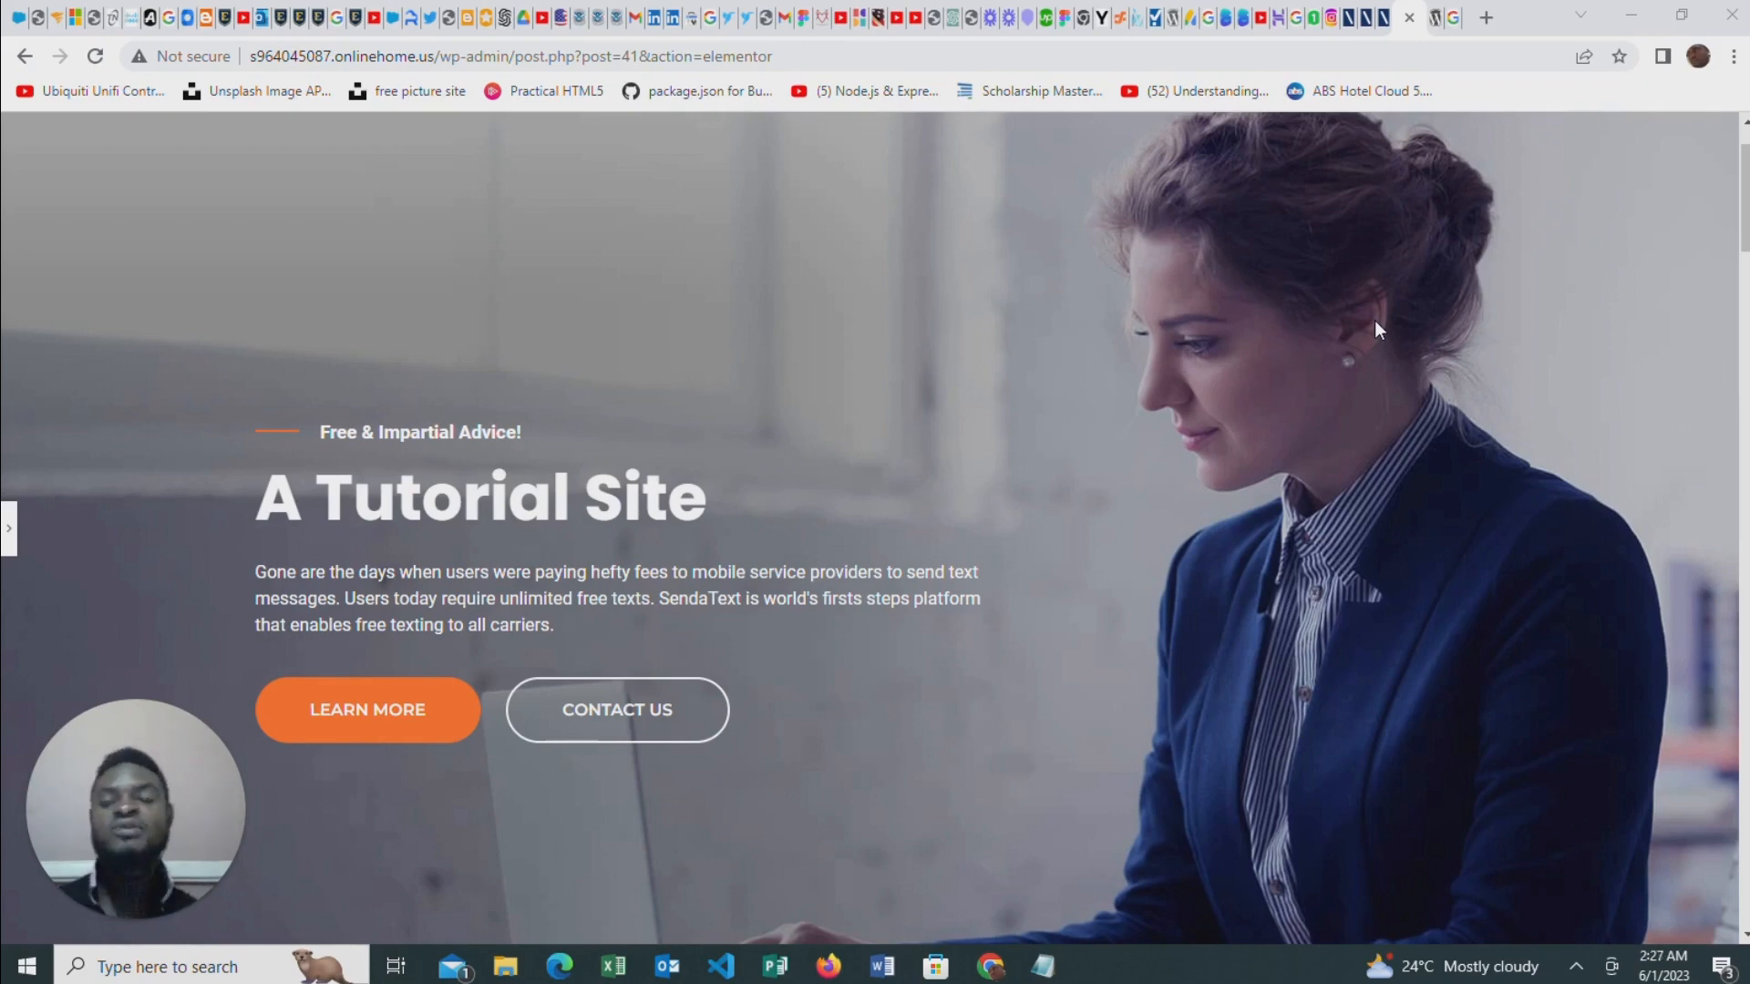
Look through the home page of the tutorial site, from the hero banner and Services to Testimonials, Latest News and the footer
scroll(736, 446, down, 5)
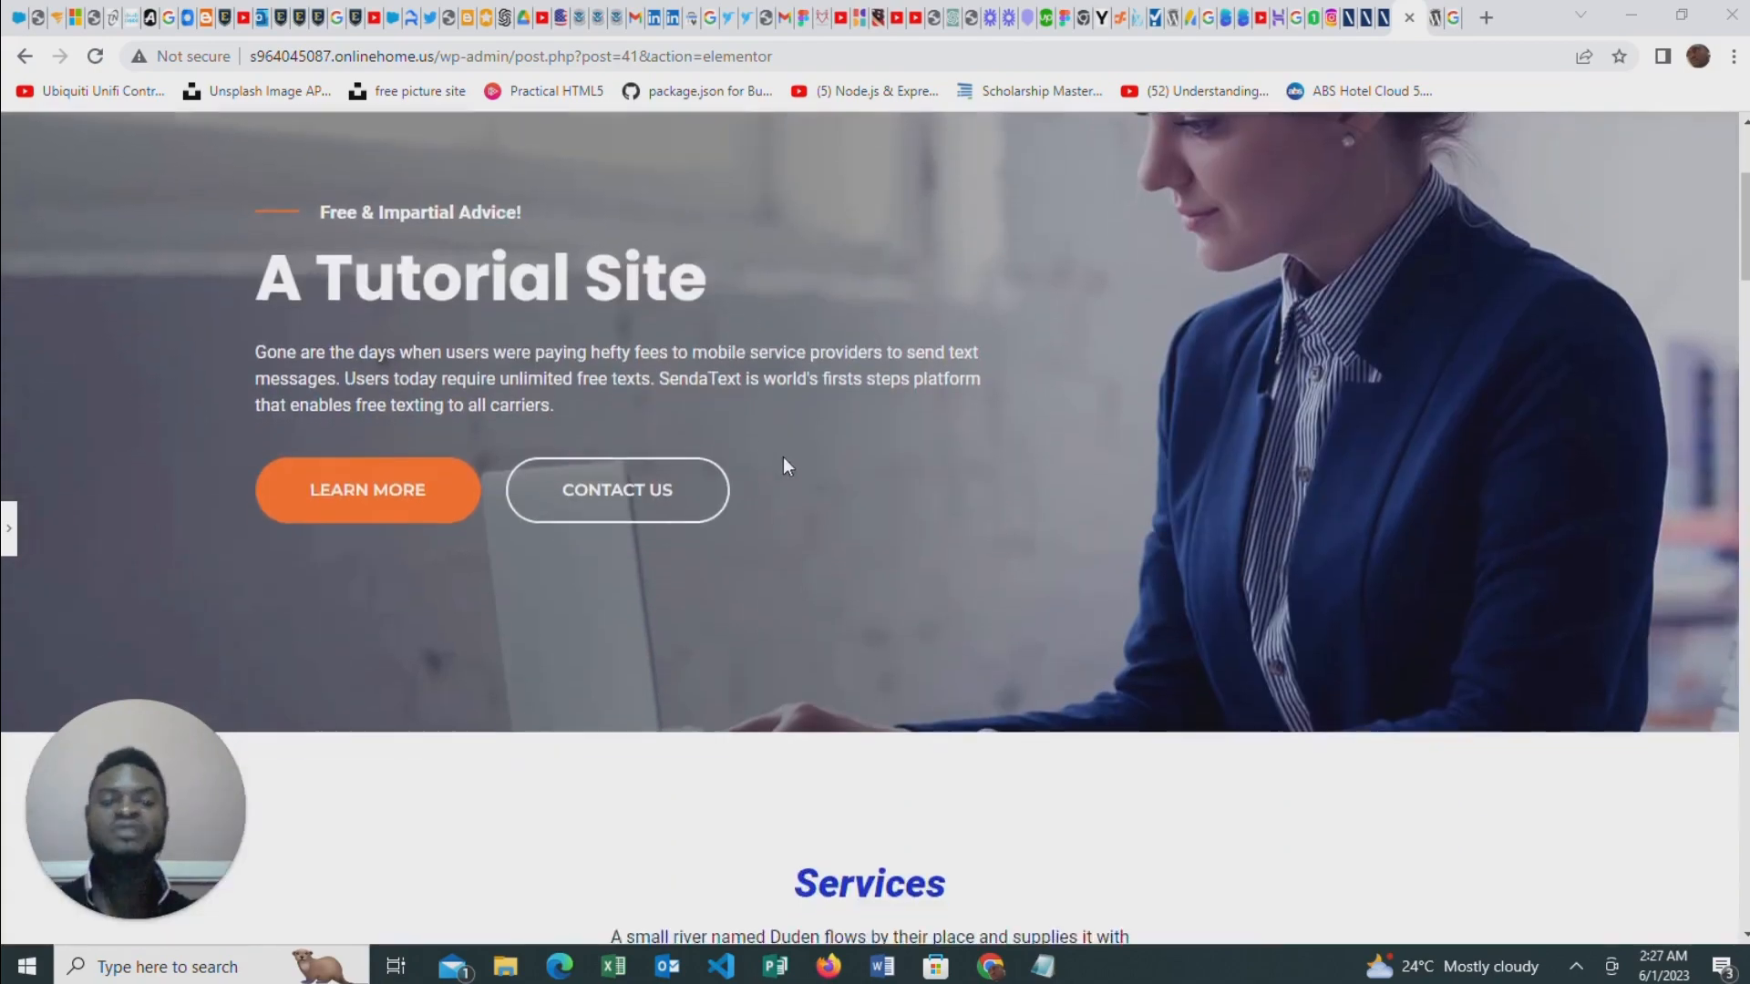
scroll(1010, 452, up, 4)
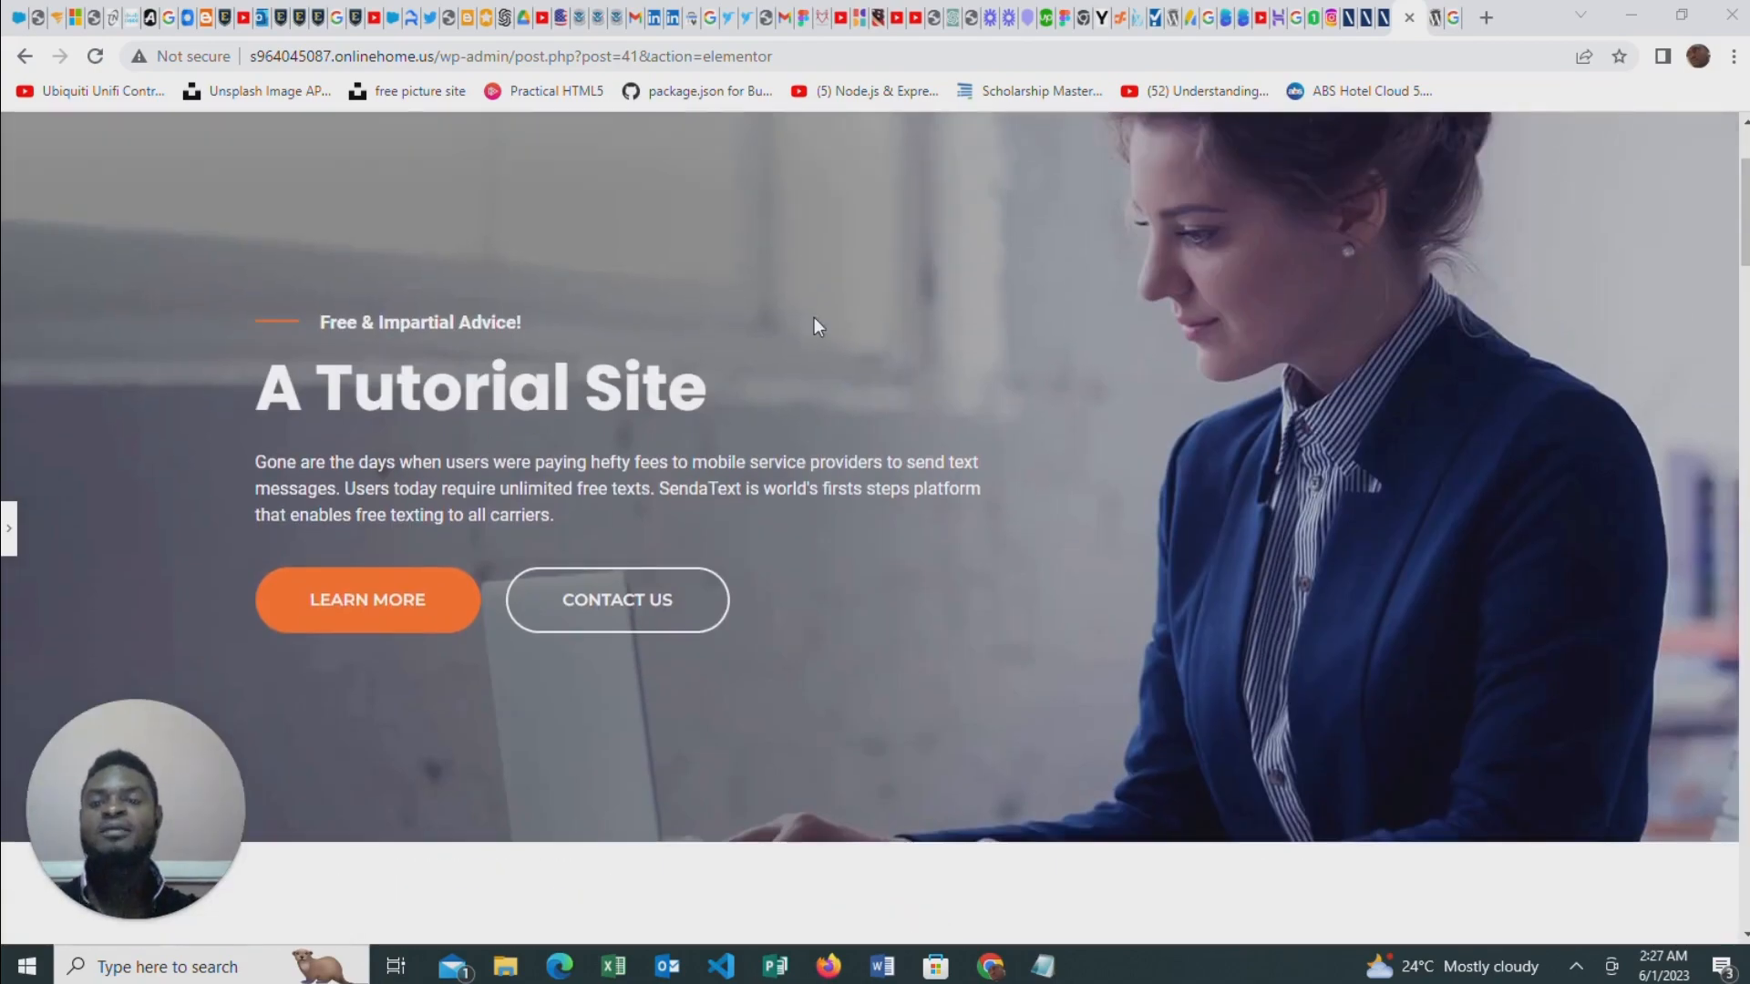
scroll(817, 326, down, 15)
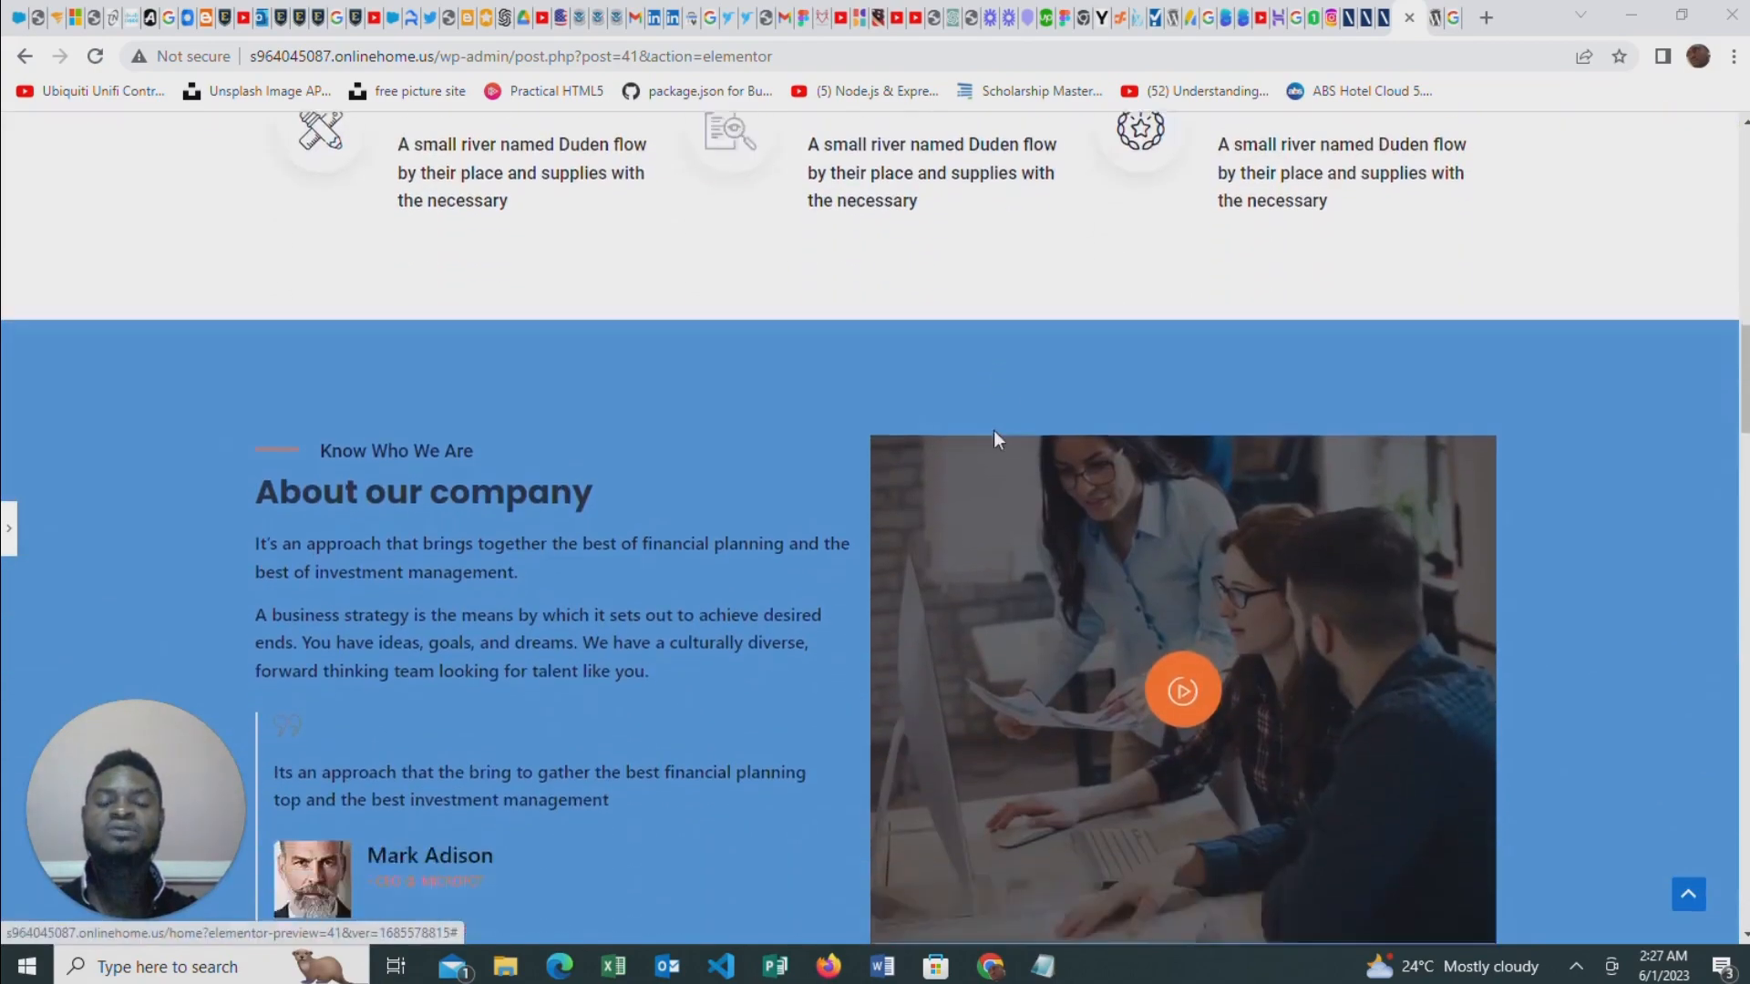
scroll(994, 439, down, 20)
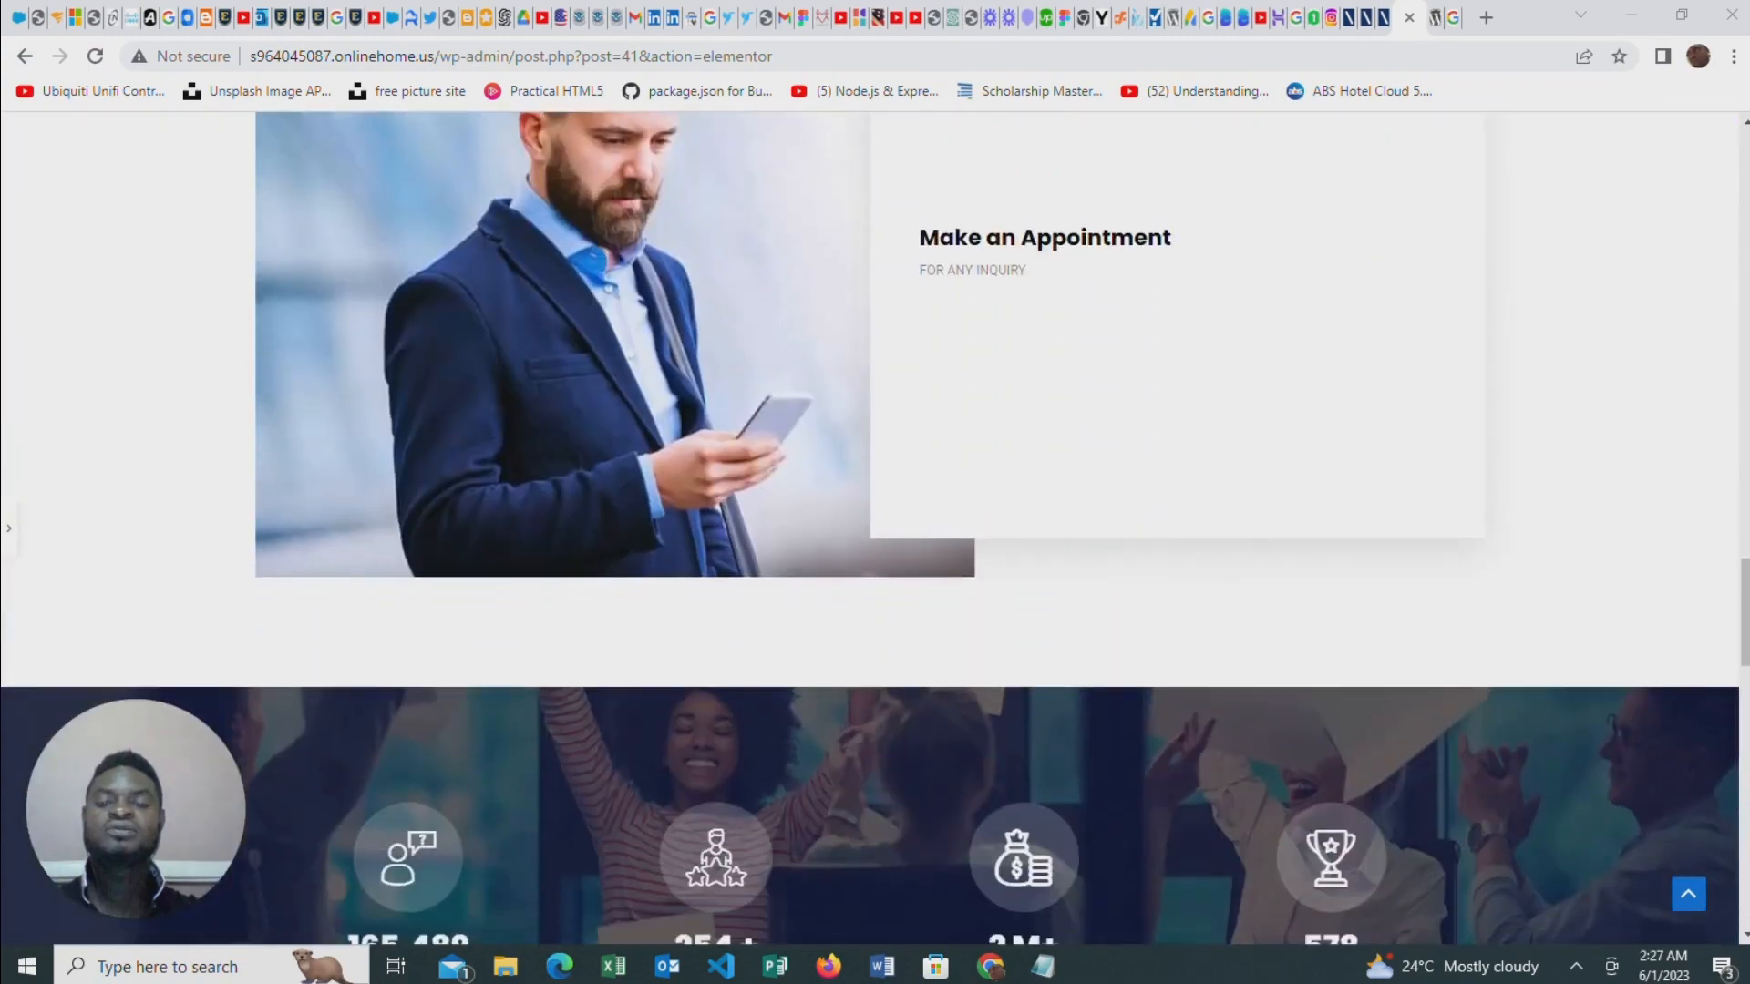
scroll(990, 455, down, 18)
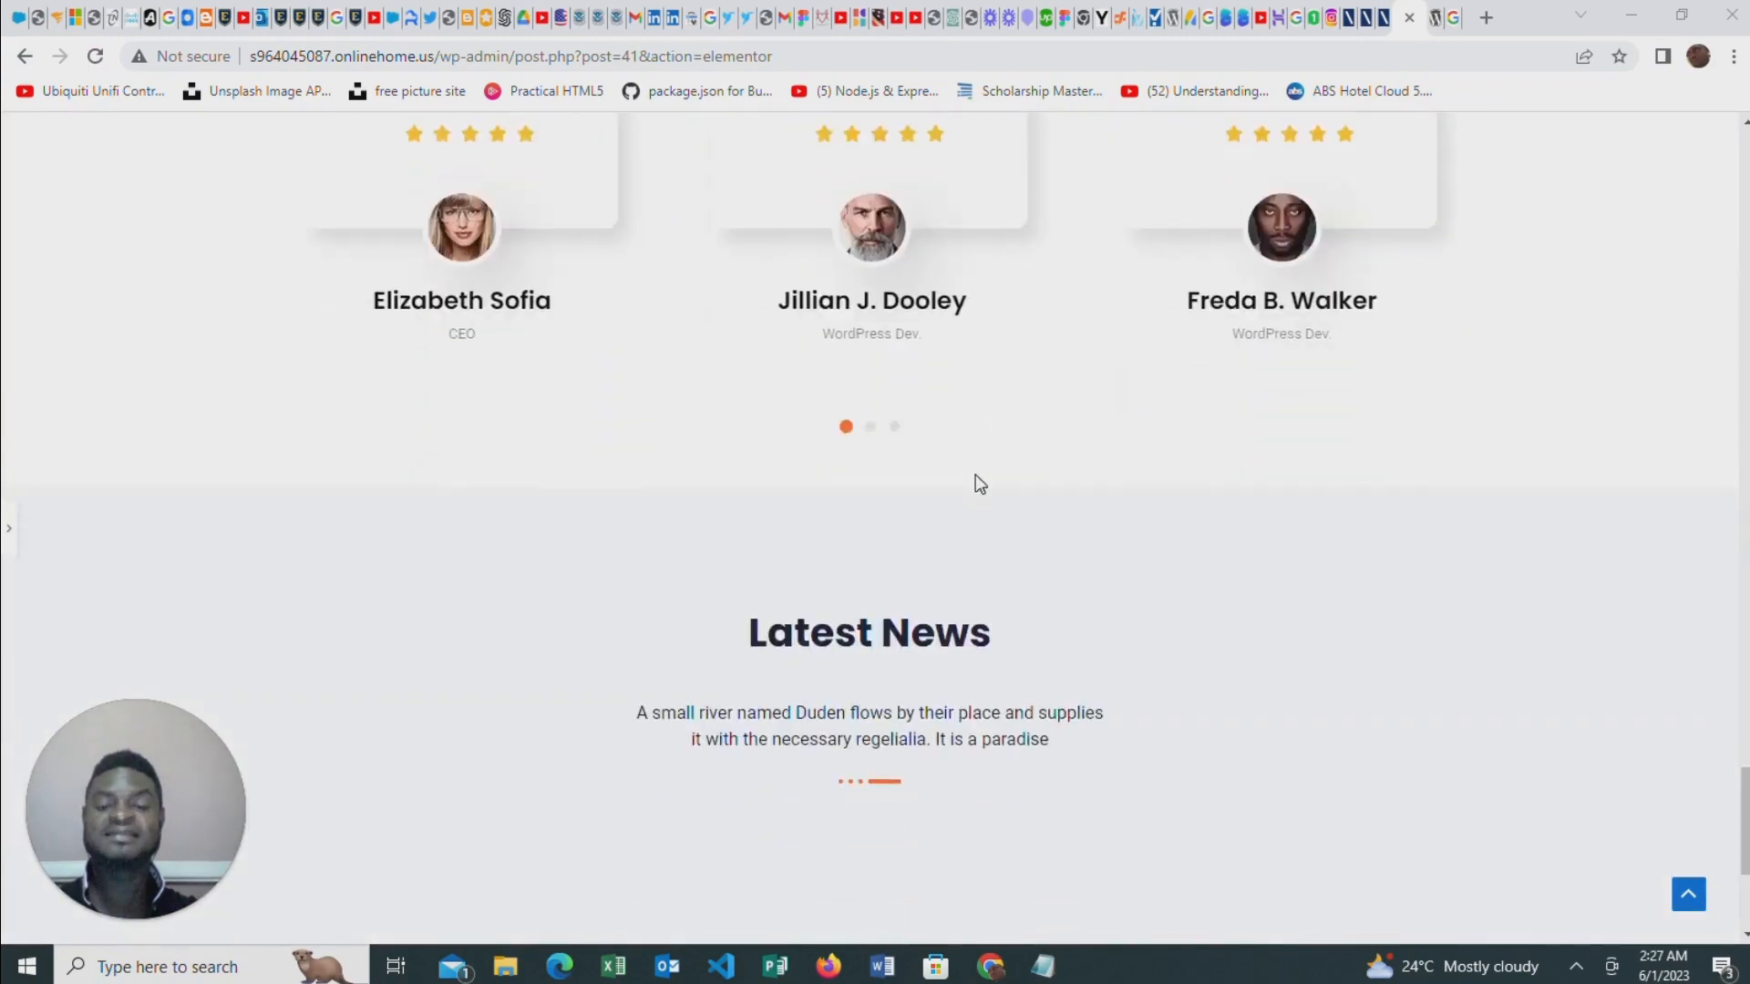
scroll(978, 482, down, 5)
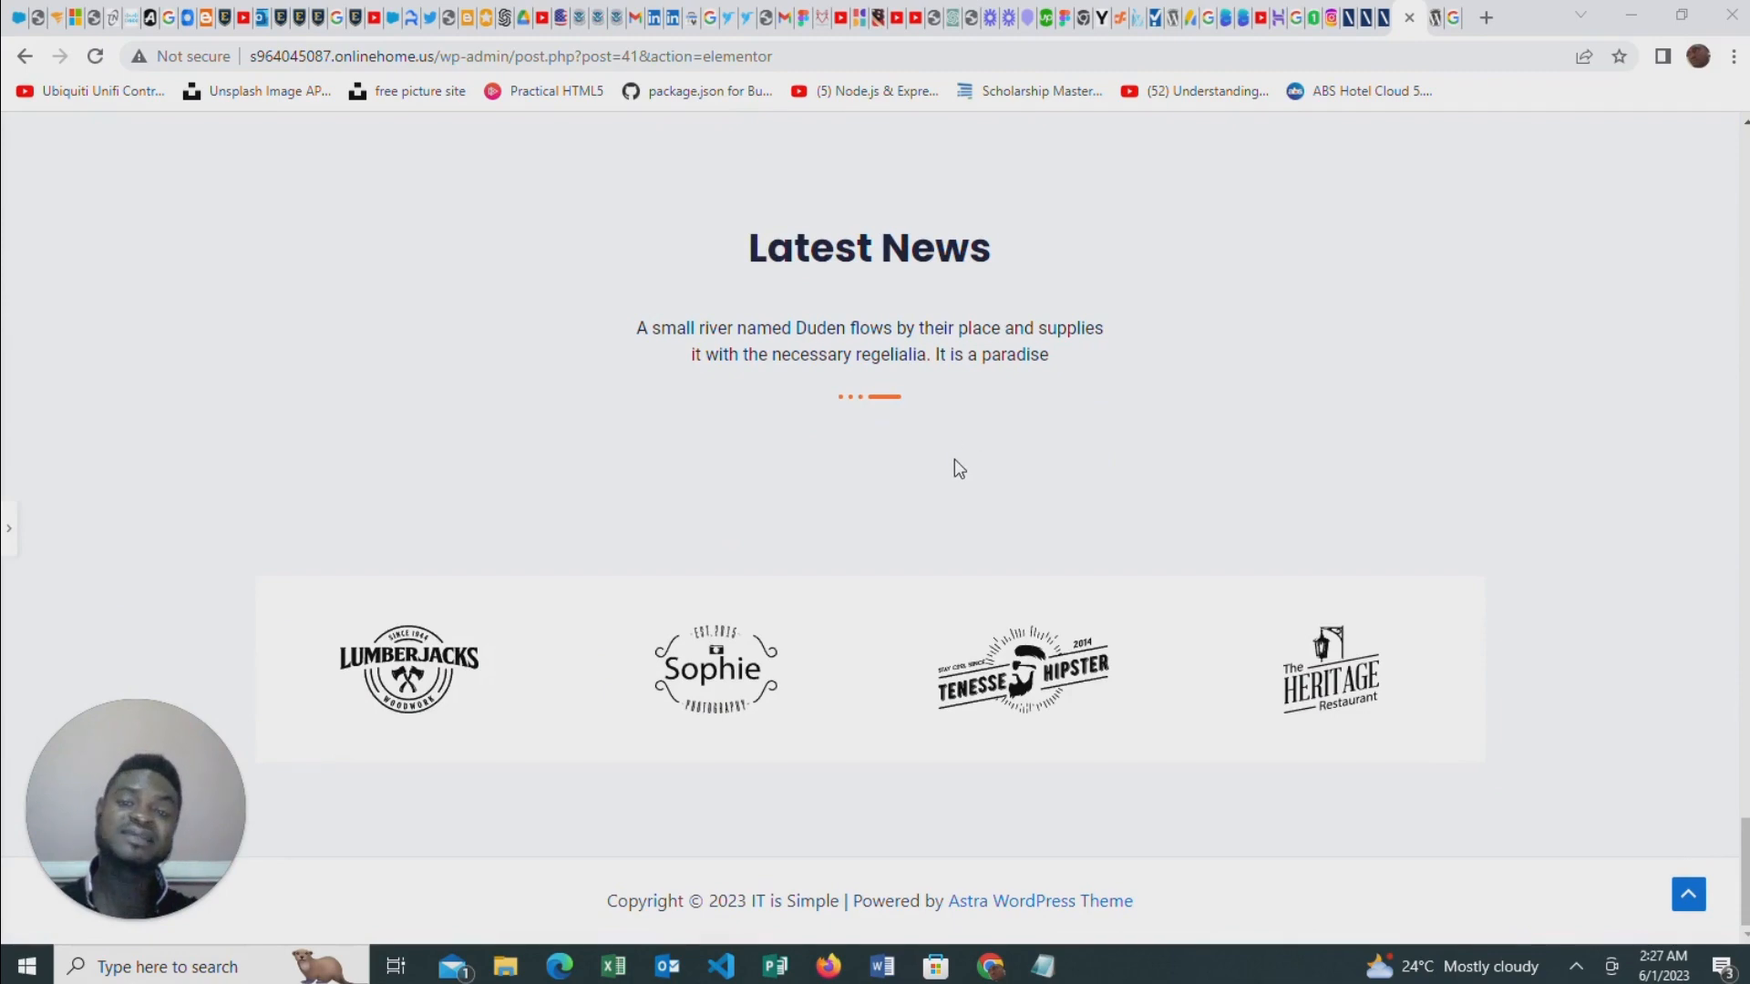
scroll(940, 436, up, 20)
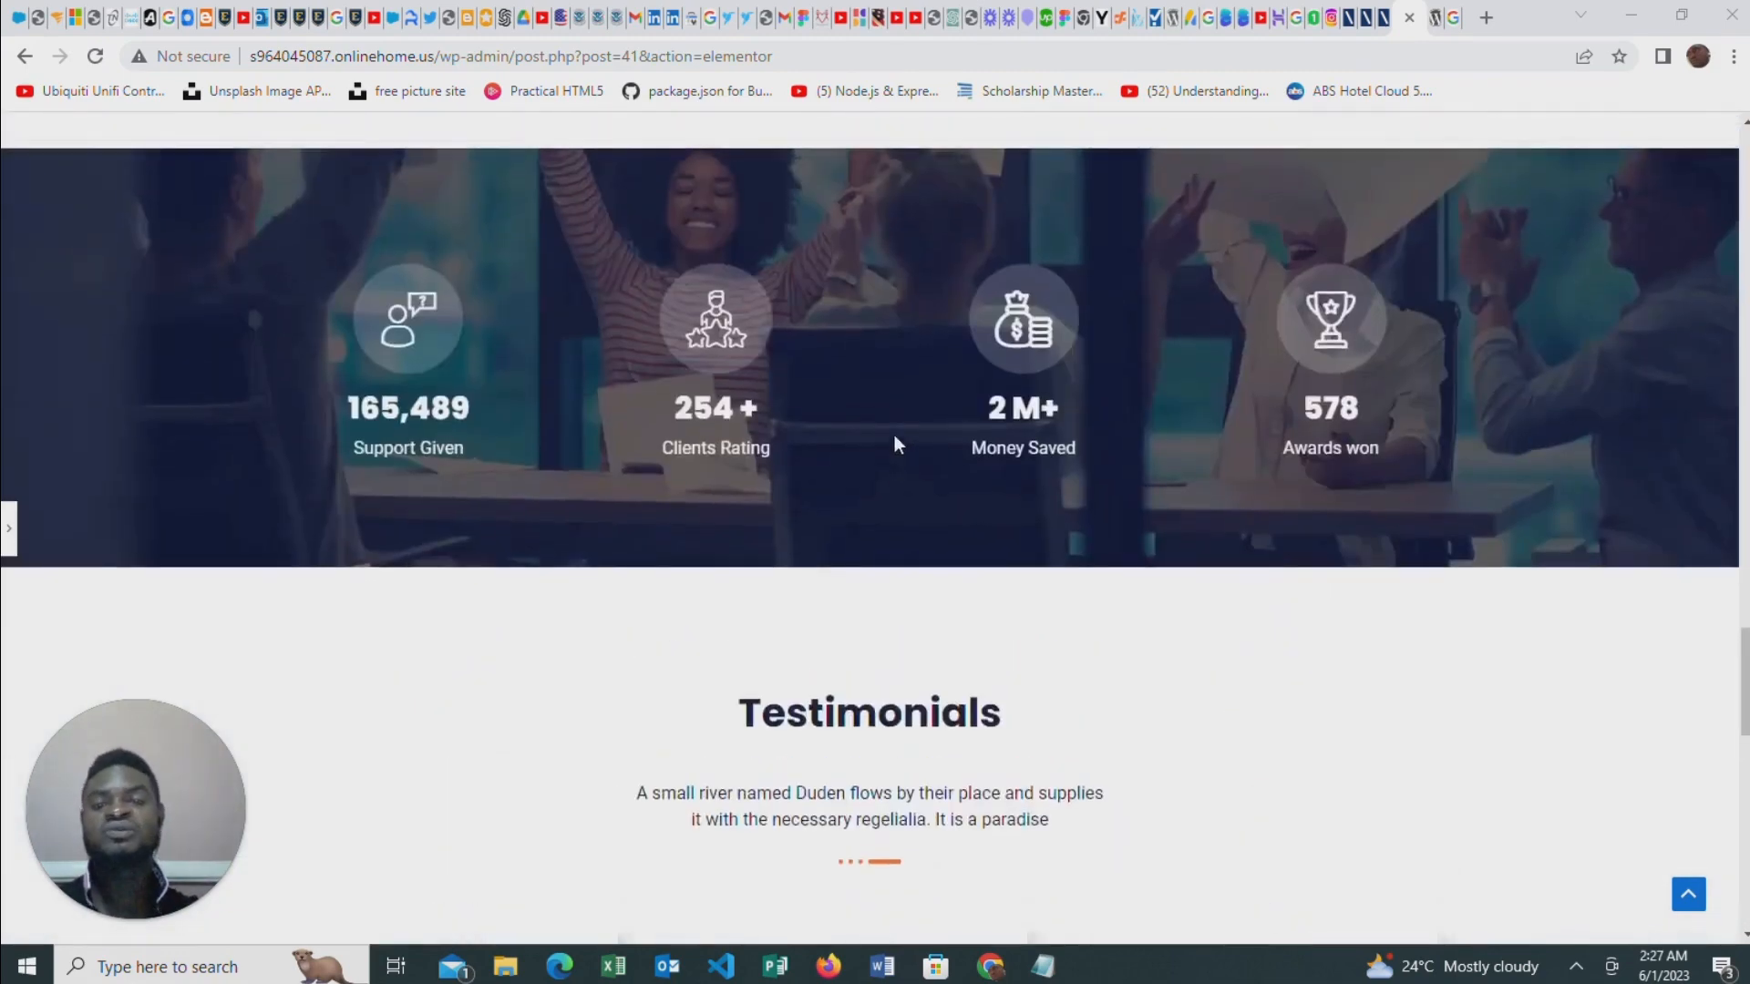
scroll(922, 442, up, 15)
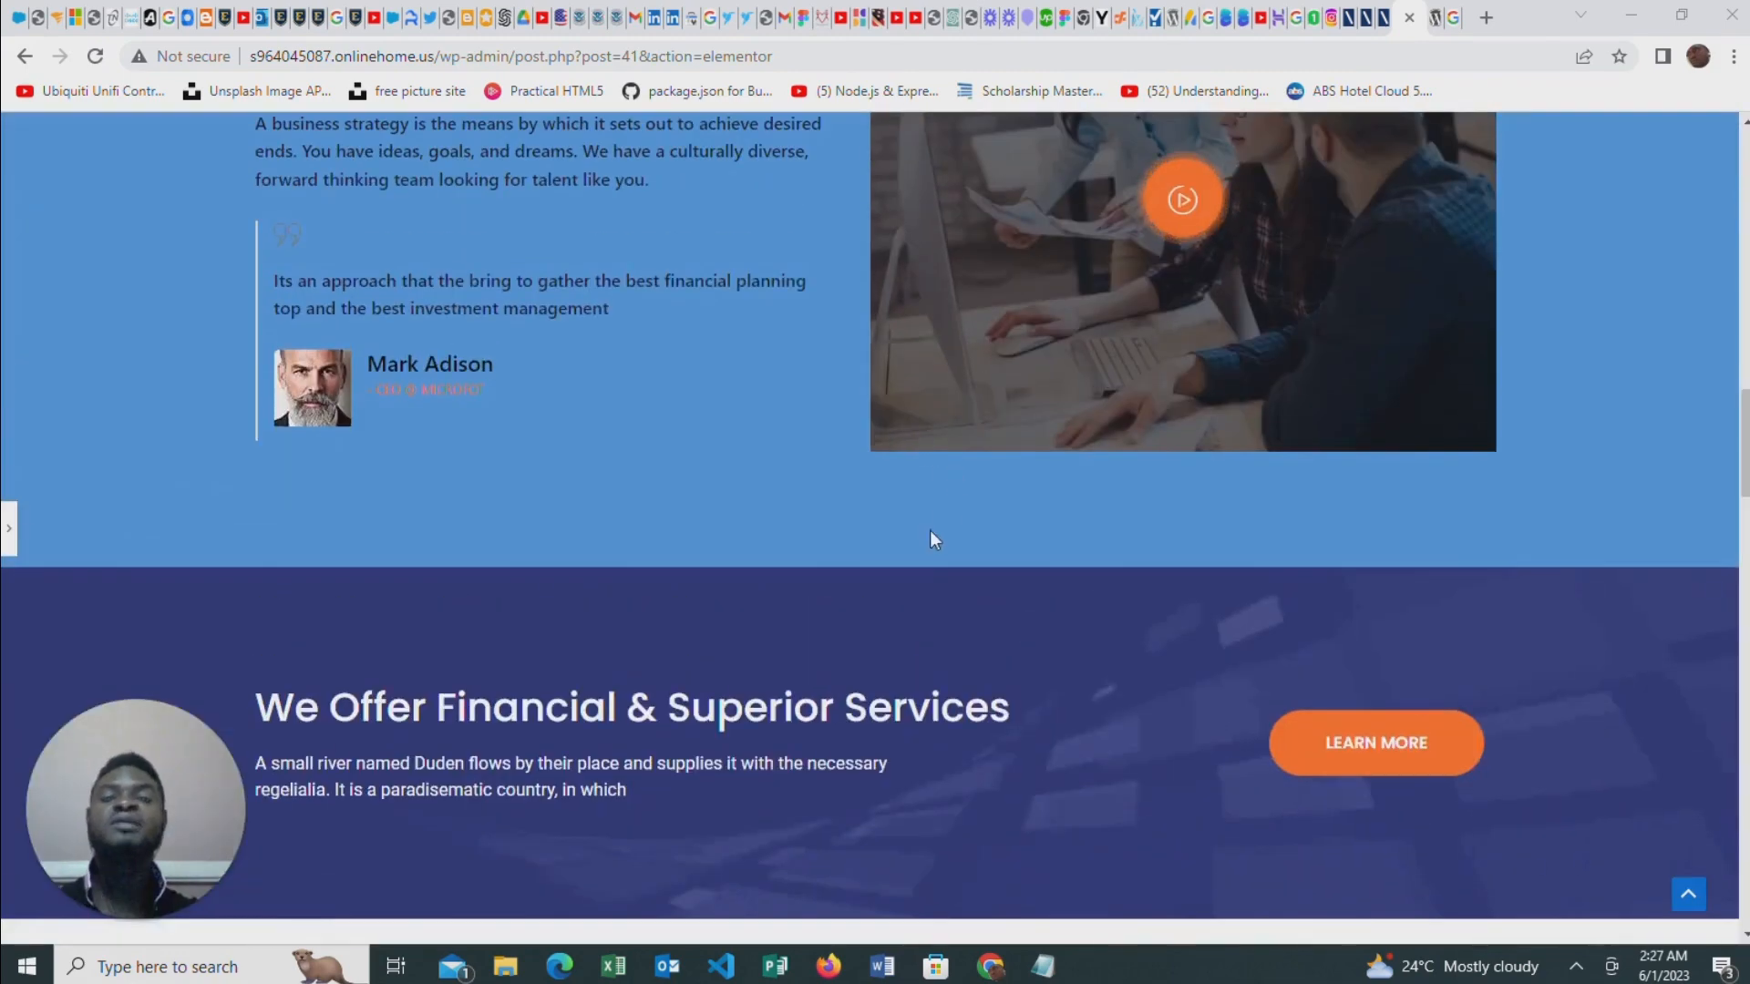
scroll(964, 574, up, 8)
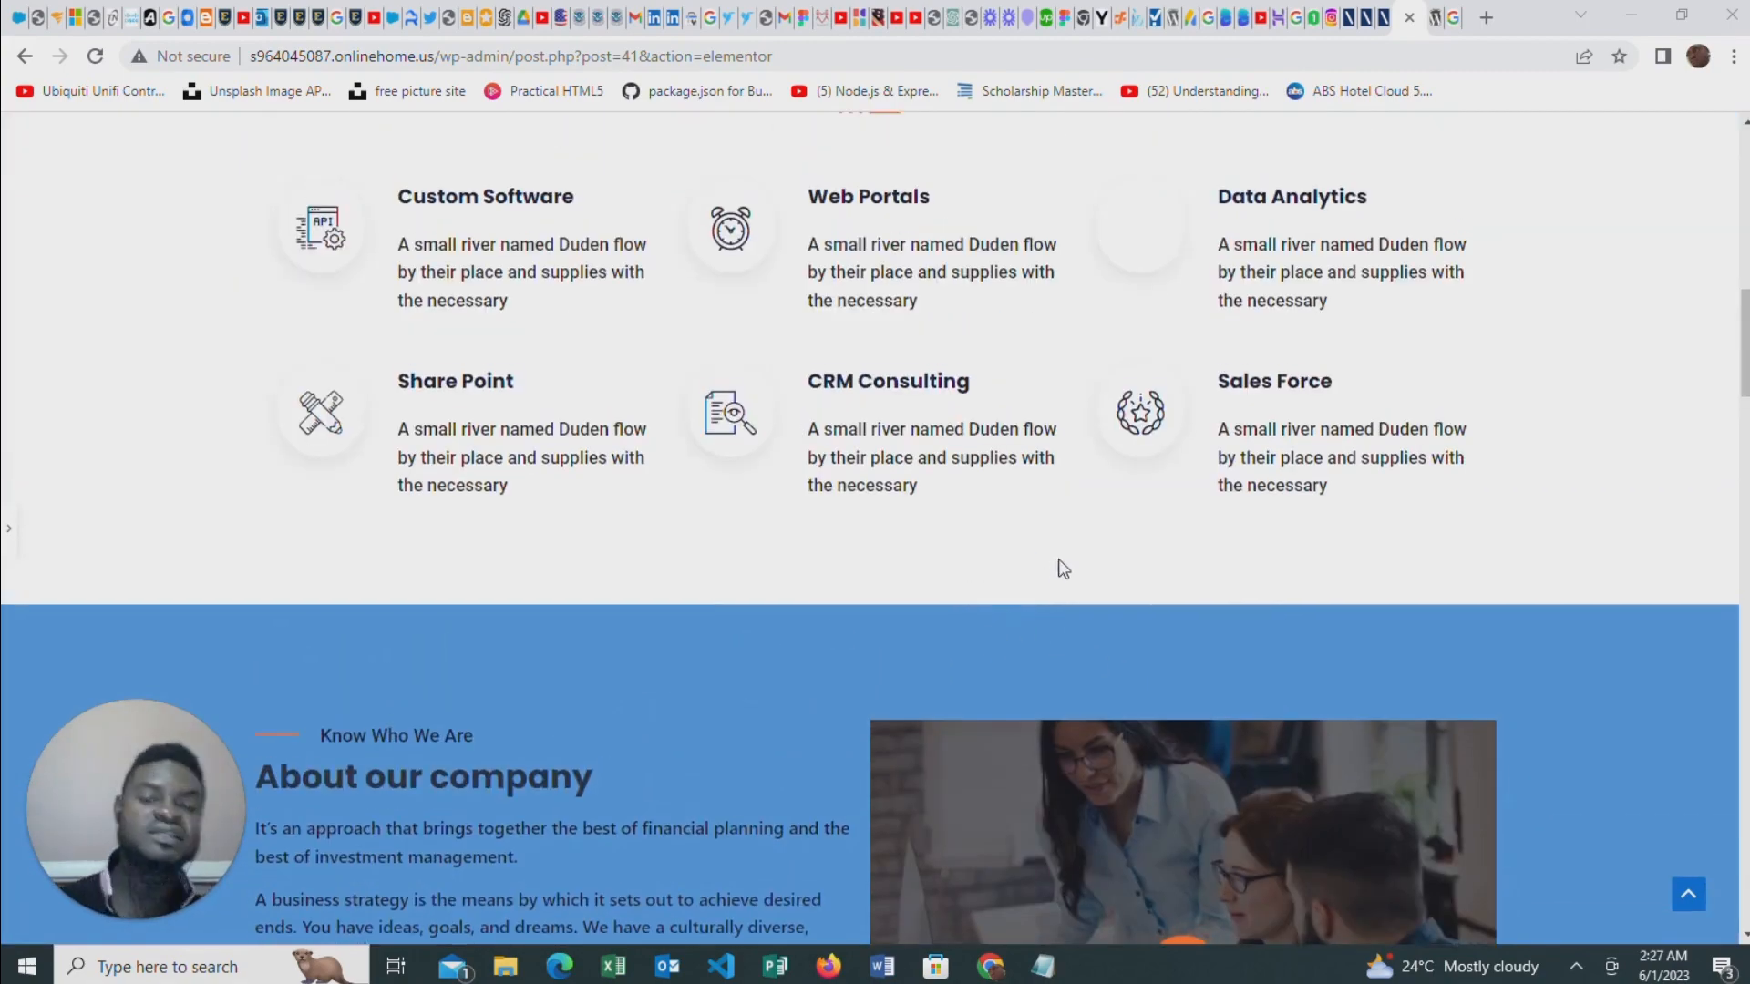
scroll(1012, 583, up, 7)
scroll(1043, 547, up, 5)
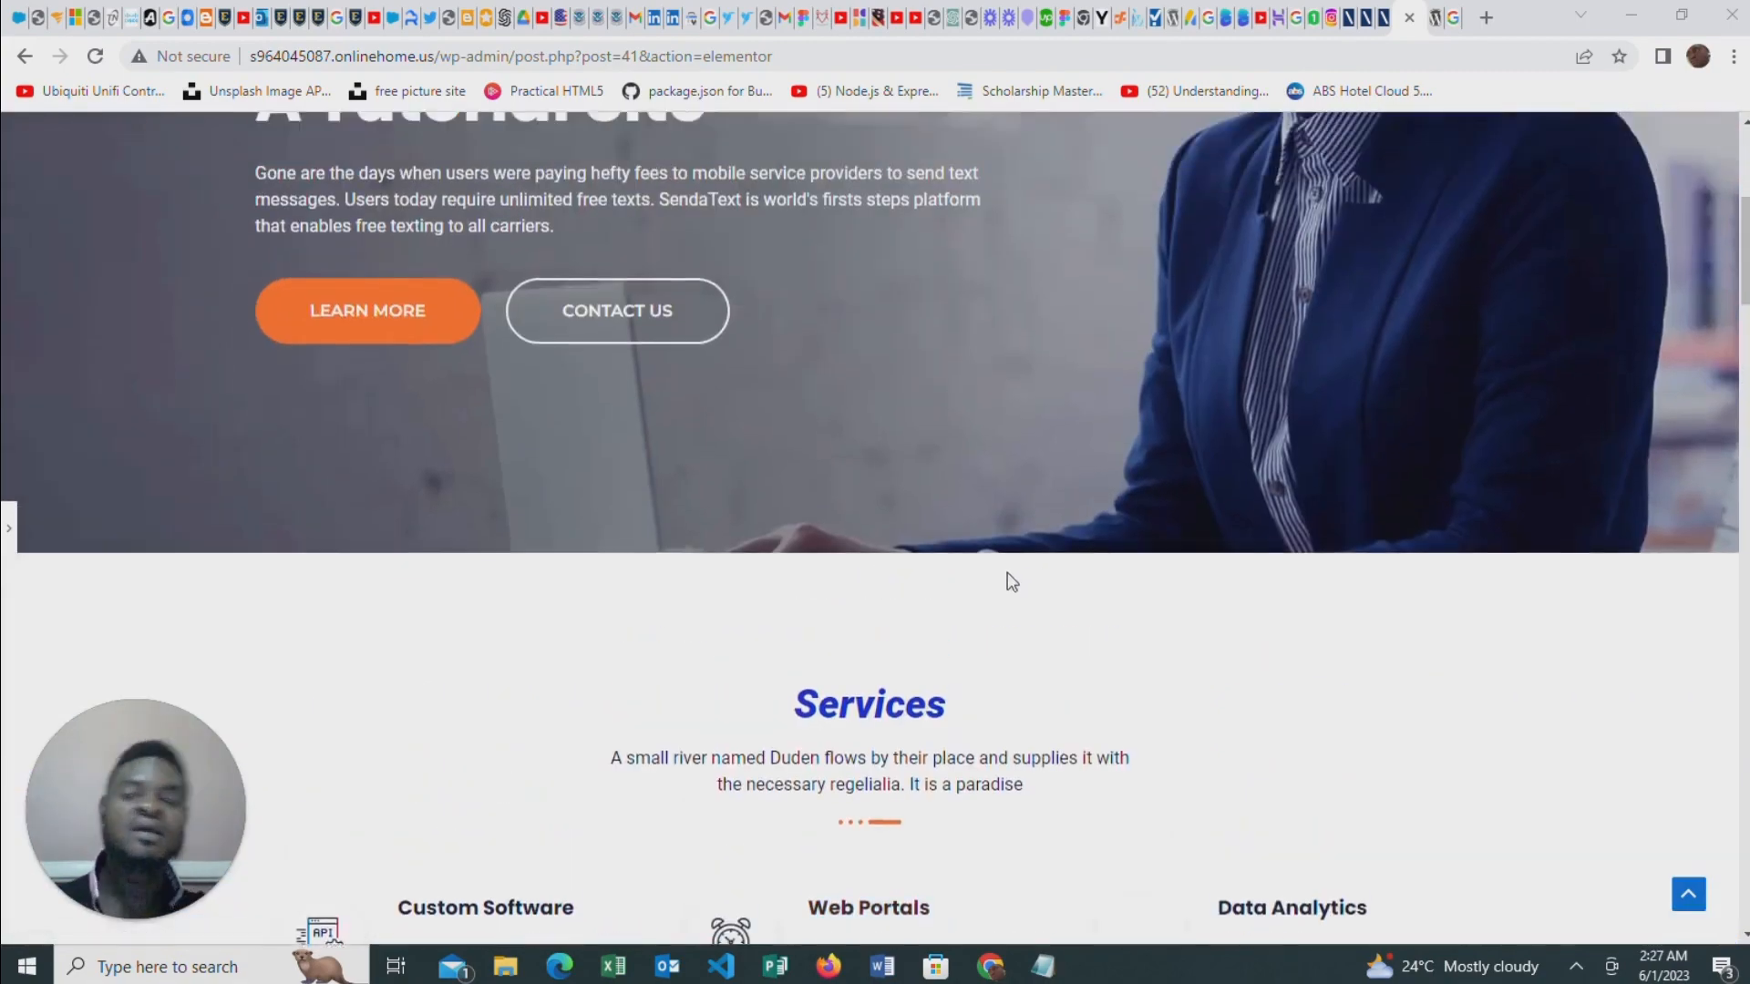
scroll(1055, 638, down, 4)
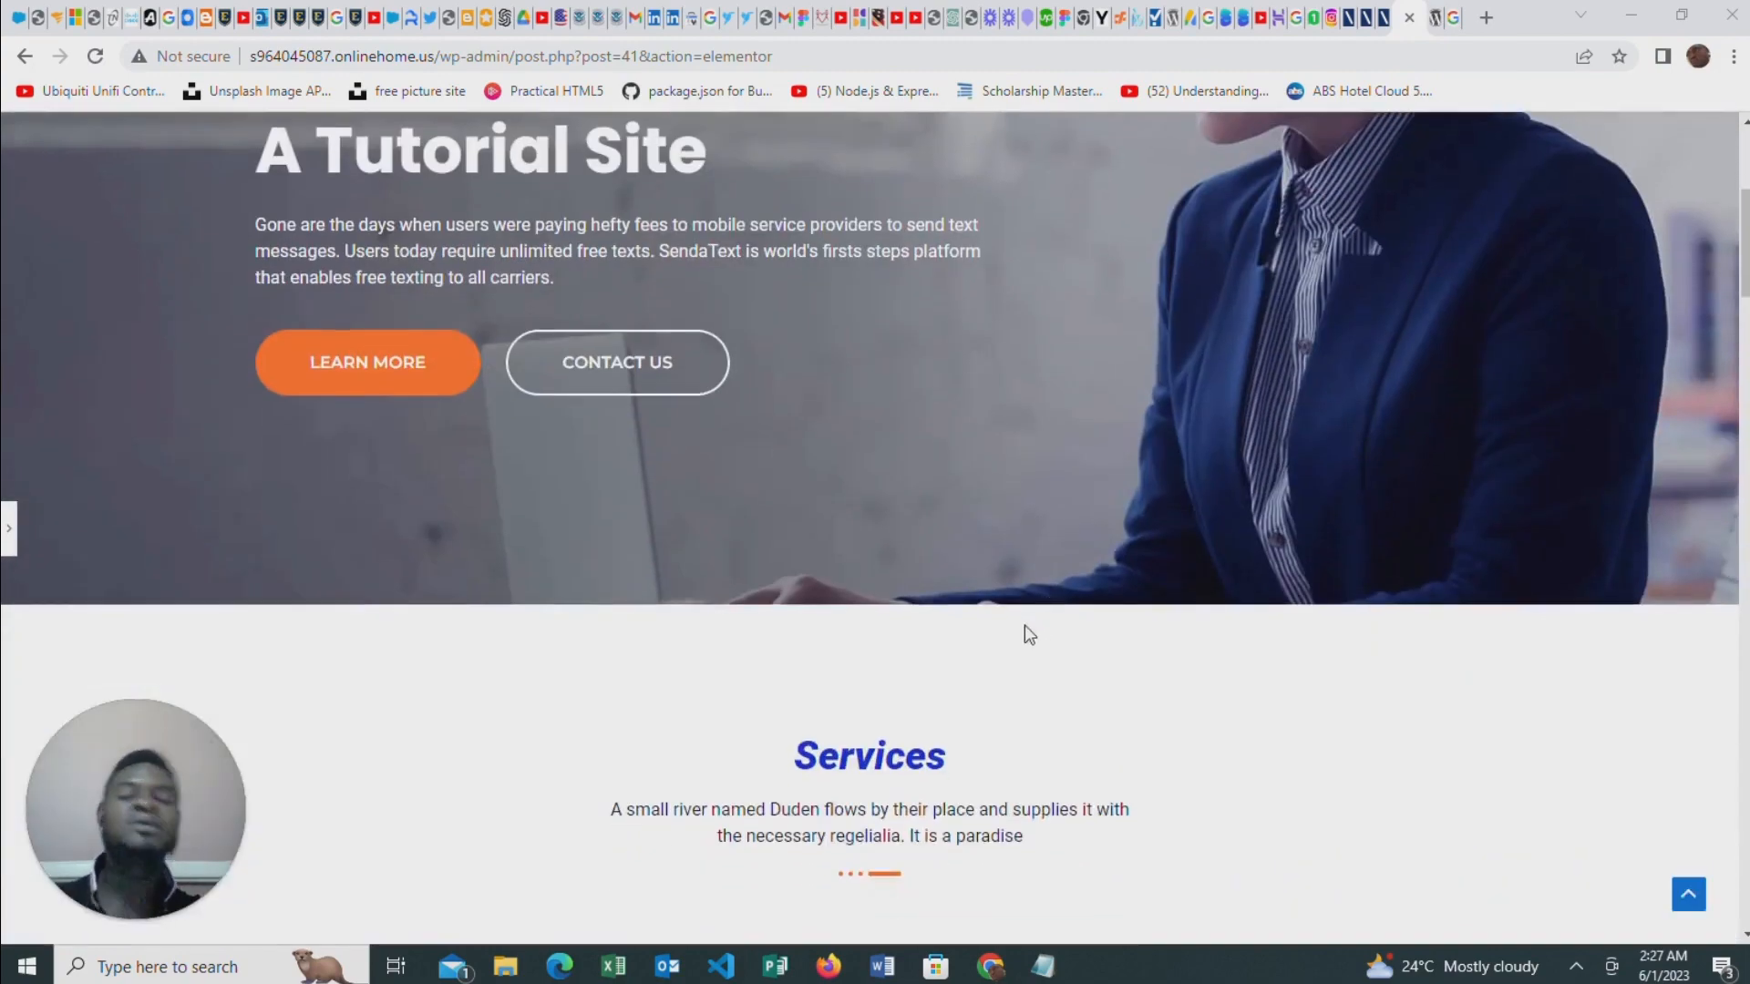
scroll(1027, 633, up, 5)
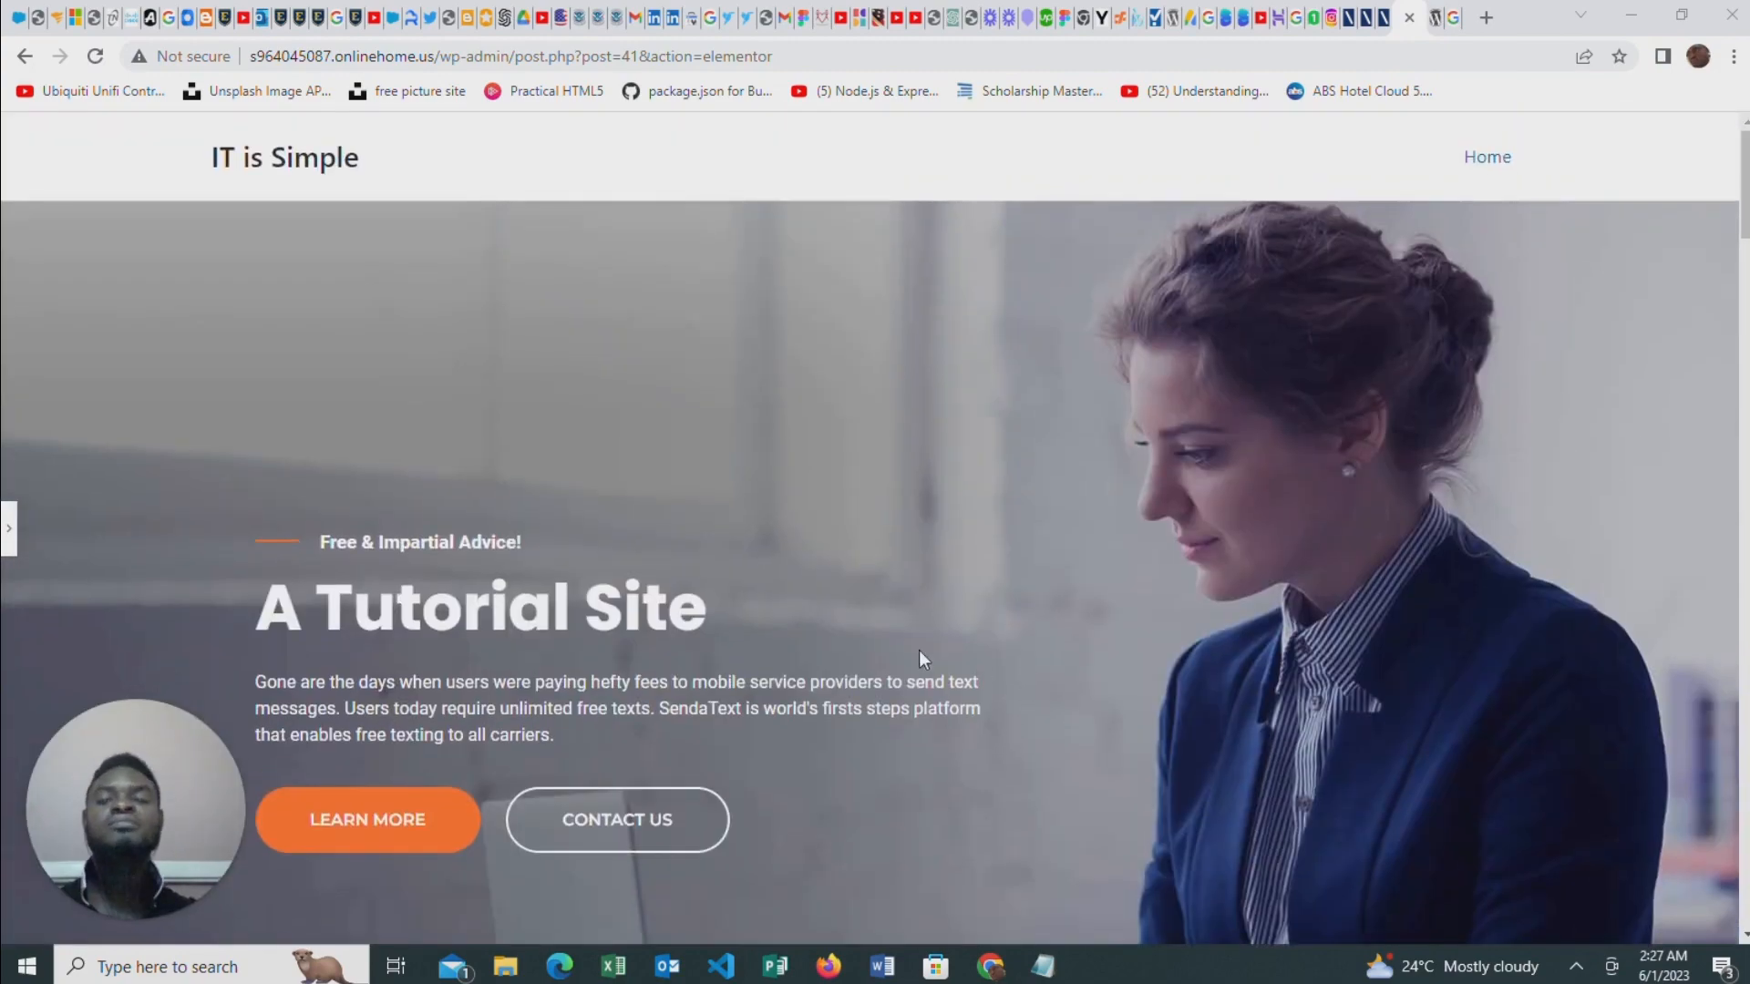
scroll(919, 651, down, 6)
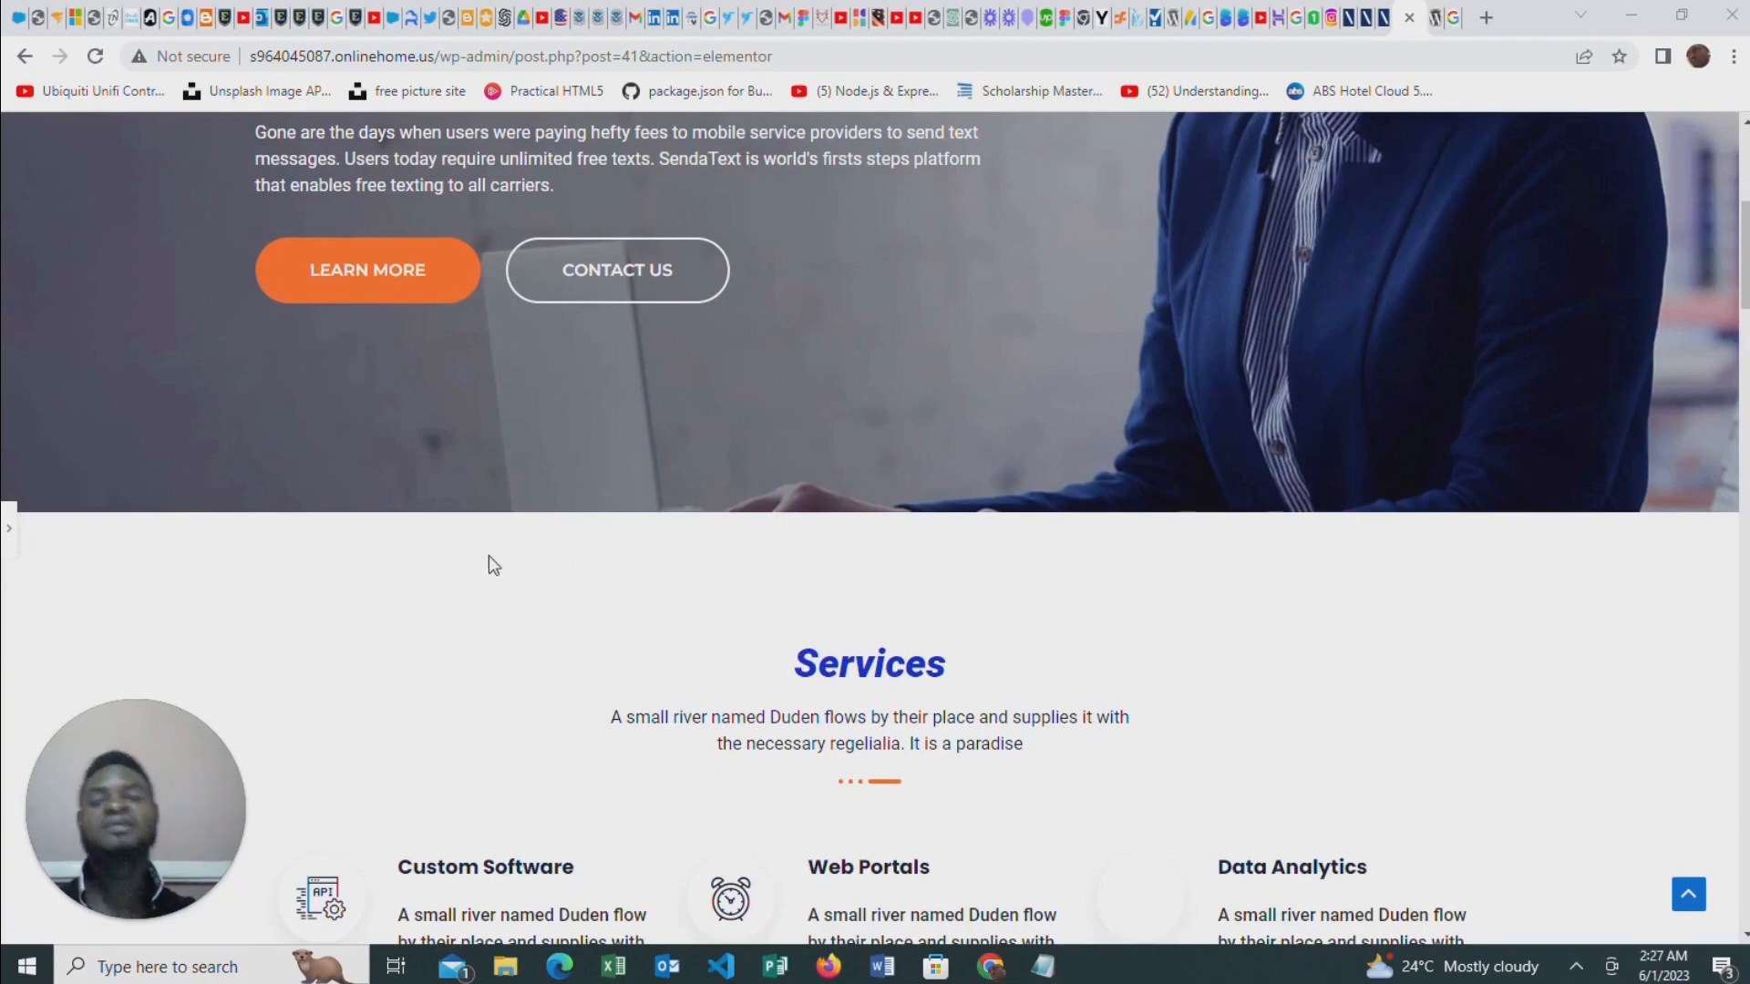
scroll(1039, 561, up, 4)
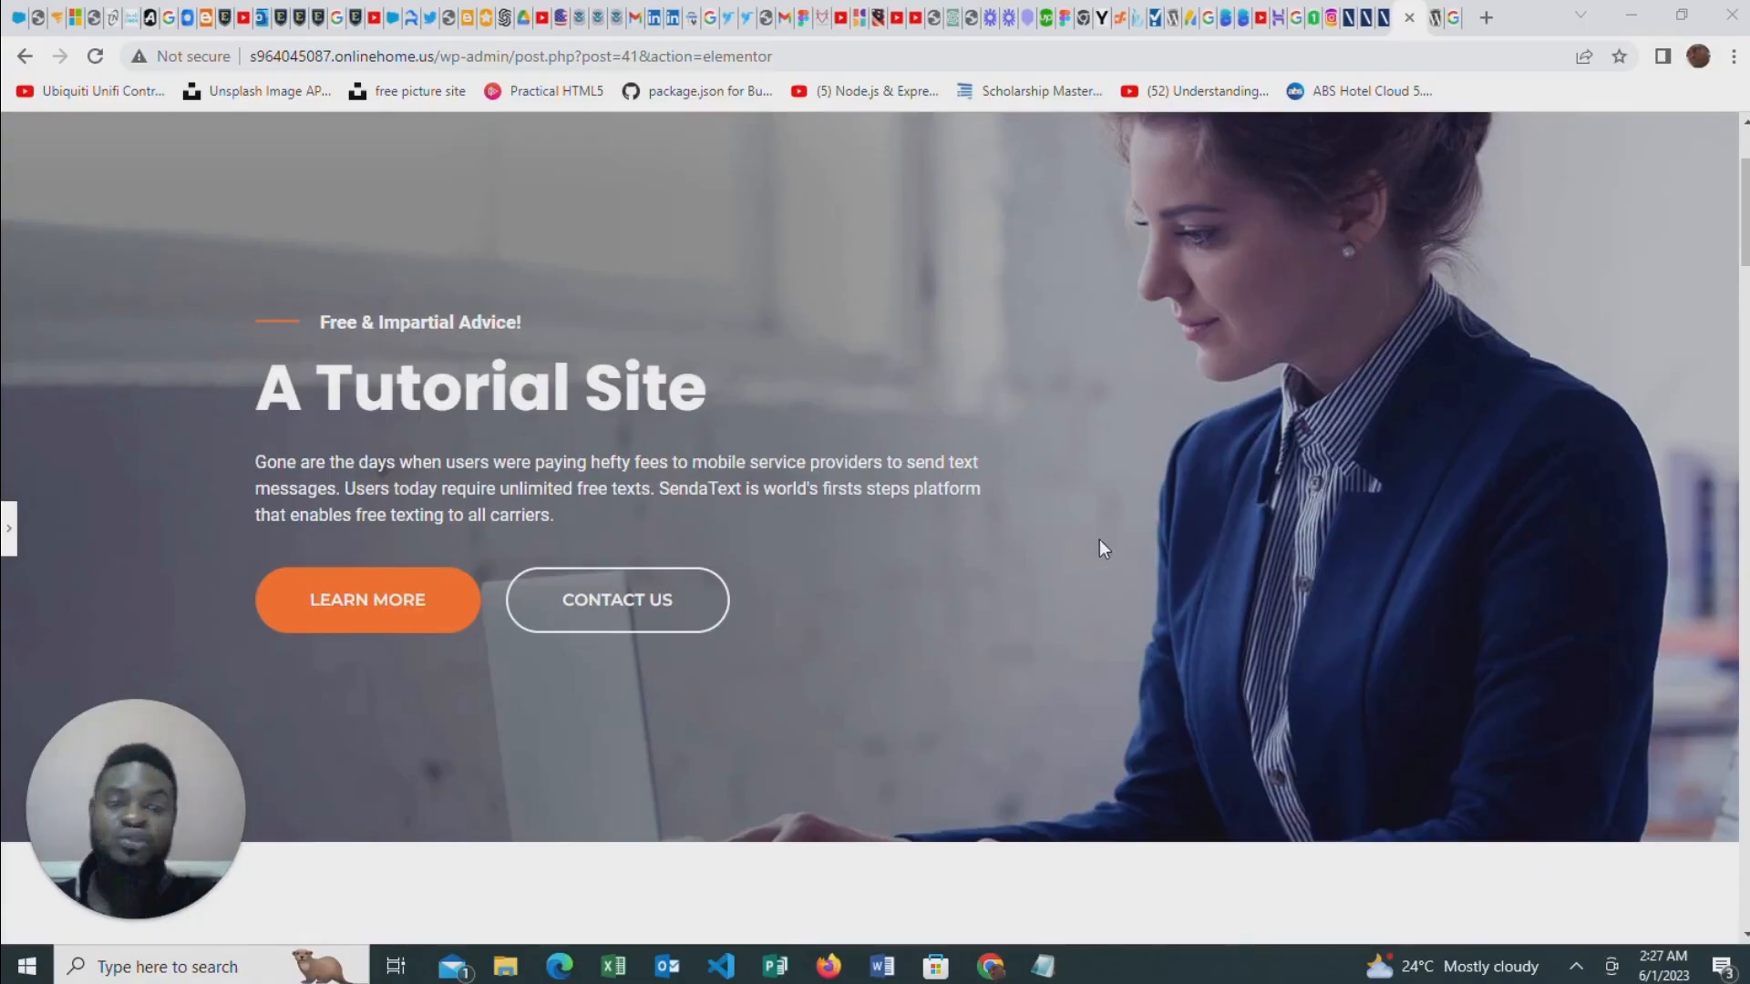
scroll(1057, 519, up, 1)
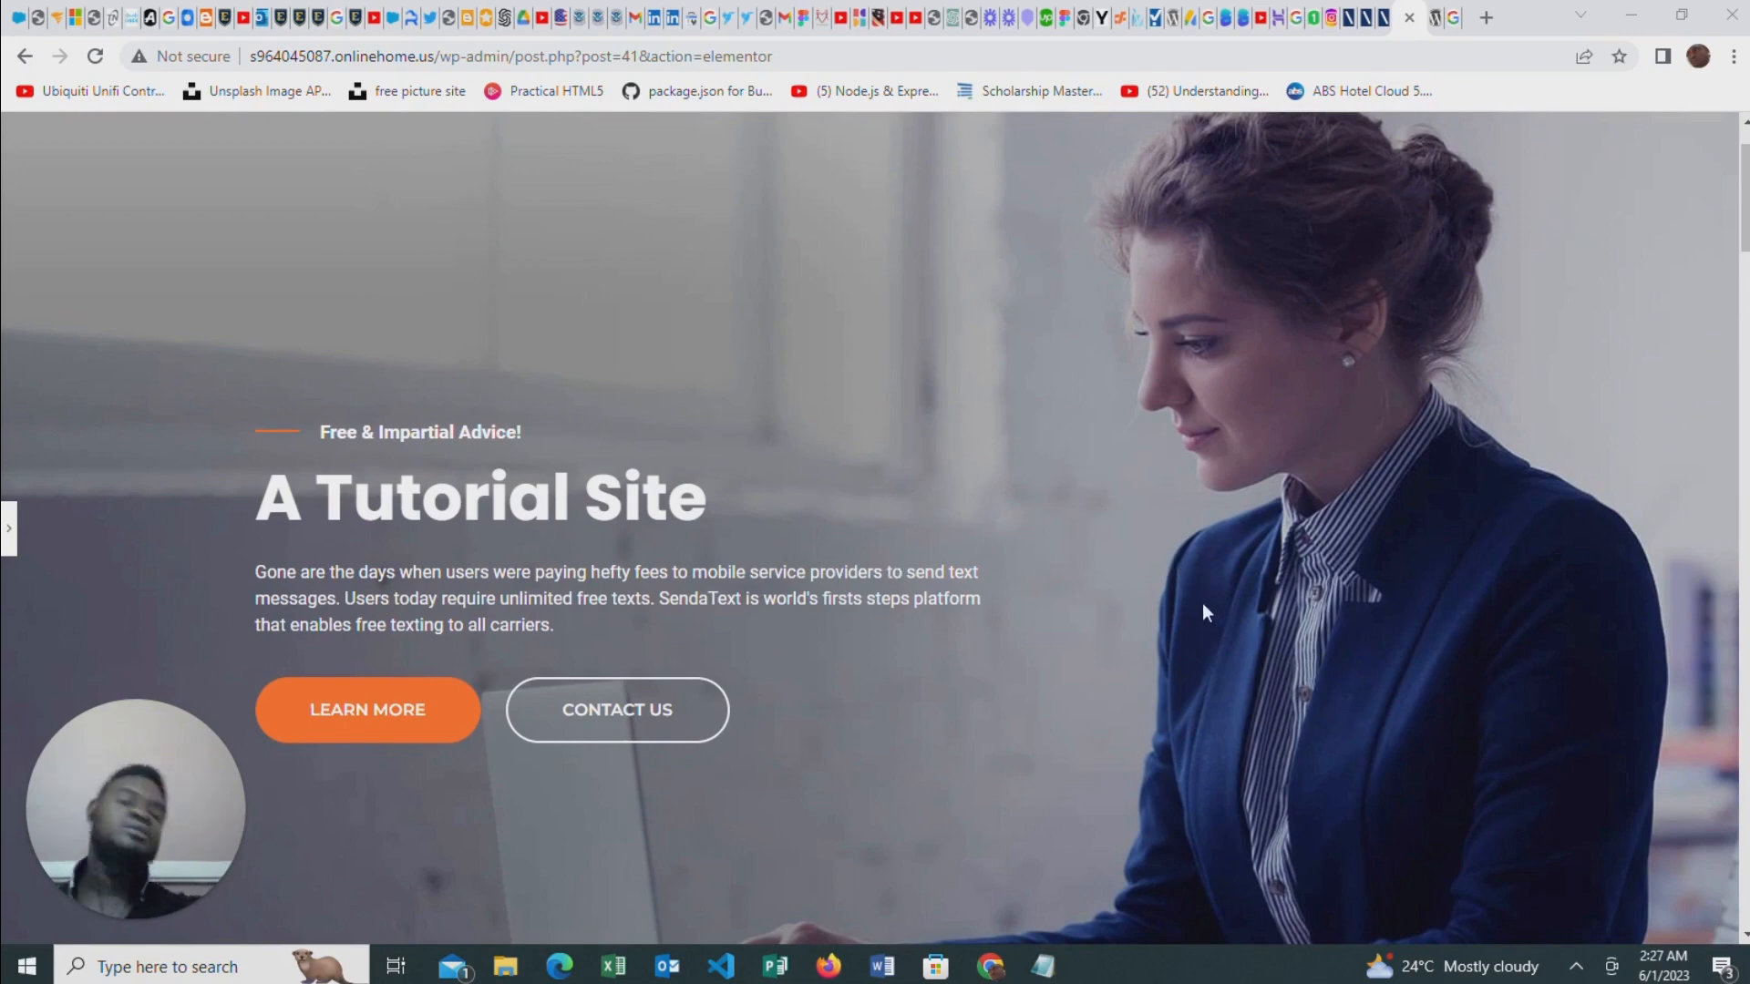
scroll(912, 519, up, 1)
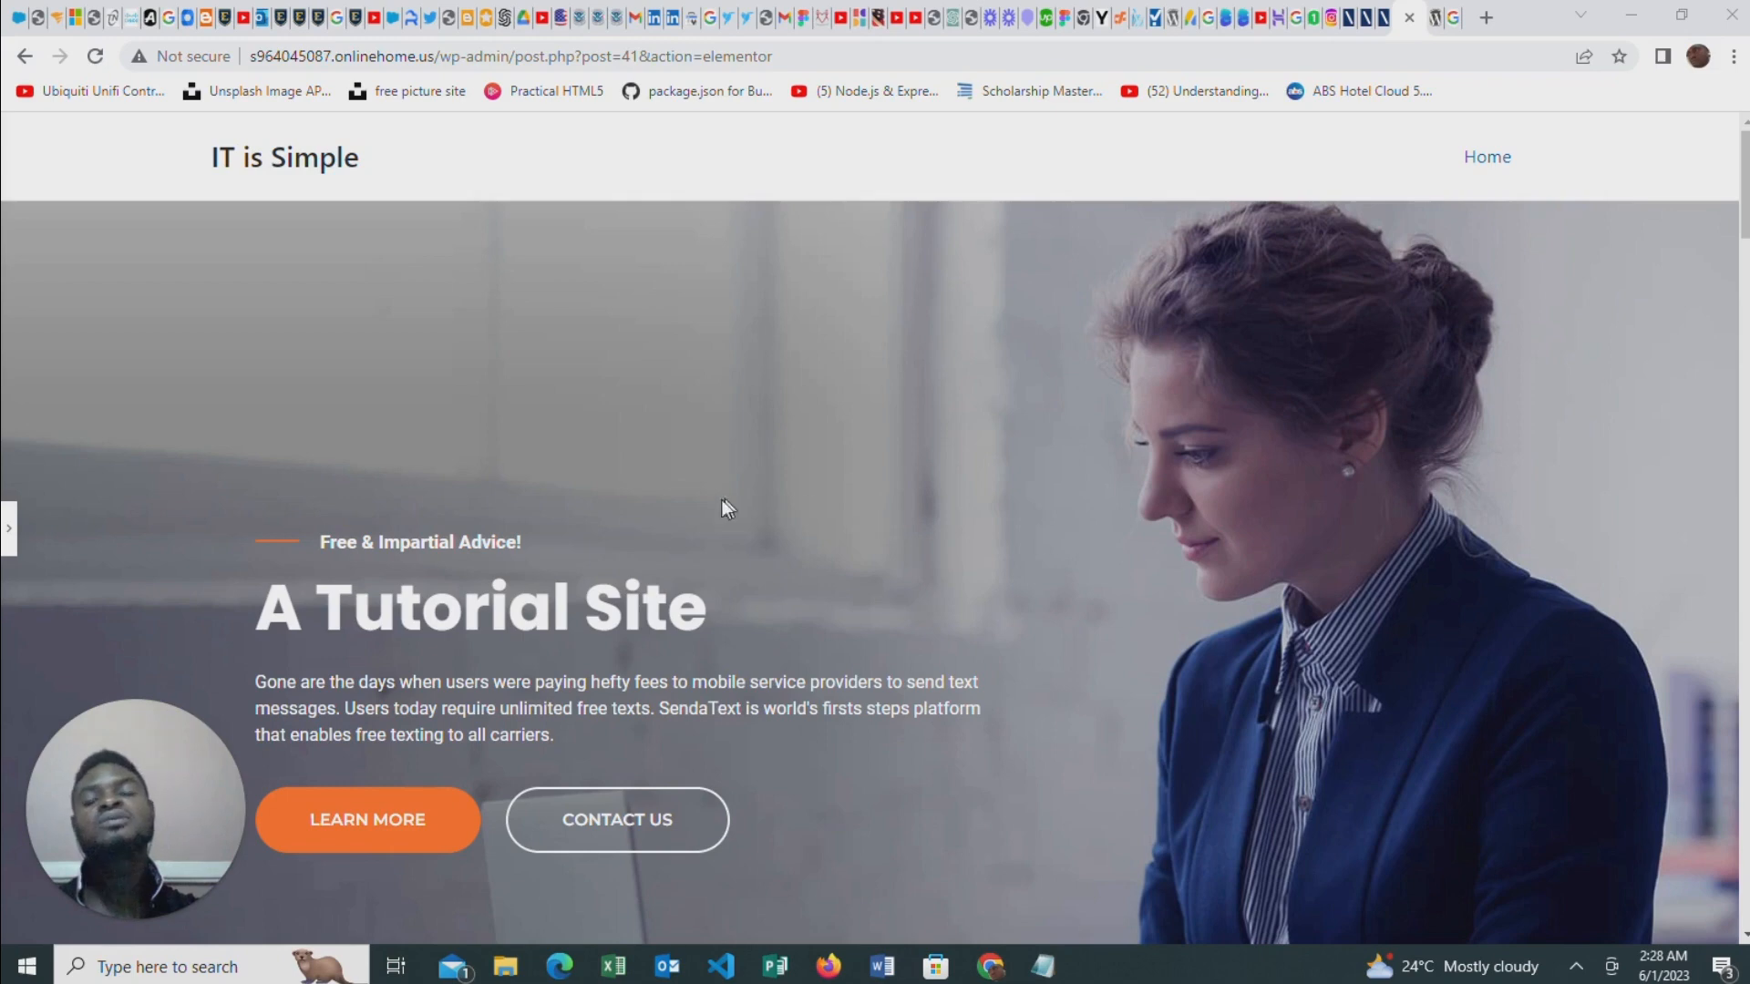
Search Google for "hosgator" and open HostGator's web hosting page
click(1438, 20)
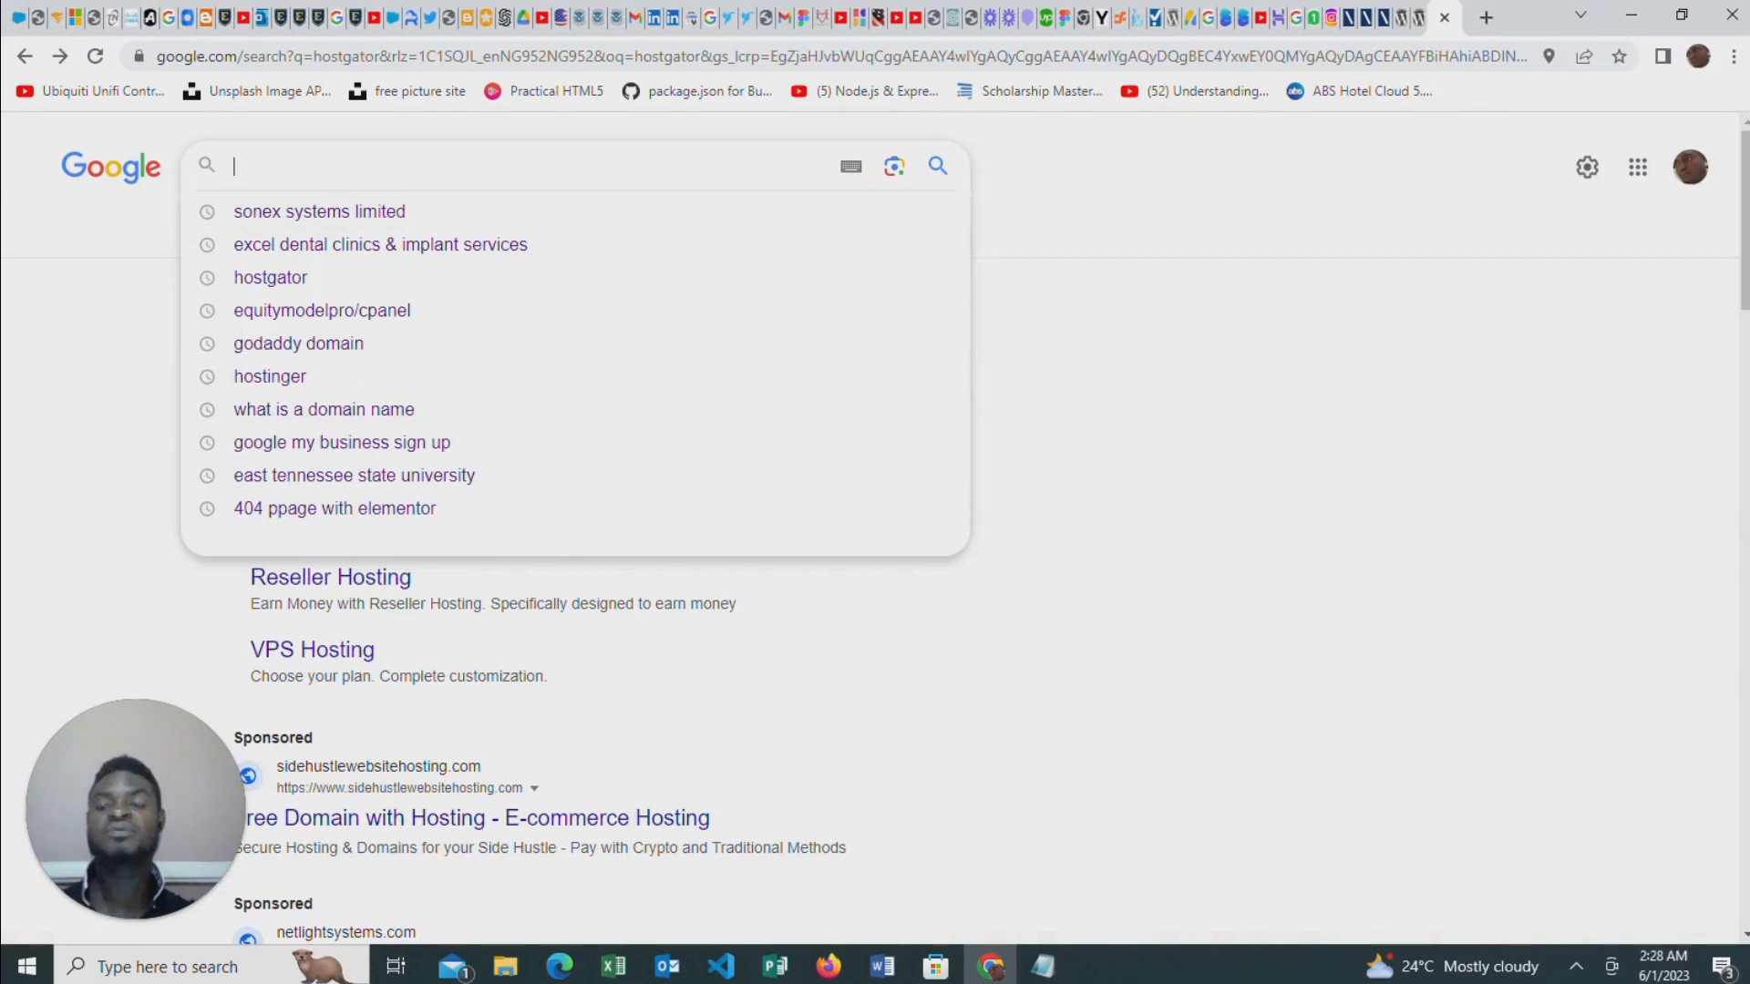
text(h)
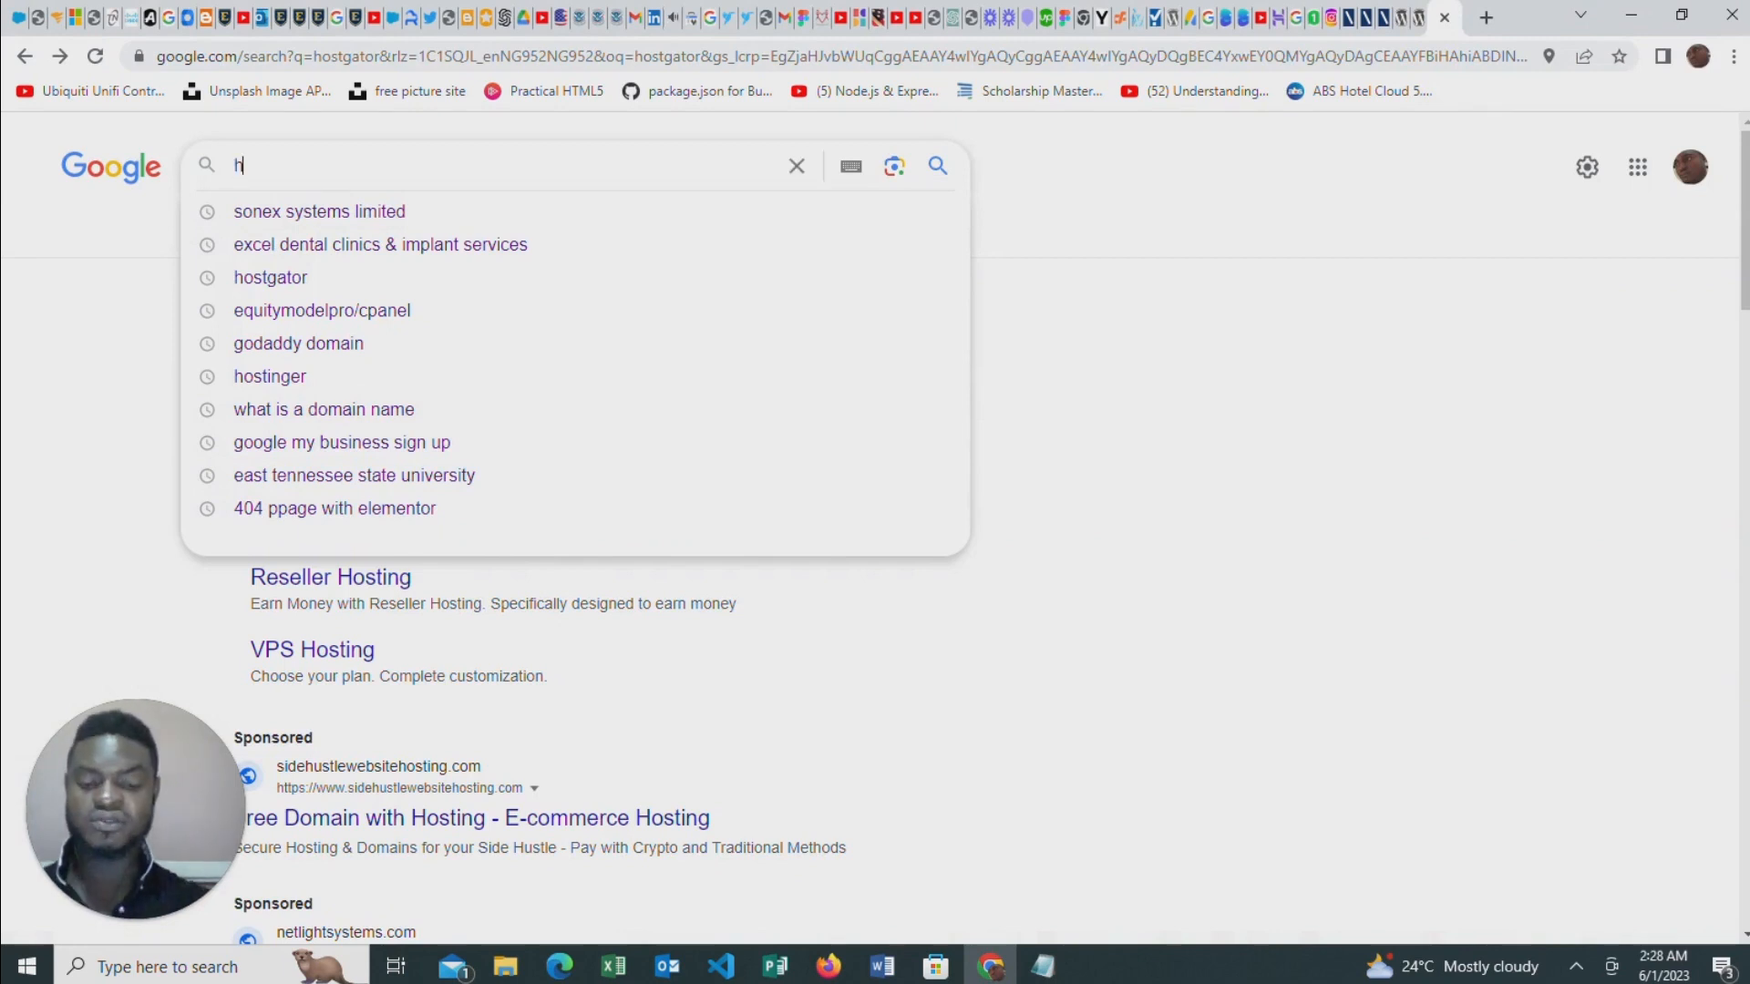
text(osgat)
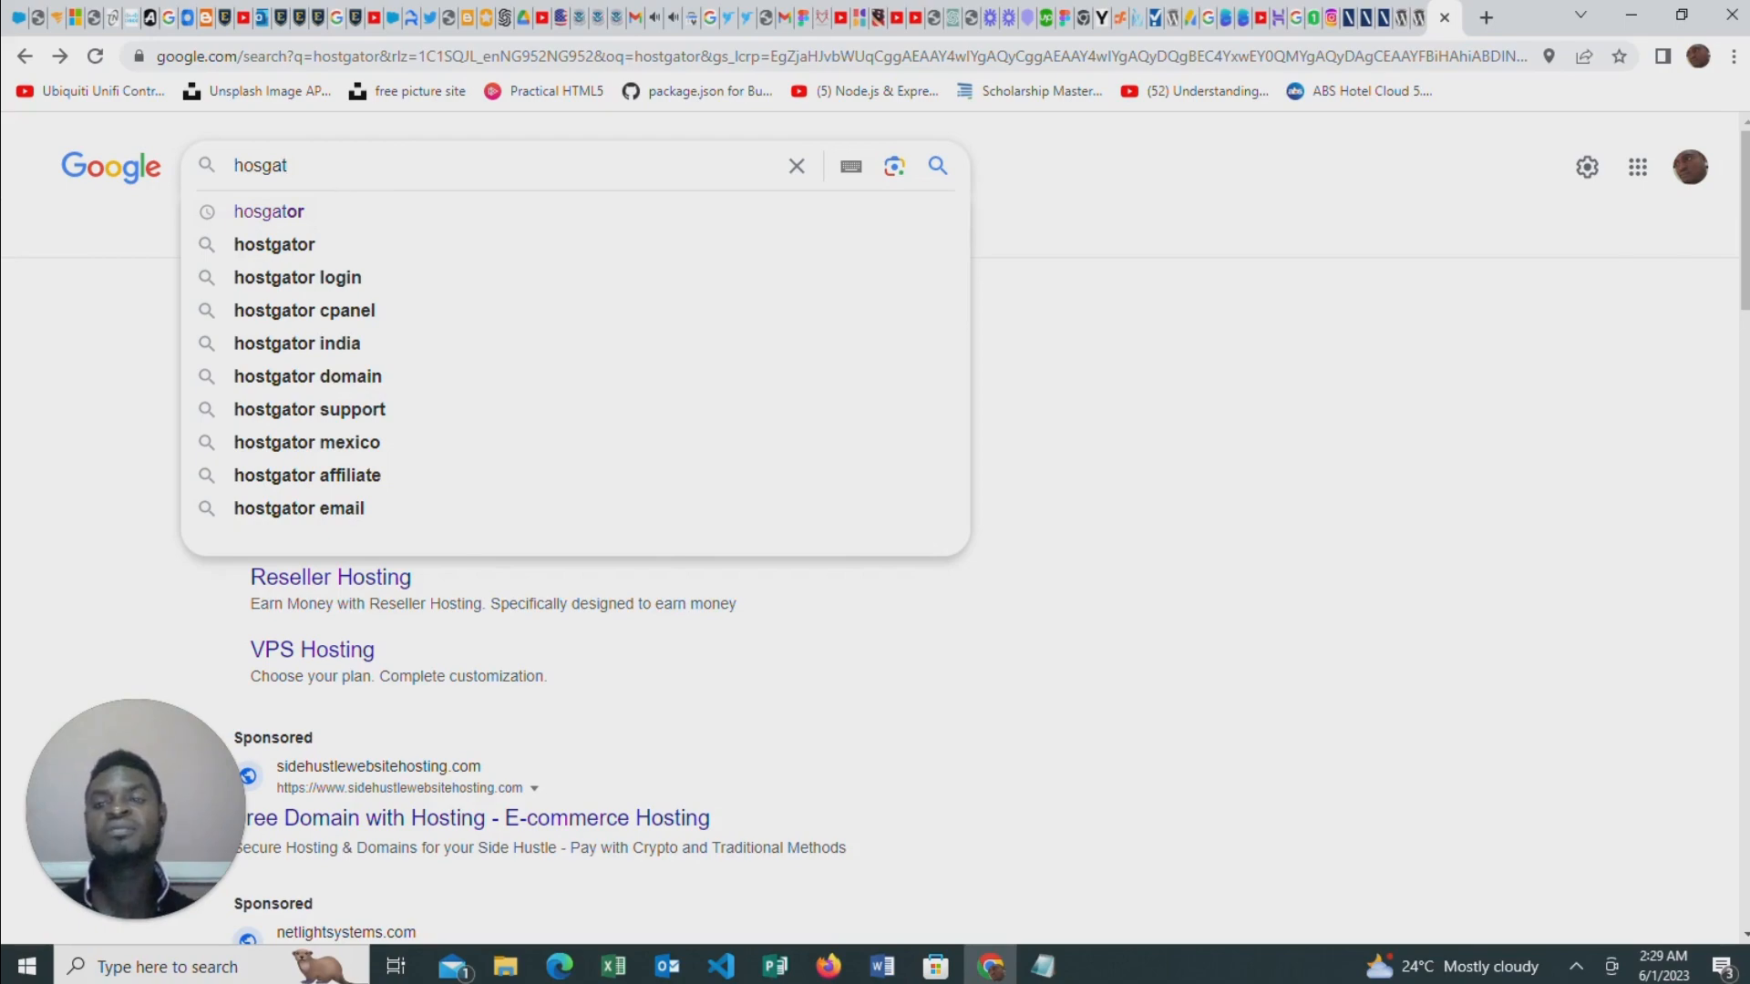
click(526, 210)
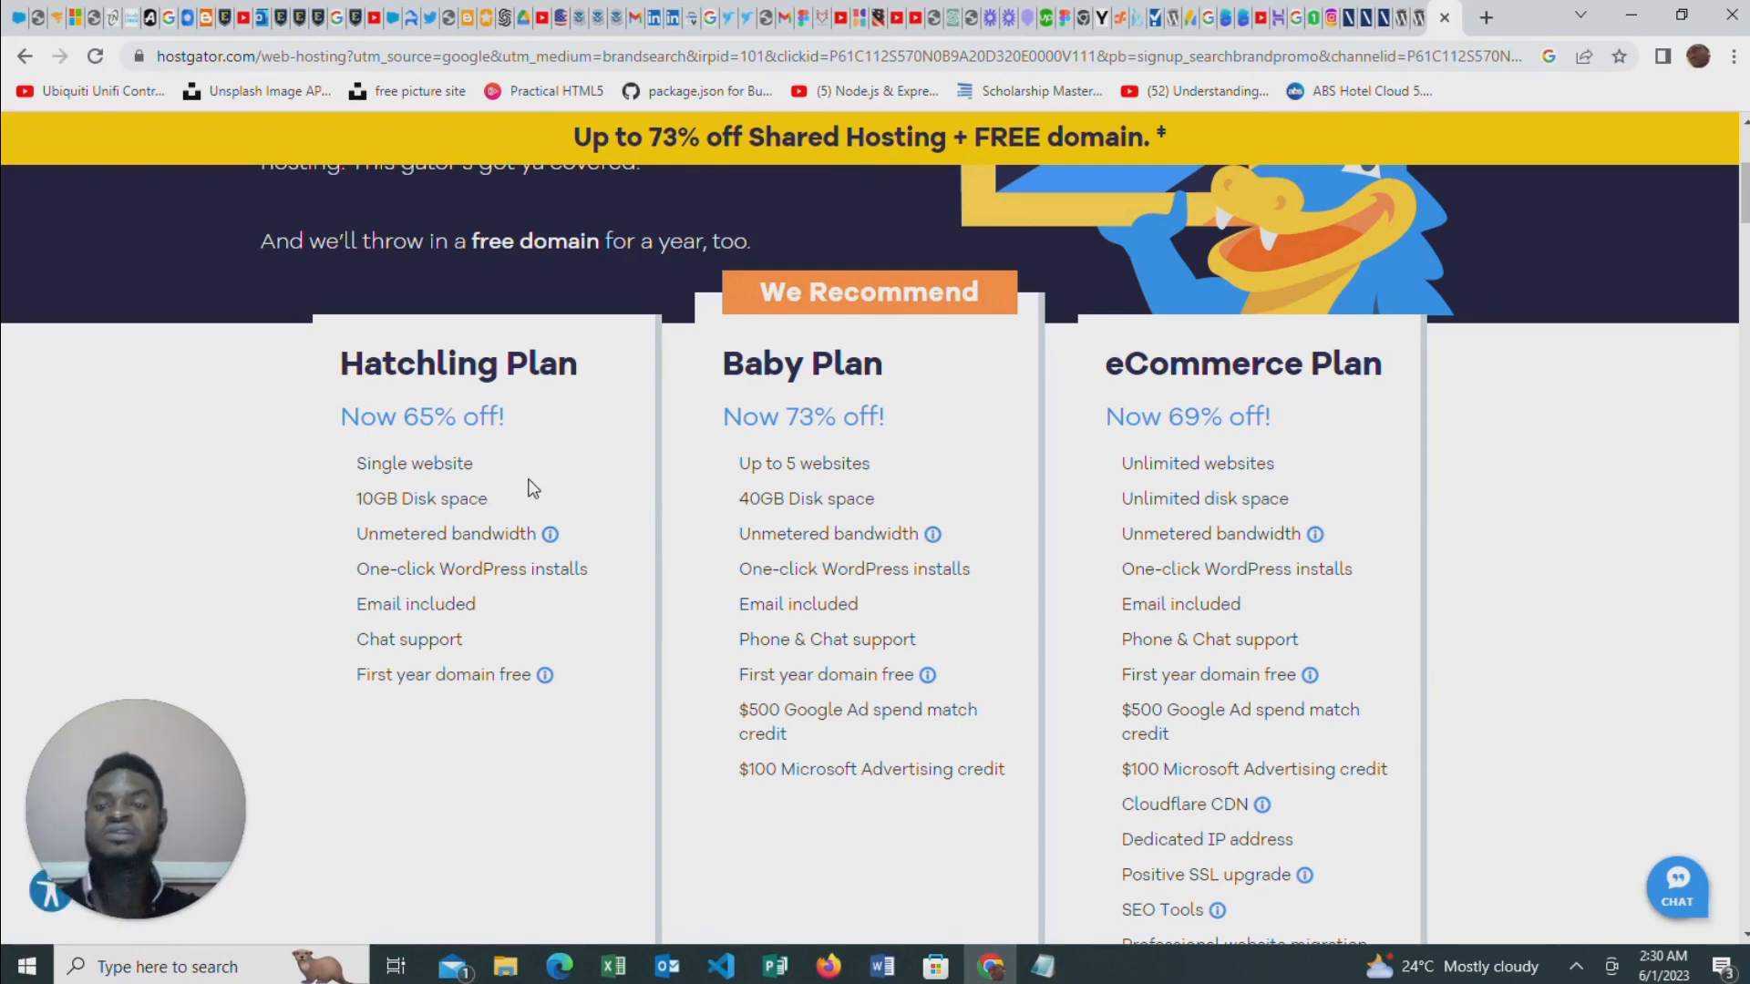
Compare the features and introductory prices of HostGator's Hatchling, Baby and eCommerce hosting plans
scroll(501, 484, down, 5)
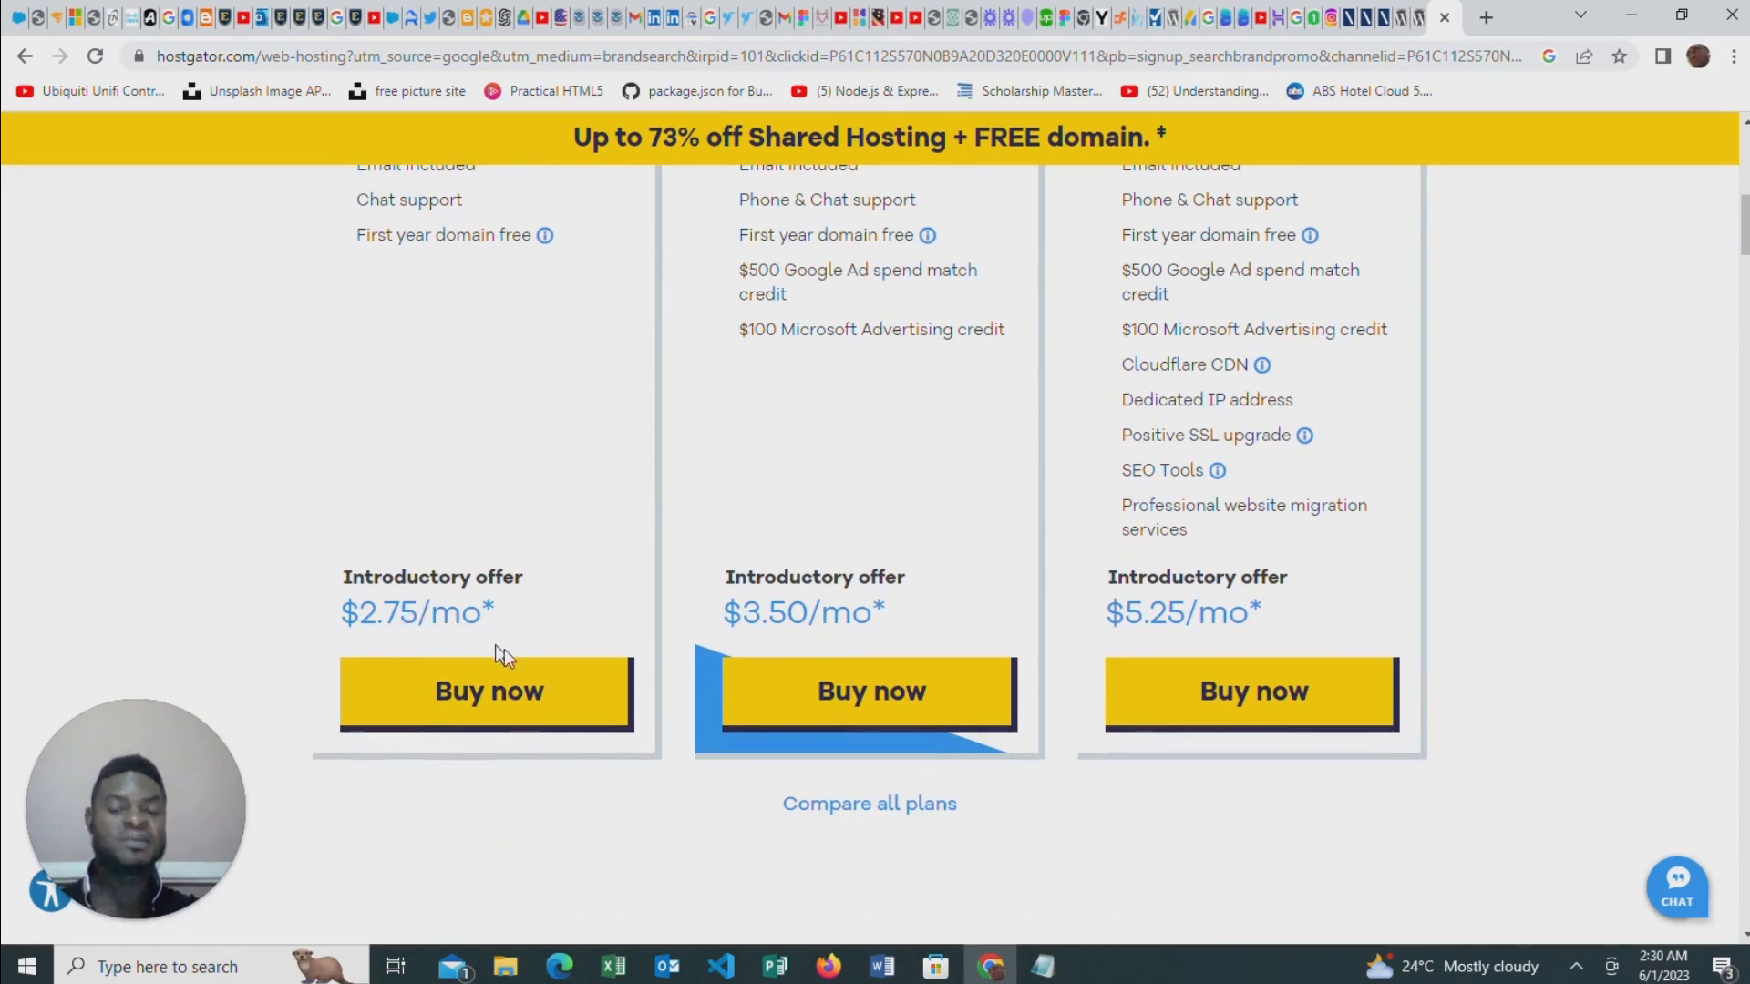
scroll(925, 441, down, 2)
scroll(949, 520, up, 5)
scroll(781, 800, down, 2)
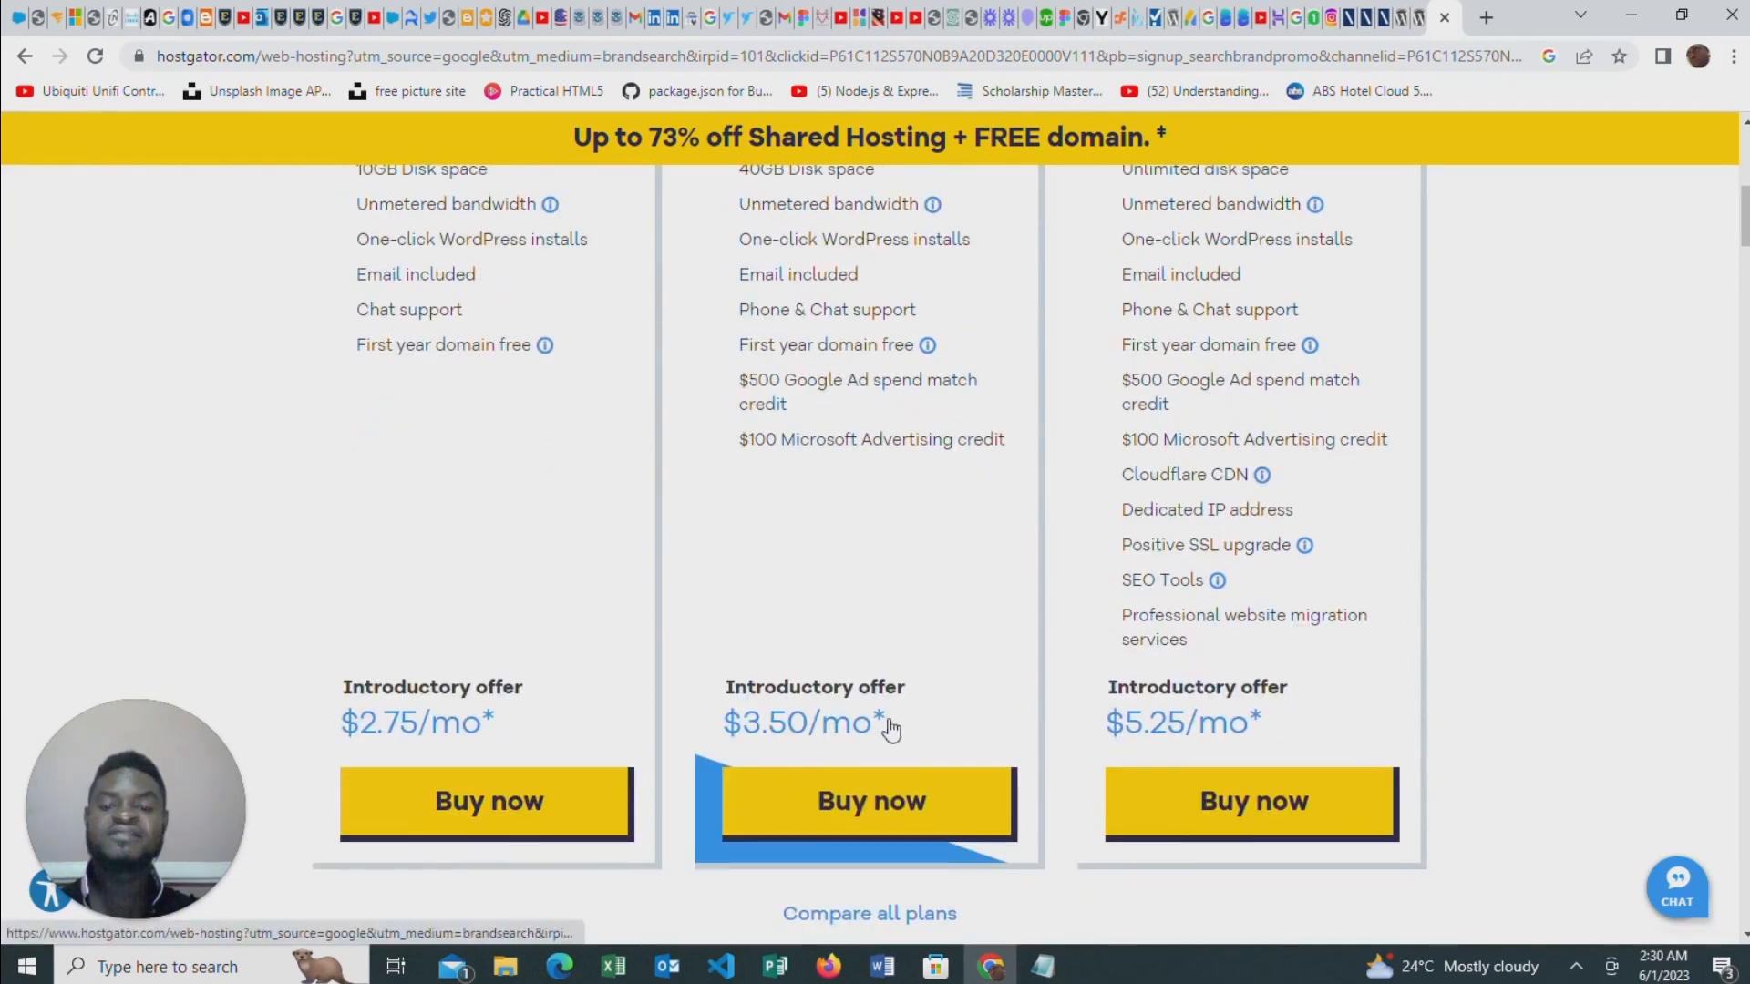
scroll(890, 729, up, 4)
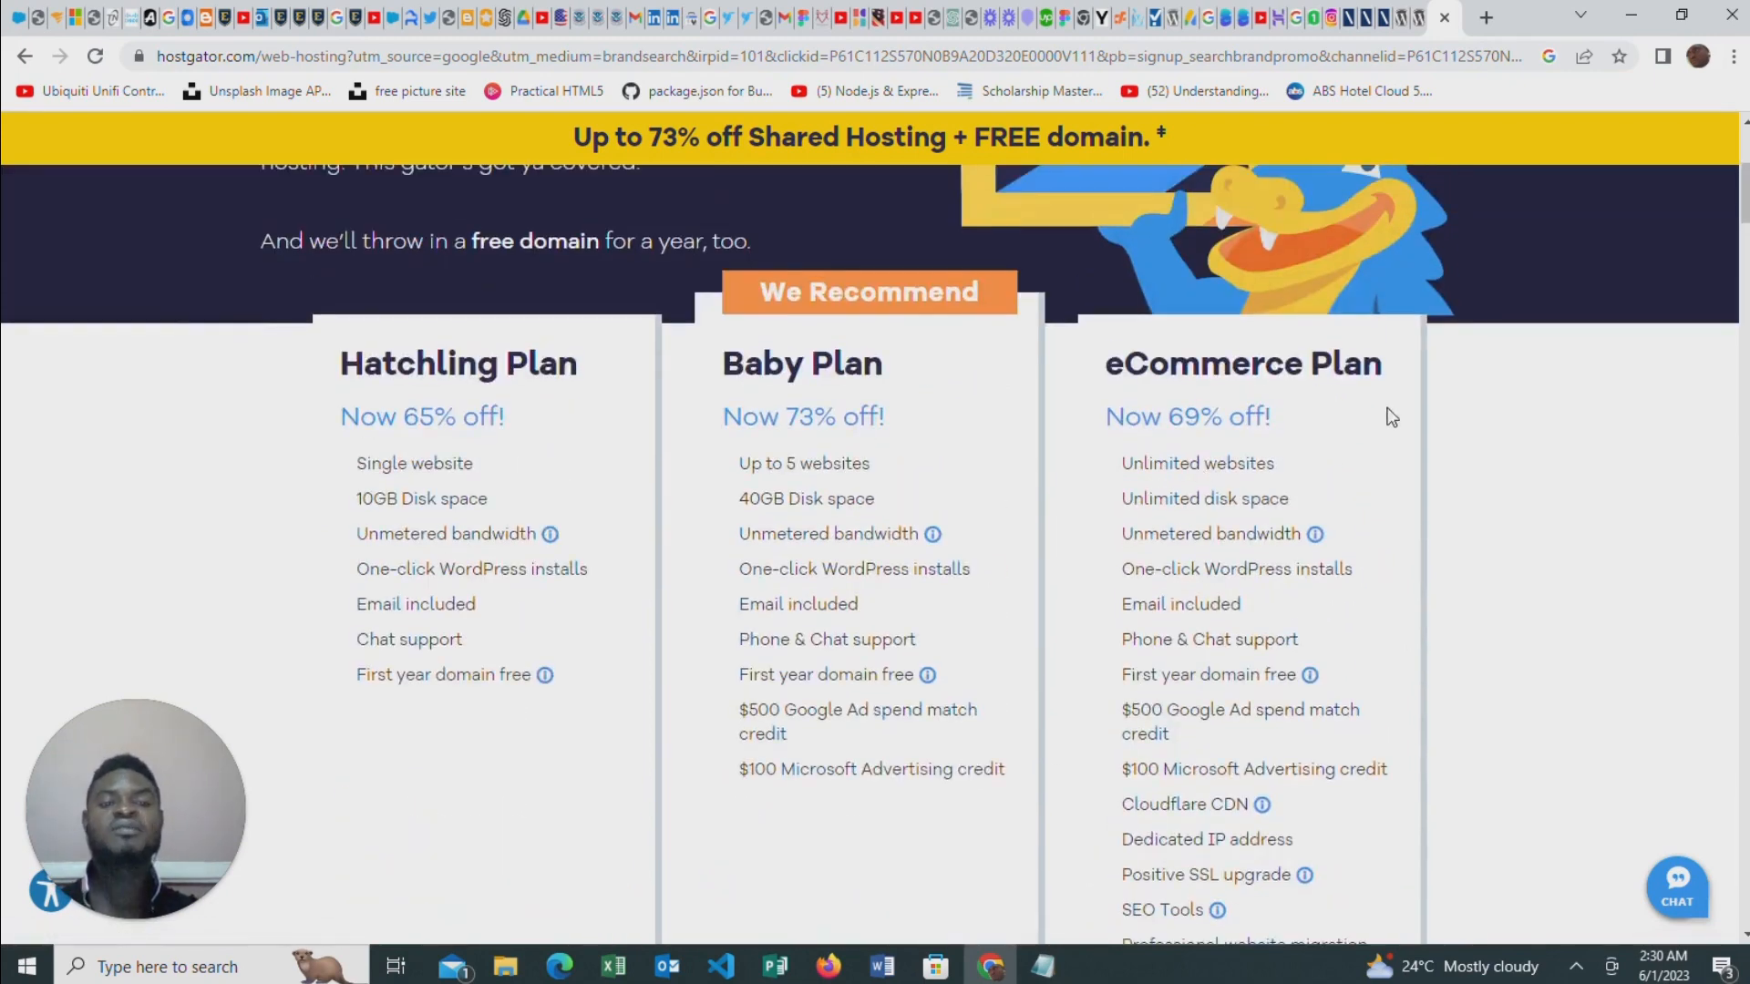
scroll(1392, 416, down, 6)
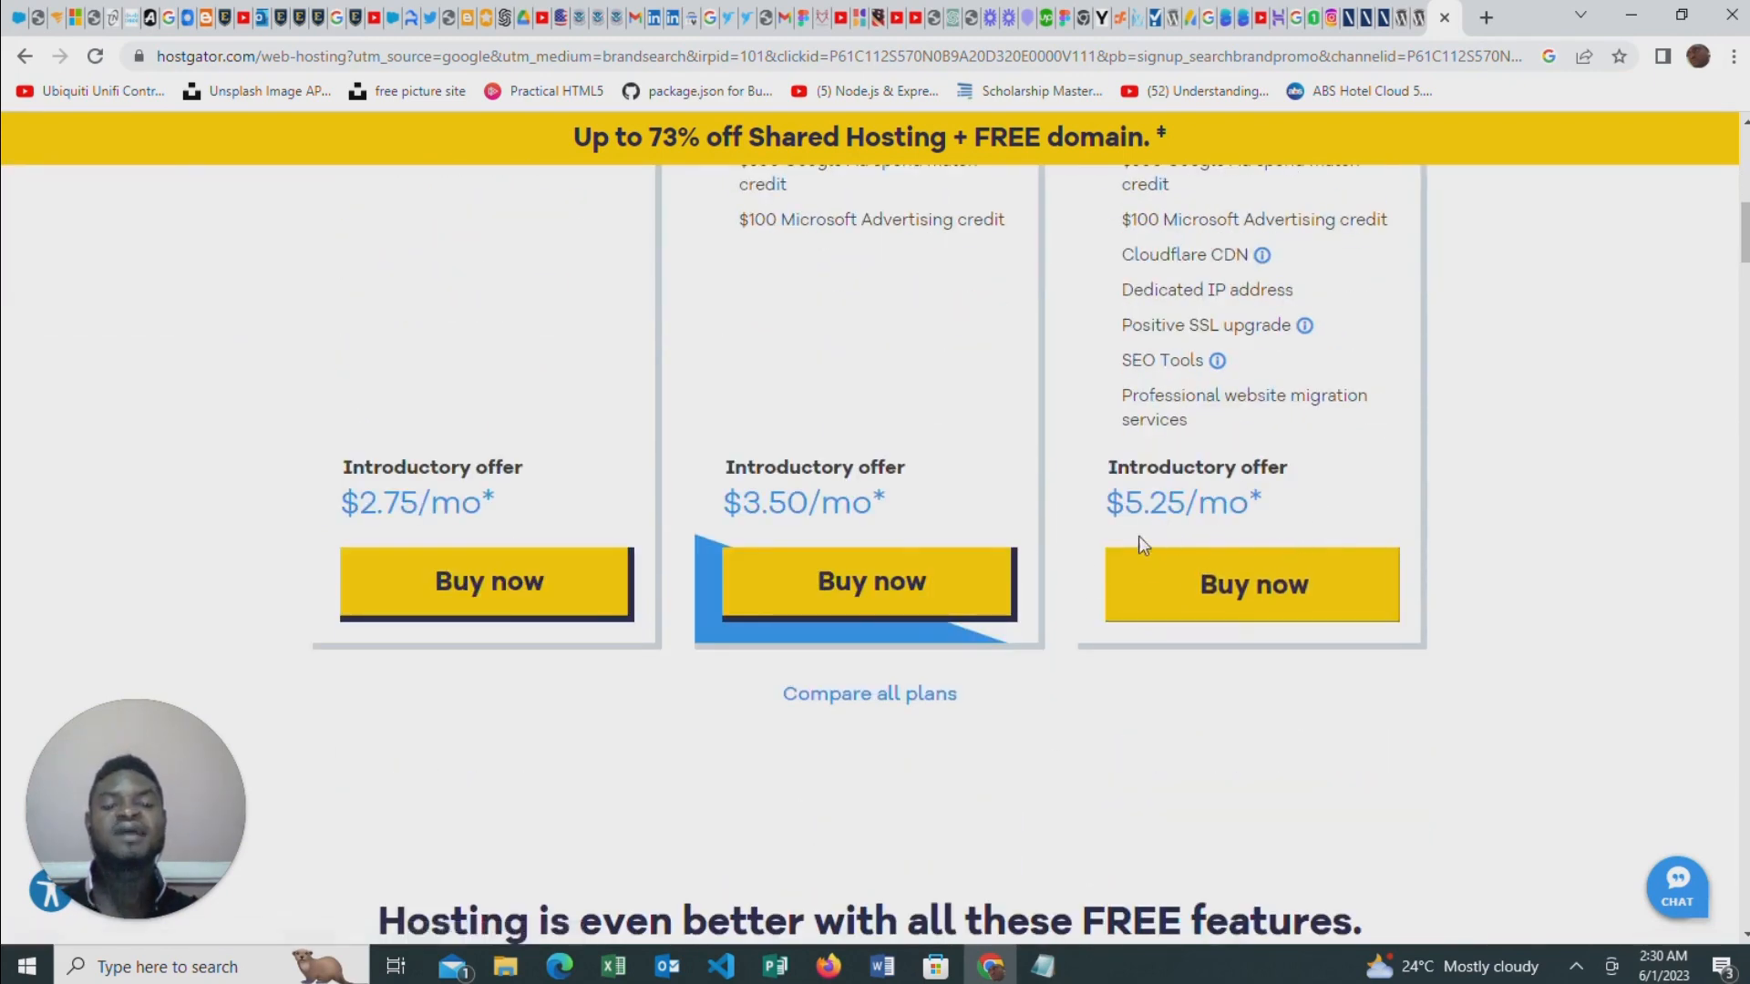
scroll(589, 619, up, 5)
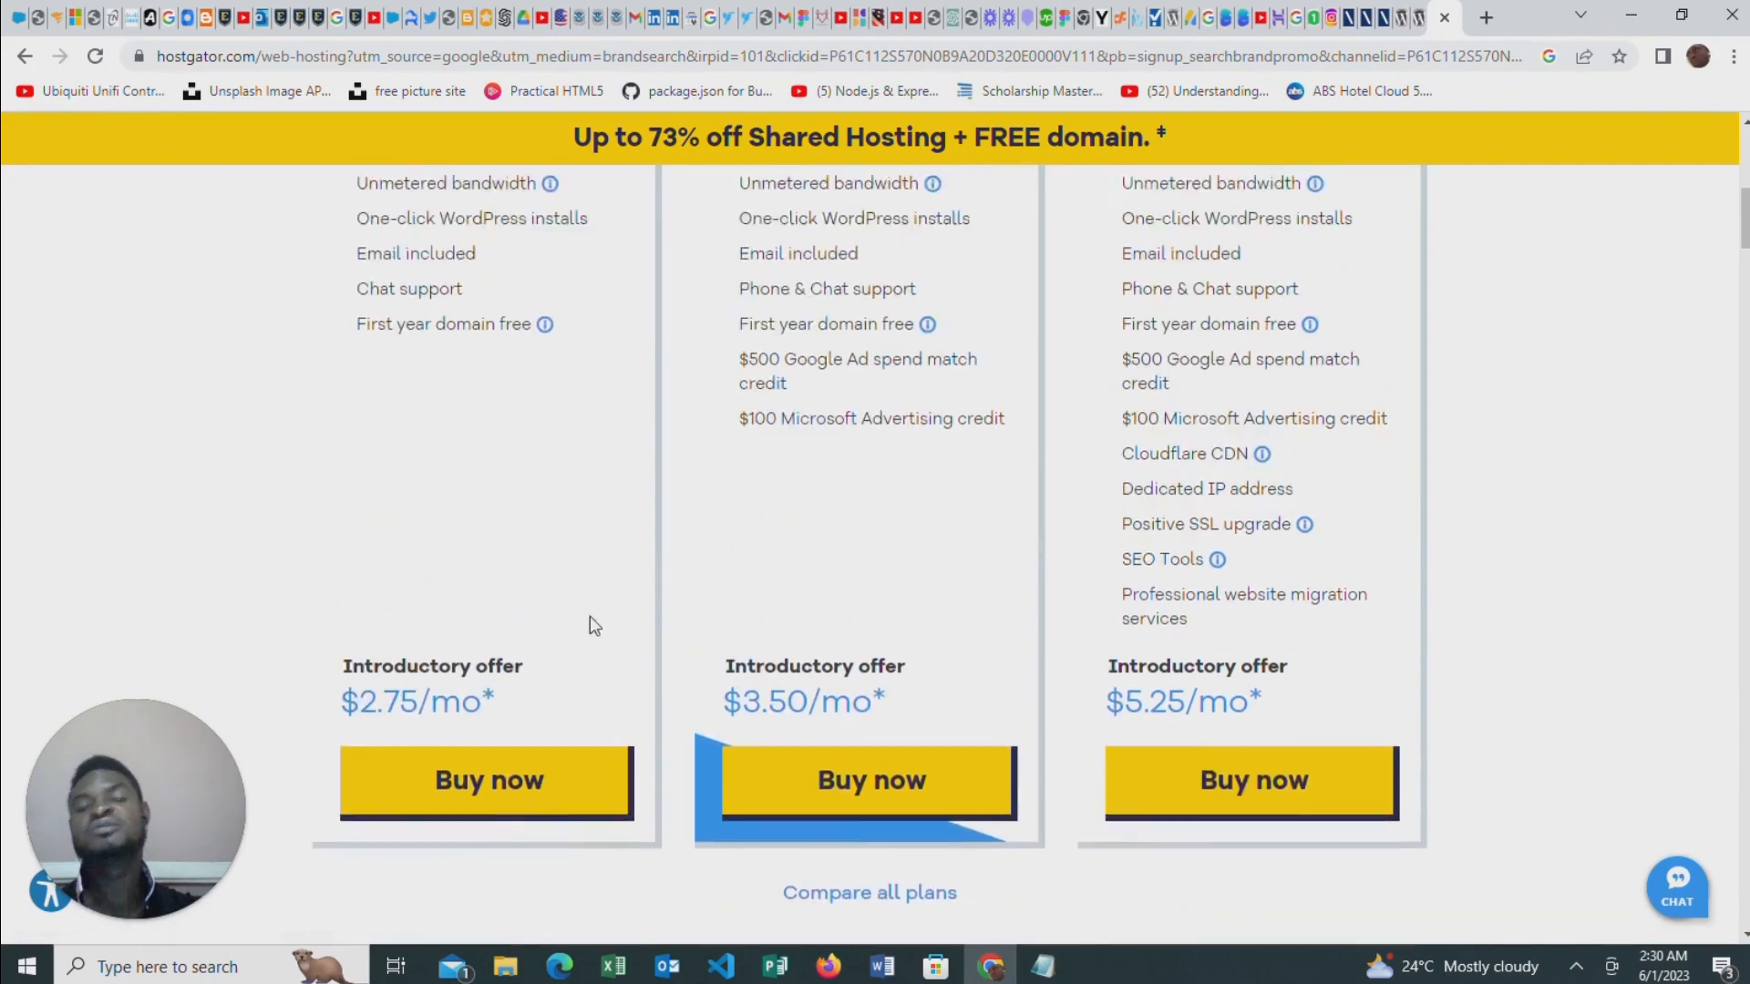
scroll(582, 569, down, 4)
scroll(889, 576, down, 2)
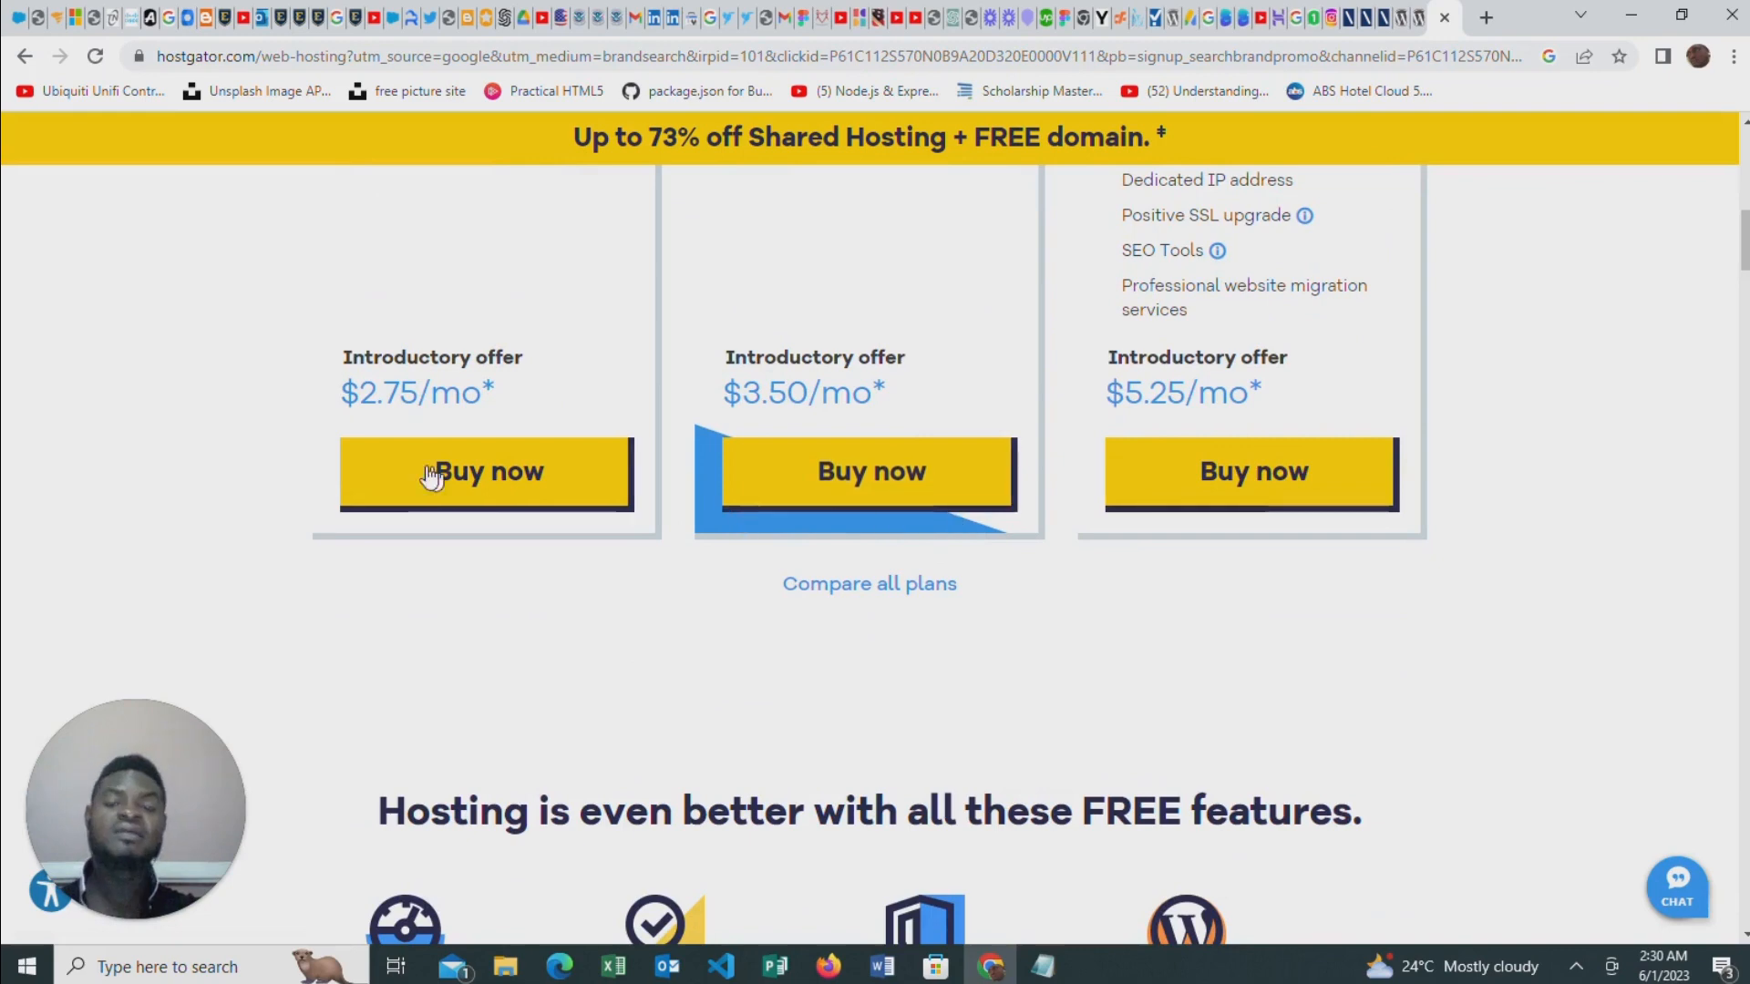
scroll(1011, 480, up, 2)
scroll(1060, 485, up, 3)
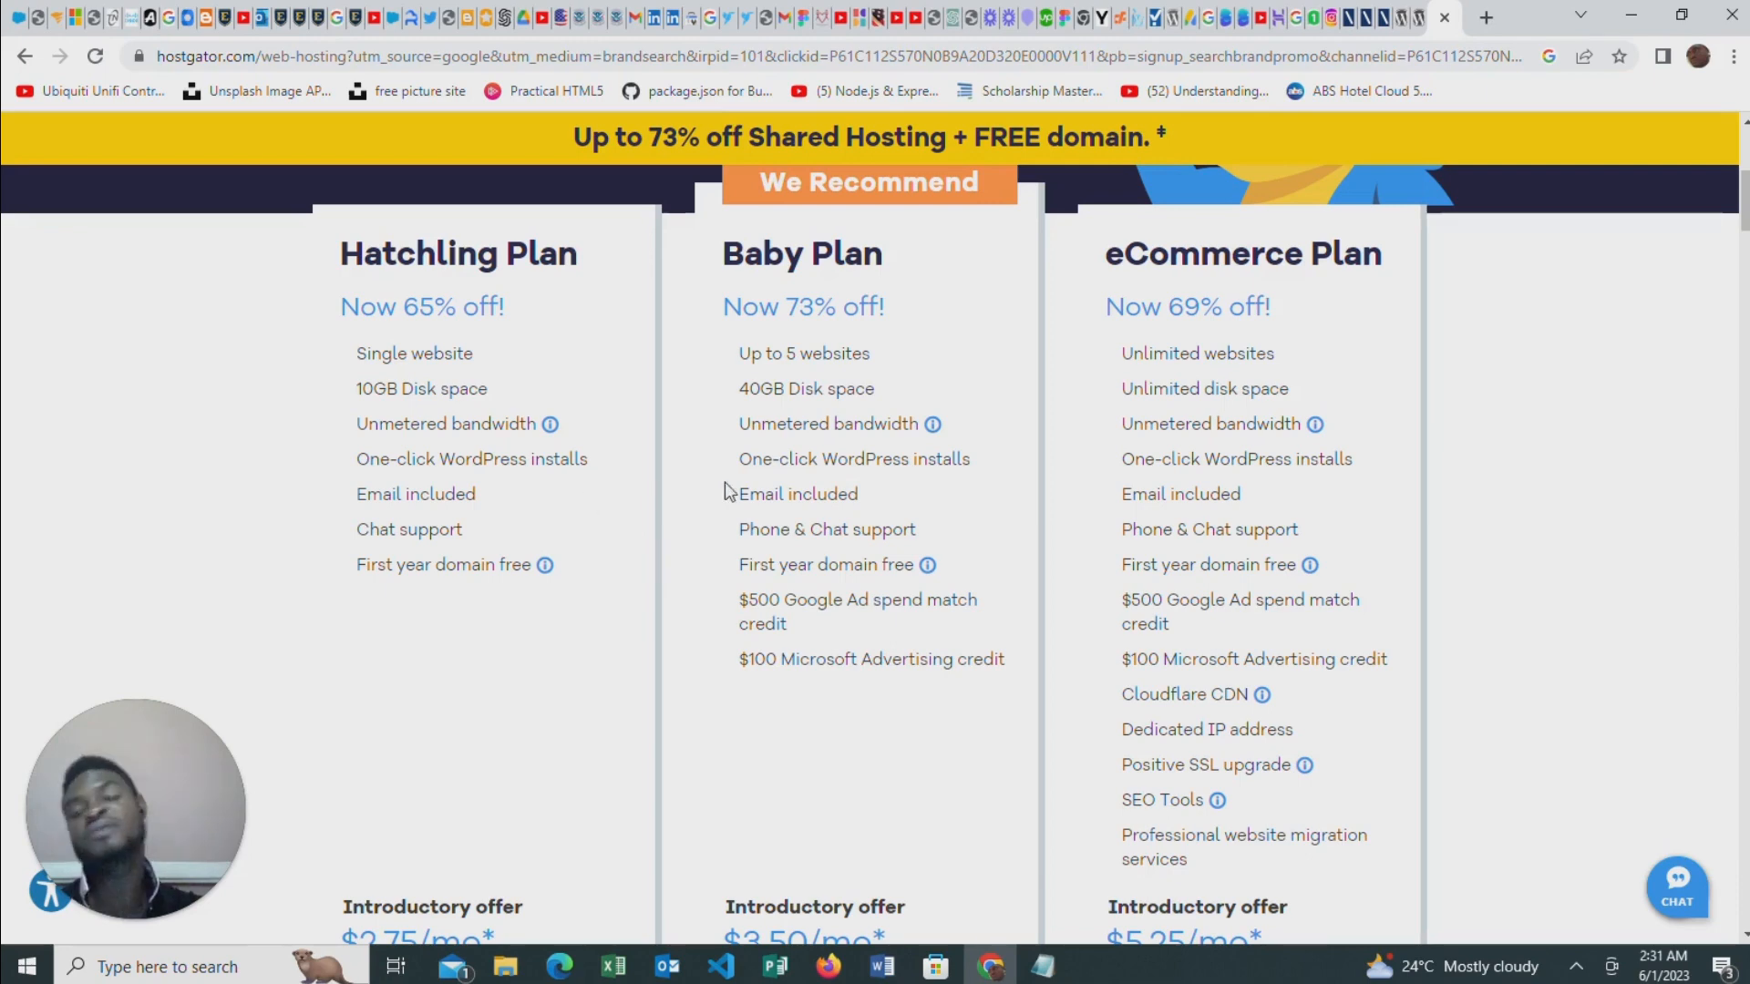
scroll(971, 474, up, 1)
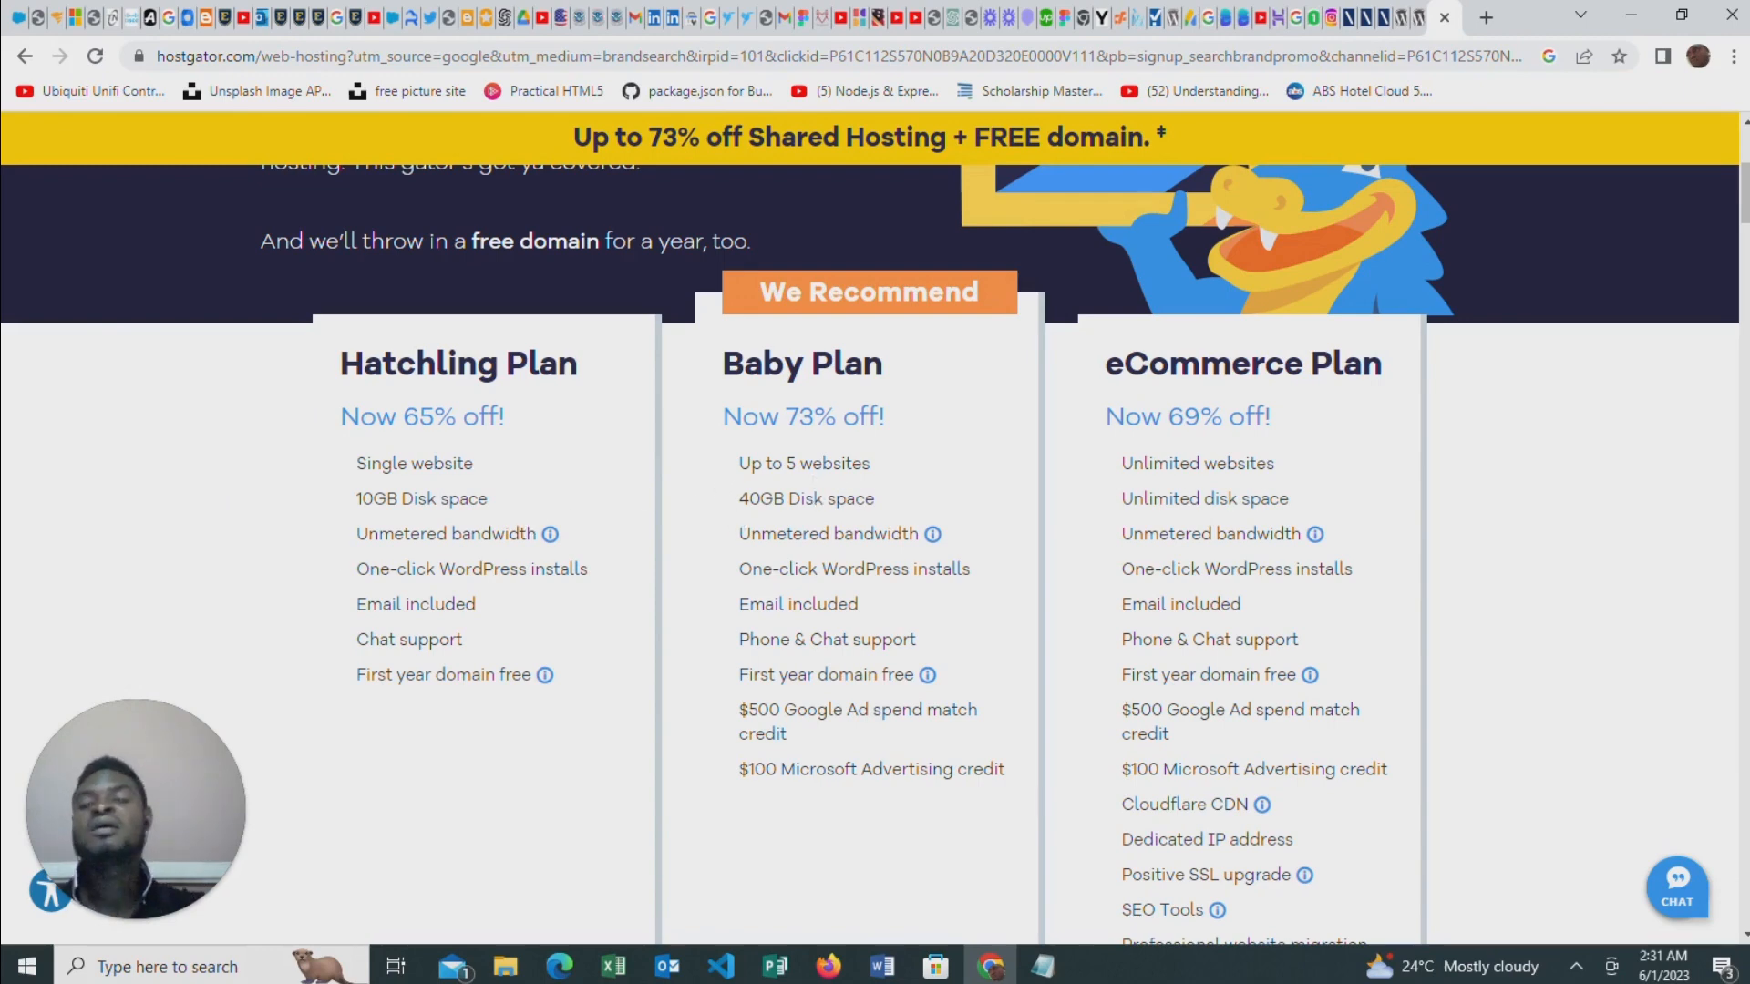
Start the checkout for the Hatchling plan and enter "mybusinessr" as the new .com domain to register
scroll(992, 593, down, 9)
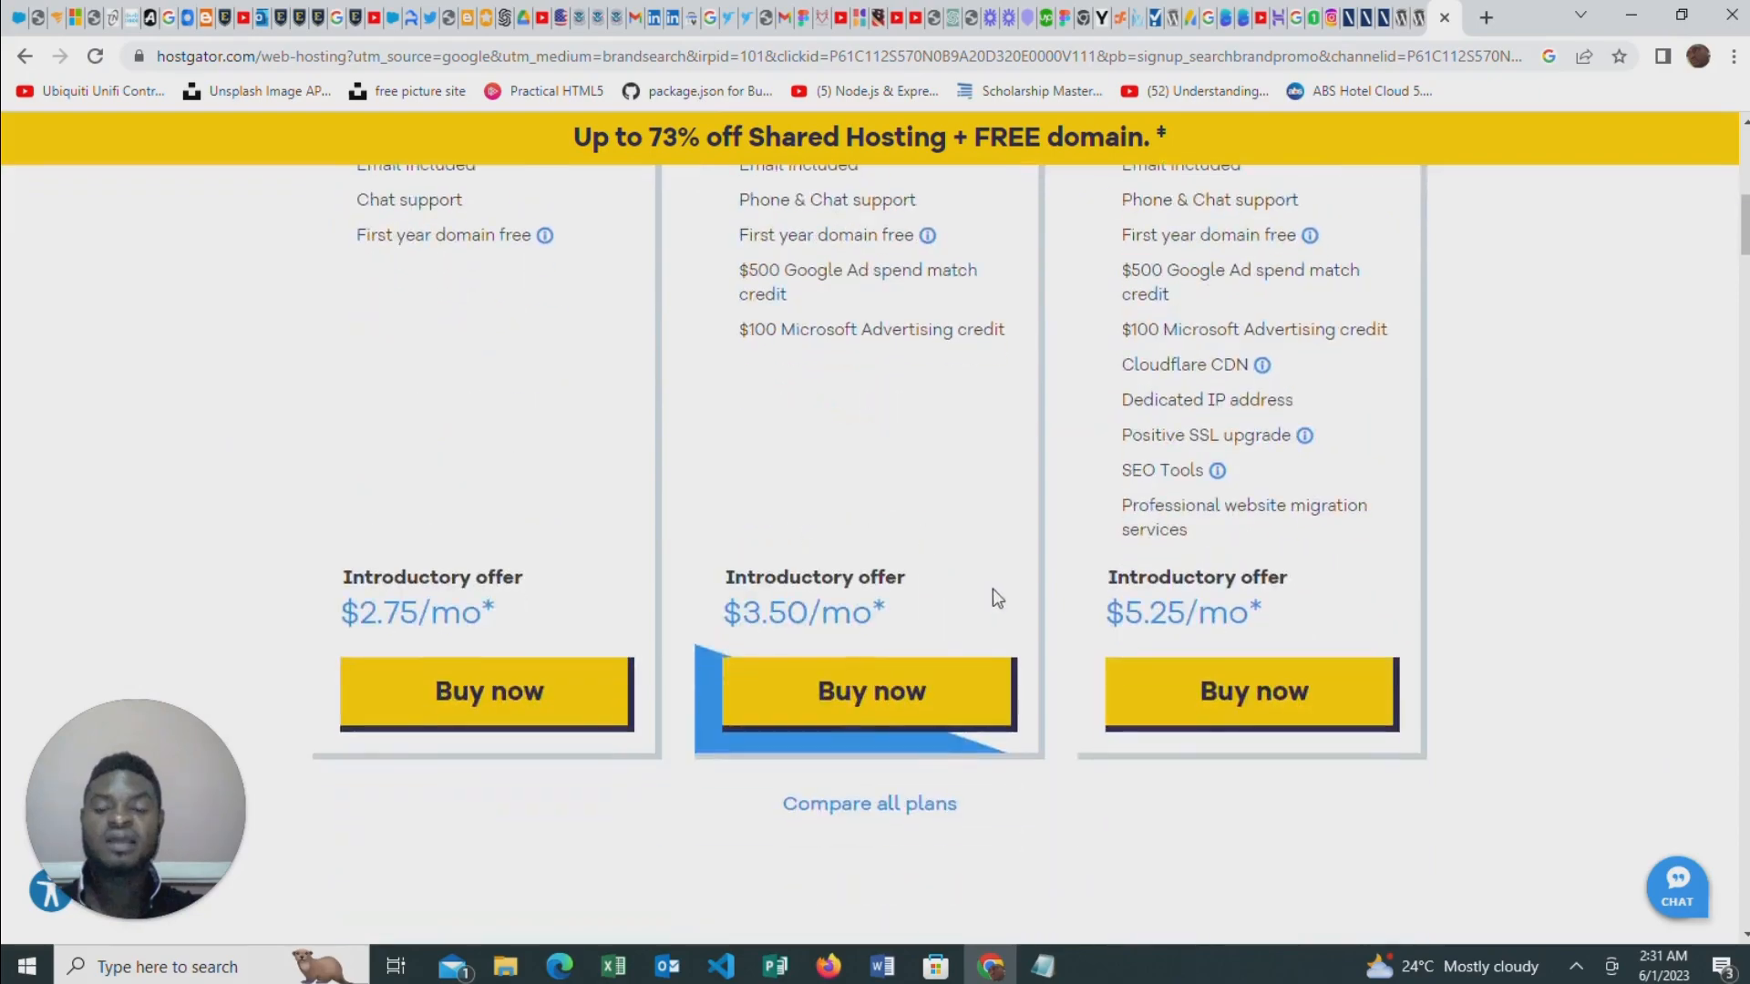
click(440, 258)
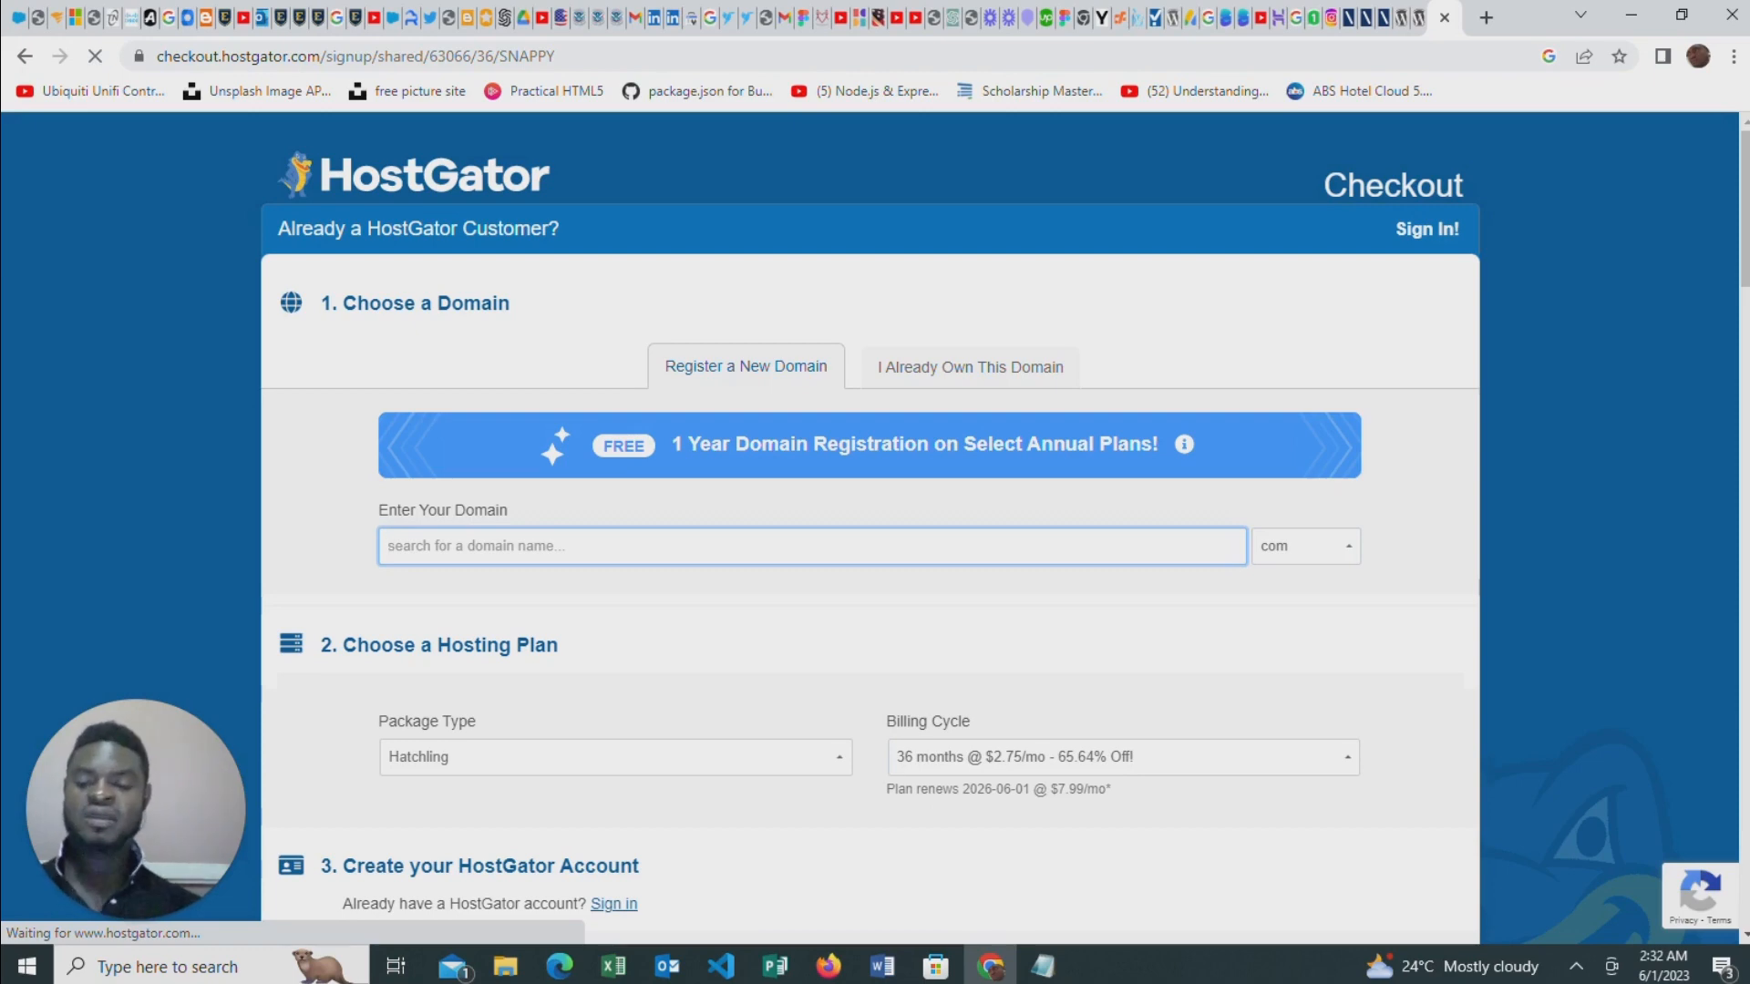
text(myb)
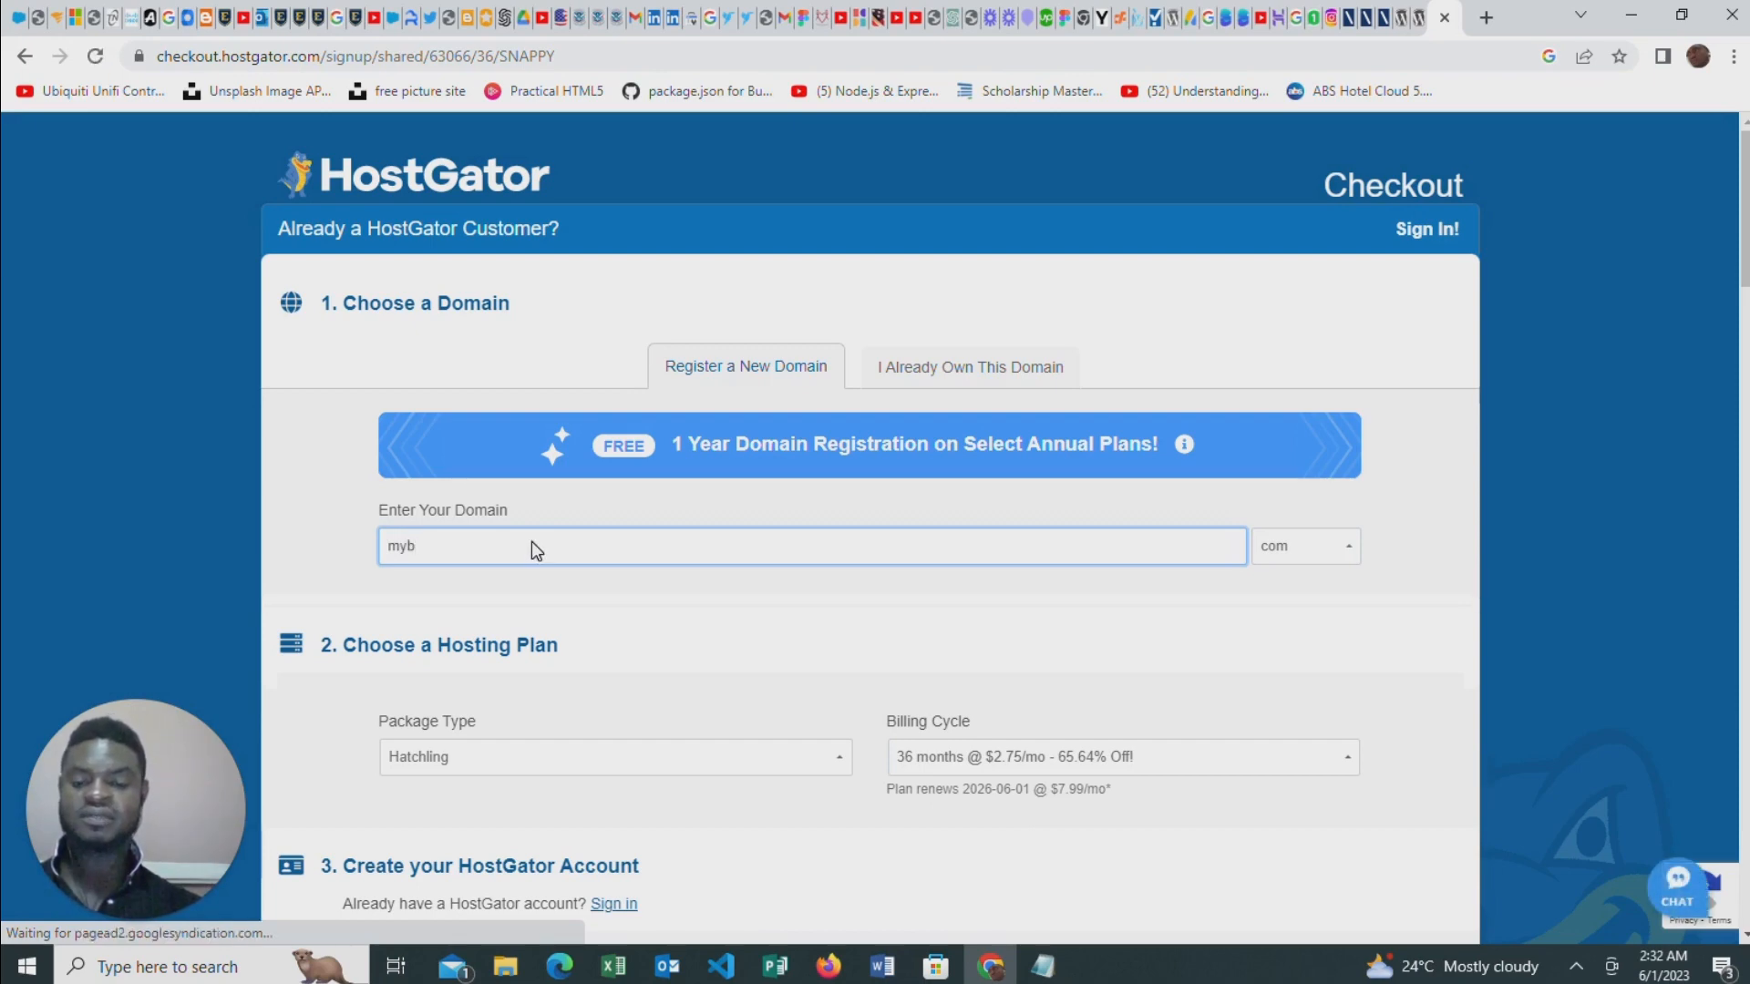
text(usines)
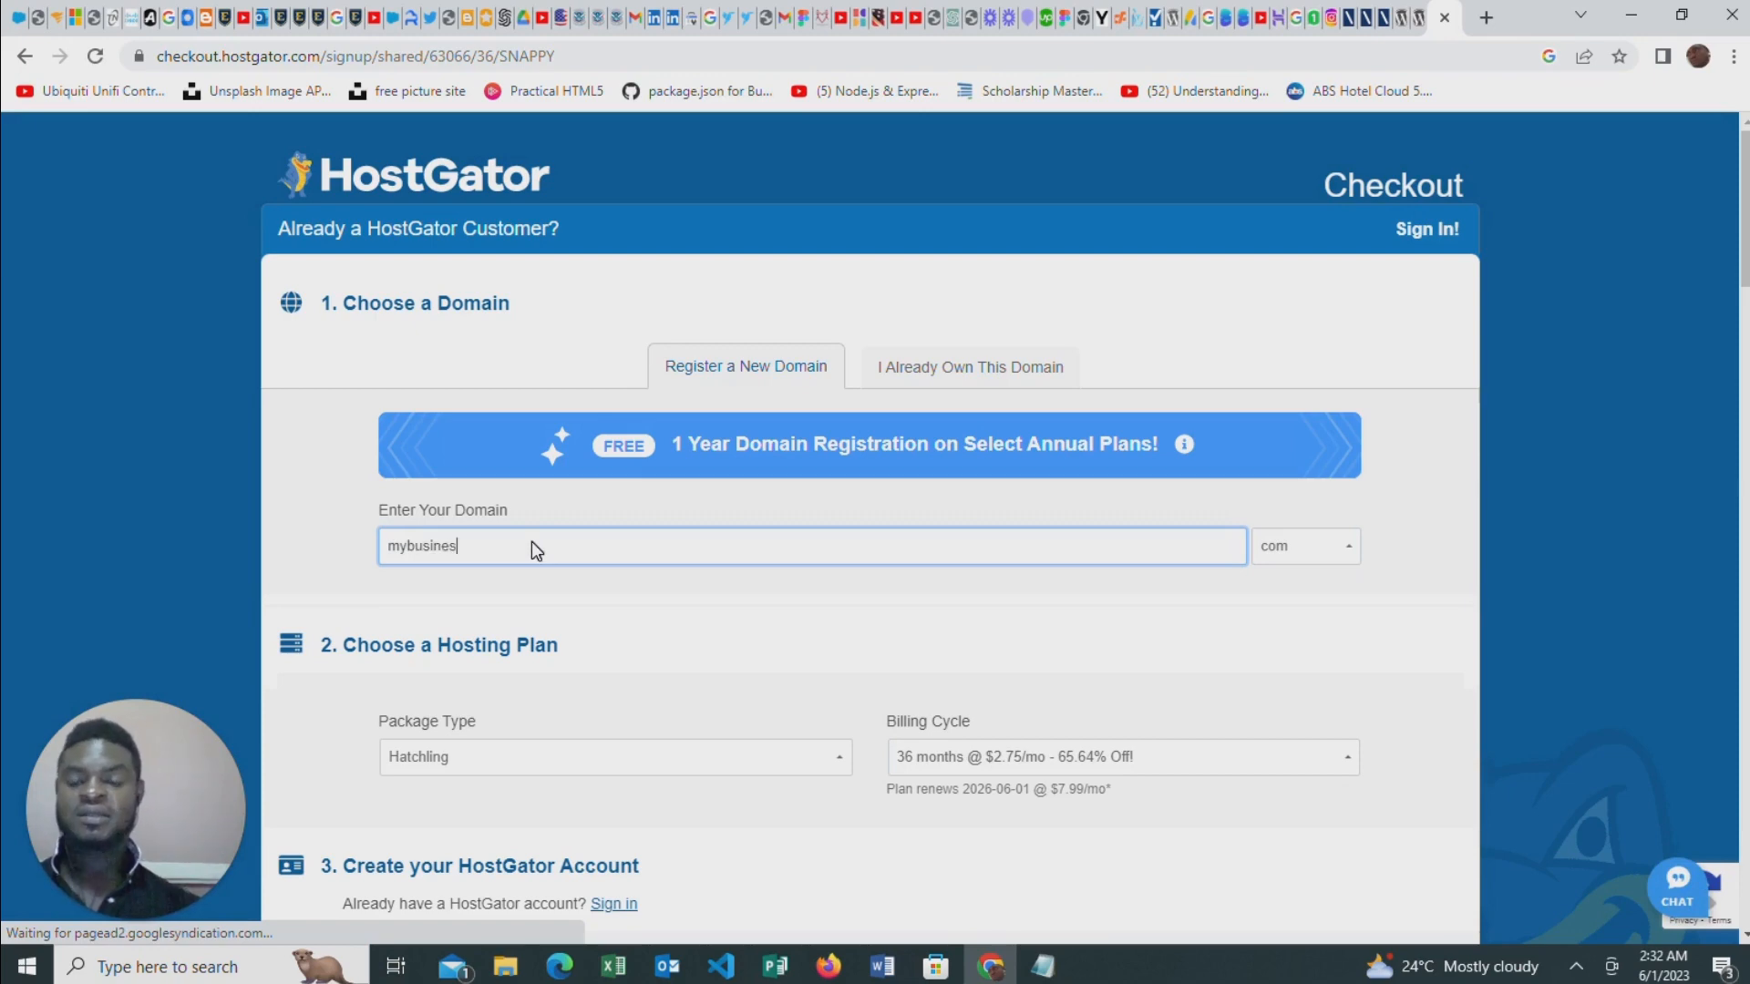
text(sr)
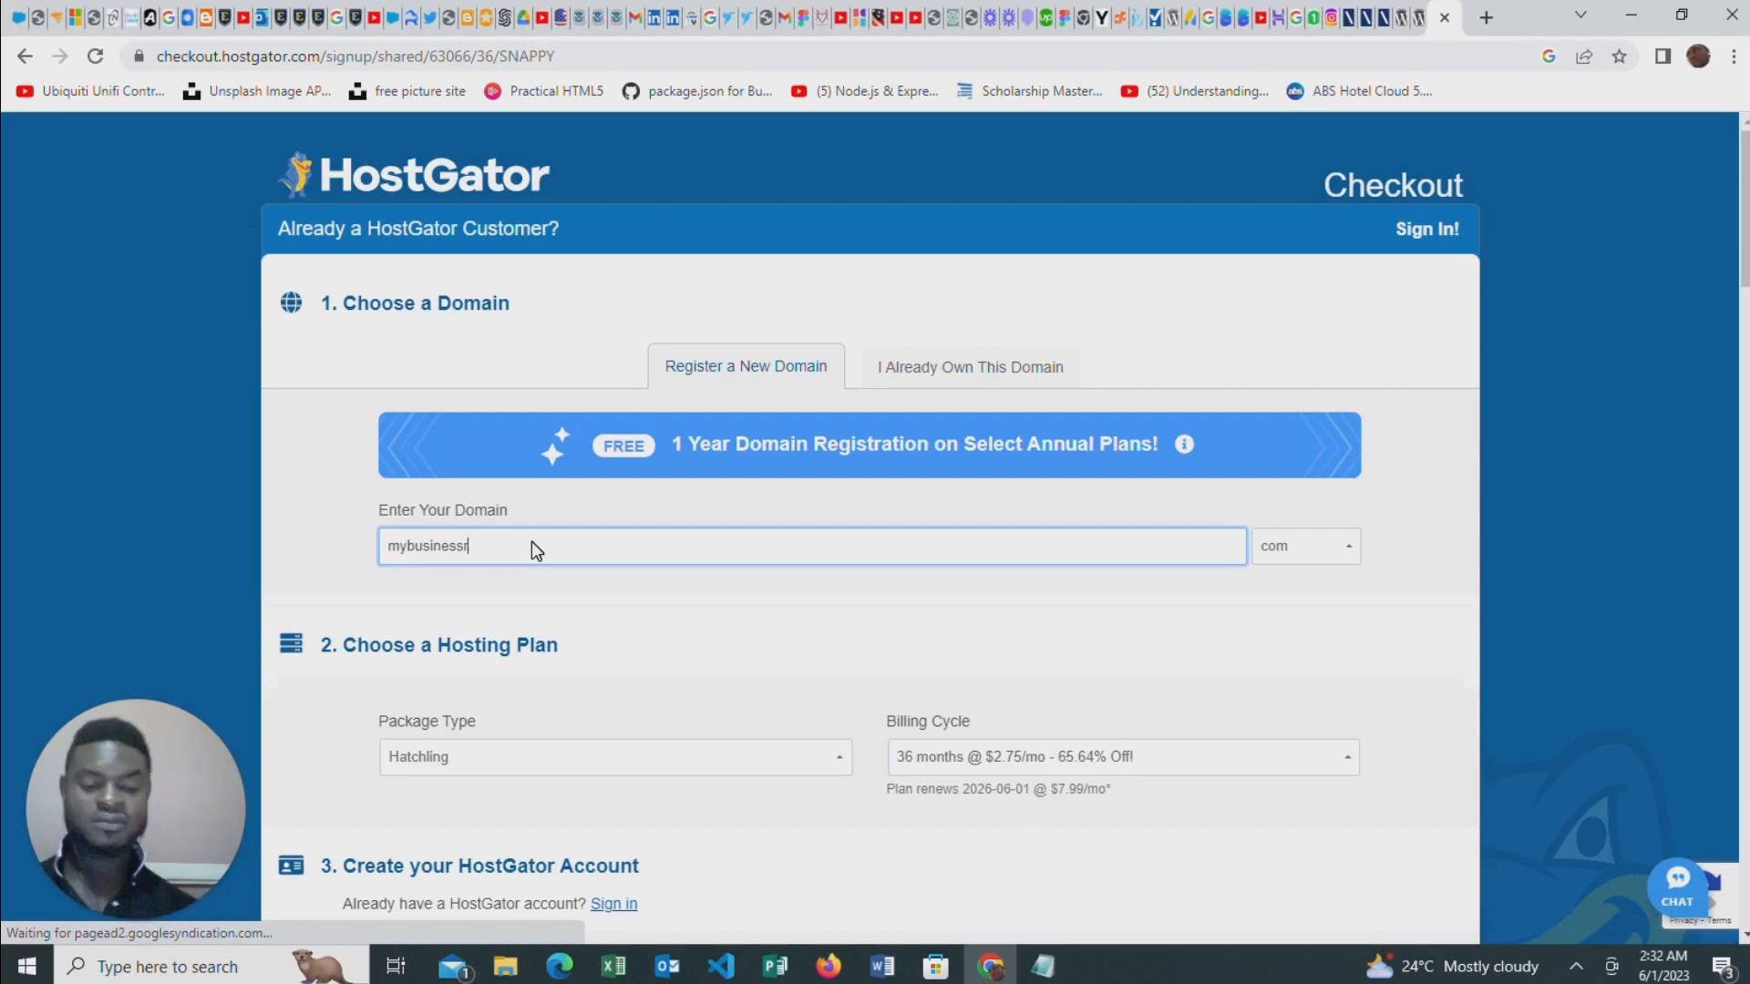
scroll(638, 610, down, 3)
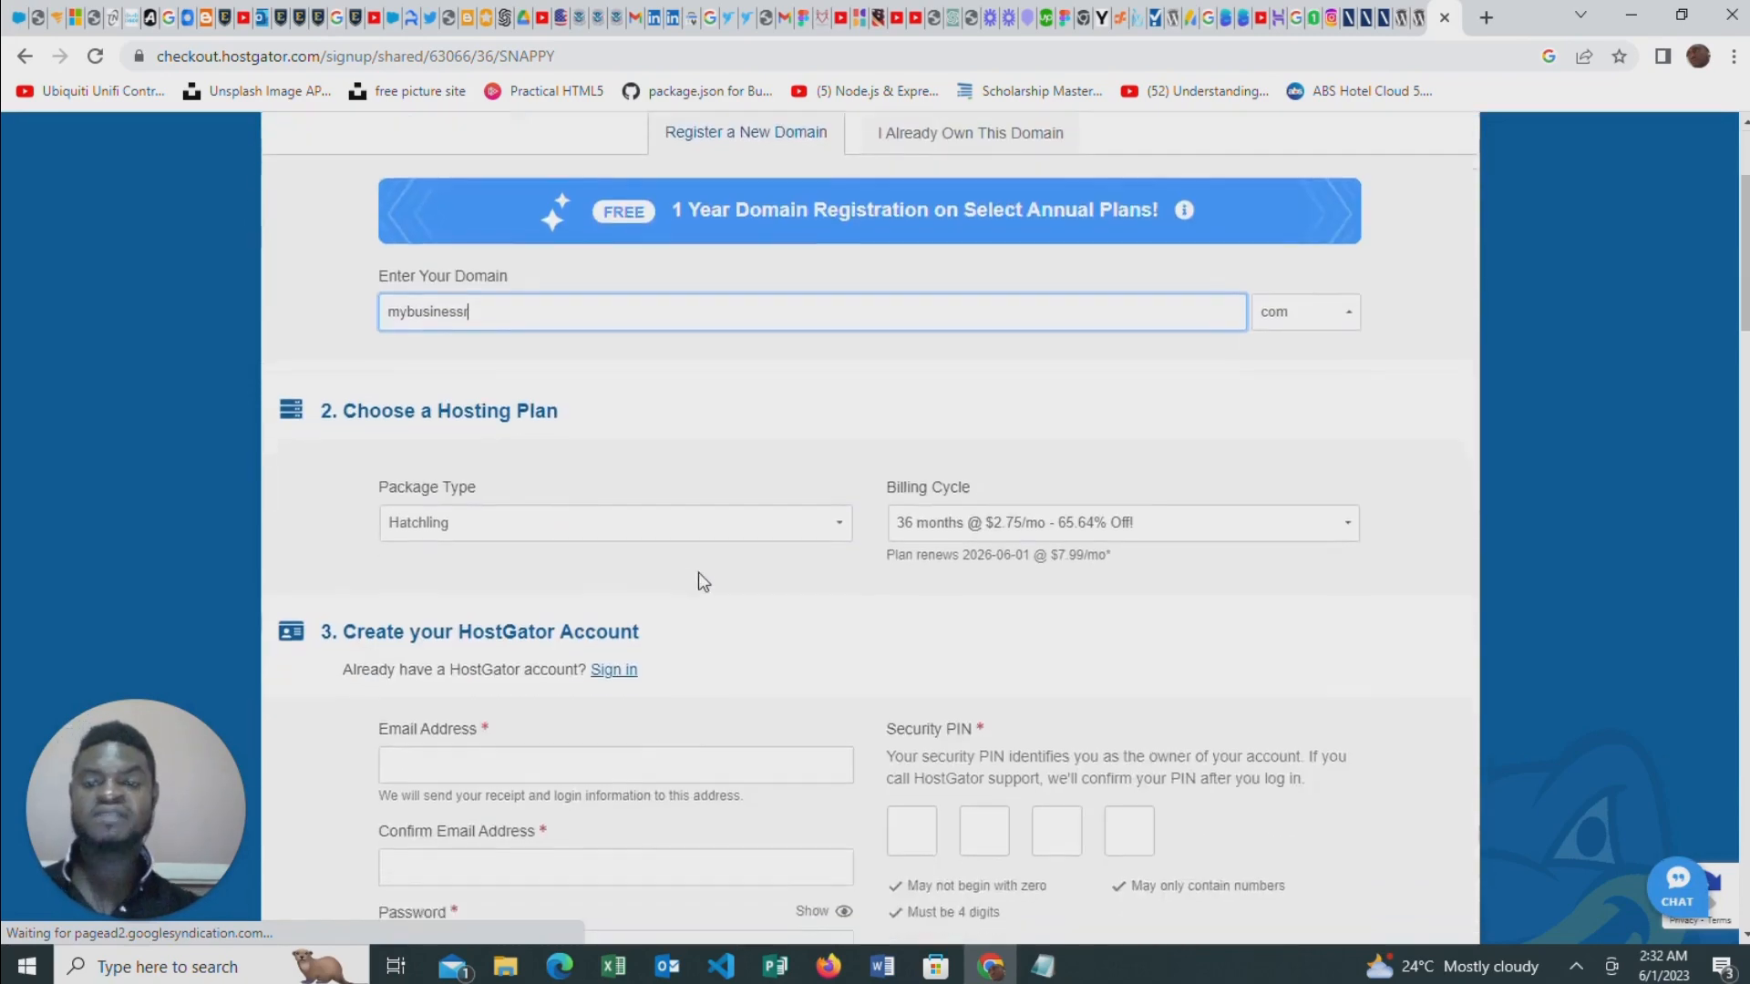
scroll(897, 414, up, 1)
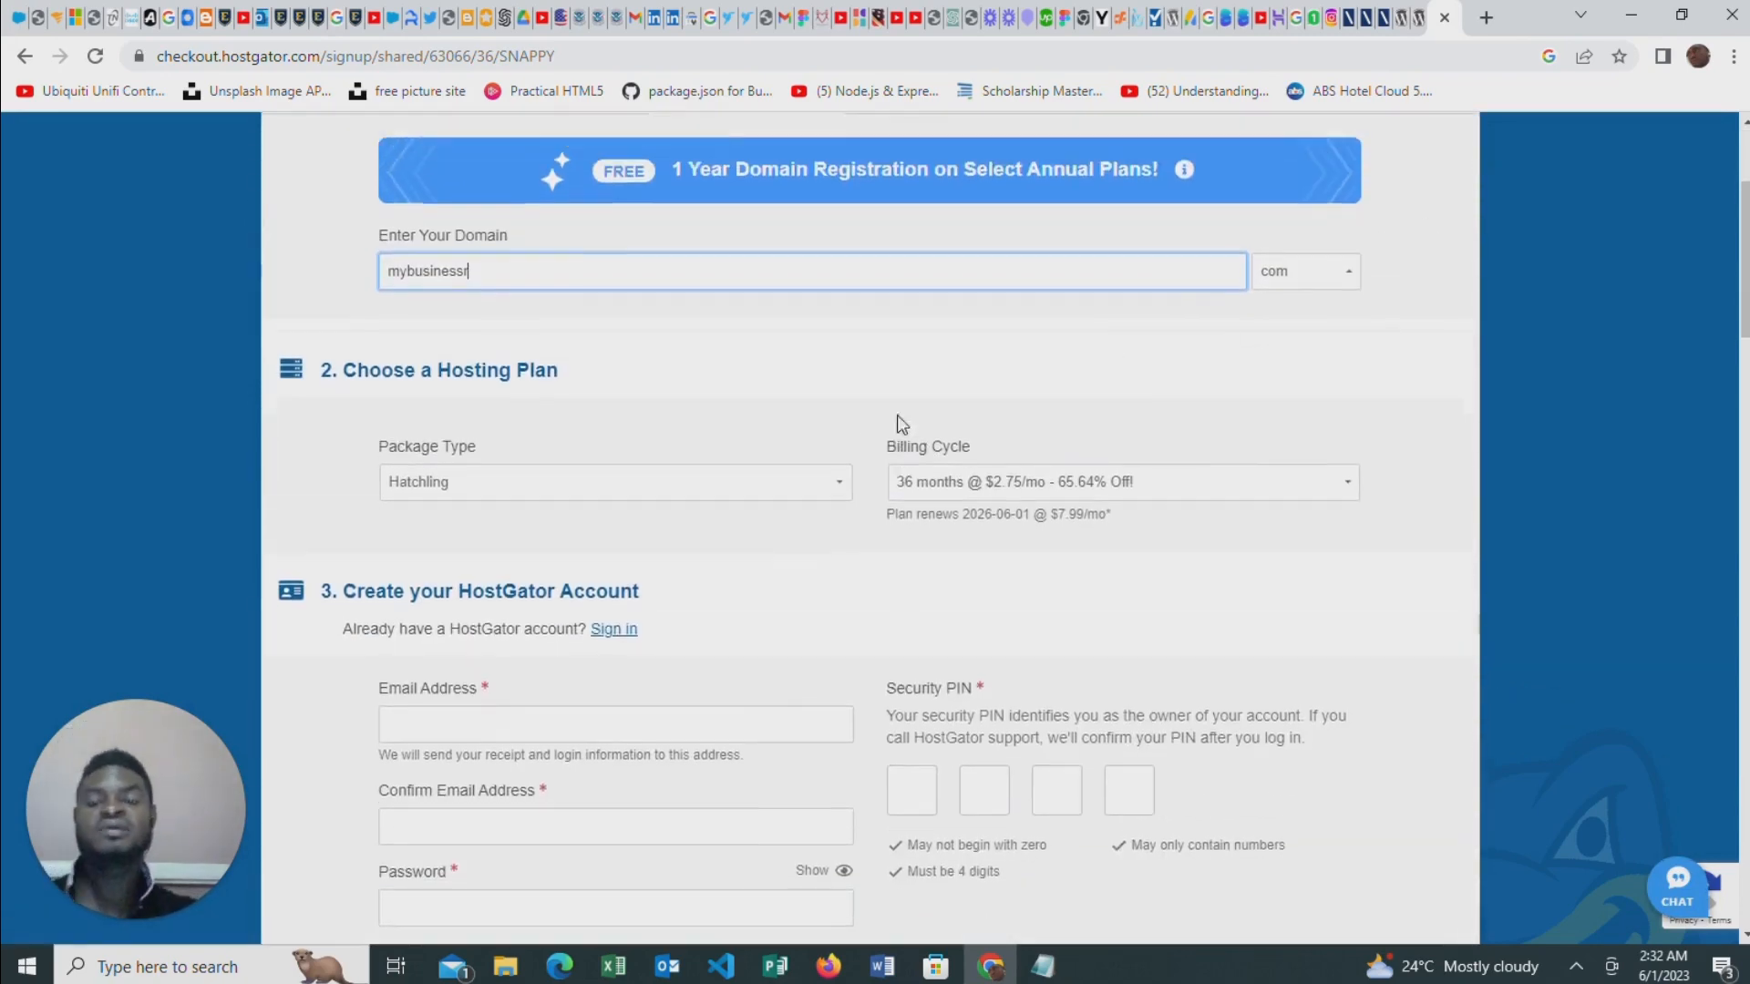
Run the availability check for "mybusinessr" and look through the offered domain extensions, their yearly prices and the Domain Privacy Protection option
click(465, 395)
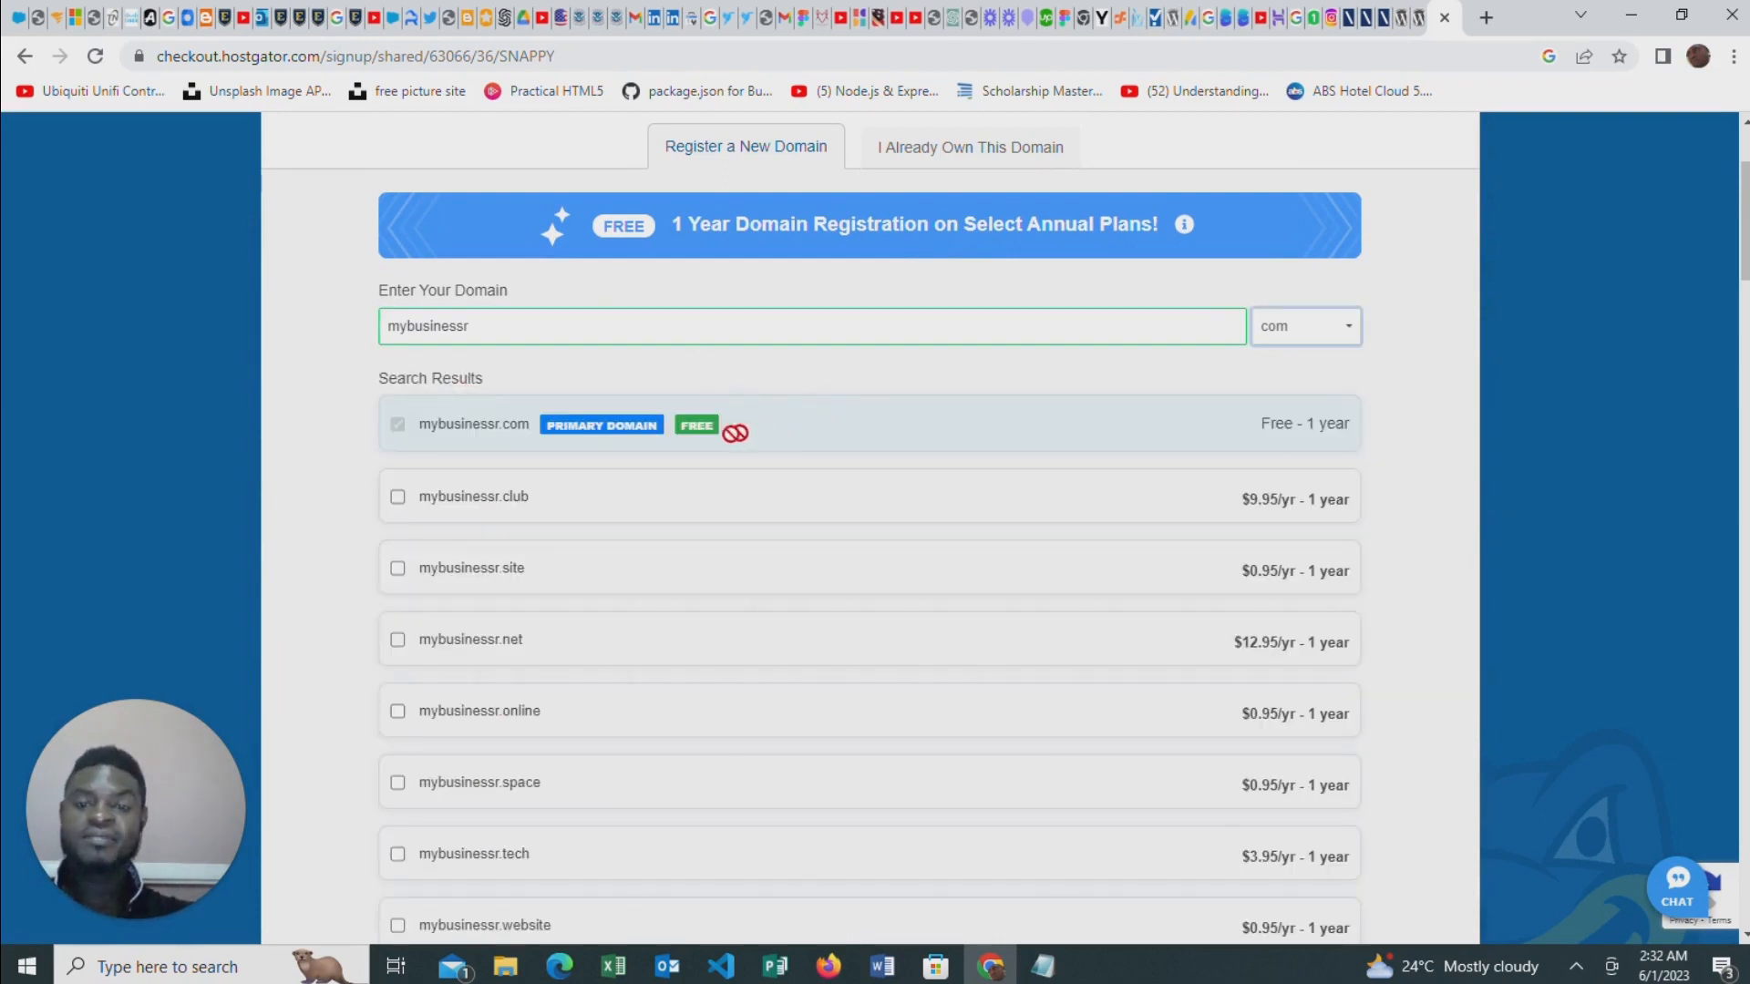
scroll(628, 449, down, 1)
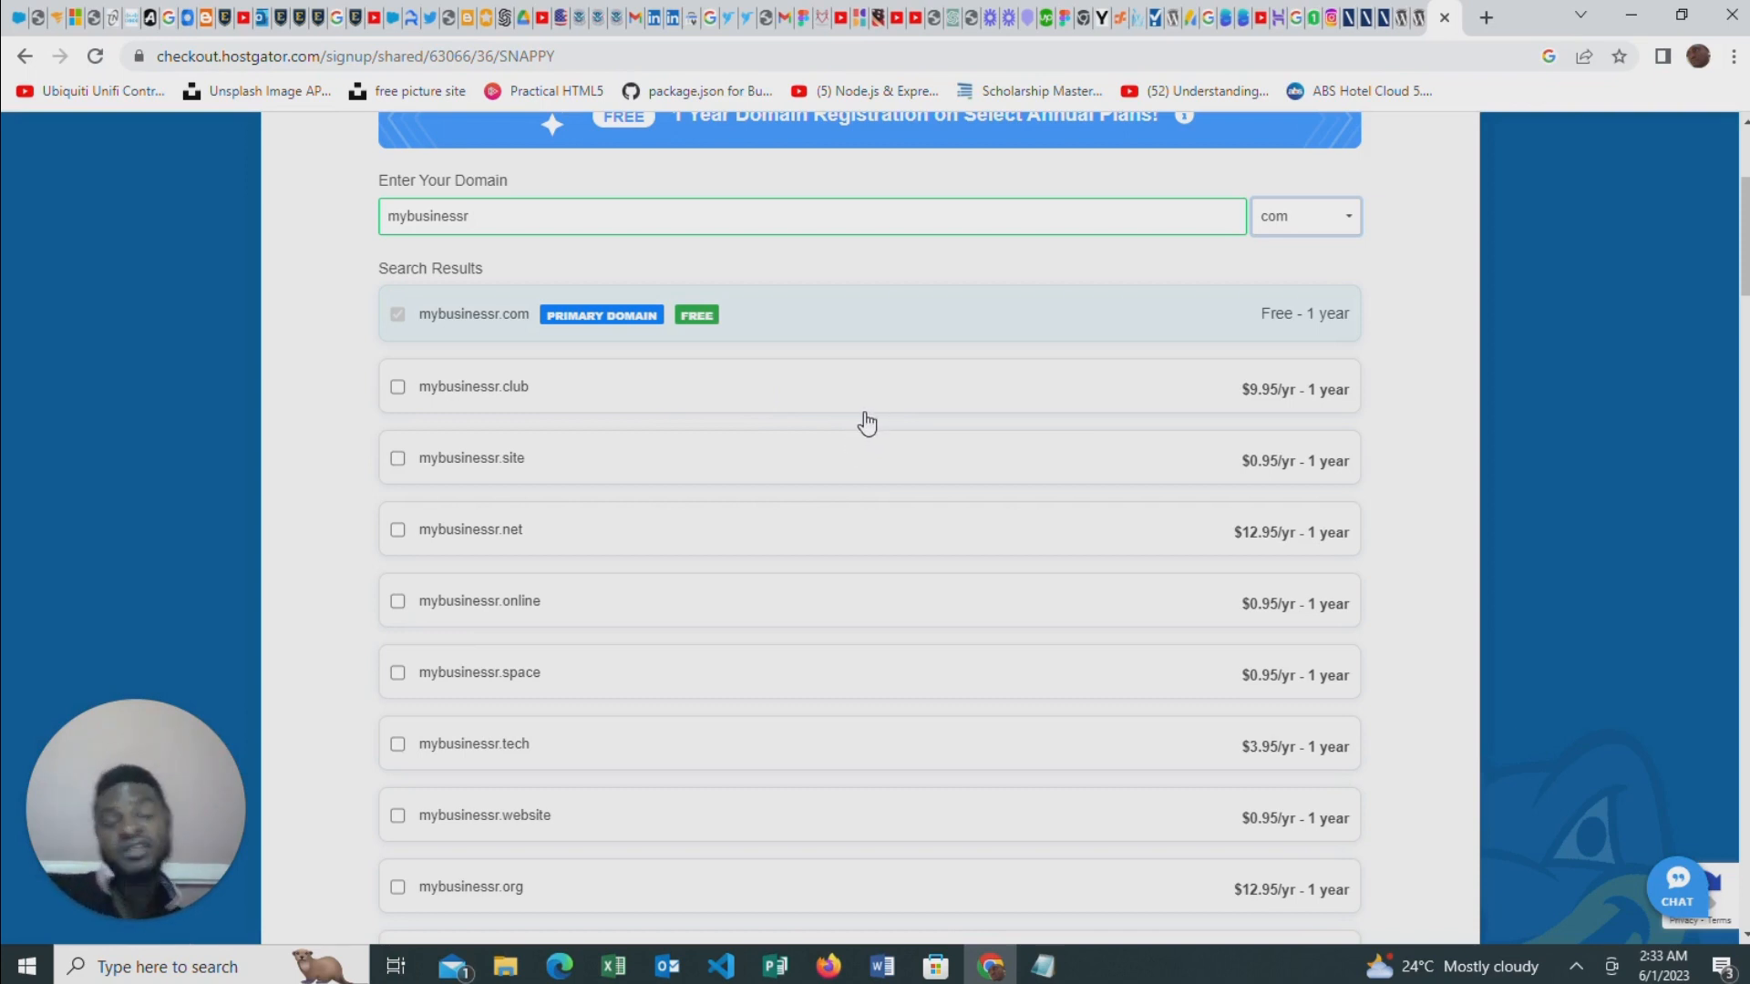
scroll(656, 423, down, 1)
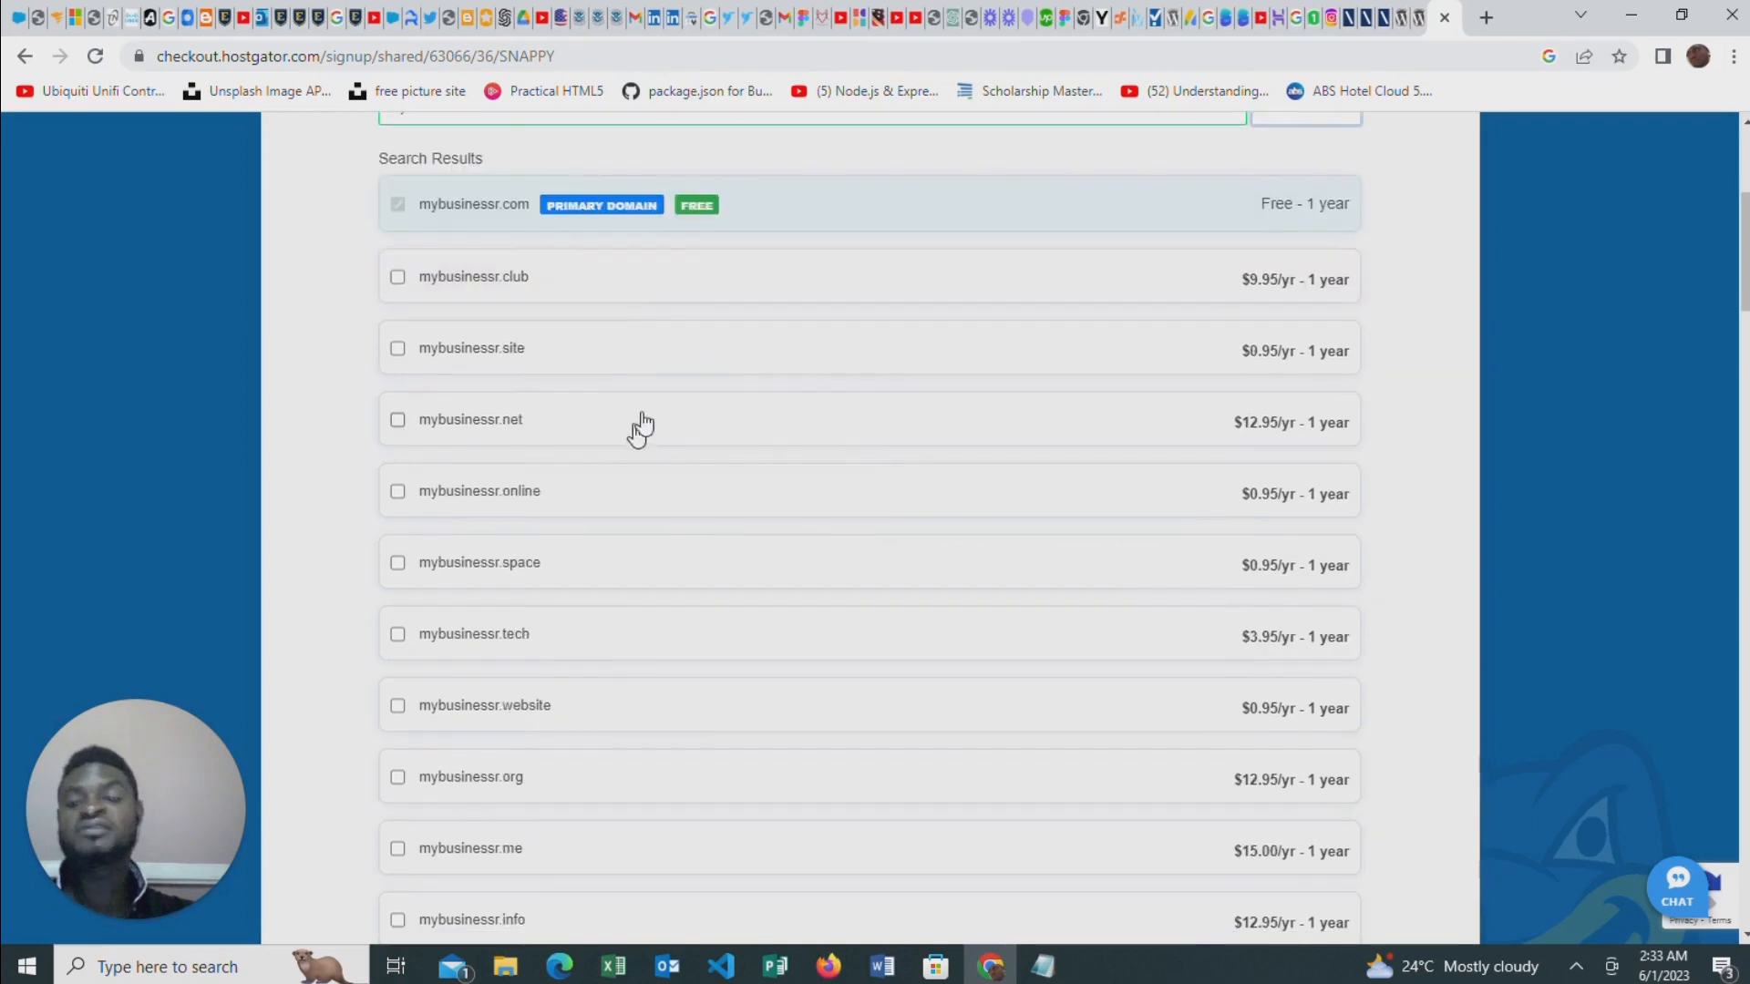
scroll(851, 375, down, 1)
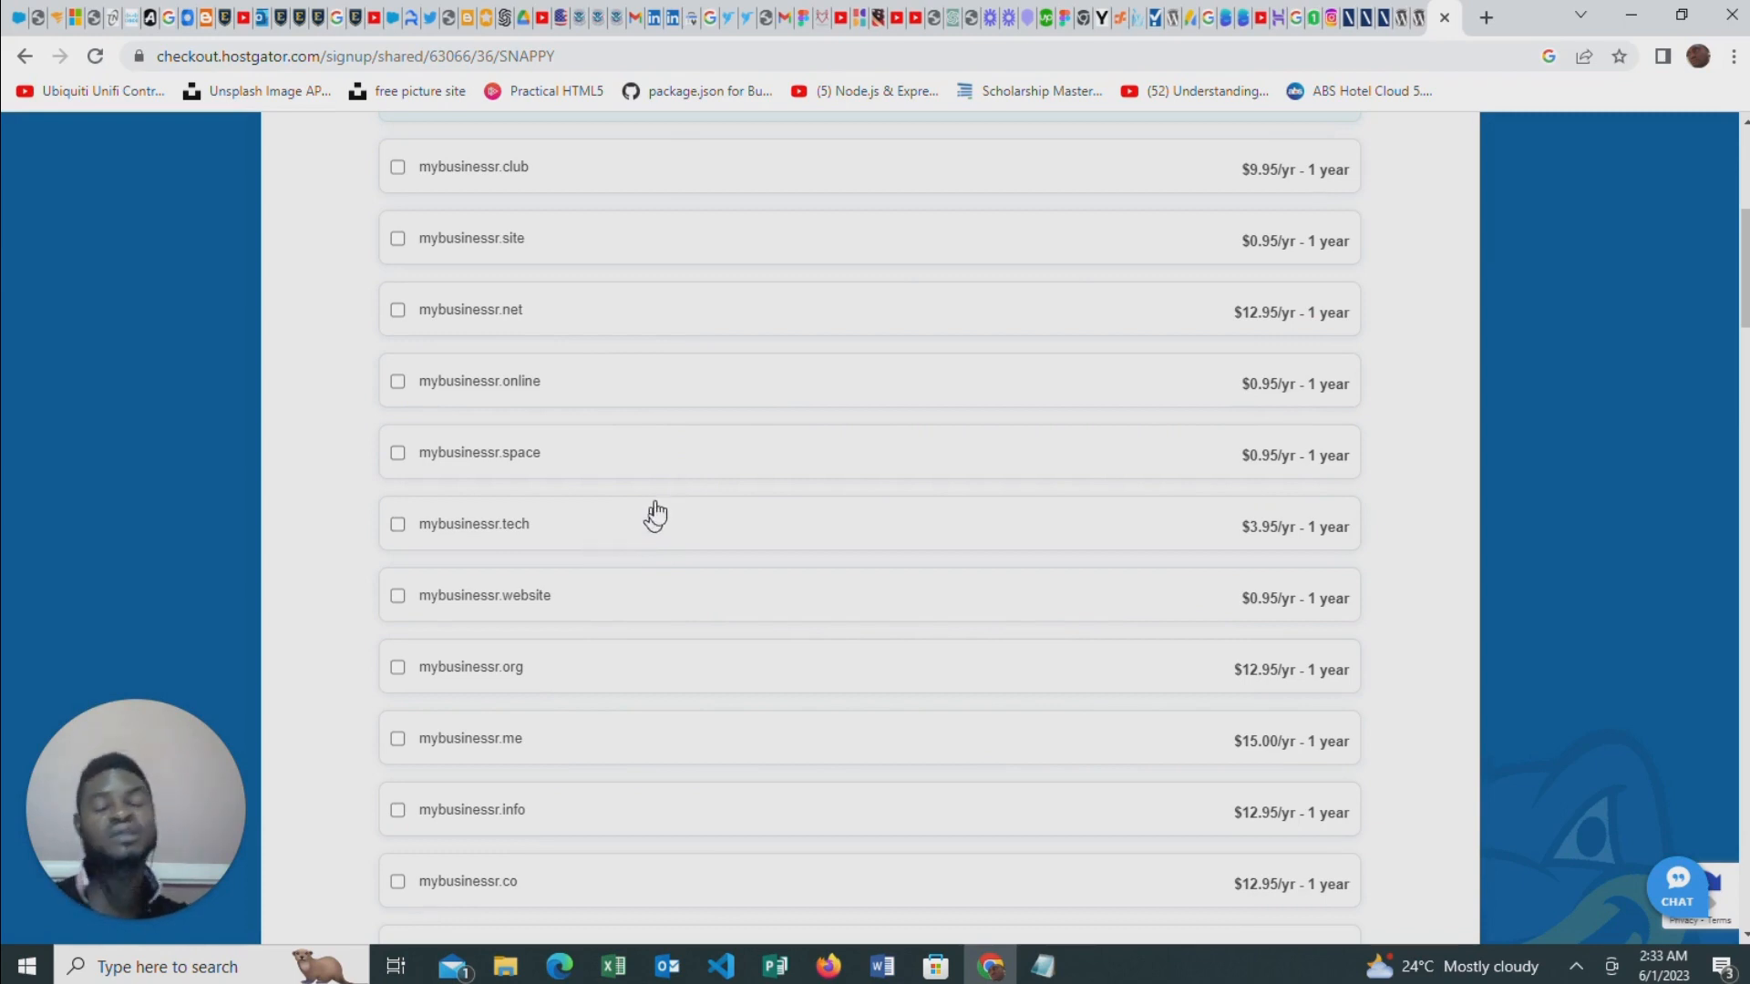
scroll(656, 539, down, 1)
scroll(659, 541, down, 2)
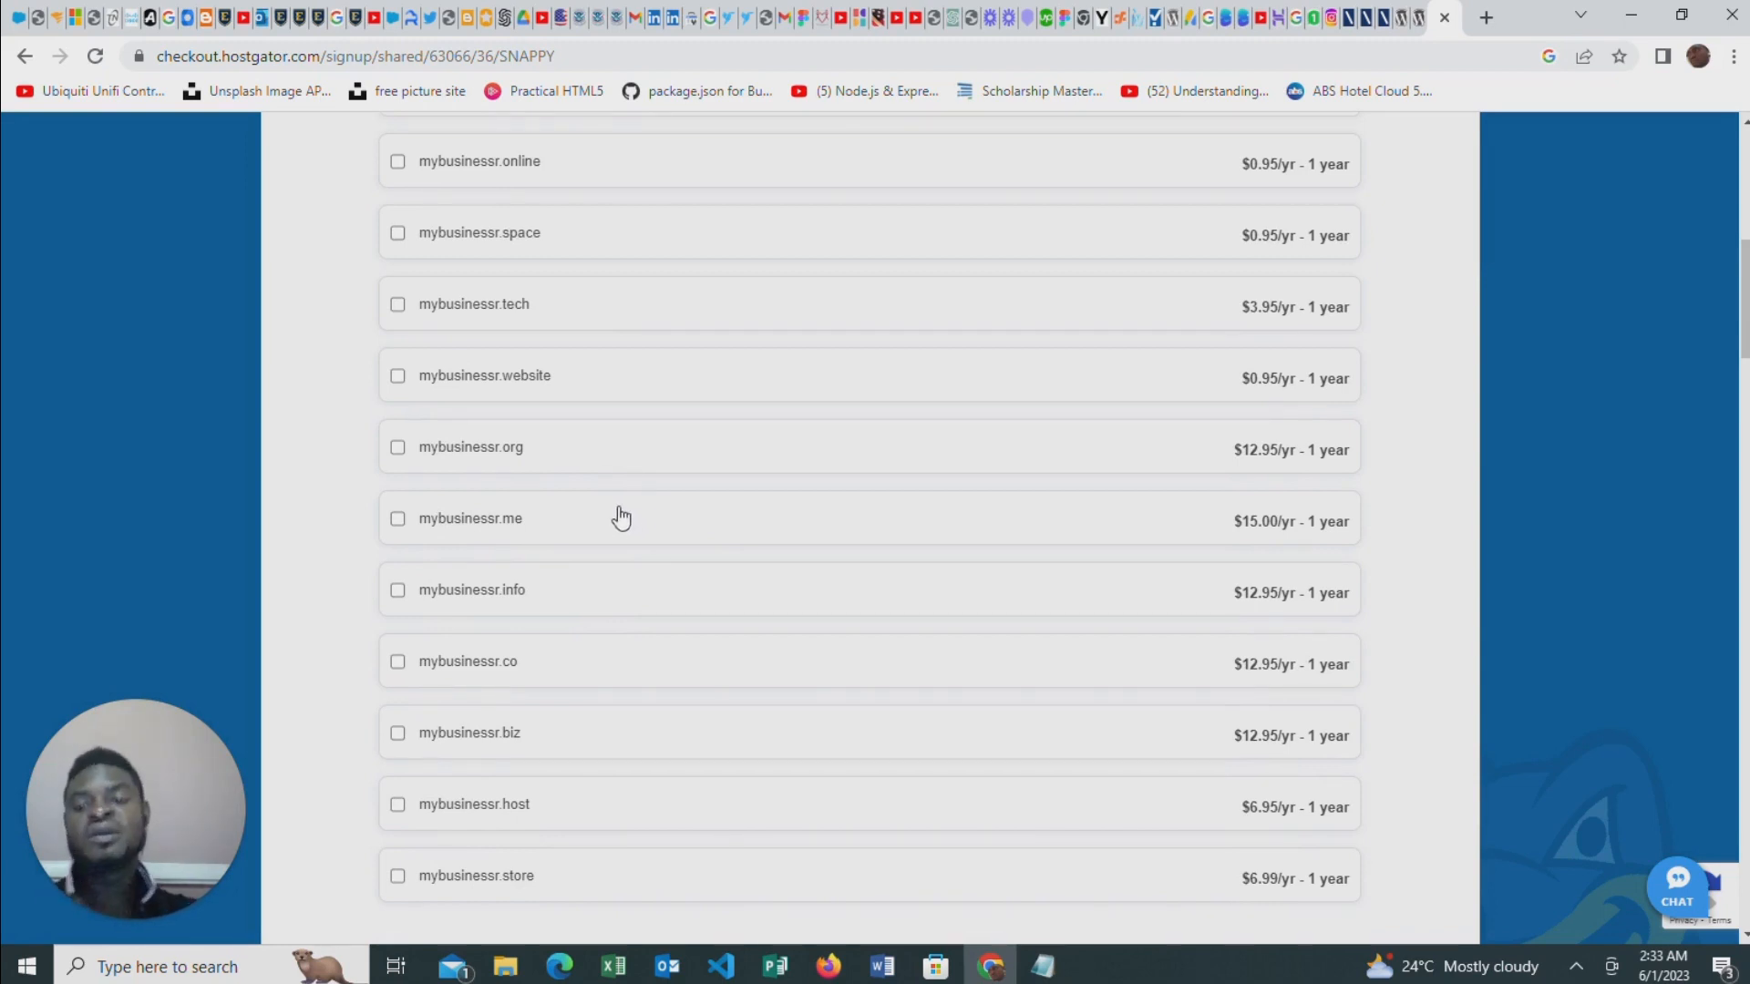
scroll(653, 547, down, 2)
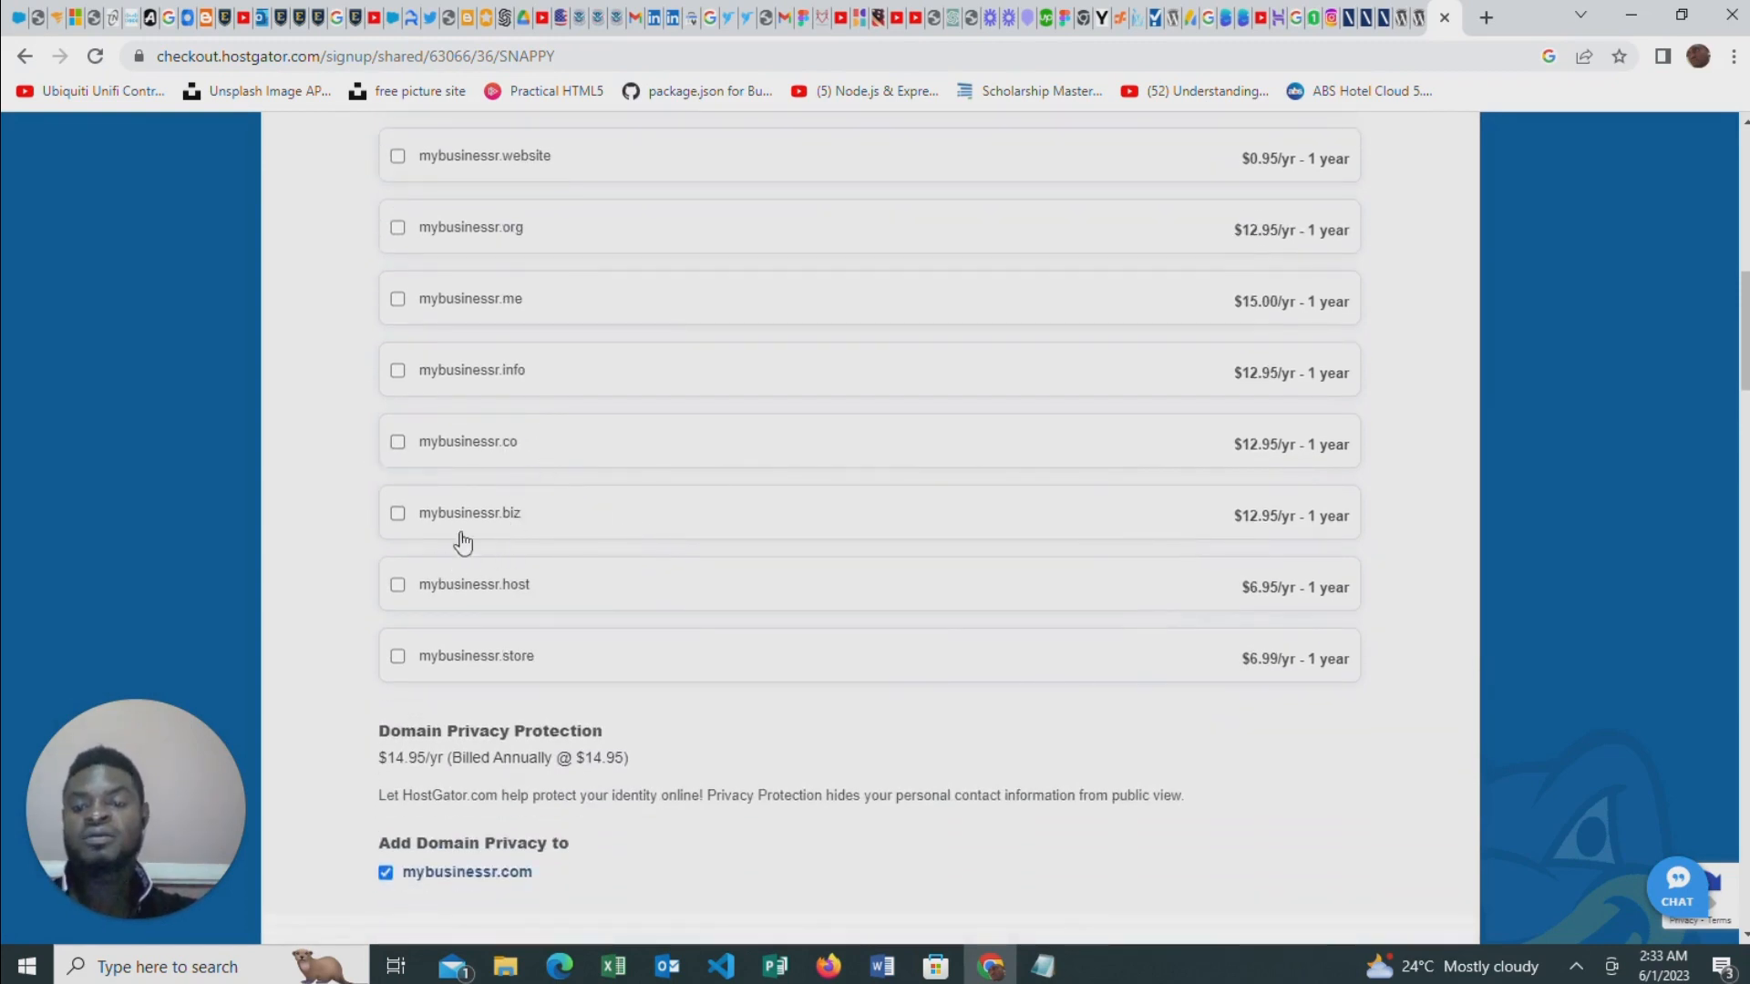
scroll(524, 629, down, 1)
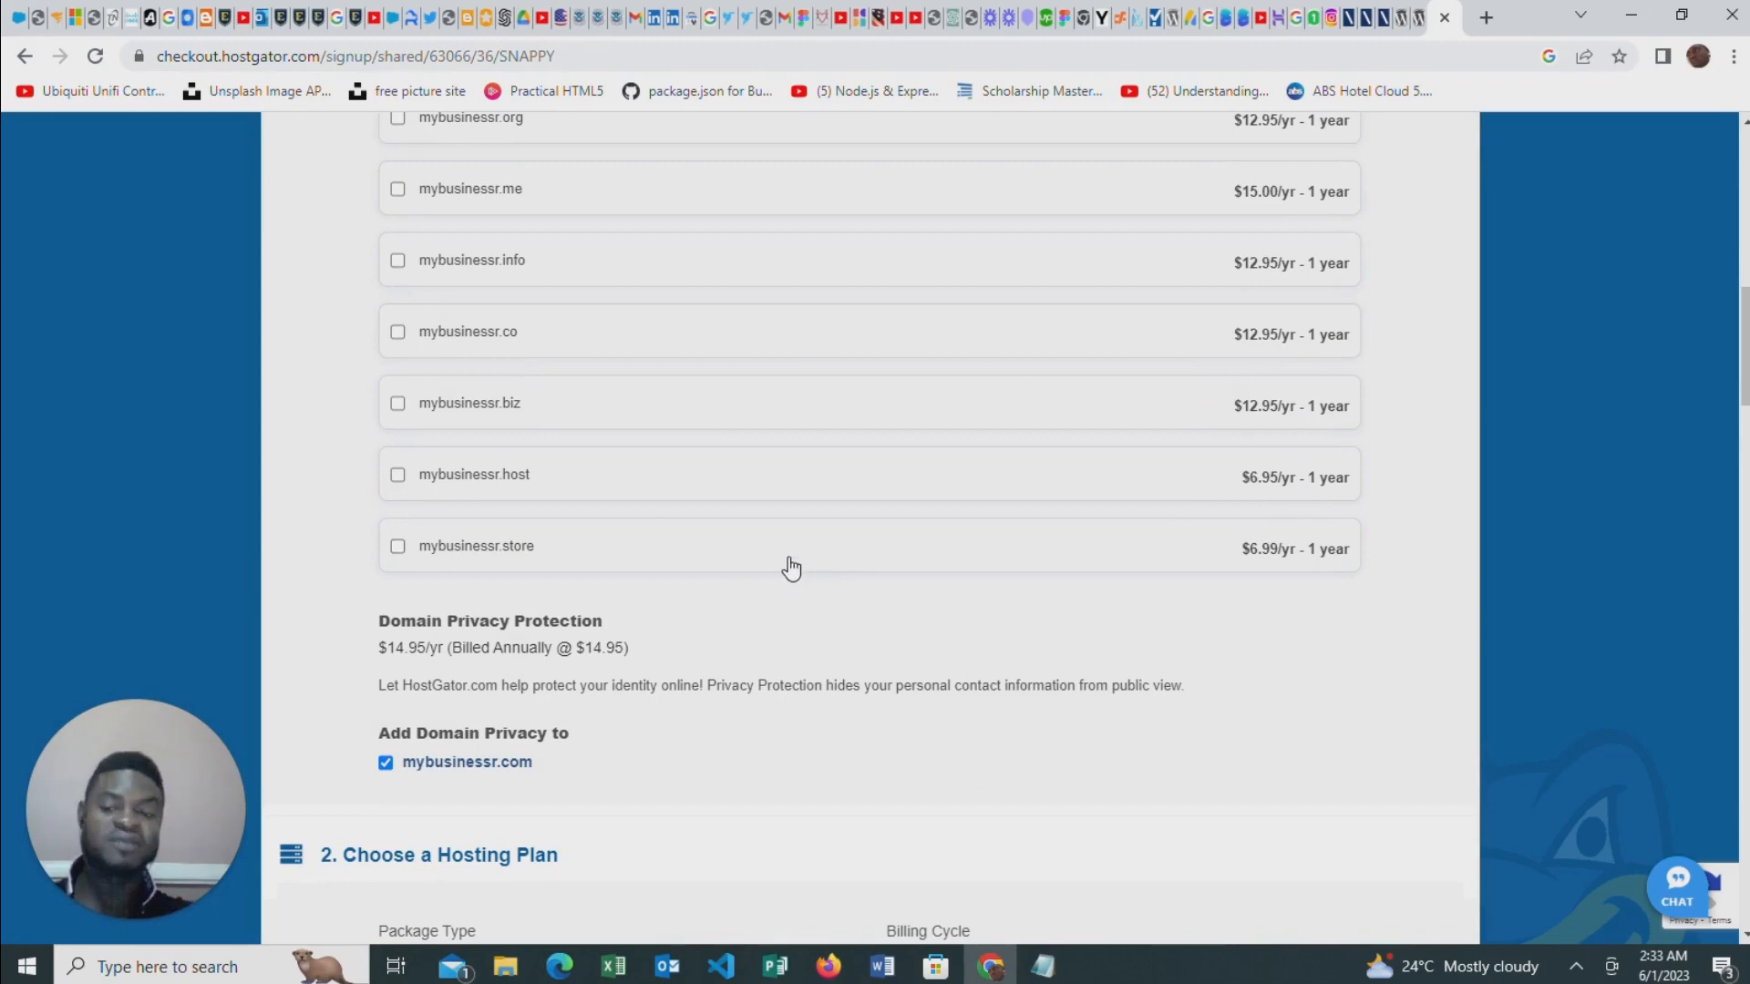
scroll(786, 559, up, 2)
scroll(786, 558, up, 8)
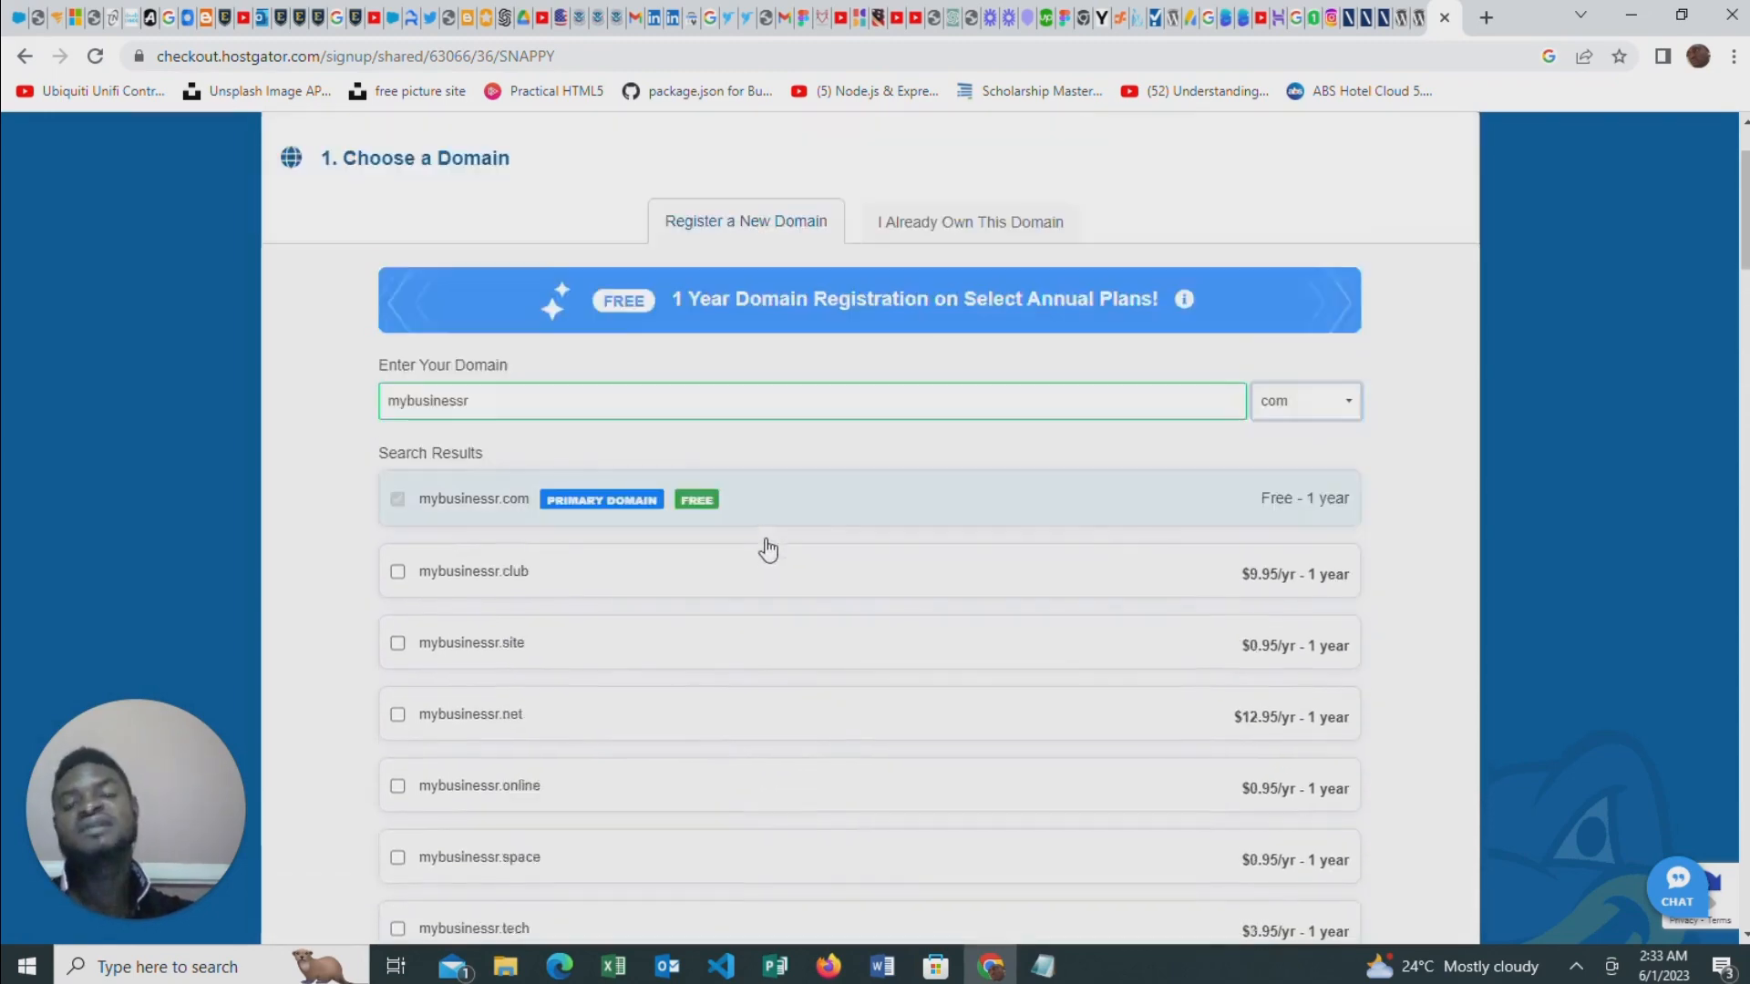
scroll(848, 538, down, 1)
scroll(812, 559, up, 1)
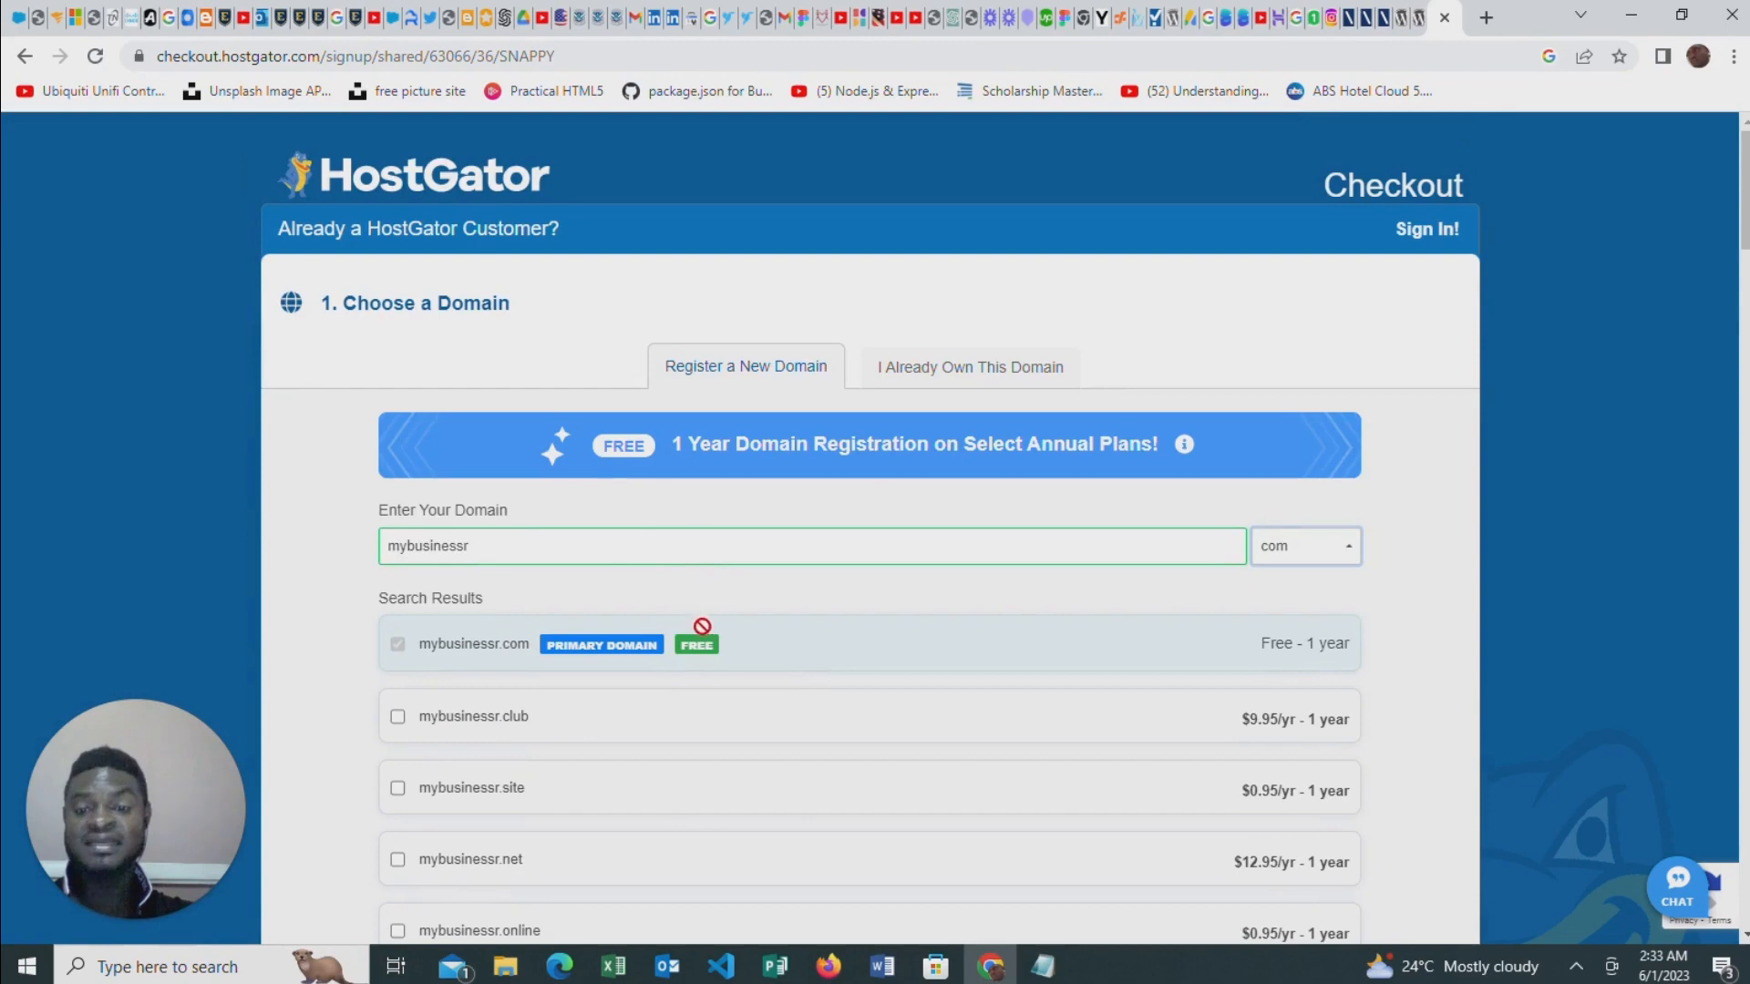
Examine the hosting plan and billing cycle choices, the account creation fields and the billing info fields of the checkout form
scroll(957, 625, down, 7)
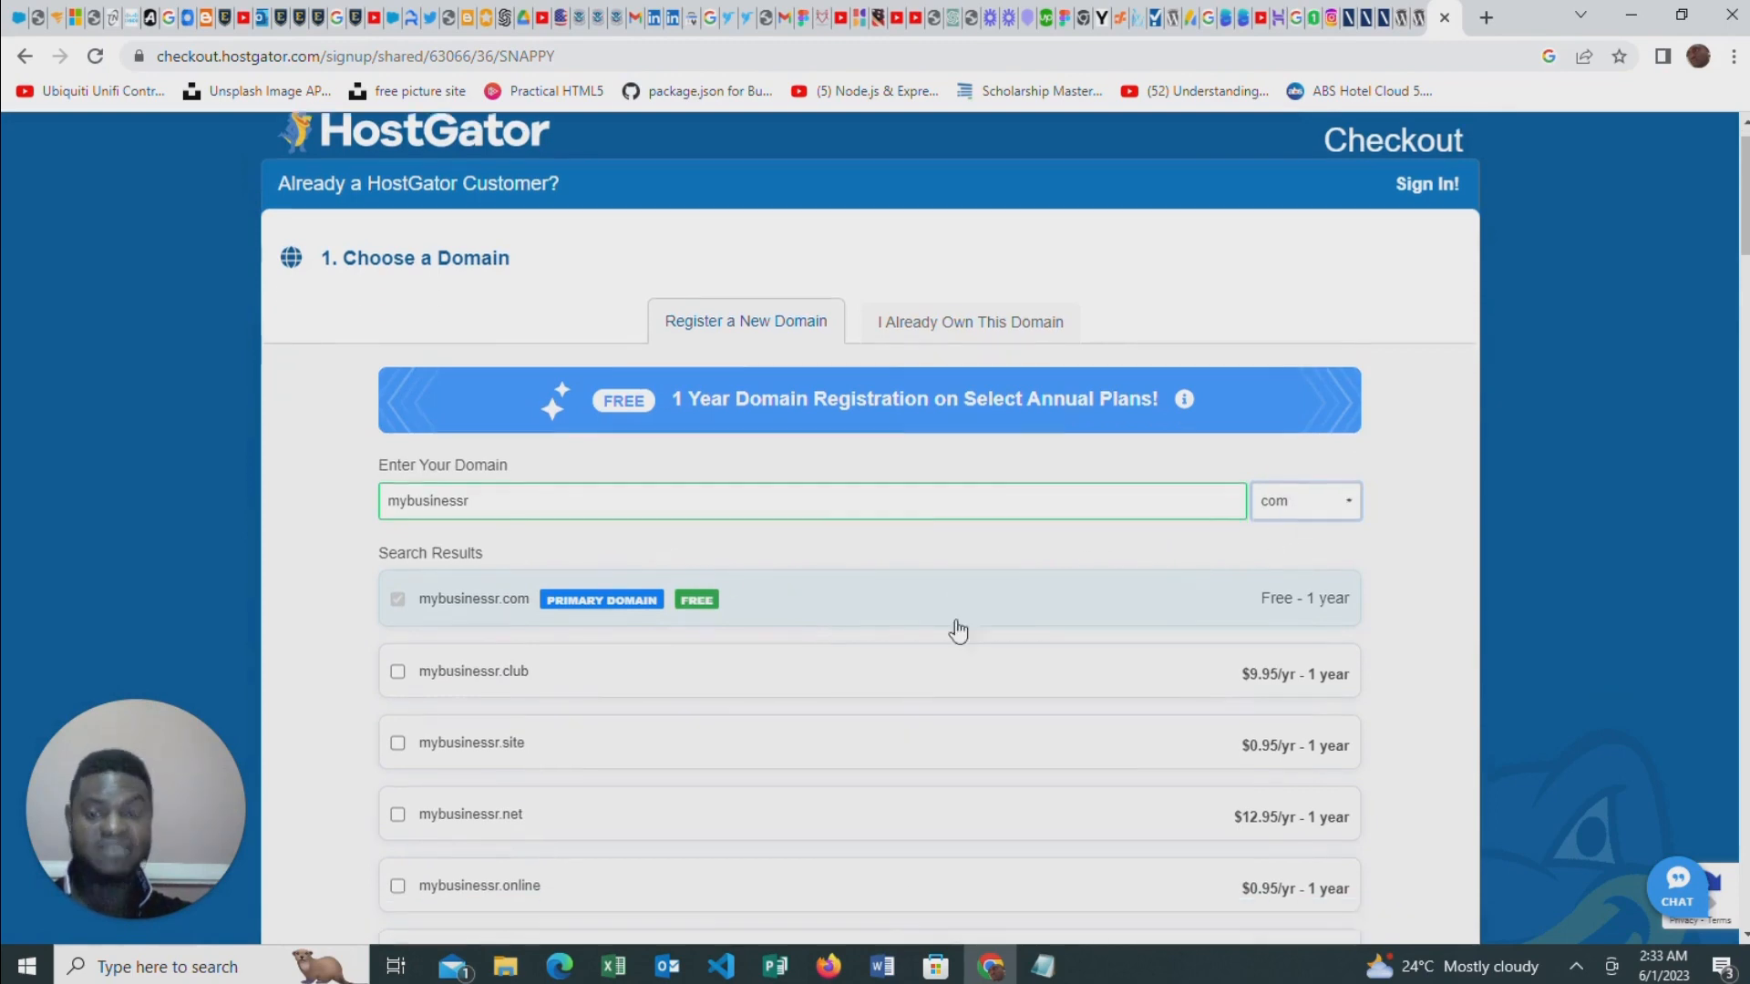
scroll(939, 631, down, 9)
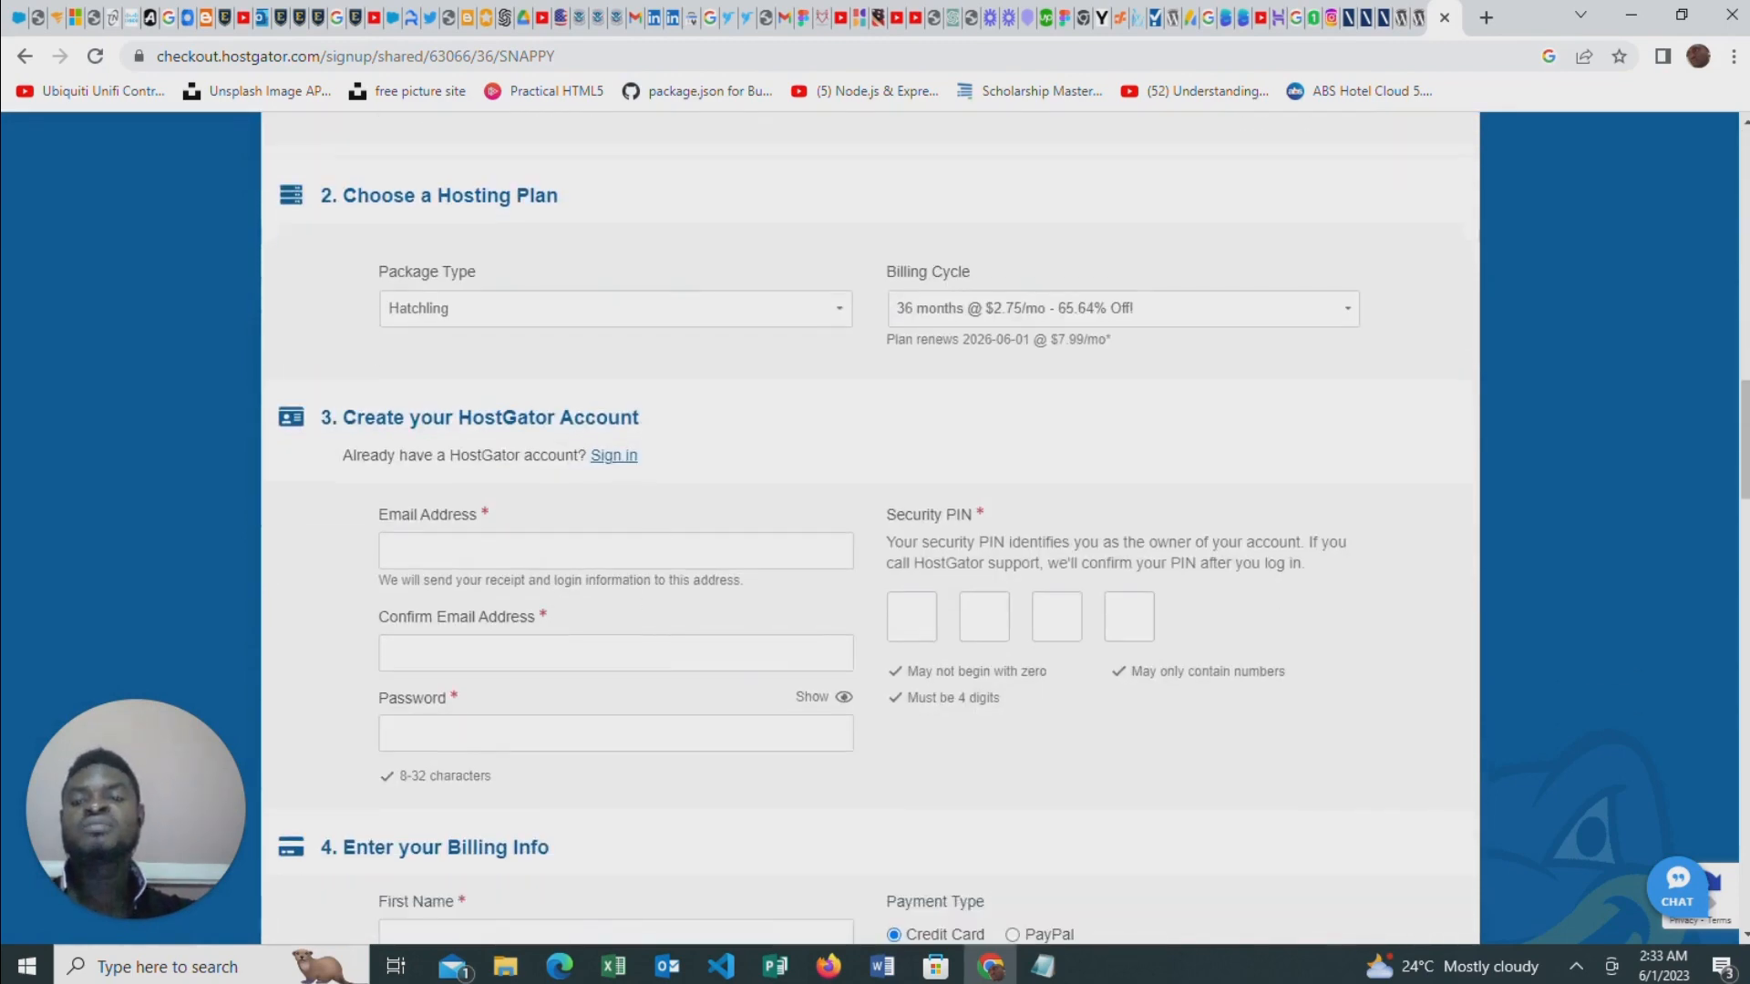
scroll(743, 273, up, 4)
scroll(714, 571, down, 2)
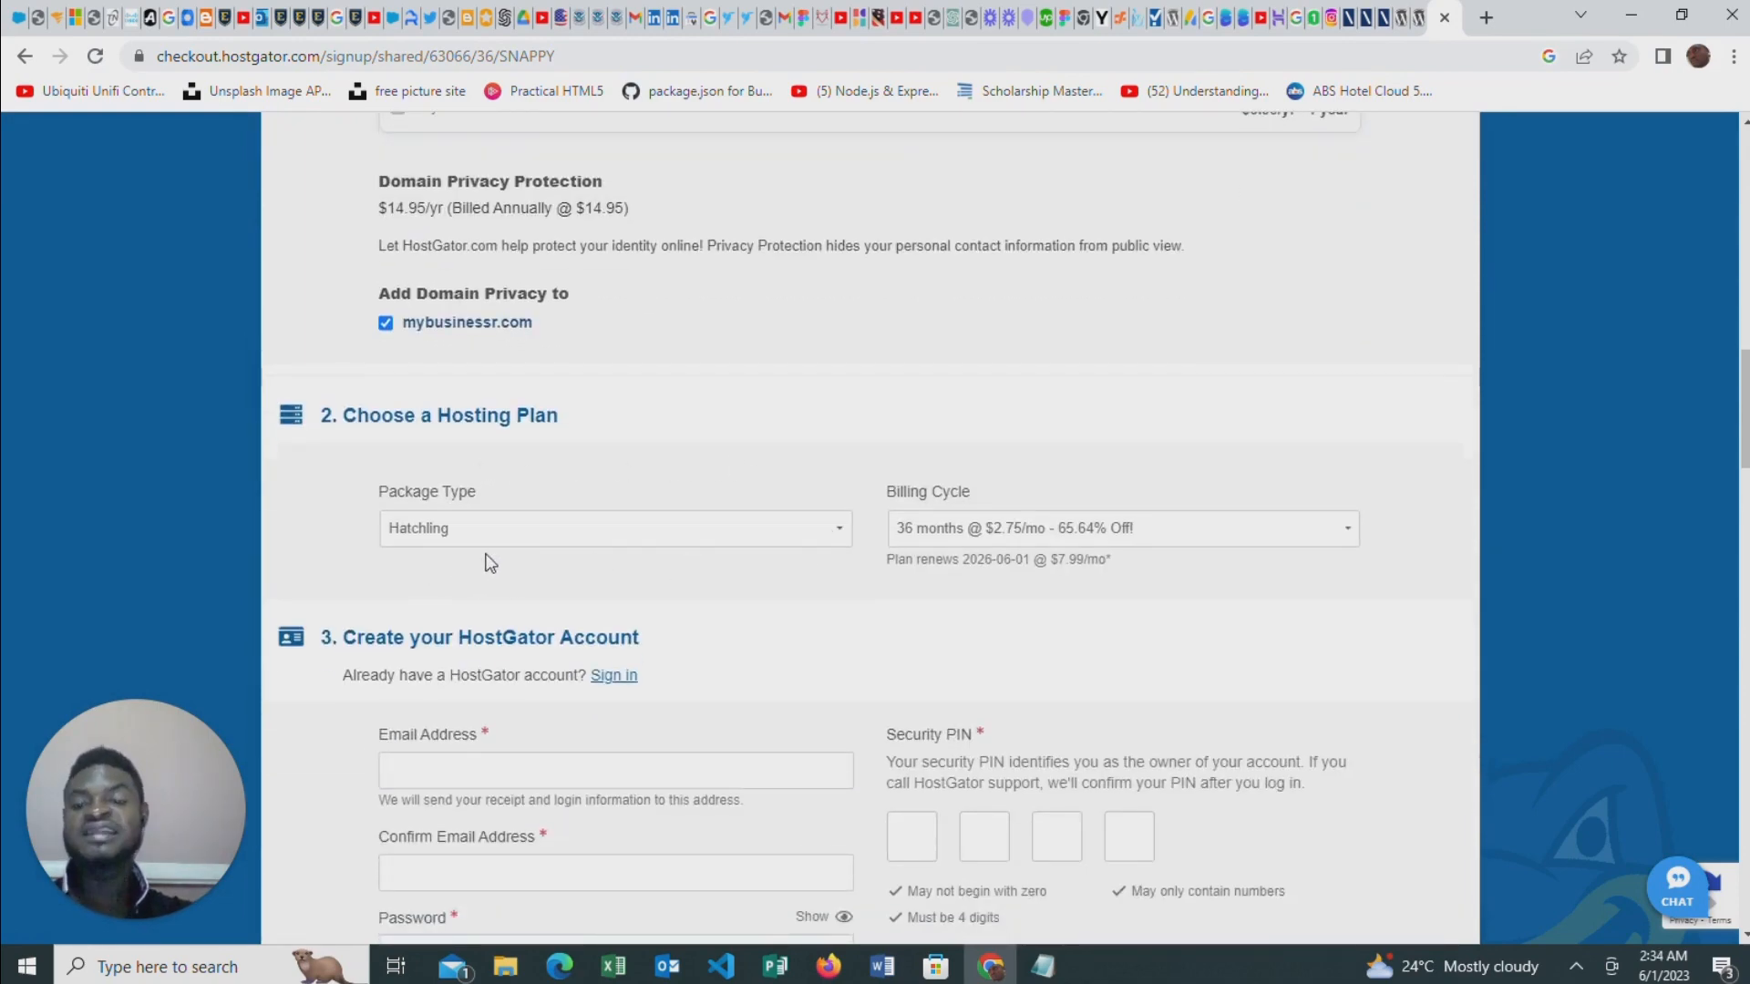
scroll(627, 557, down, 5)
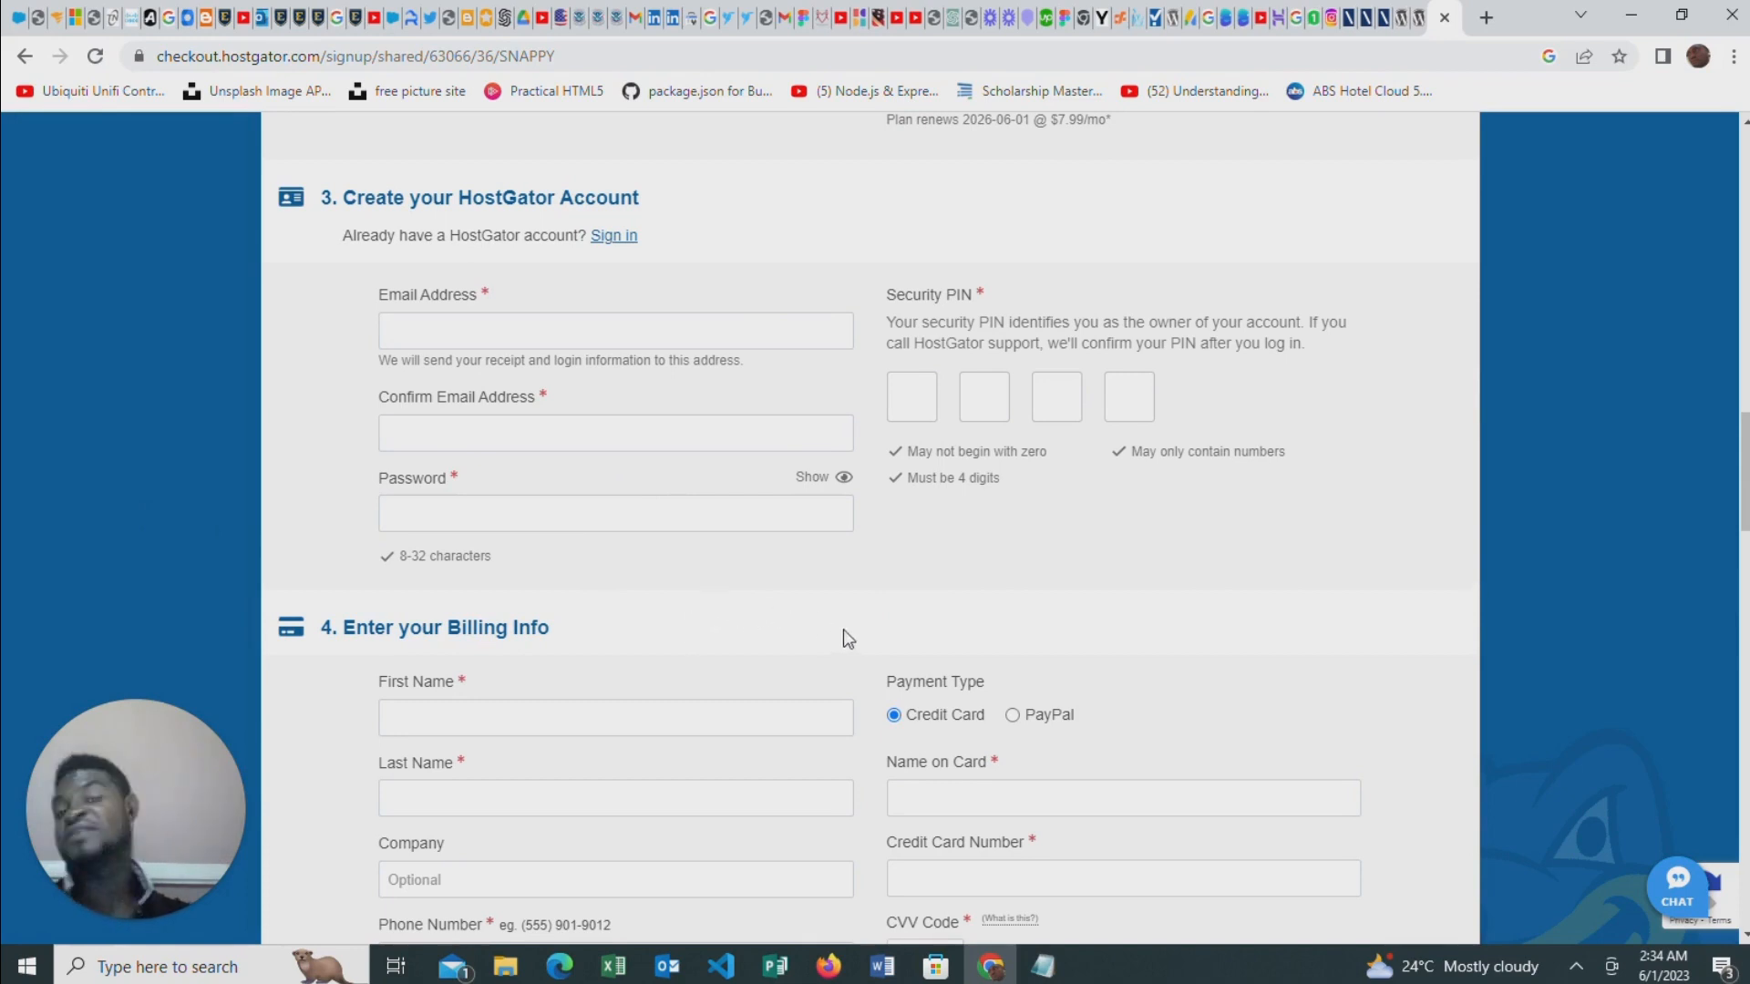
scroll(888, 606, down, 2)
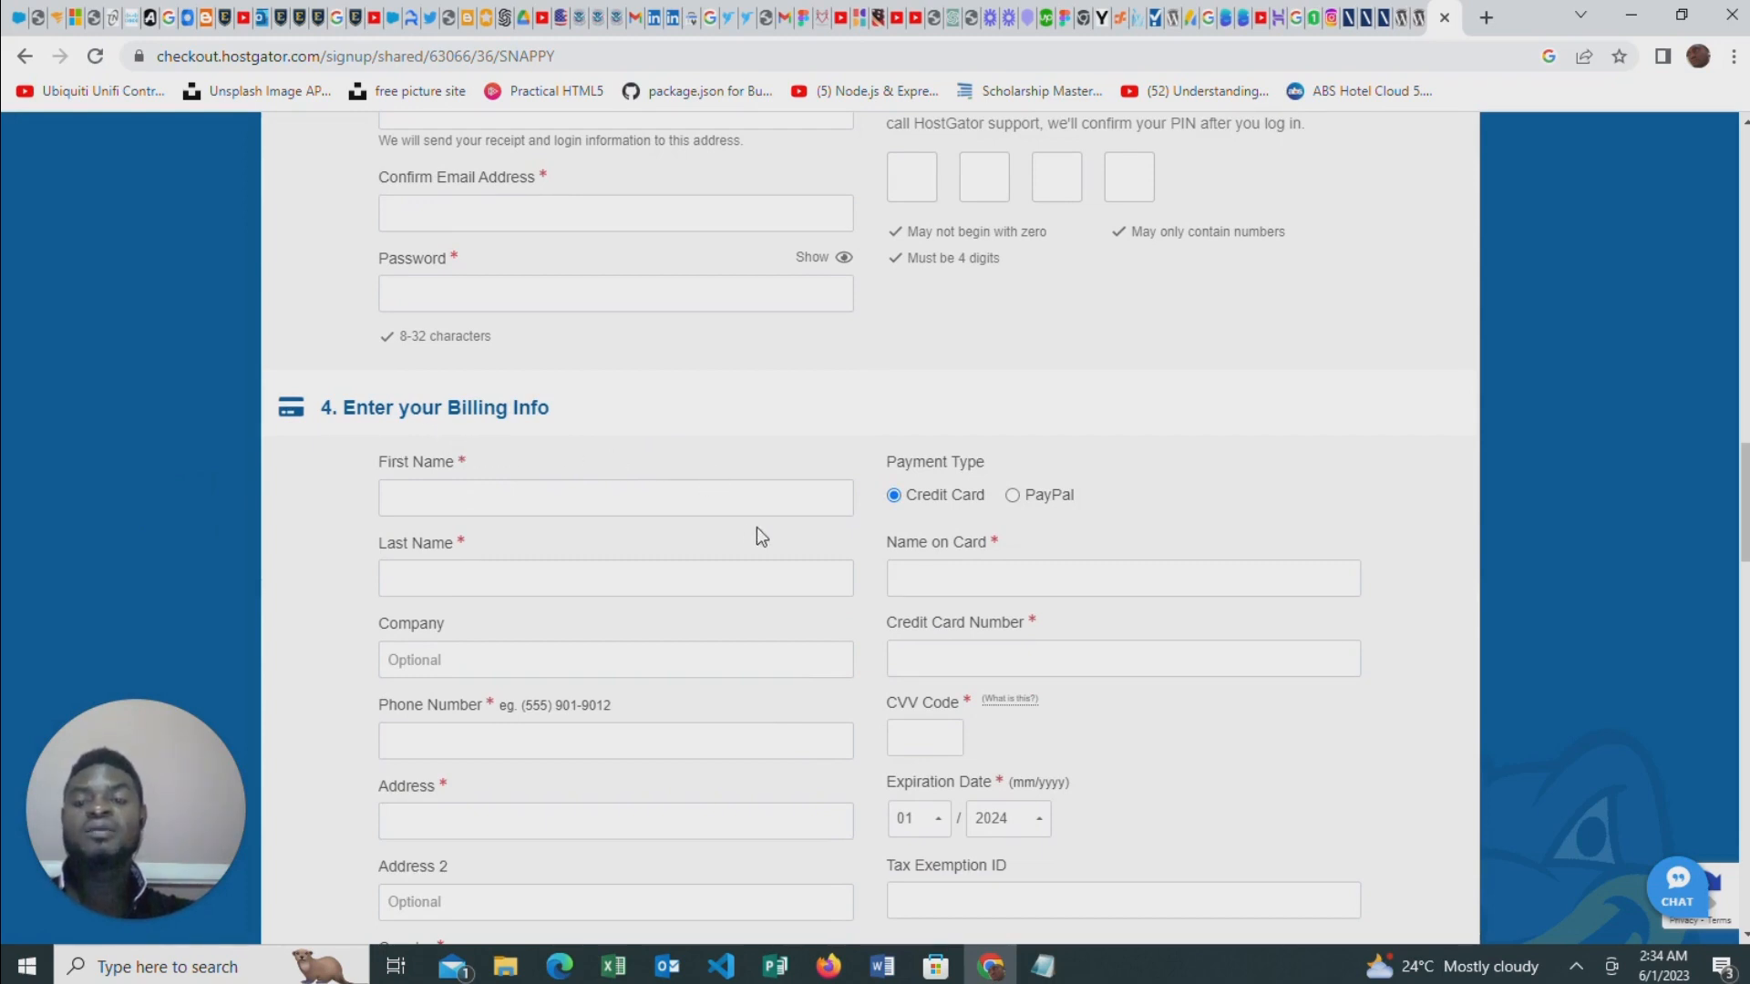
scroll(790, 520, down, 3)
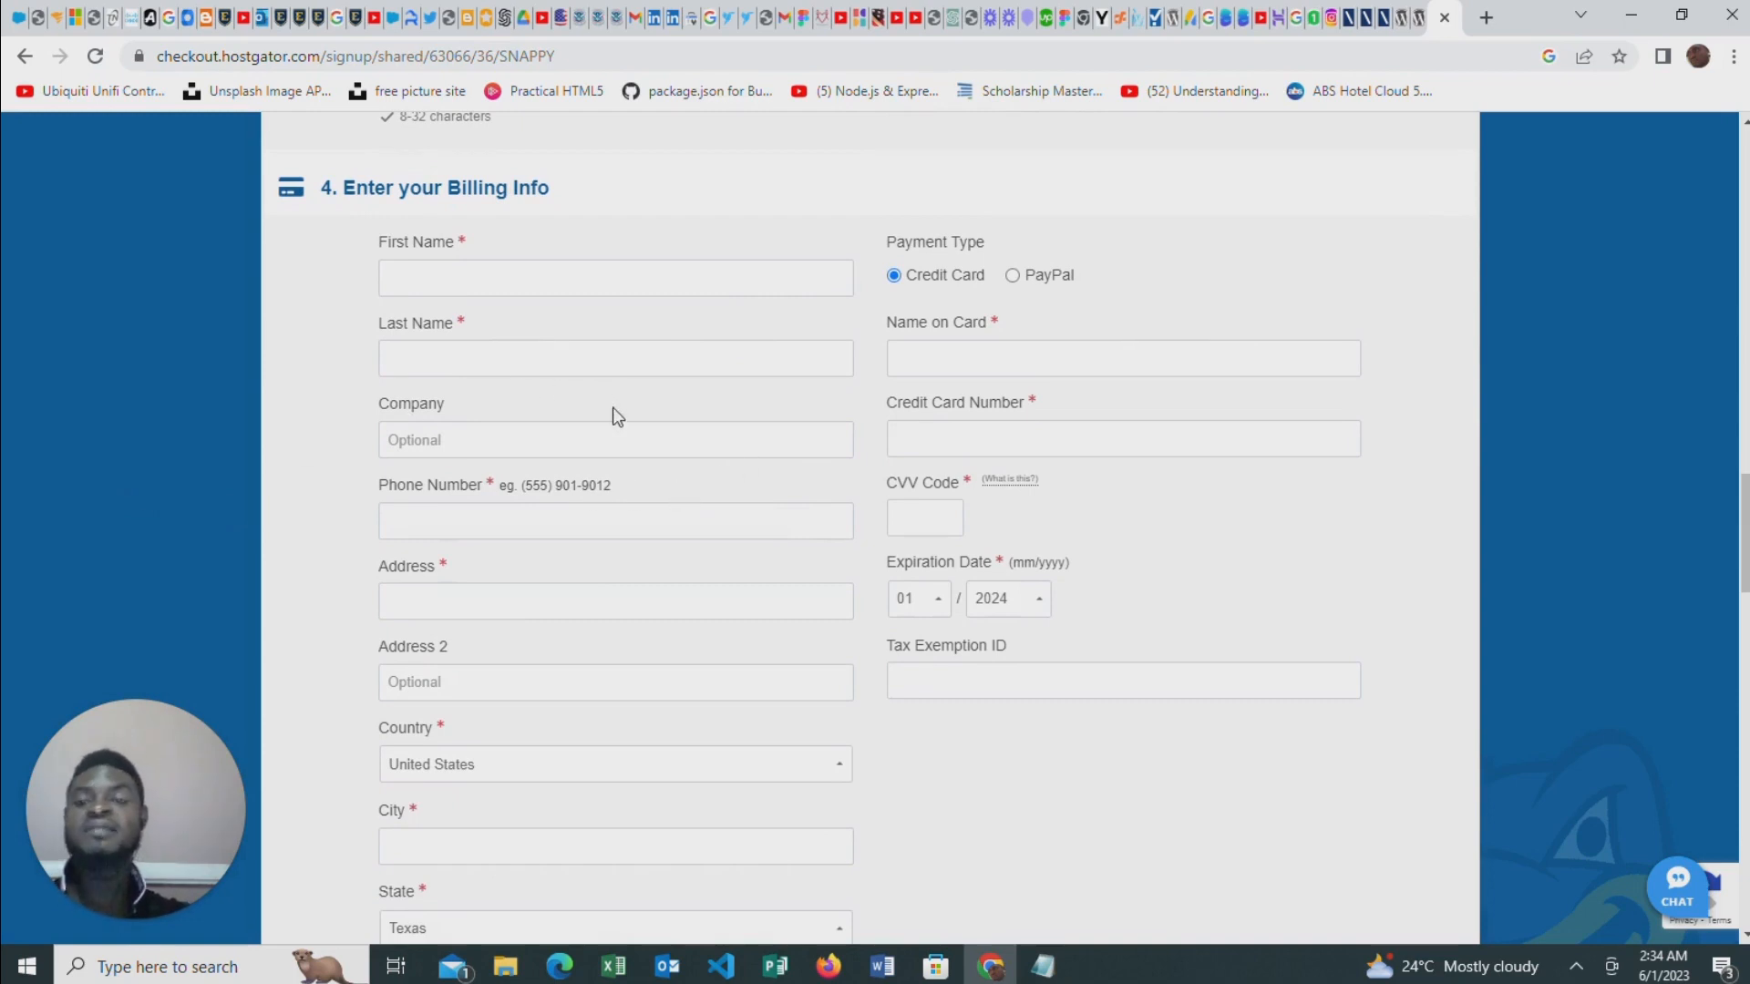
scroll(613, 414, down, 1)
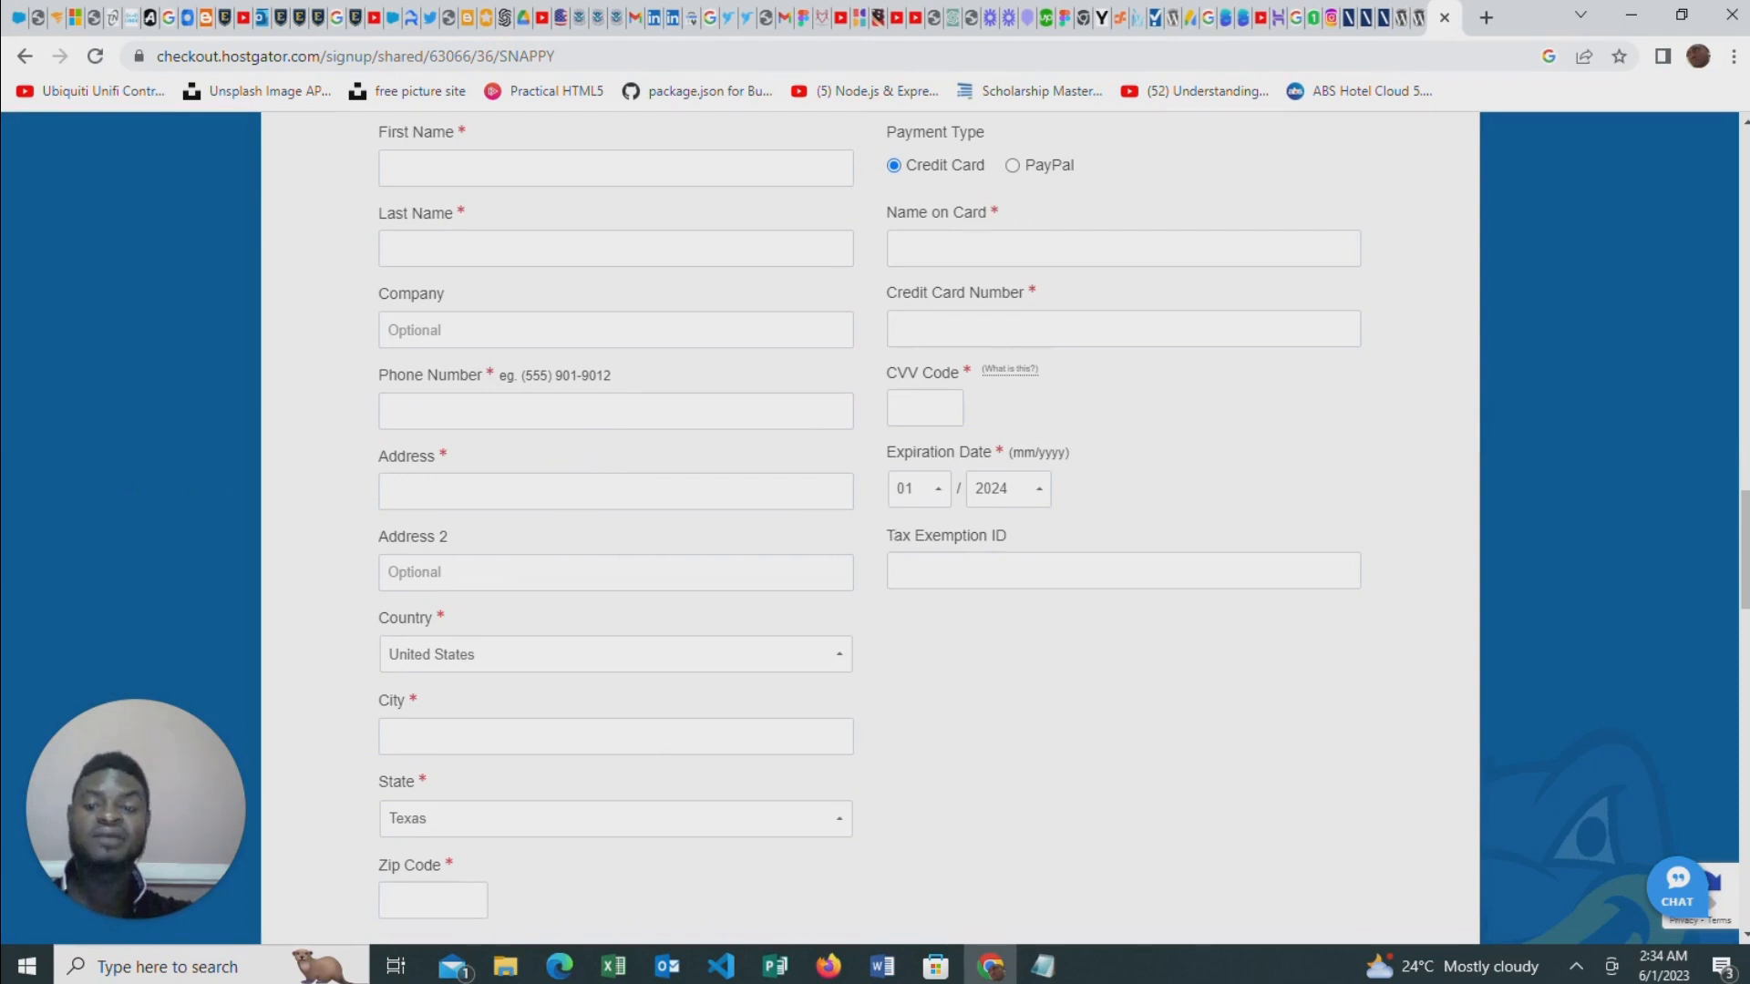
scroll(796, 576, down, 2)
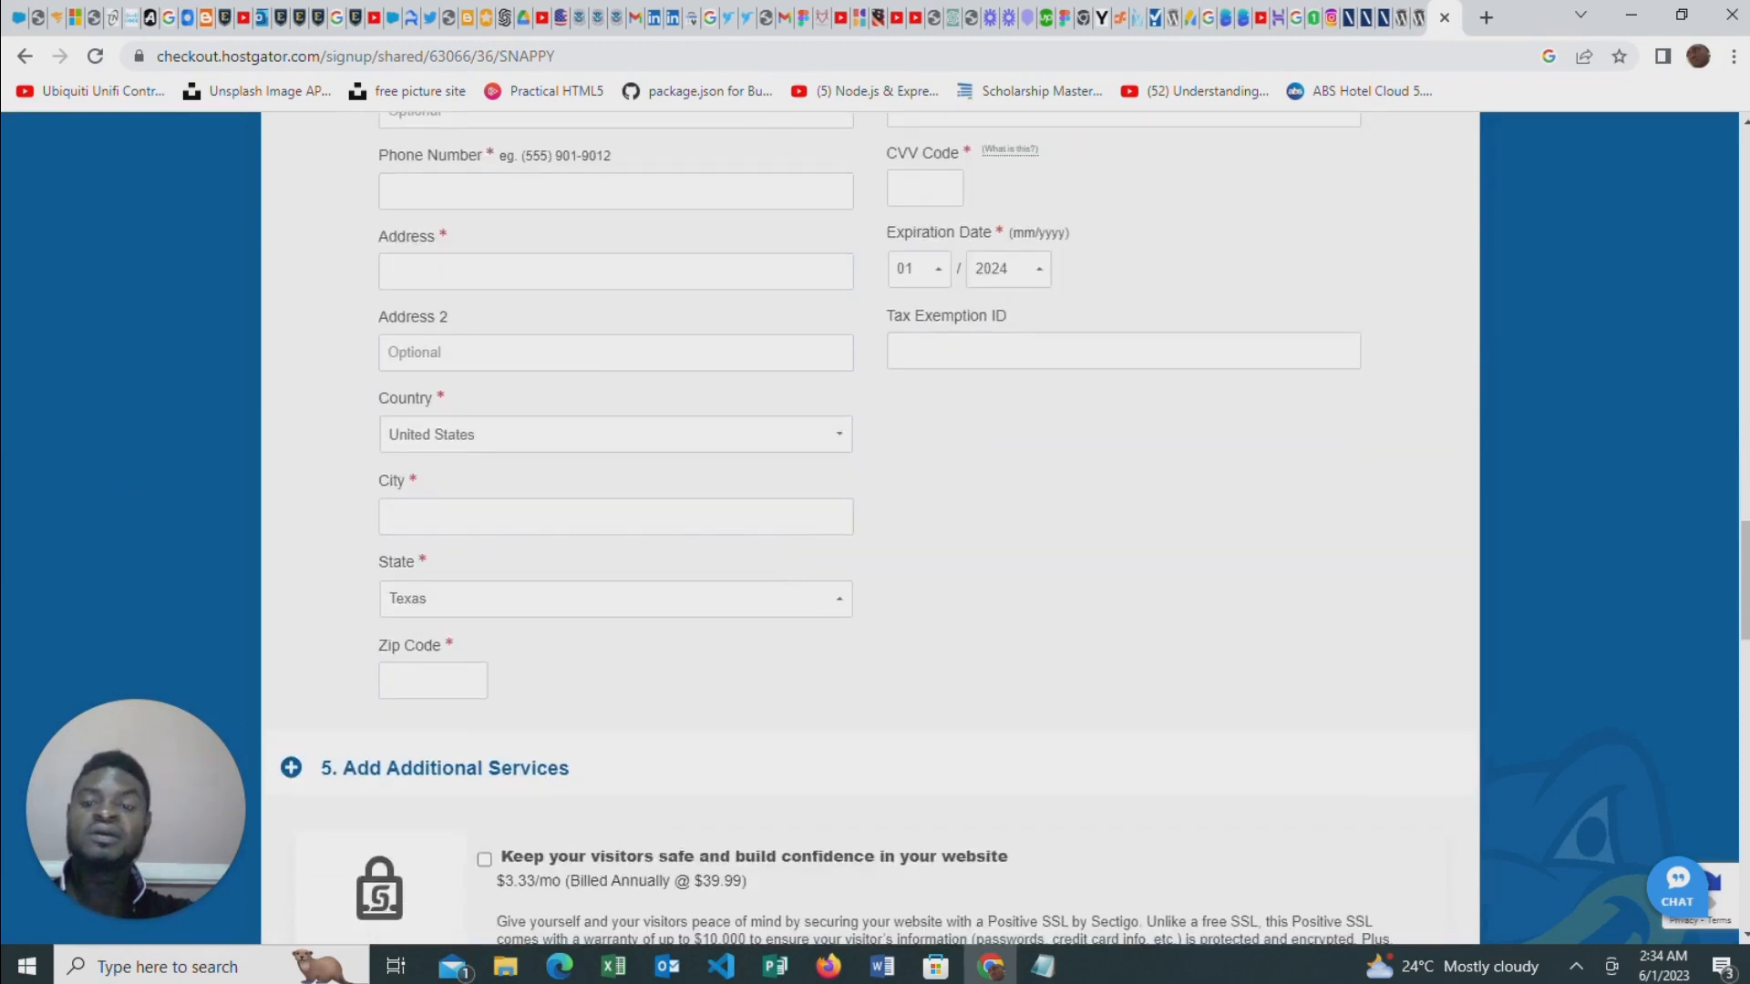
scroll(567, 606, down, 1)
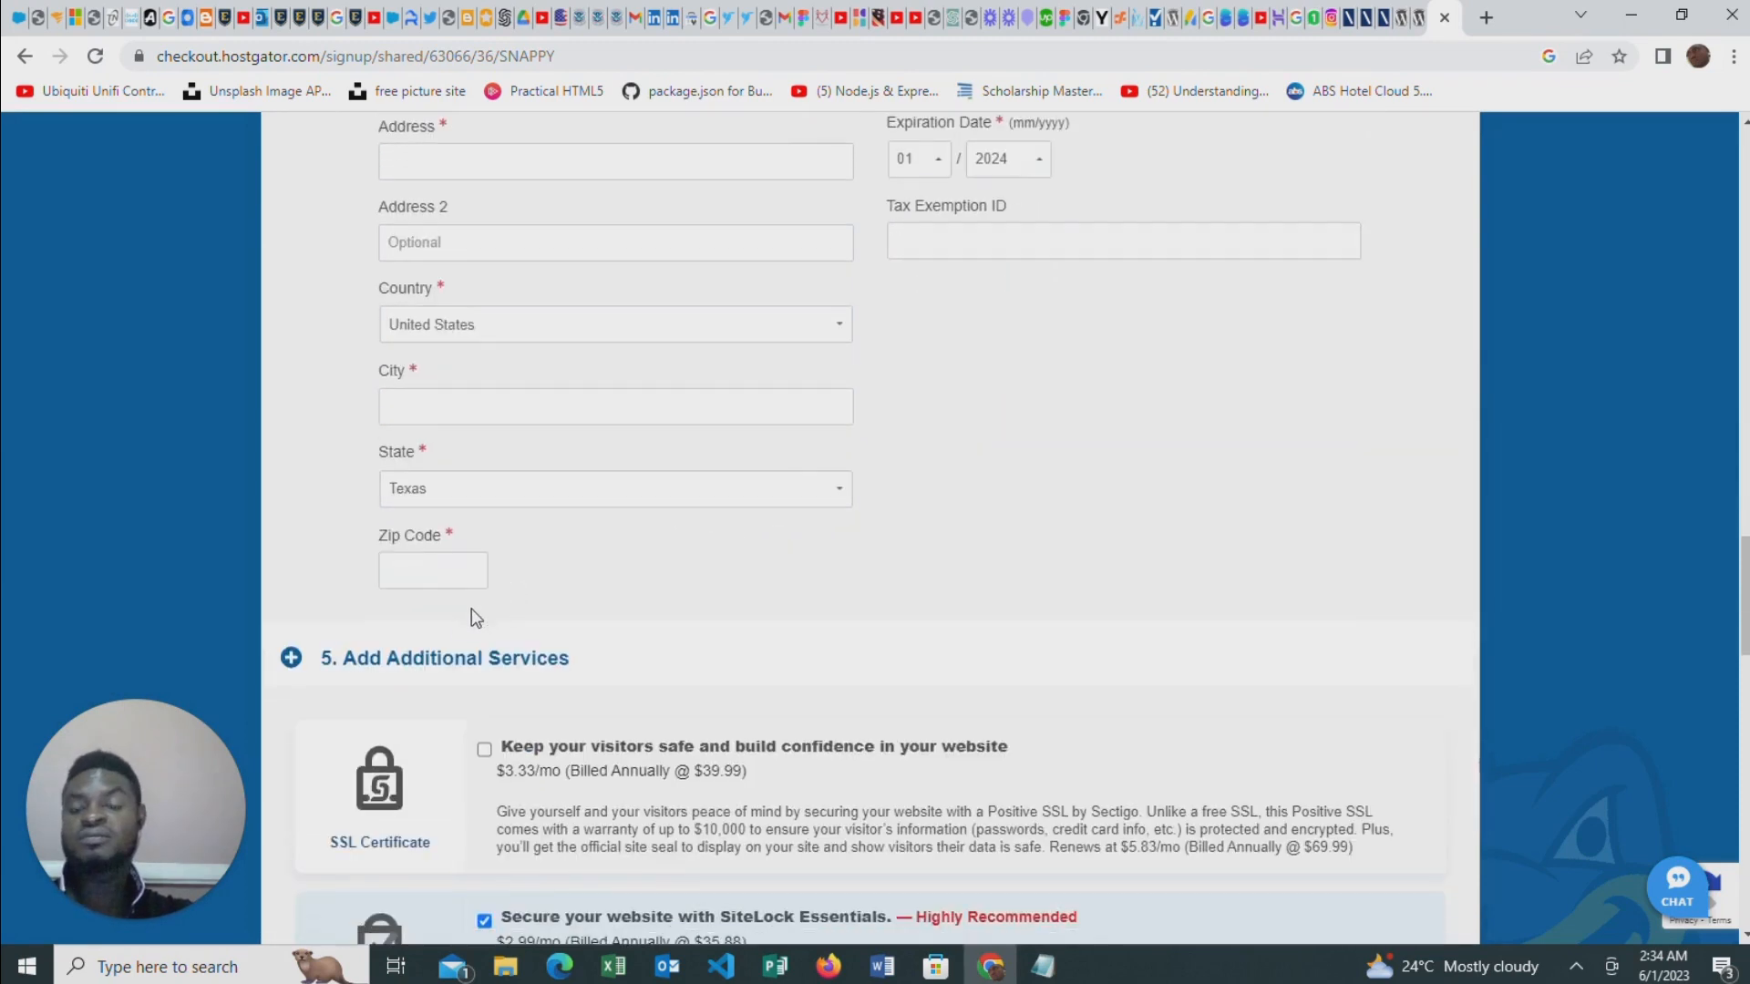
Review the additional services, the coupon code, the order details and the auto renewal terms of the HostGator order
scroll(583, 592, down, 2)
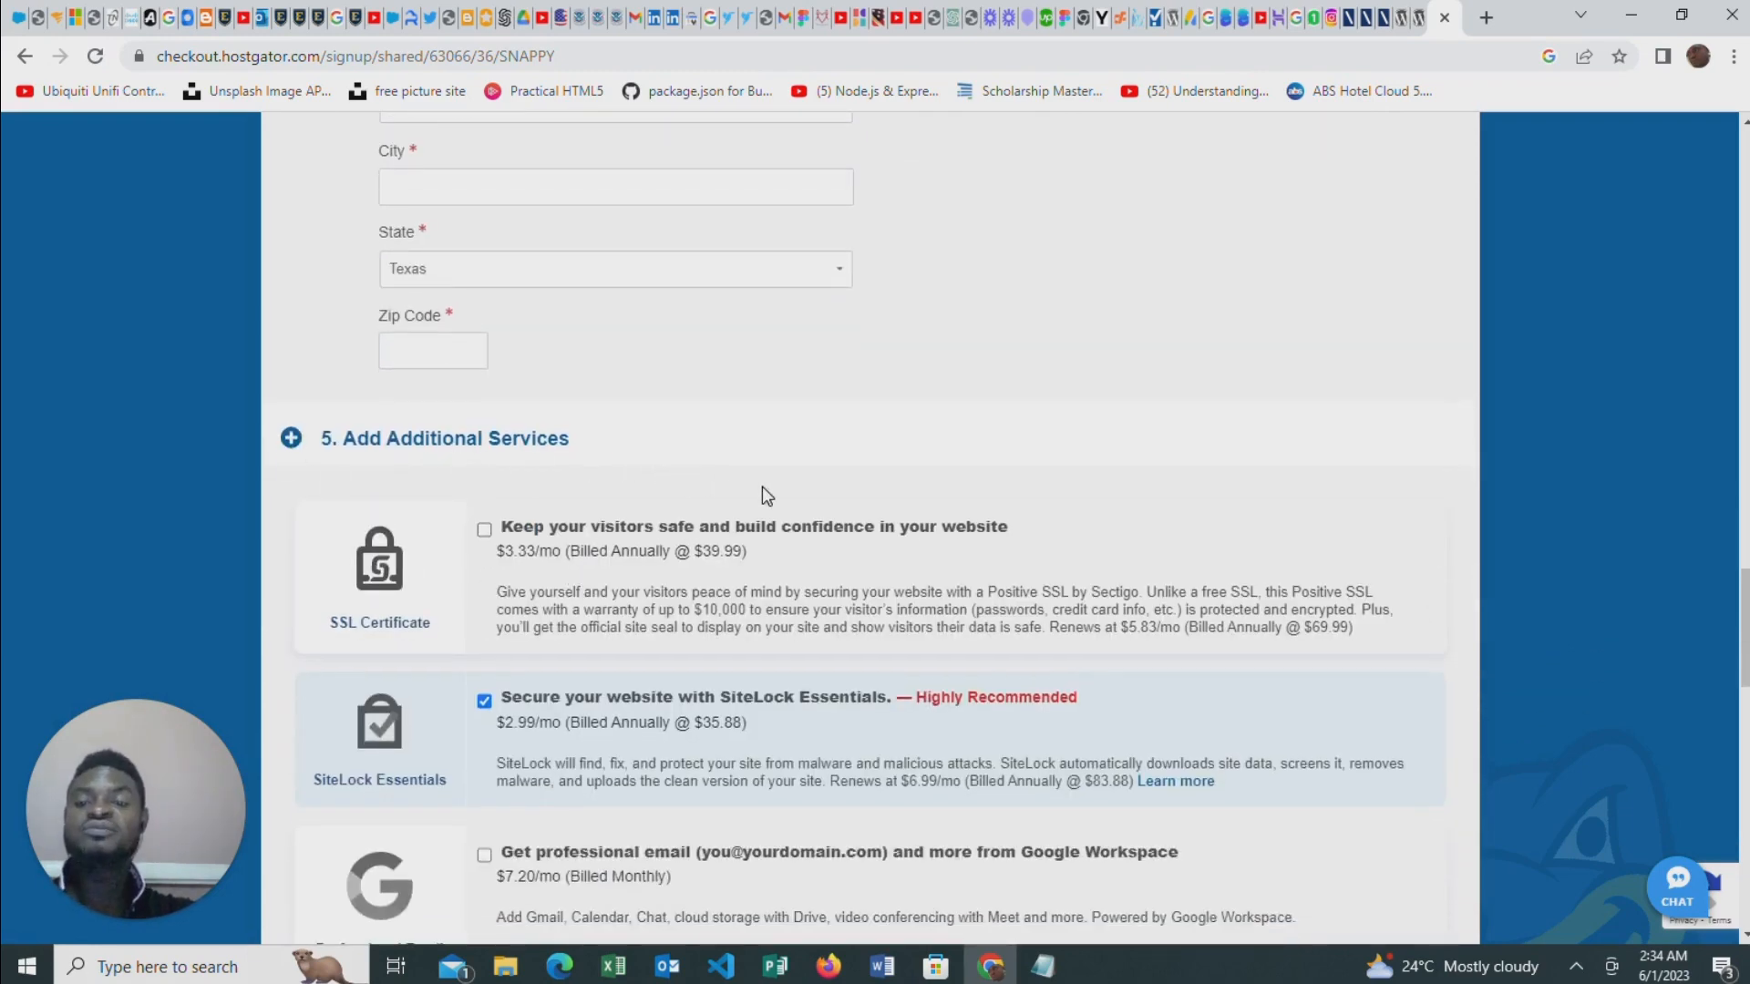
scroll(460, 502, down, 2)
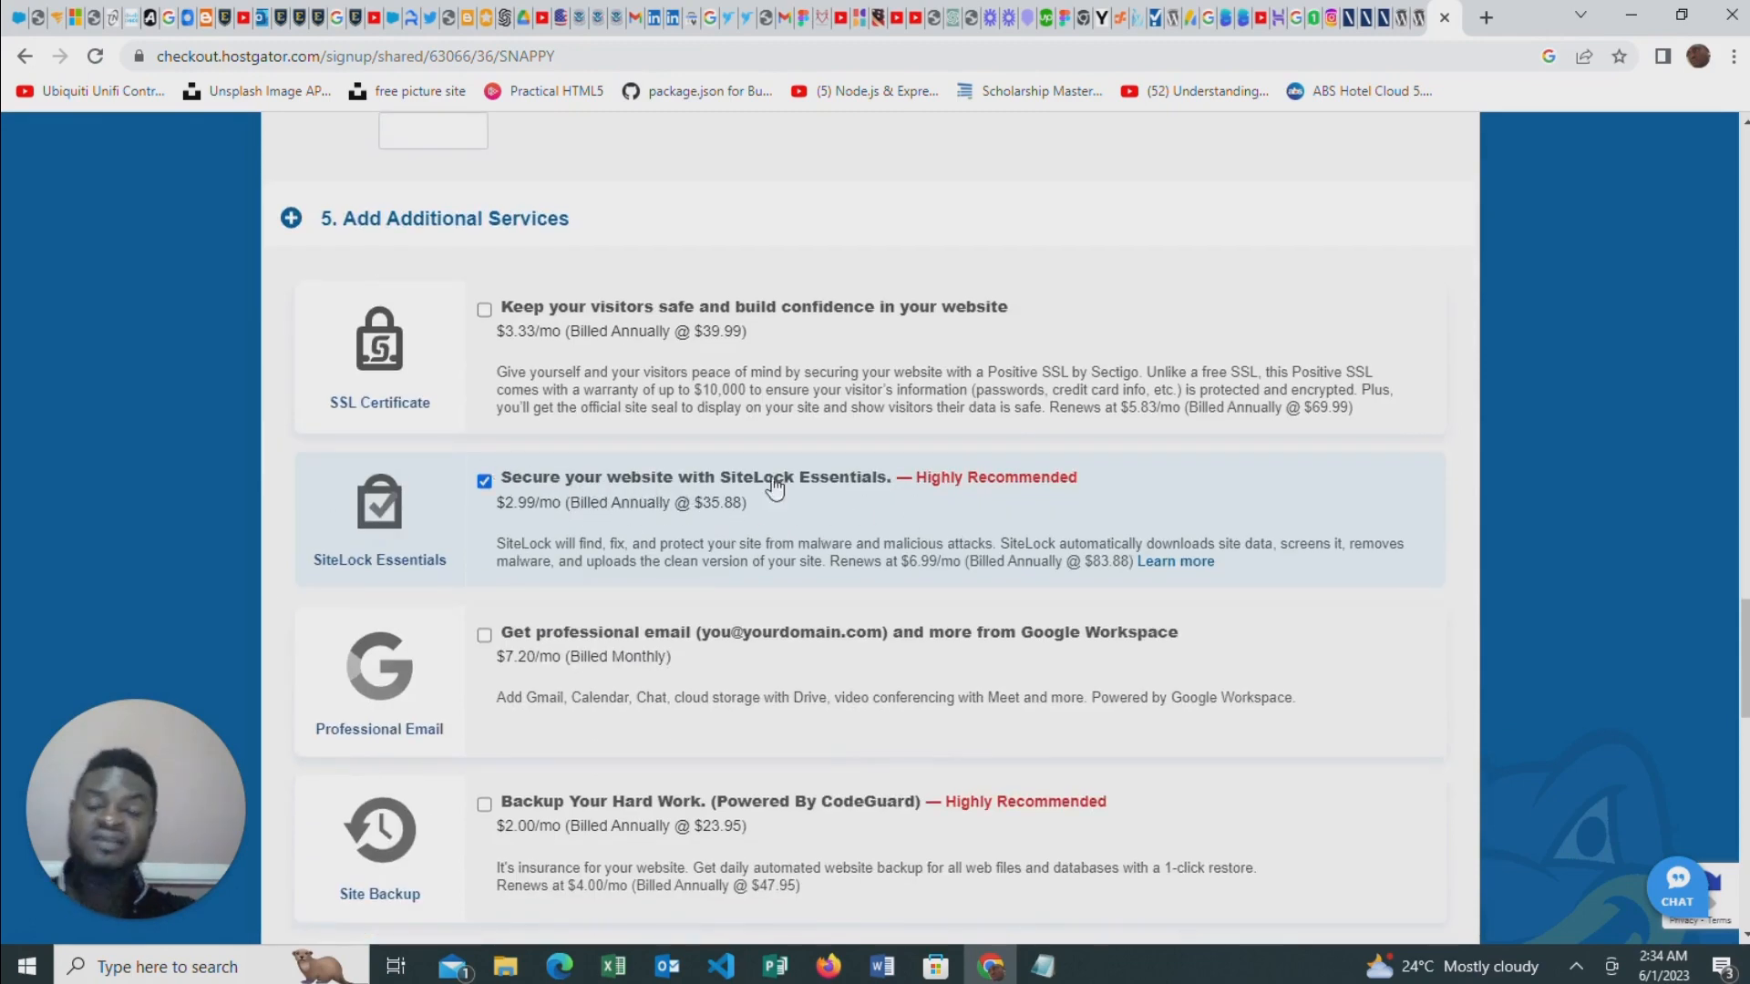
scroll(717, 495, down, 3)
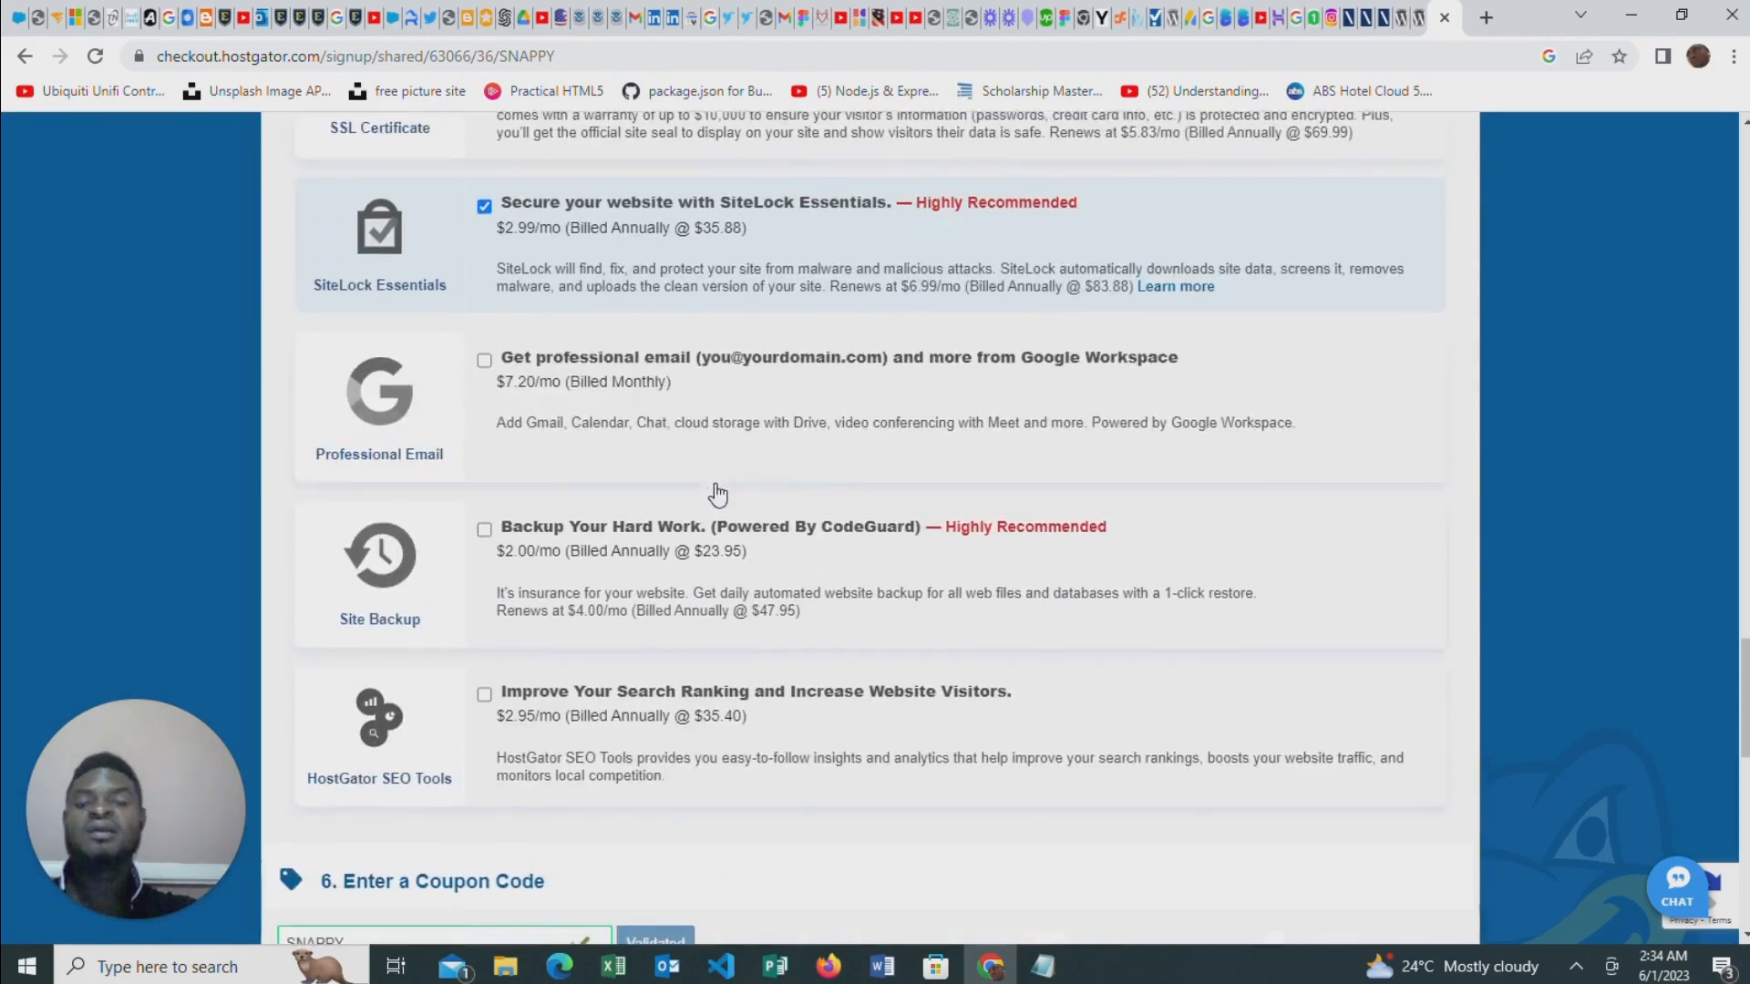
scroll(550, 410, up, 1)
scroll(287, 492, down, 6)
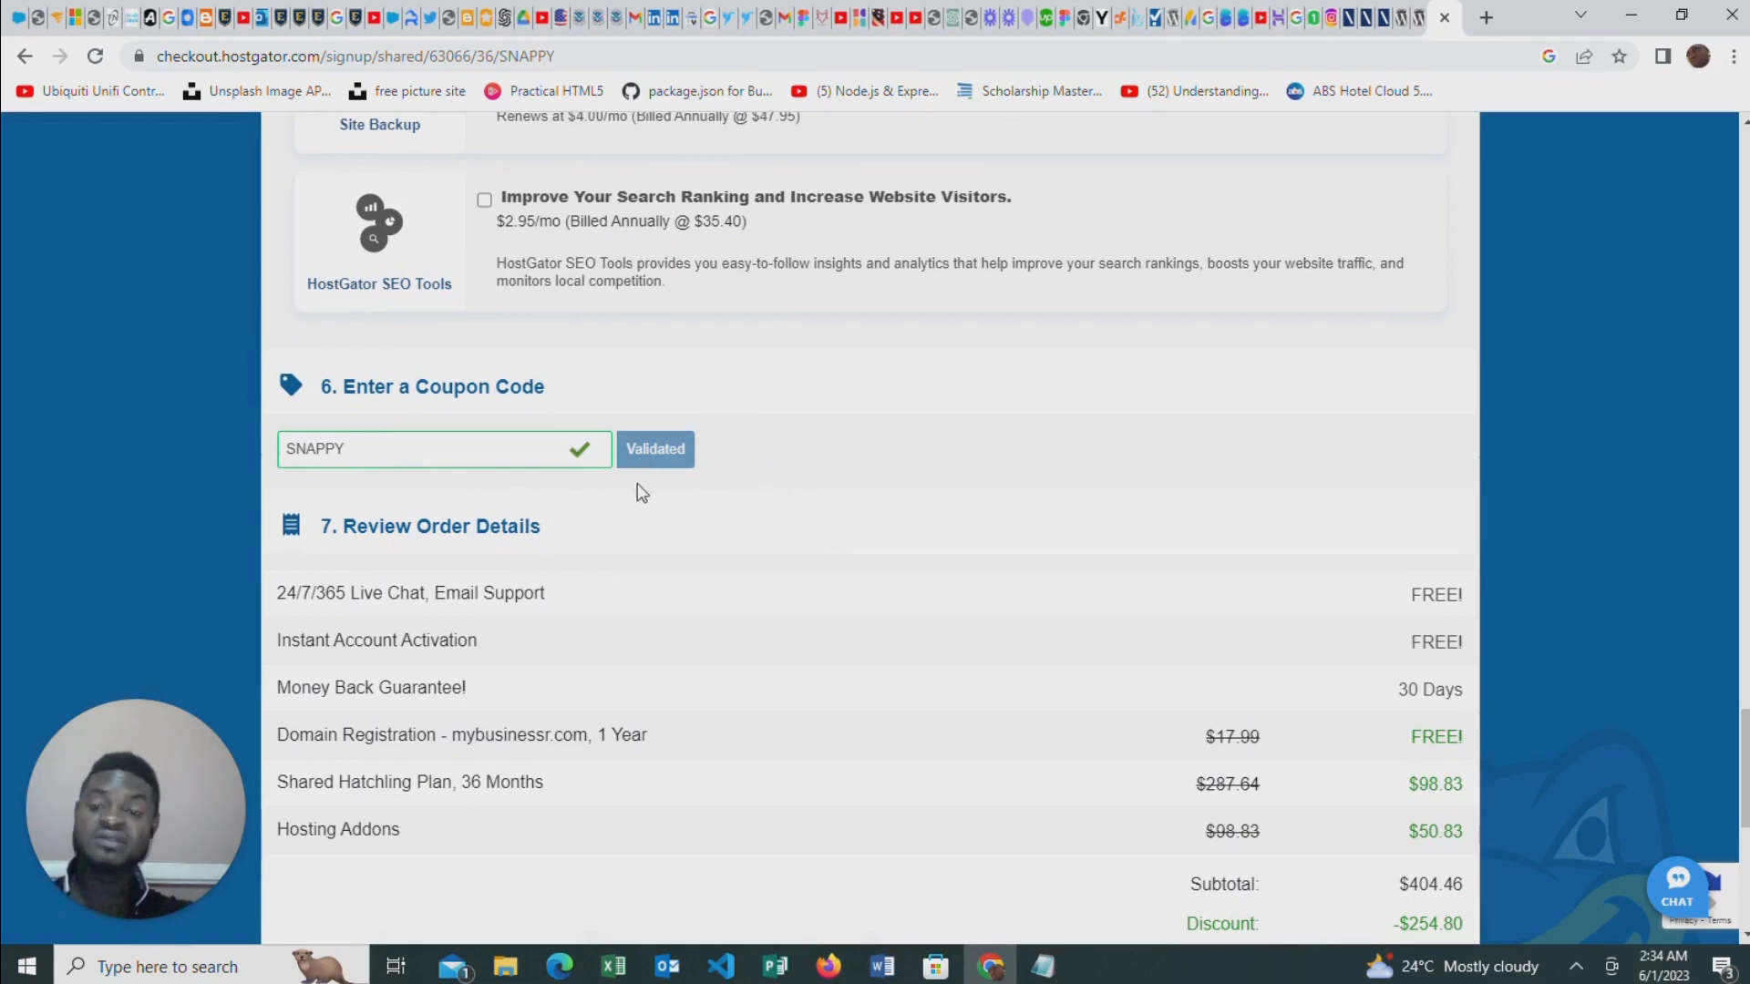
scroll(762, 454, down, 3)
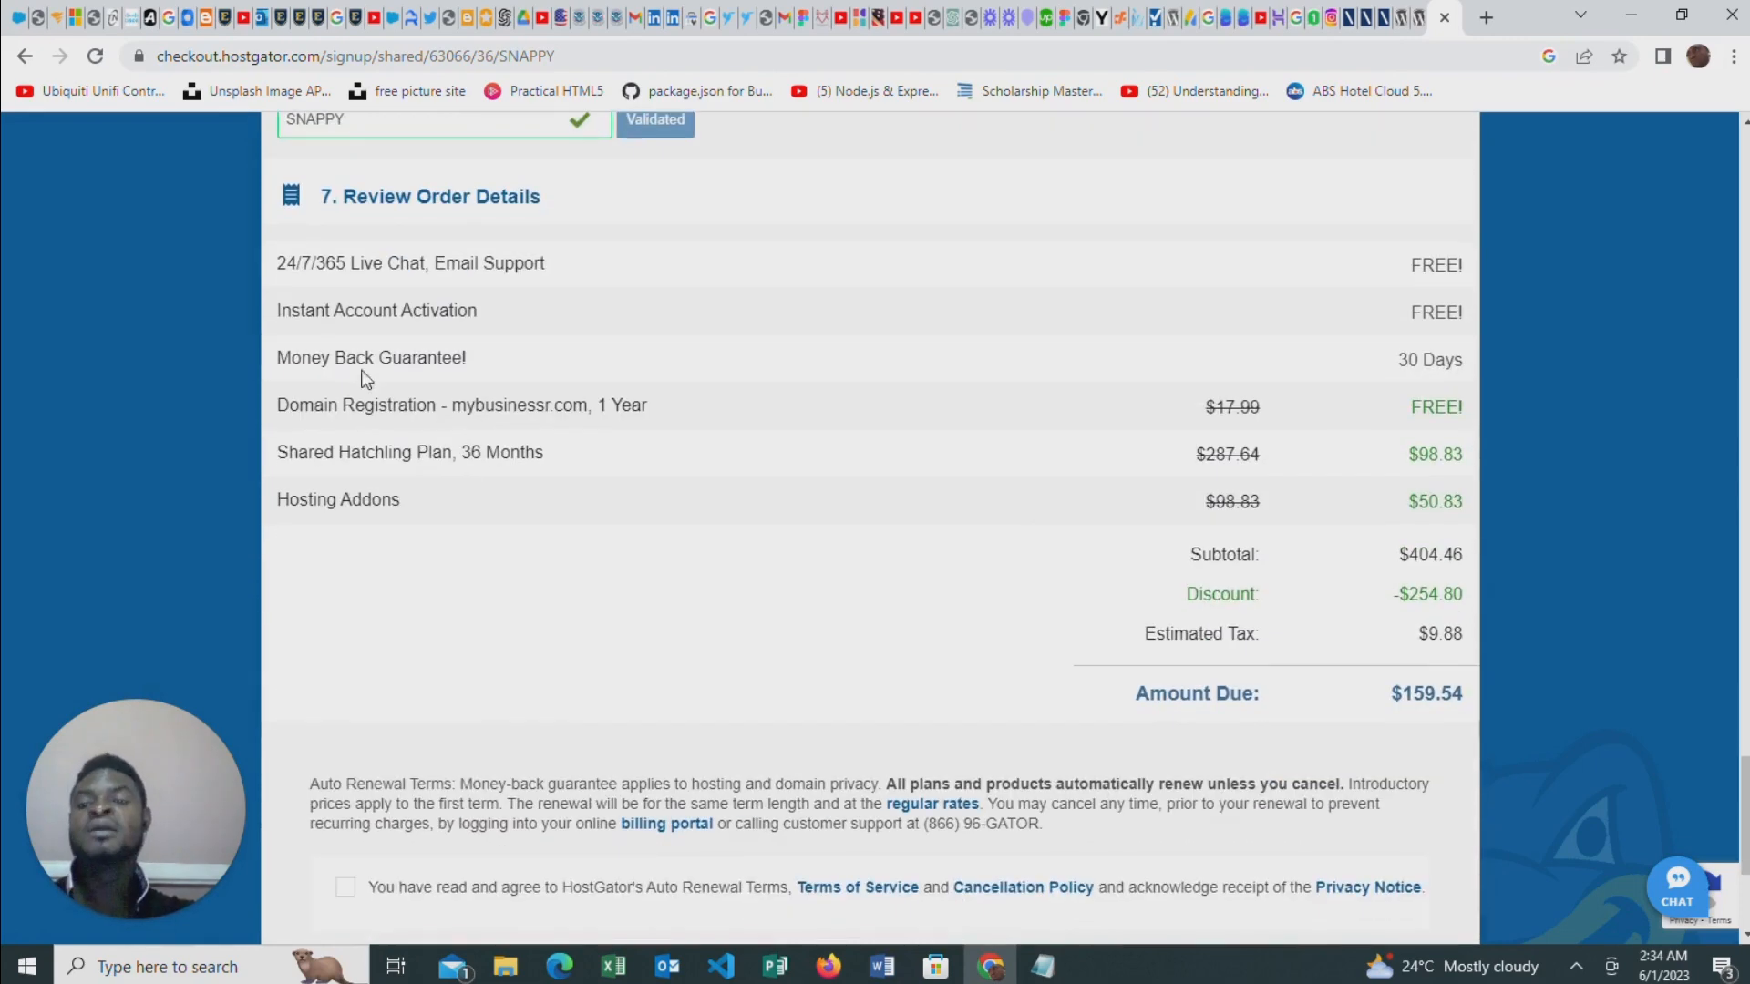
scroll(895, 438, down, 3)
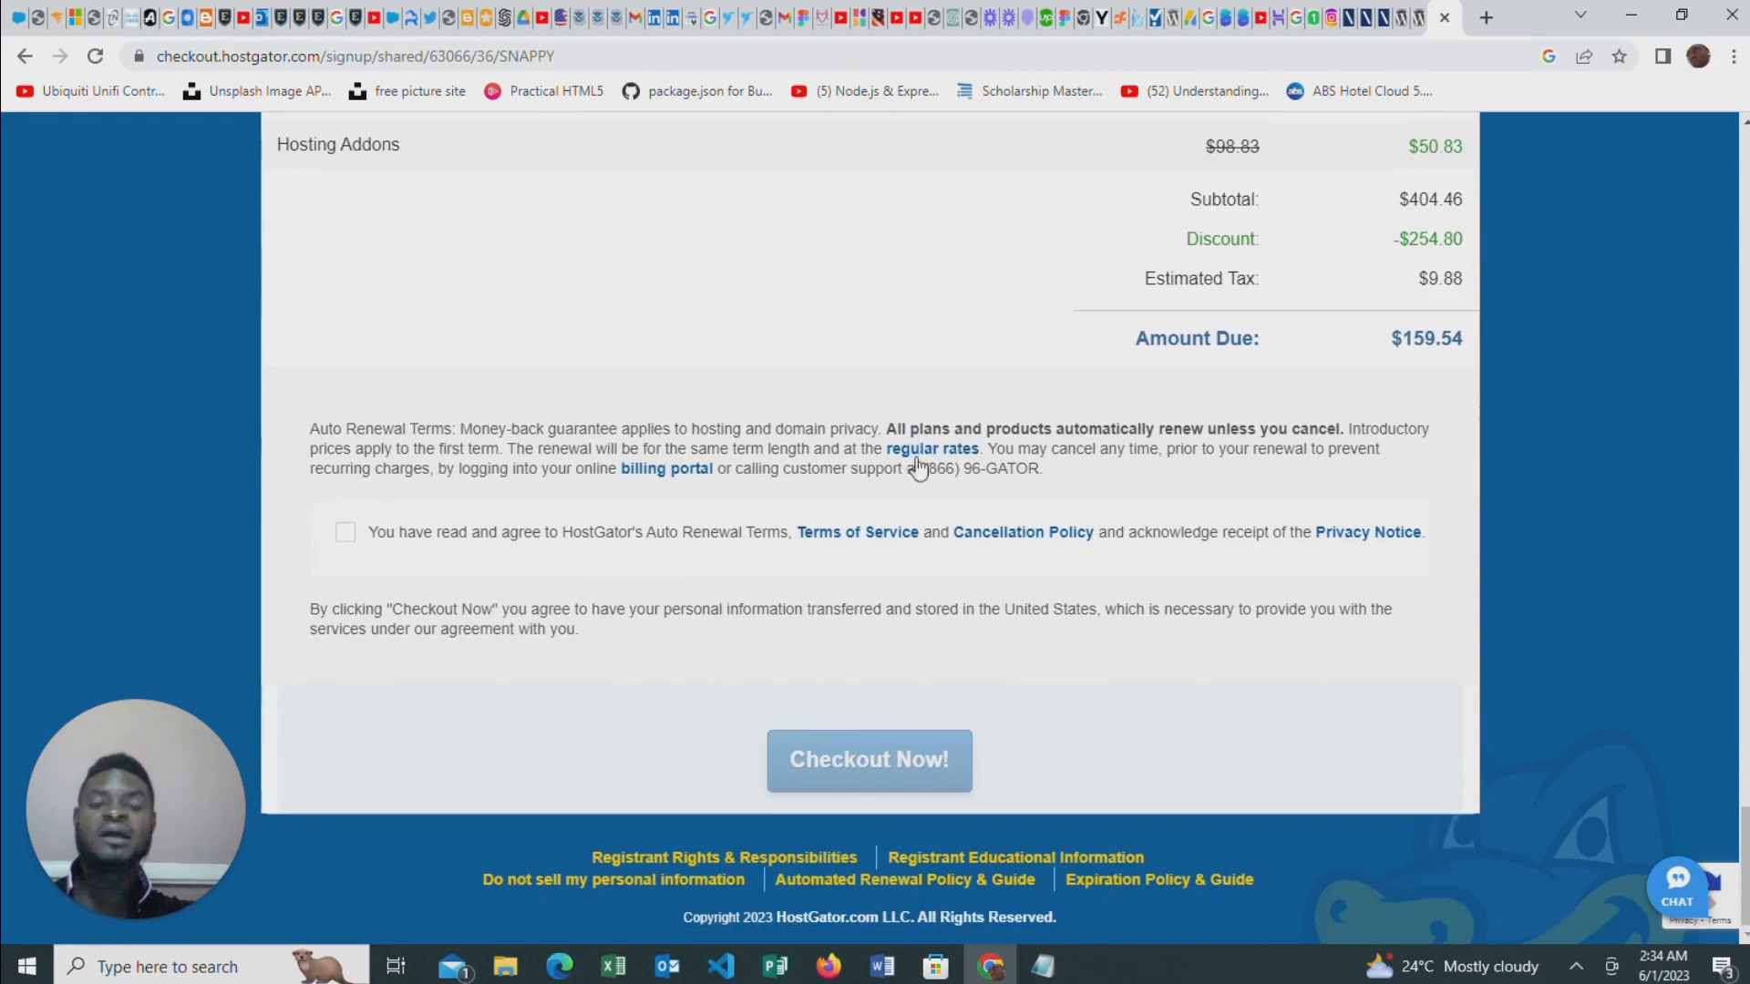
Agree to HostGator's renewal terms, try to check out, and look over the required account and billing fields
click(346, 532)
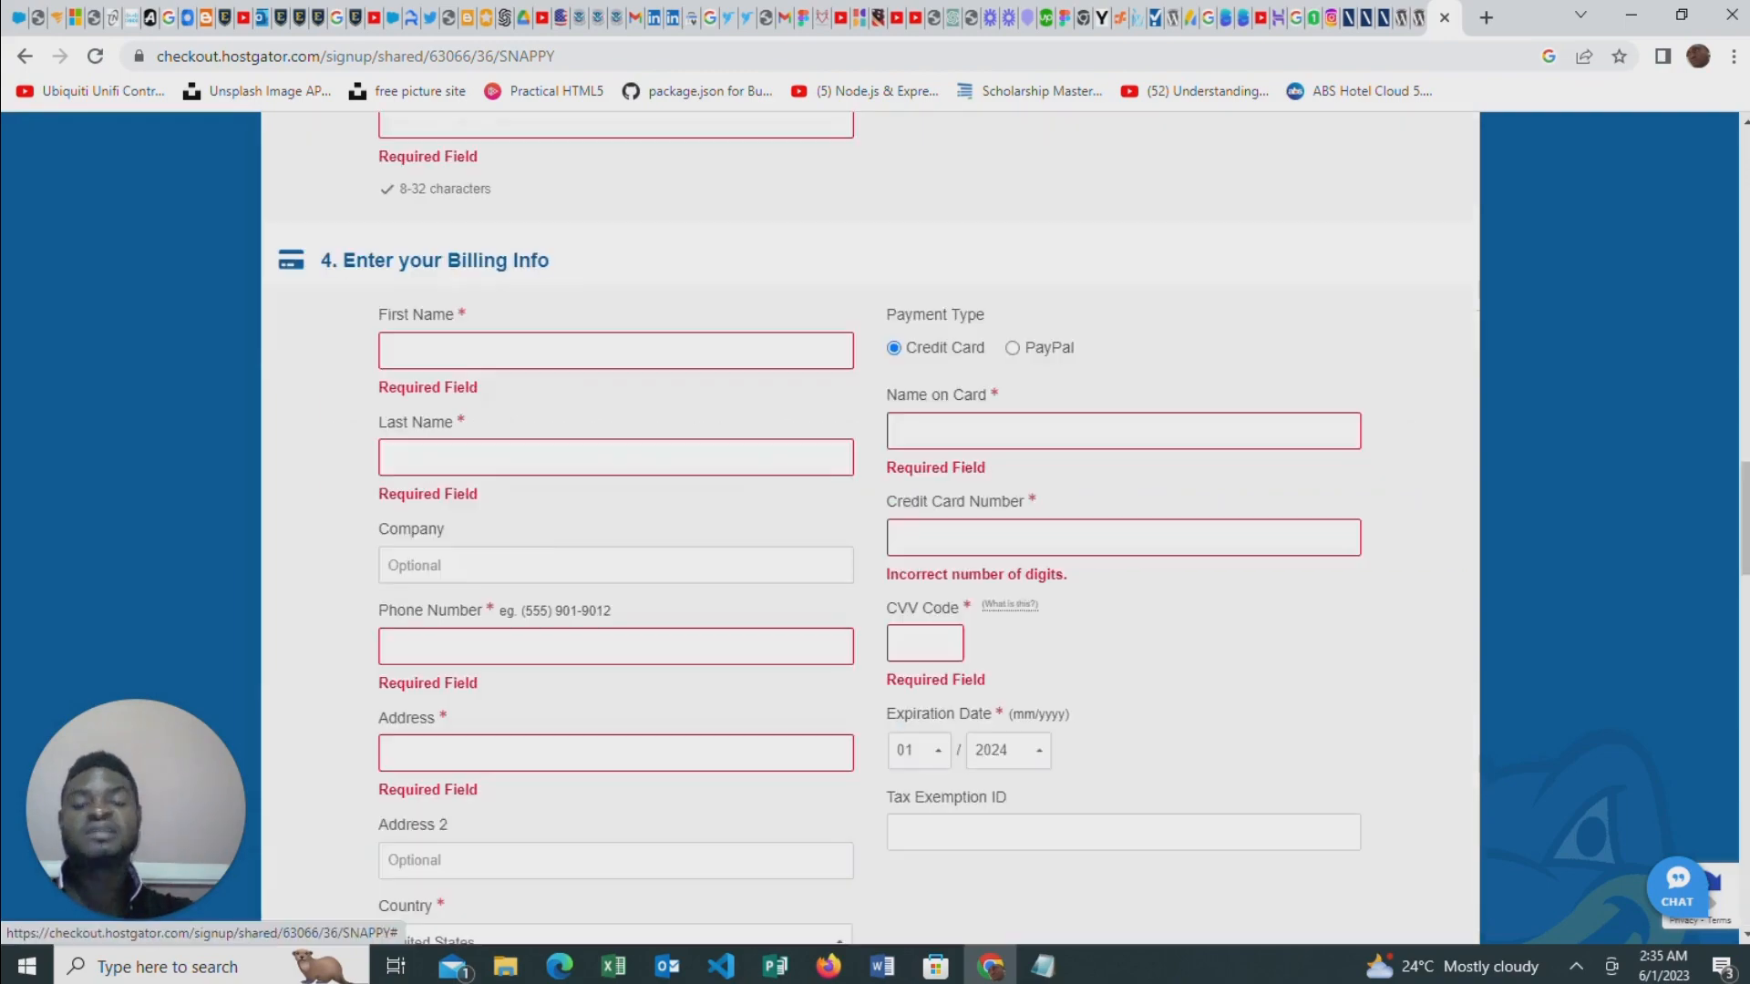
scroll(576, 504, down, 1)
scroll(576, 503, down, 15)
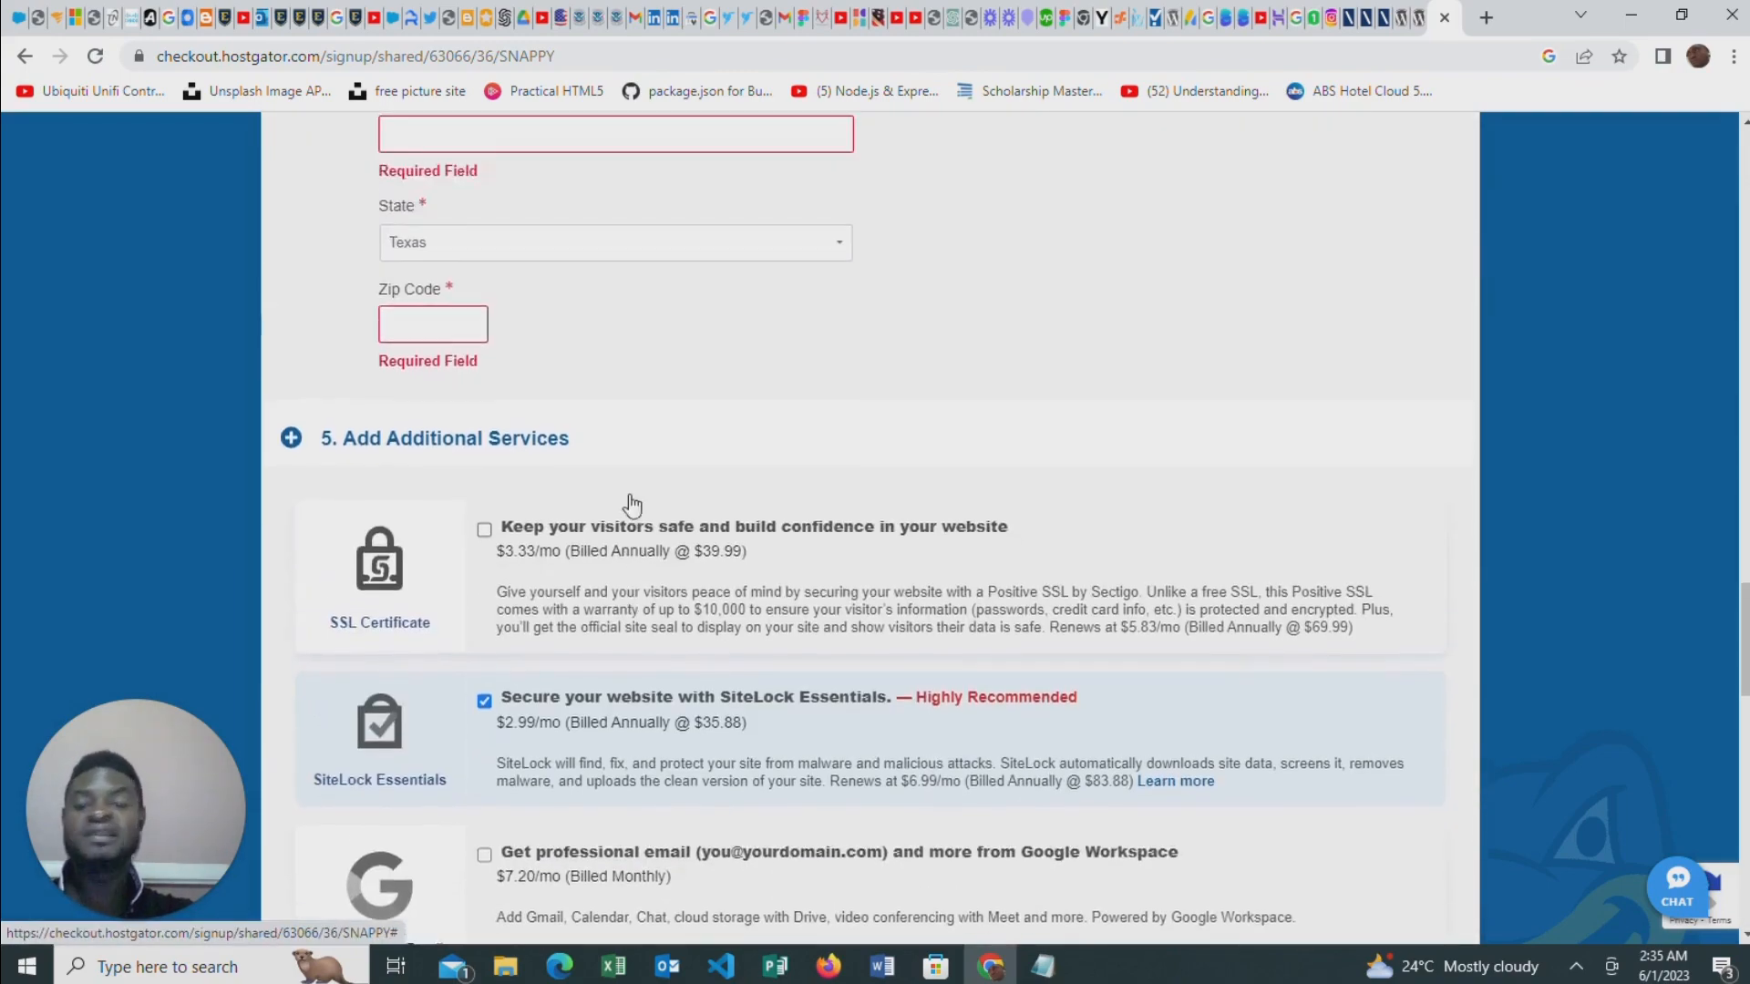
scroll(654, 504, up, 20)
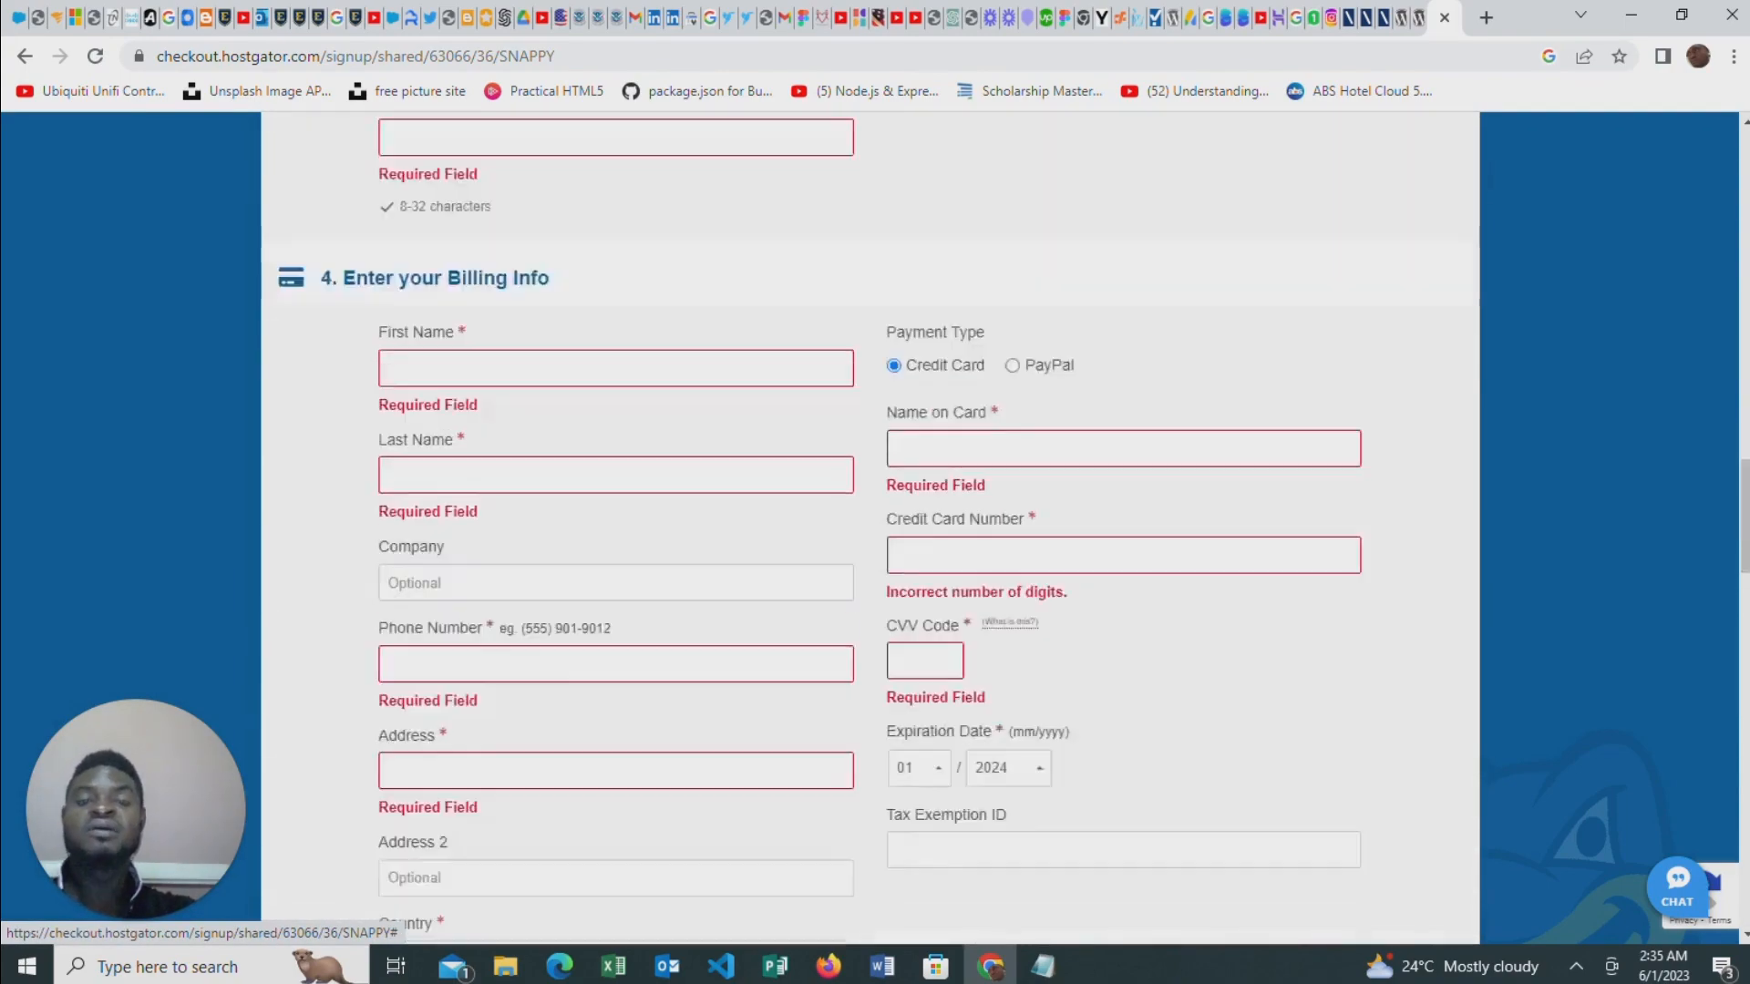
scroll(653, 500, up, 20)
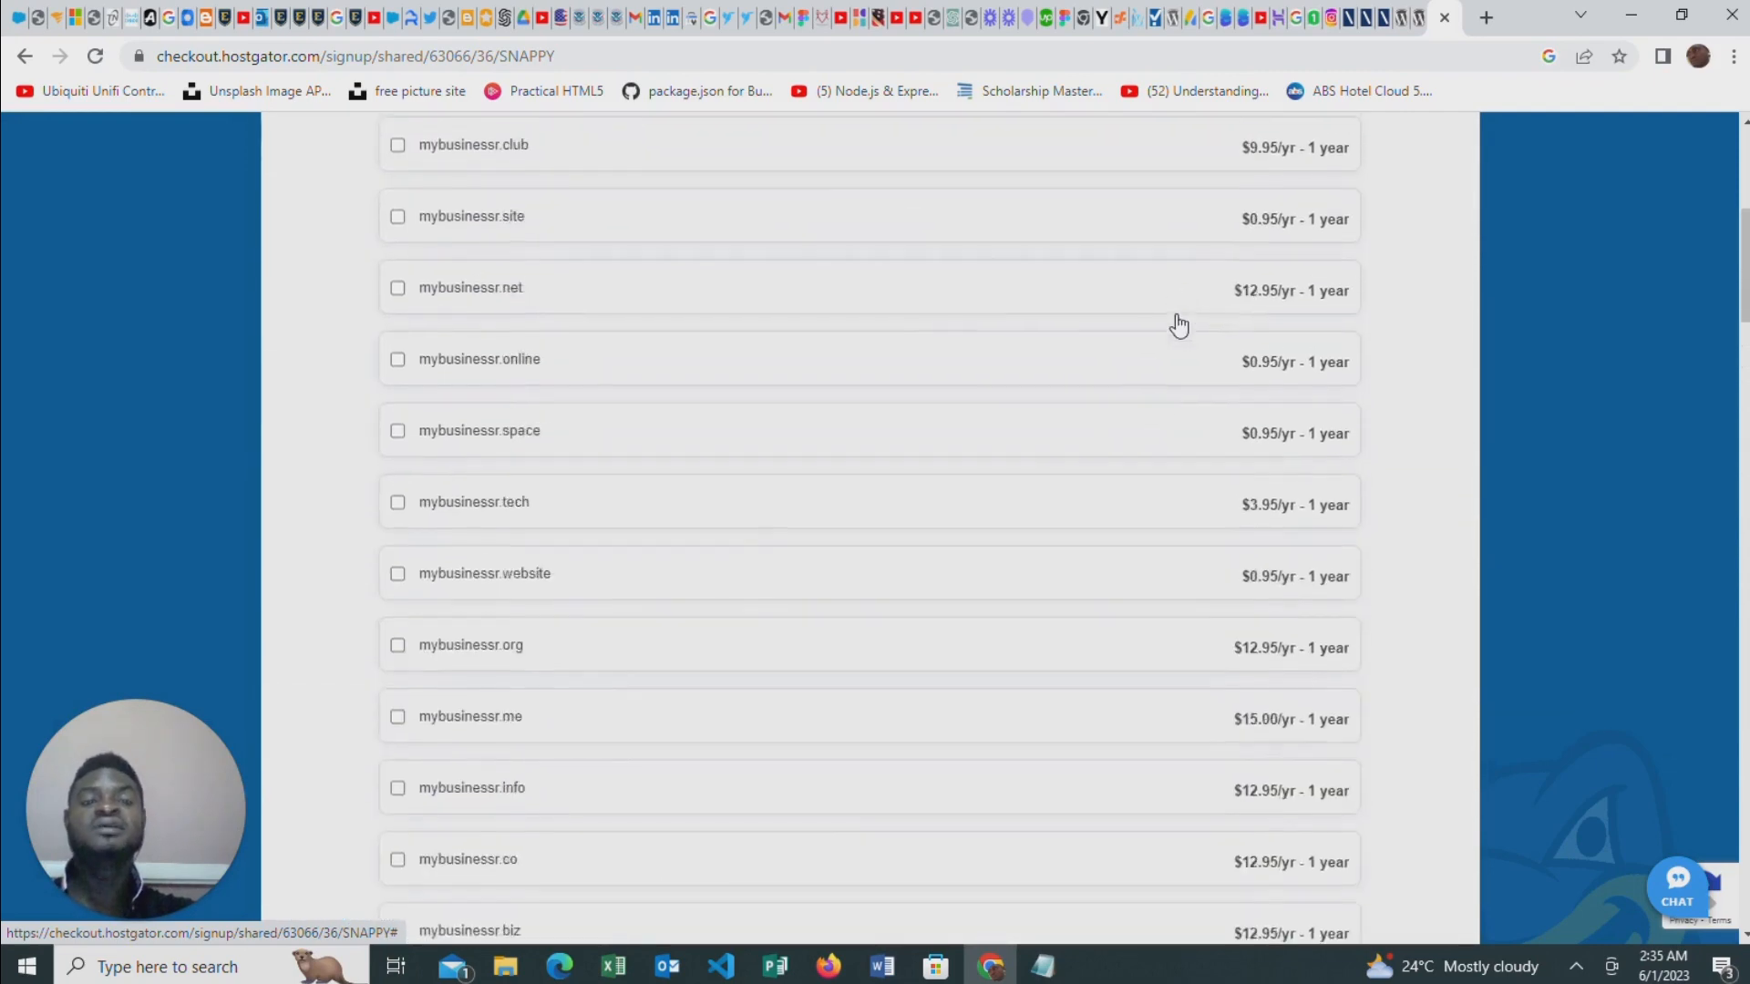
scroll(654, 368, up, 1)
scroll(1176, 365, up, 3)
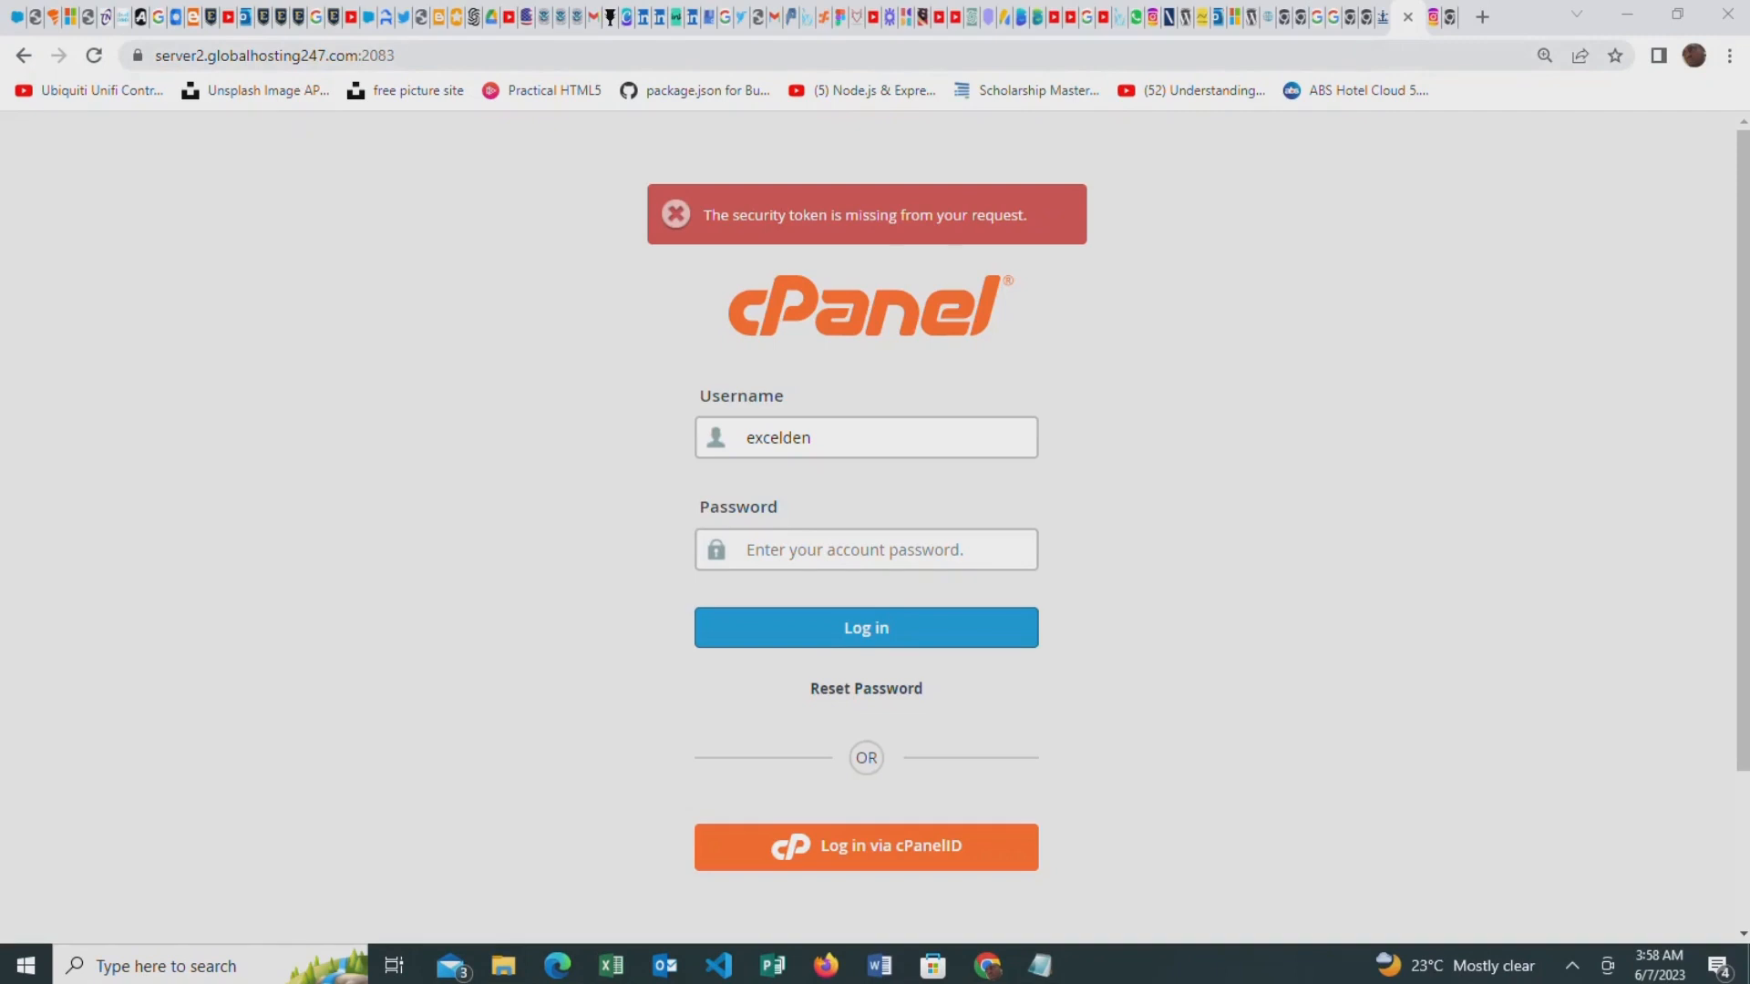
Open the hosting account's cPanel login page at exceldentalservices.com/cpanel
click(275, 55)
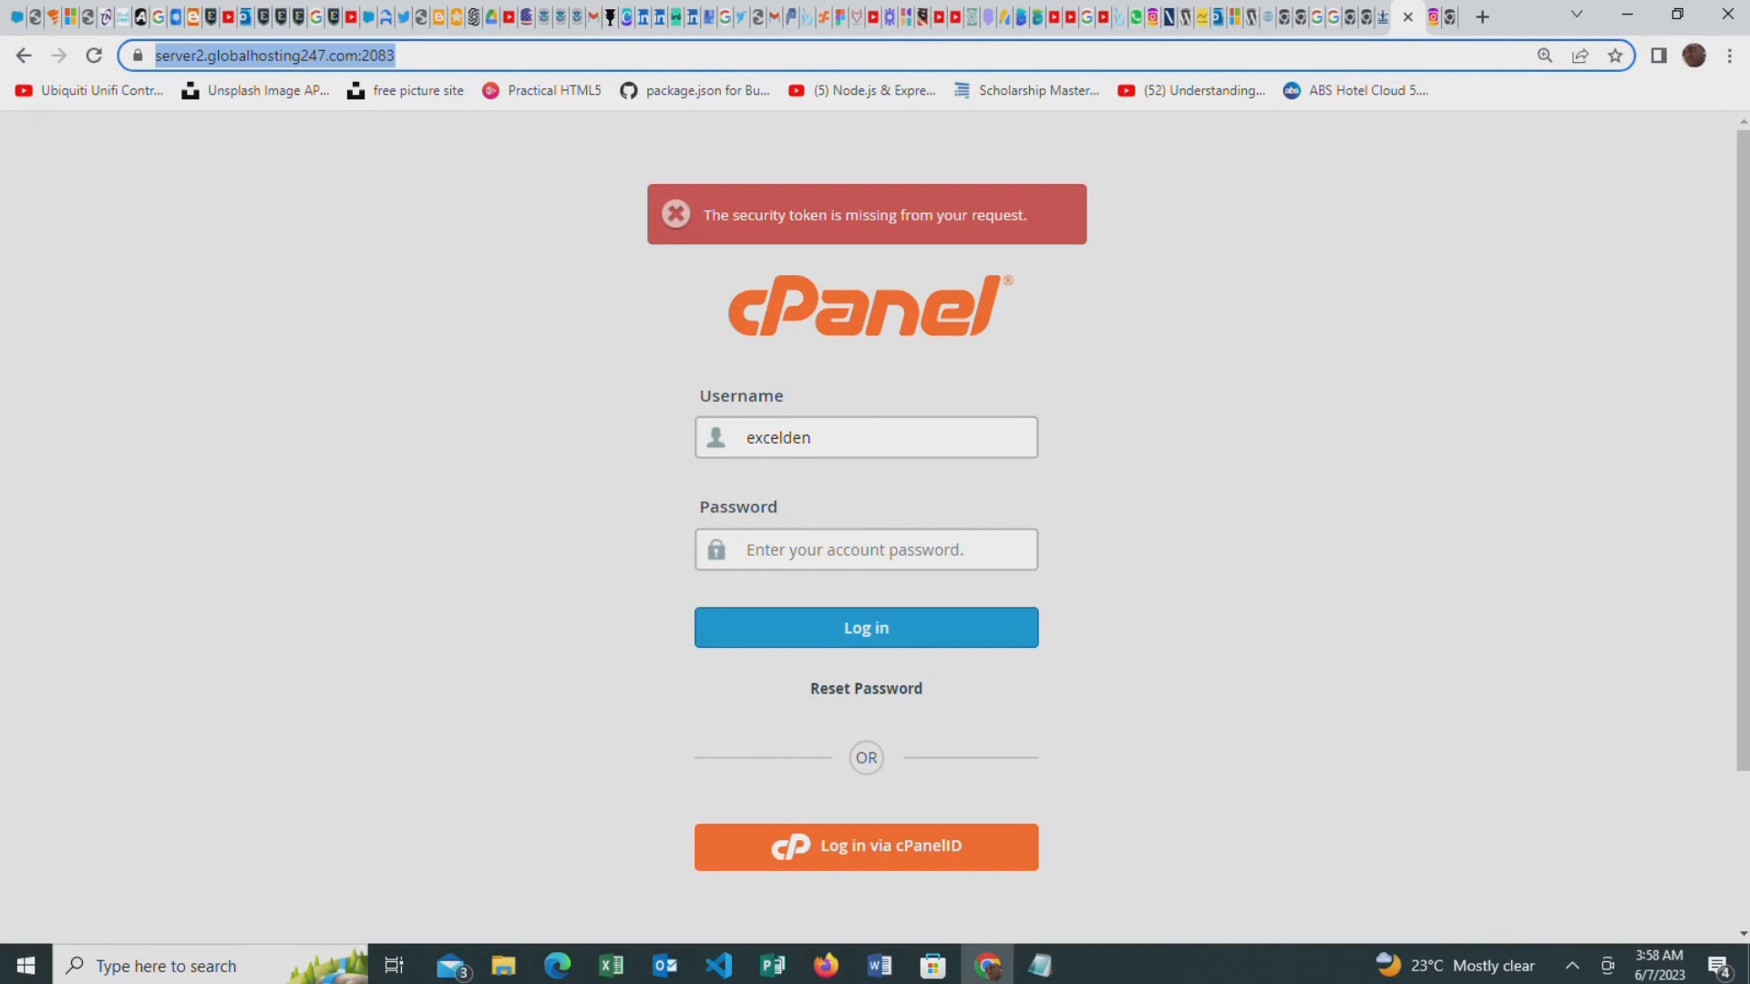
text(exceldentalservices.com)
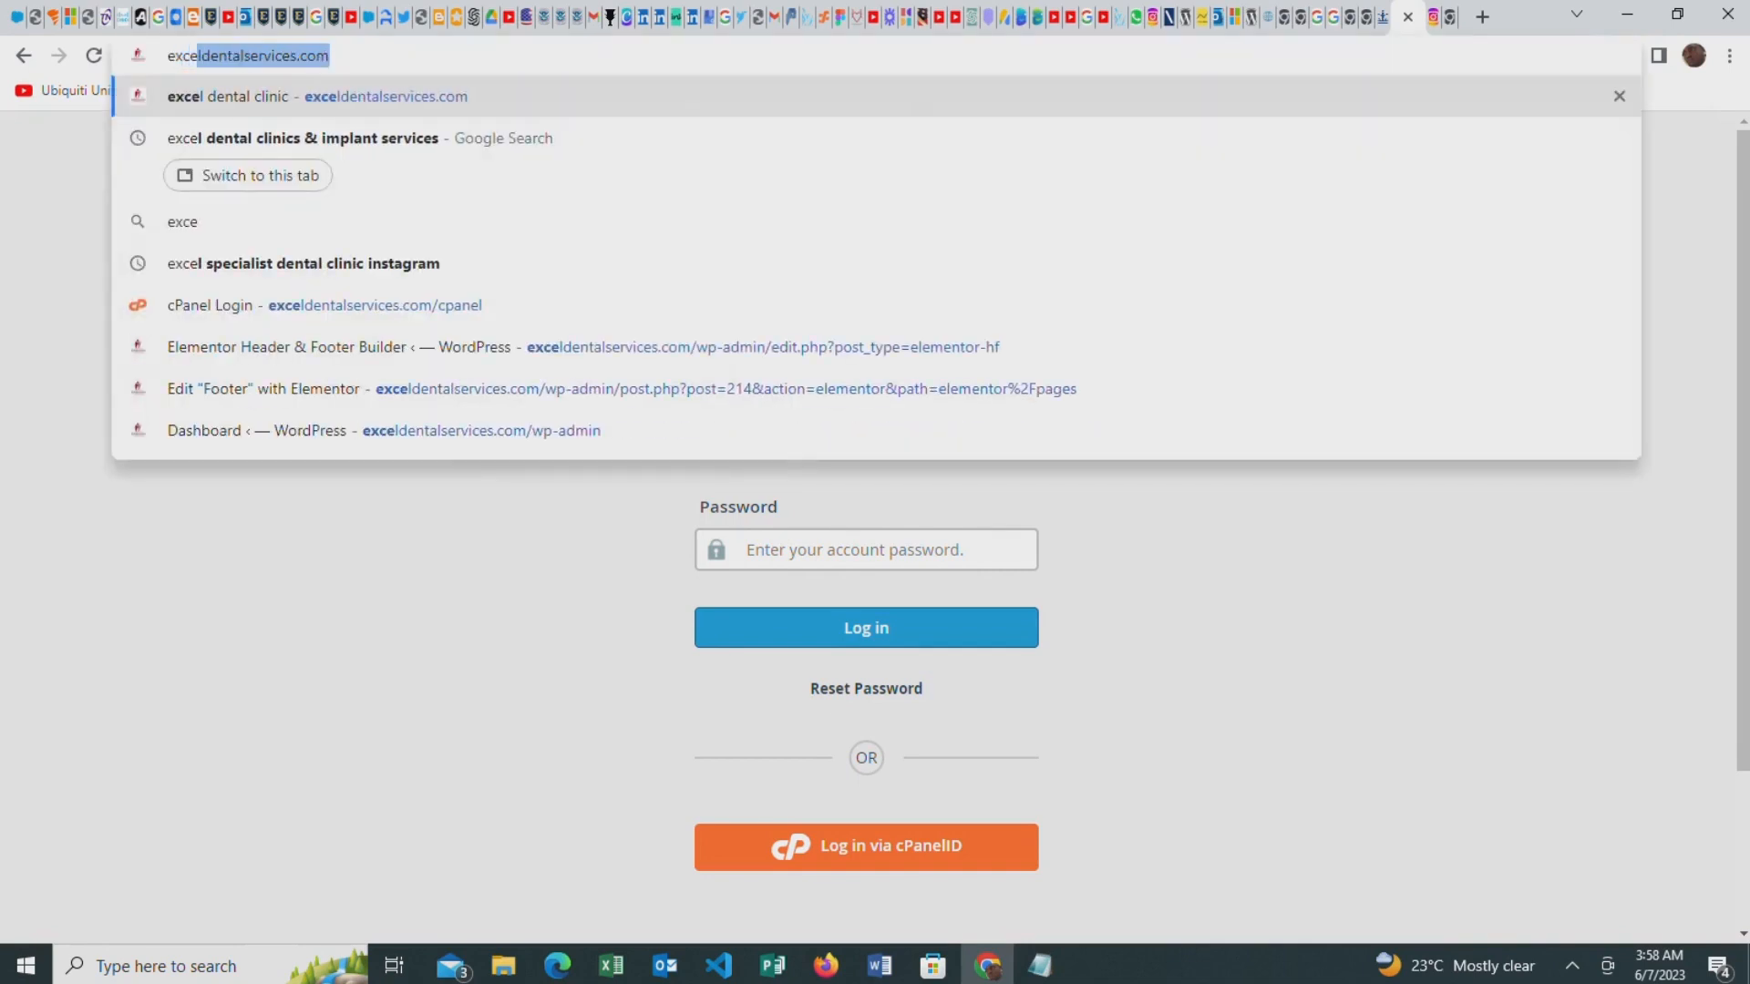
key(Right)
text(/)
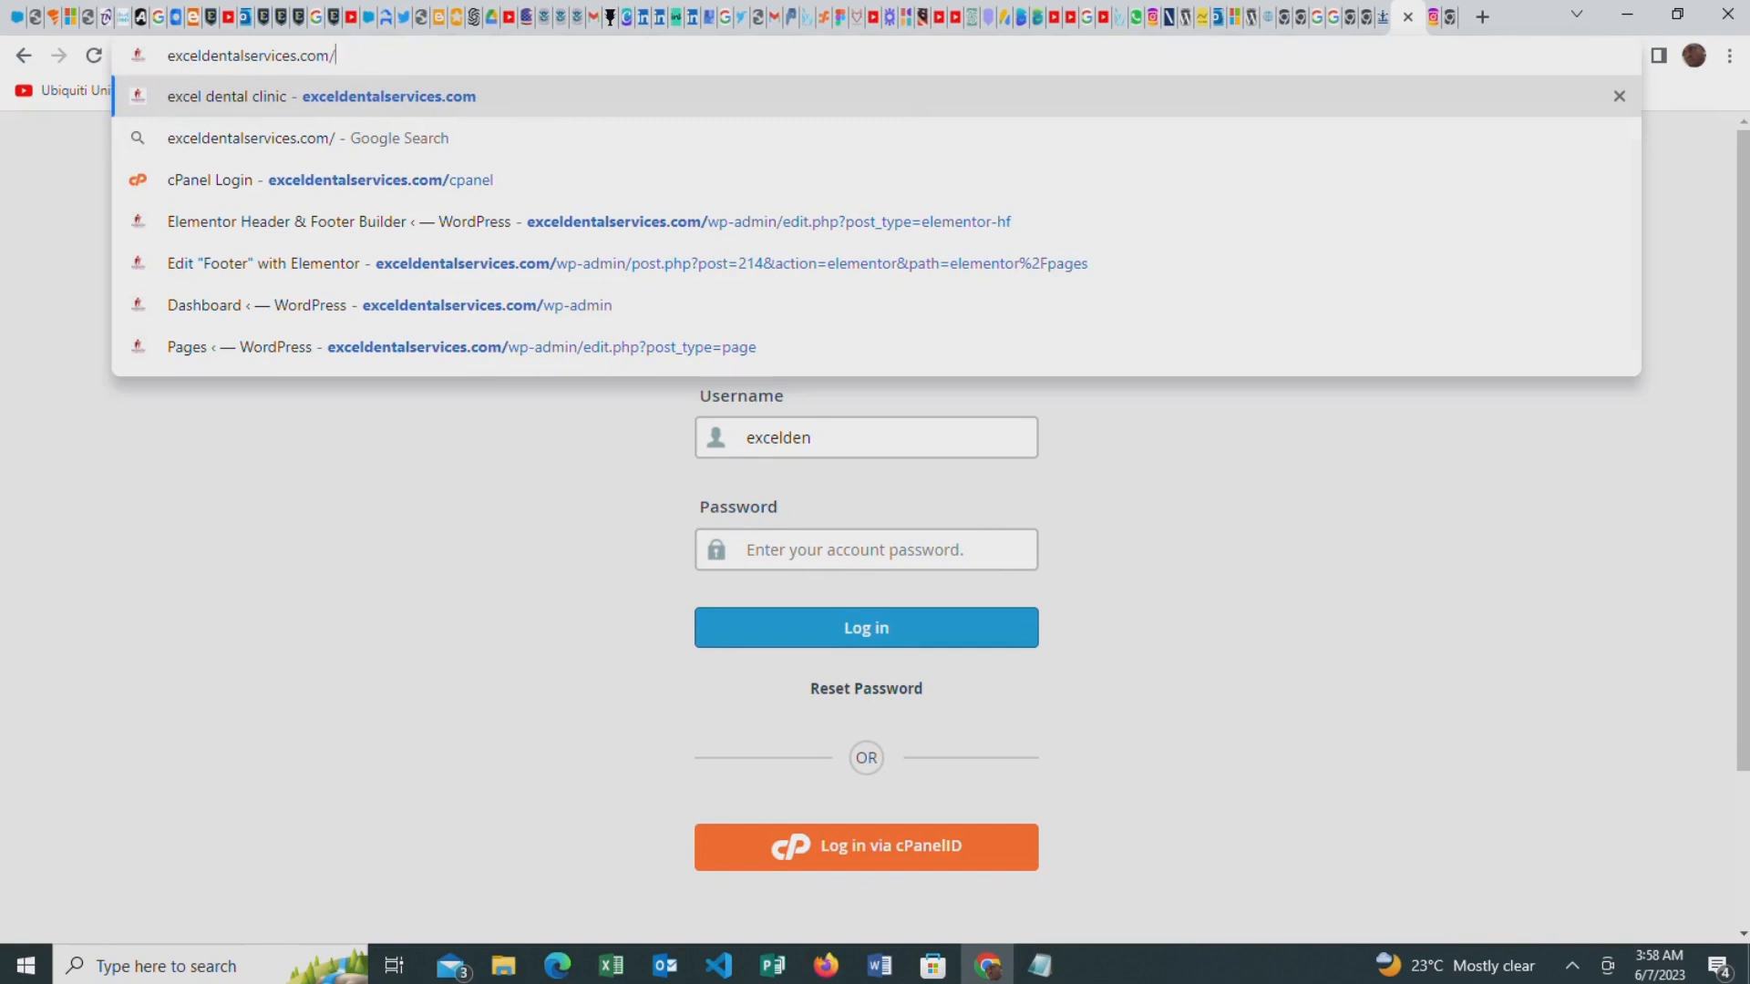
text(cpanel)
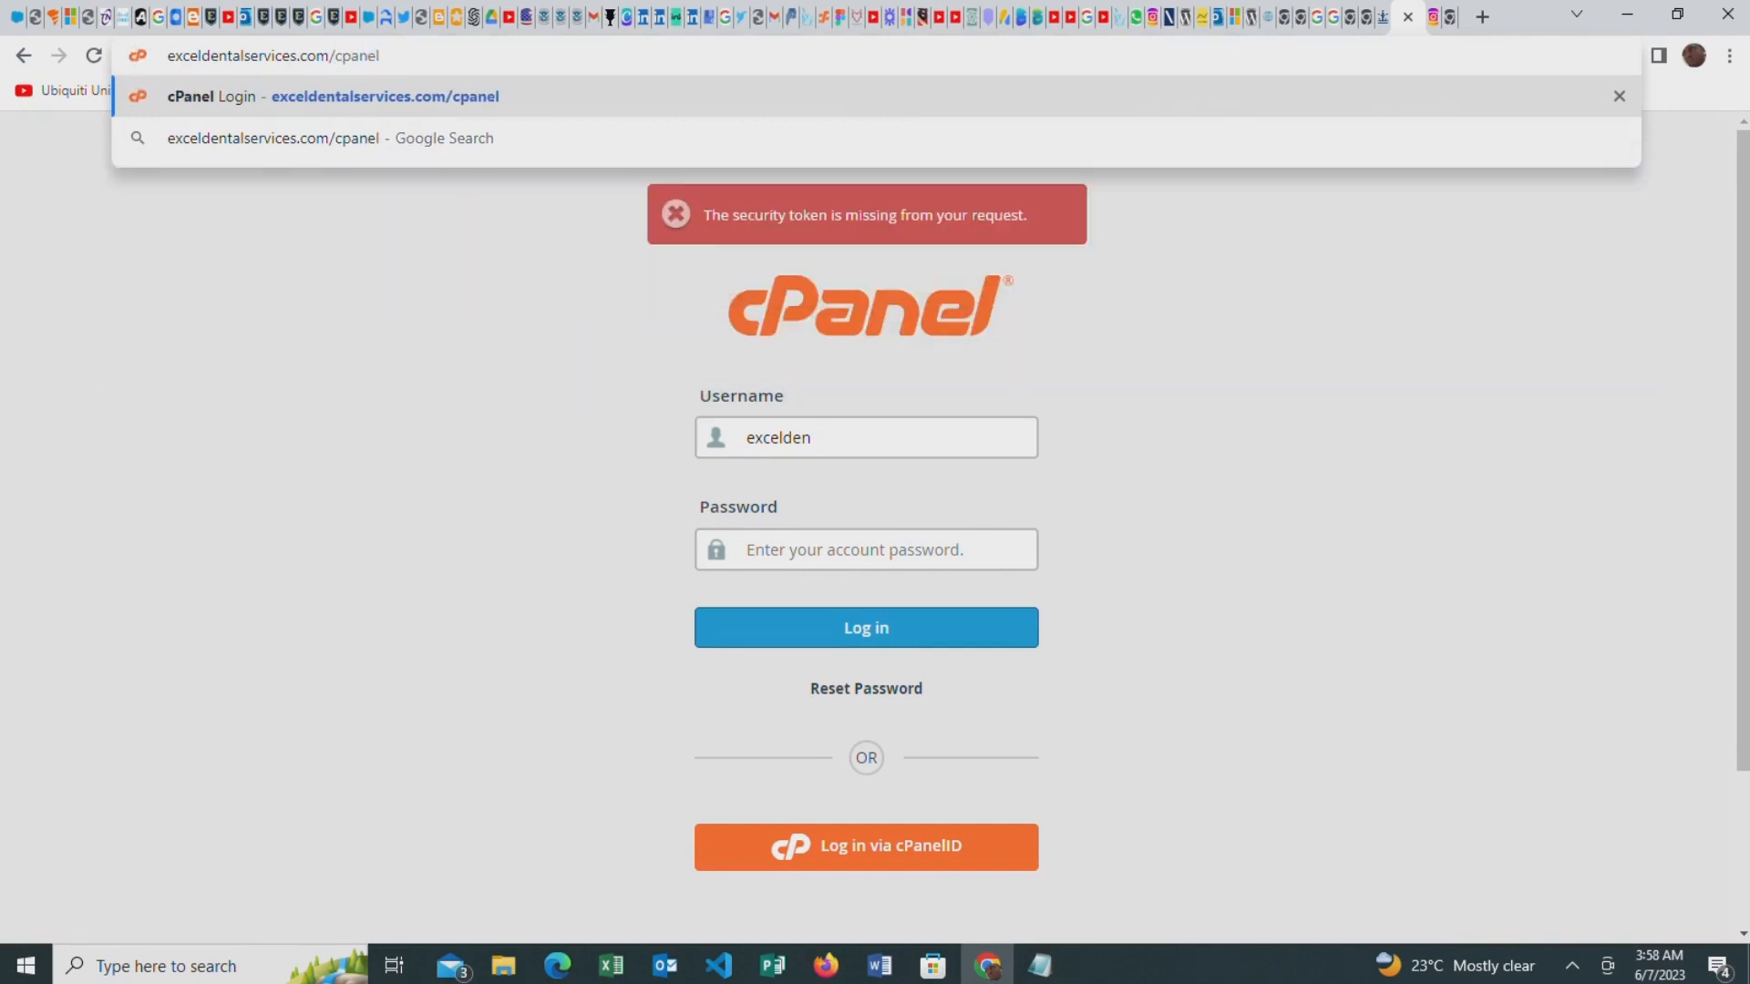
key(Return)
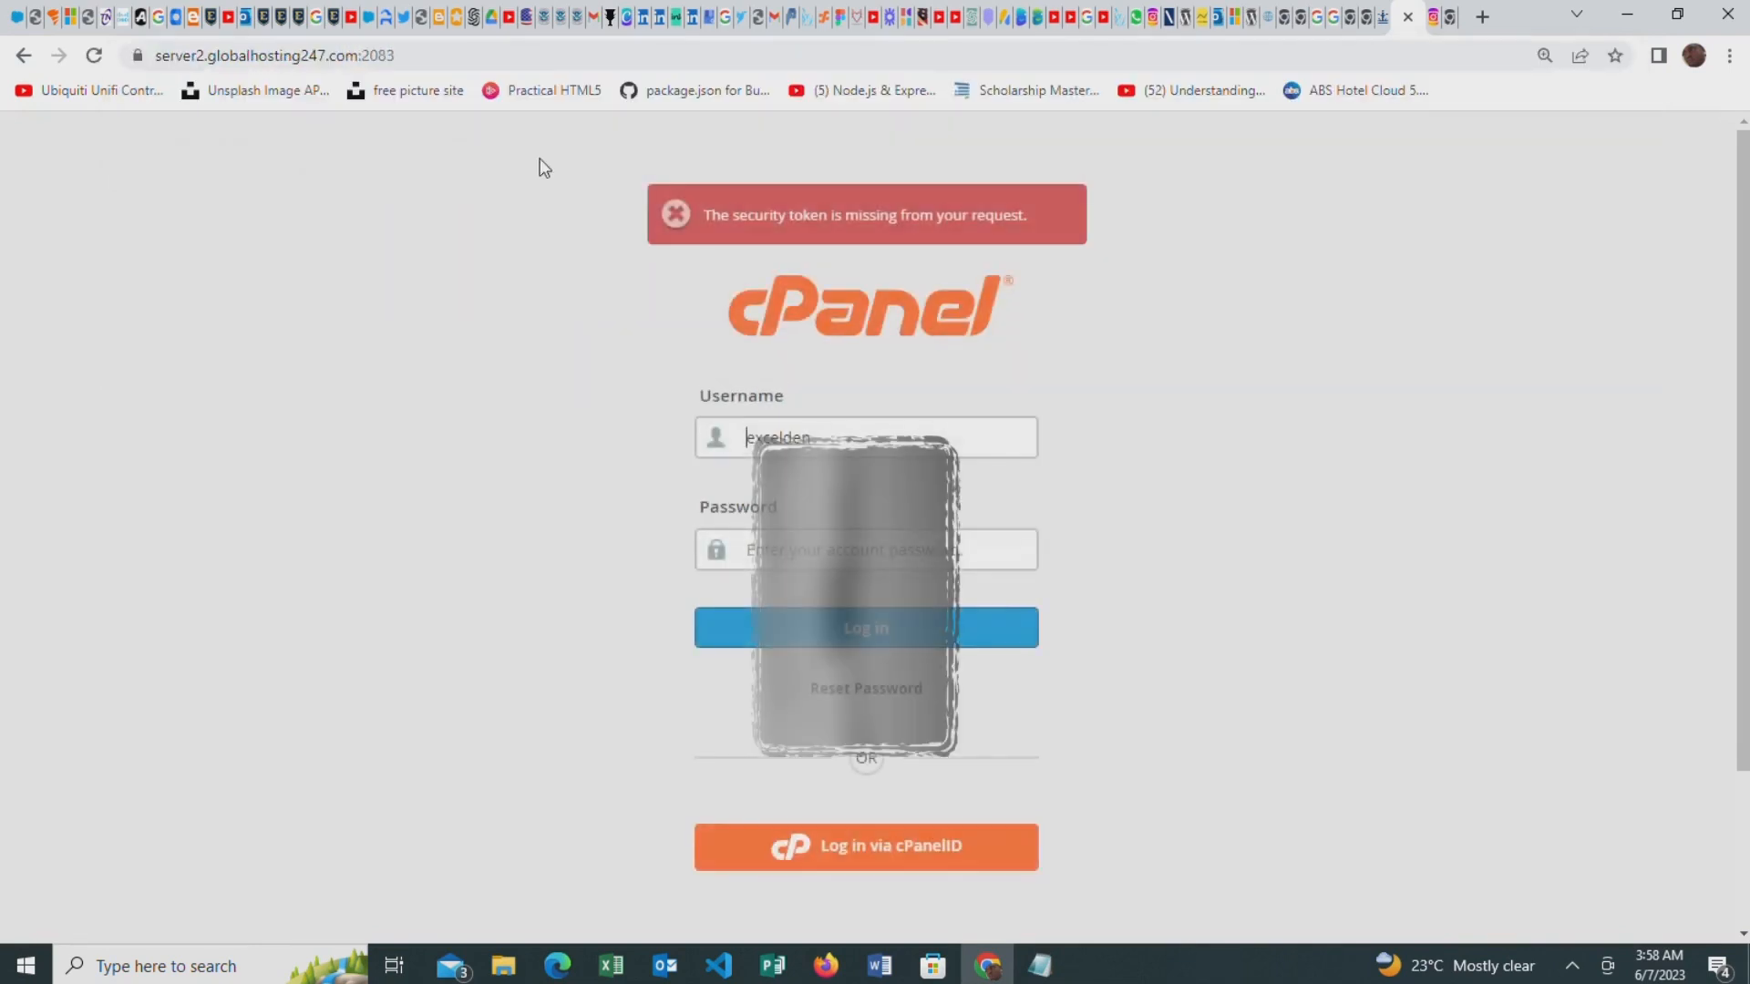
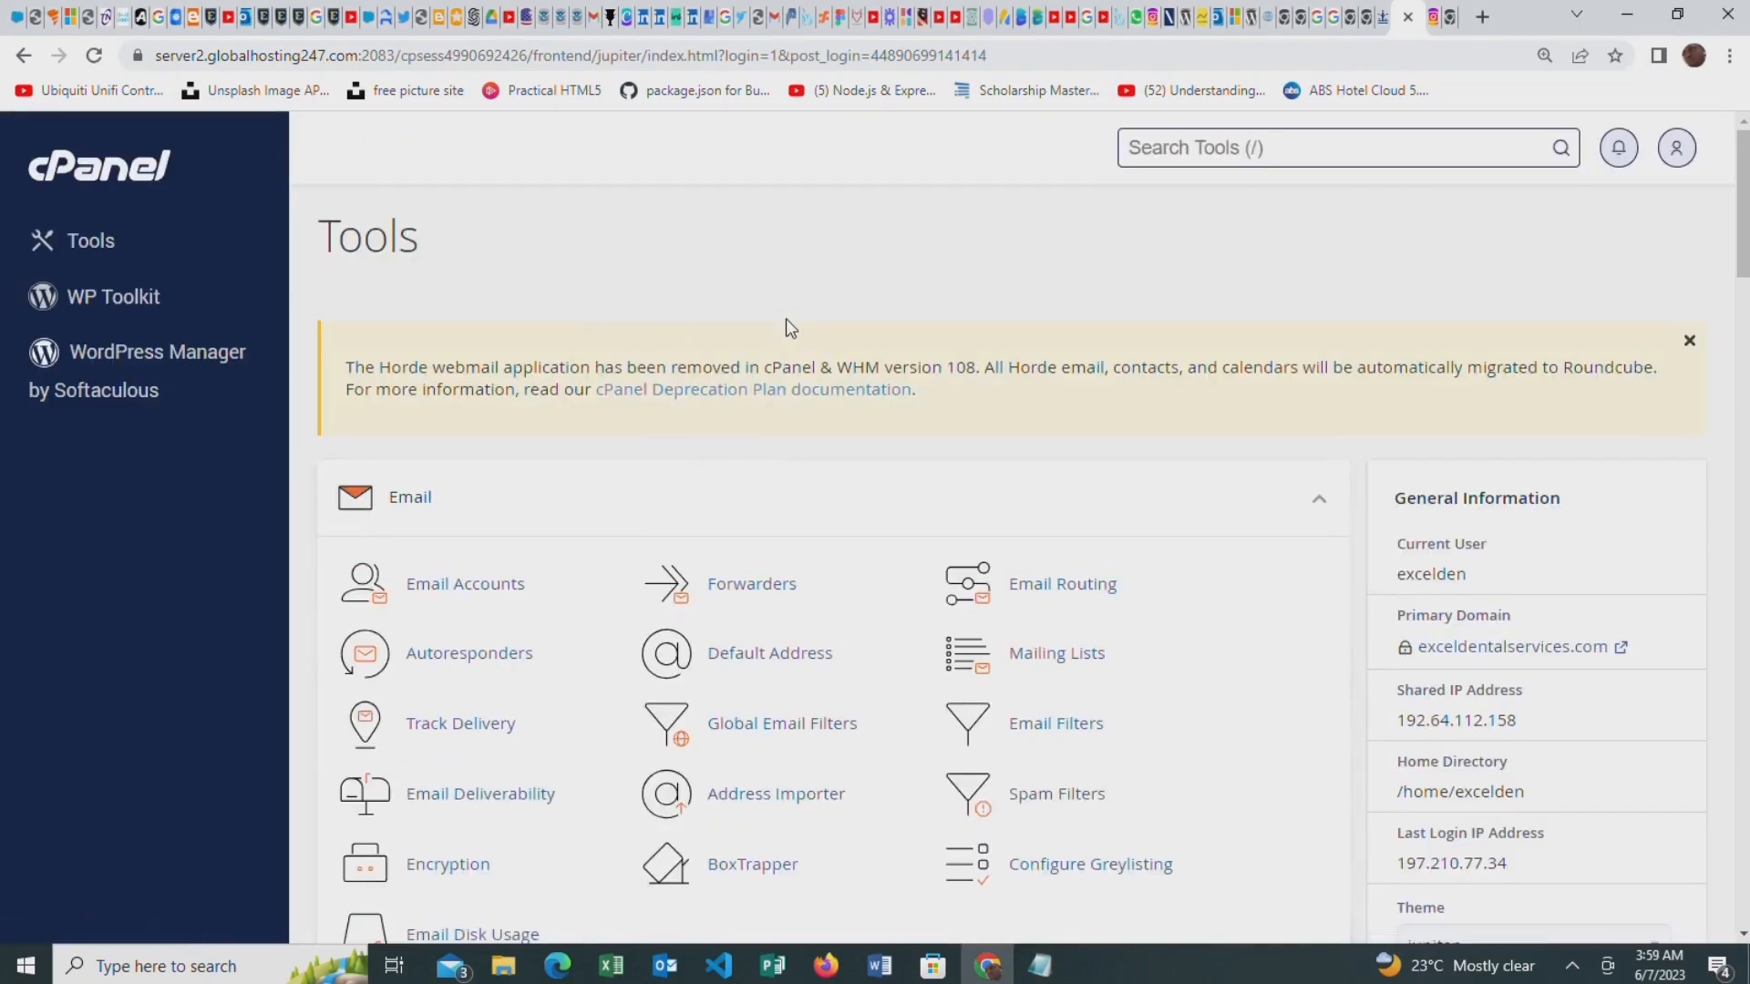
Open WordPress Manager by Softaculous from the Software section of the cPanel tools
scroll(801, 328, down, 14)
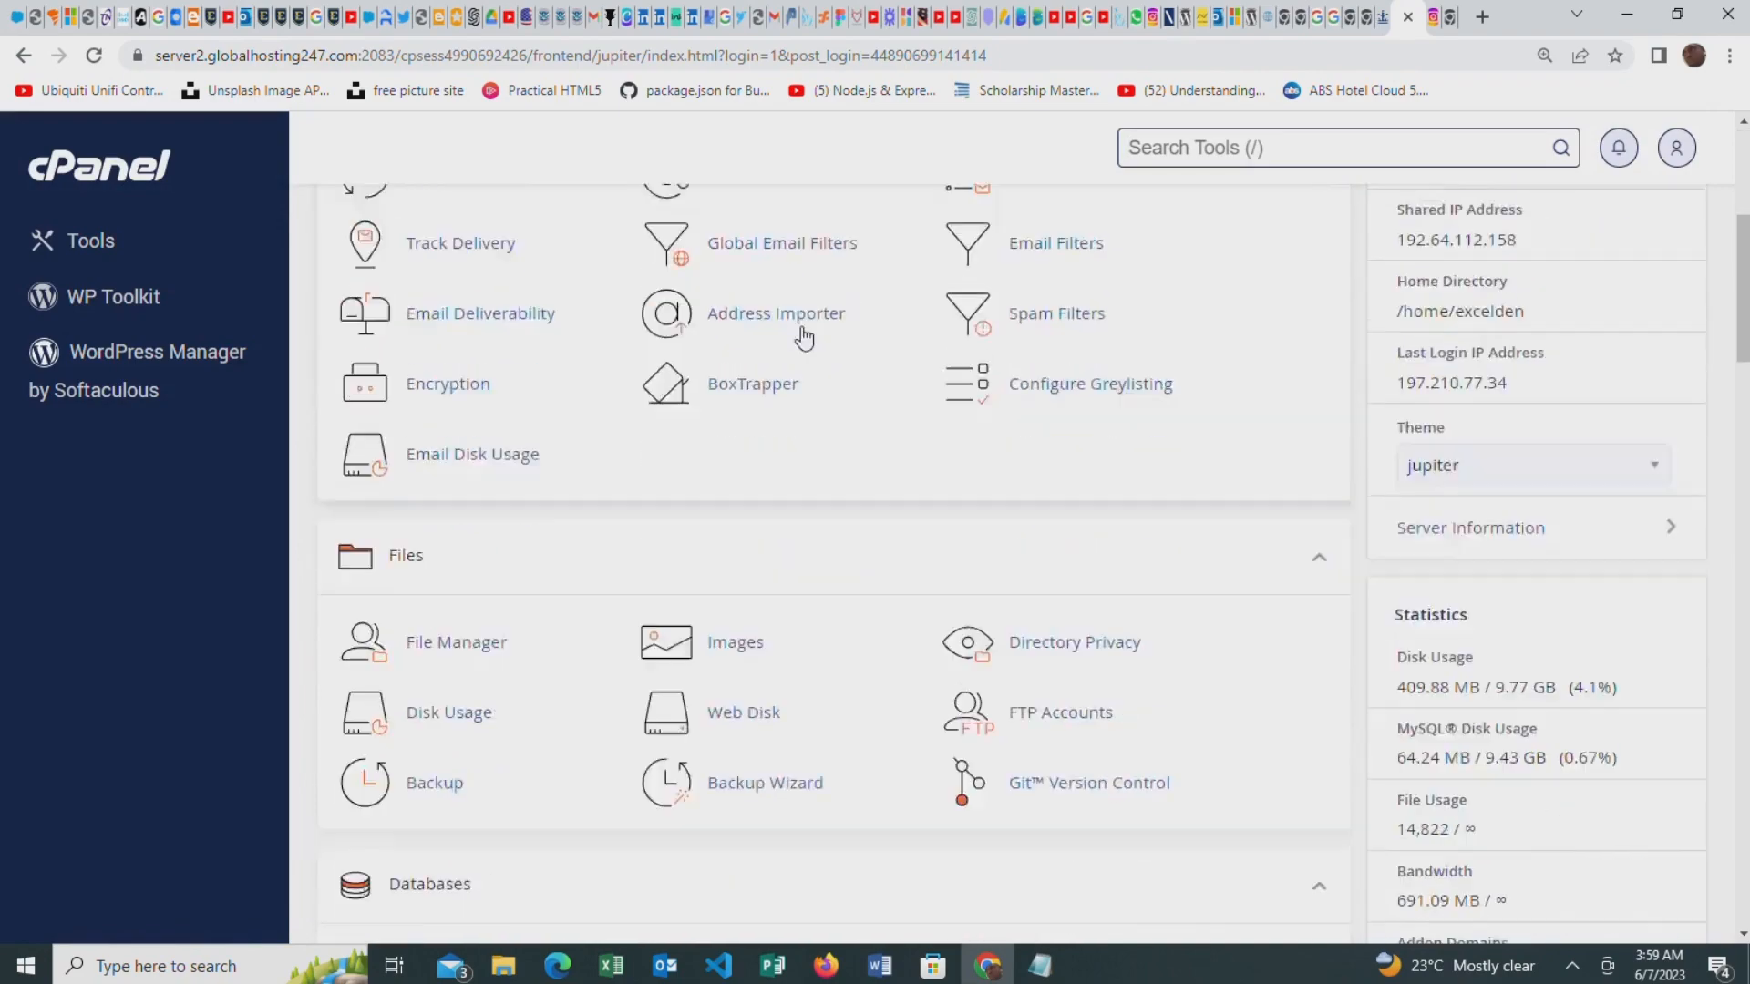
scroll(793, 381, down, 12)
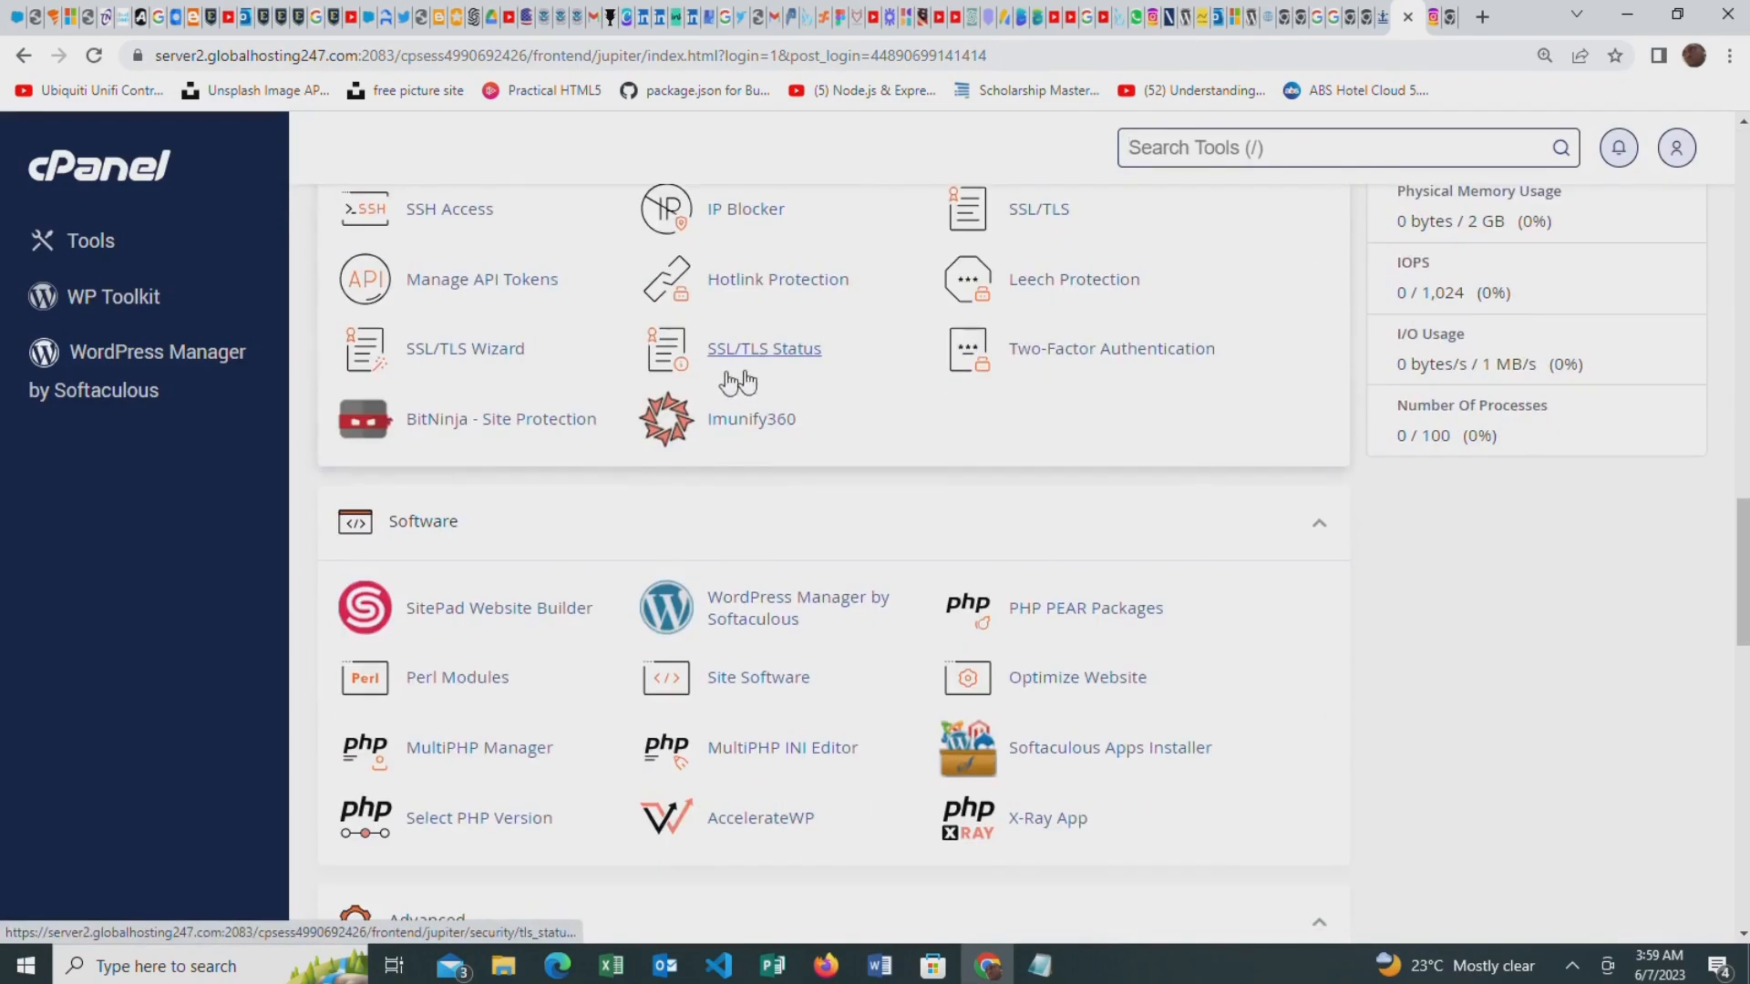
scroll(720, 410, up, 14)
scroll(700, 363, down, 20)
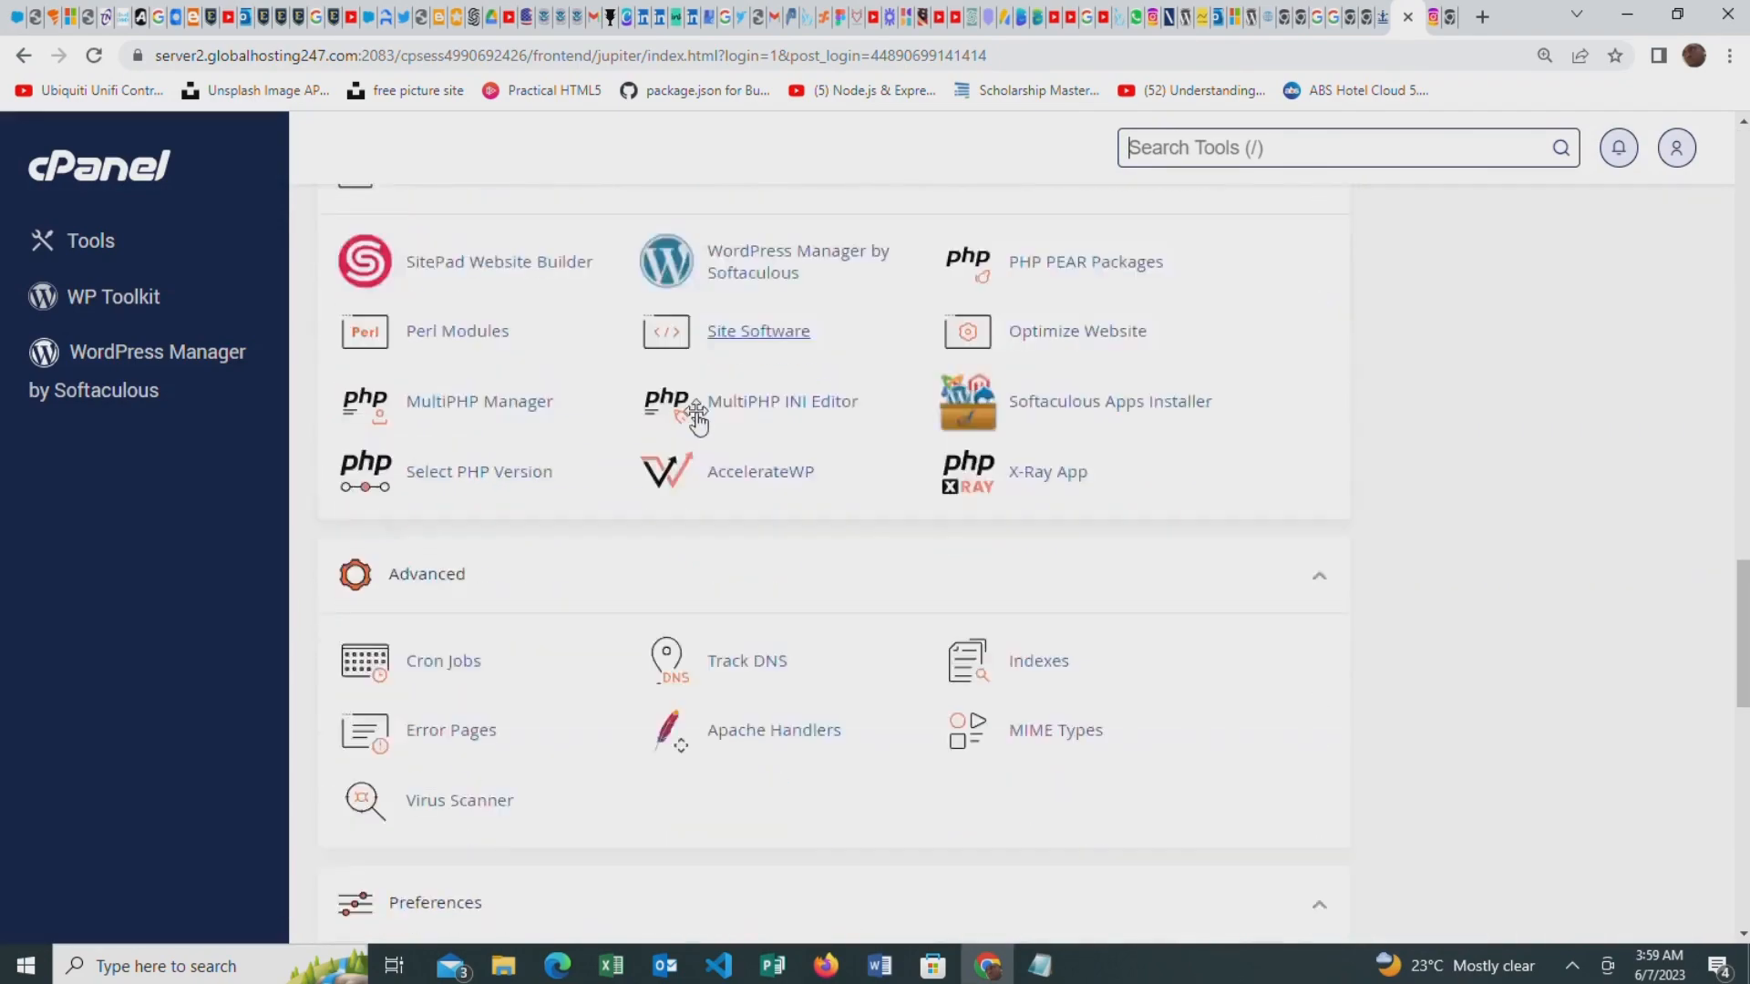
scroll(696, 418, up, 4)
scroll(703, 410, up, 1)
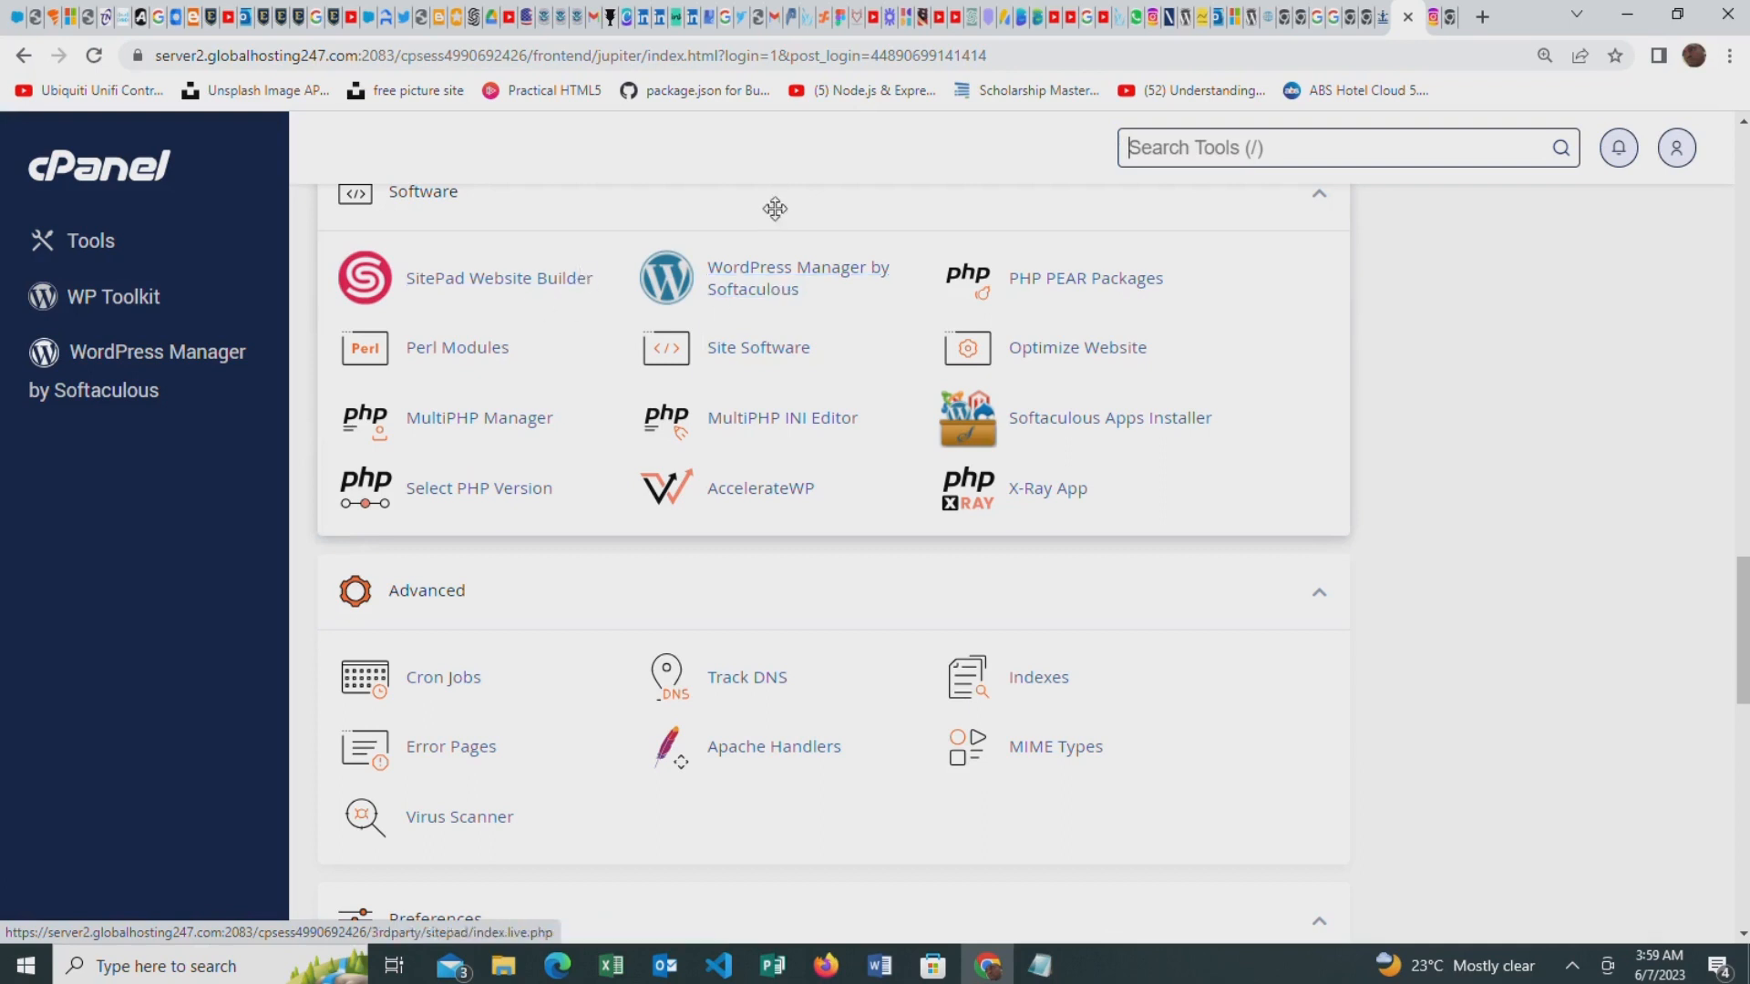
click(755, 276)
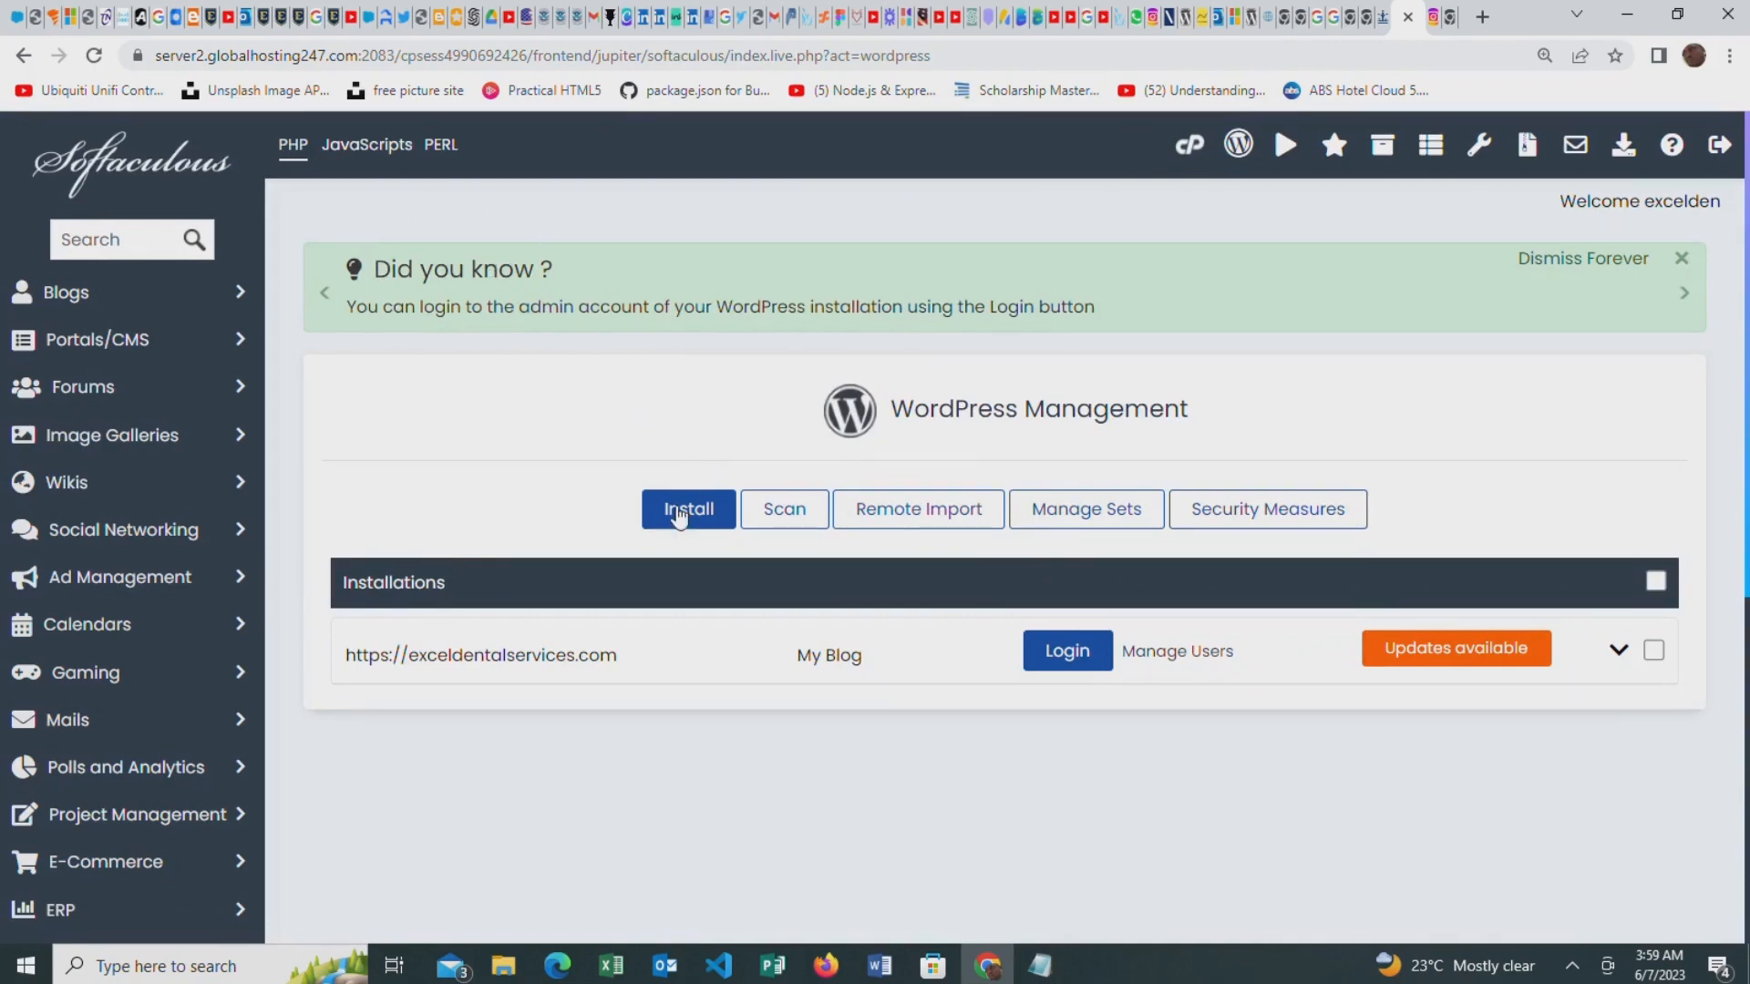
Look over the WordPress Management options and log in to the admin area of the exceldentalservices.com installation
key(ctrl+plus)
key(ctrl+plus)
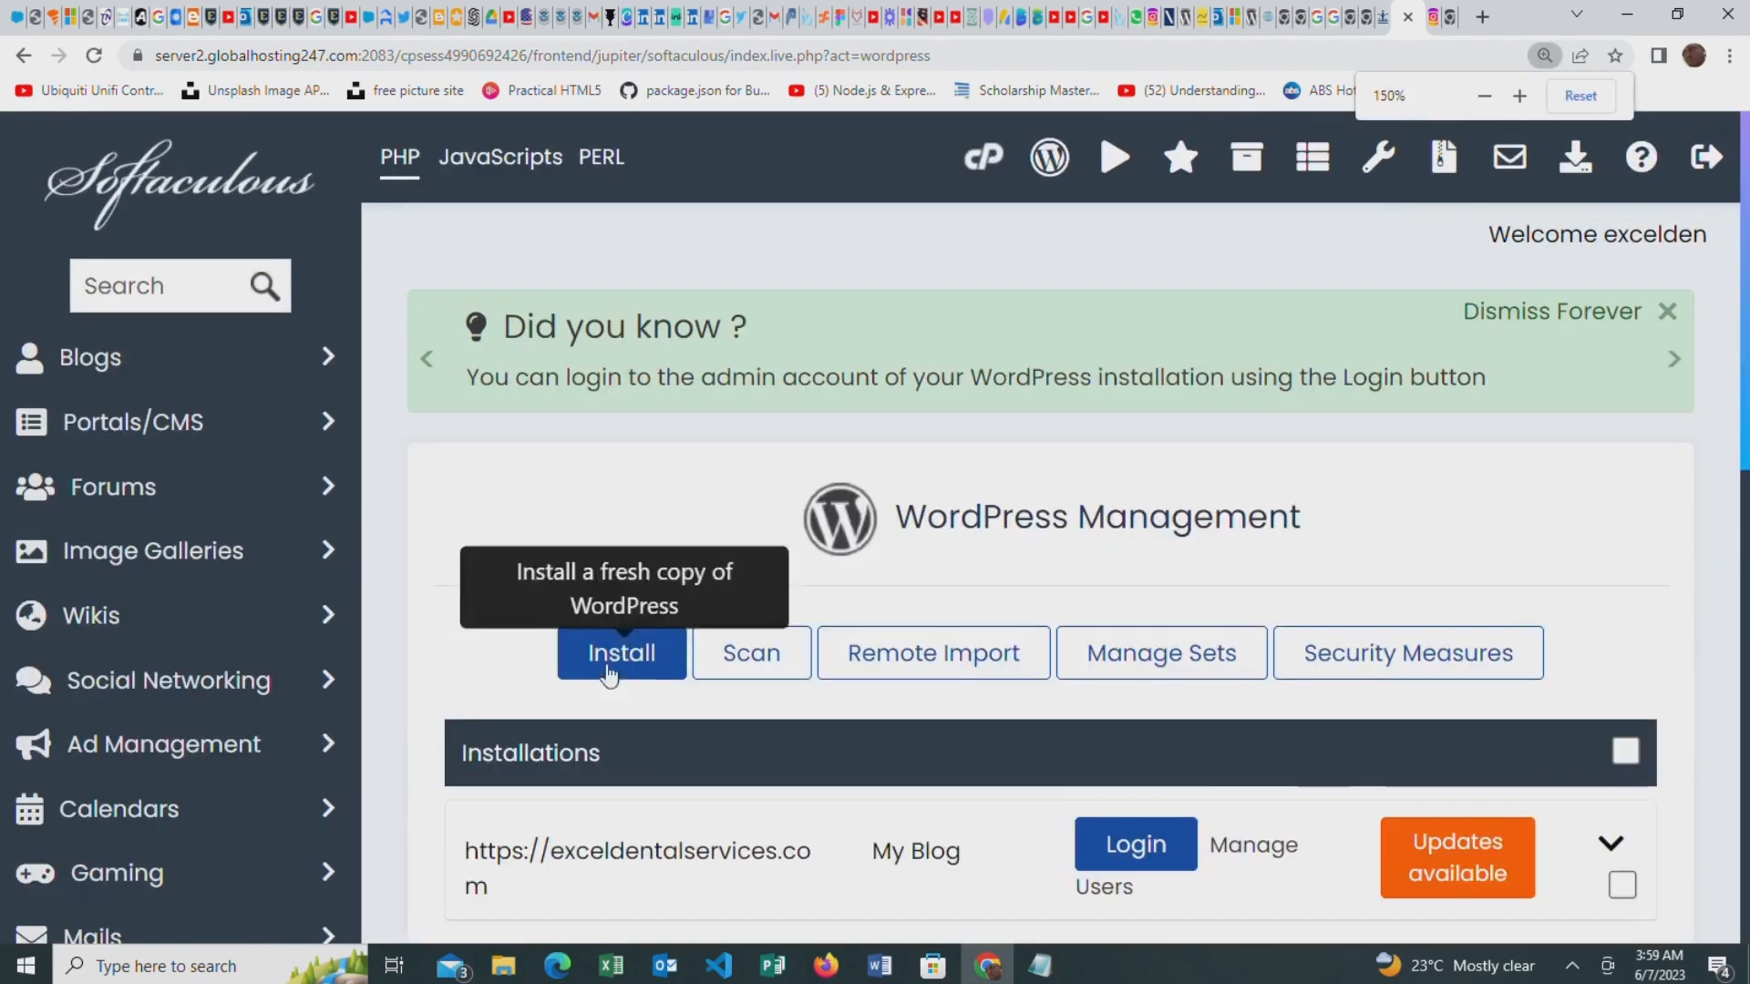
scroll(660, 574, down, 1)
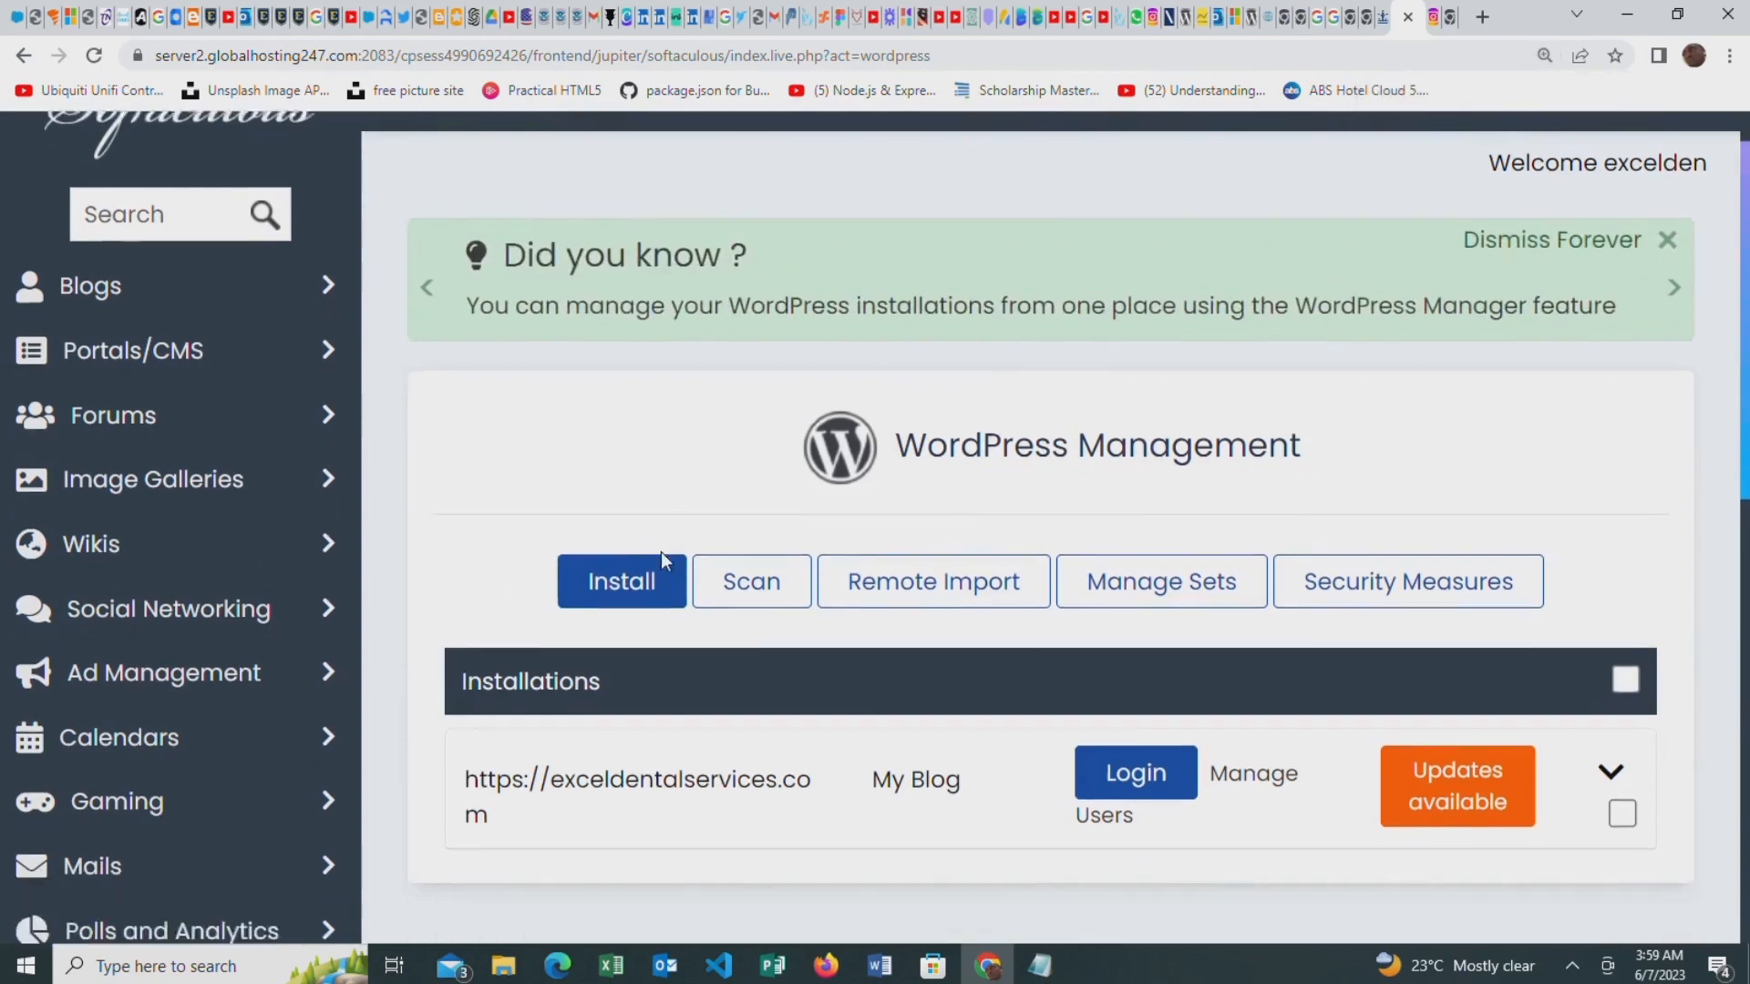
key(ctrl+minus)
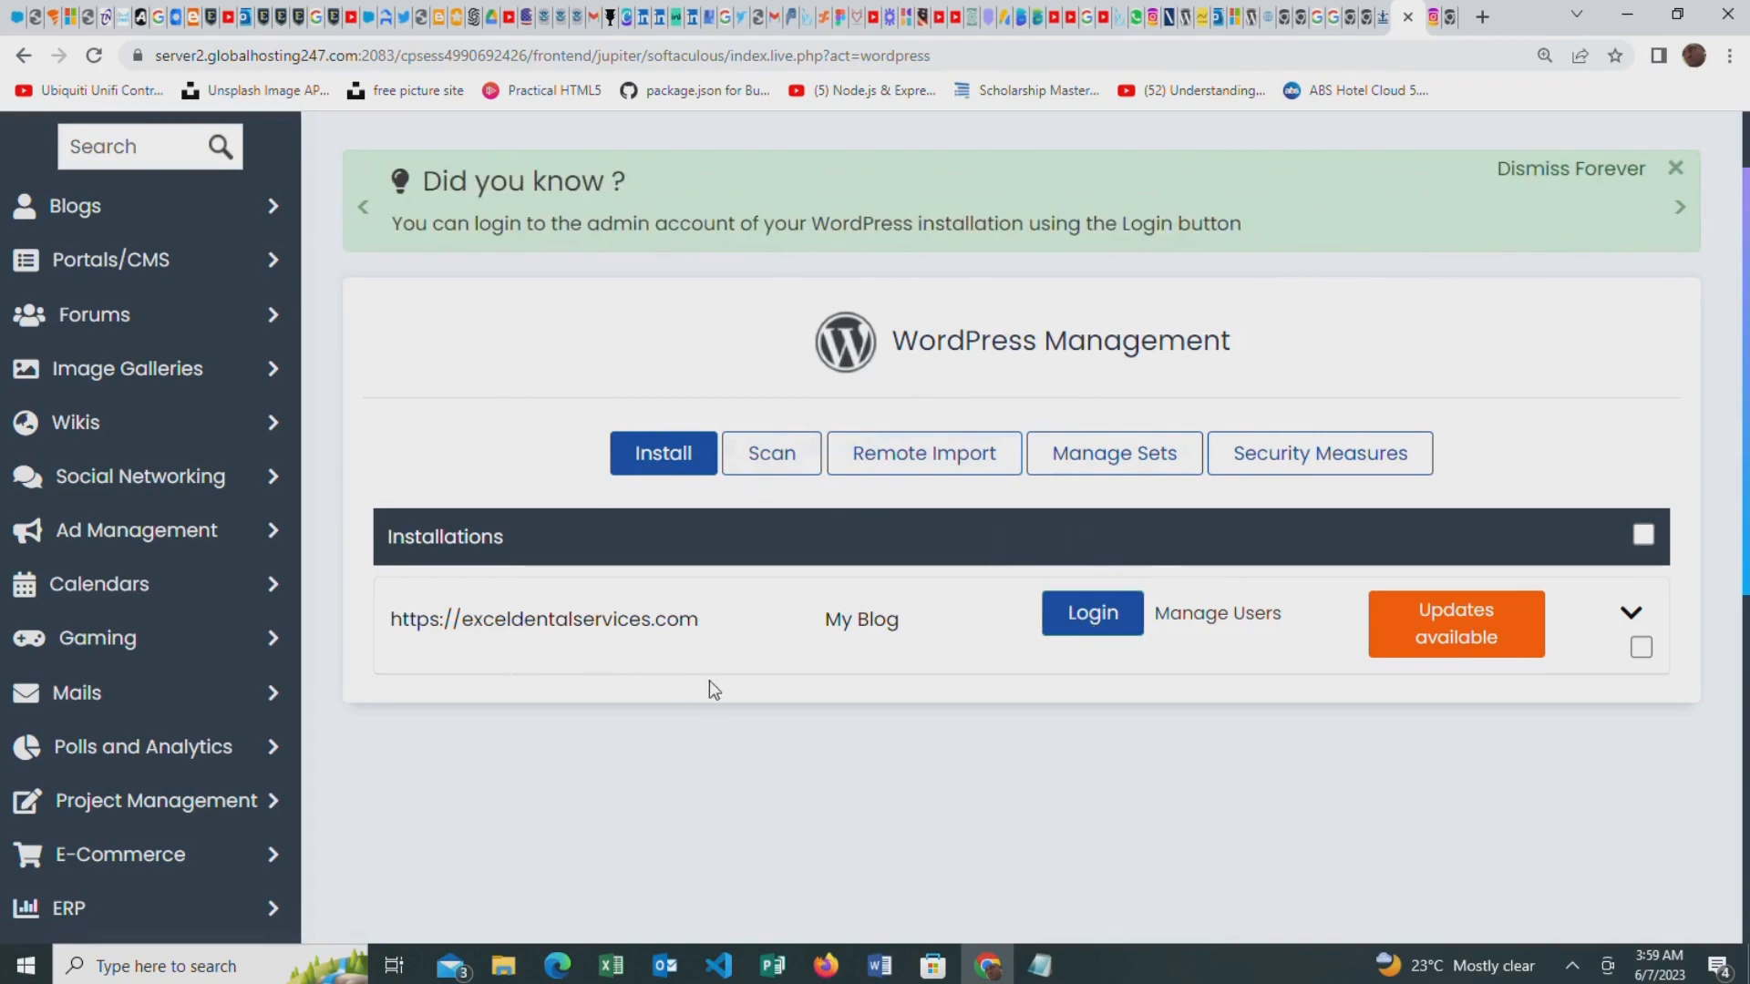
click(1104, 621)
scroll(525, 450, down, 4)
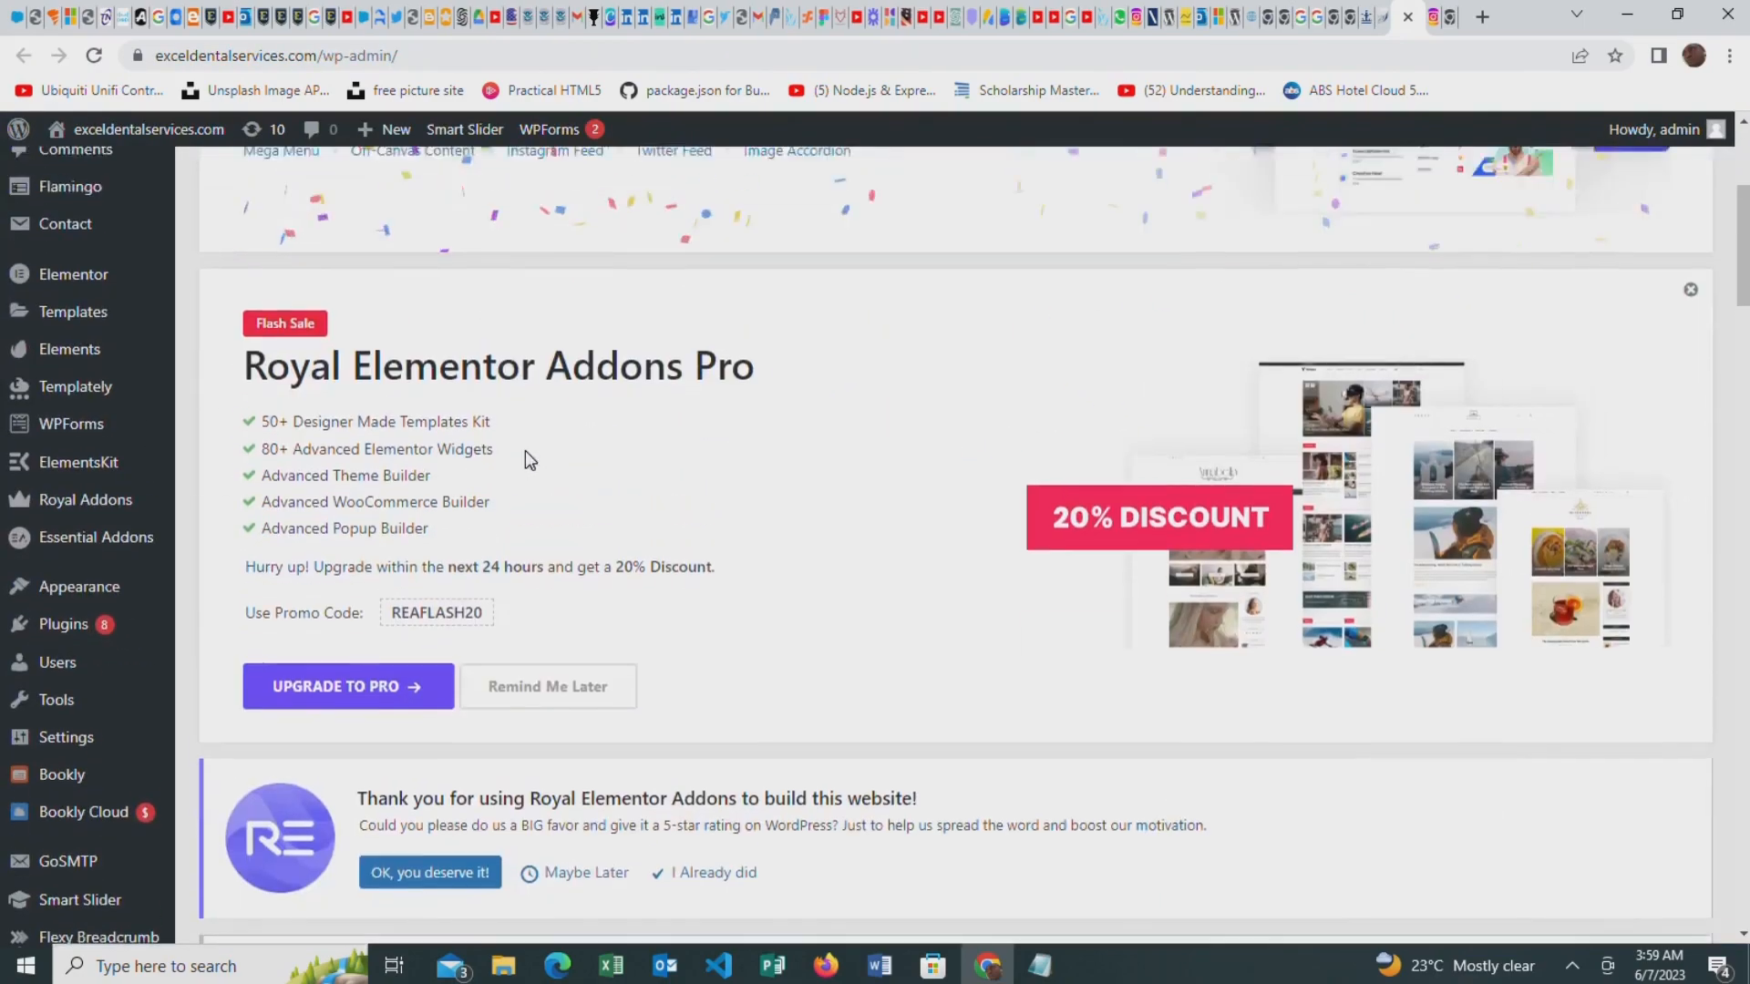
scroll(525, 450, up, 3)
Examine the WordPress dashboard of the IT is Simple site, including its welcome section, site health, quick draft and news boxes
scroll(988, 507, down, 5)
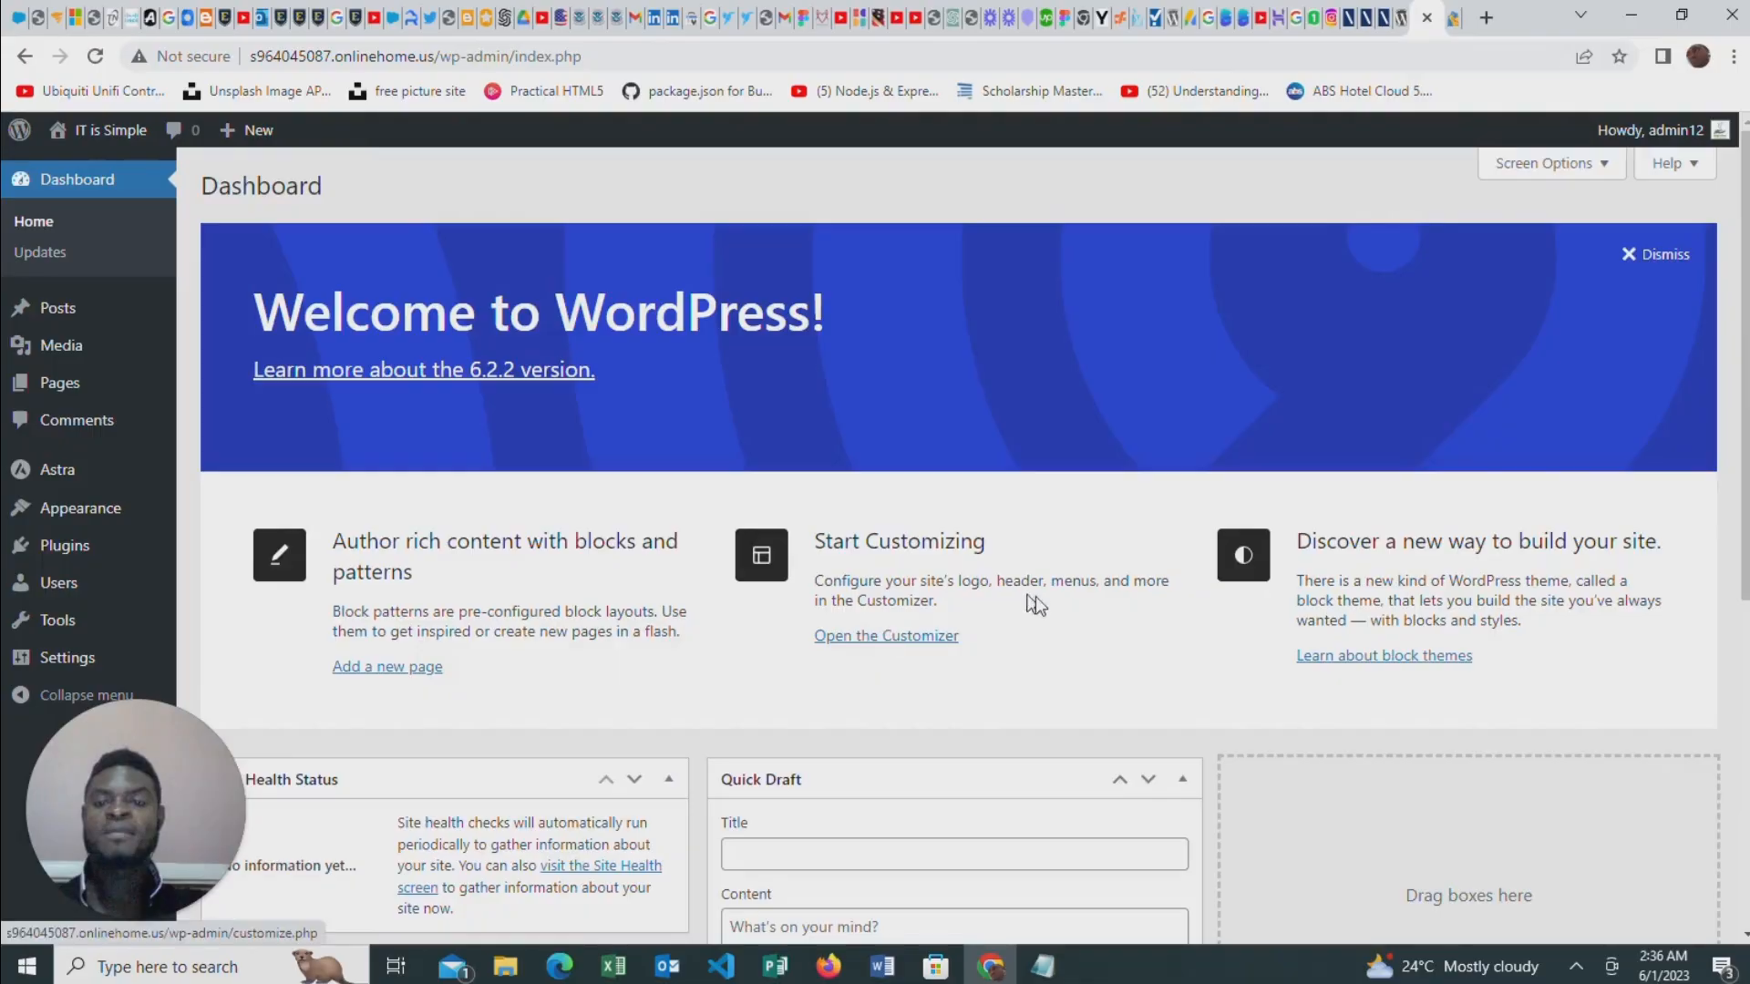
scroll(1156, 620, down, 4)
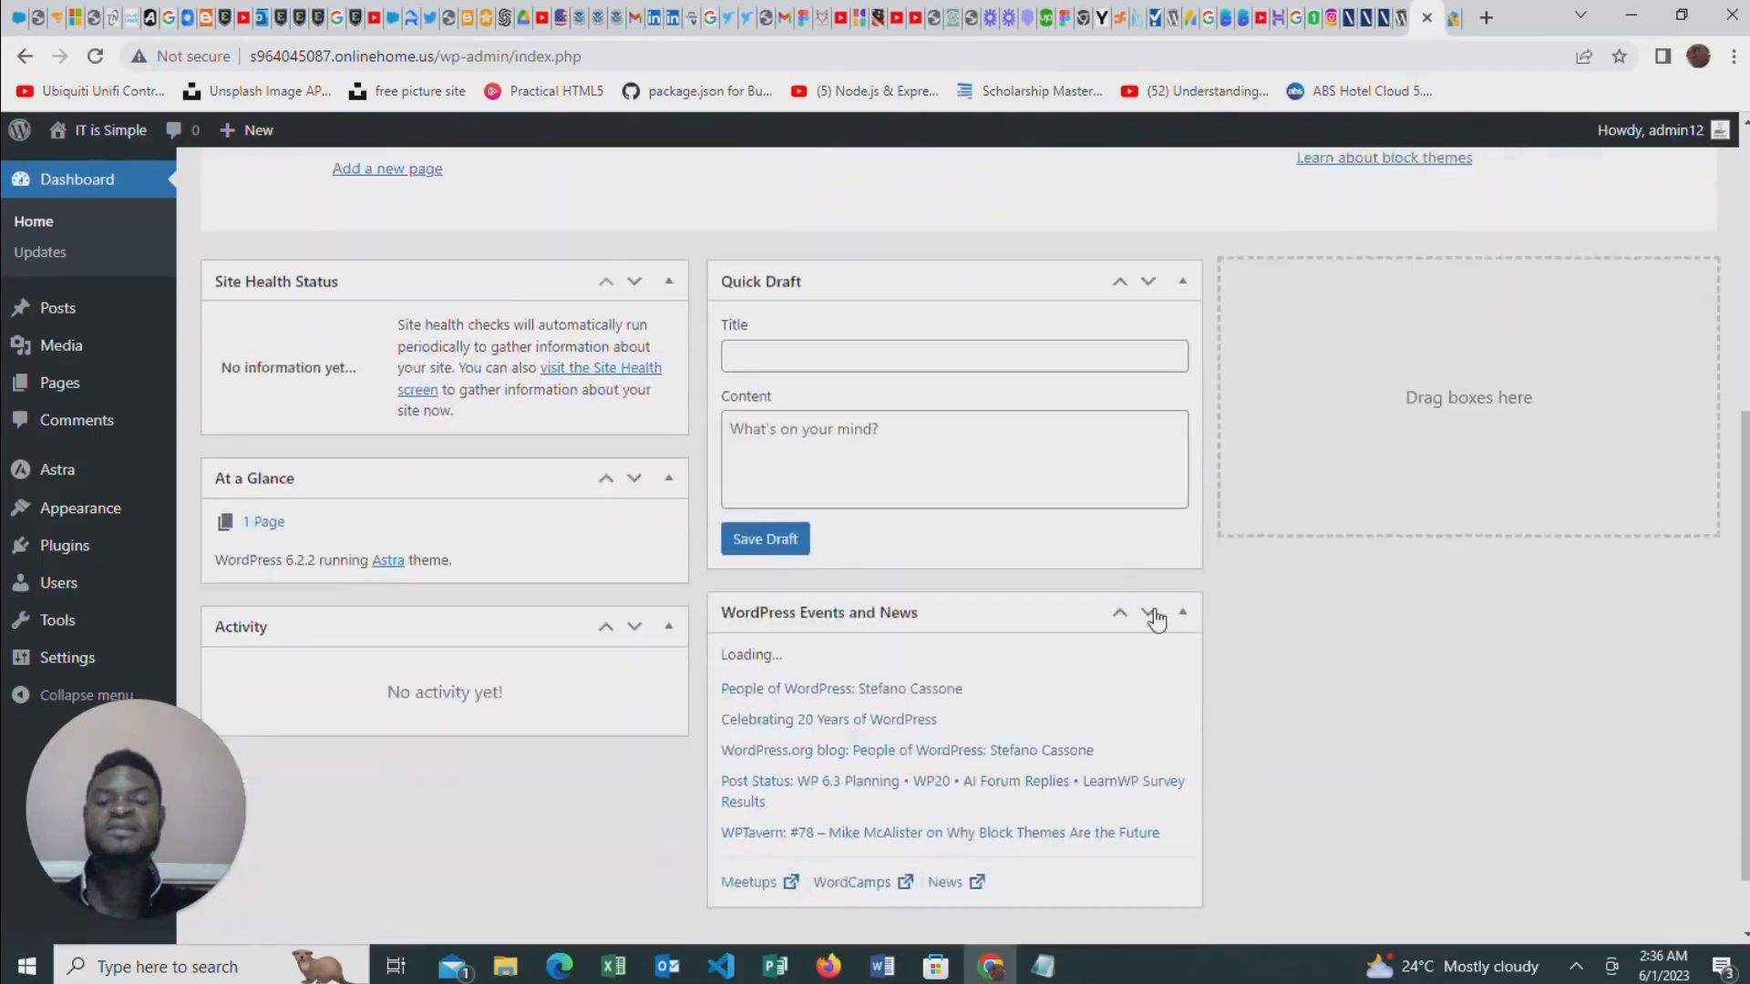
scroll(1156, 619, up, 5)
scroll(1212, 583, down, 6)
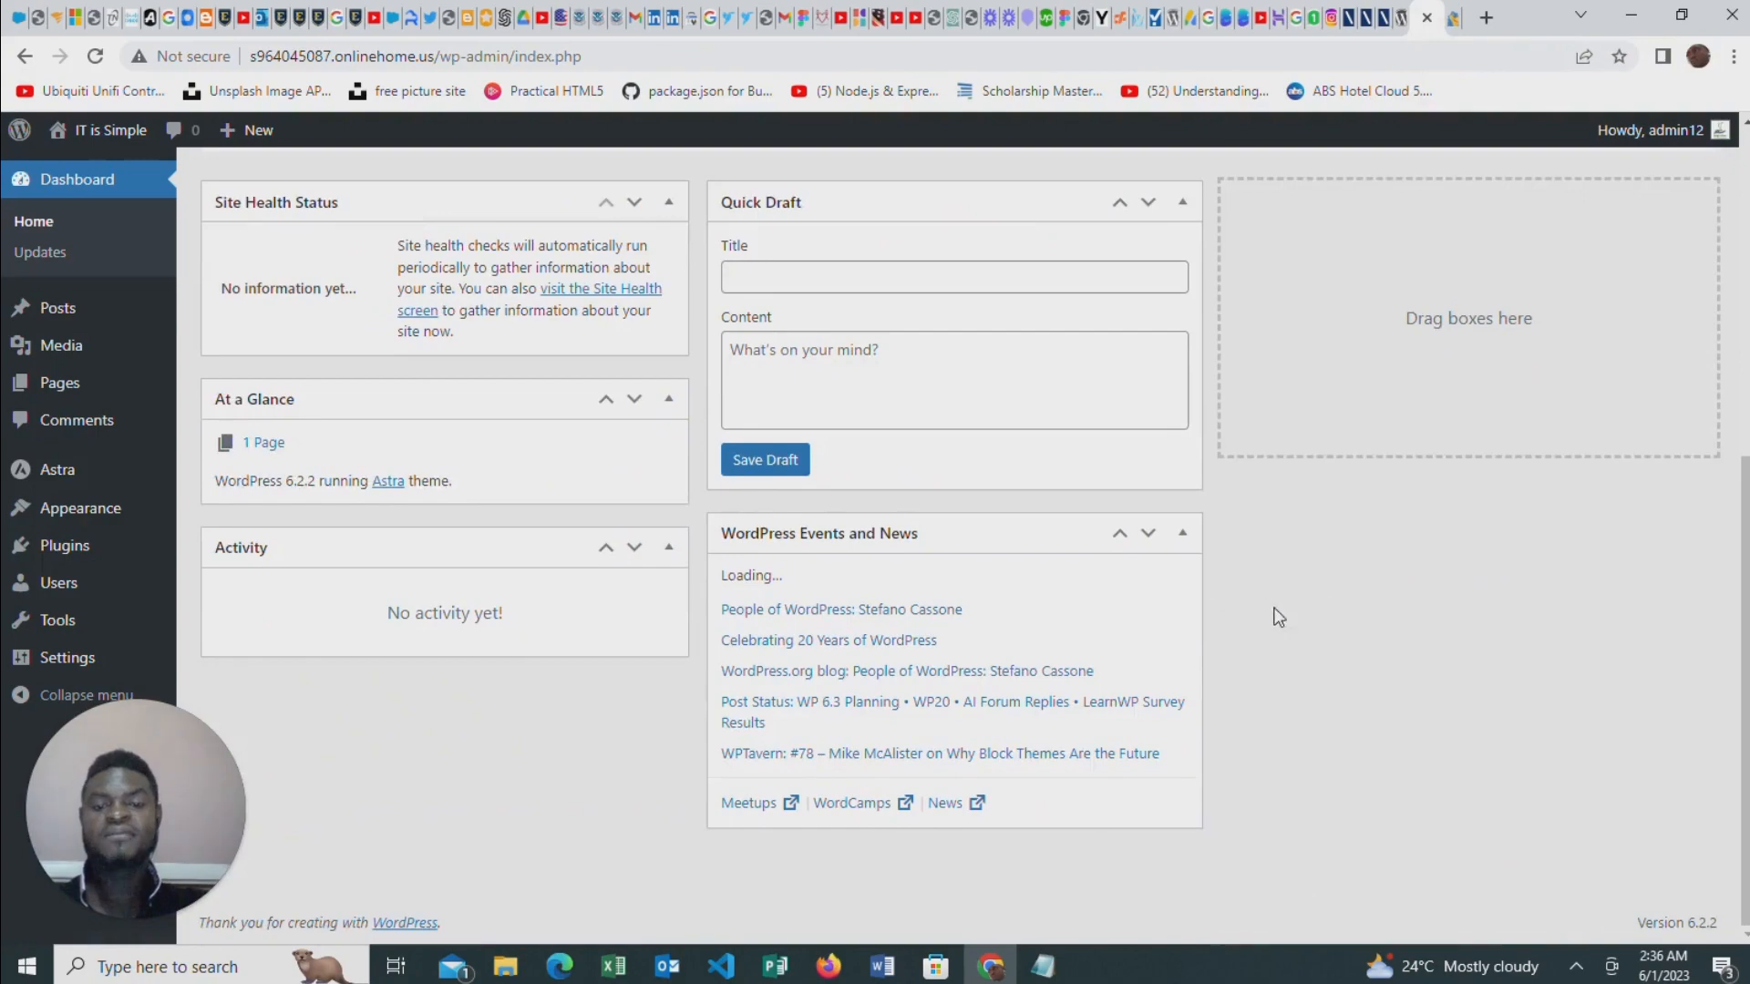
scroll(943, 607, up, 5)
scroll(944, 621, down, 5)
scroll(972, 627, up, 5)
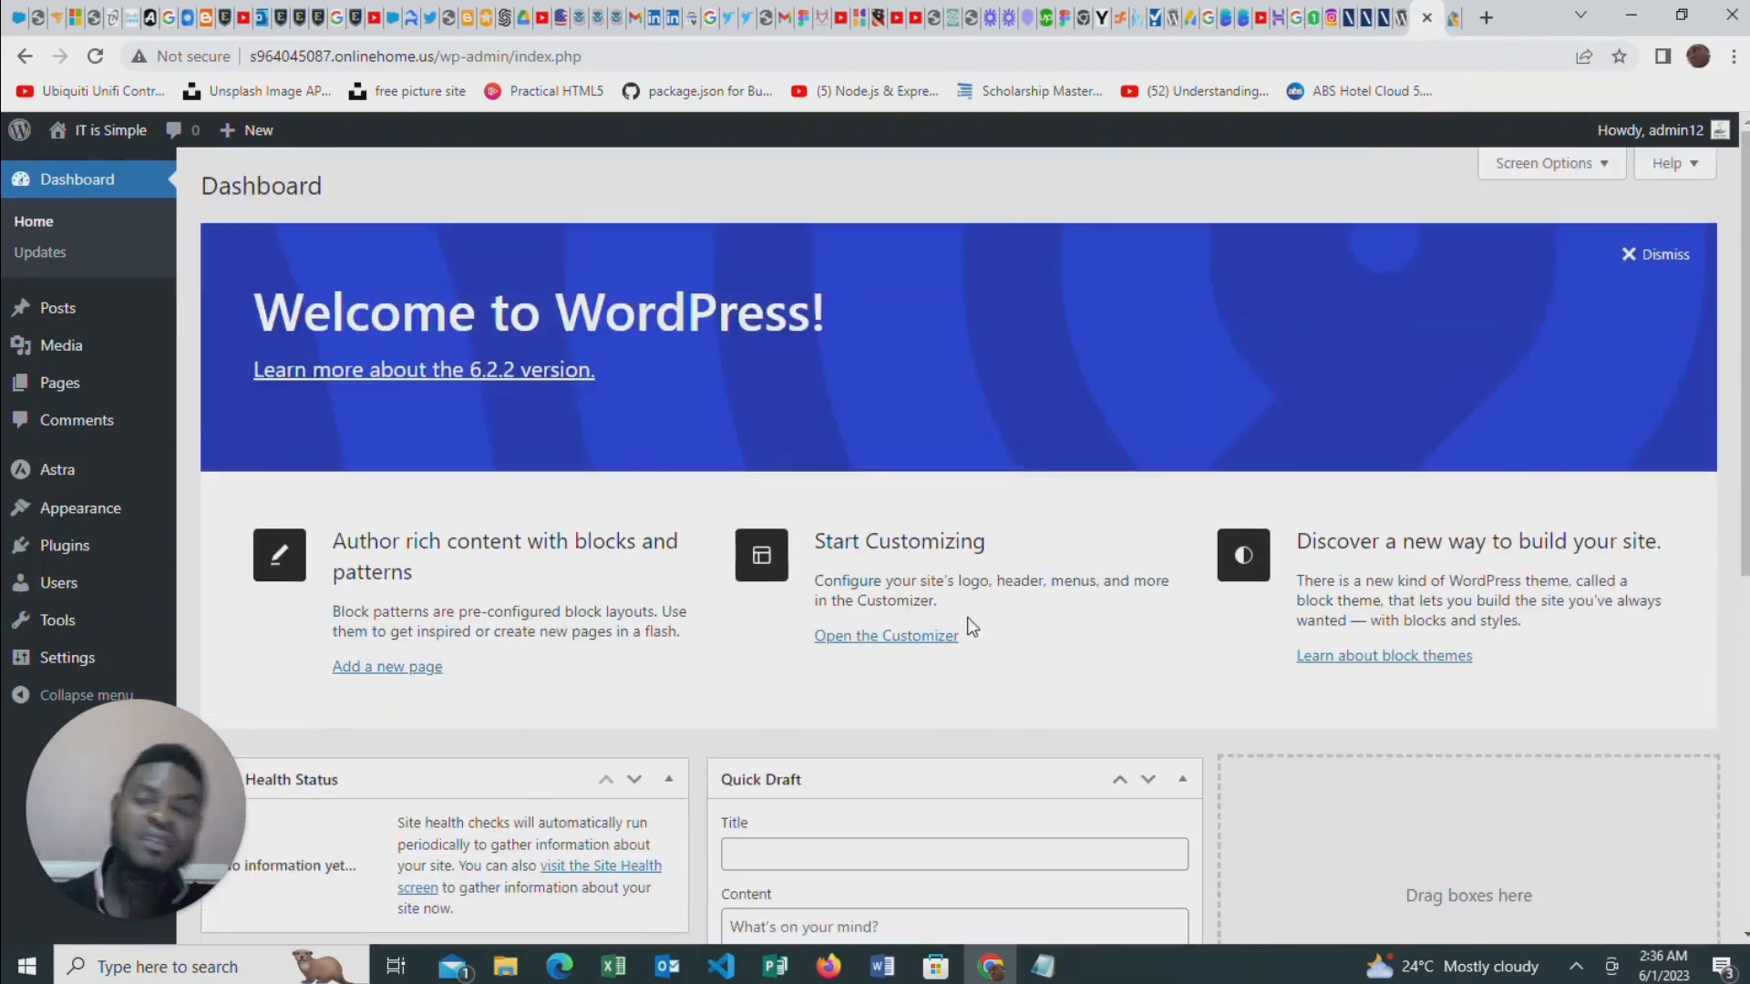
scroll(887, 581, down, 6)
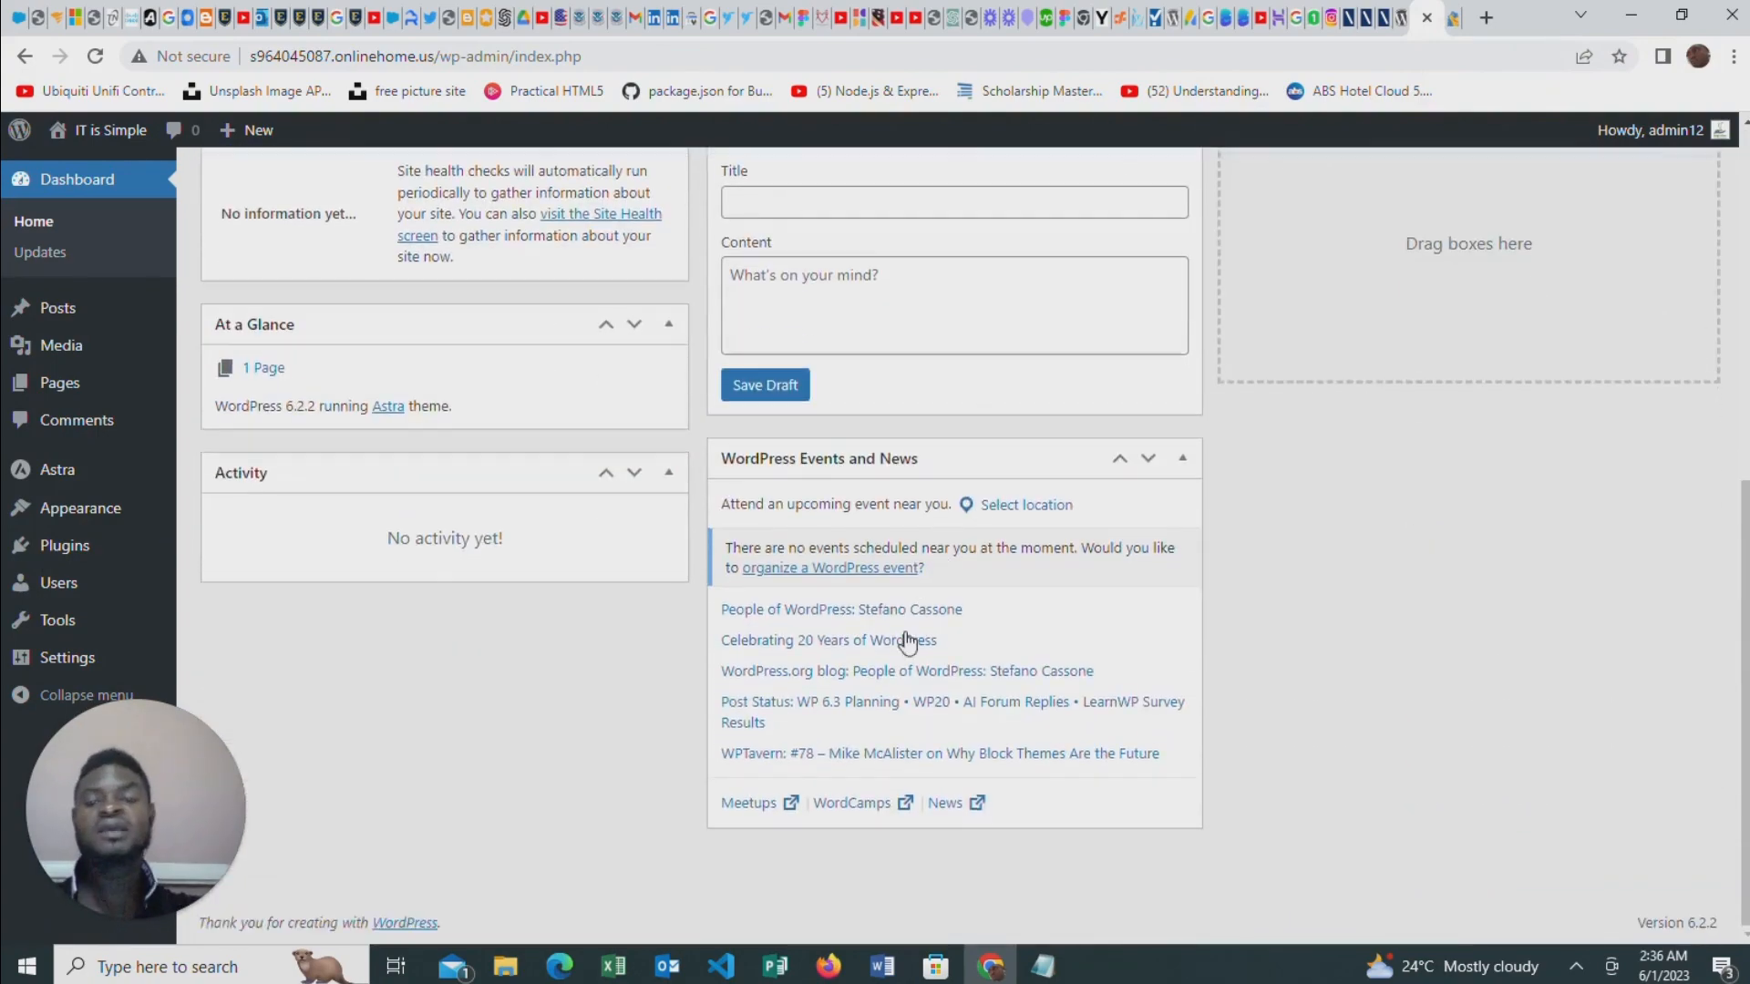
scroll(468, 592, up, 6)
scroll(817, 451, down, 3)
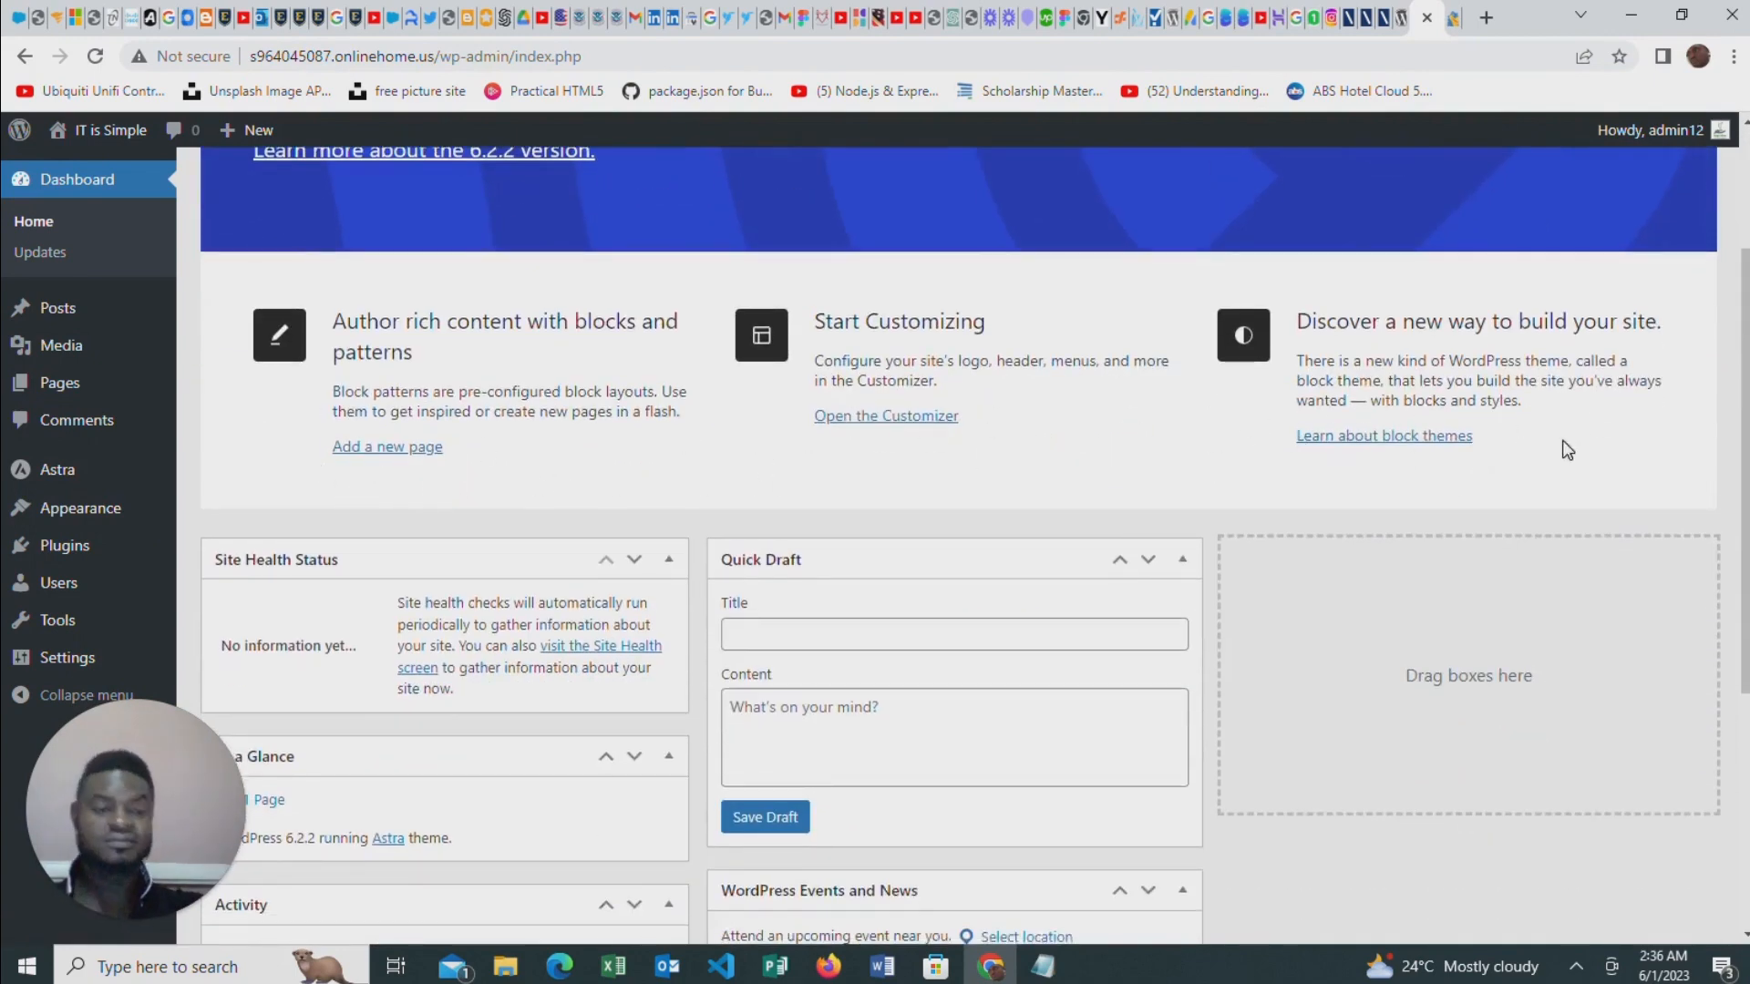
scroll(824, 529, down, 2)
scroll(815, 499, down, 1)
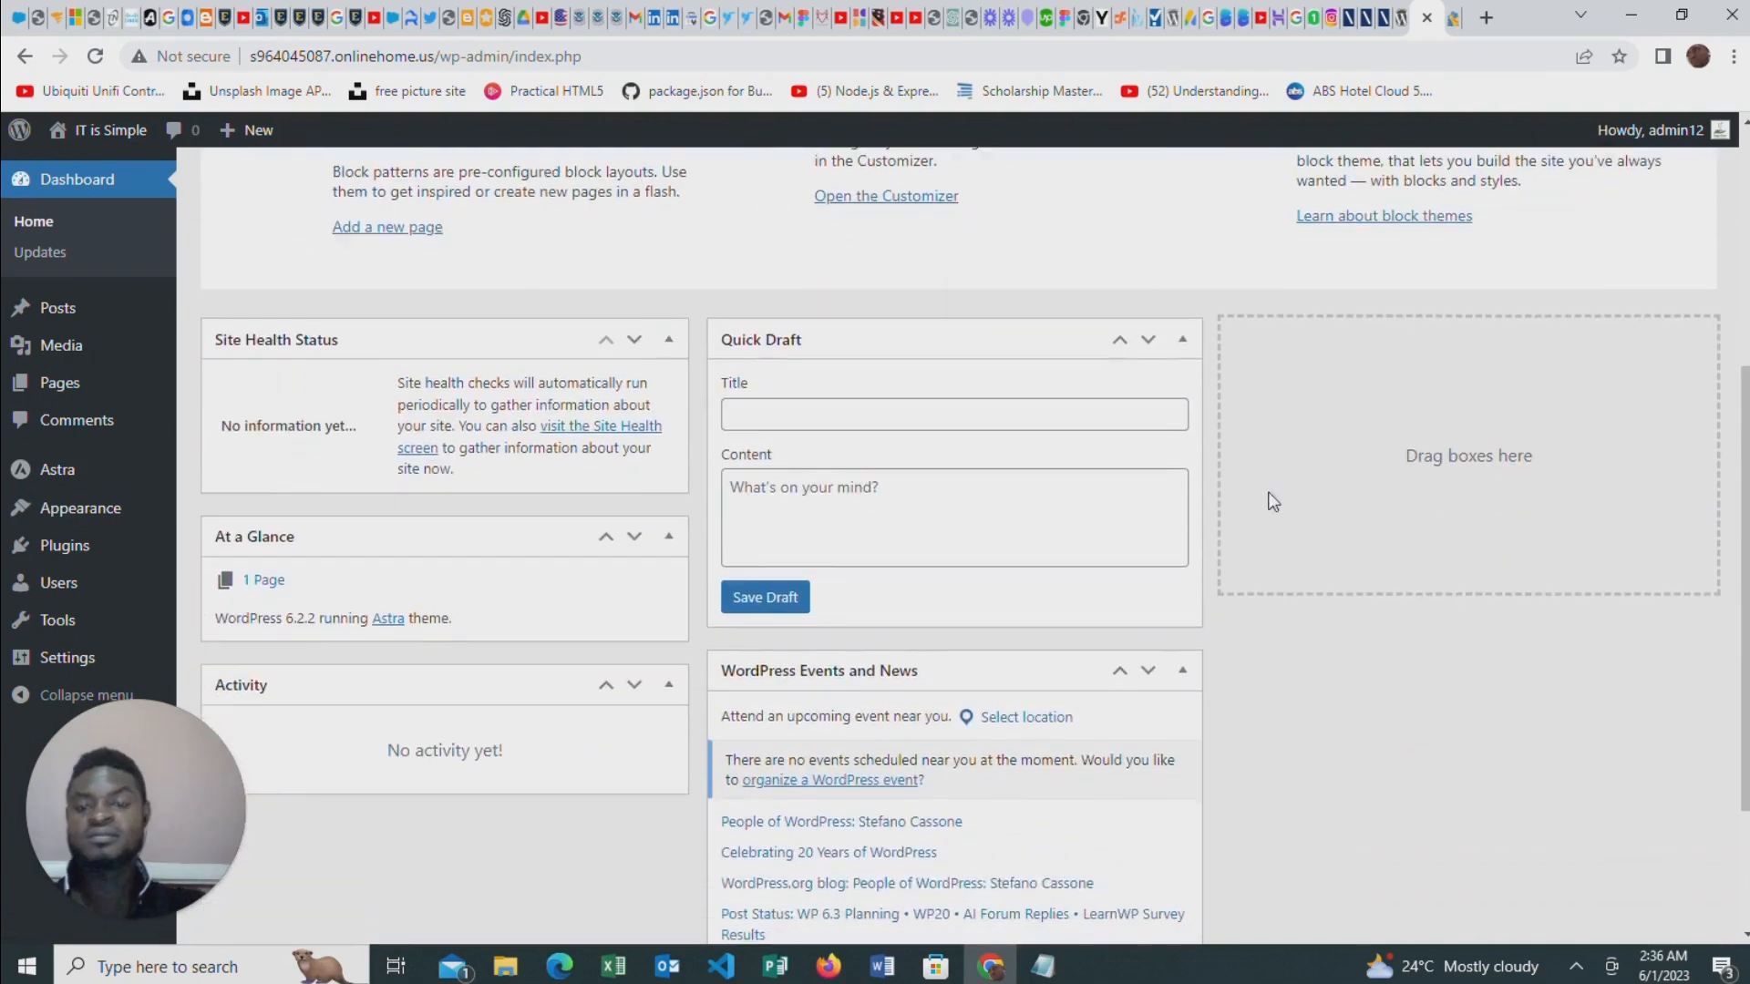
scroll(820, 456, up, 4)
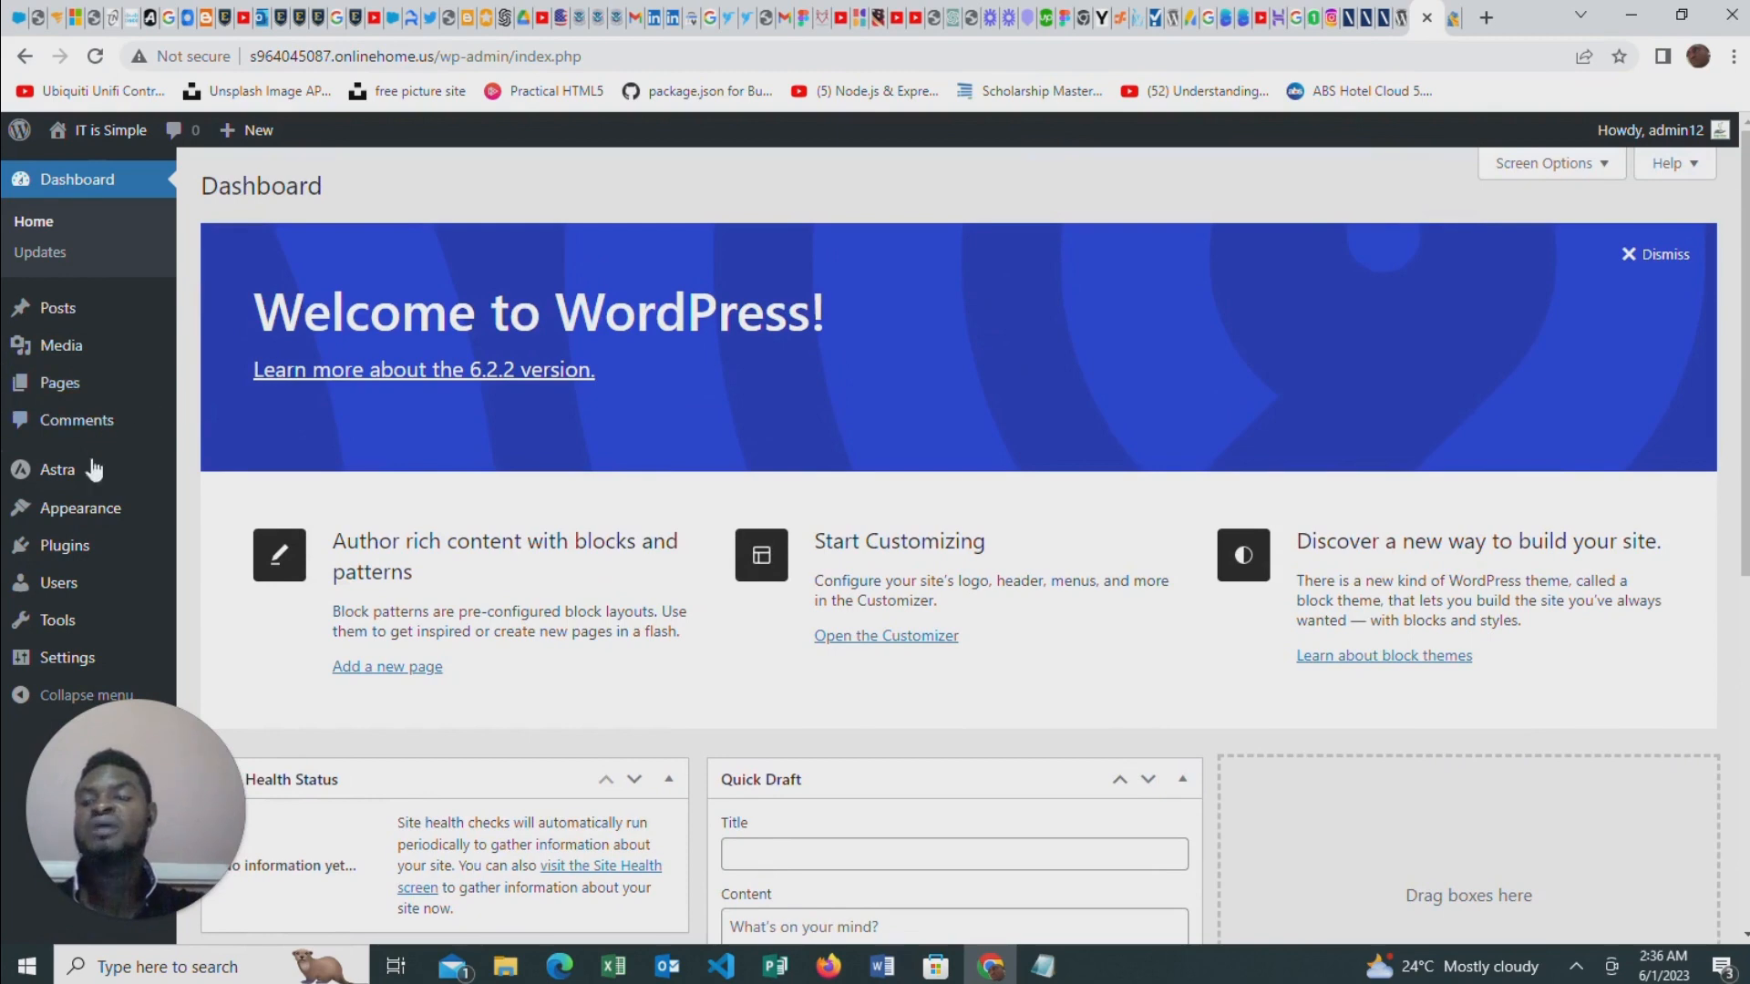
Open the site's installed themes and review the available ones
mouse_move(82, 511)
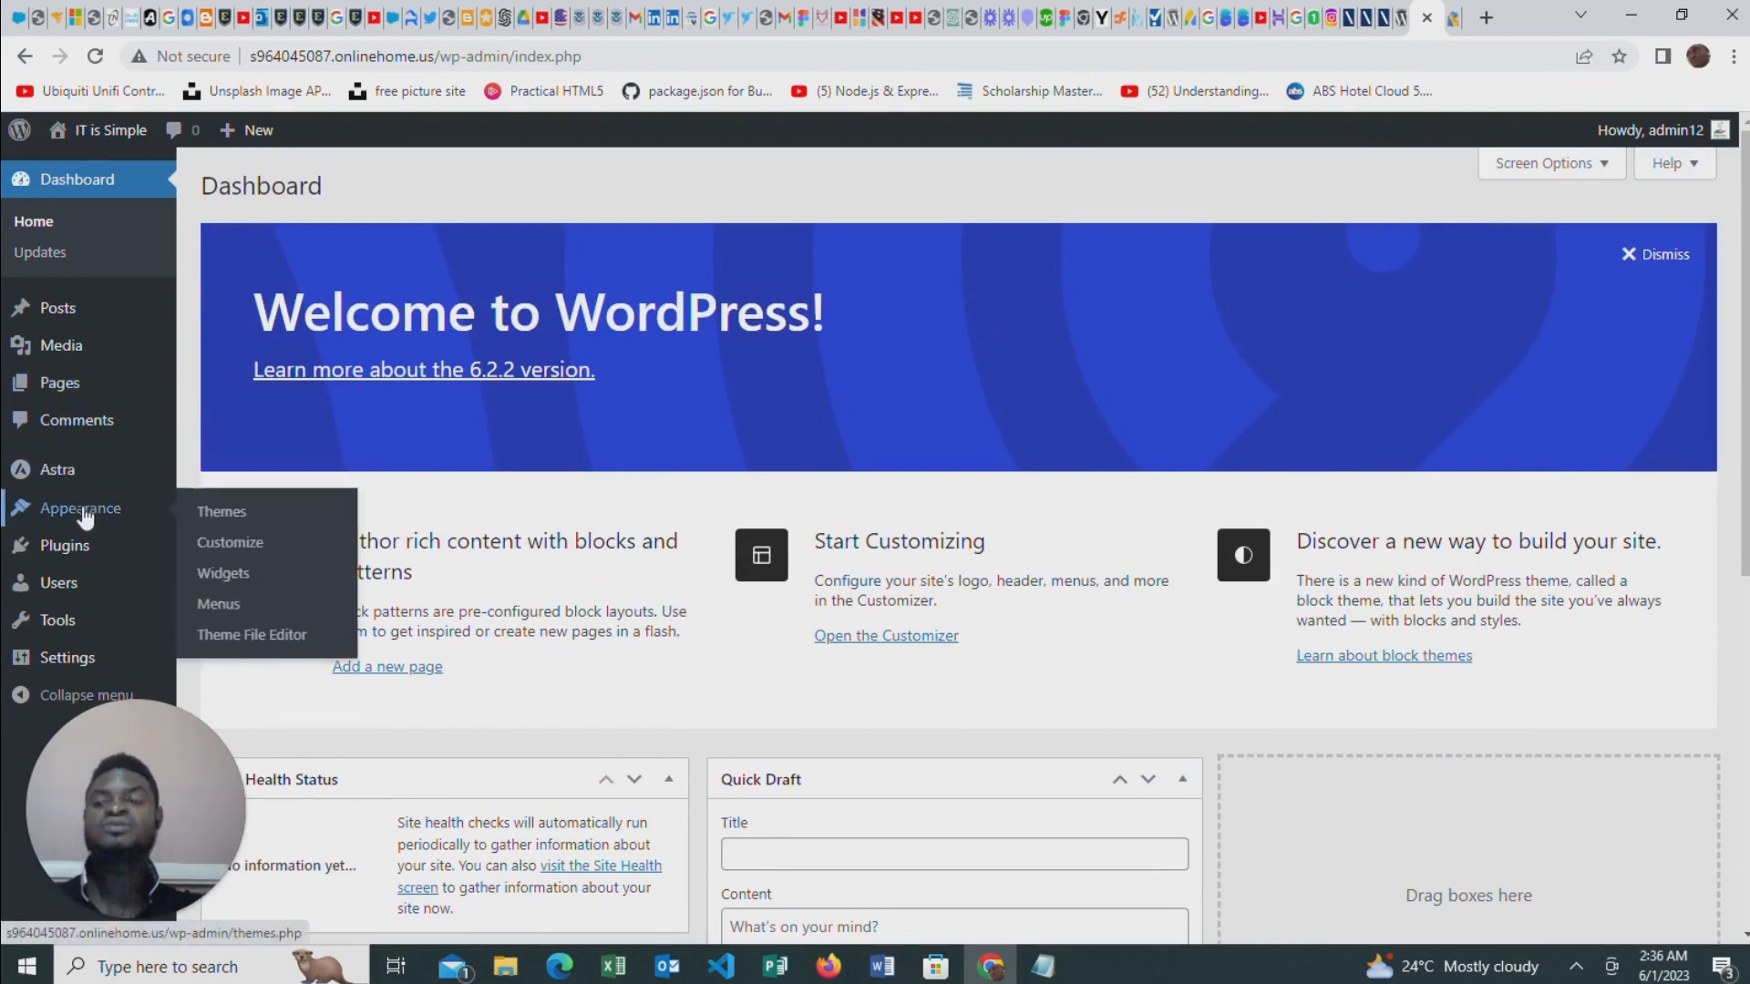
click(223, 512)
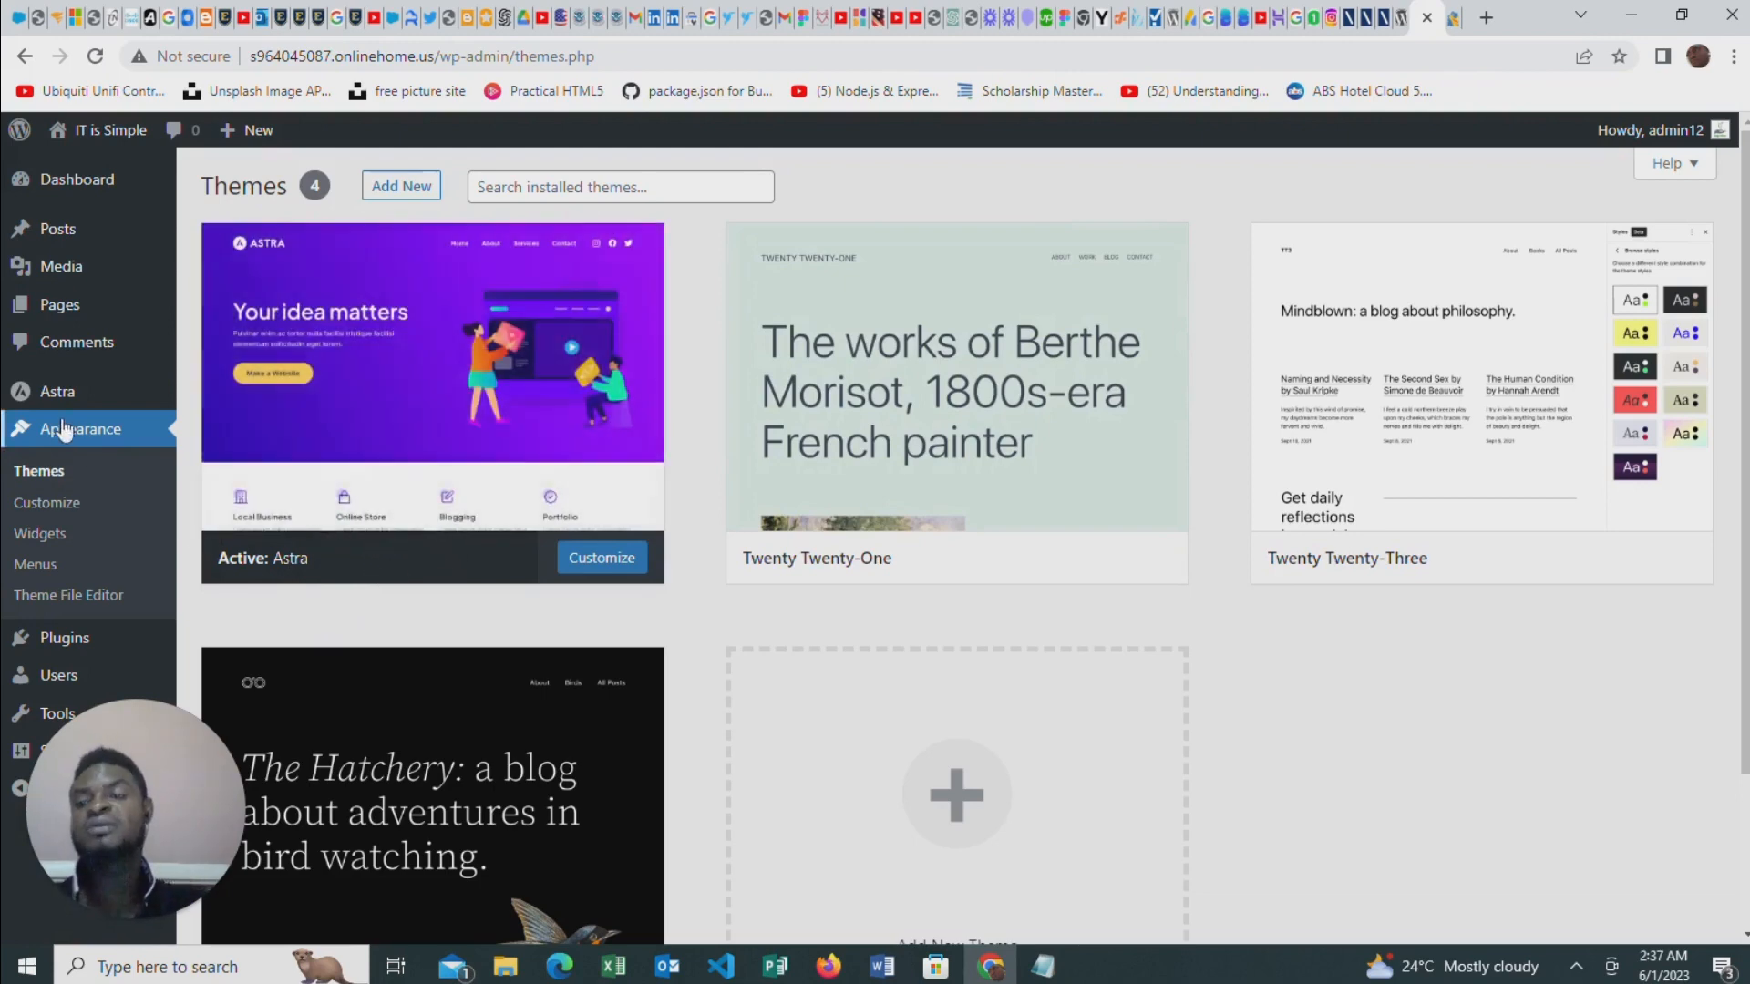
scroll(547, 529, down, 2)
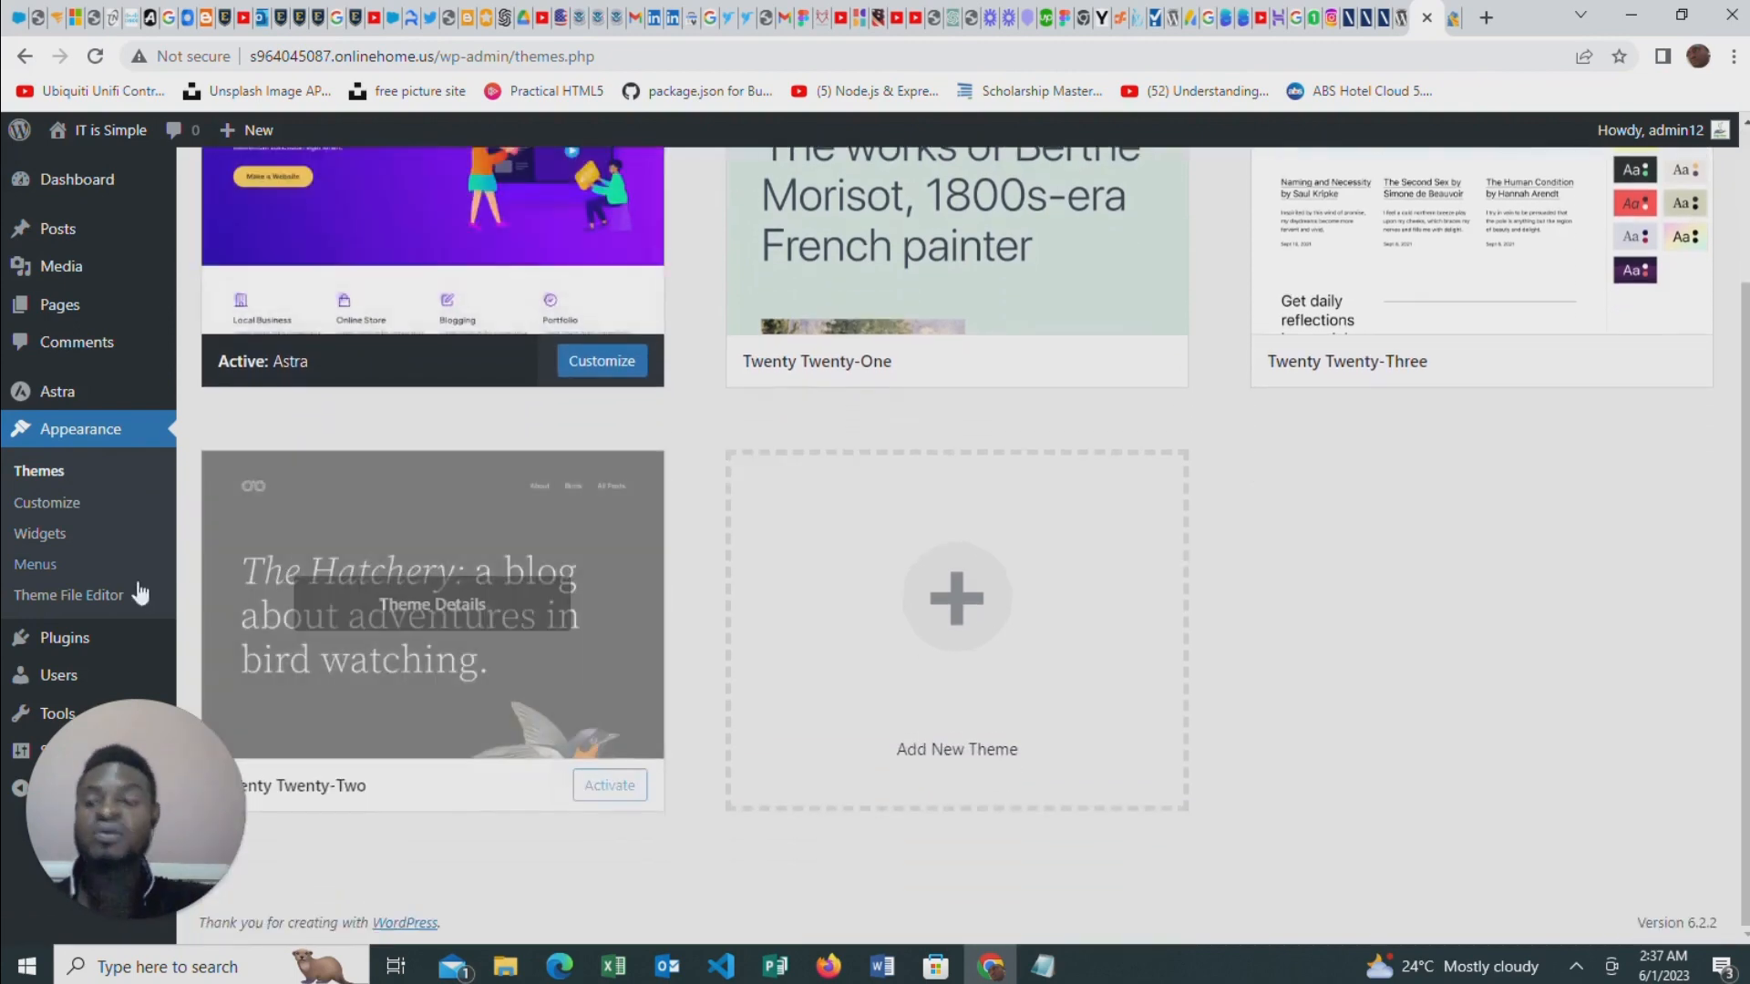
Search the plugin directory for elementor, then install and activate the Elementor Website Builder plugin
mouse_move(62, 642)
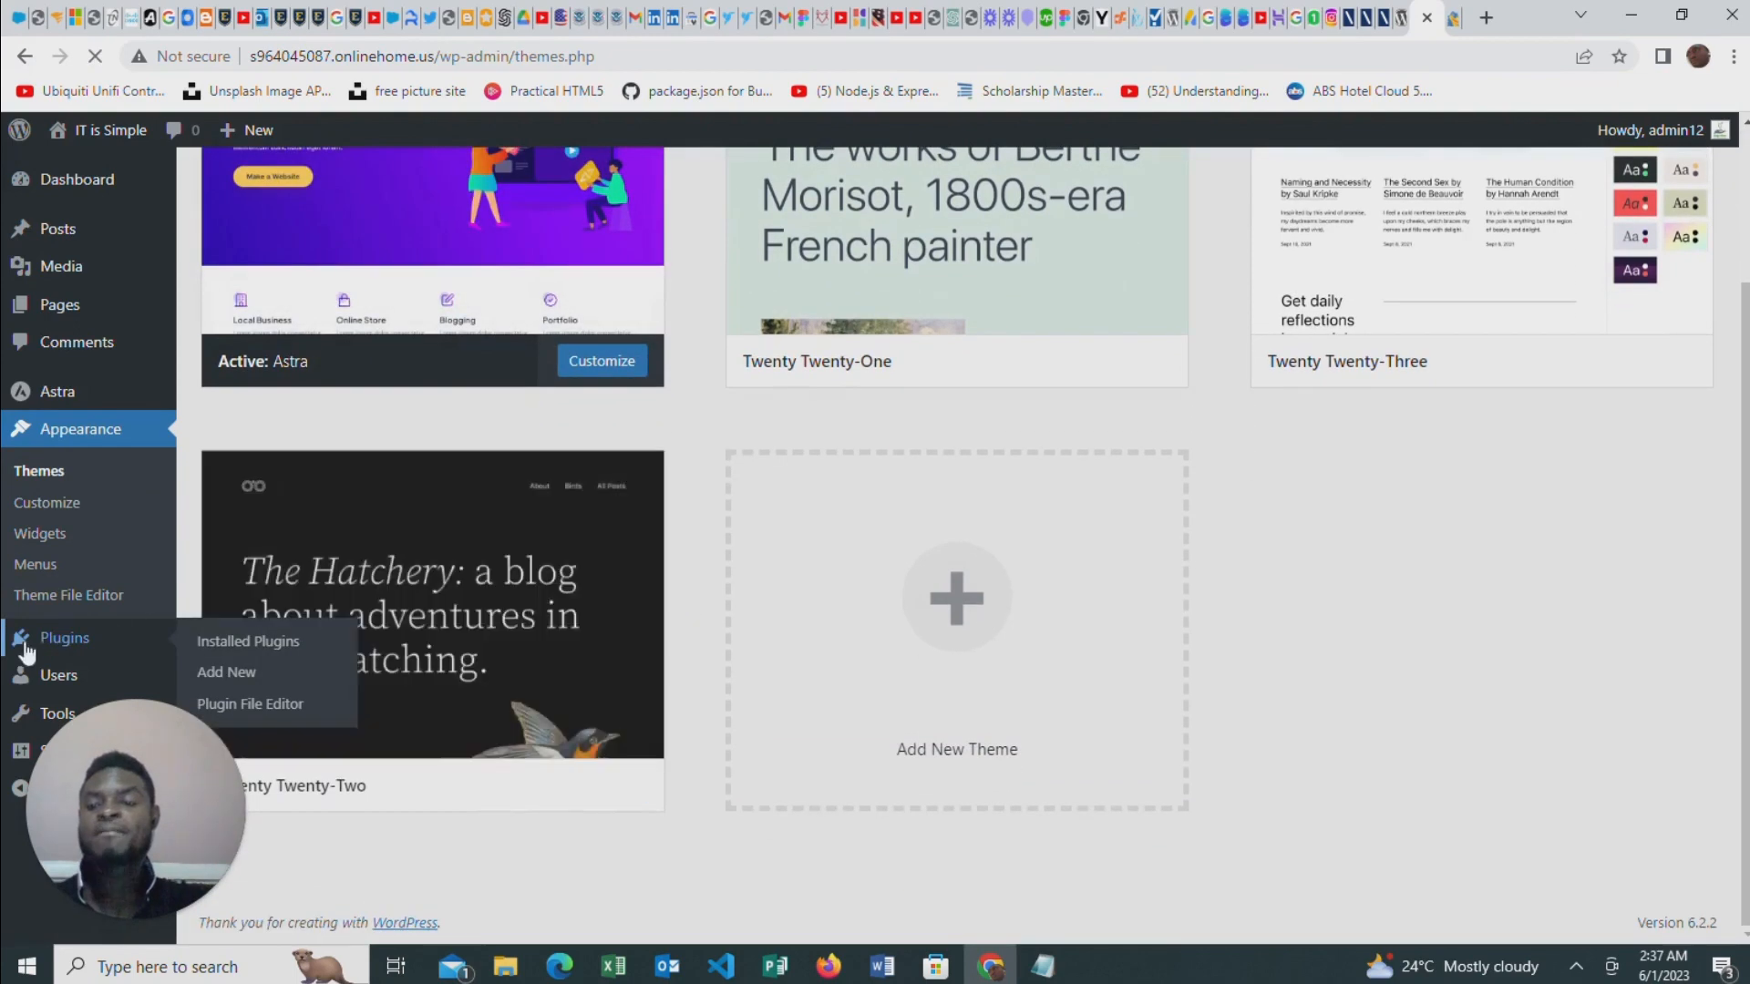
click(64, 646)
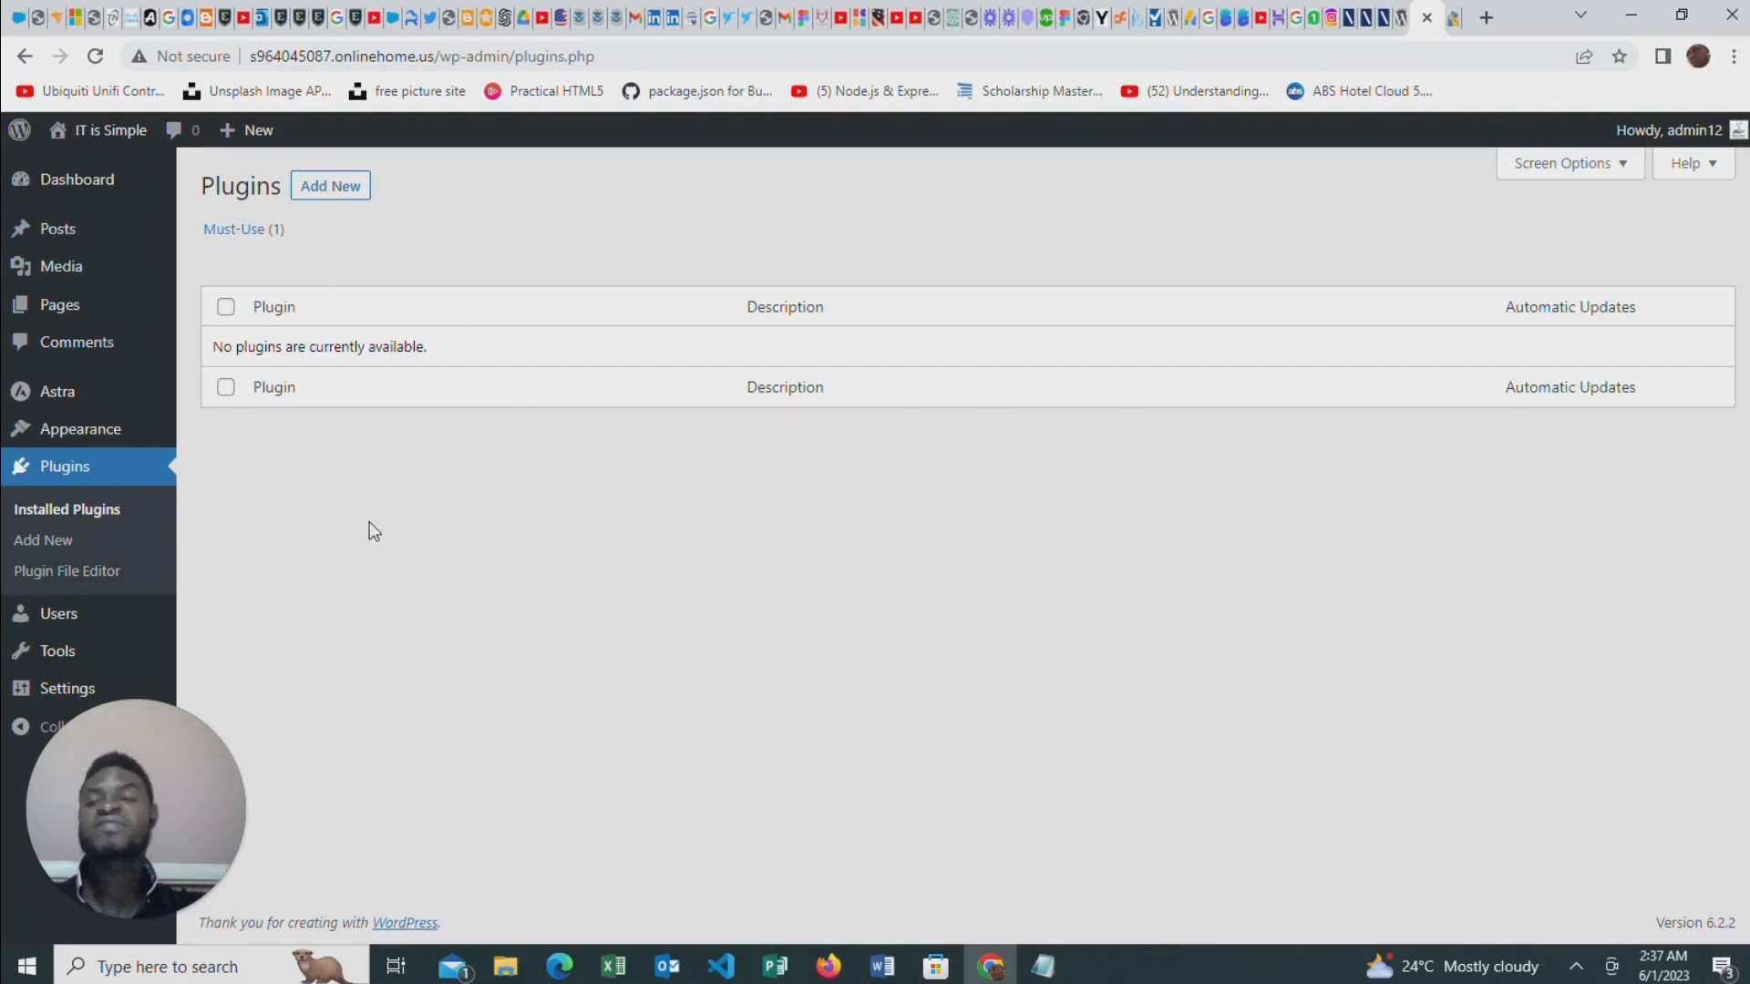
click(330, 185)
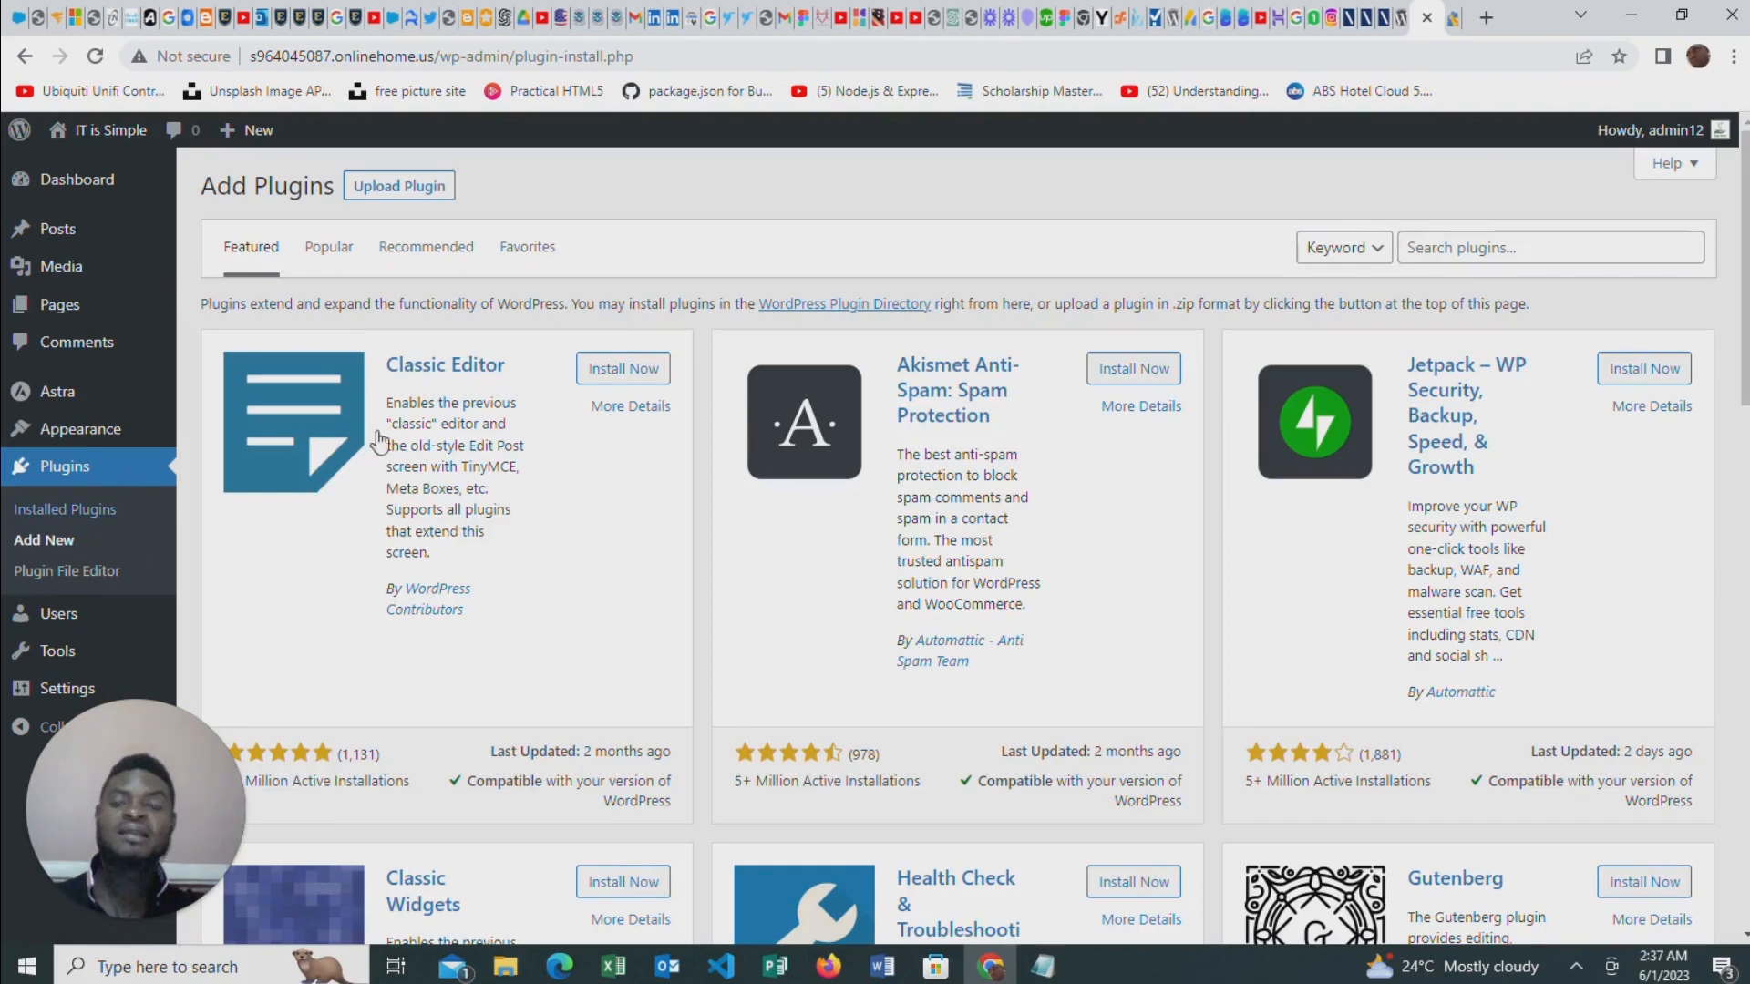
click(1550, 248)
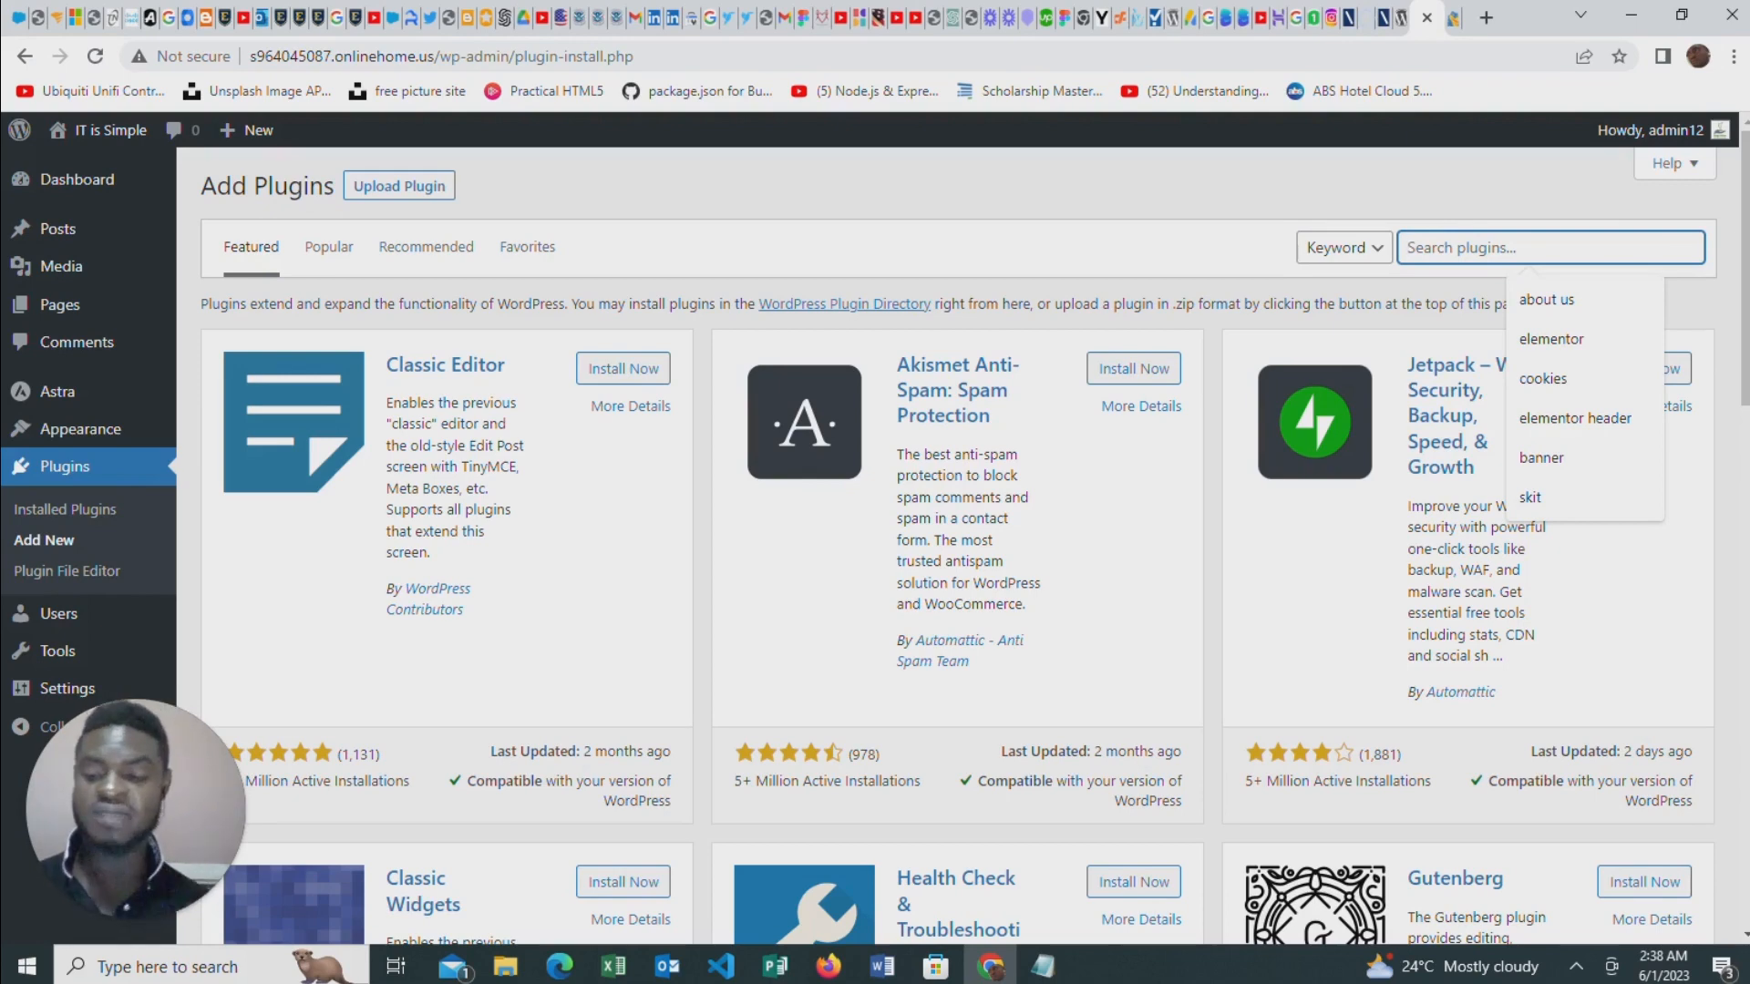
text(ele)
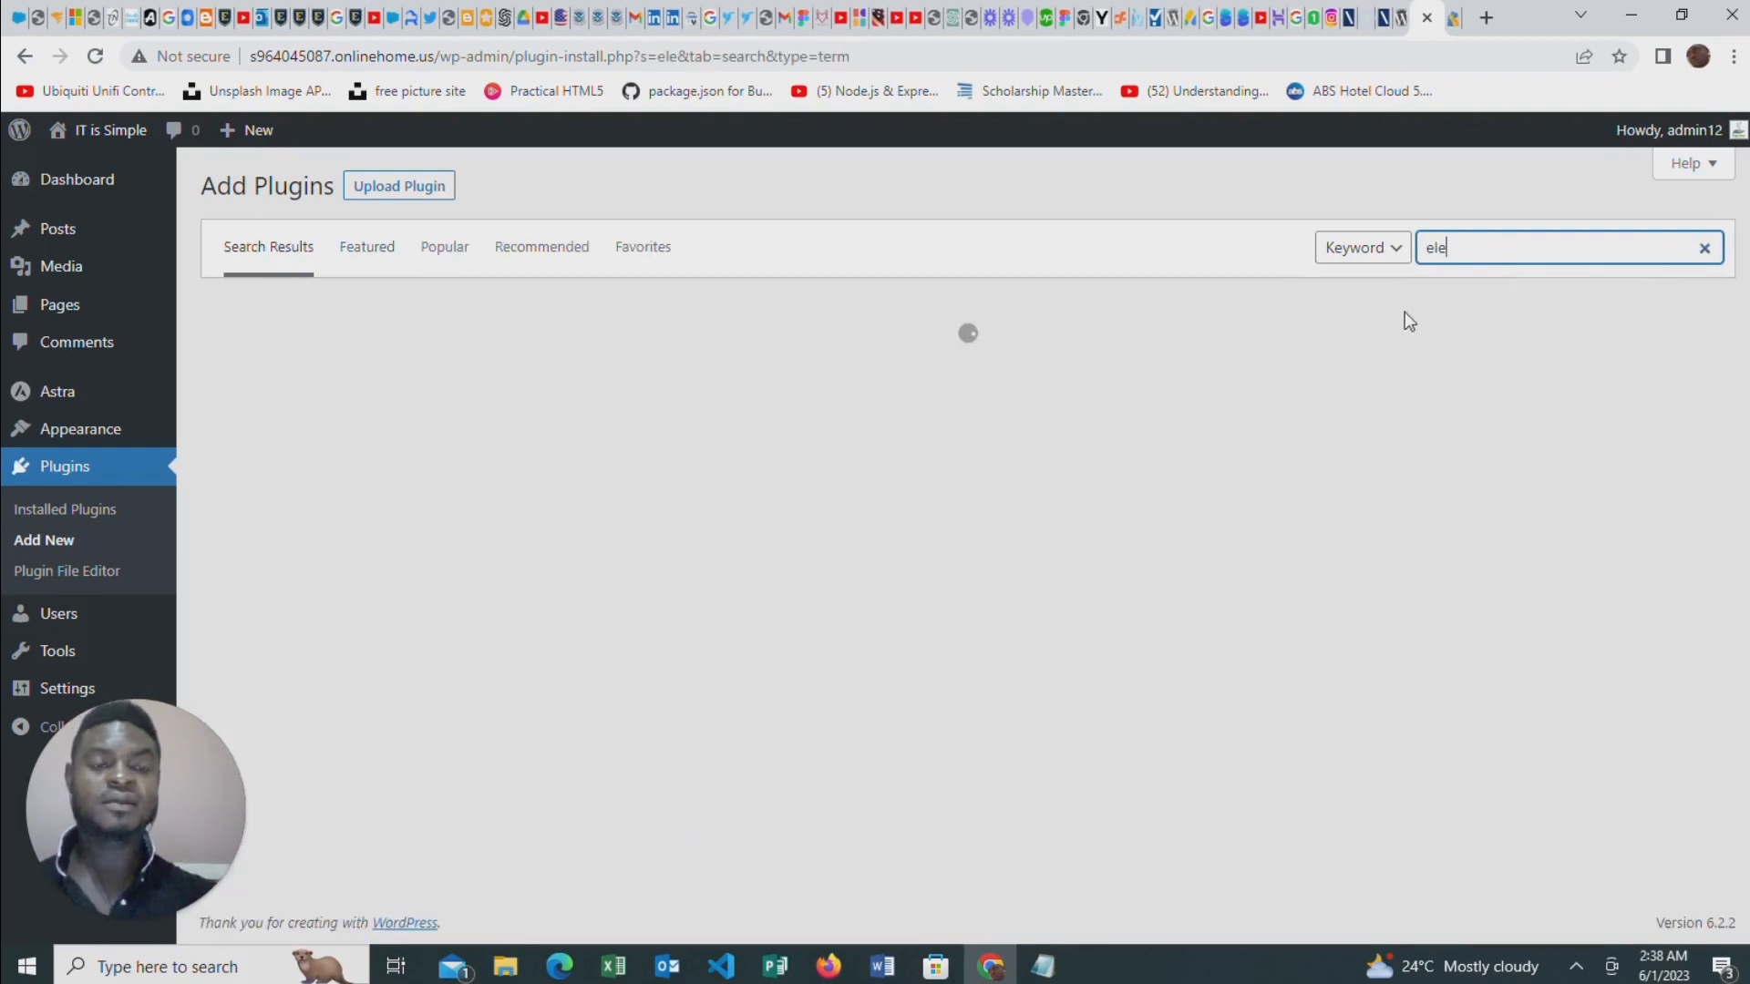
text(mentor)
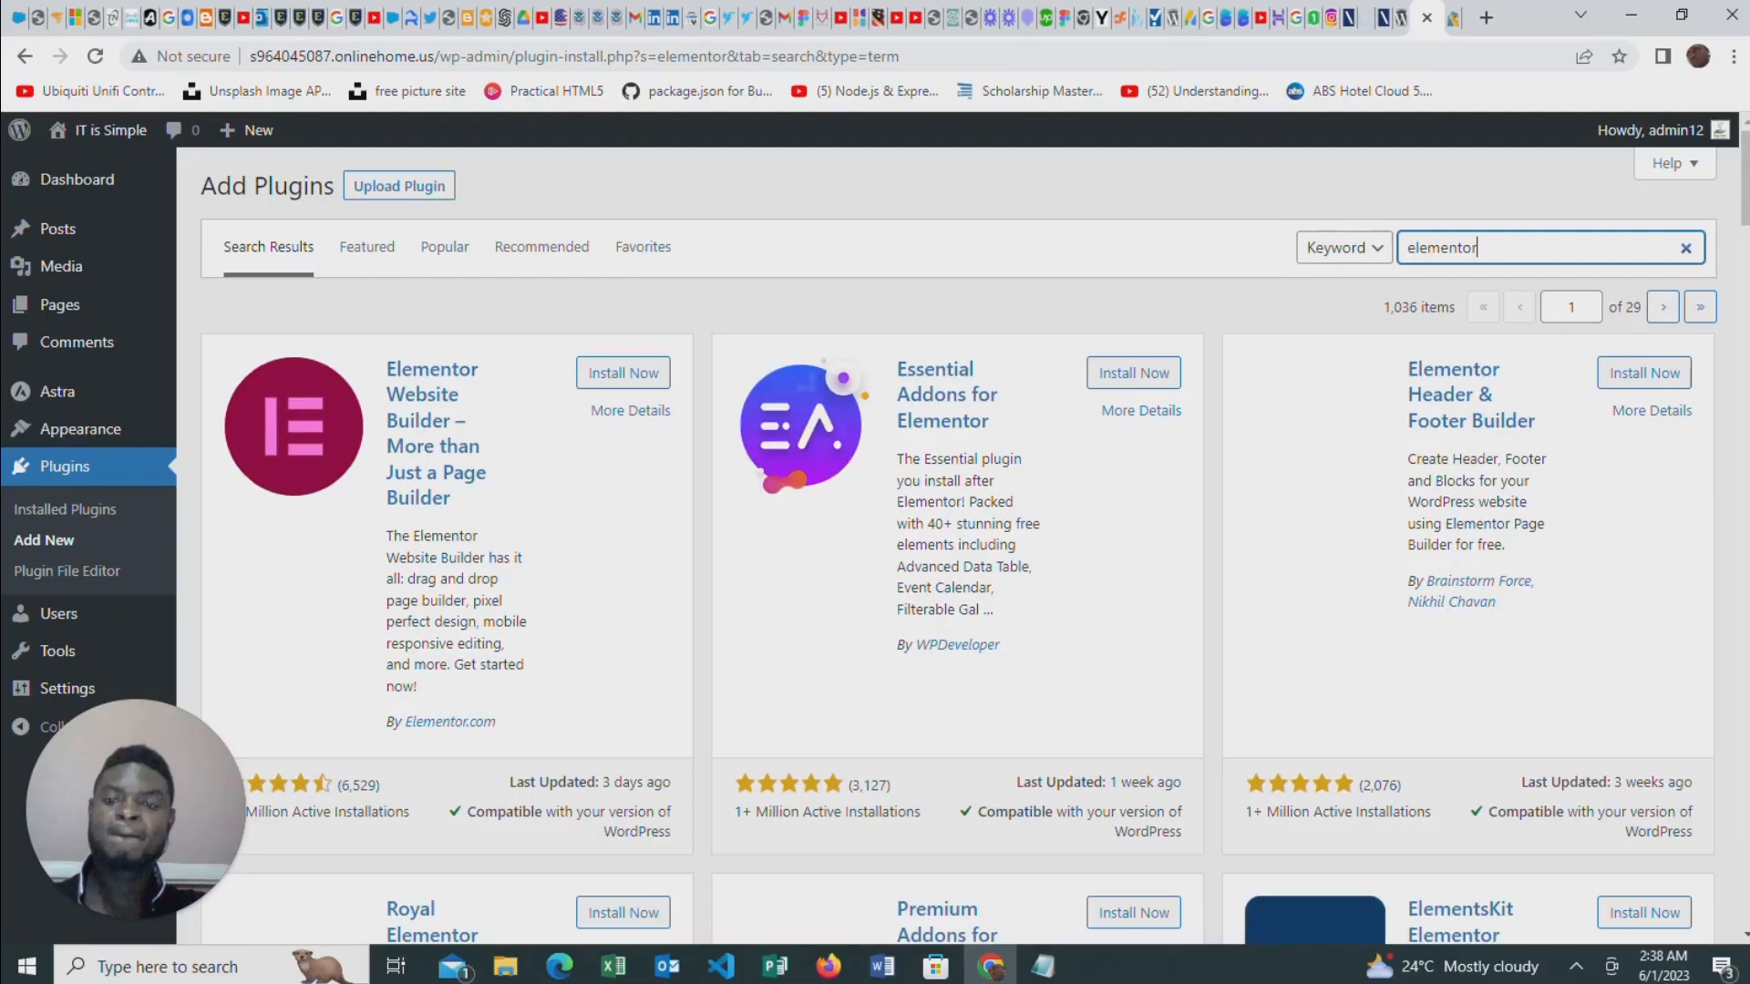
click(649, 374)
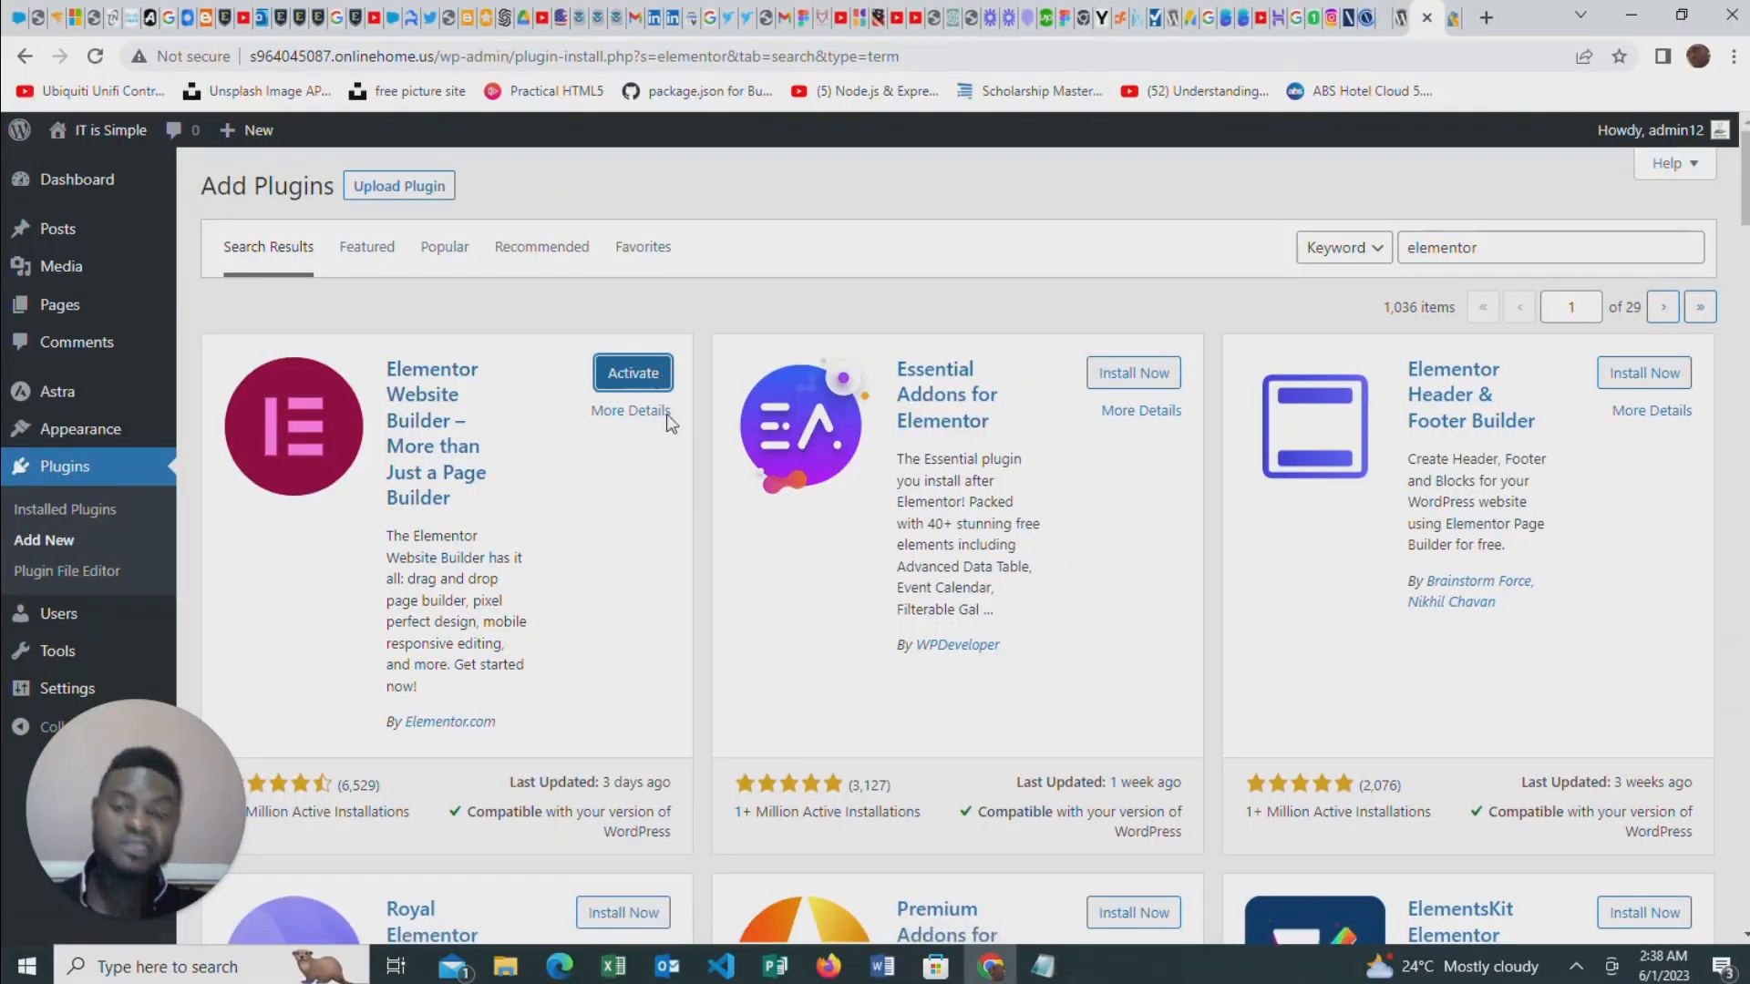
click(625, 375)
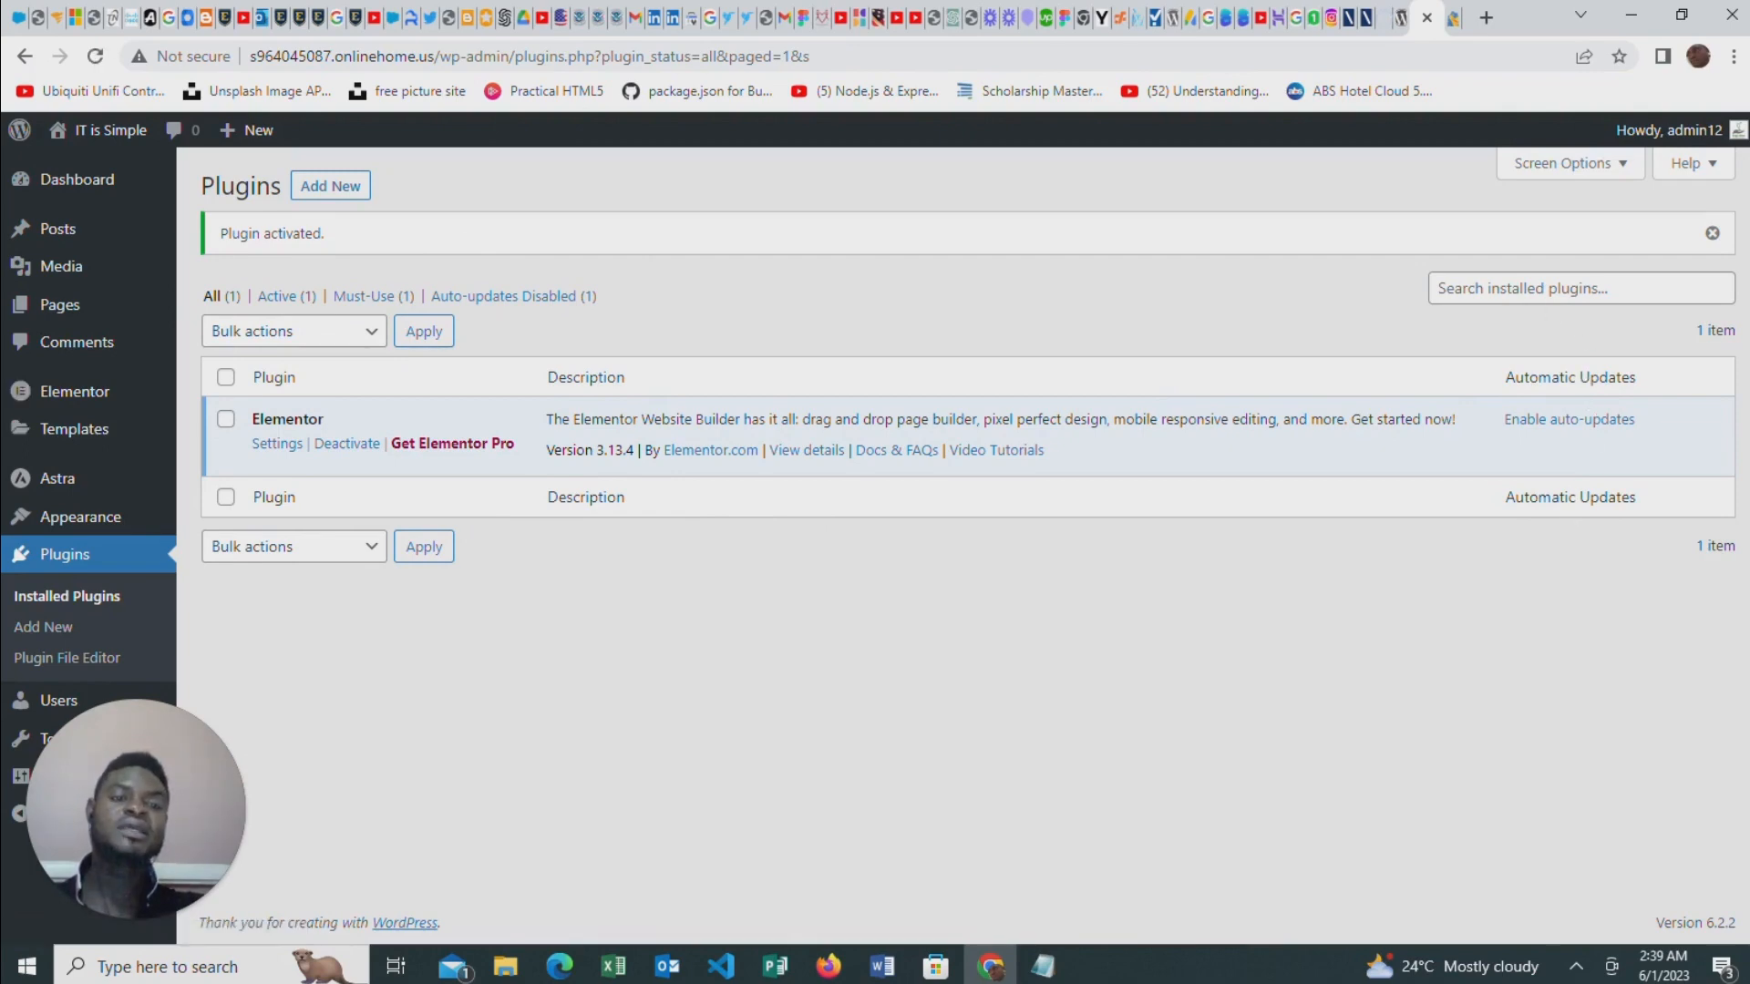
Search for elementskit among new plugins, then install and activate ElementsKit Elementor addons
click(1570, 289)
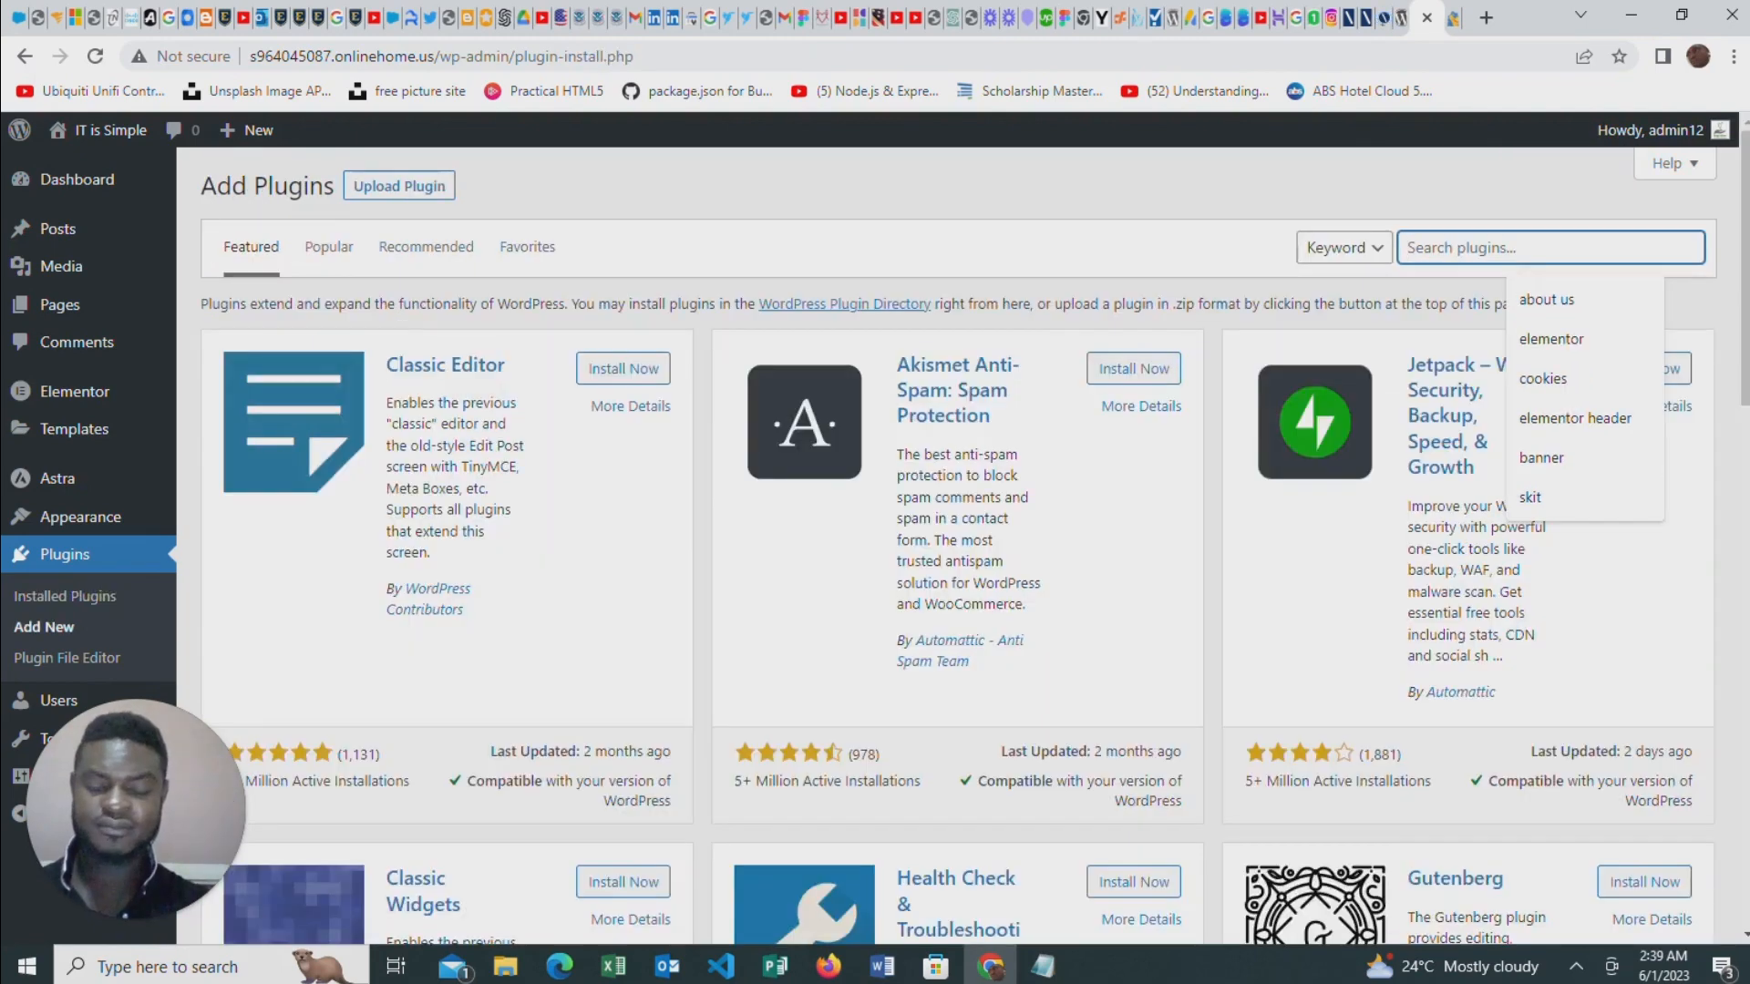
text(ele)
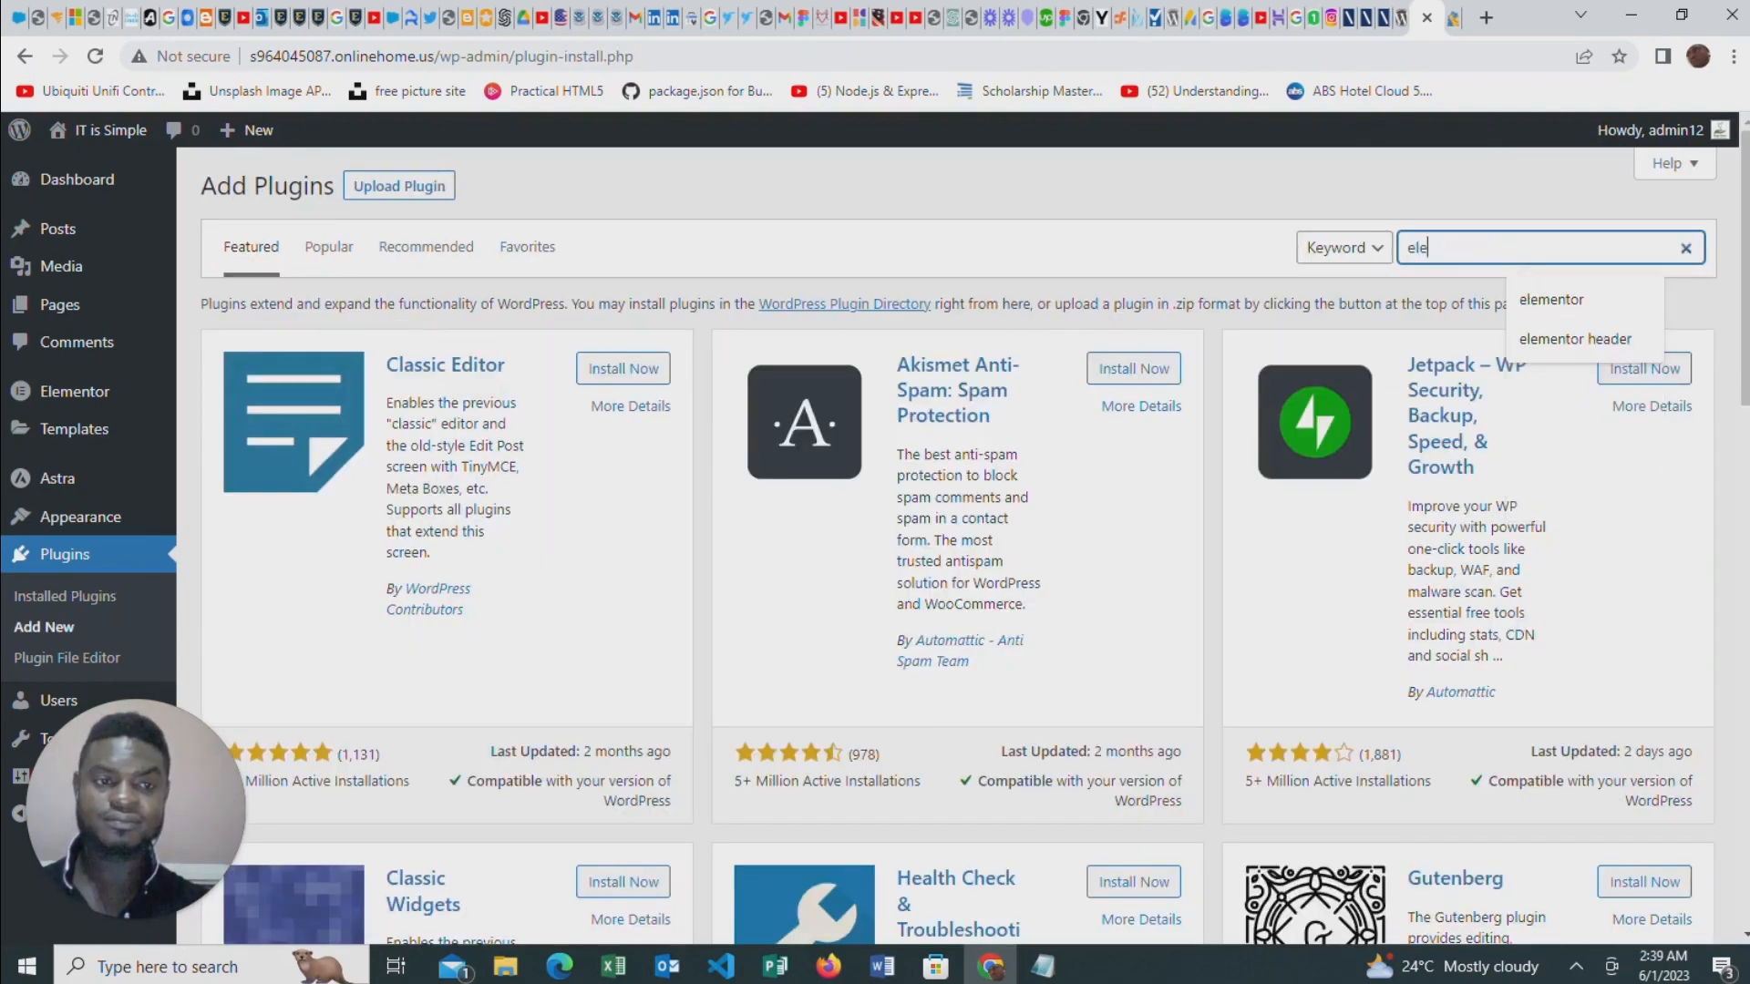
key(Return)
text(lement)
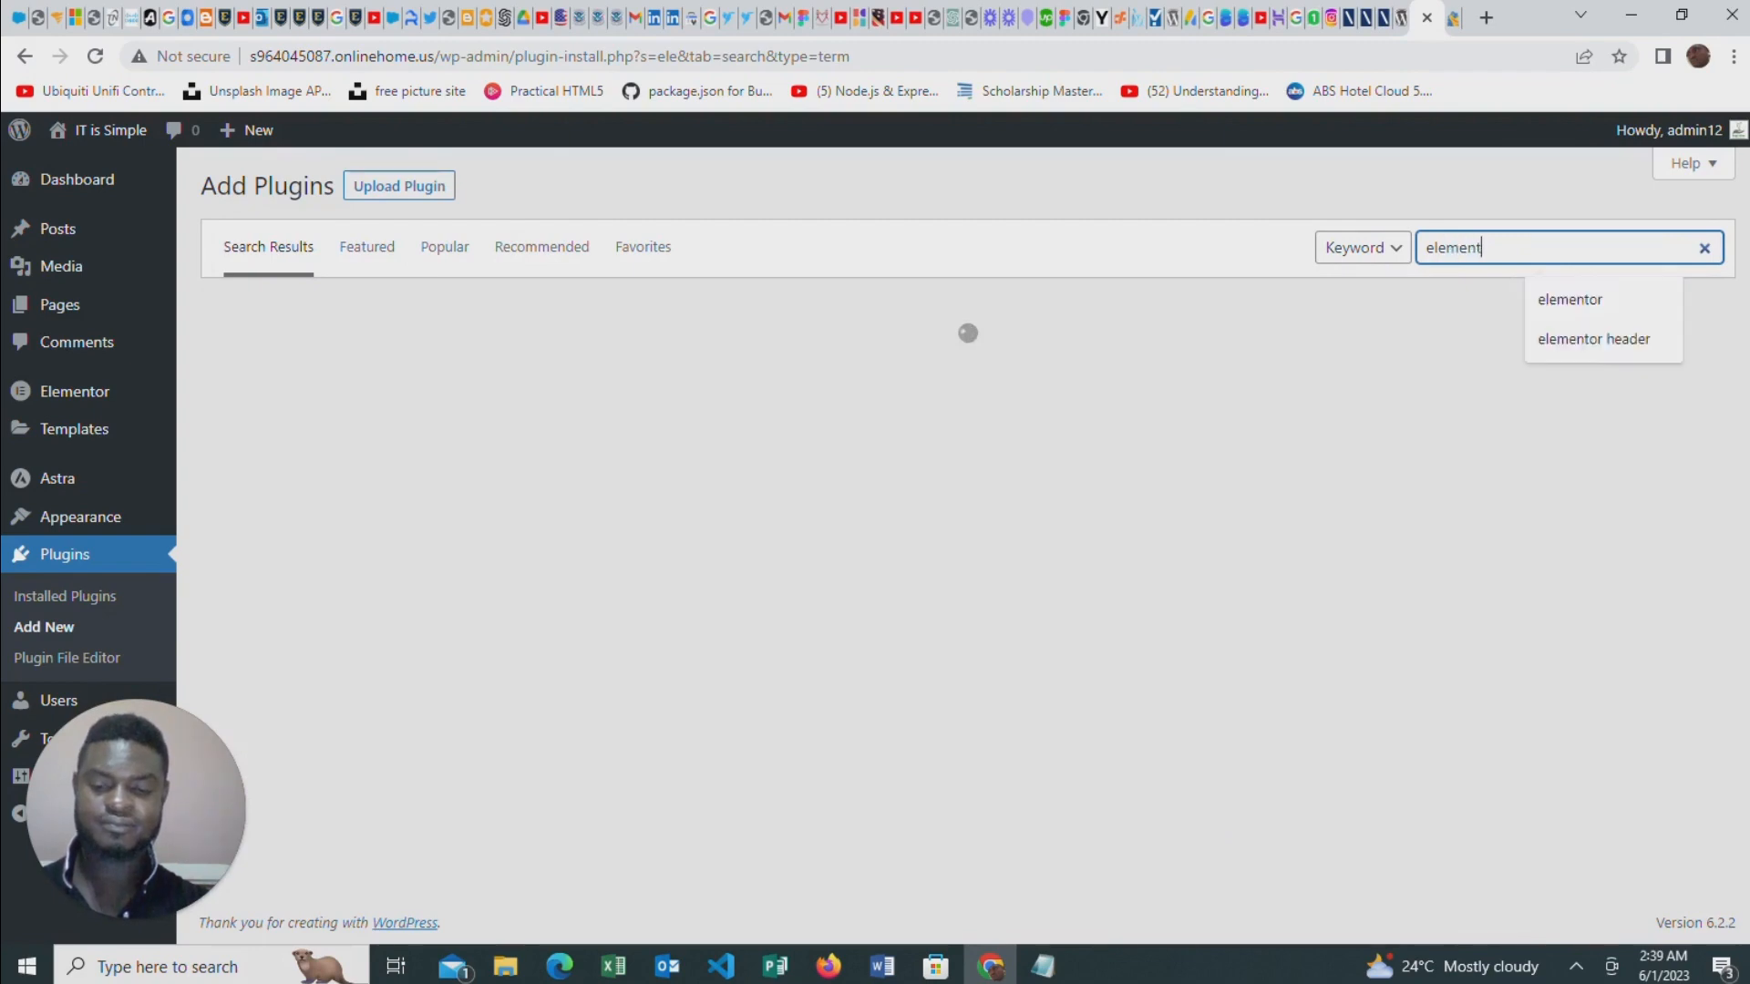
text(skit)
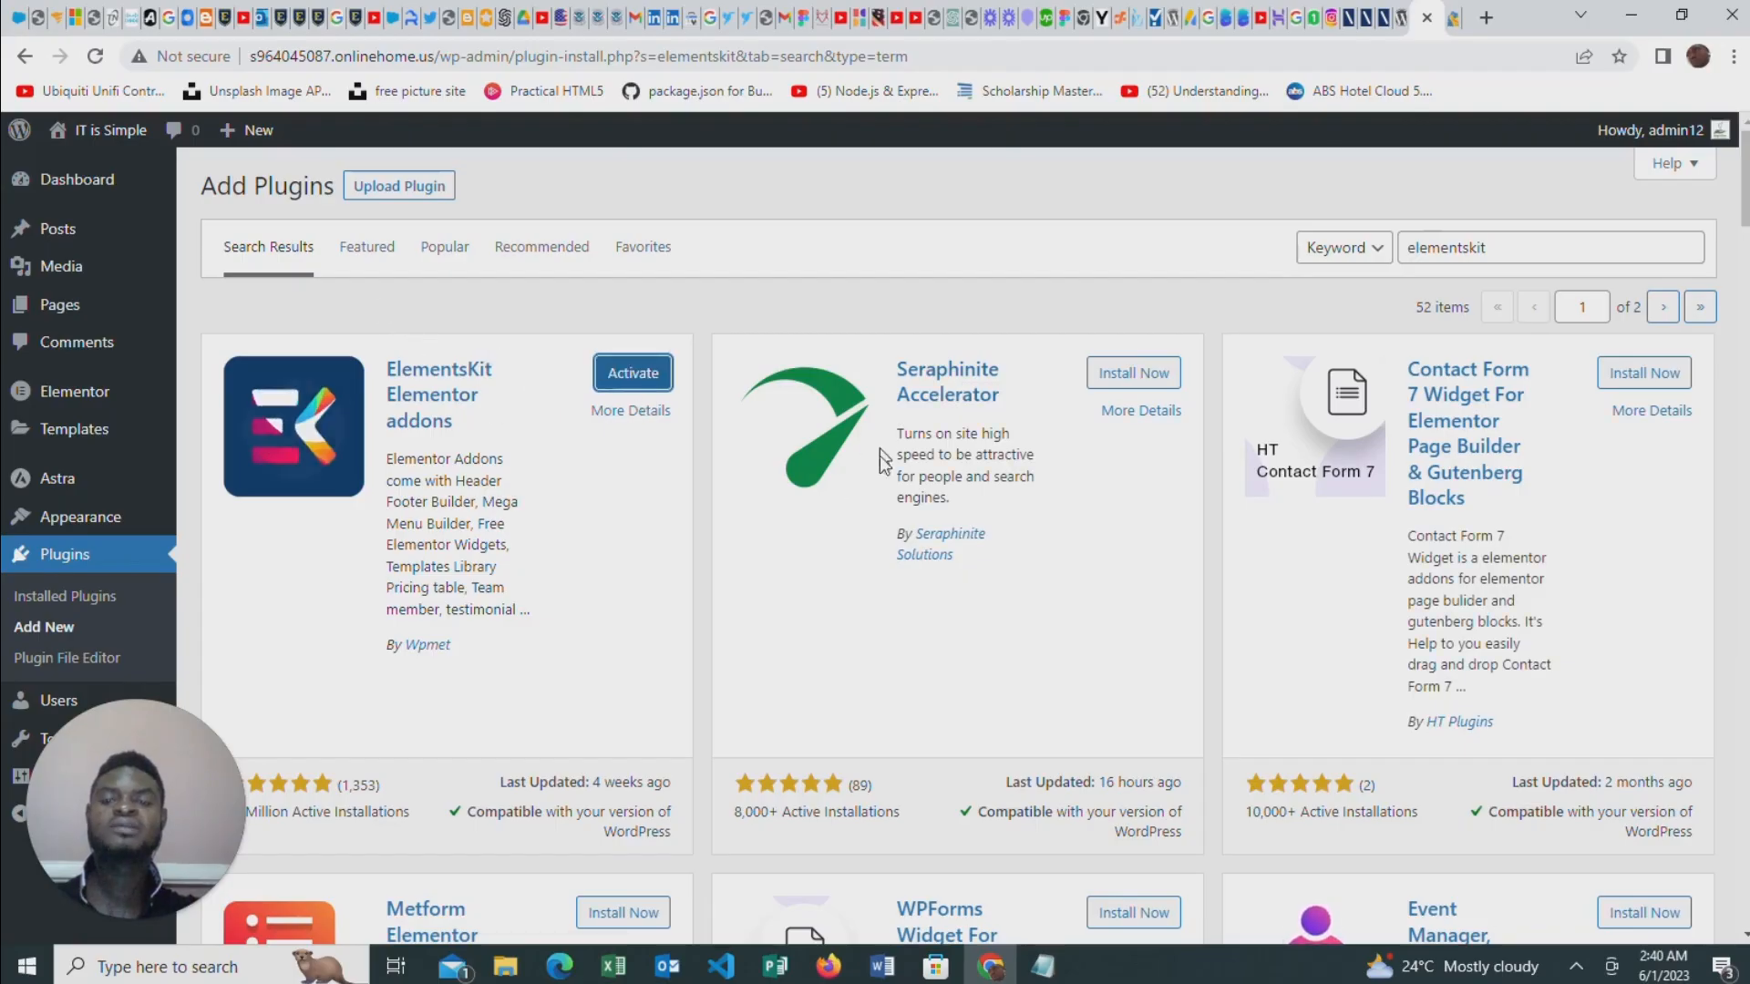
click(638, 381)
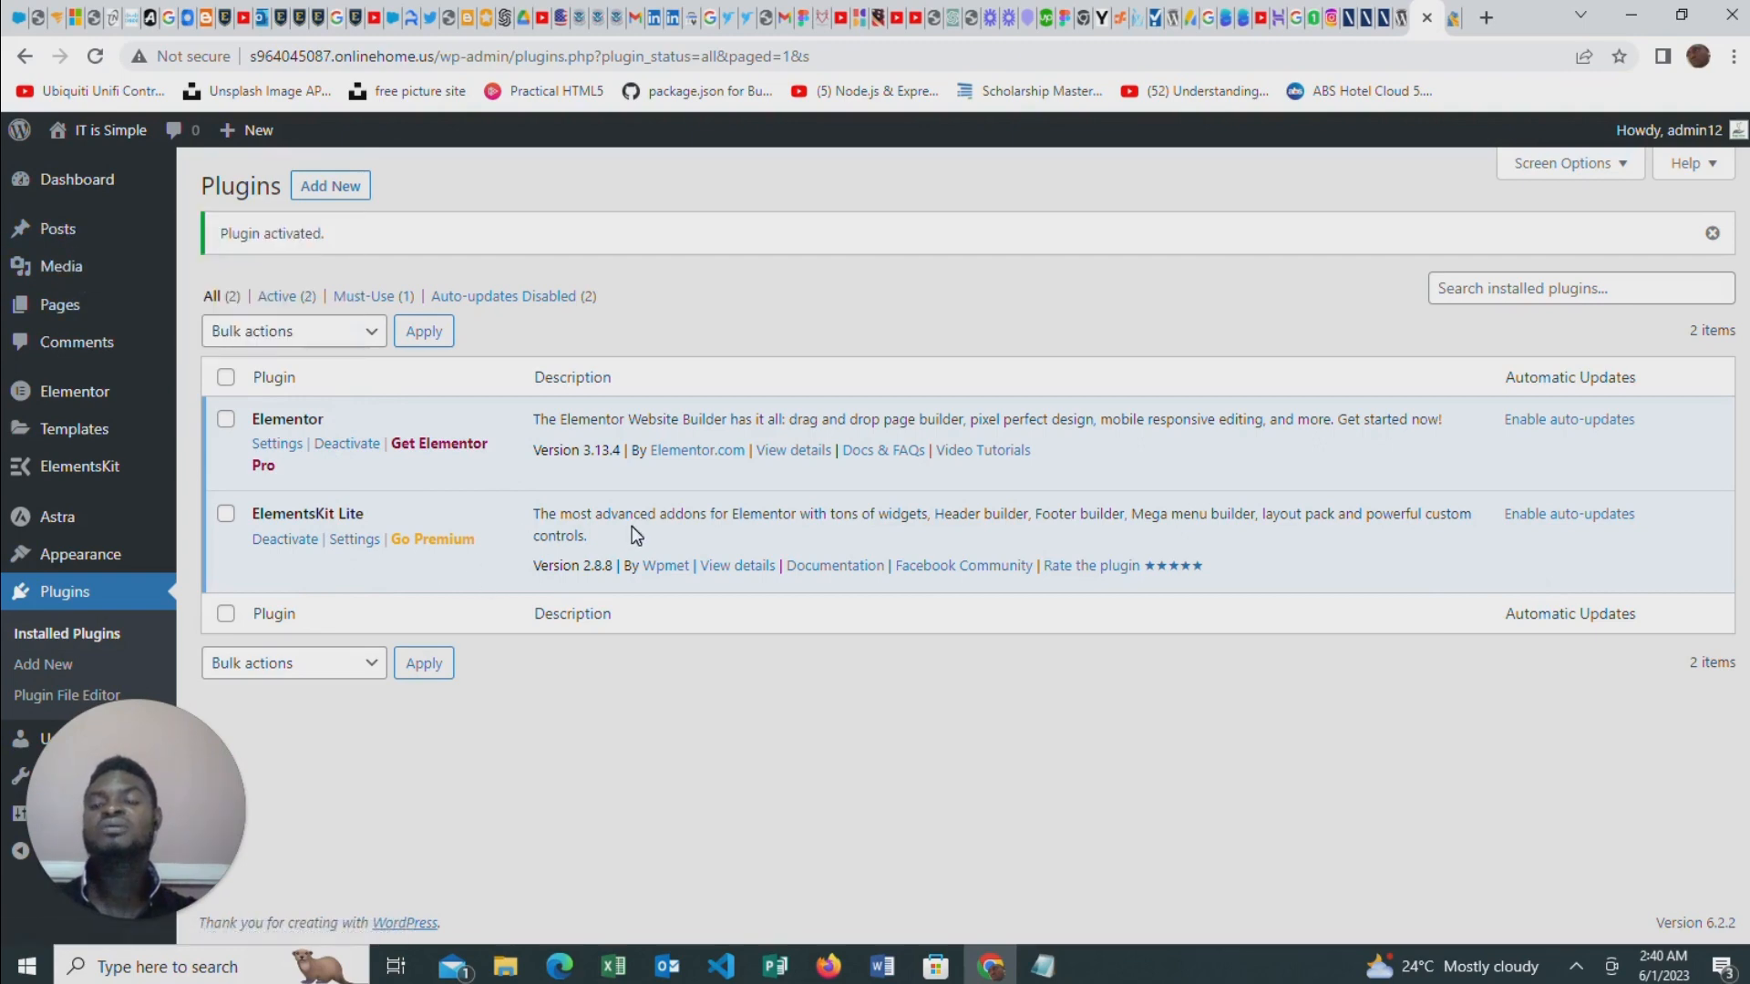
Create a new page titled Home and publish it
click(64, 307)
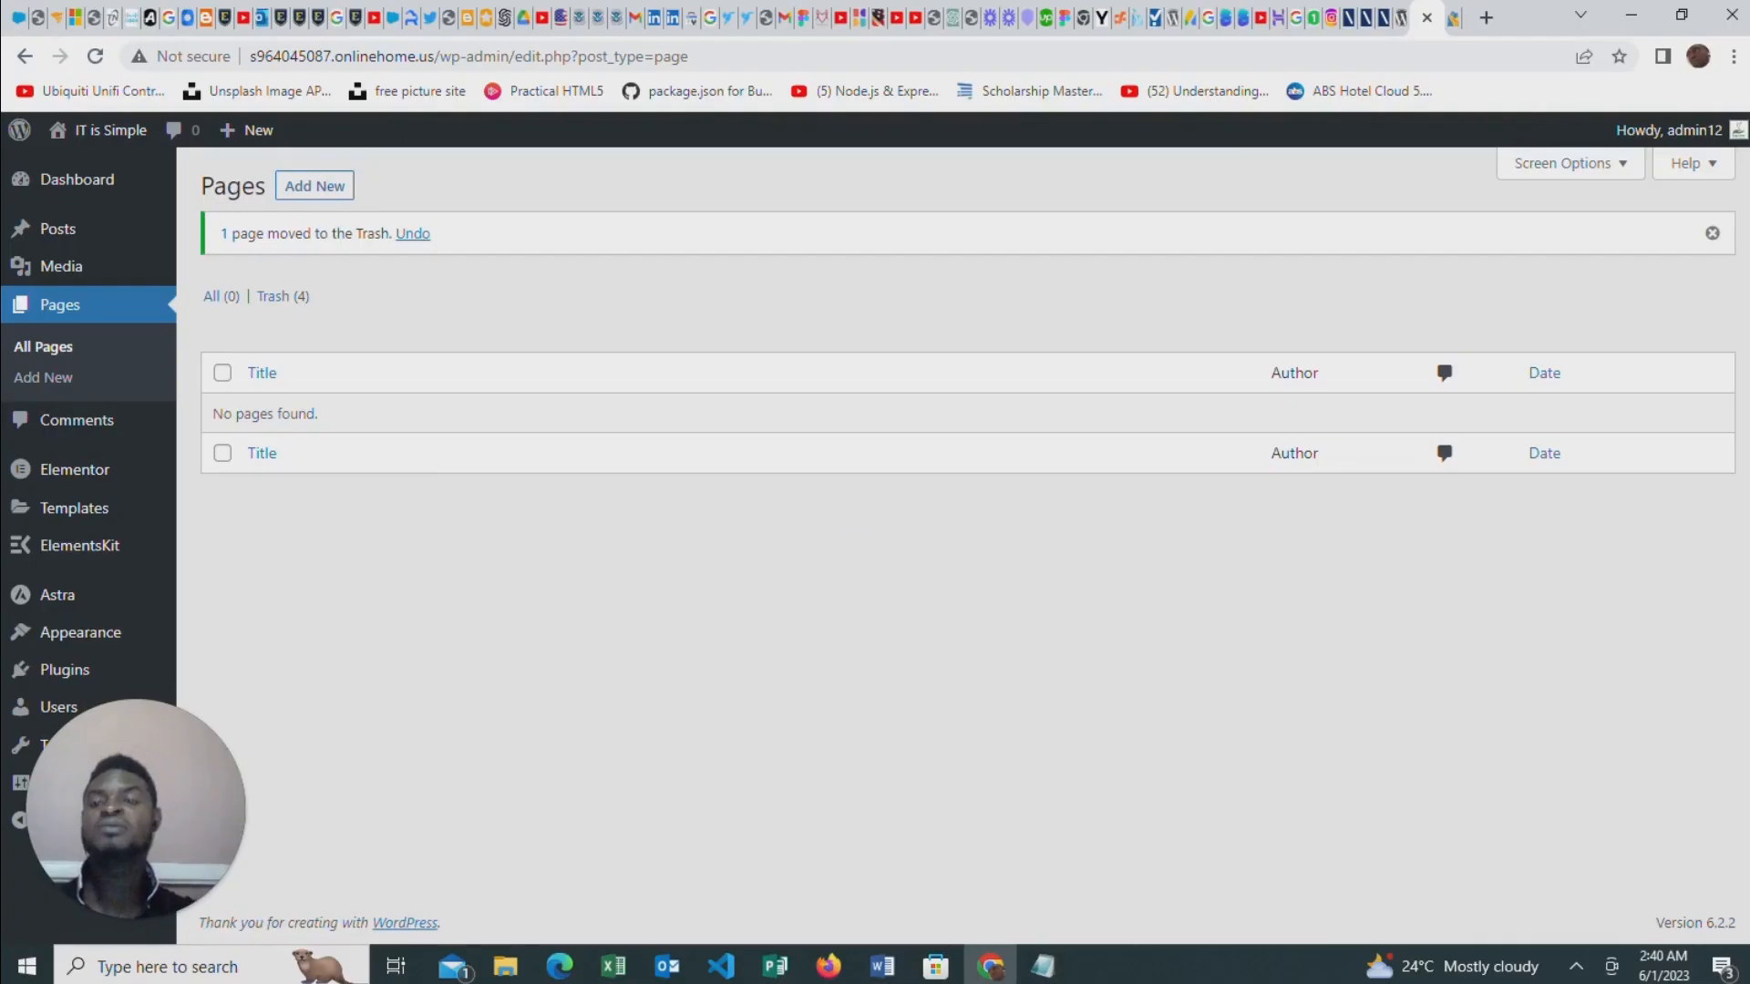
click(291, 187)
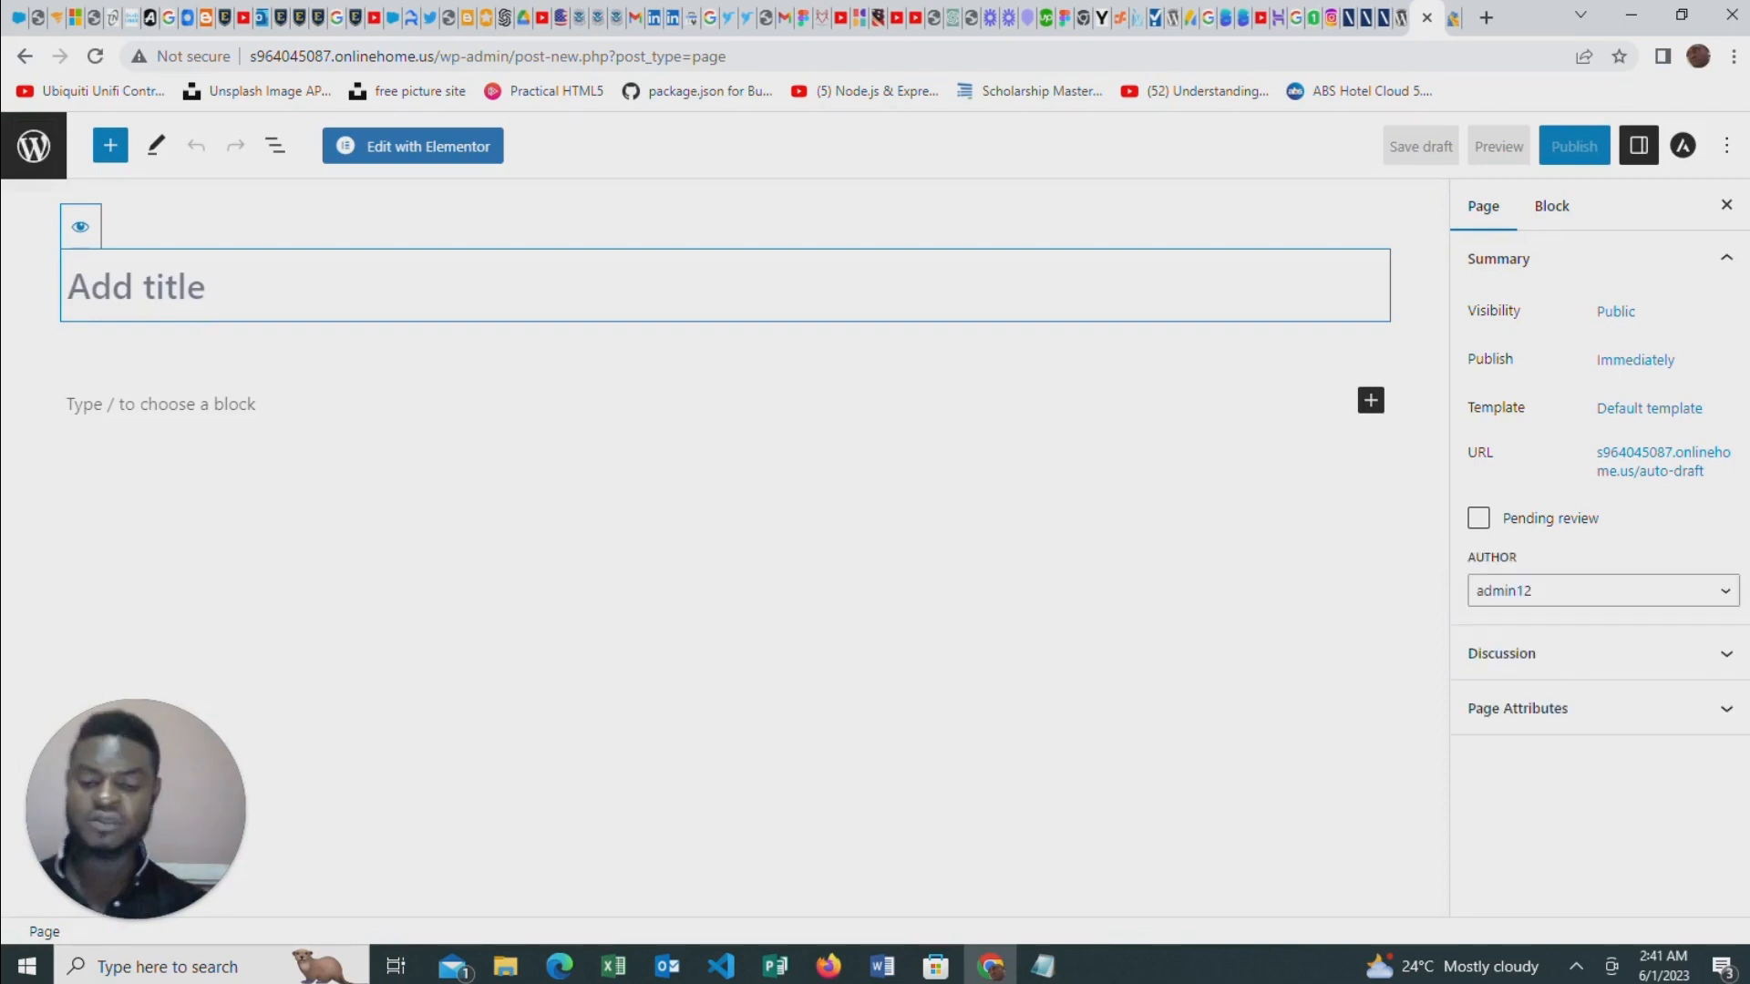
text(Home)
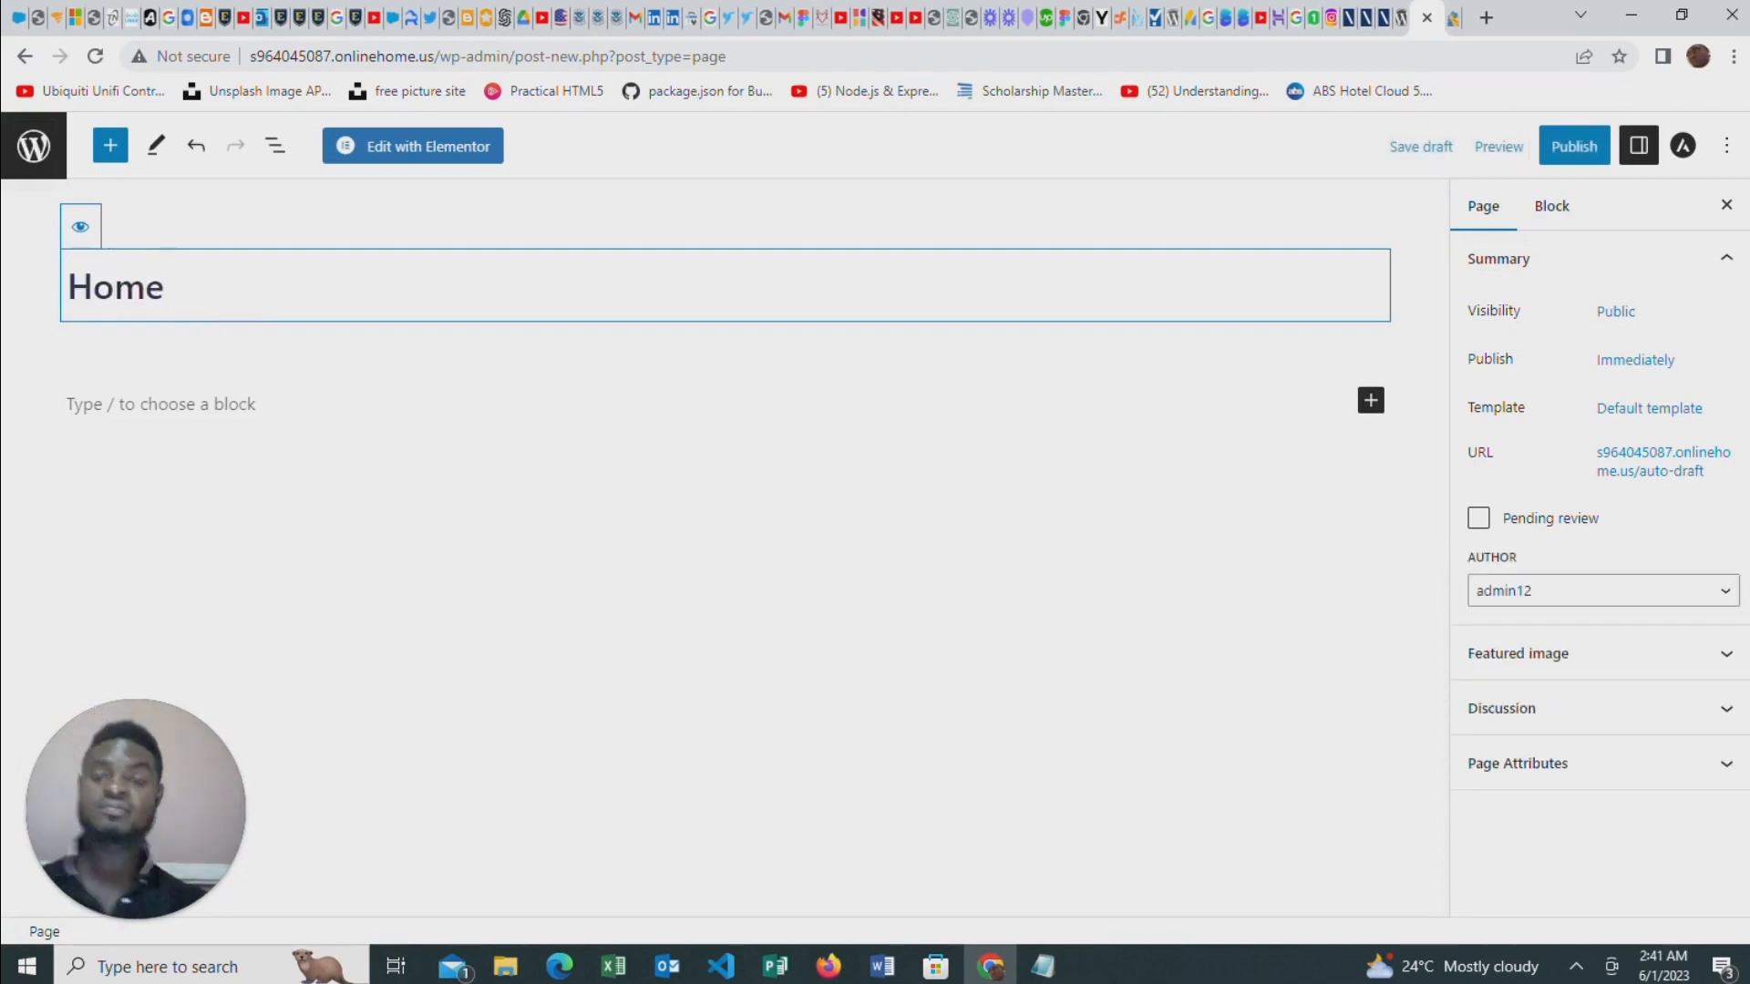
click(1575, 145)
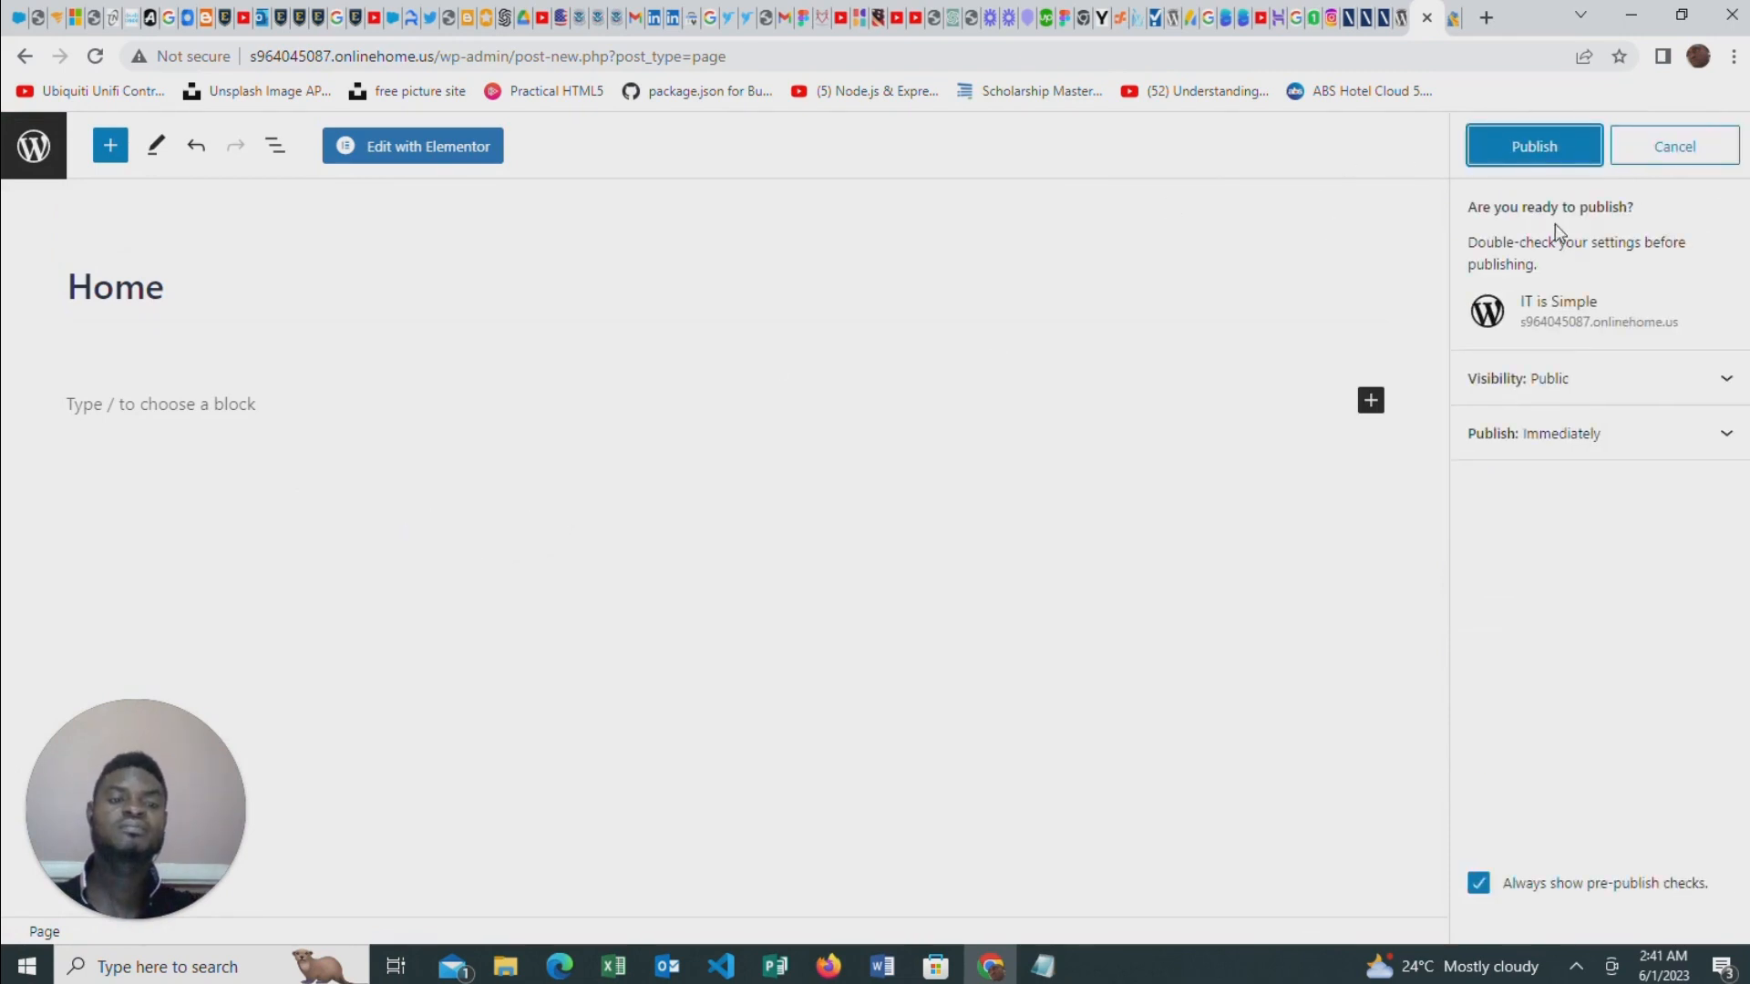
click(1532, 148)
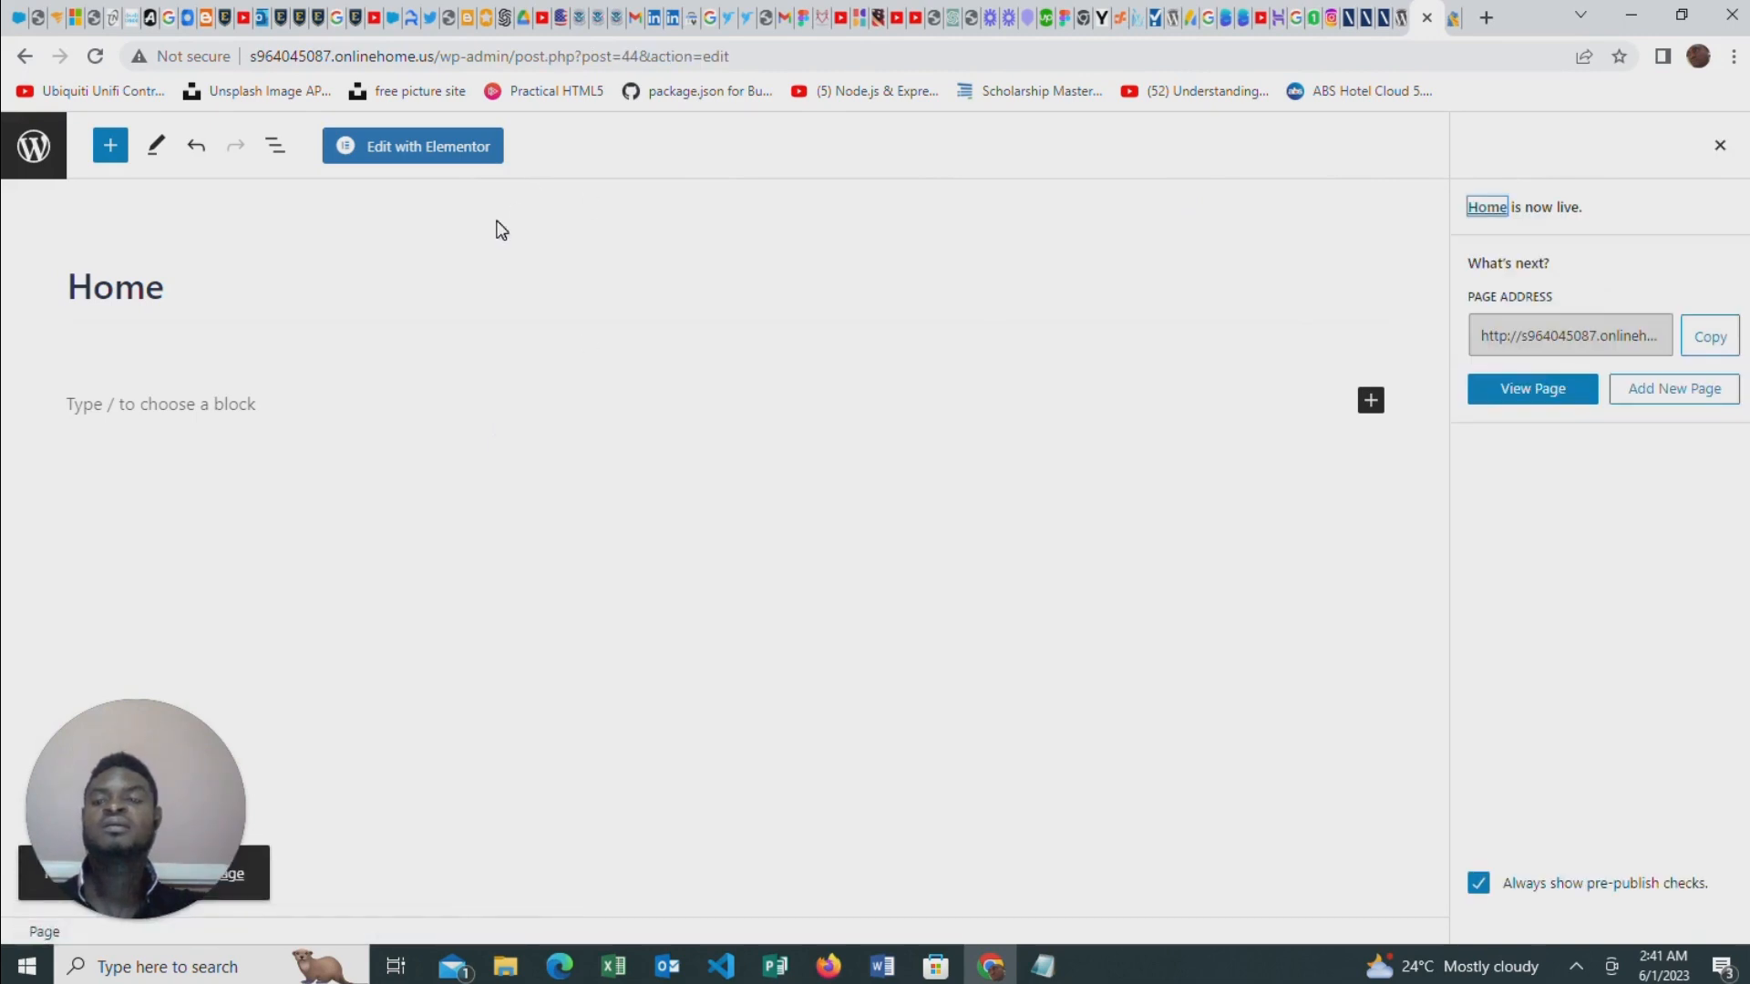
Open the Home page for editing with Elementor and add a single-column section
click(42, 168)
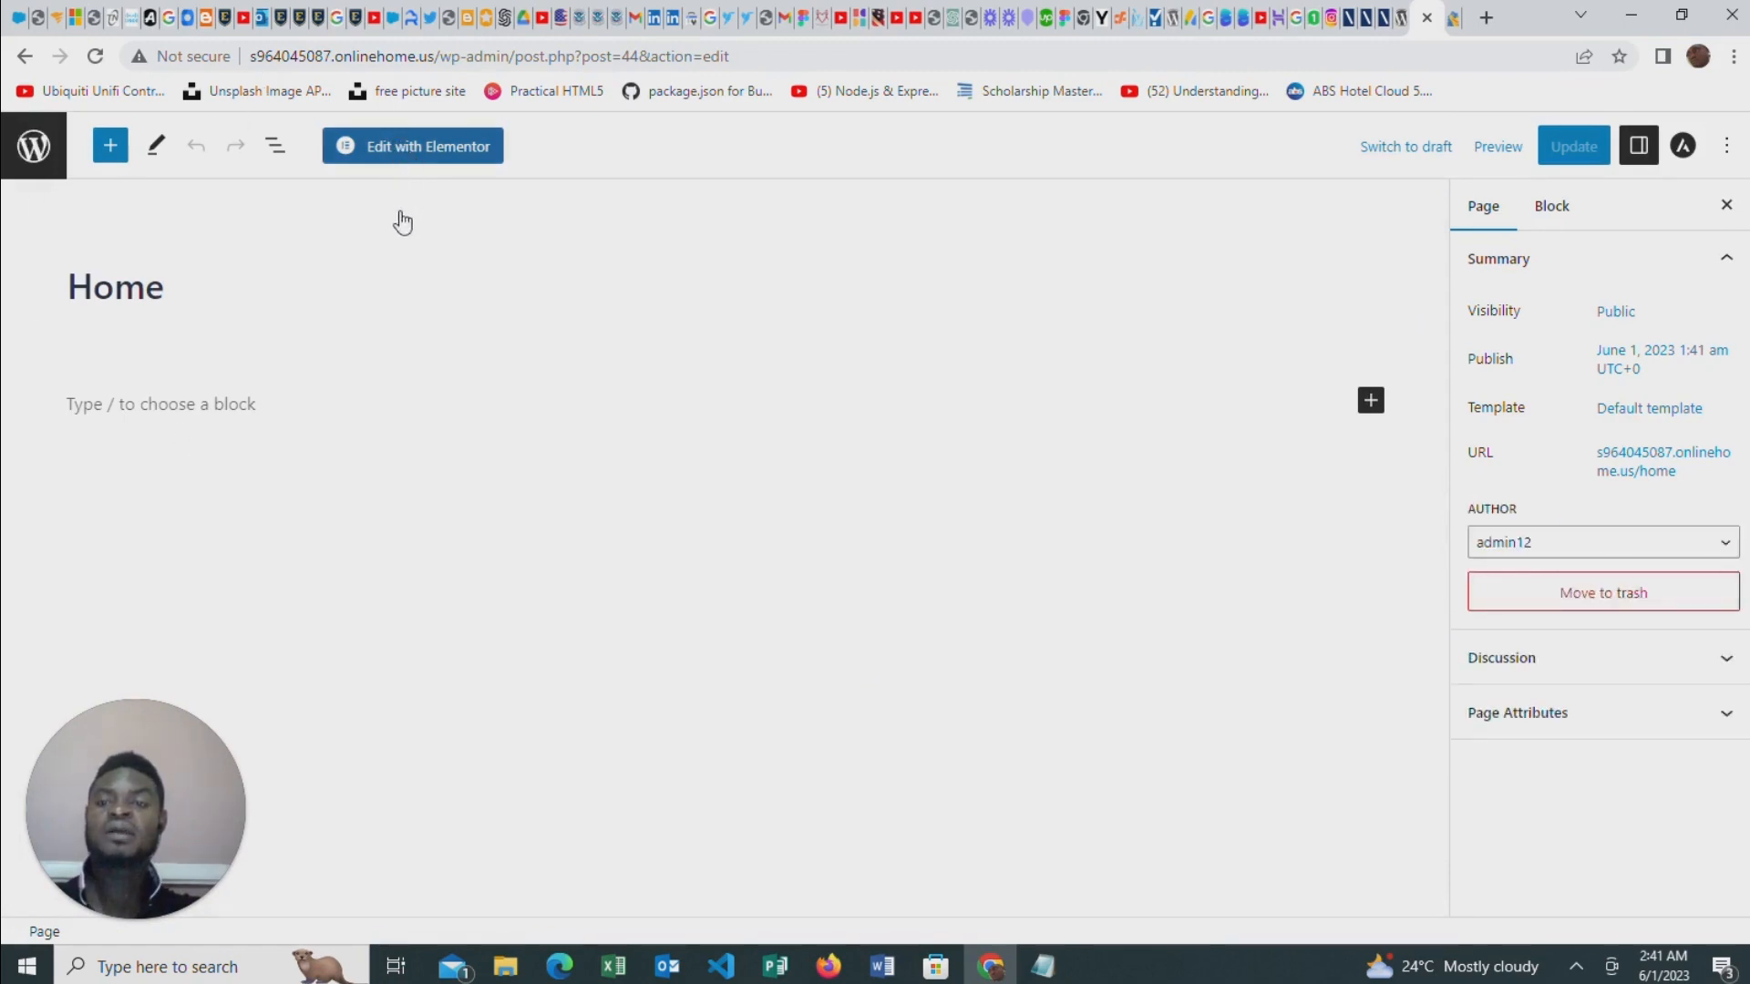
click(438, 166)
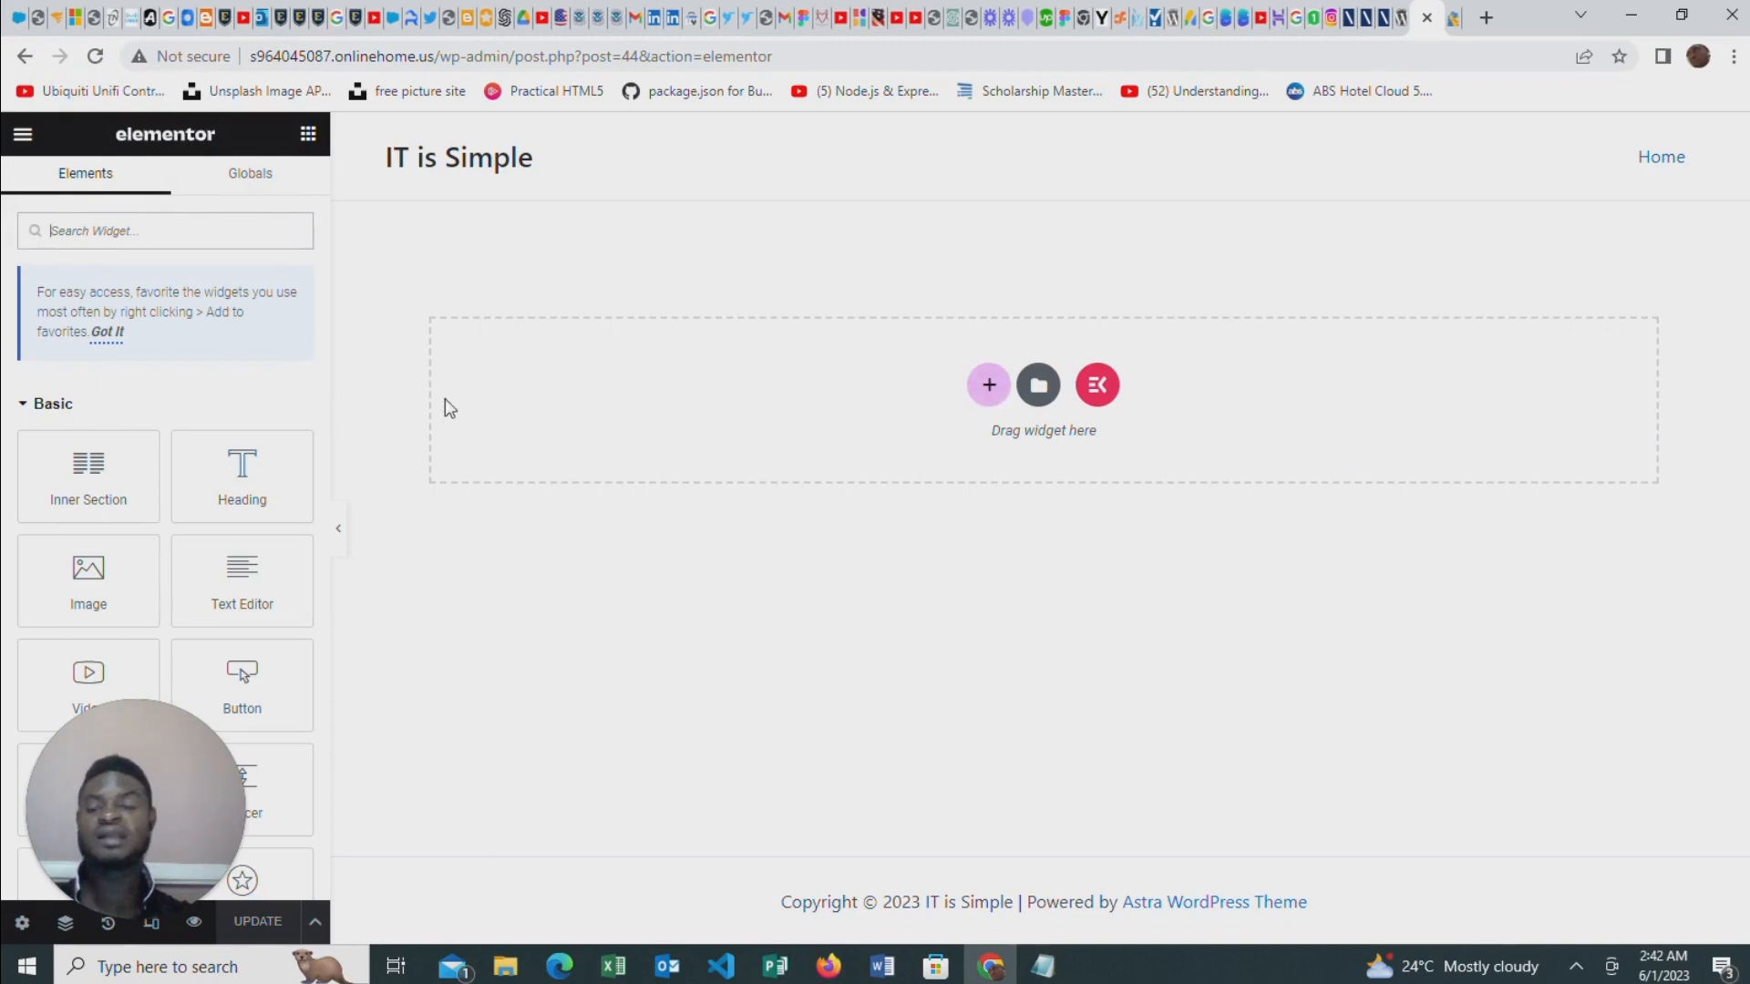
click(989, 384)
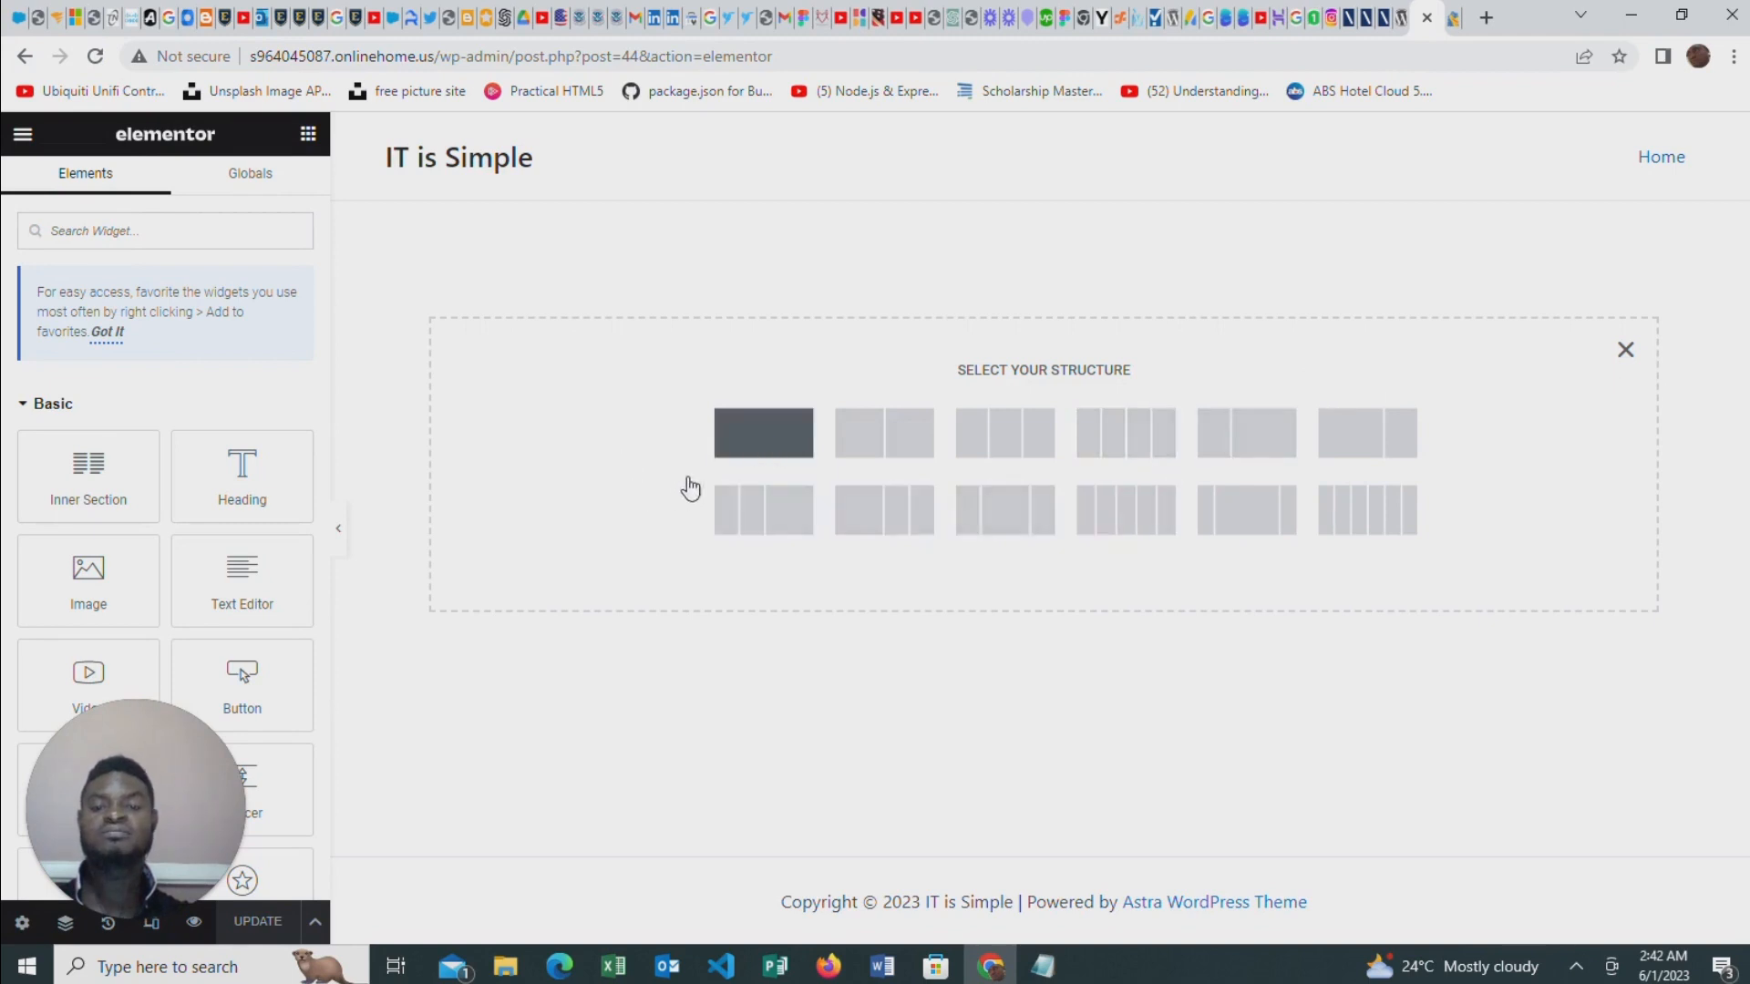
click(775, 447)
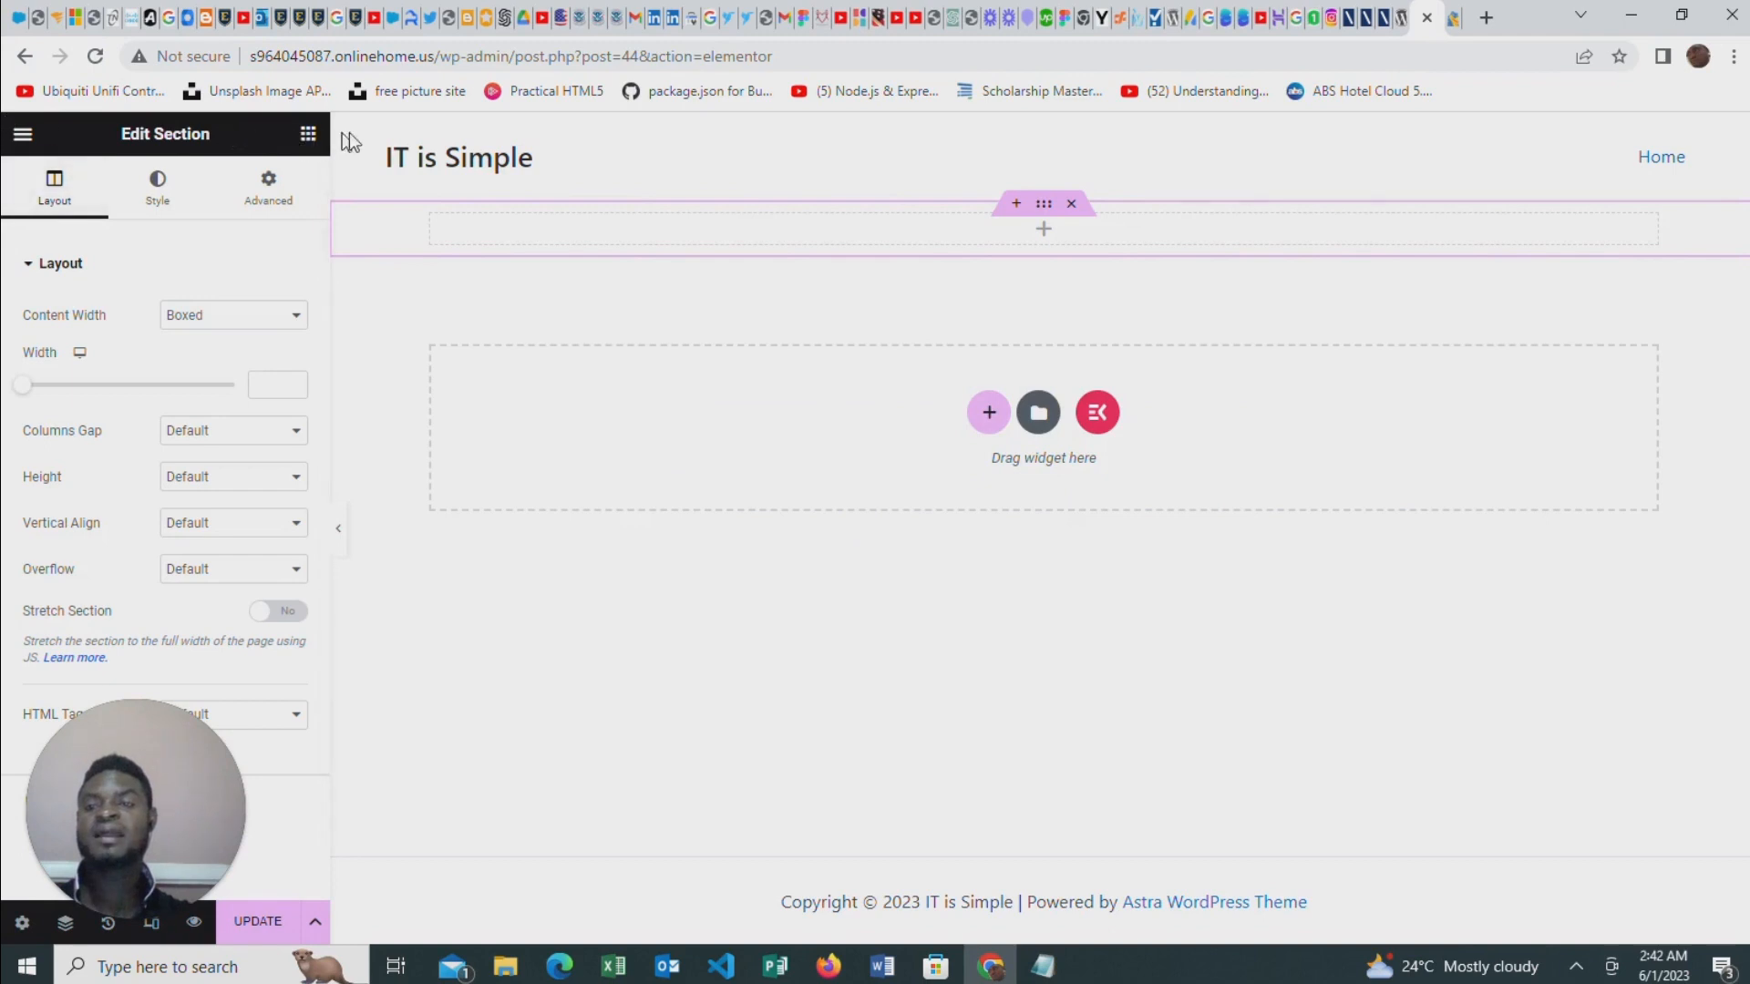
Review the Elementor settings menu and examine the Basic and Pro widgets available for the page
click(23, 134)
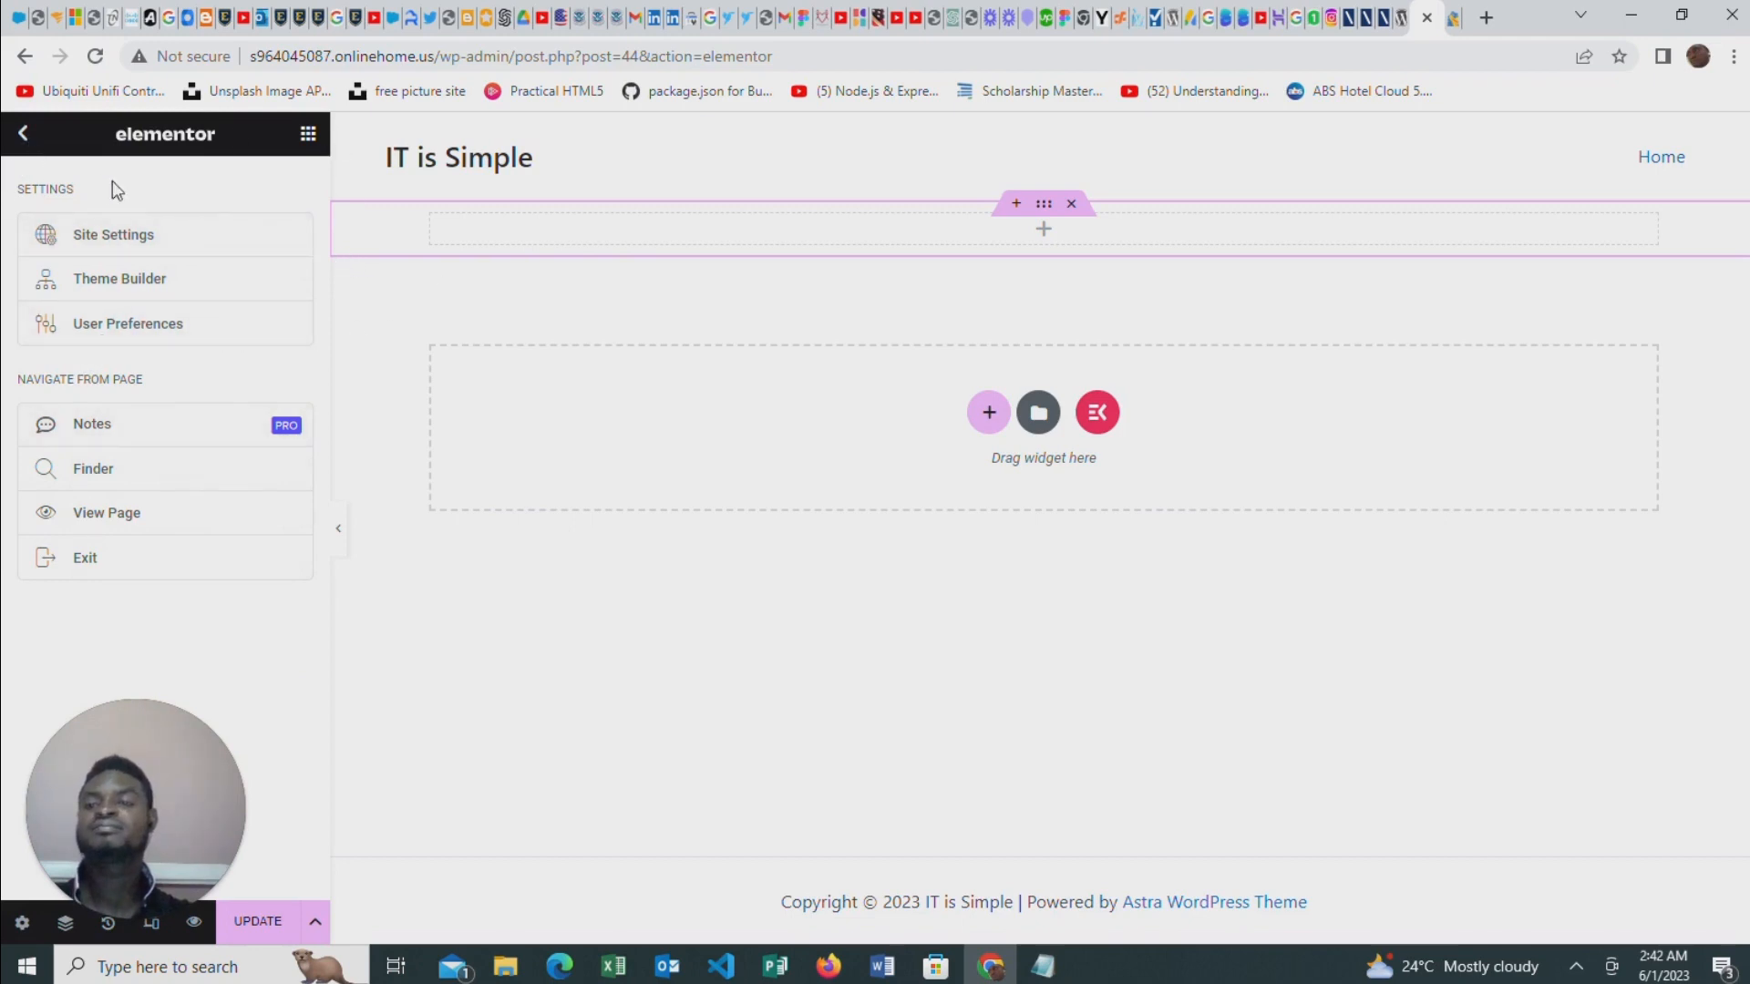
click(308, 135)
scroll(194, 538, down, 3)
scroll(194, 538, up, 3)
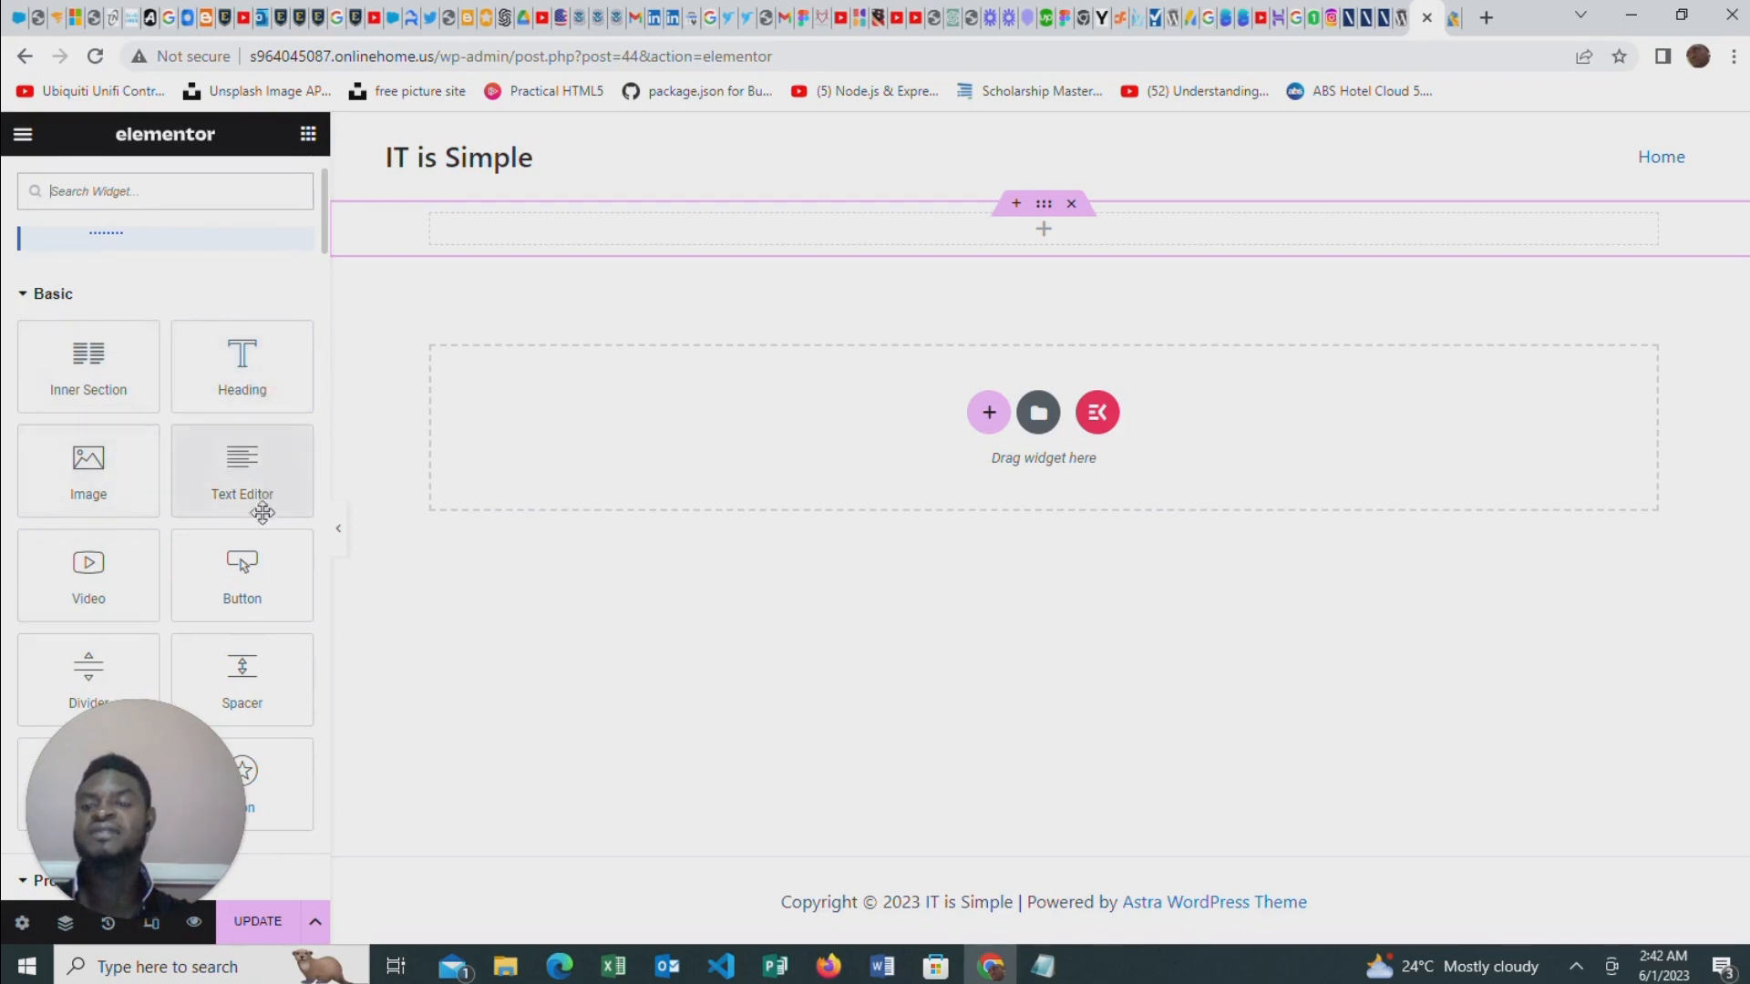
scroll(228, 547, down, 2)
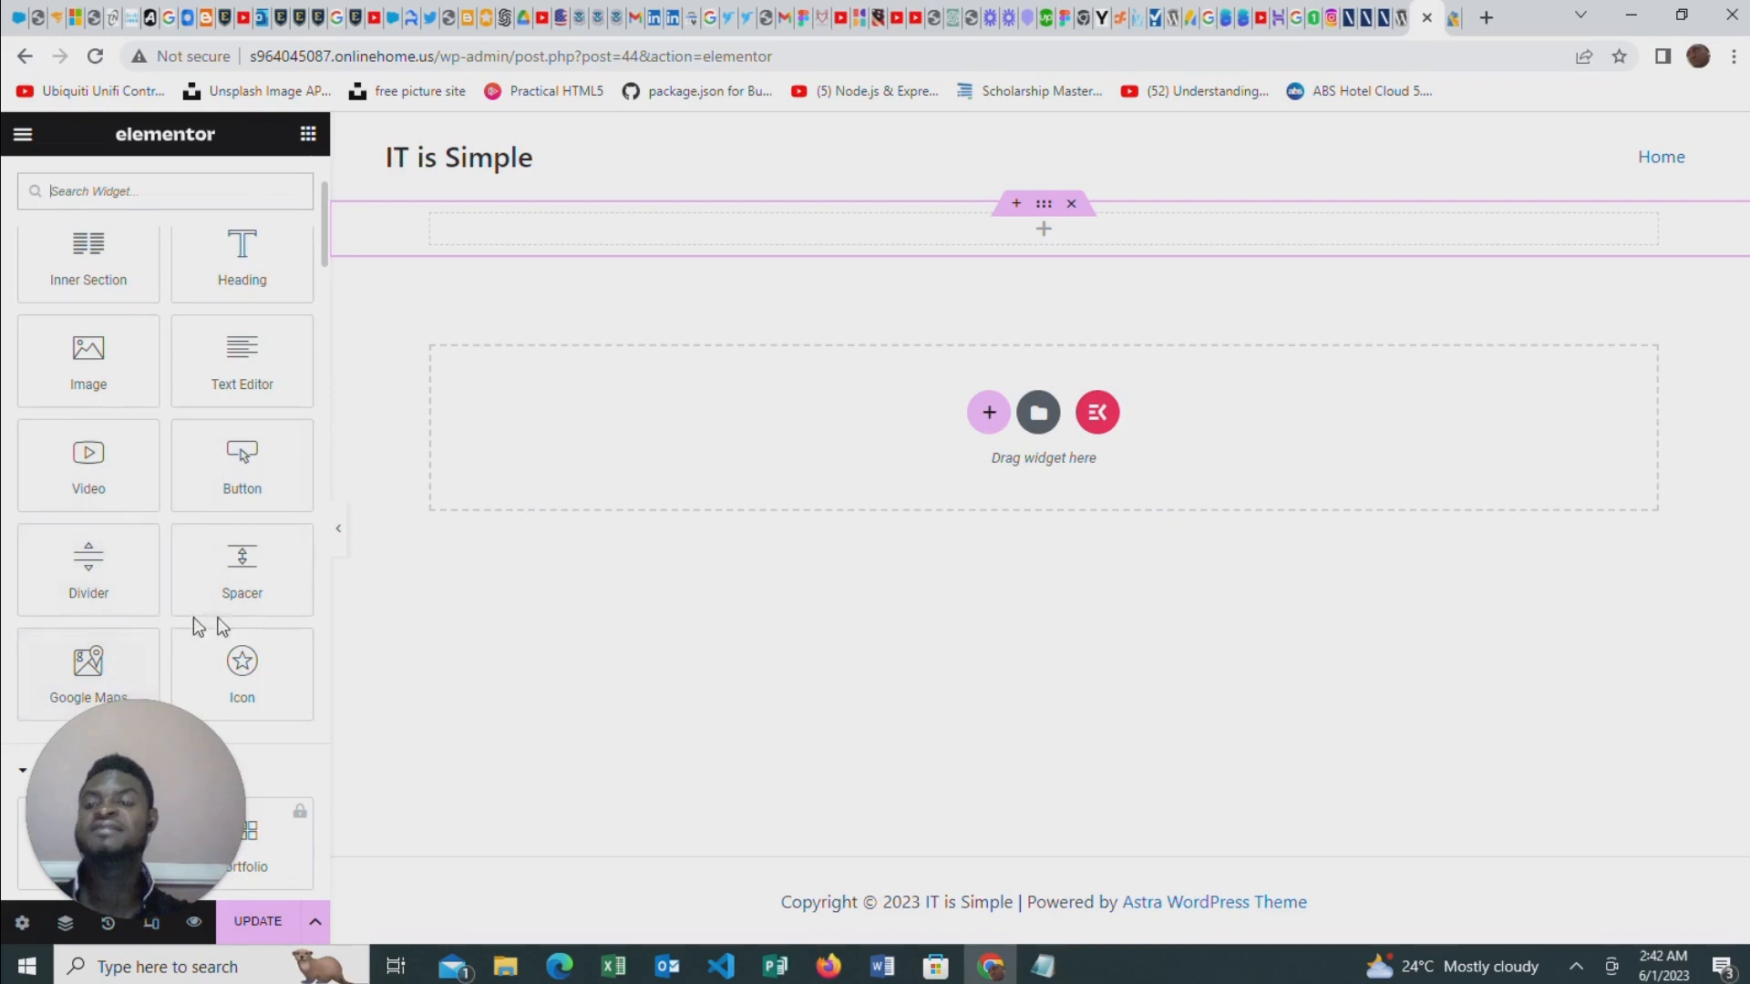
scroll(268, 569, down, 2)
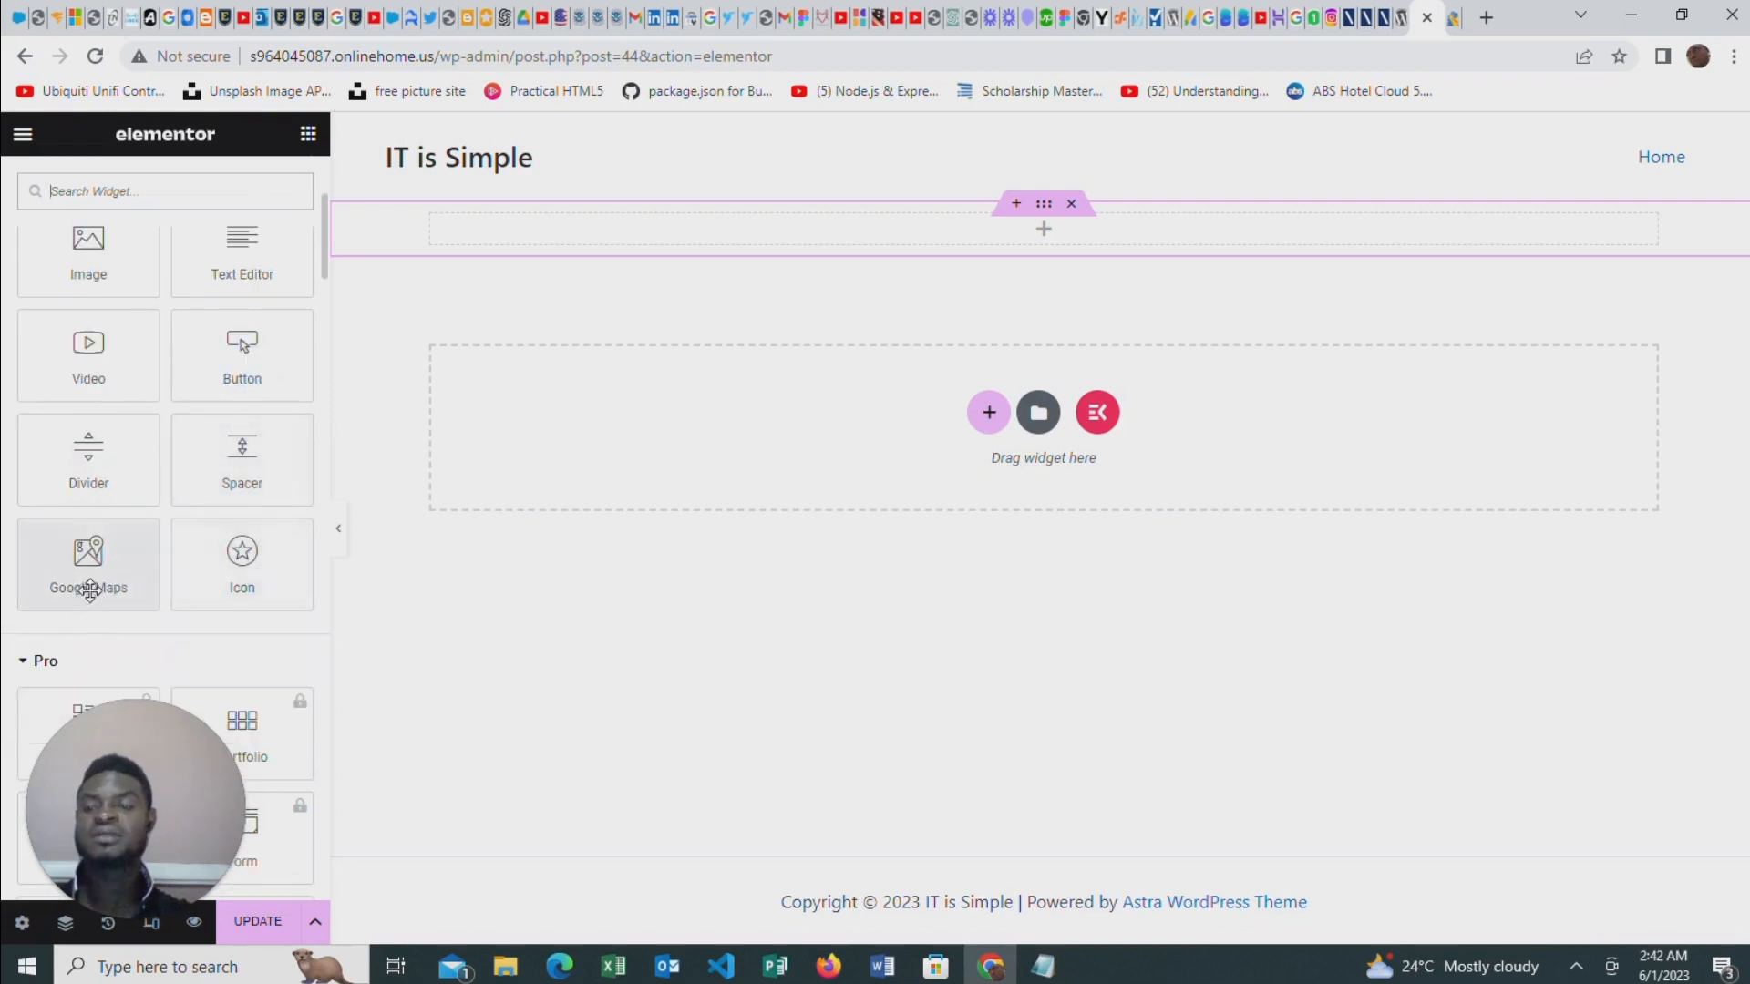
scroll(246, 547, down, 6)
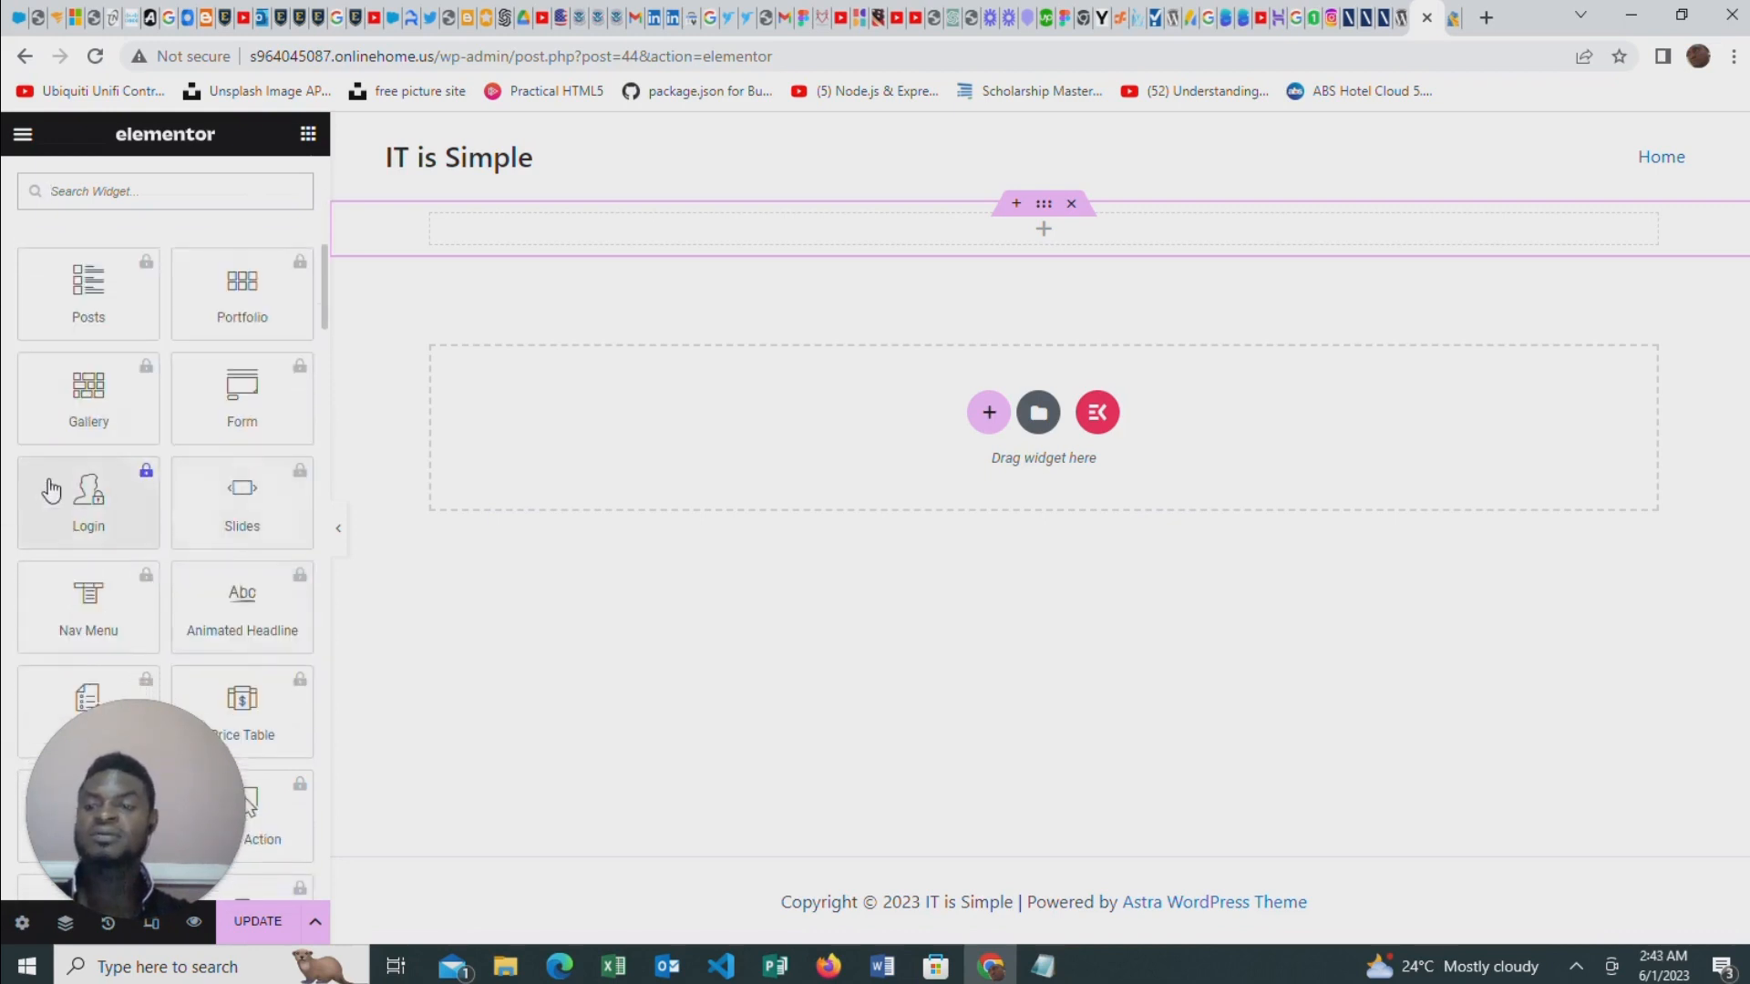
scroll(213, 492, up, 7)
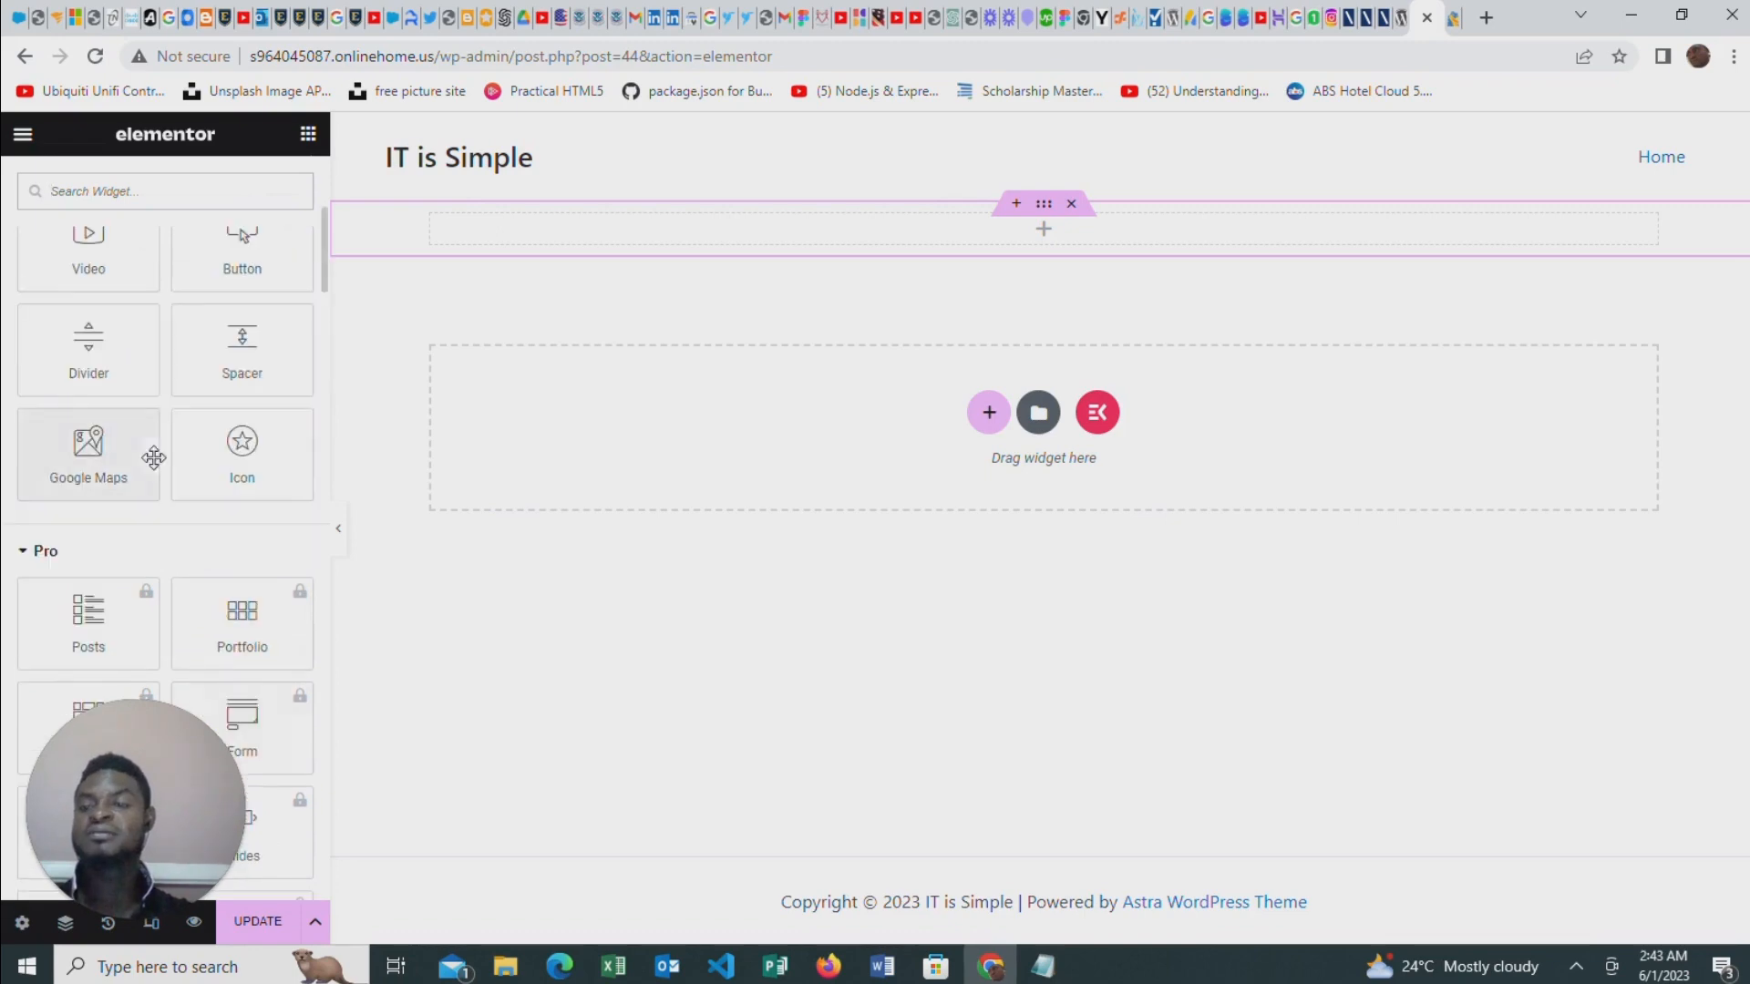
scroll(156, 456, down, 2)
scroll(88, 492, down, 10)
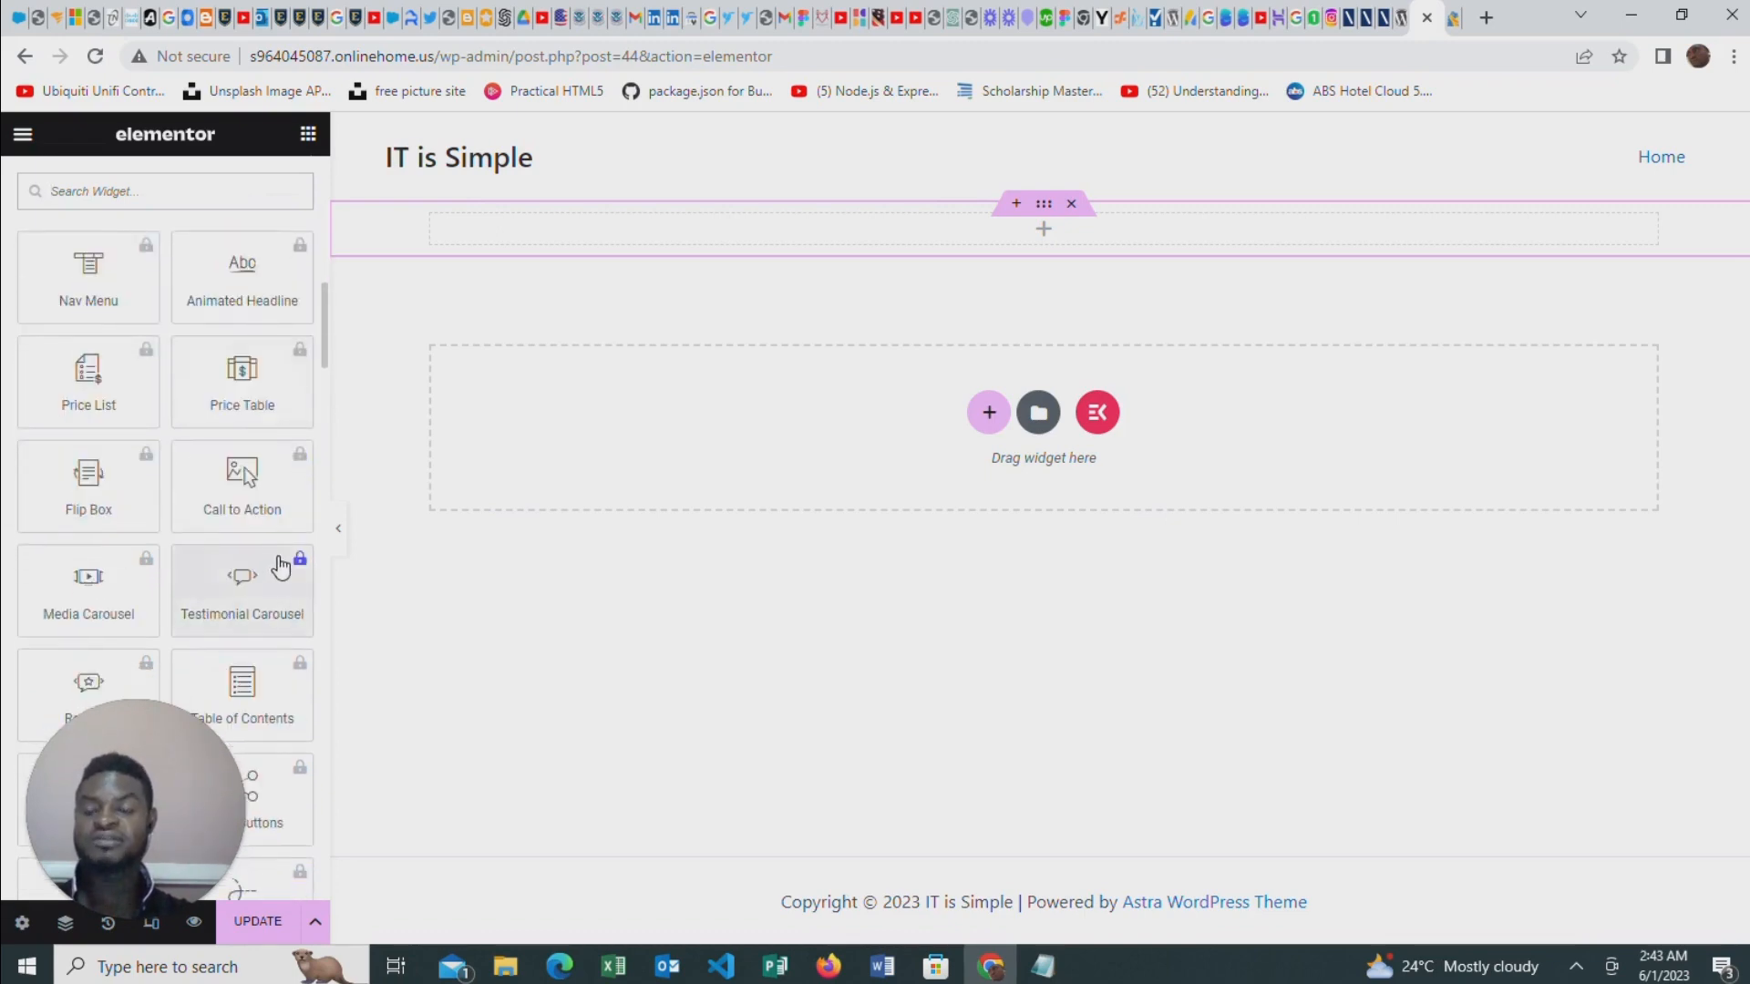
Examine the widgets offered by ElementsKit, such as Accordion, Testimonial, Pricing Table, Team and Social Icons
scroll(104, 447, up, 2)
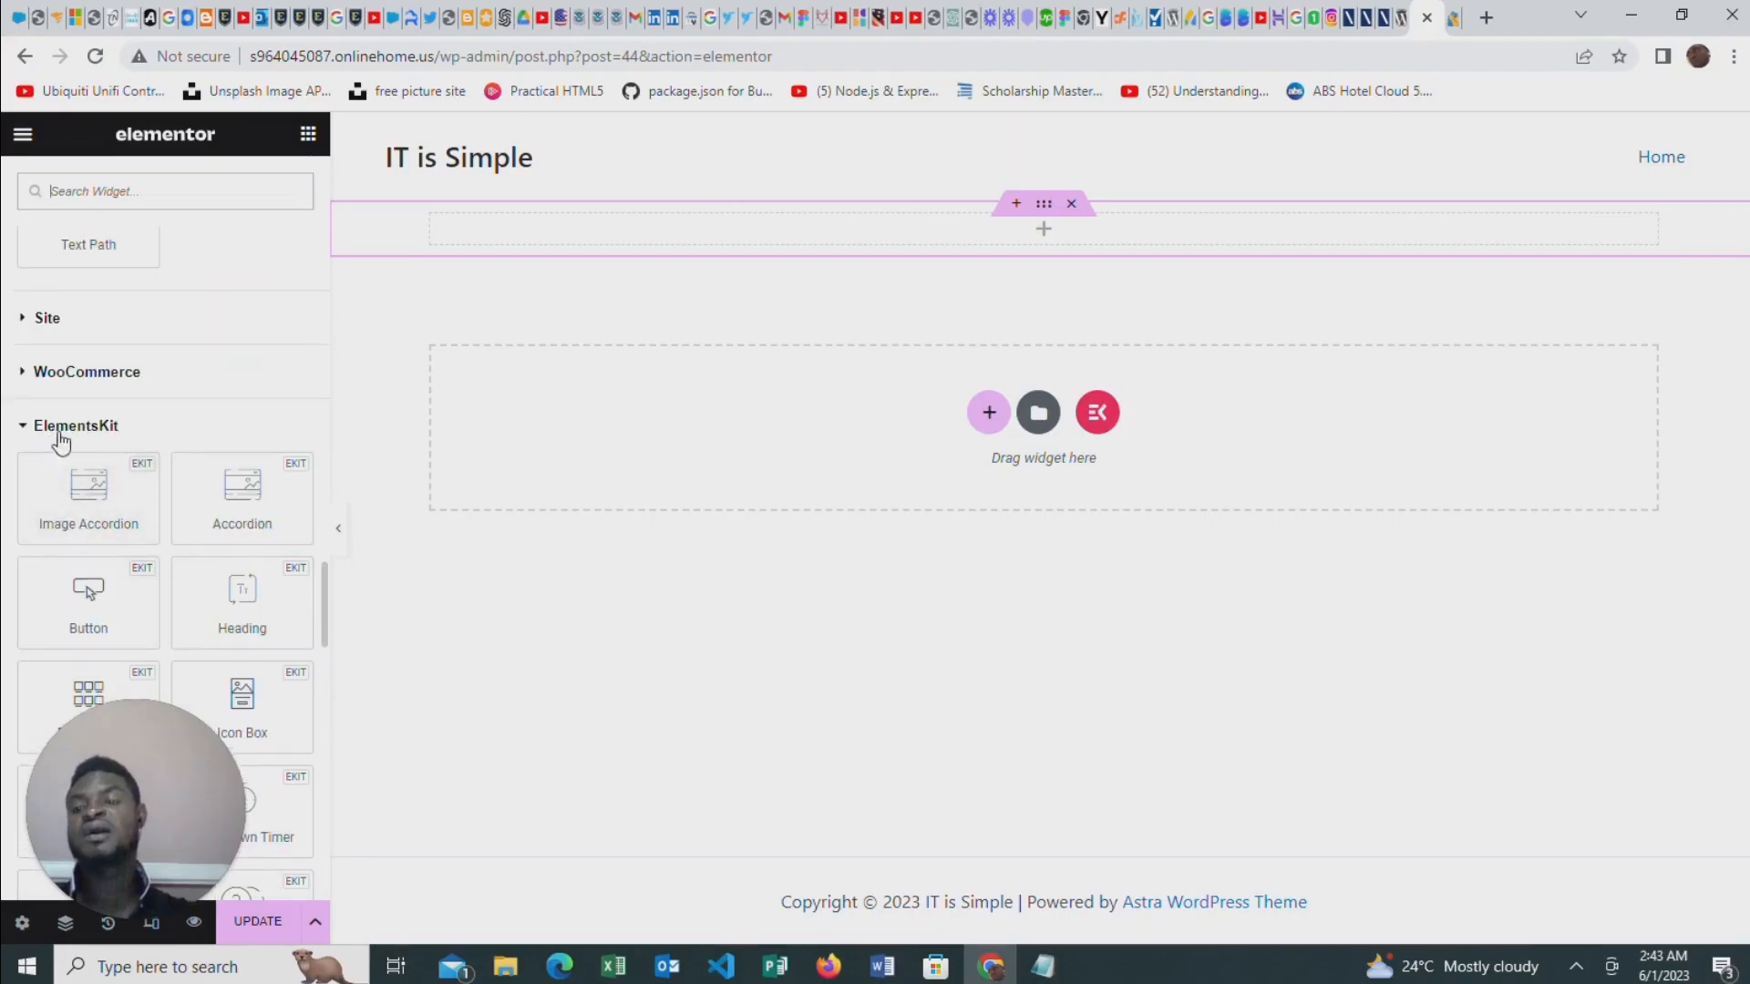
scroll(155, 452, down, 10)
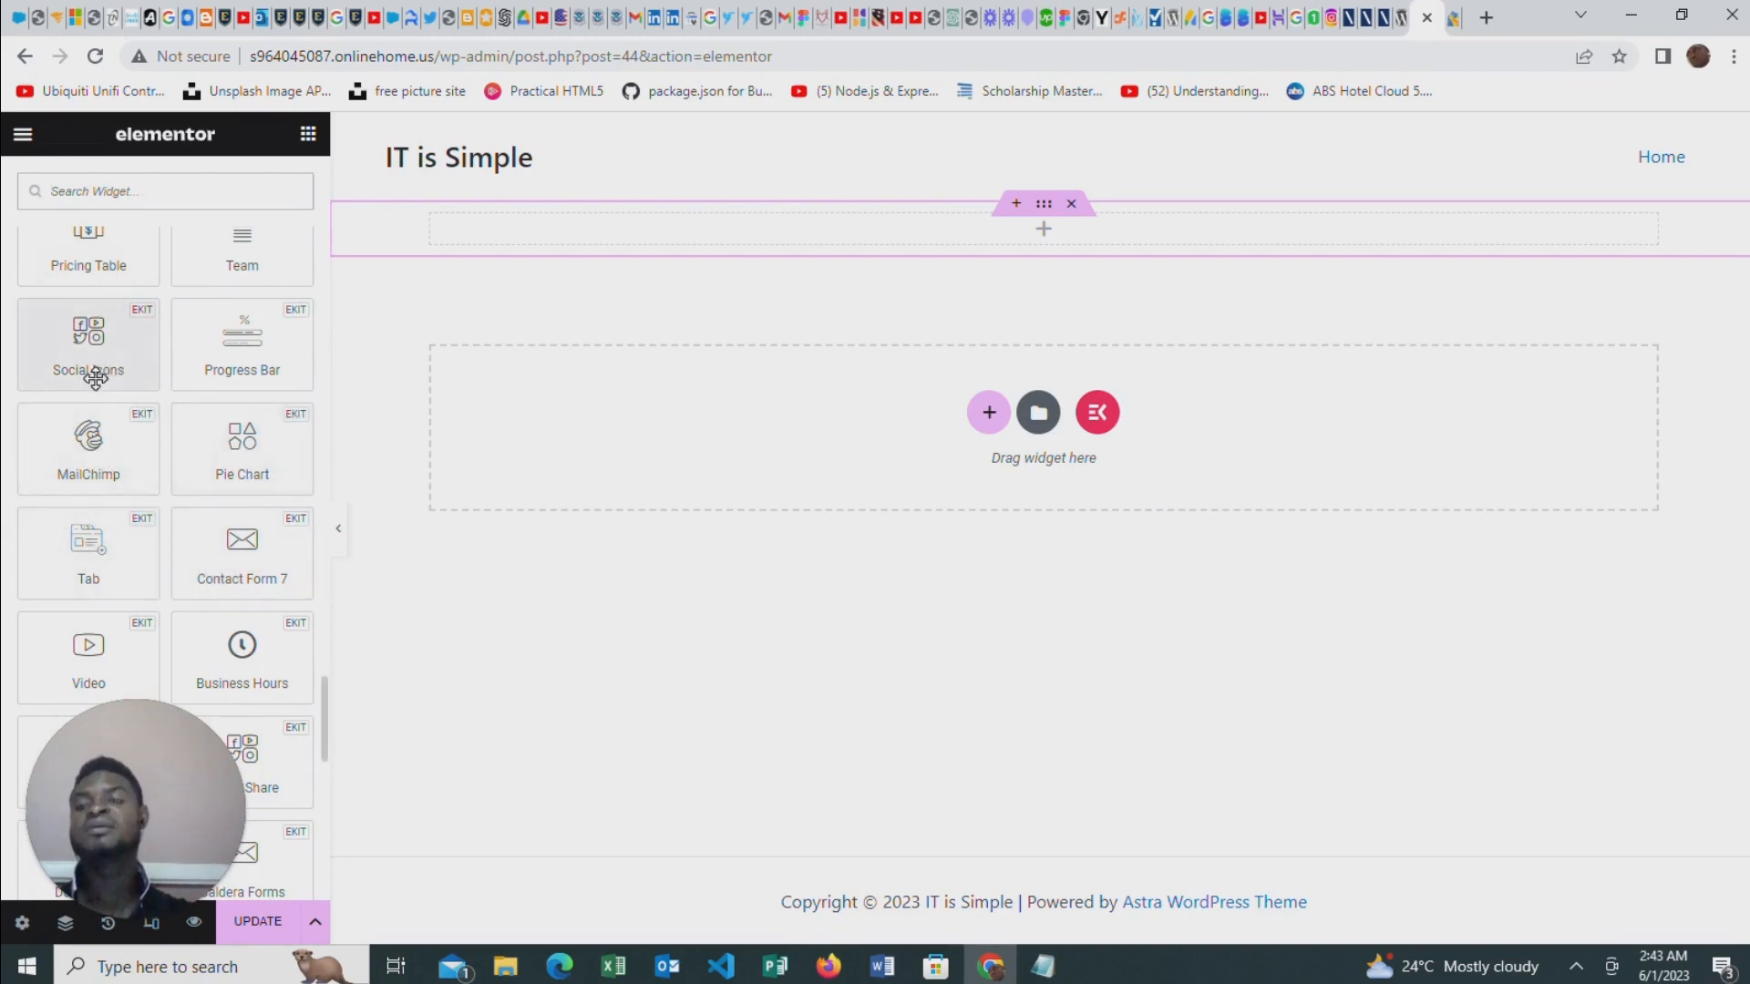
scroll(195, 399, up, 1)
scroll(167, 479, up, 1)
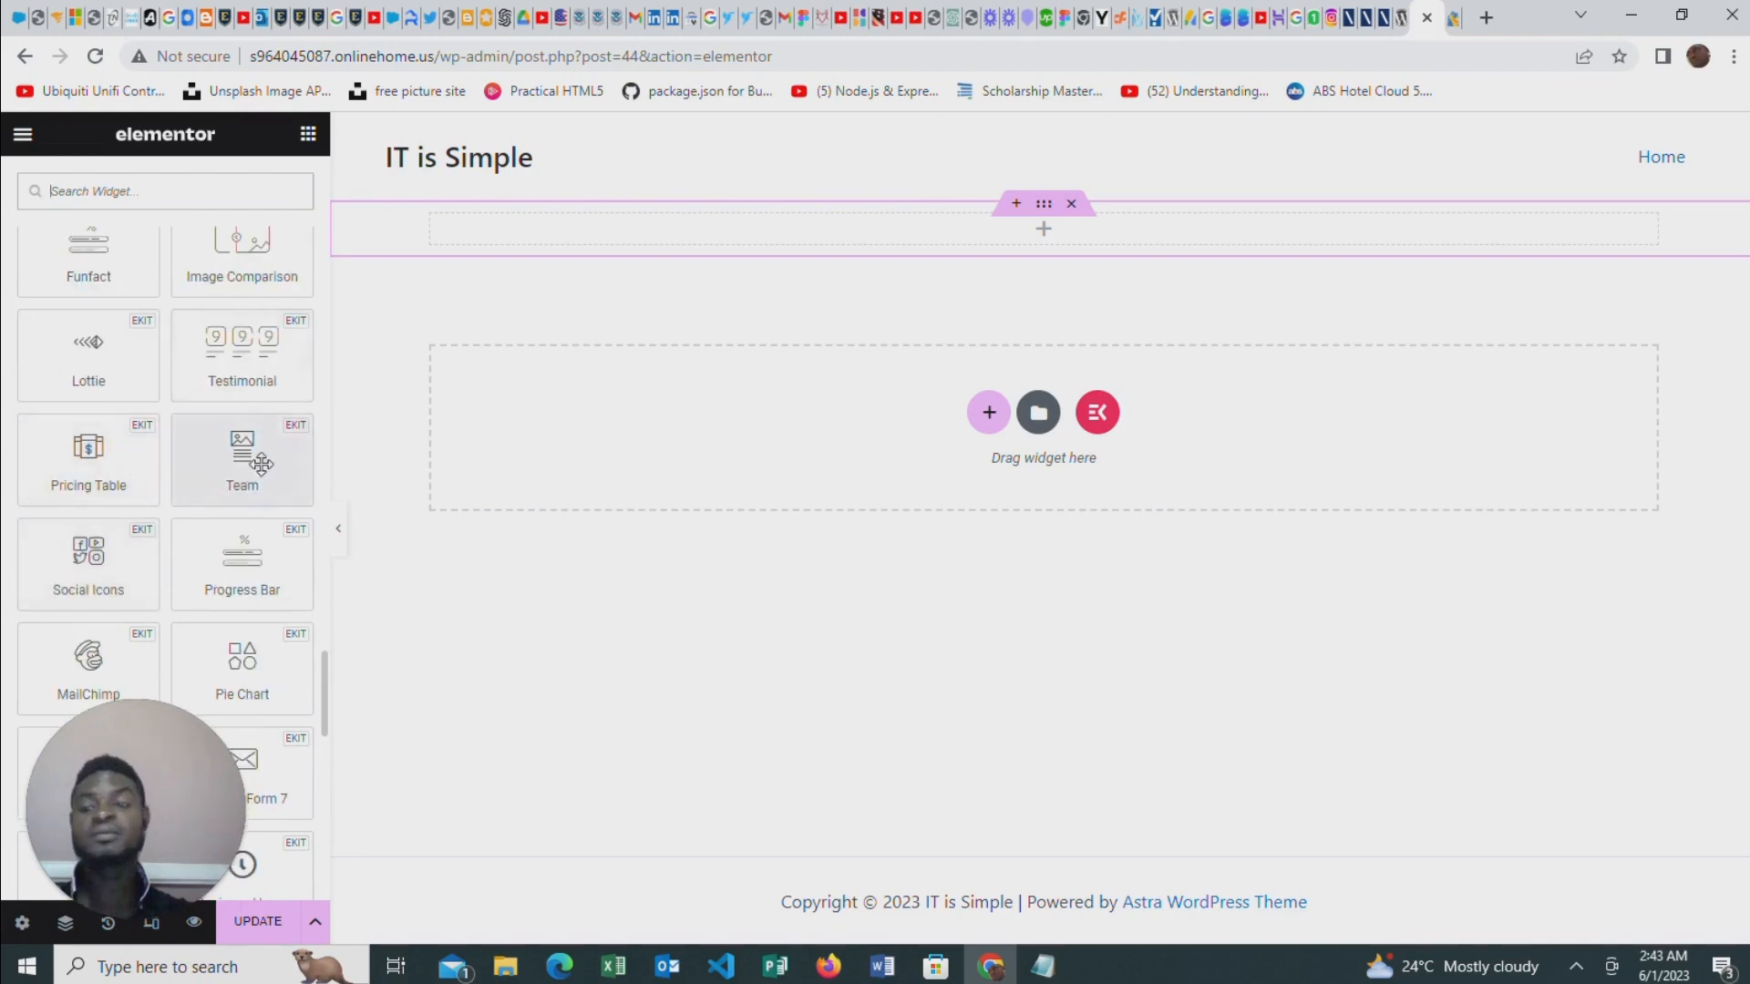
scroll(289, 518, up, 1)
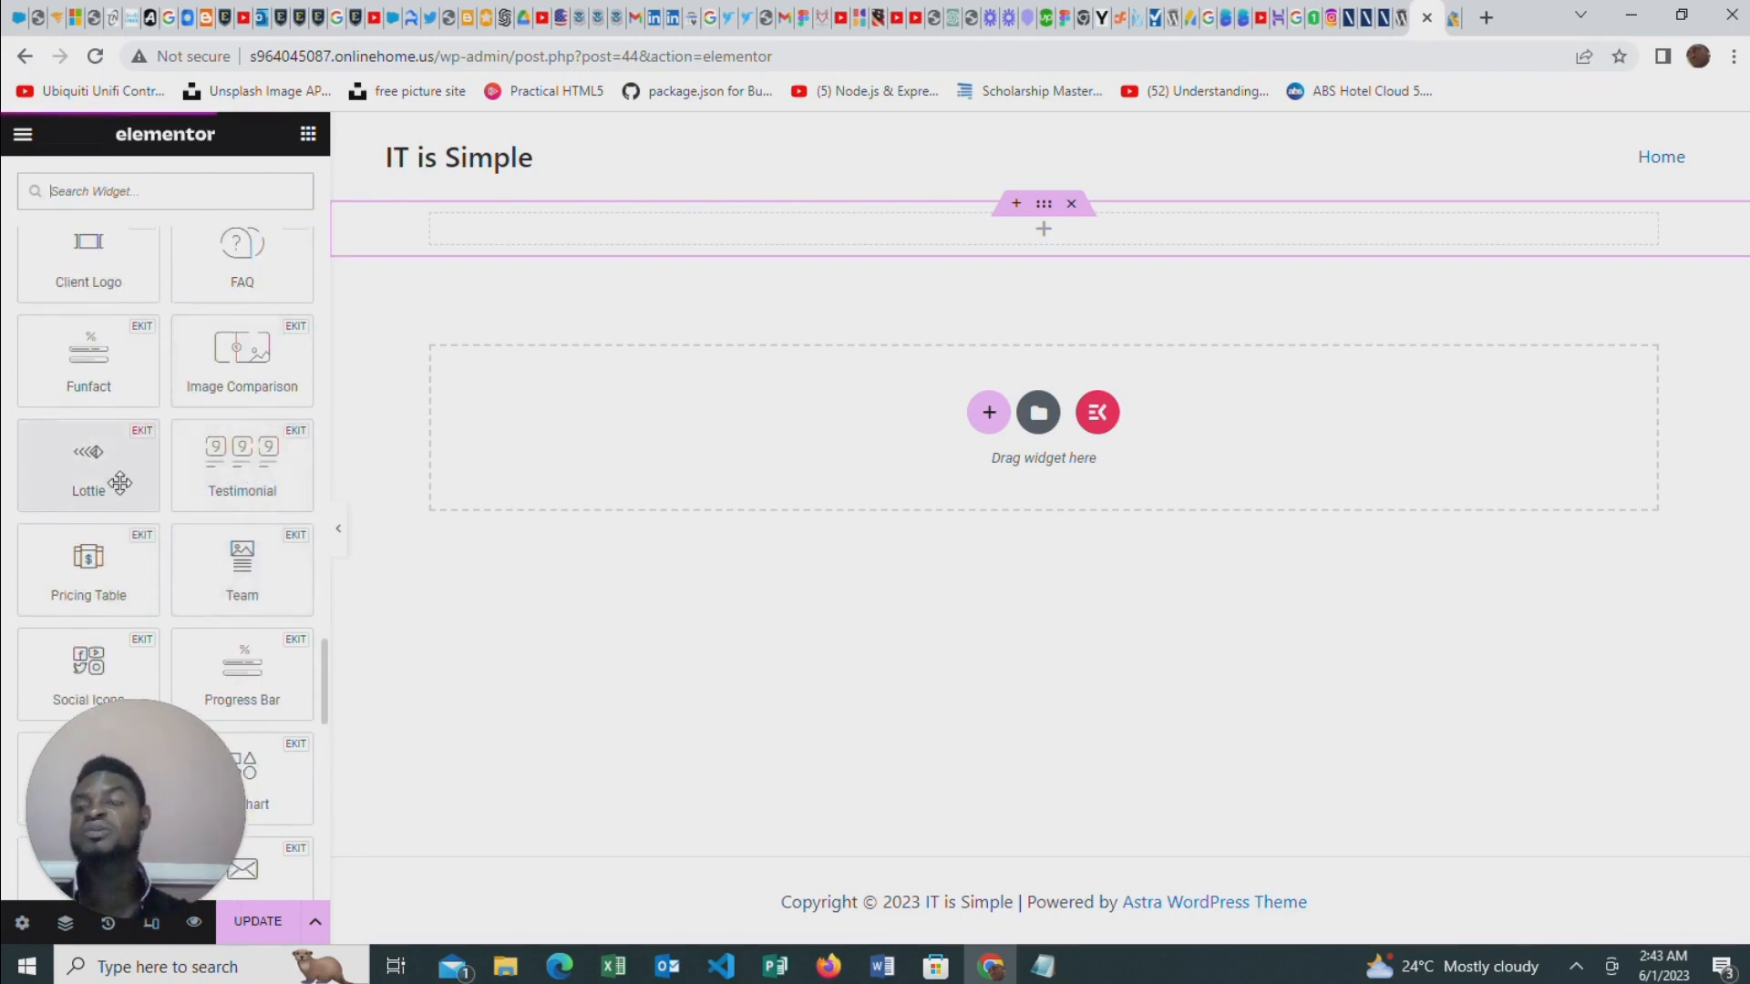
scroll(165, 438, up, 1)
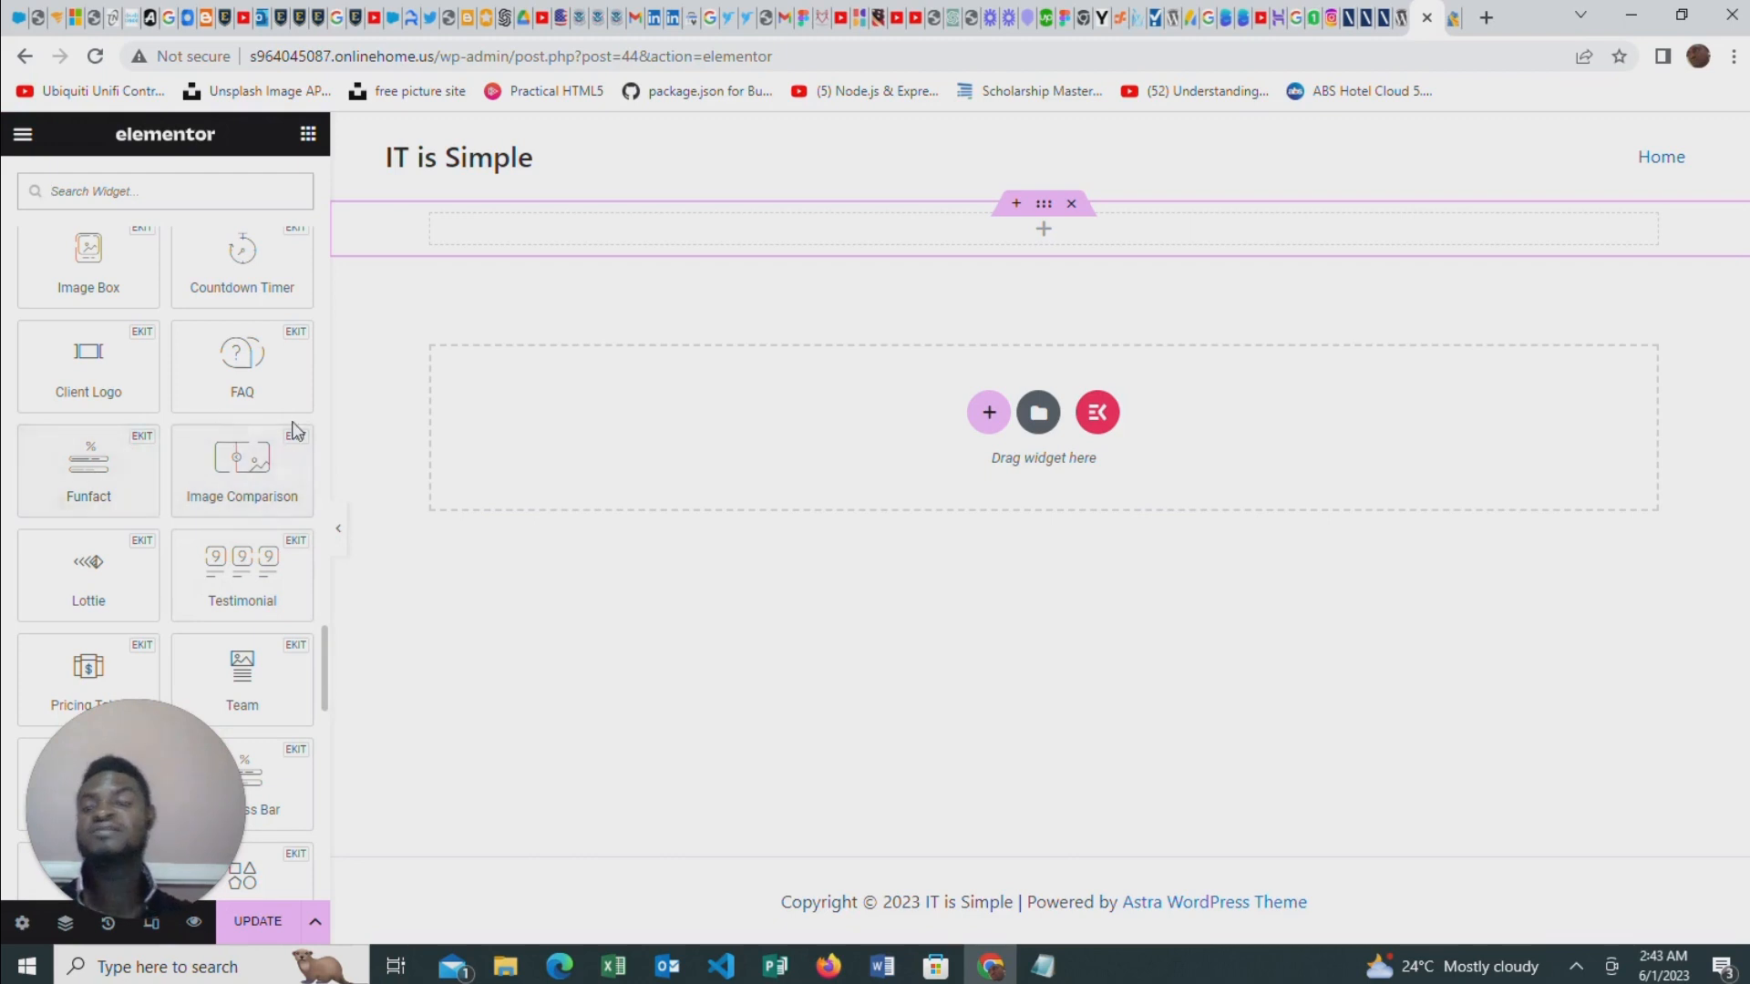
scroll(136, 443, up, 1)
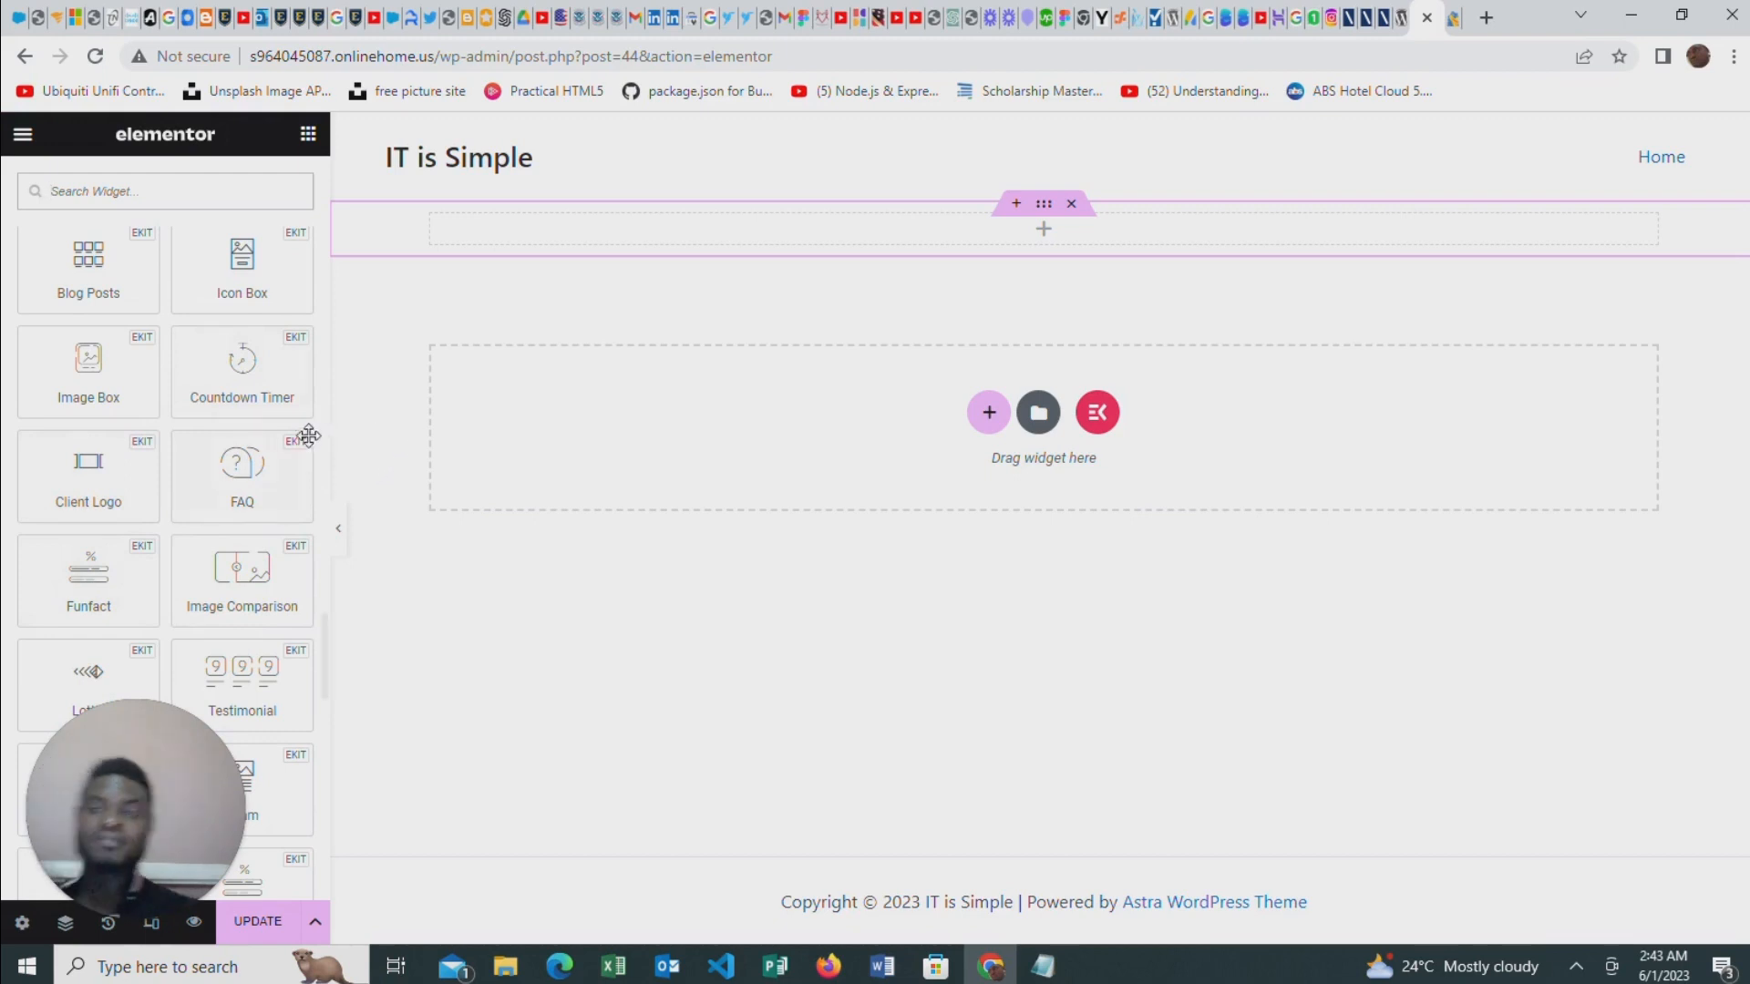
scroll(244, 465, up, 3)
scroll(250, 456, up, 1)
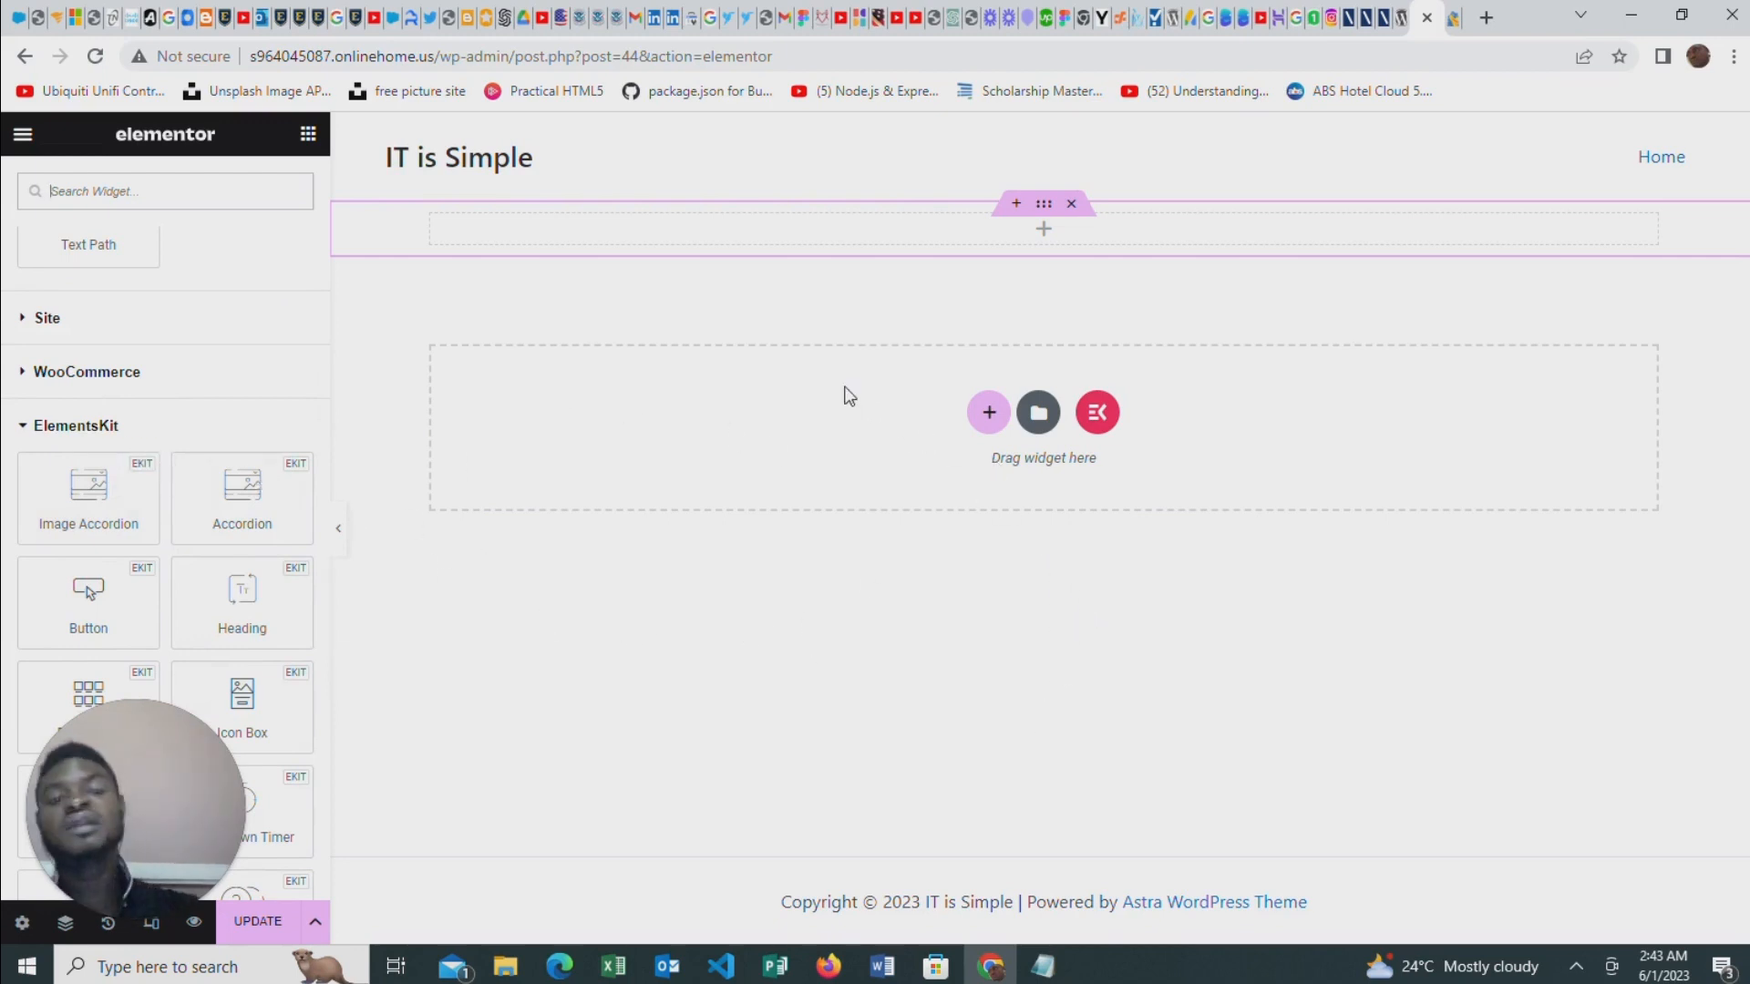
scroll(134, 281, up, 1)
Insert a one-column section on the Home page and place a basic Heading widget inside it
click(988, 412)
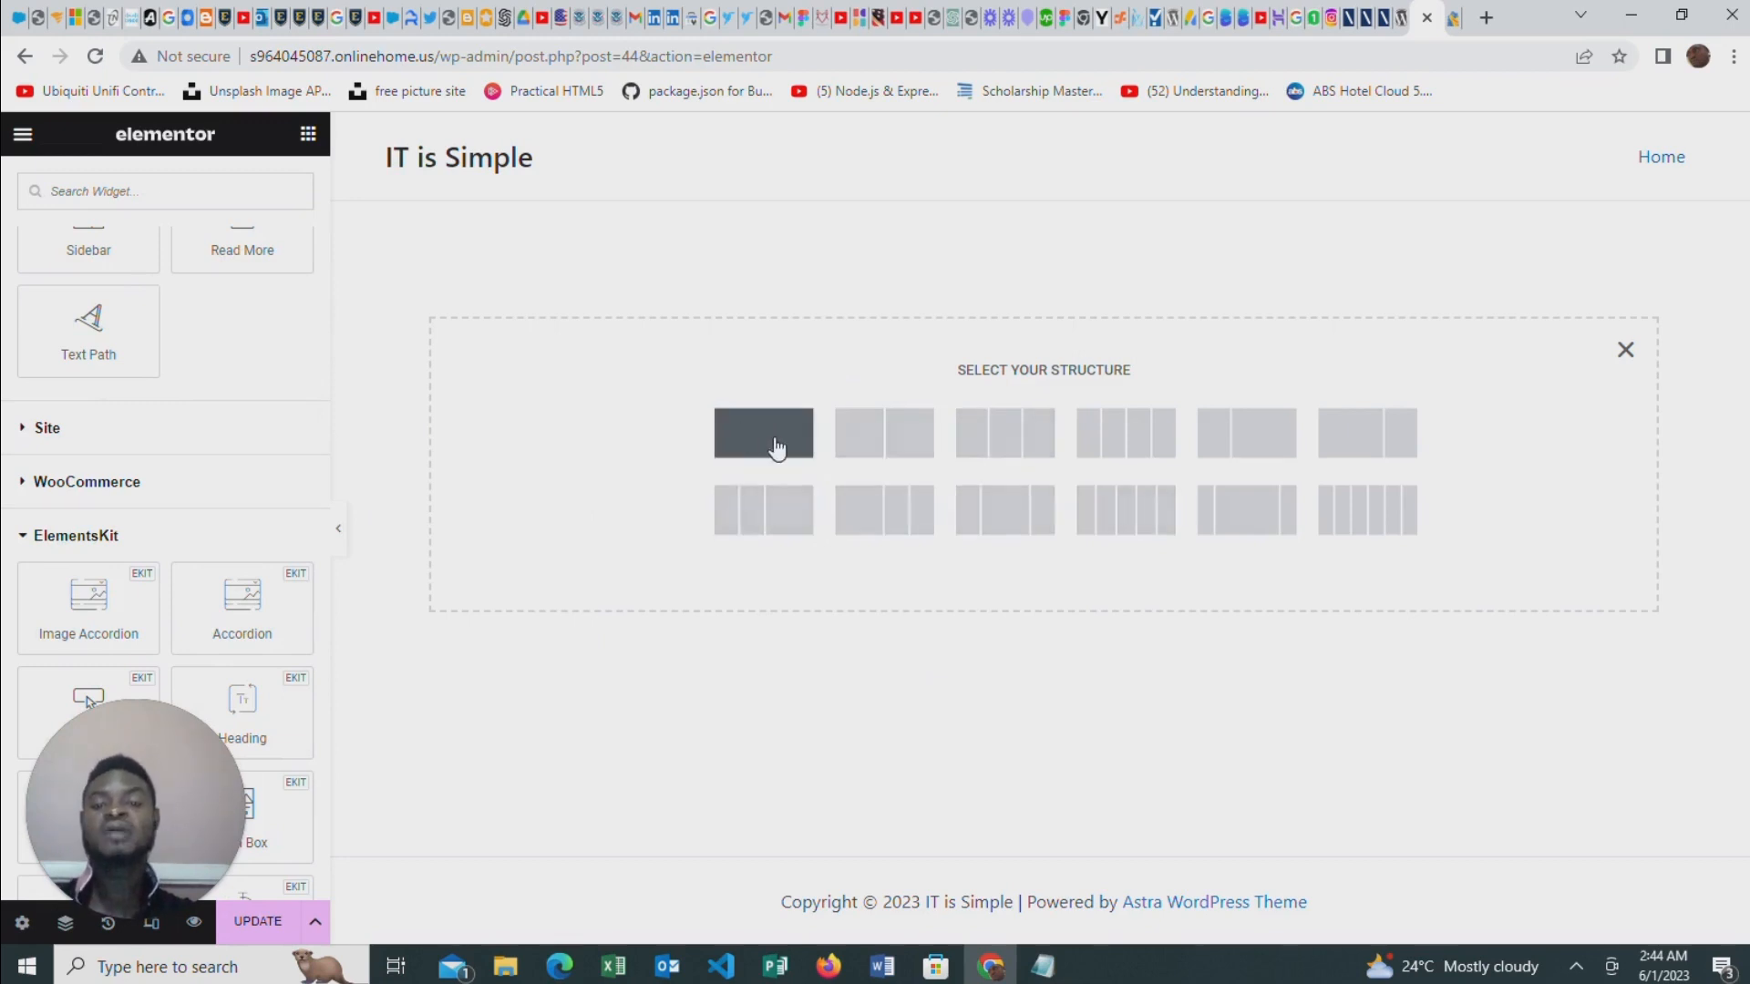
click(776, 447)
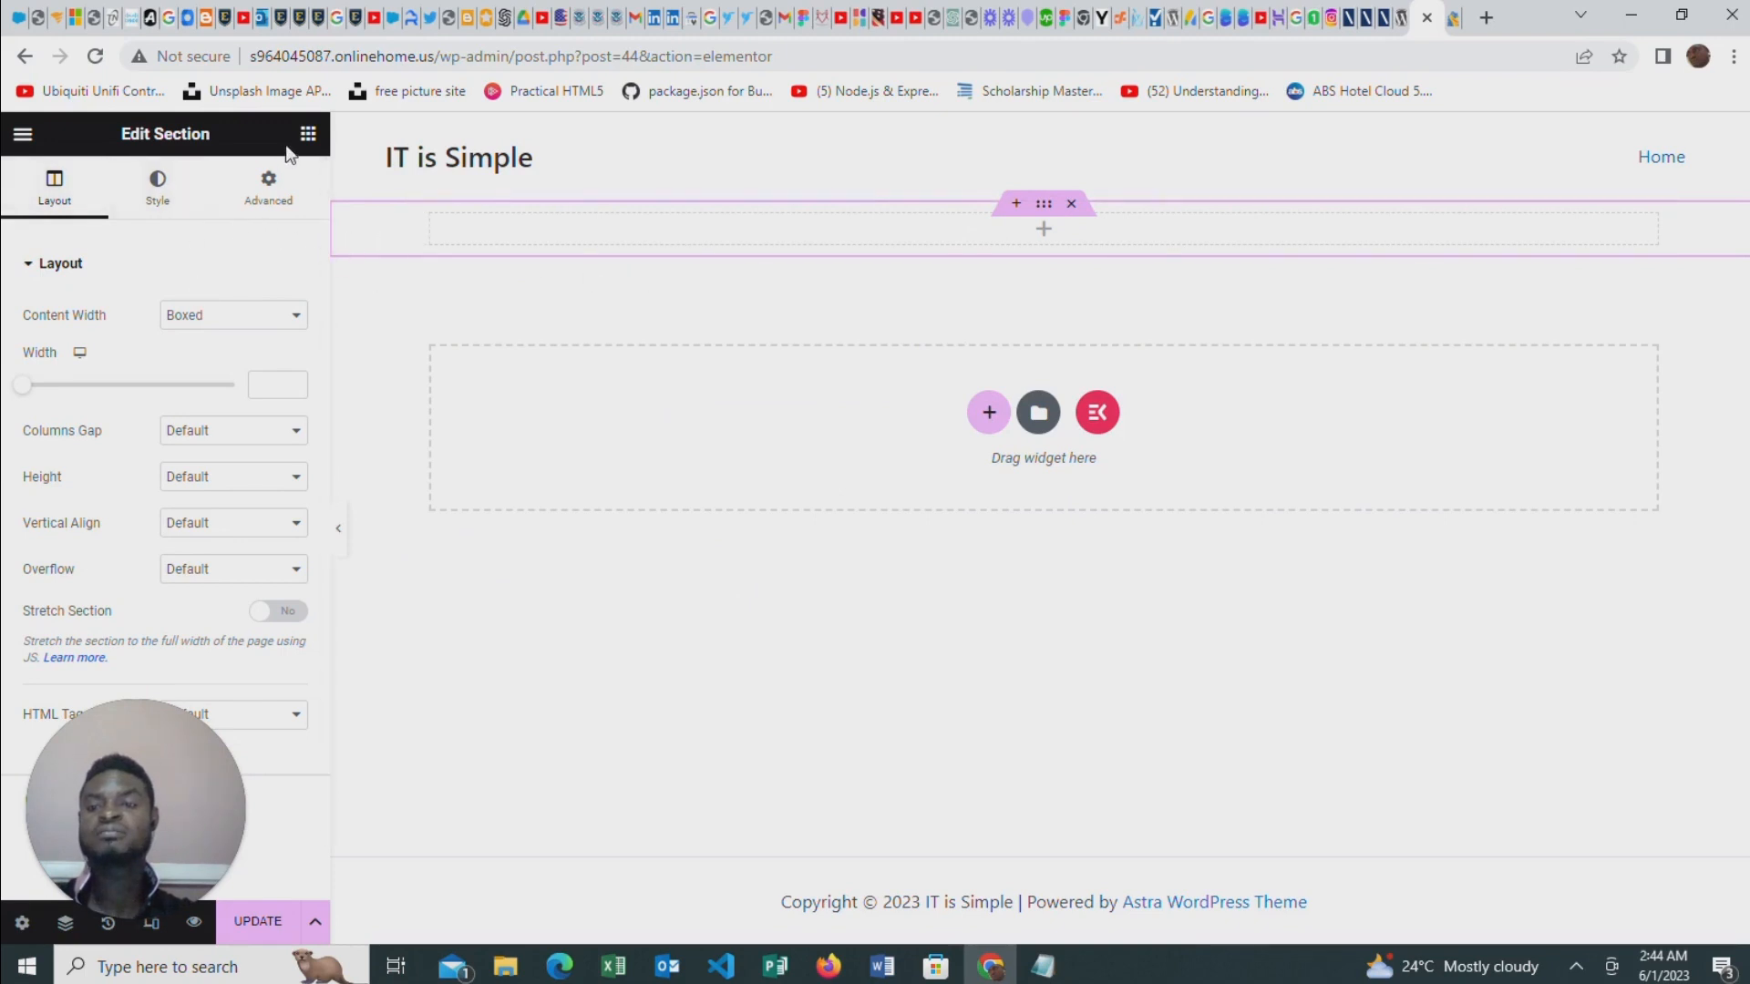
click(308, 134)
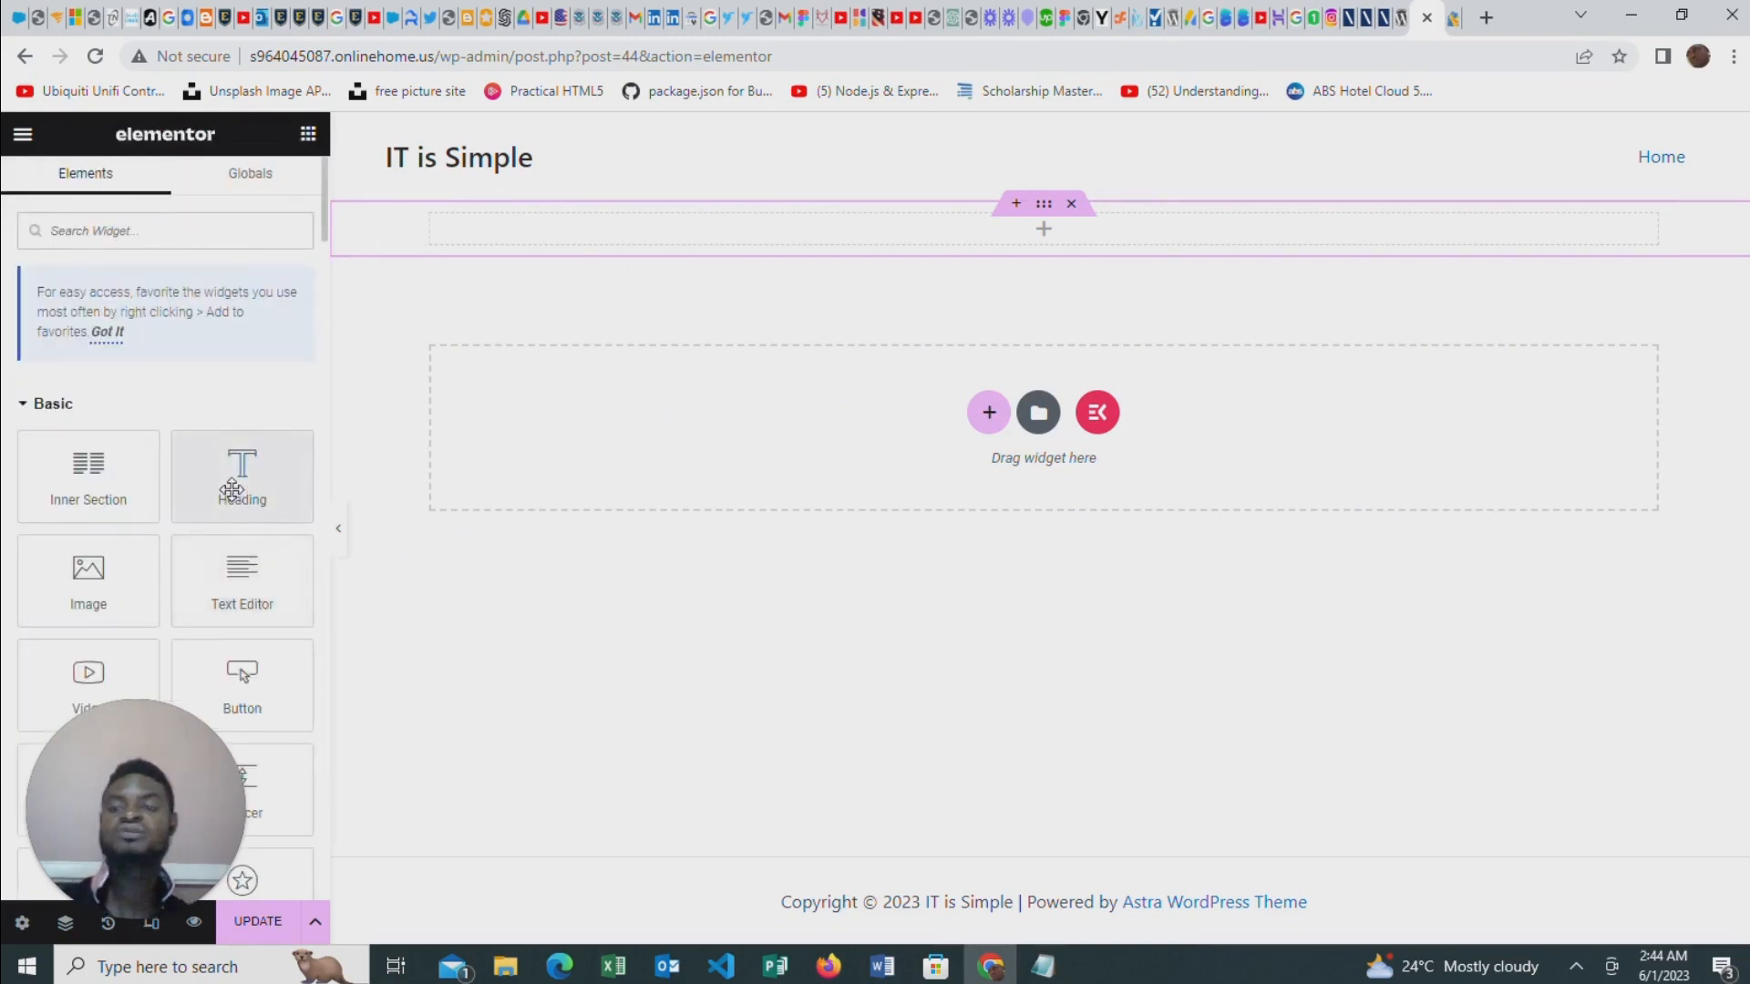
drag(241, 476, 1036, 226)
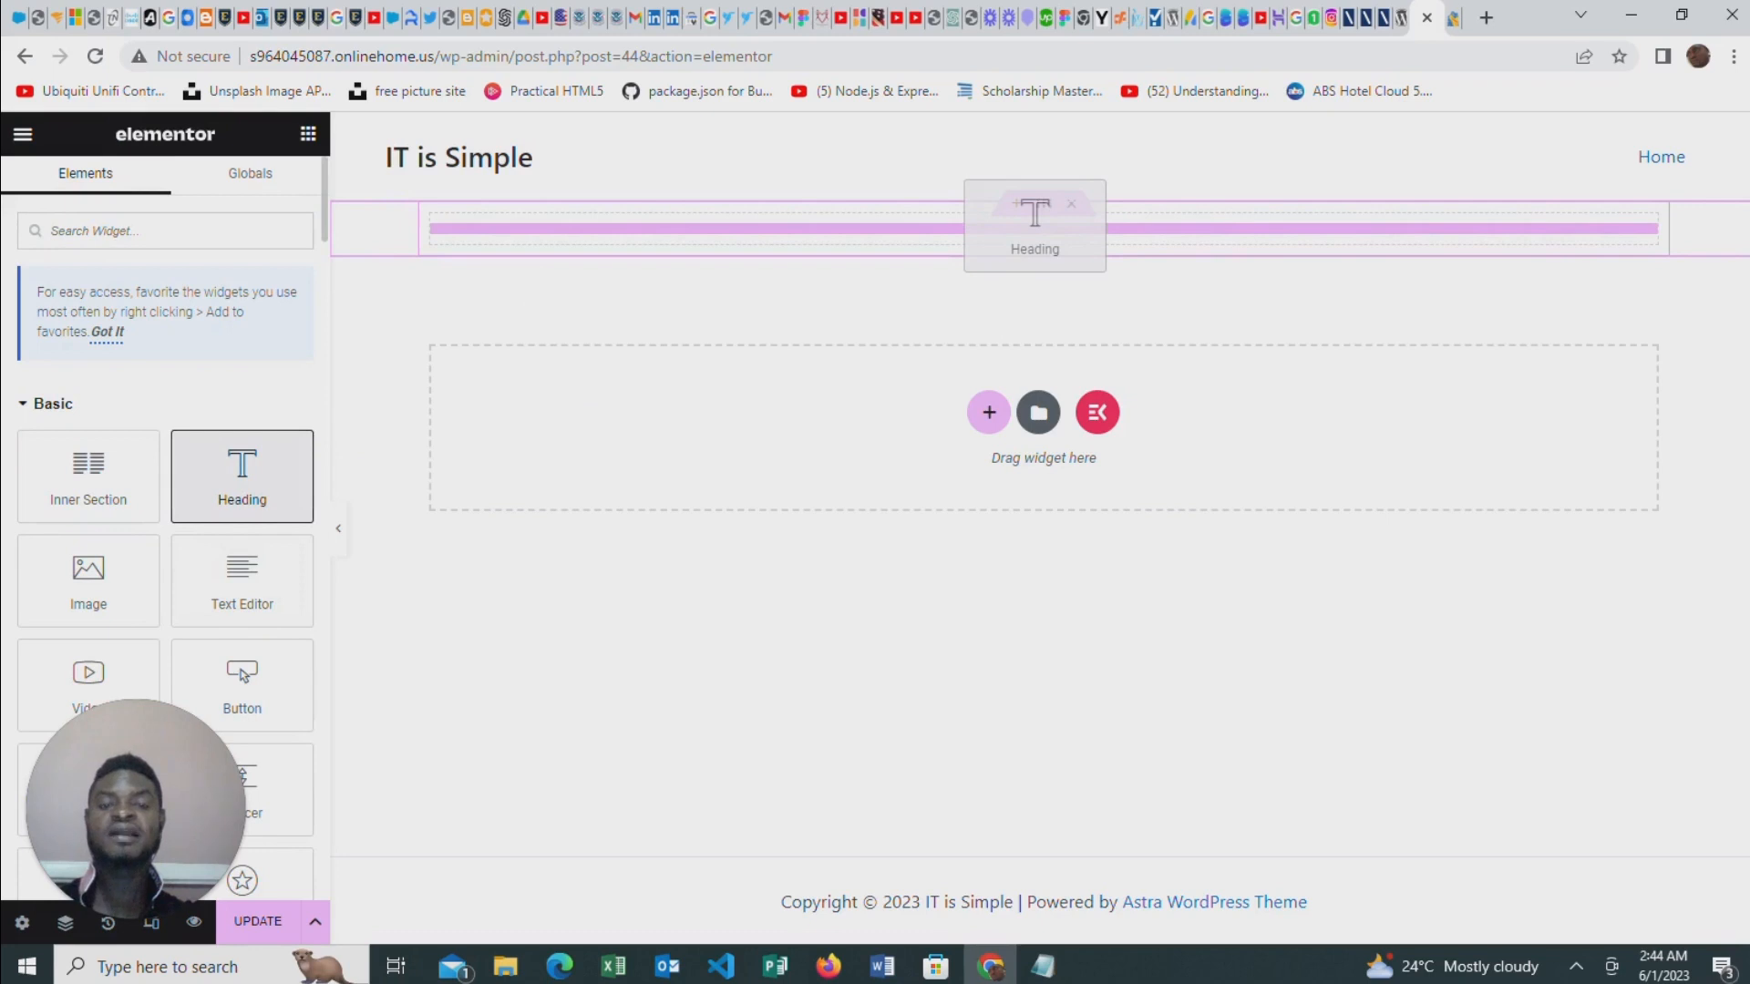
drag(1034, 228, 1023, 235)
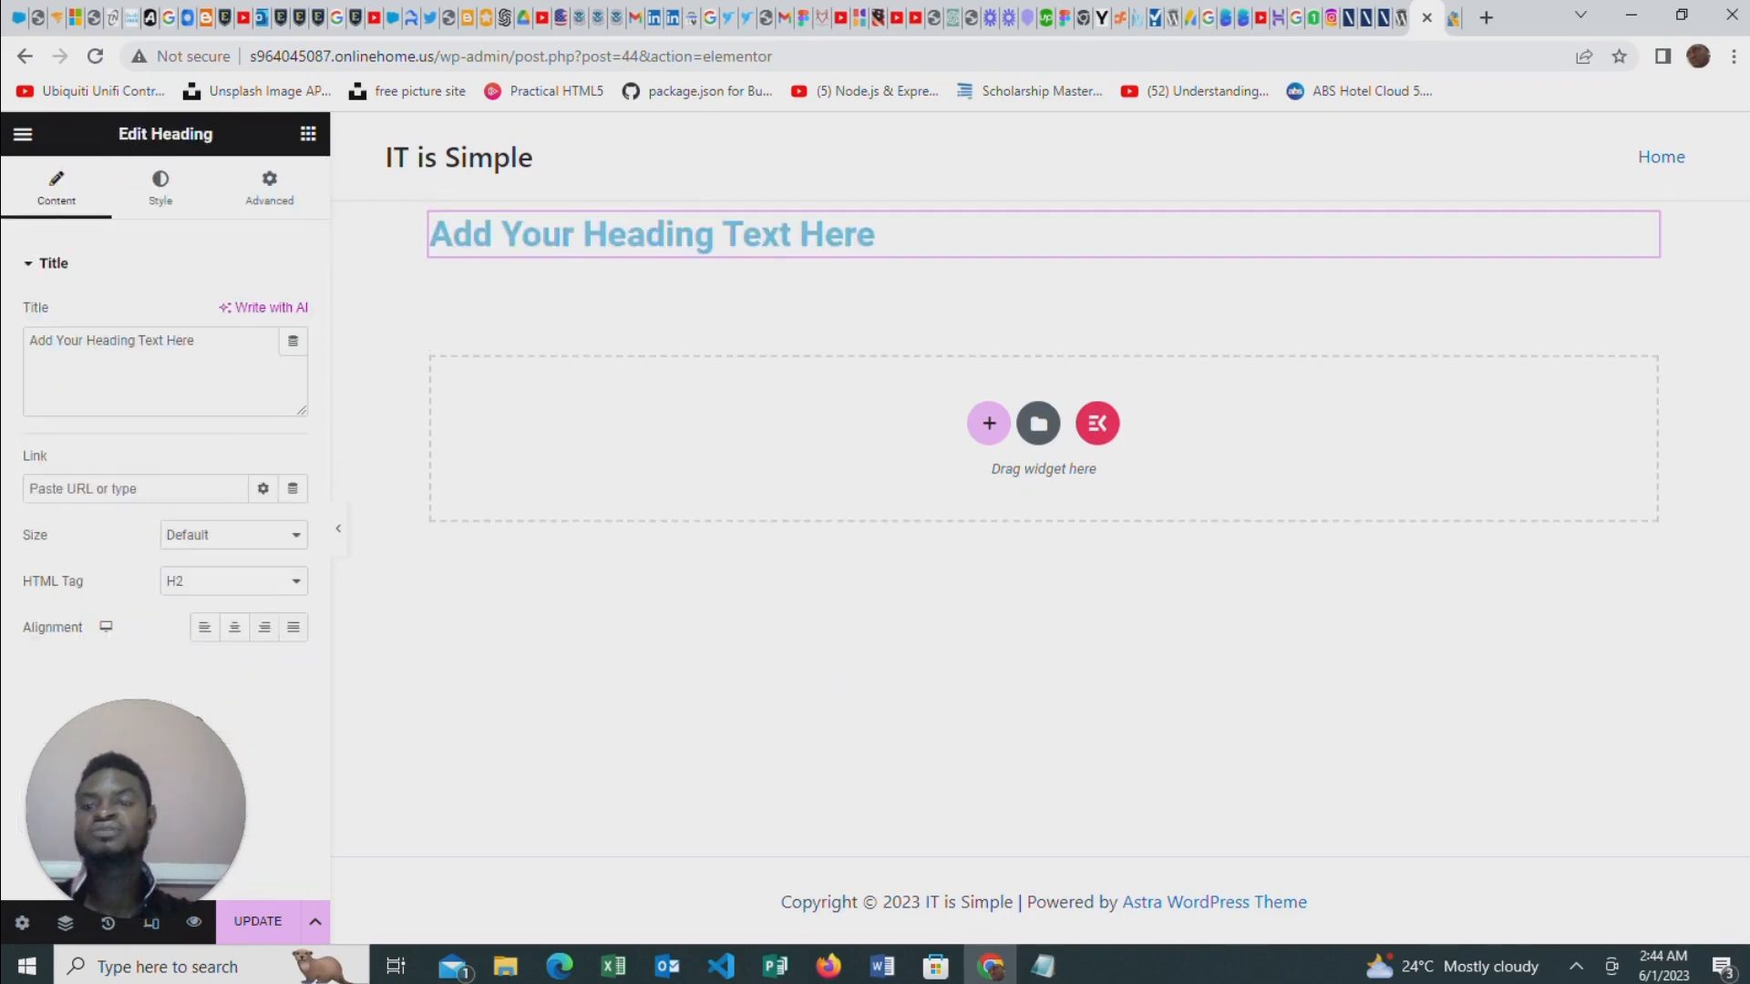
Set the heading's title to WELCOME TO MY SITE and update the page
drag(209, 341, 17, 351)
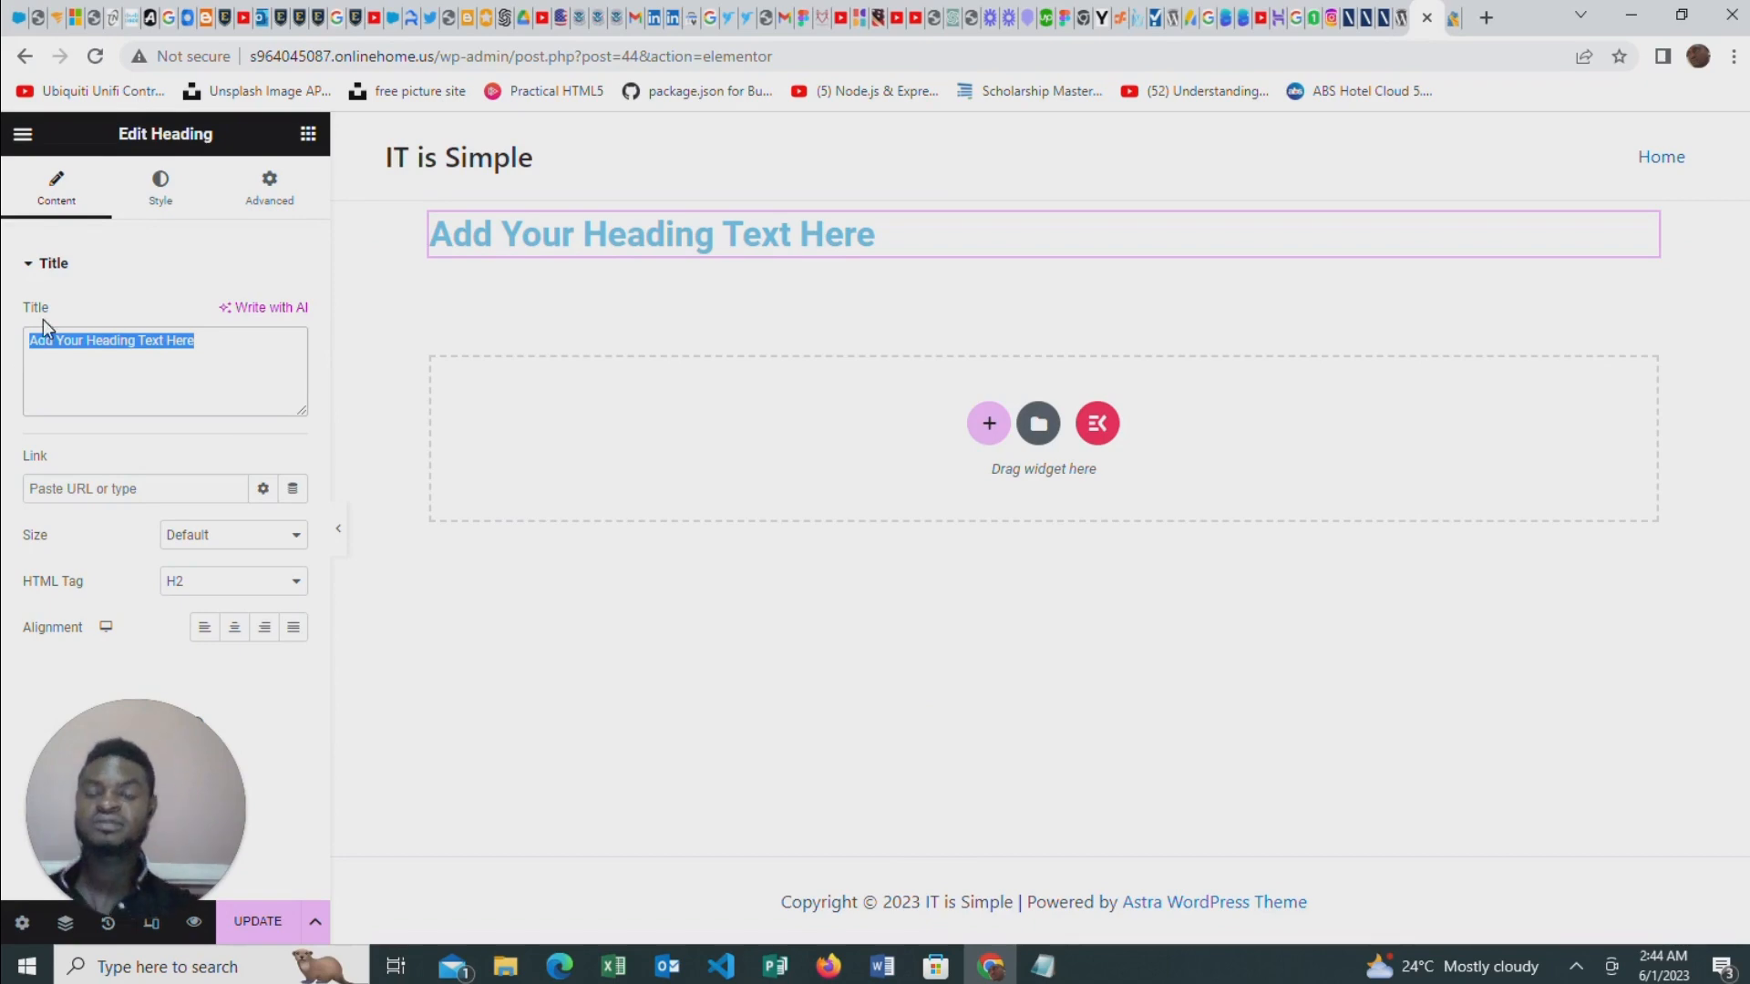
text(T)
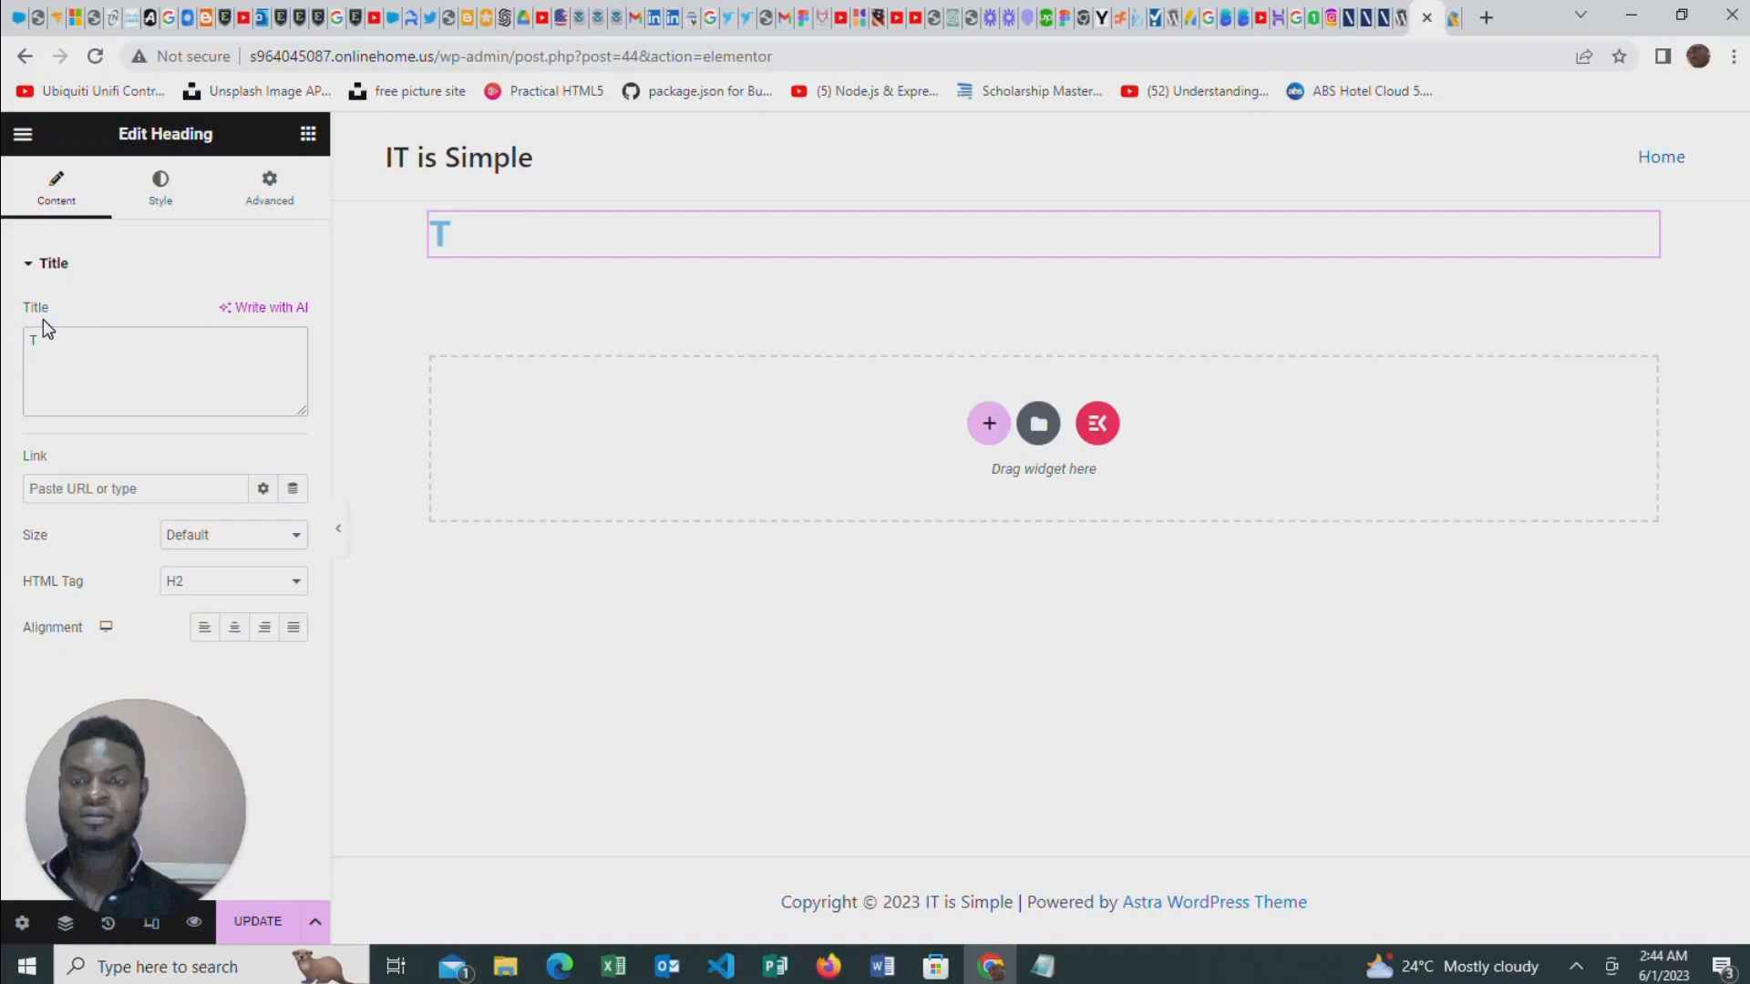
key(BackSpace)
text(WELC)
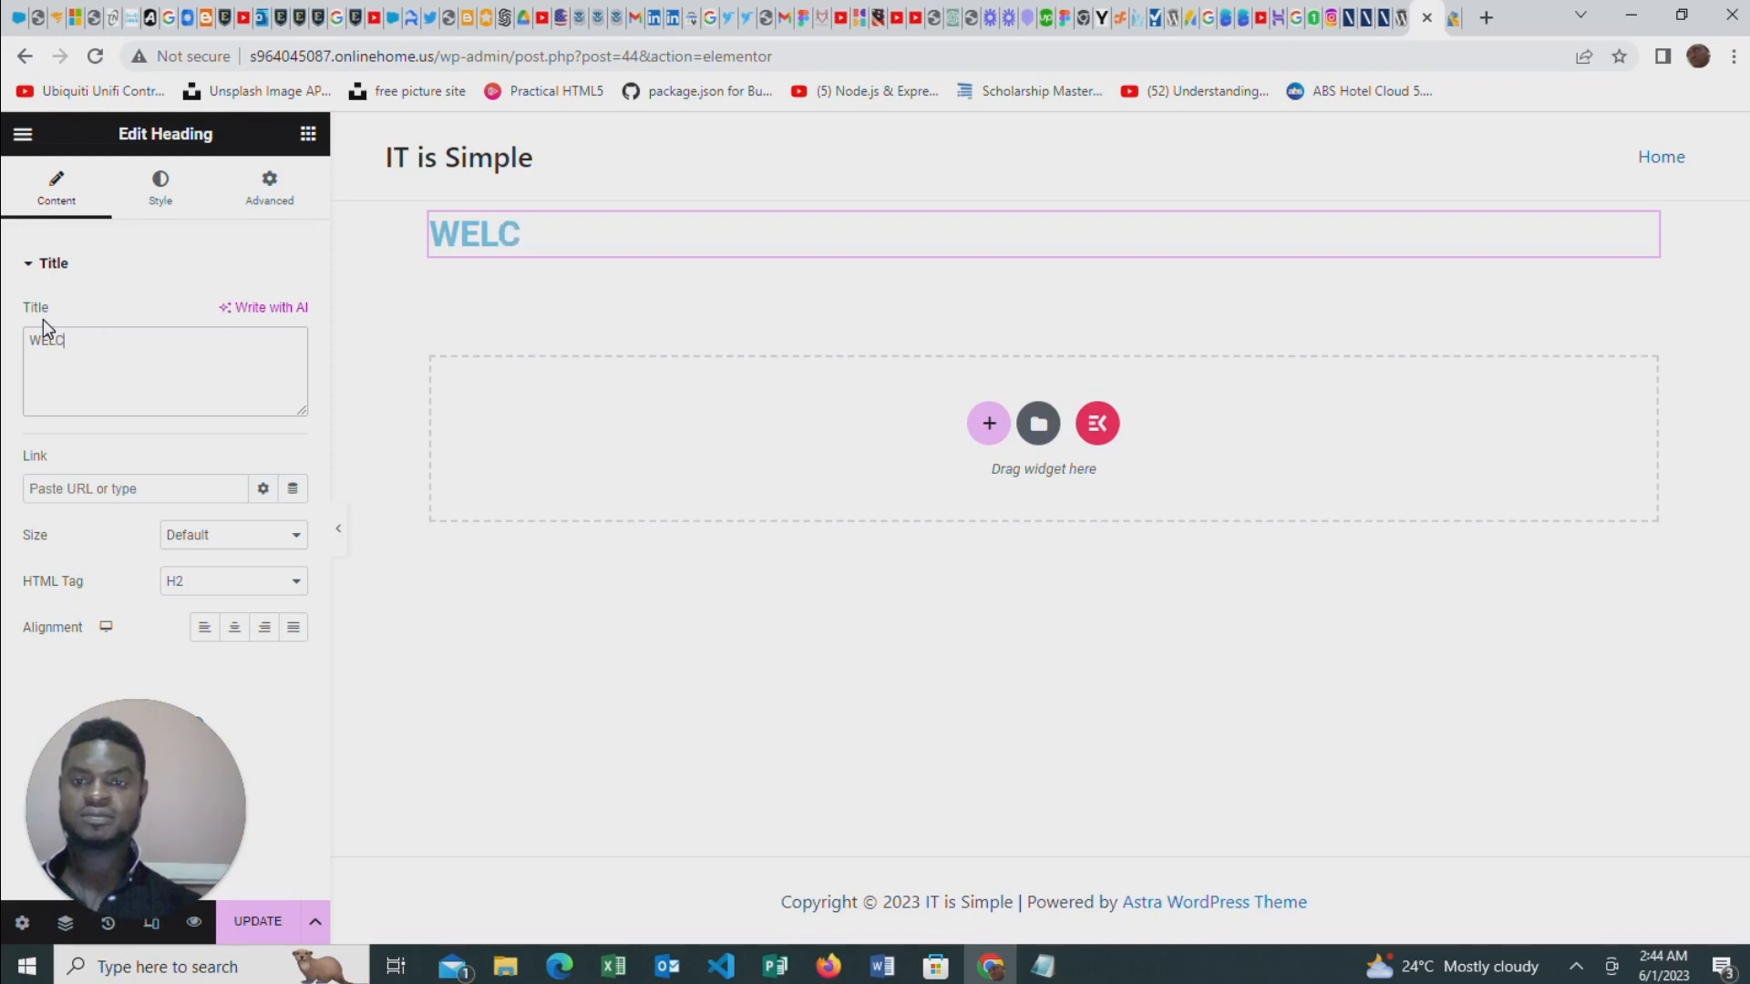
text(OME TO)
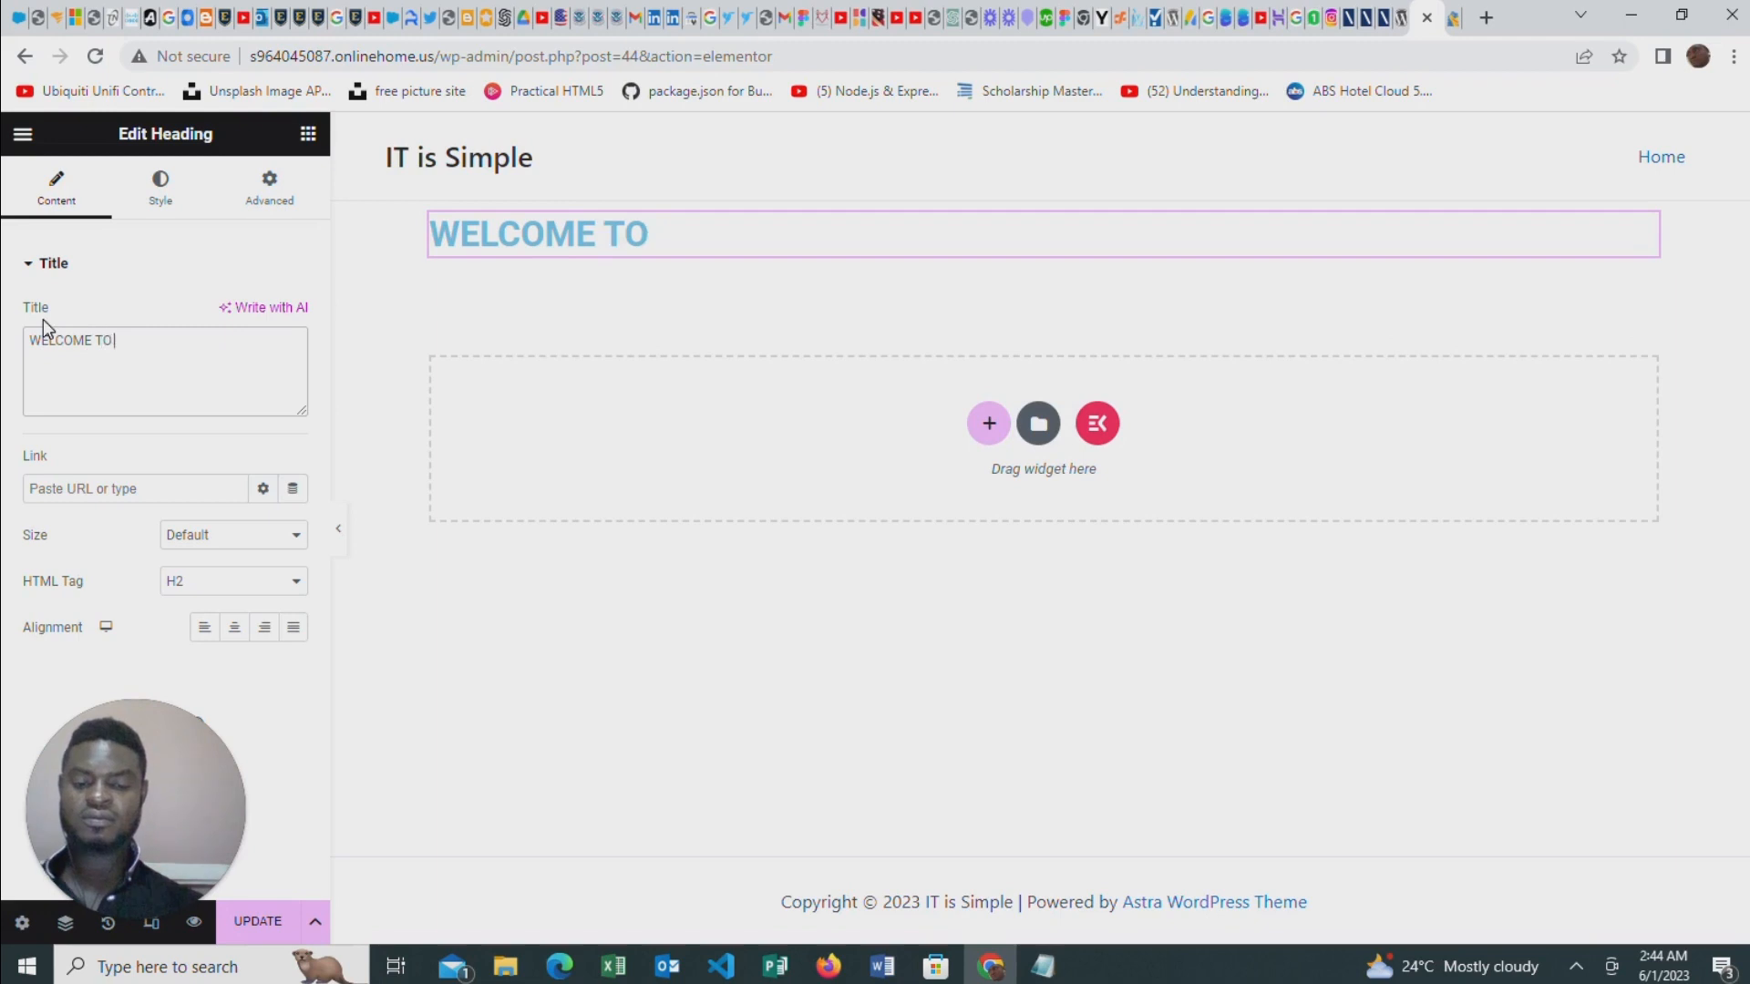
text( MY)
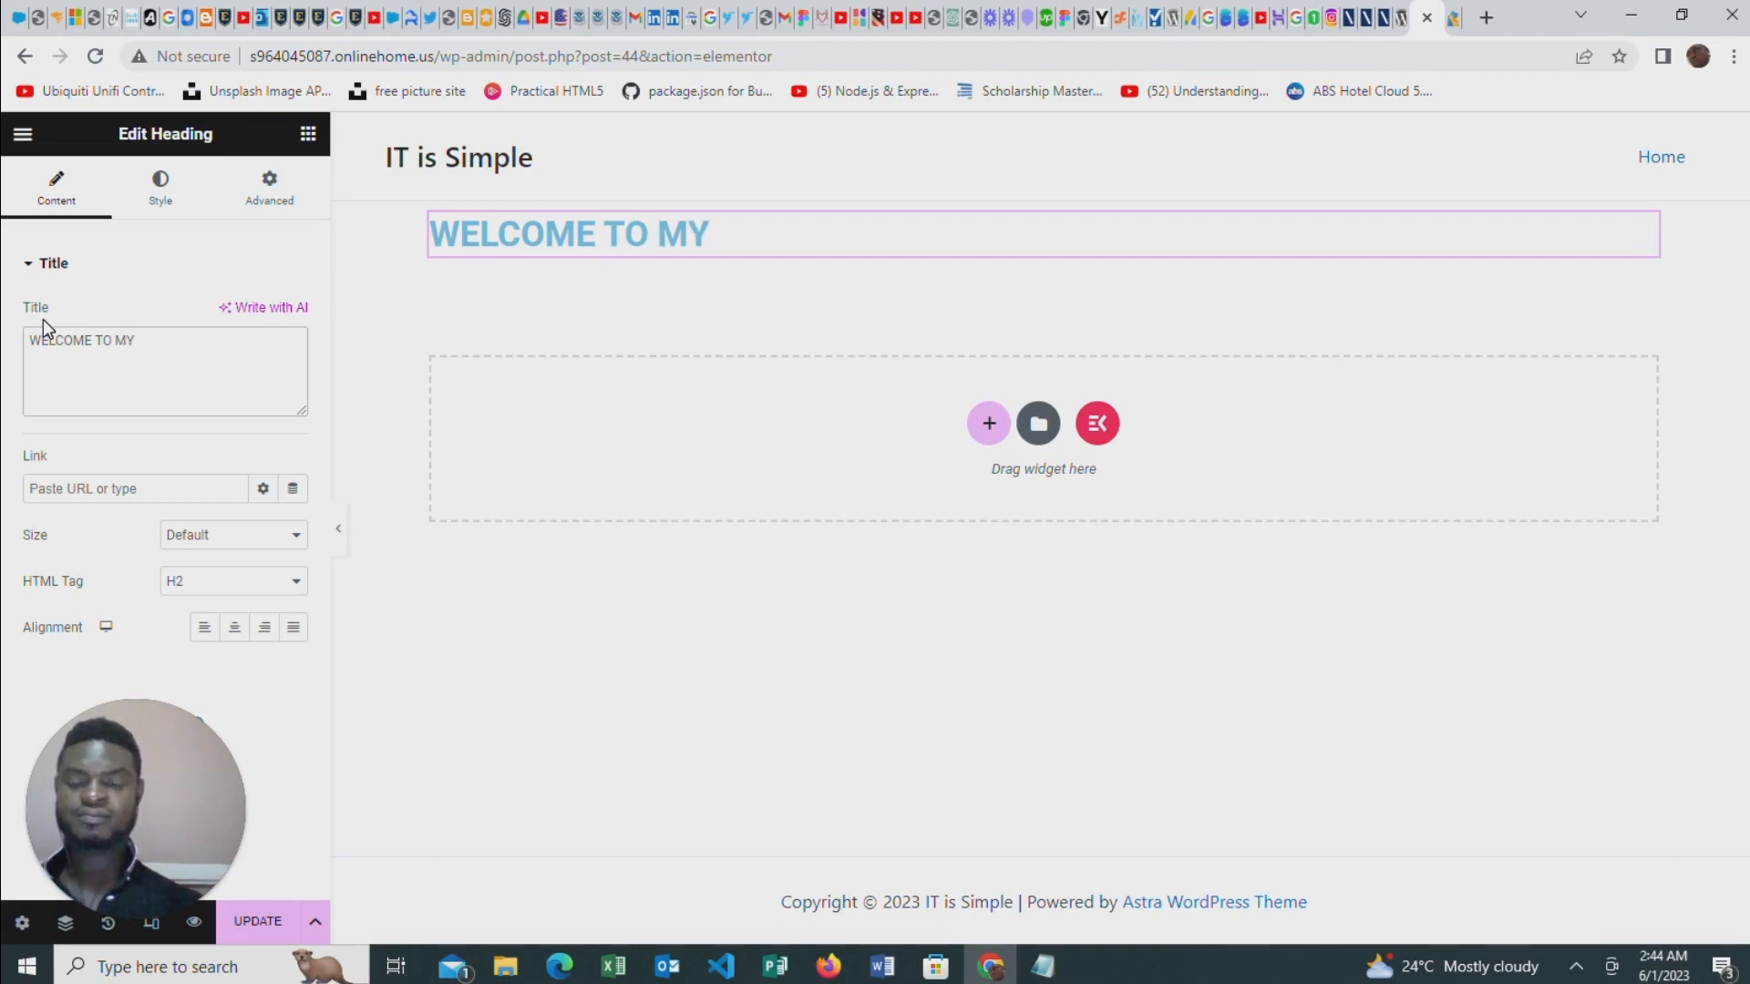
text( SITE)
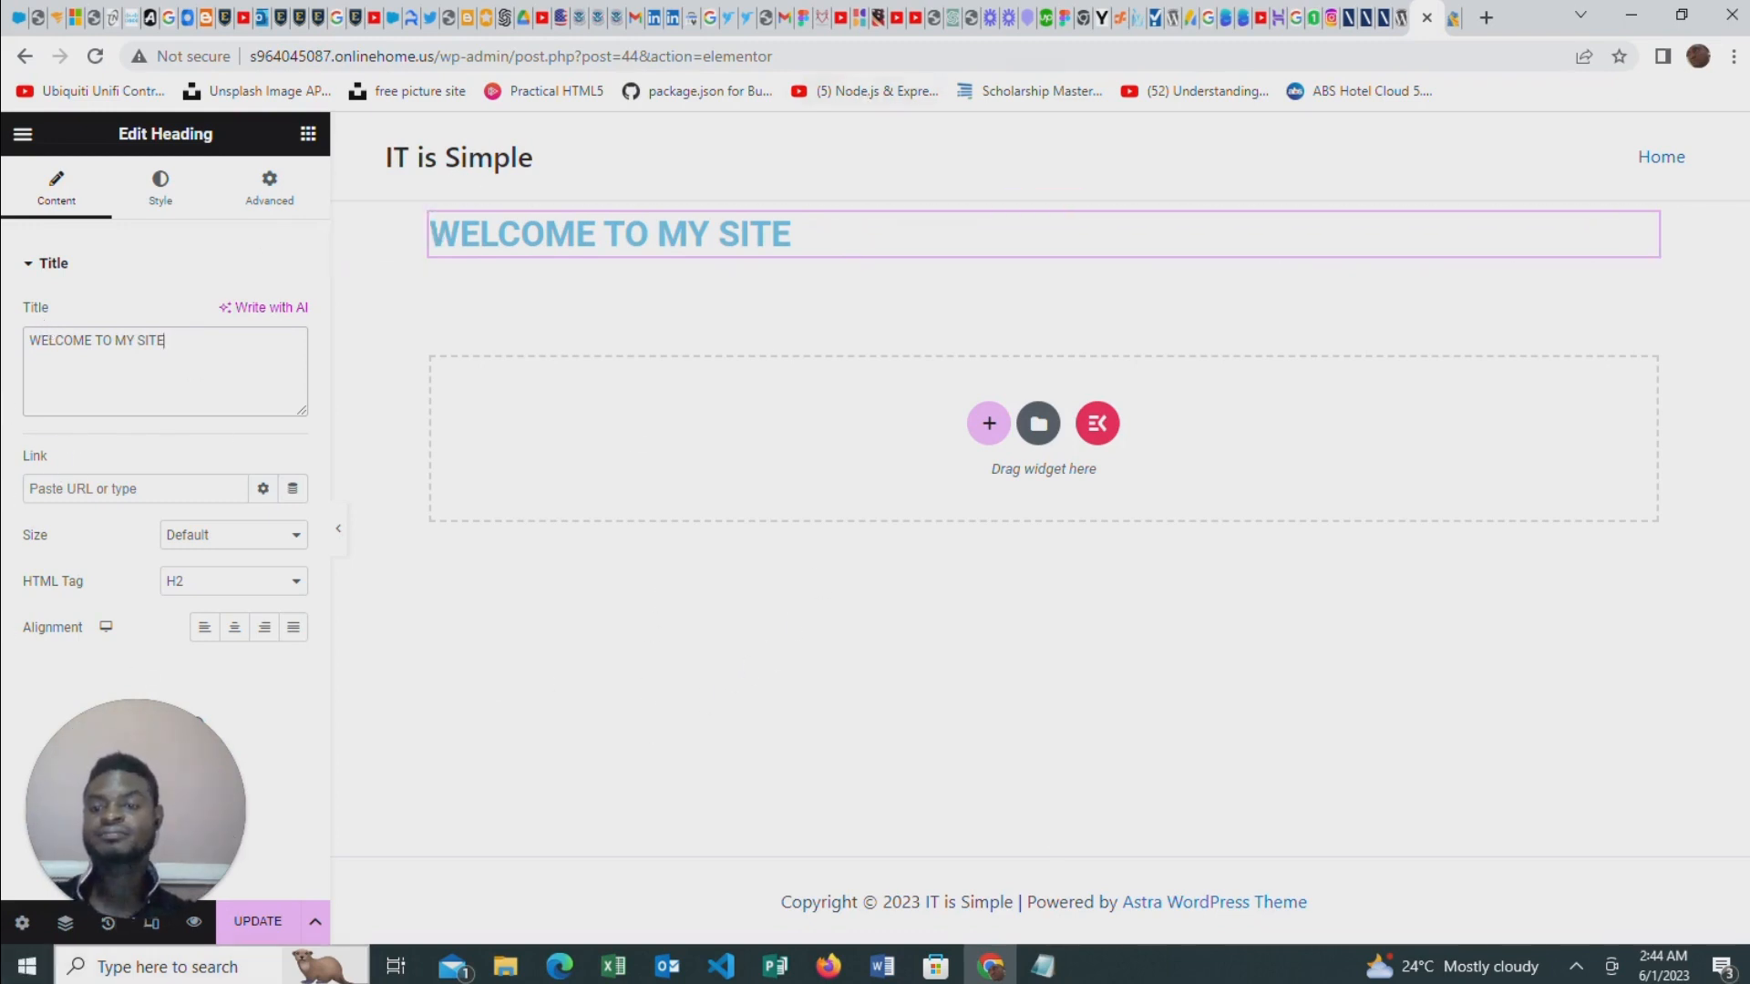
click(258, 921)
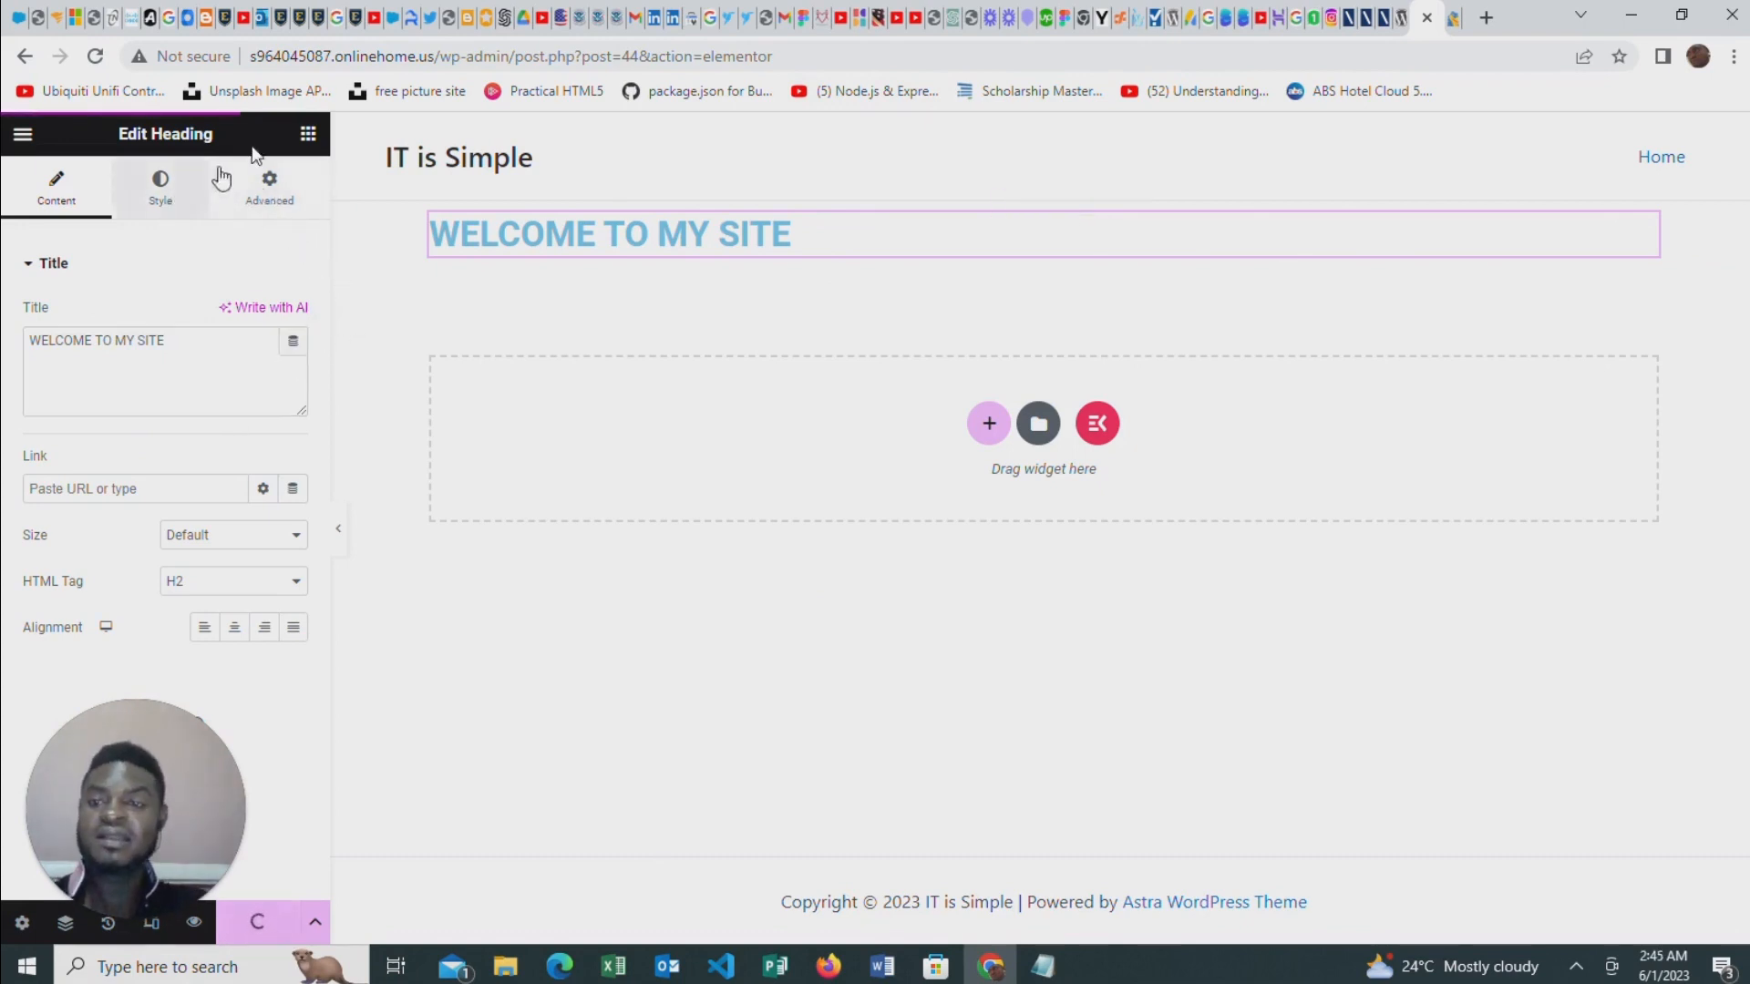
Add a Text Editor widget beneath the WELCOME TO MY SITE heading
click(308, 134)
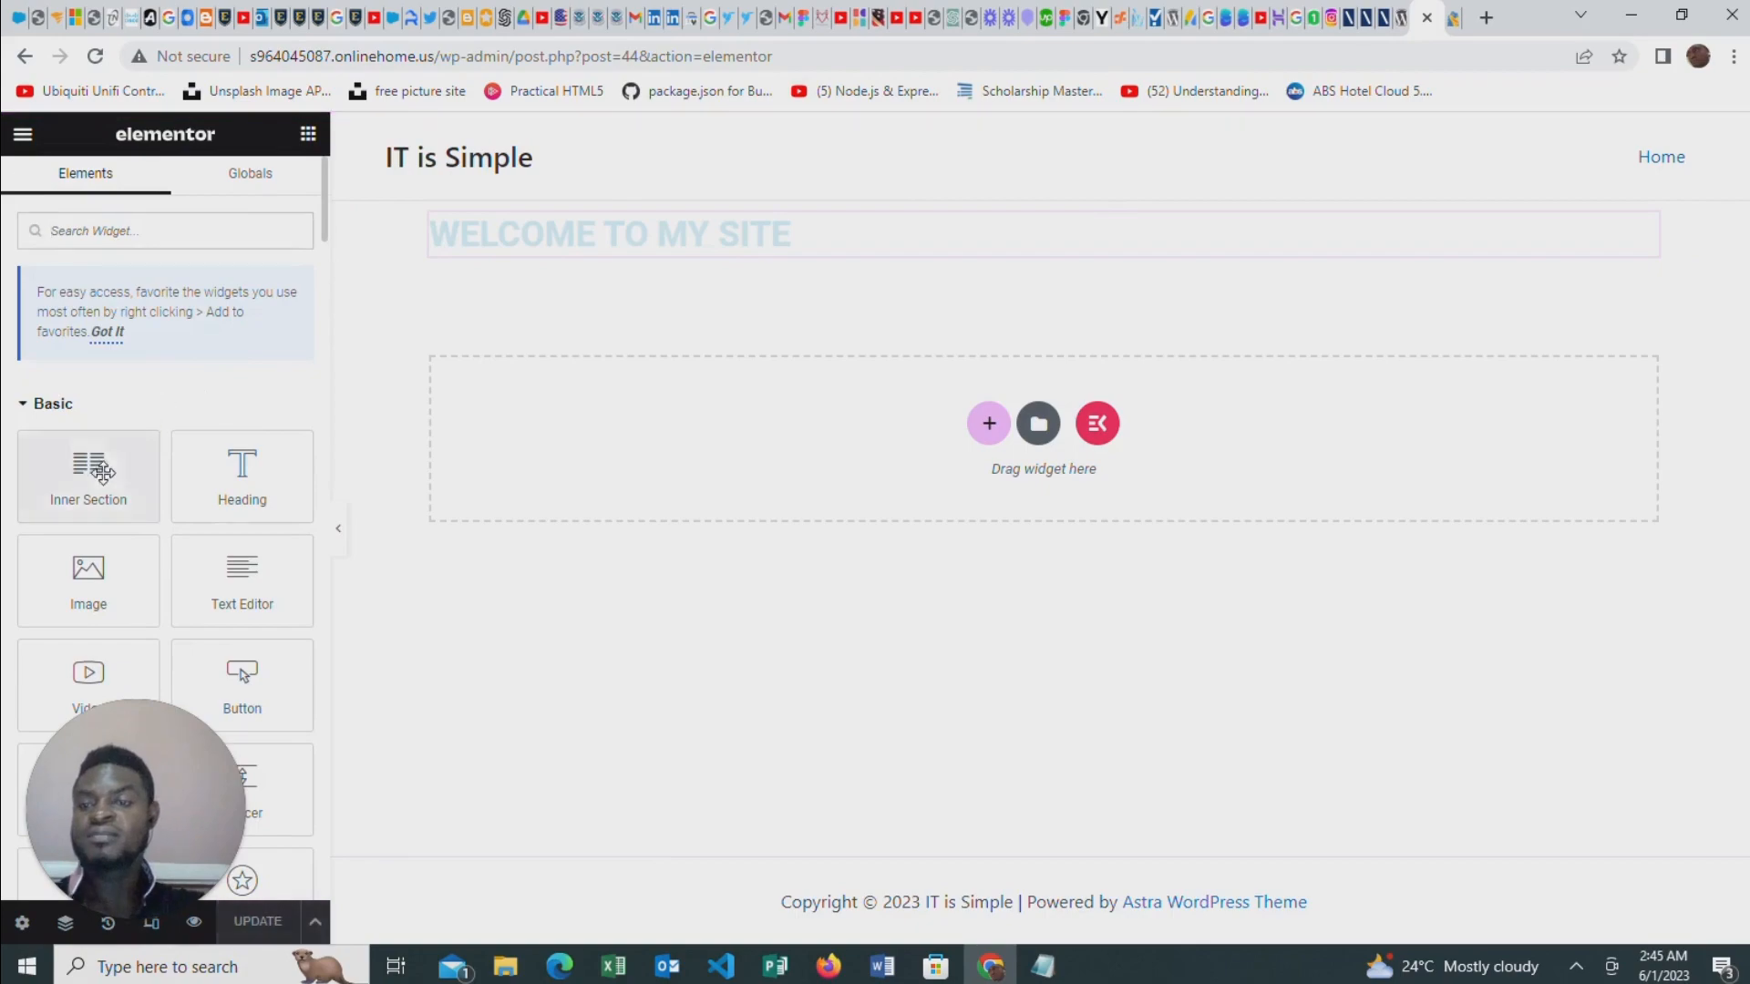
scroll(102, 472, down, 1)
drag(242, 469, 685, 266)
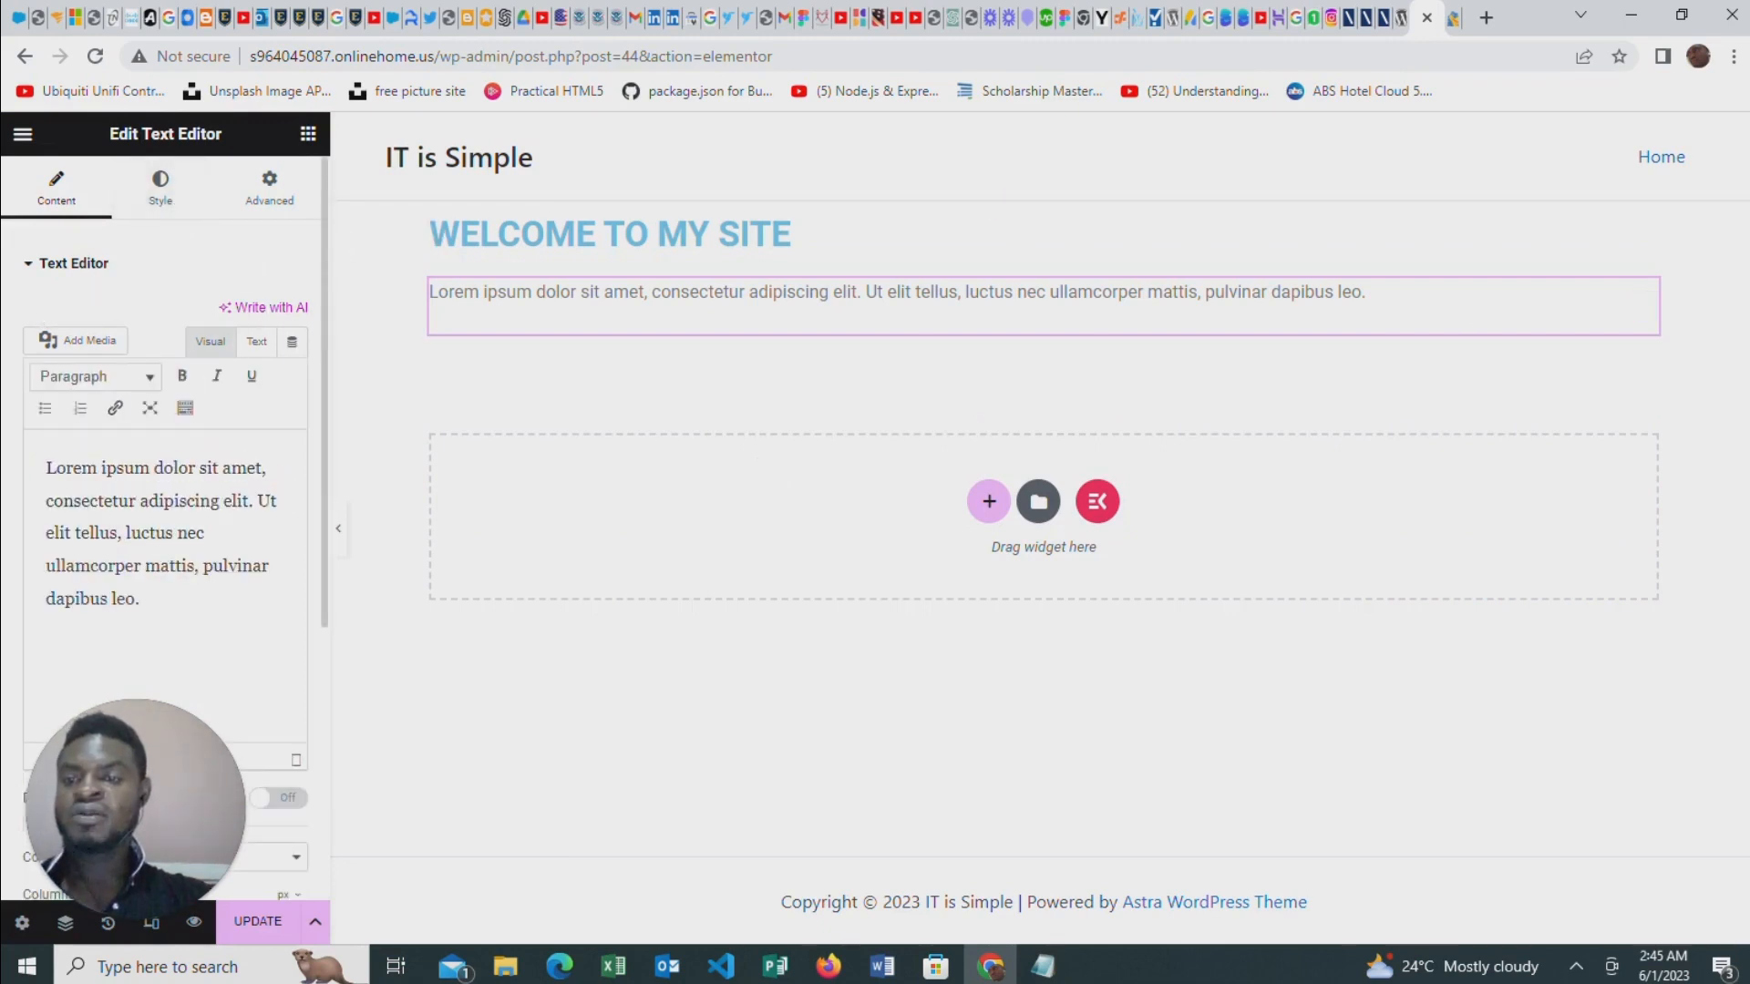
Replace the placeholder paragraph with "The Most beautiful site site where you can get all your goodies"
drag(139, 599, 46, 468)
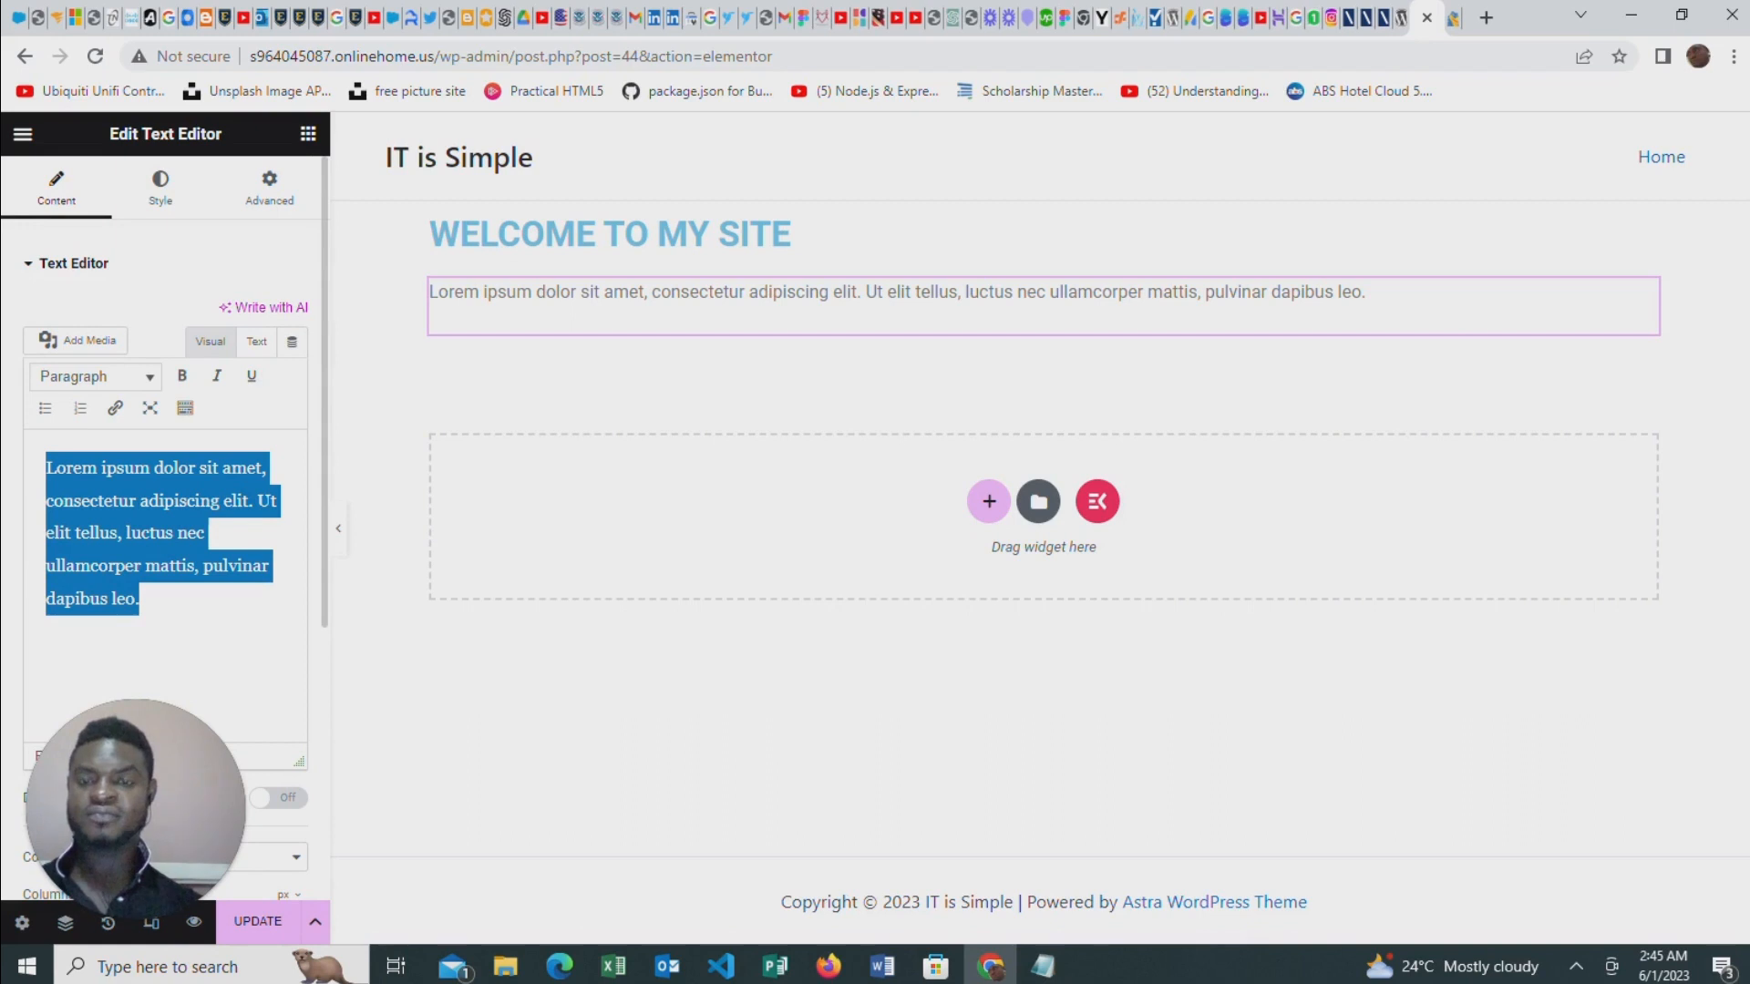
text(tHE)
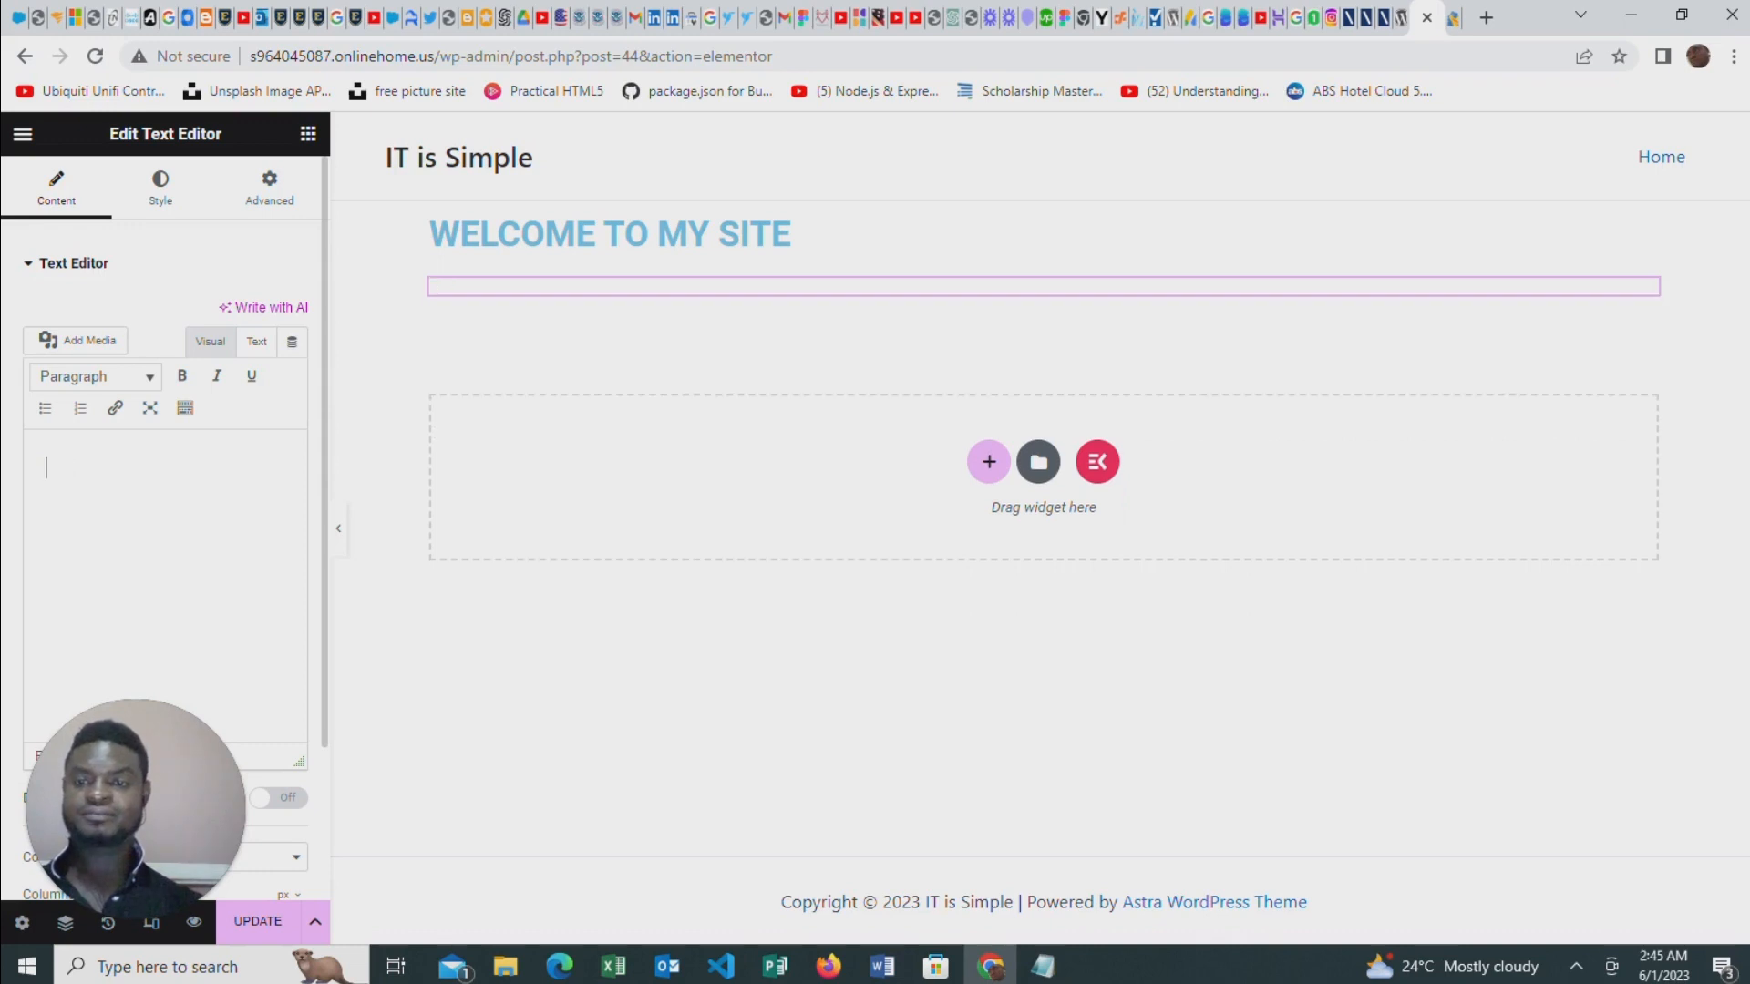
text(Th)
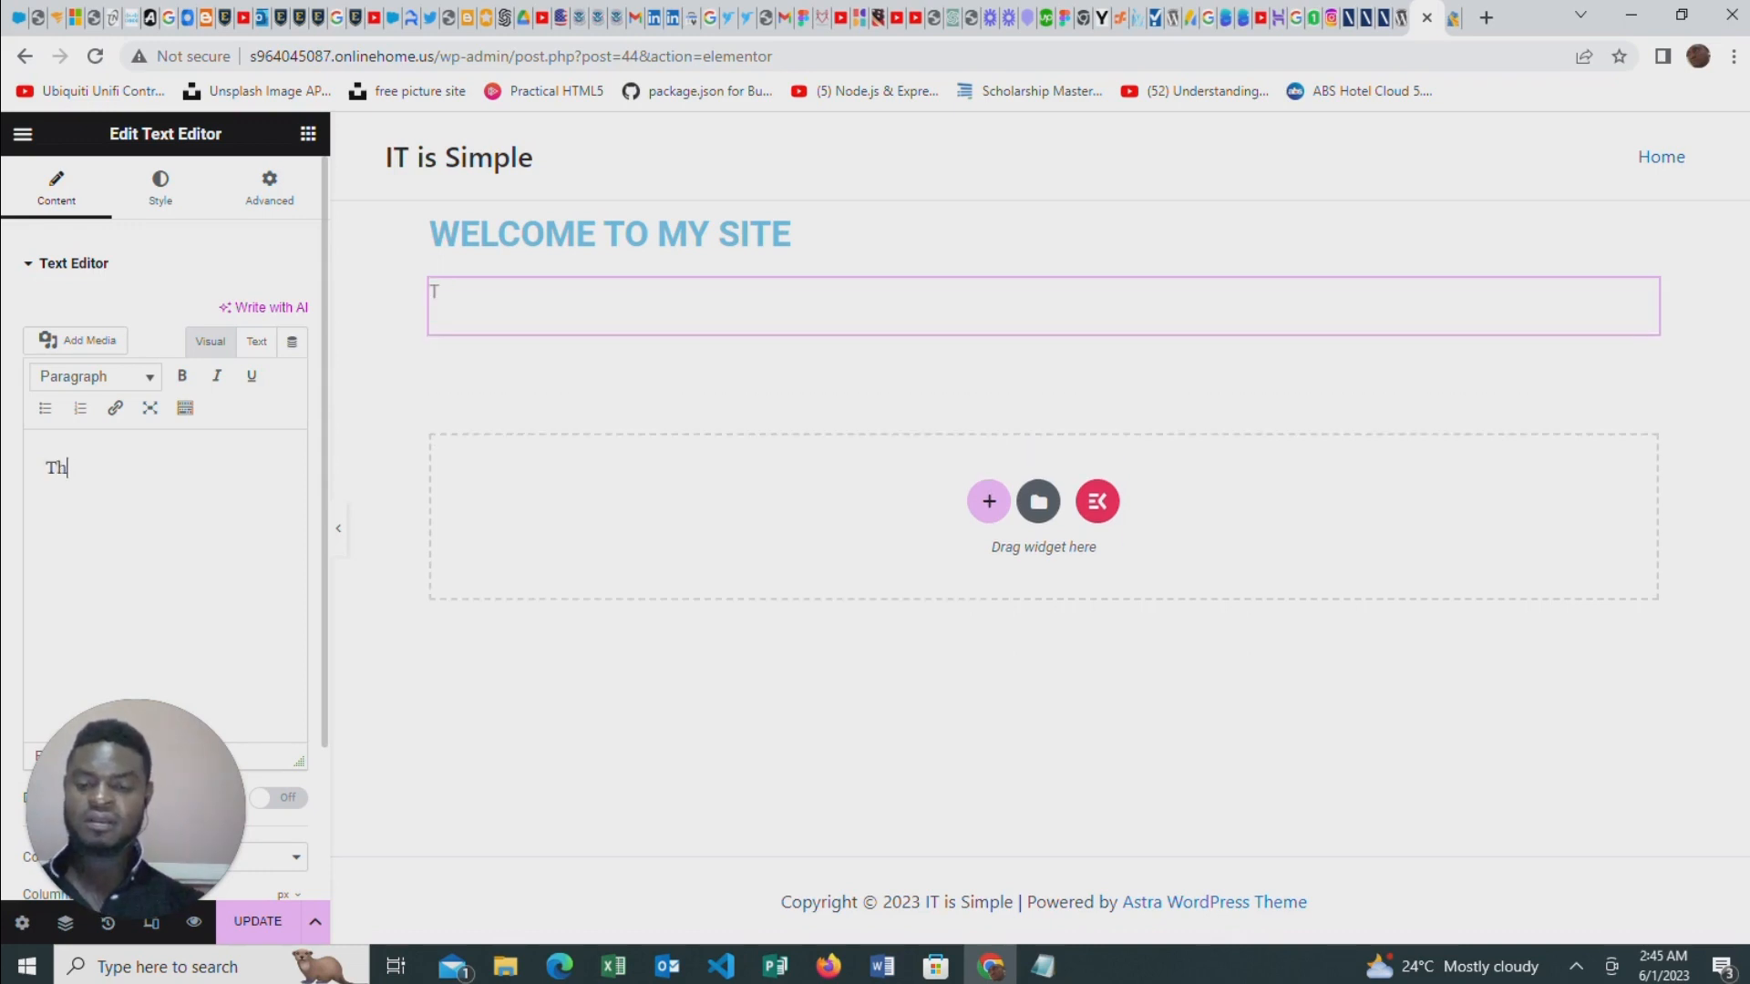
text(e M)
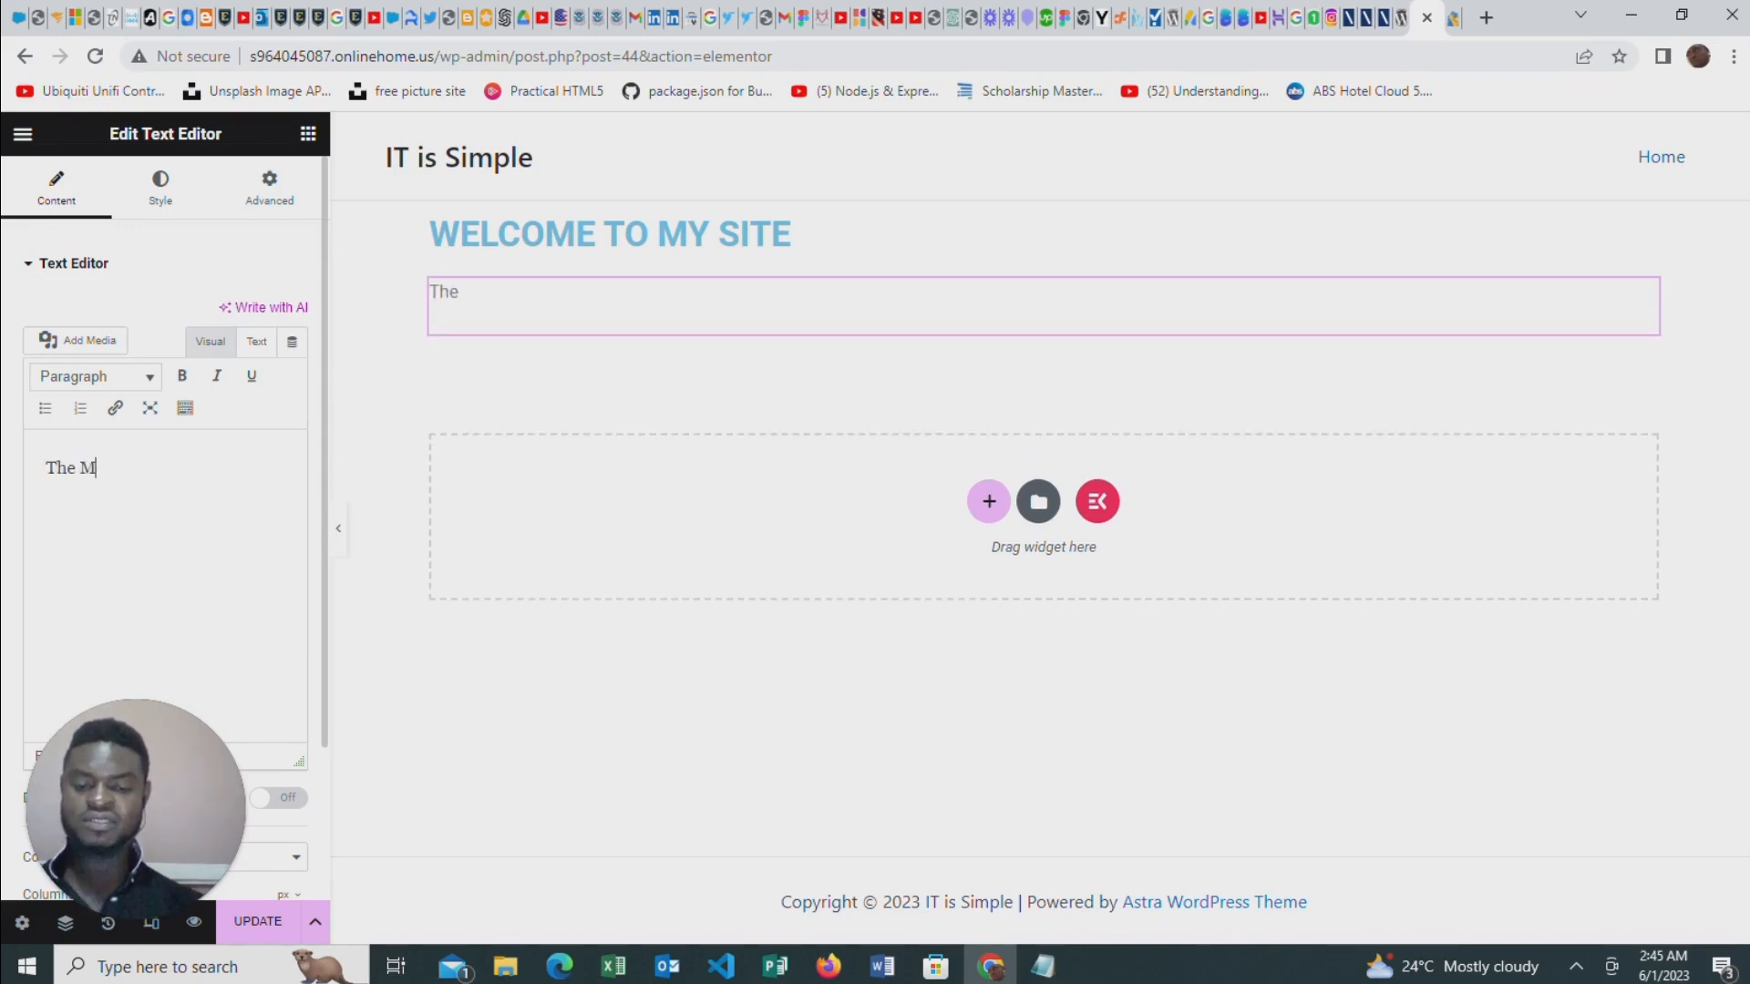
text(ost beautifu)
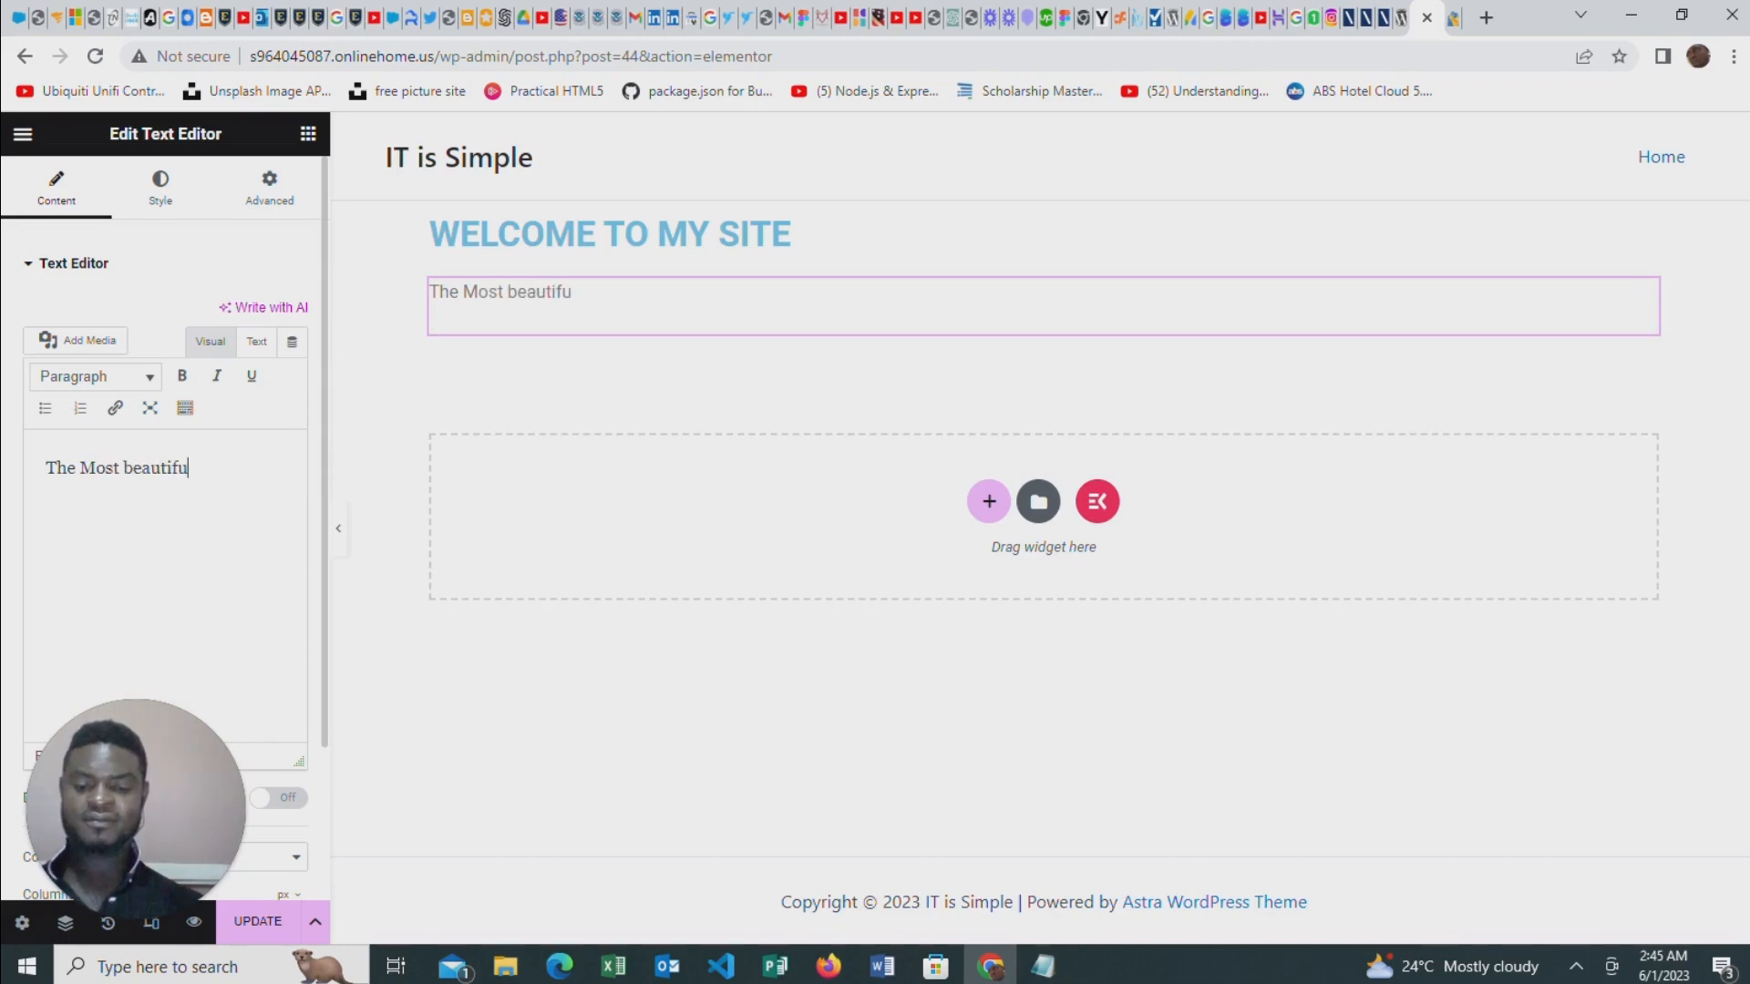
text(l site)
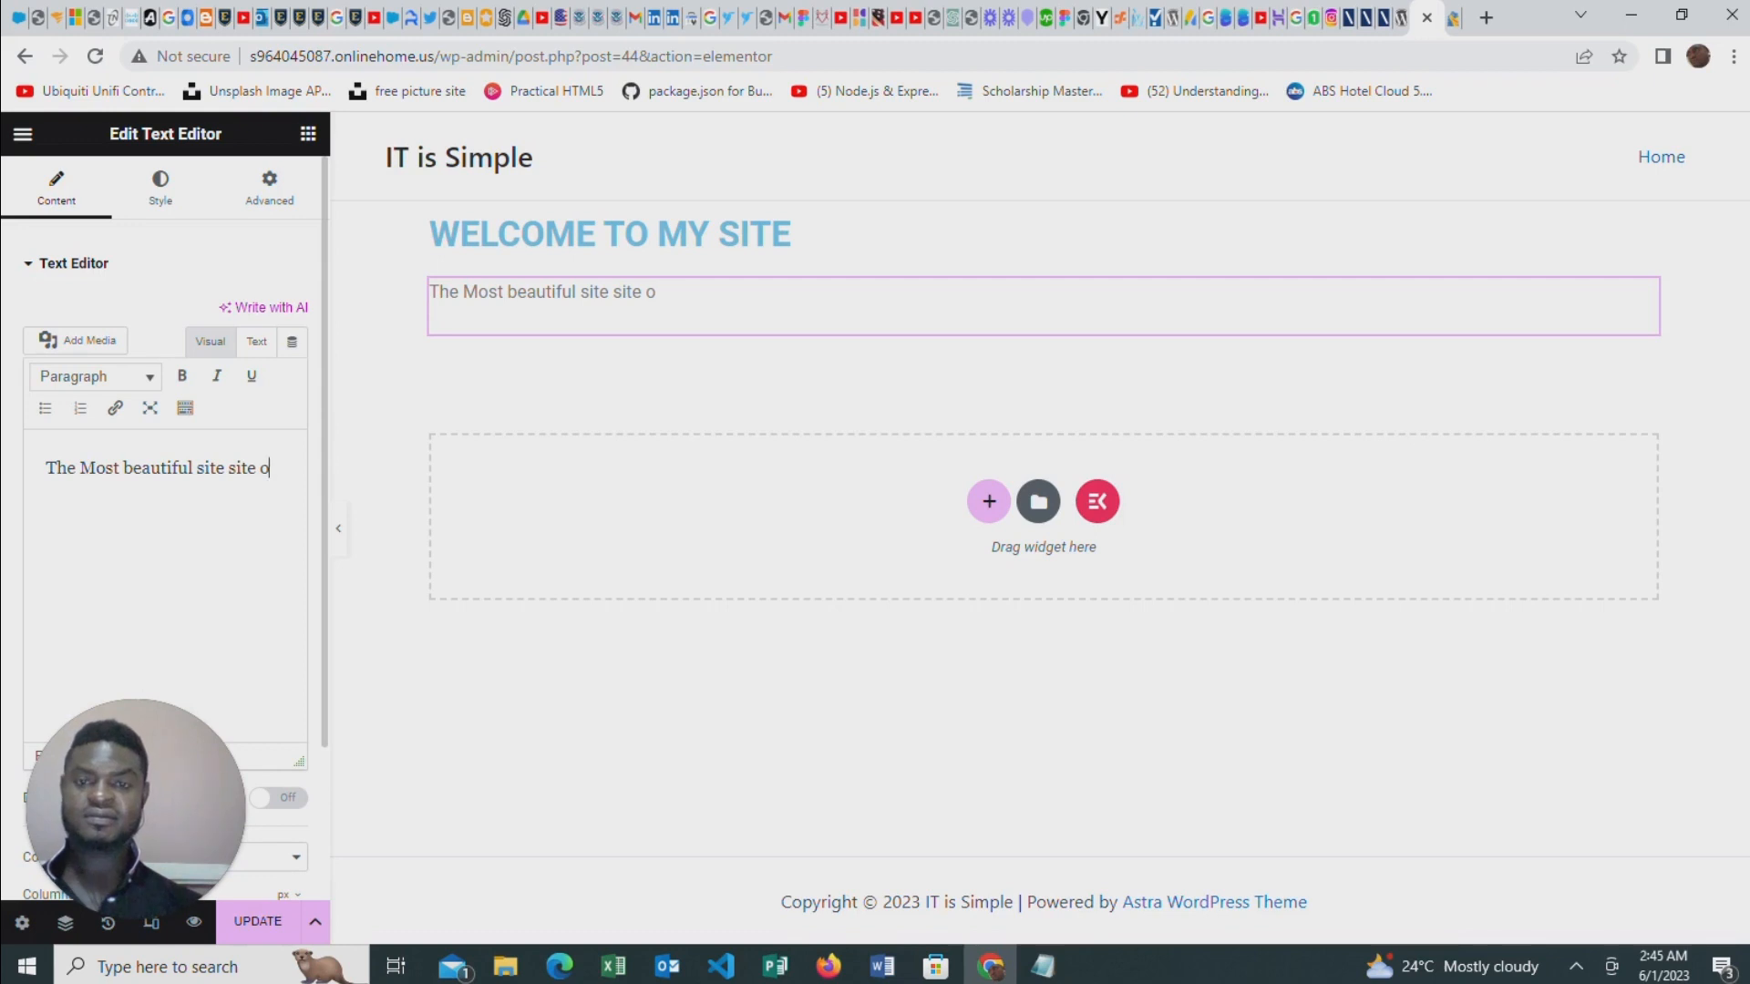
text(site whe)
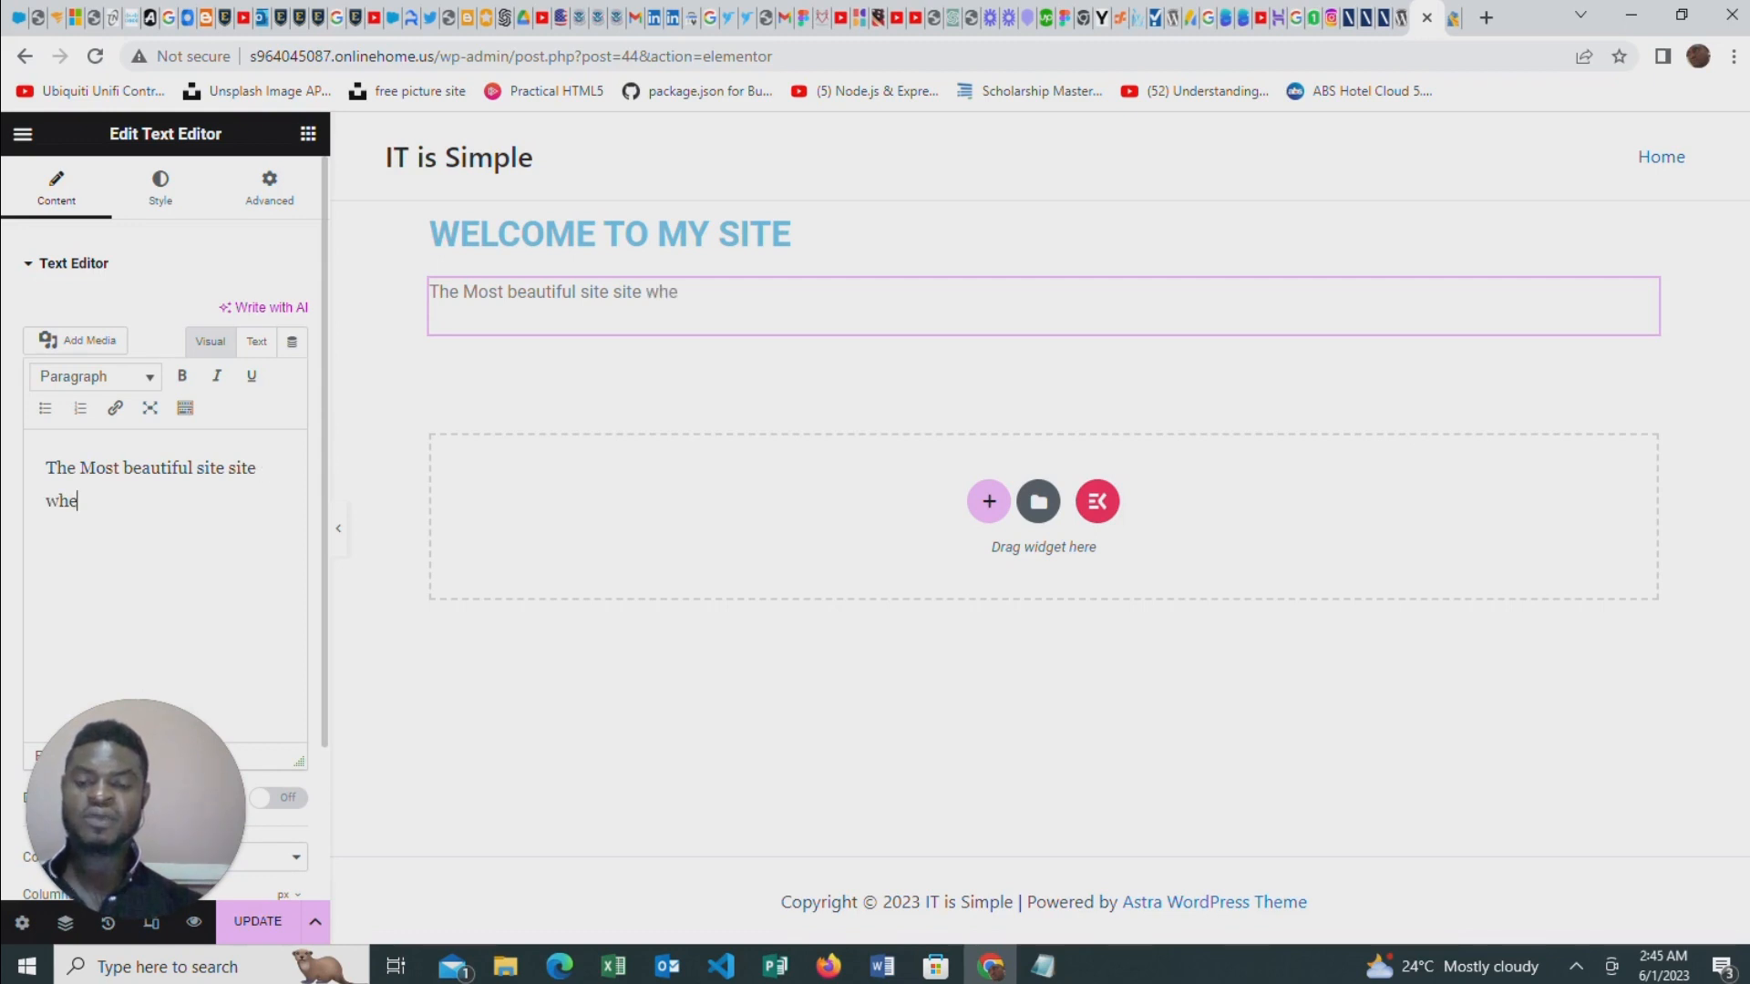
text(re you )
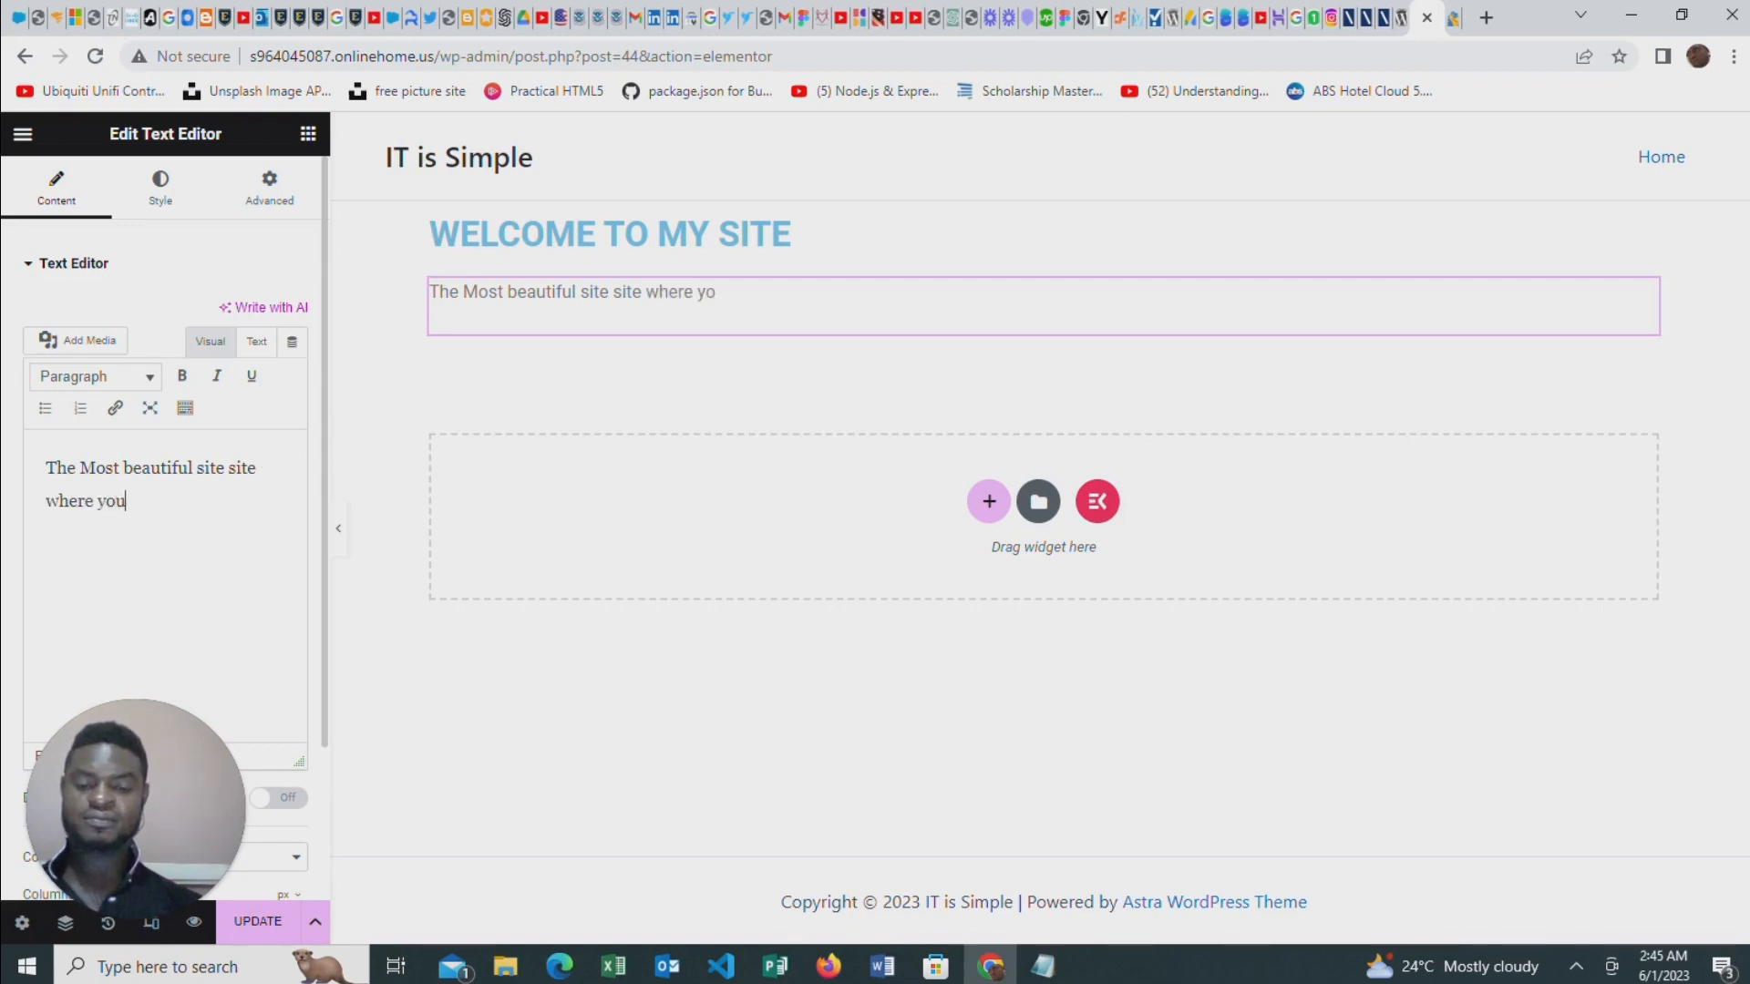
text(ca)
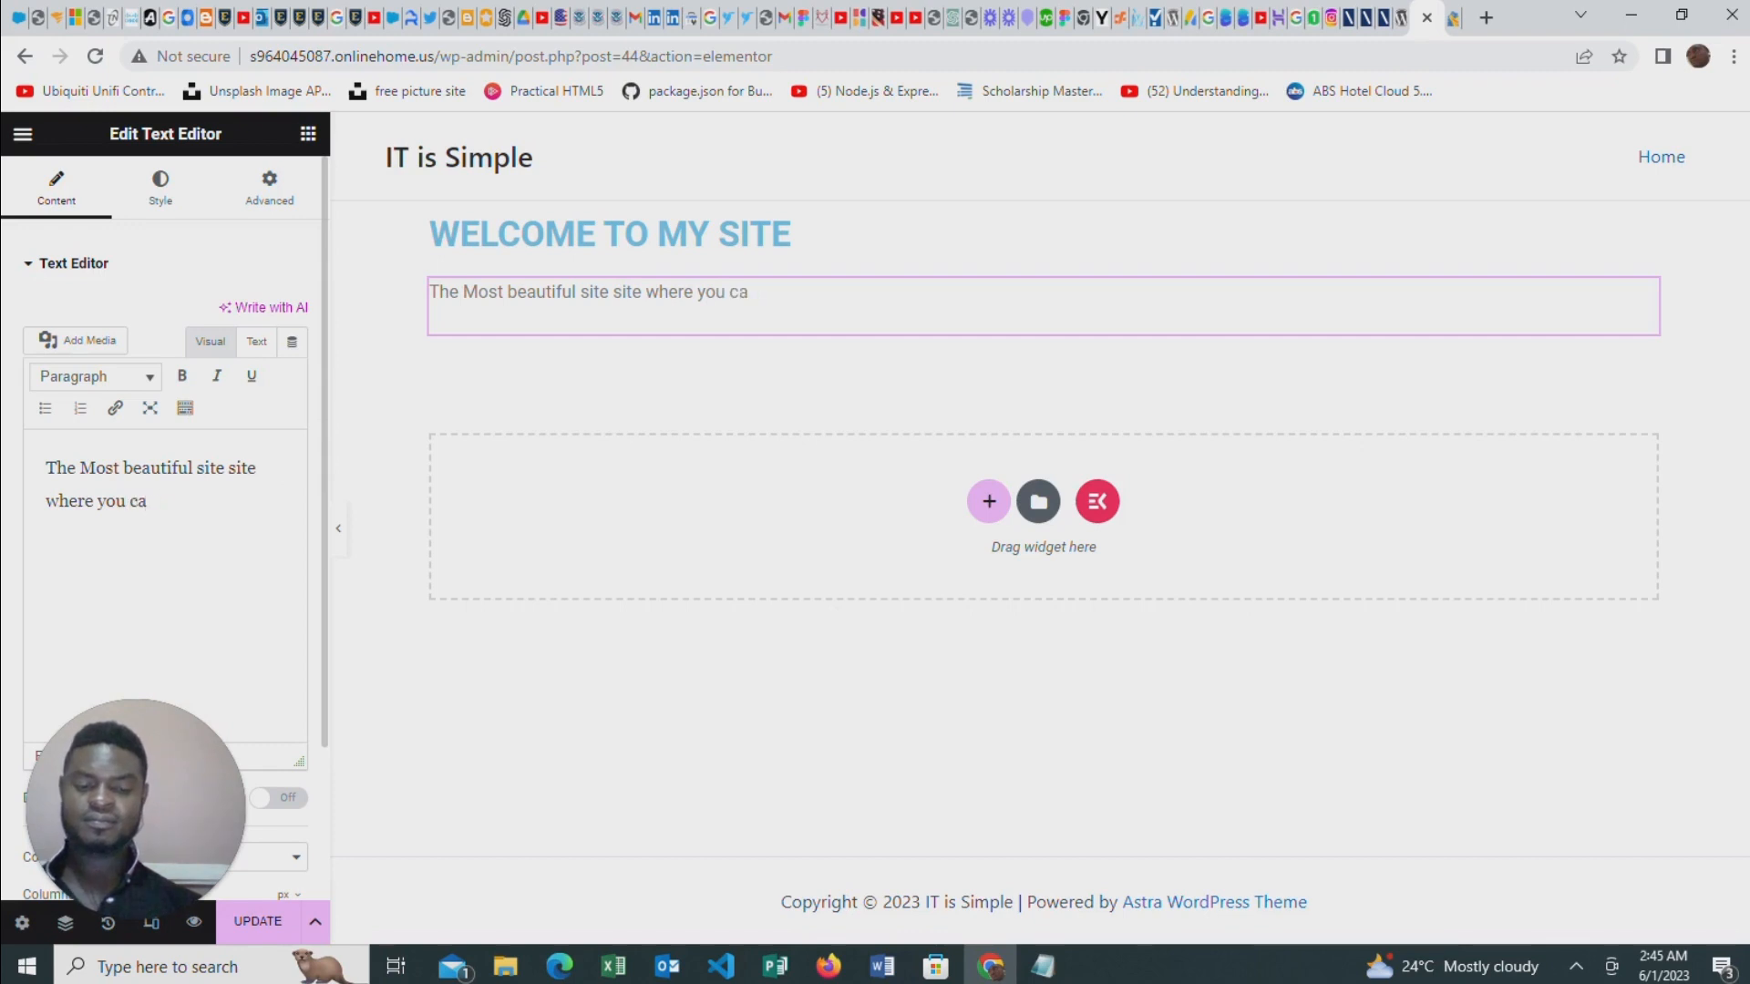
text(m get )
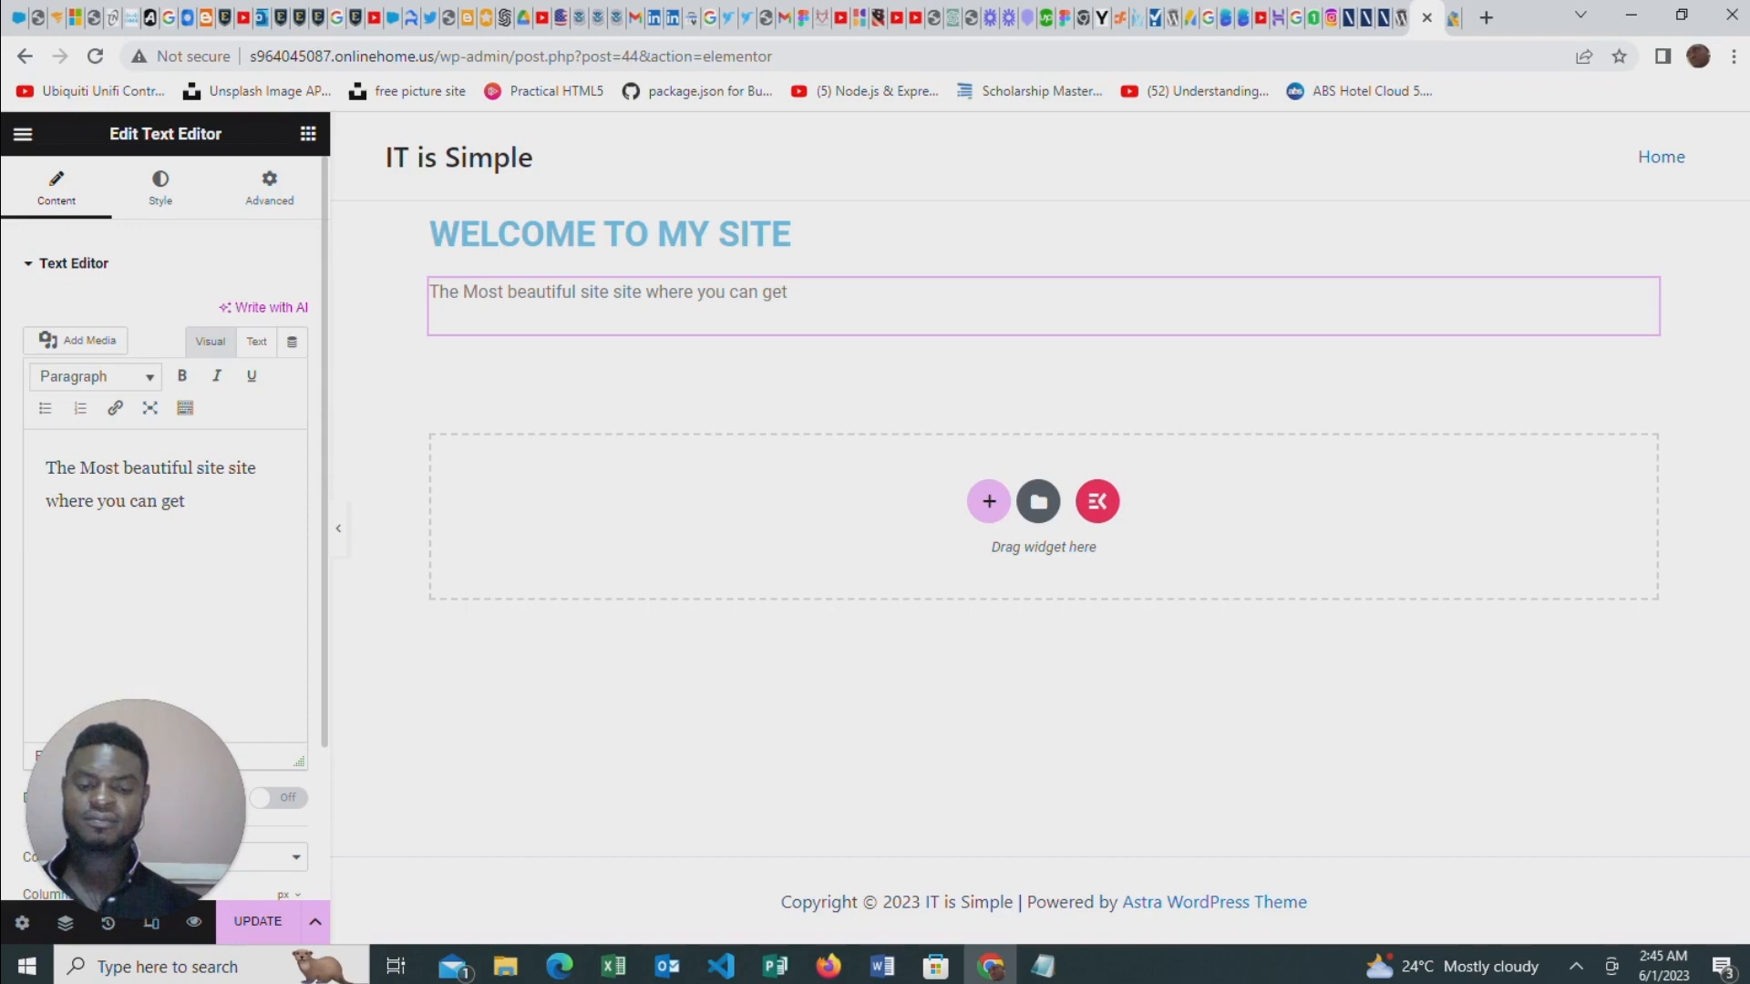
text(all )
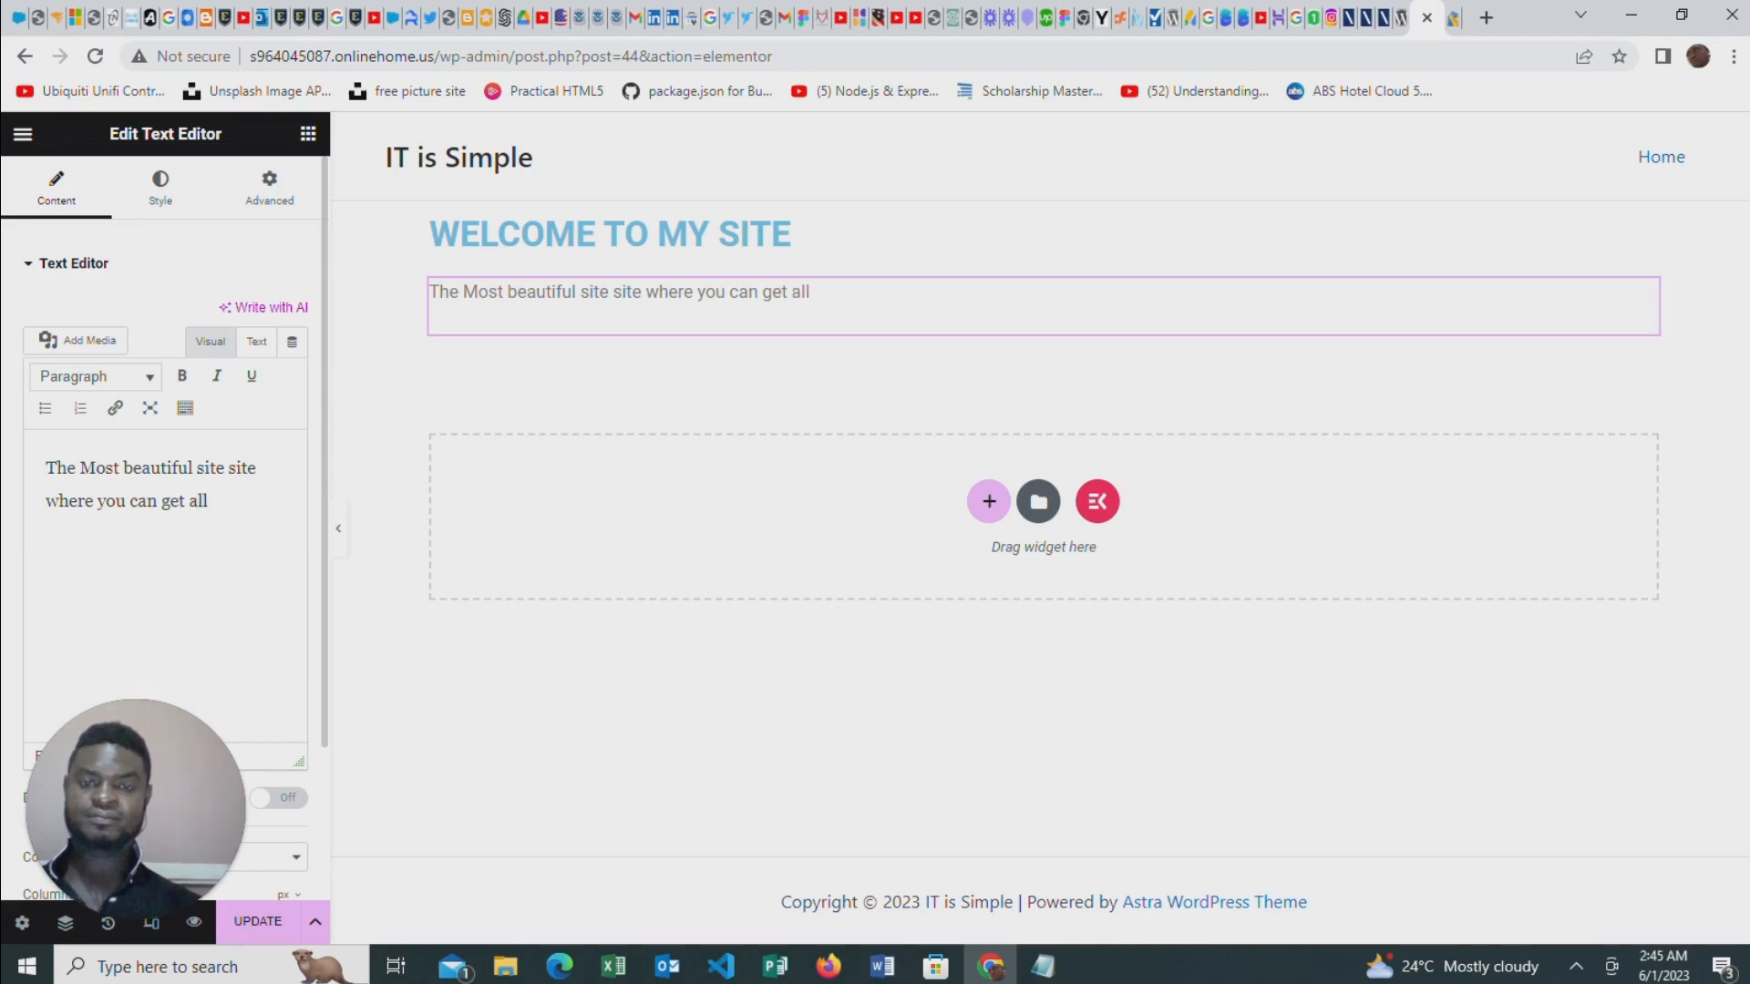
text(your )
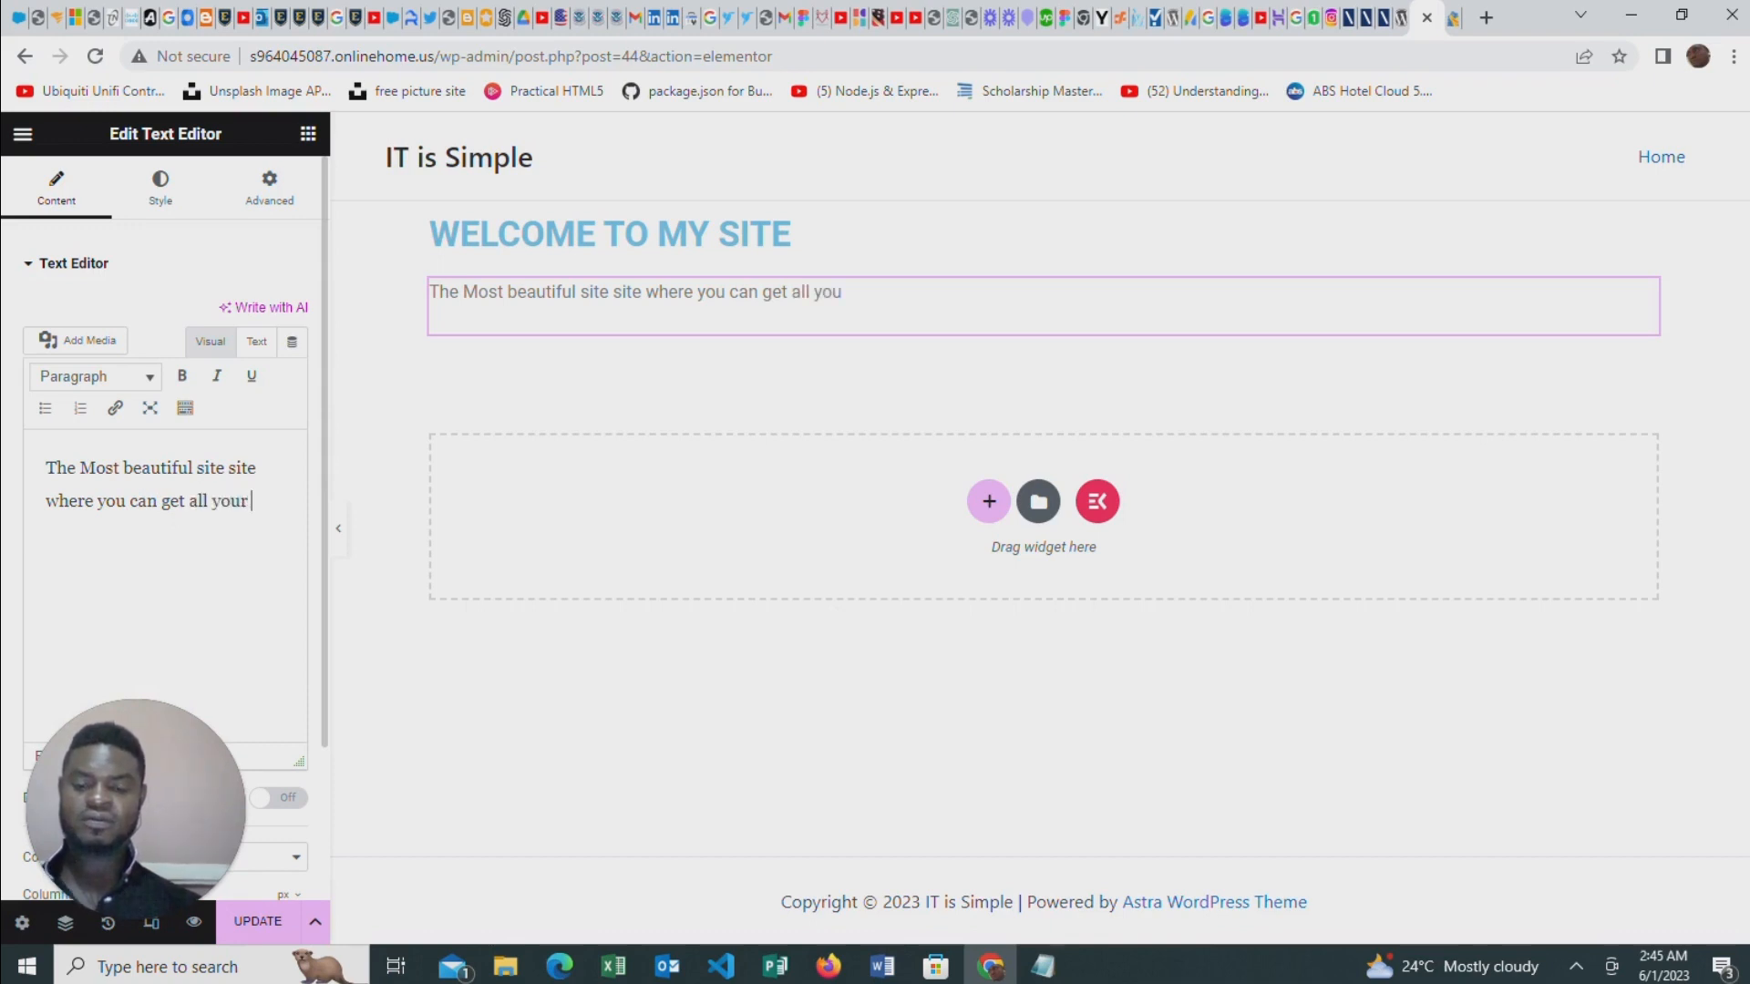
text(goodies)
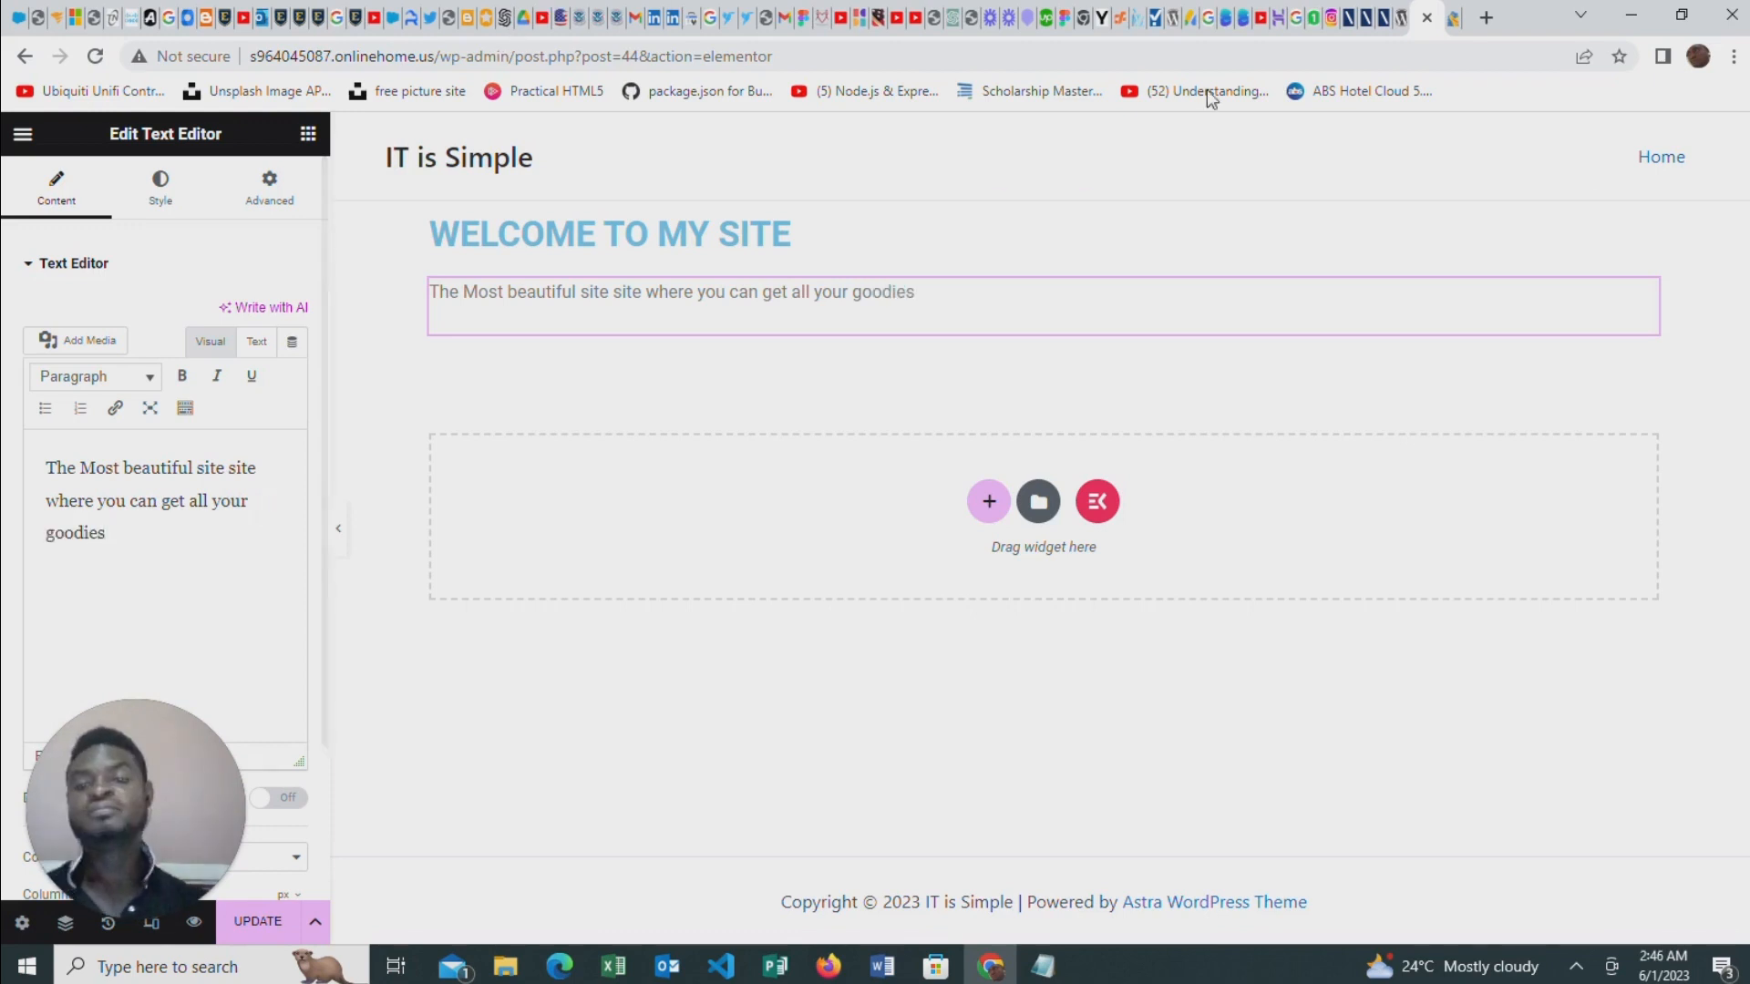
Give the section containing the heading and paragraph a dark grey background colour
click(1044, 206)
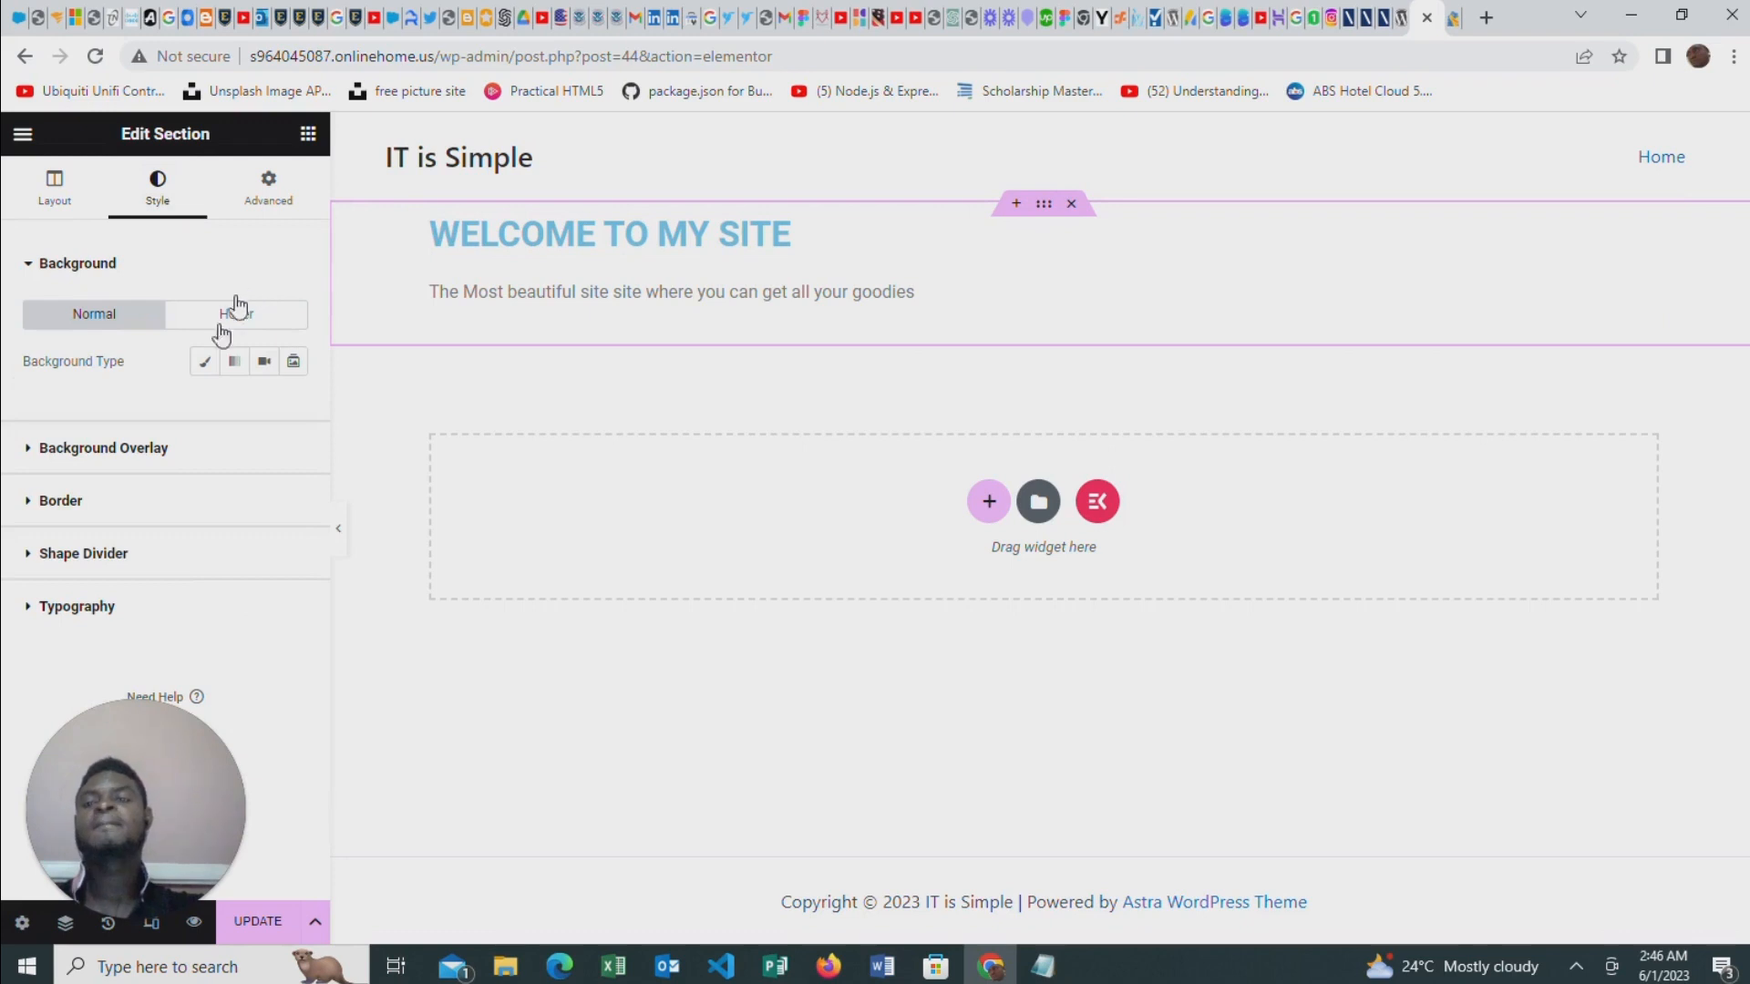
click(203, 367)
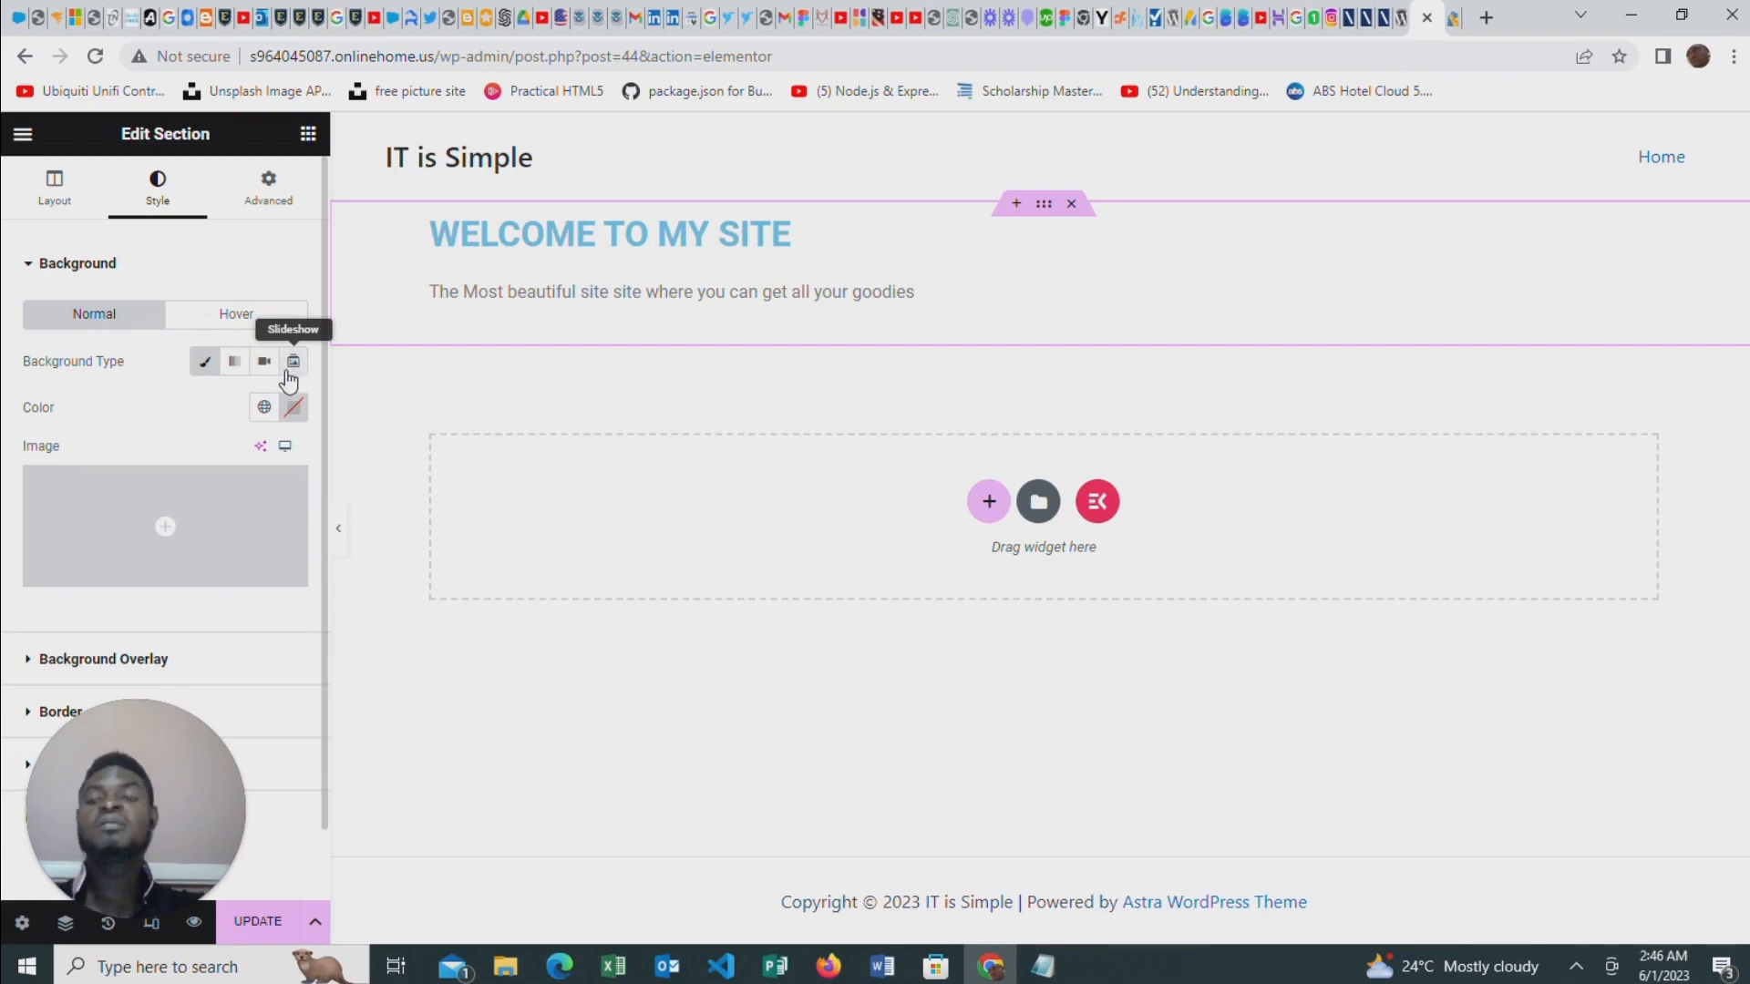
click(293, 407)
click(172, 616)
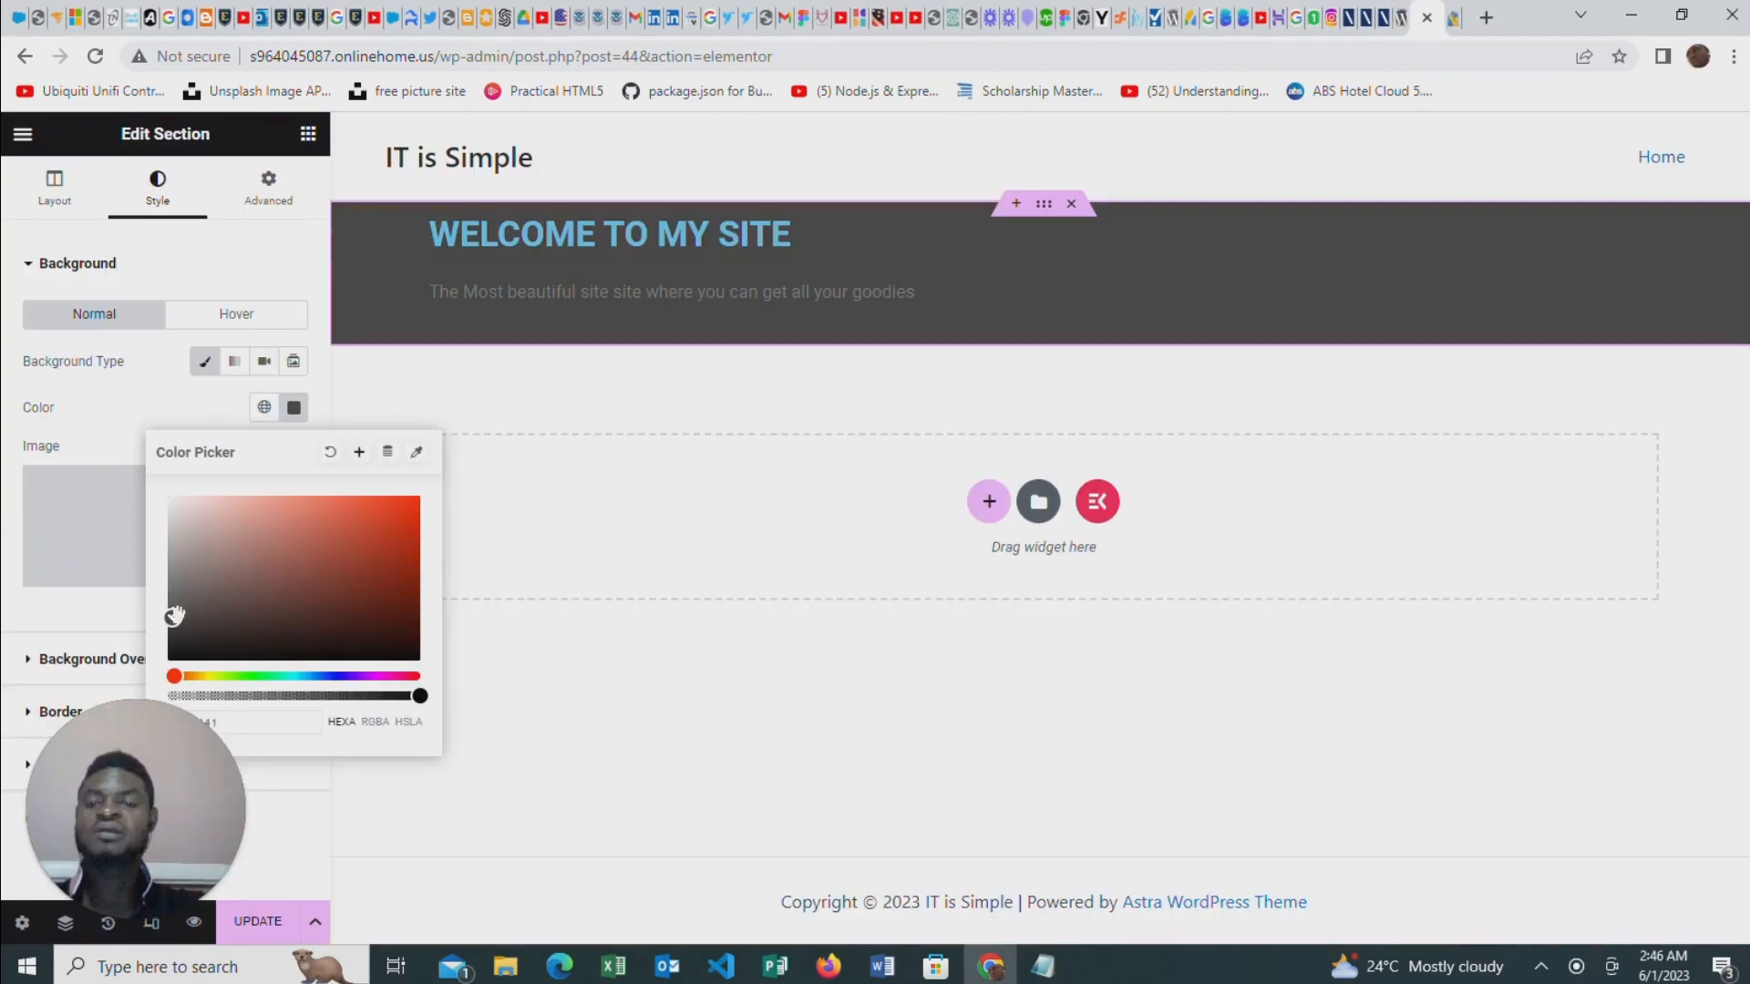
click(175, 606)
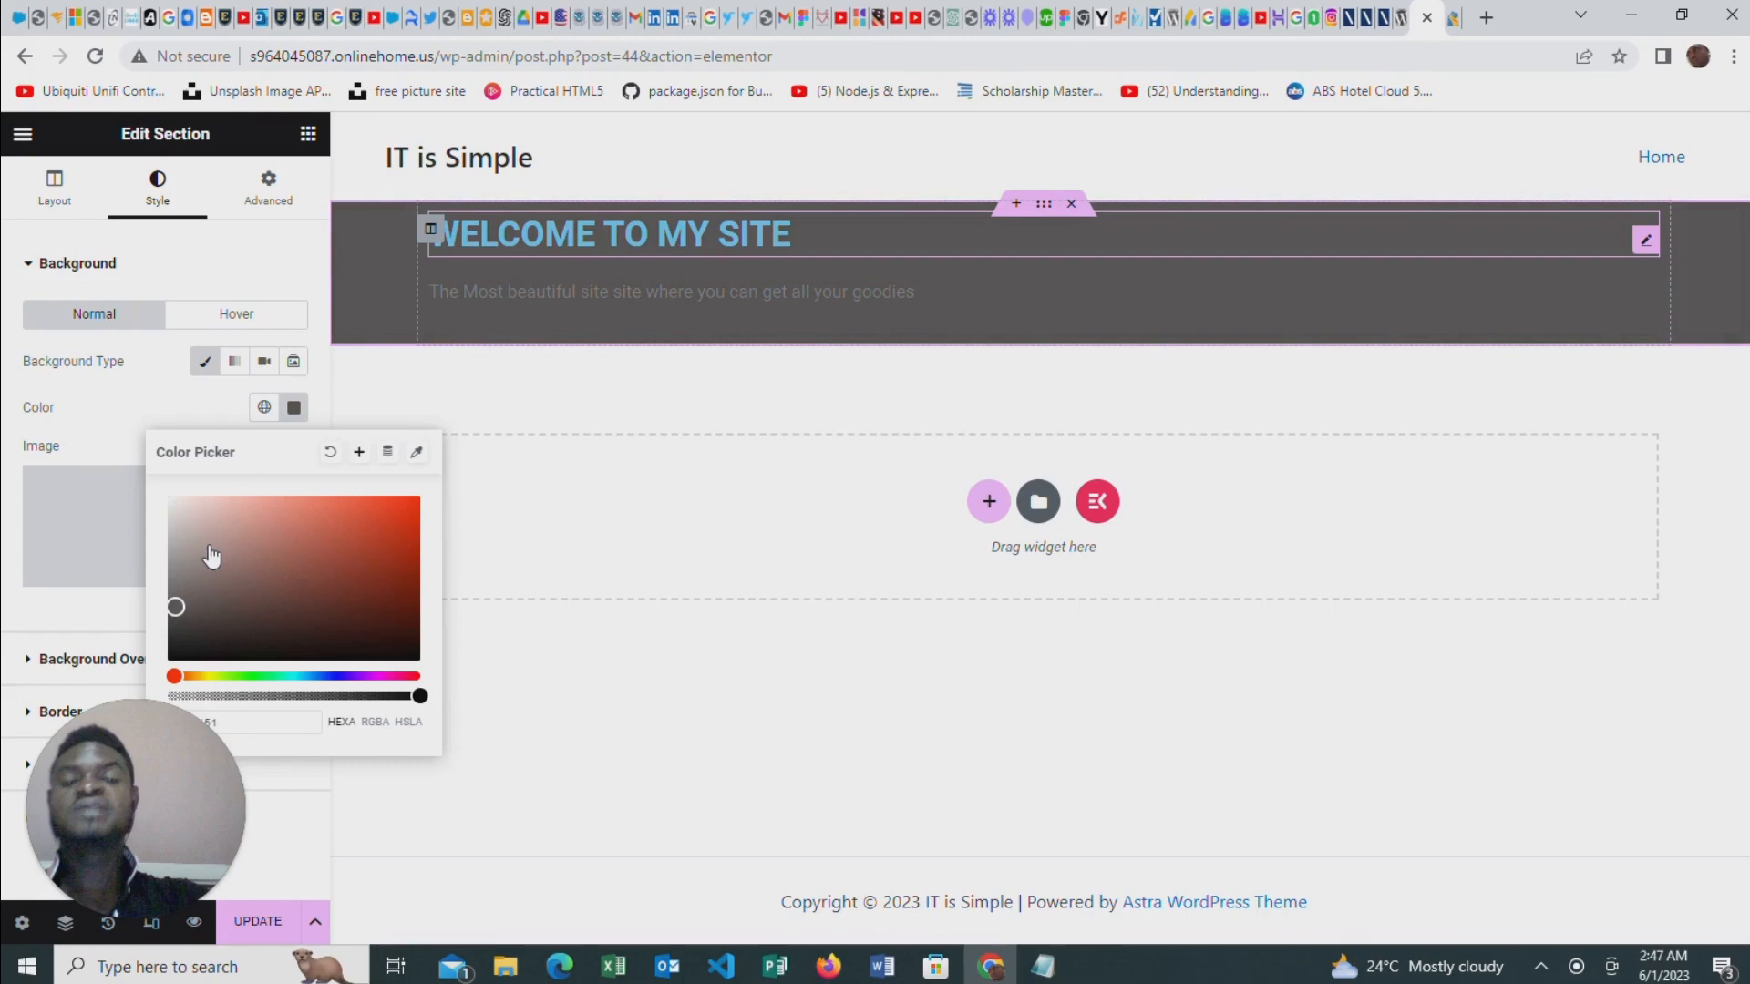
Upload the image CRM-Software2.png and use it as the section's background image
click(130, 531)
click(1004, 544)
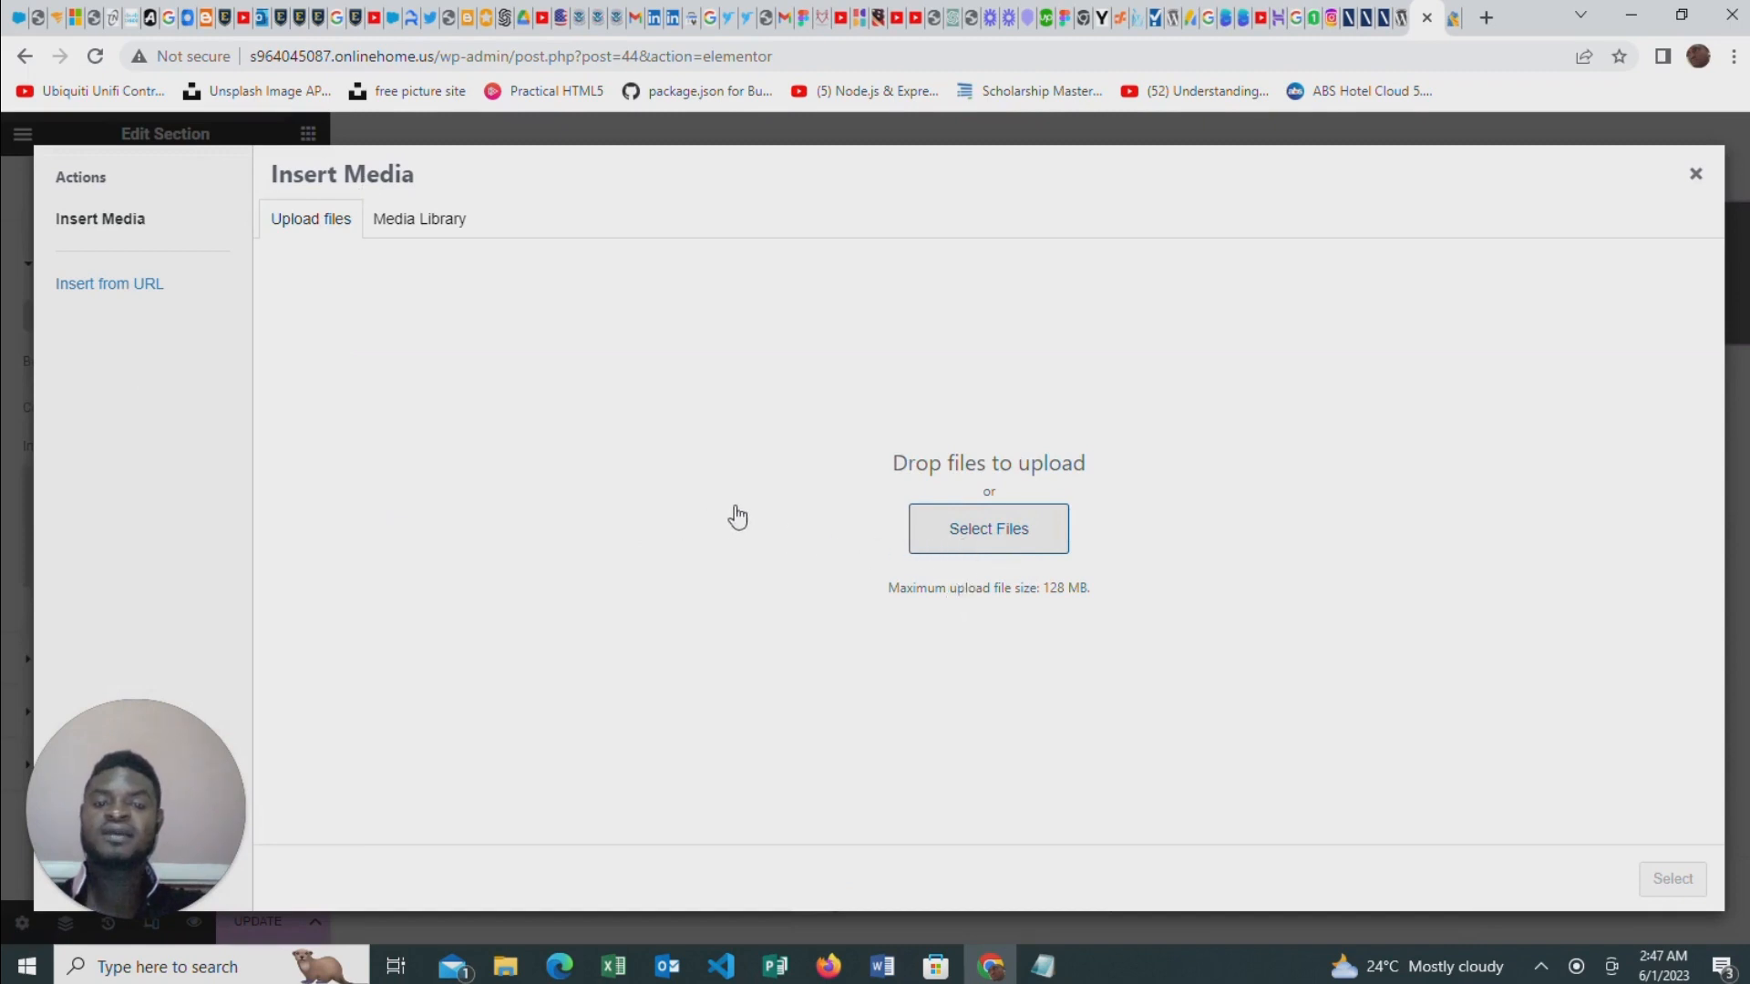
click(984, 527)
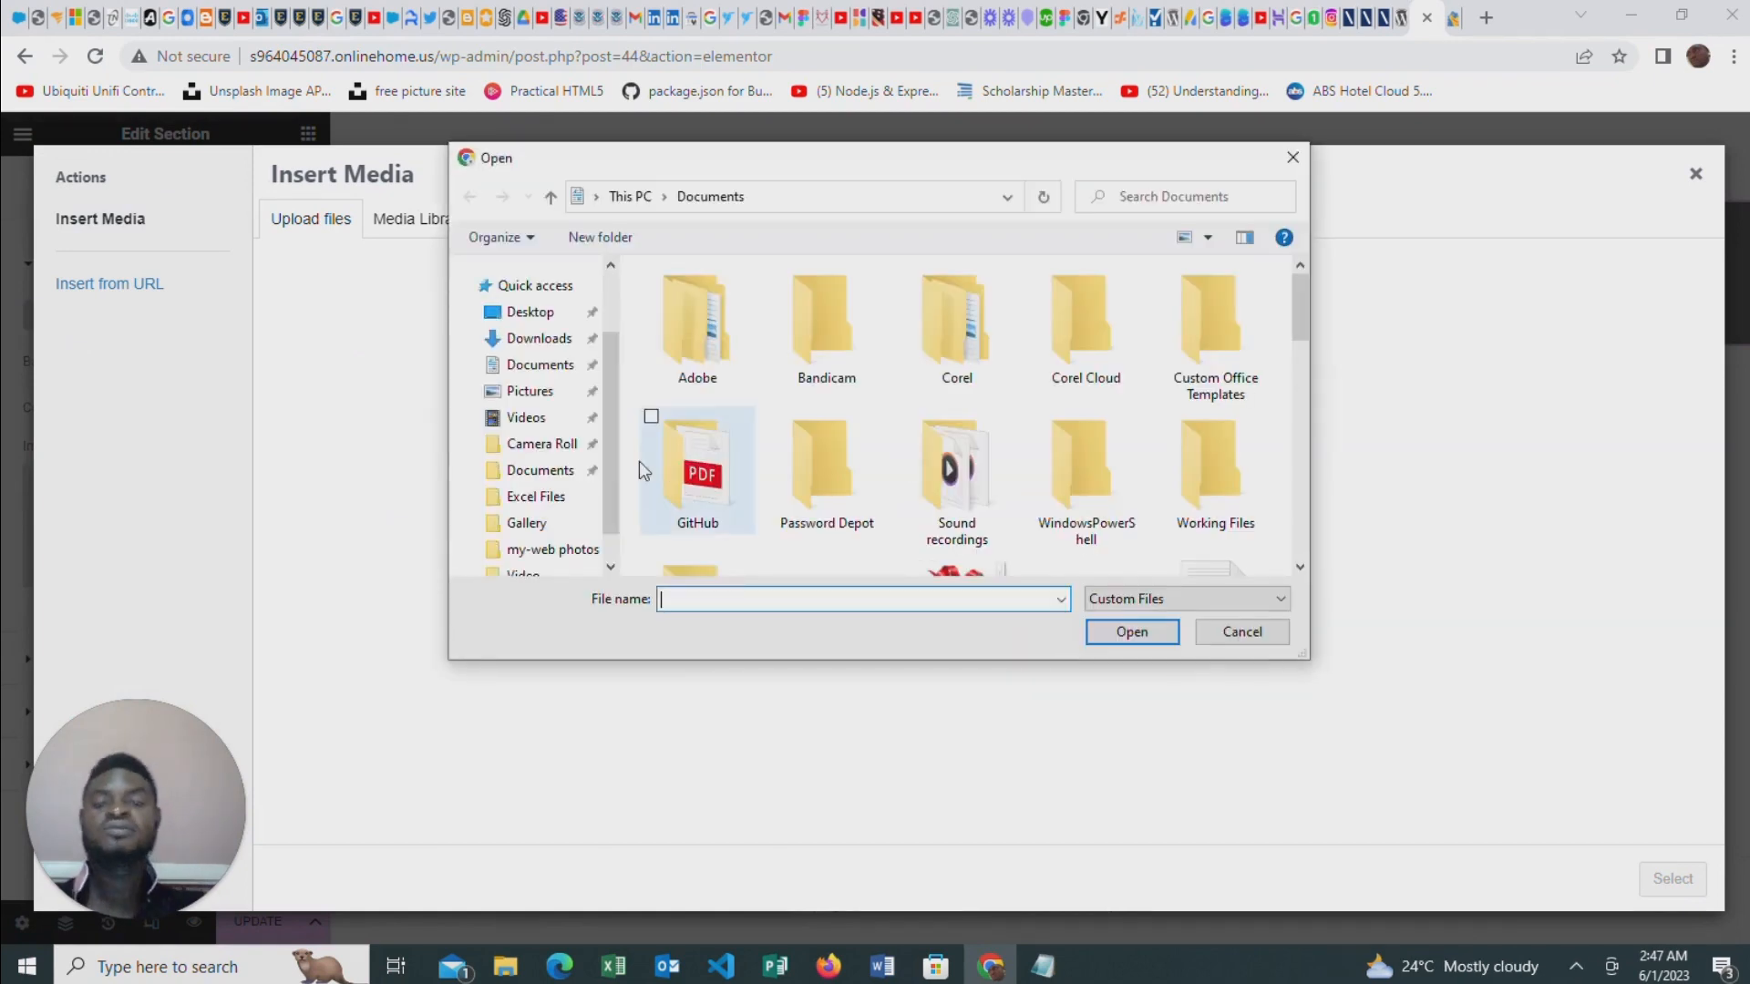
scroll(546, 438, down, 3)
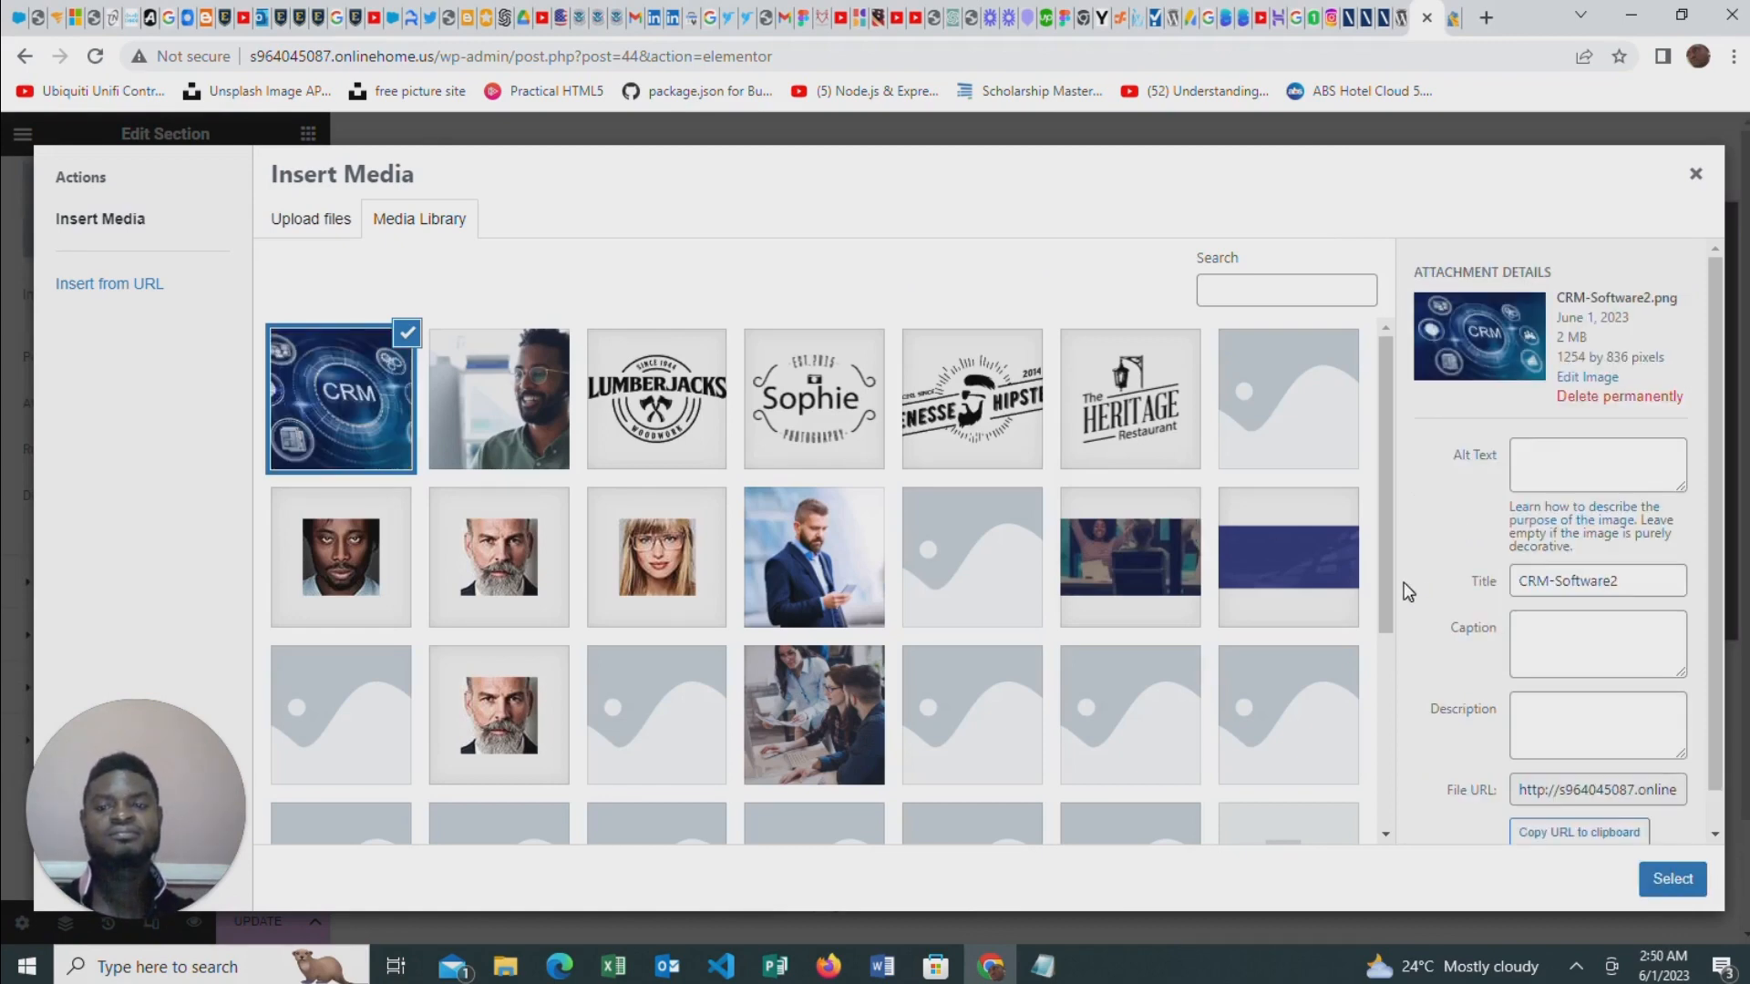
click(1675, 883)
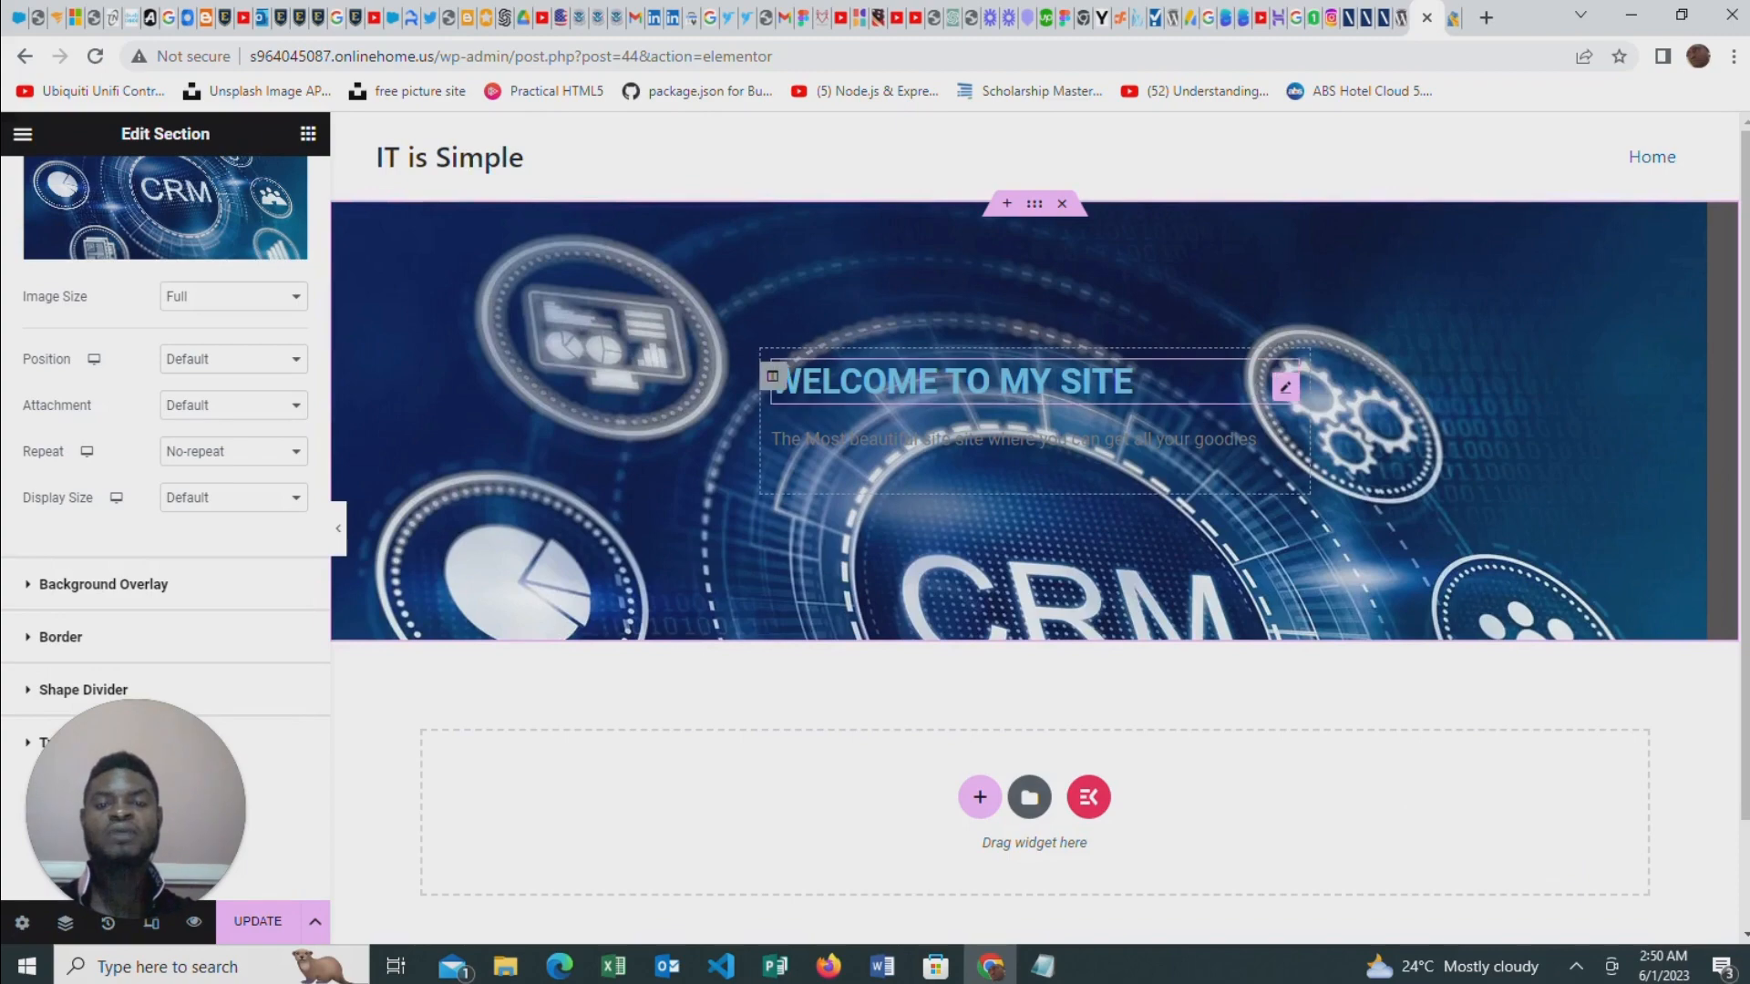
Give the column behind the heading and paragraph a dark brown, slightly transparent background colour
click(771, 377)
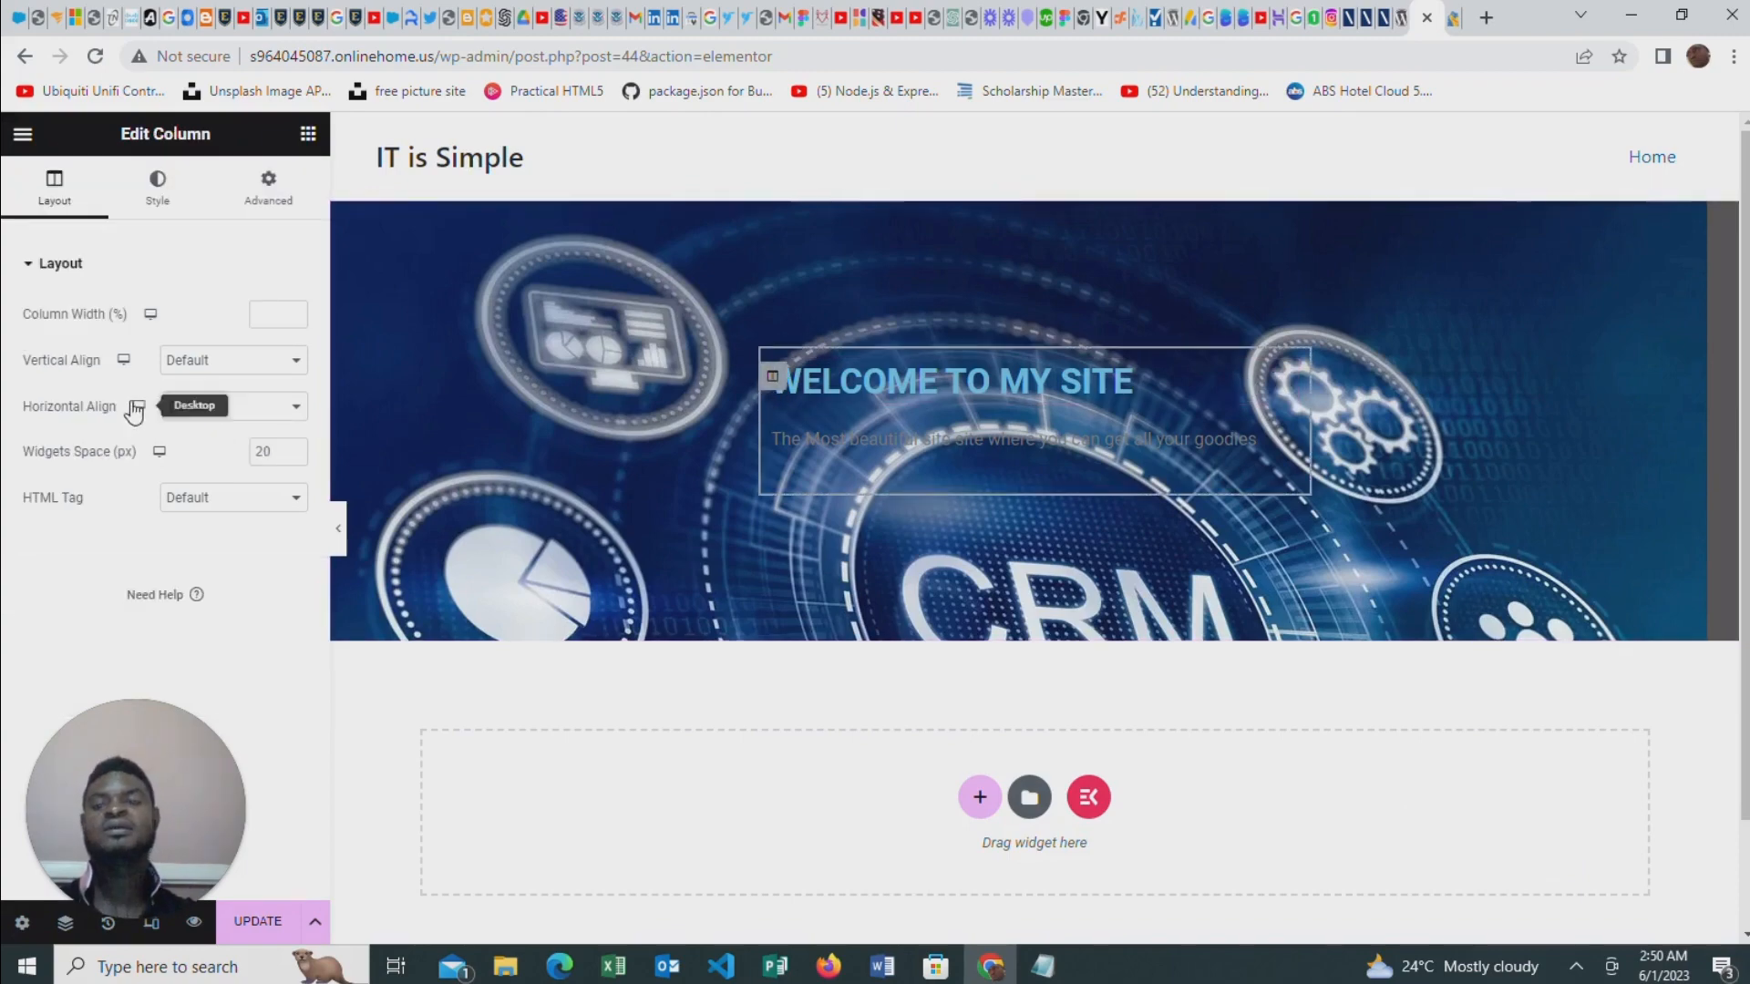
click(158, 189)
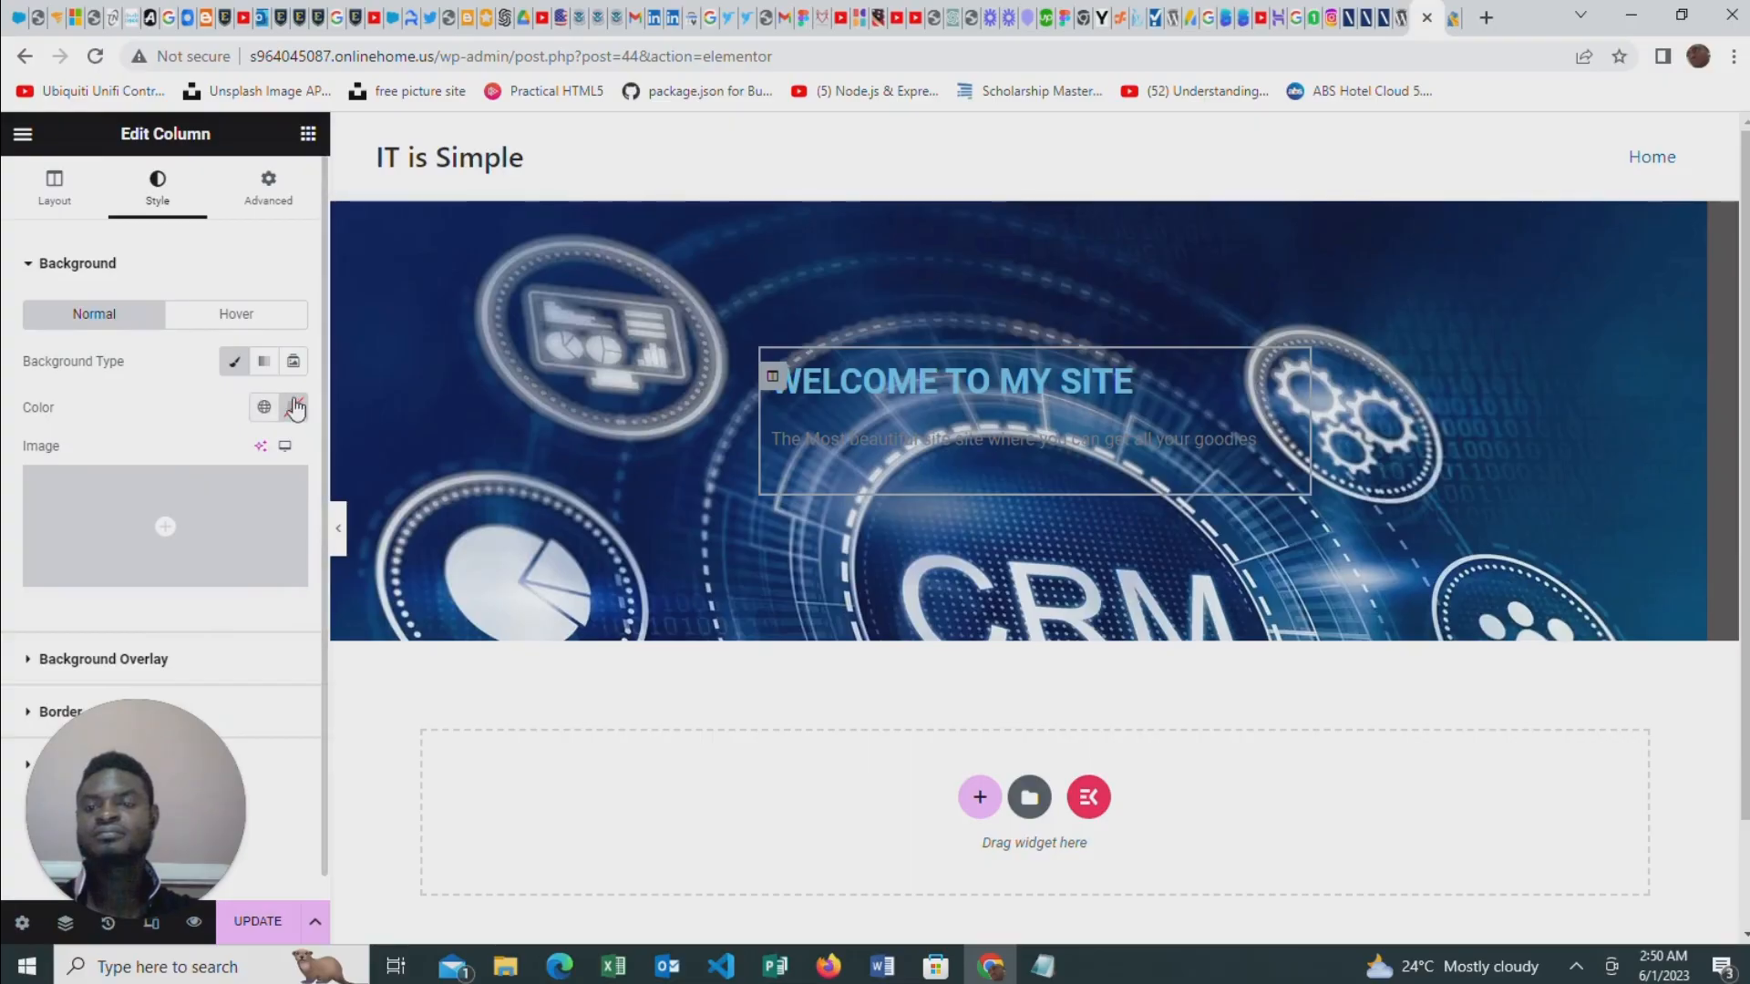
click(294, 410)
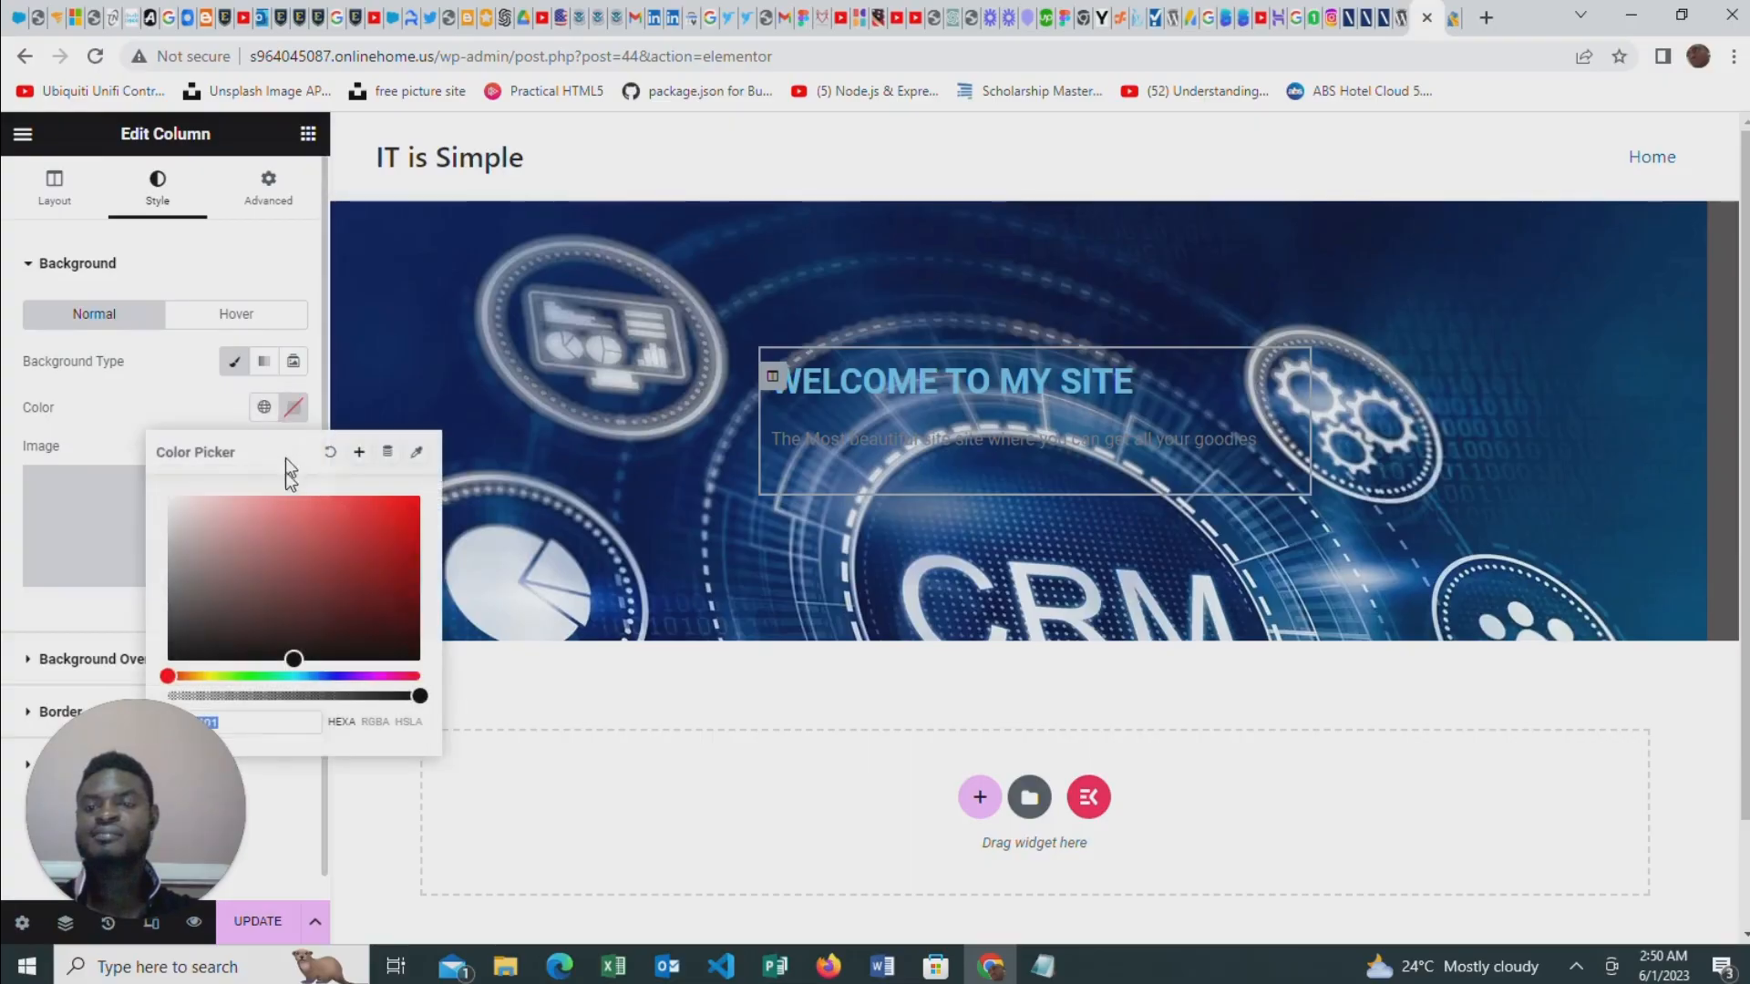
click(193, 562)
click(329, 558)
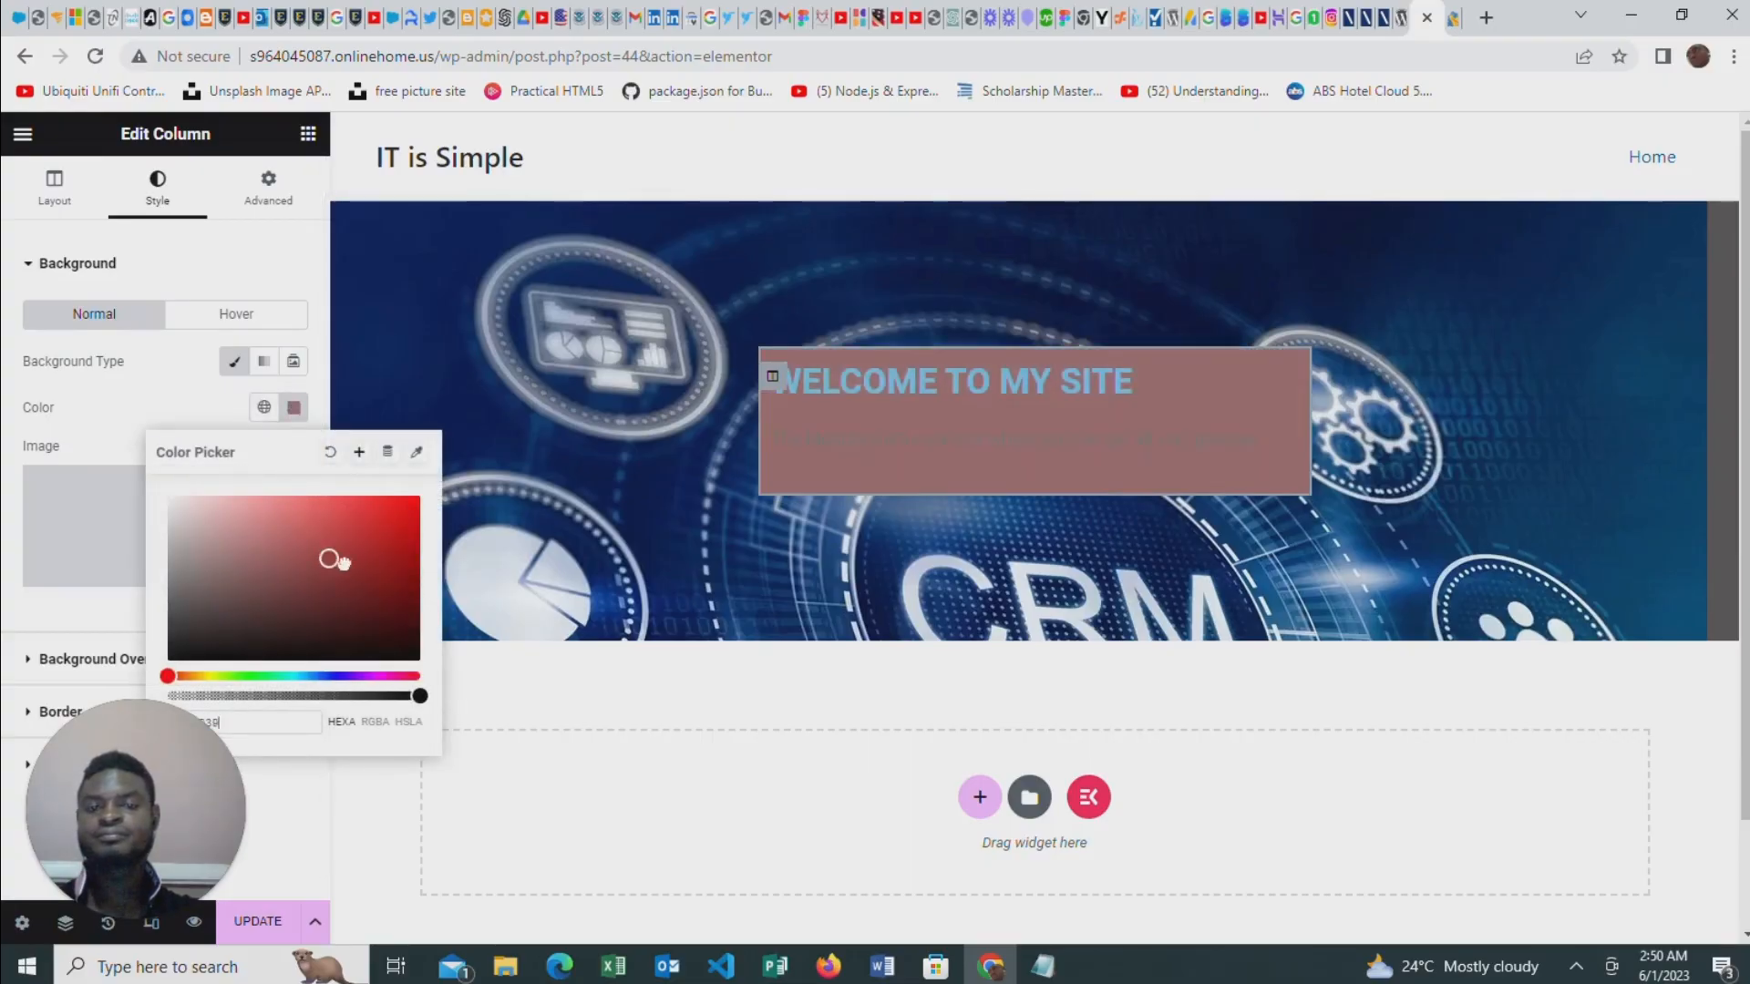
drag(342, 562, 234, 614)
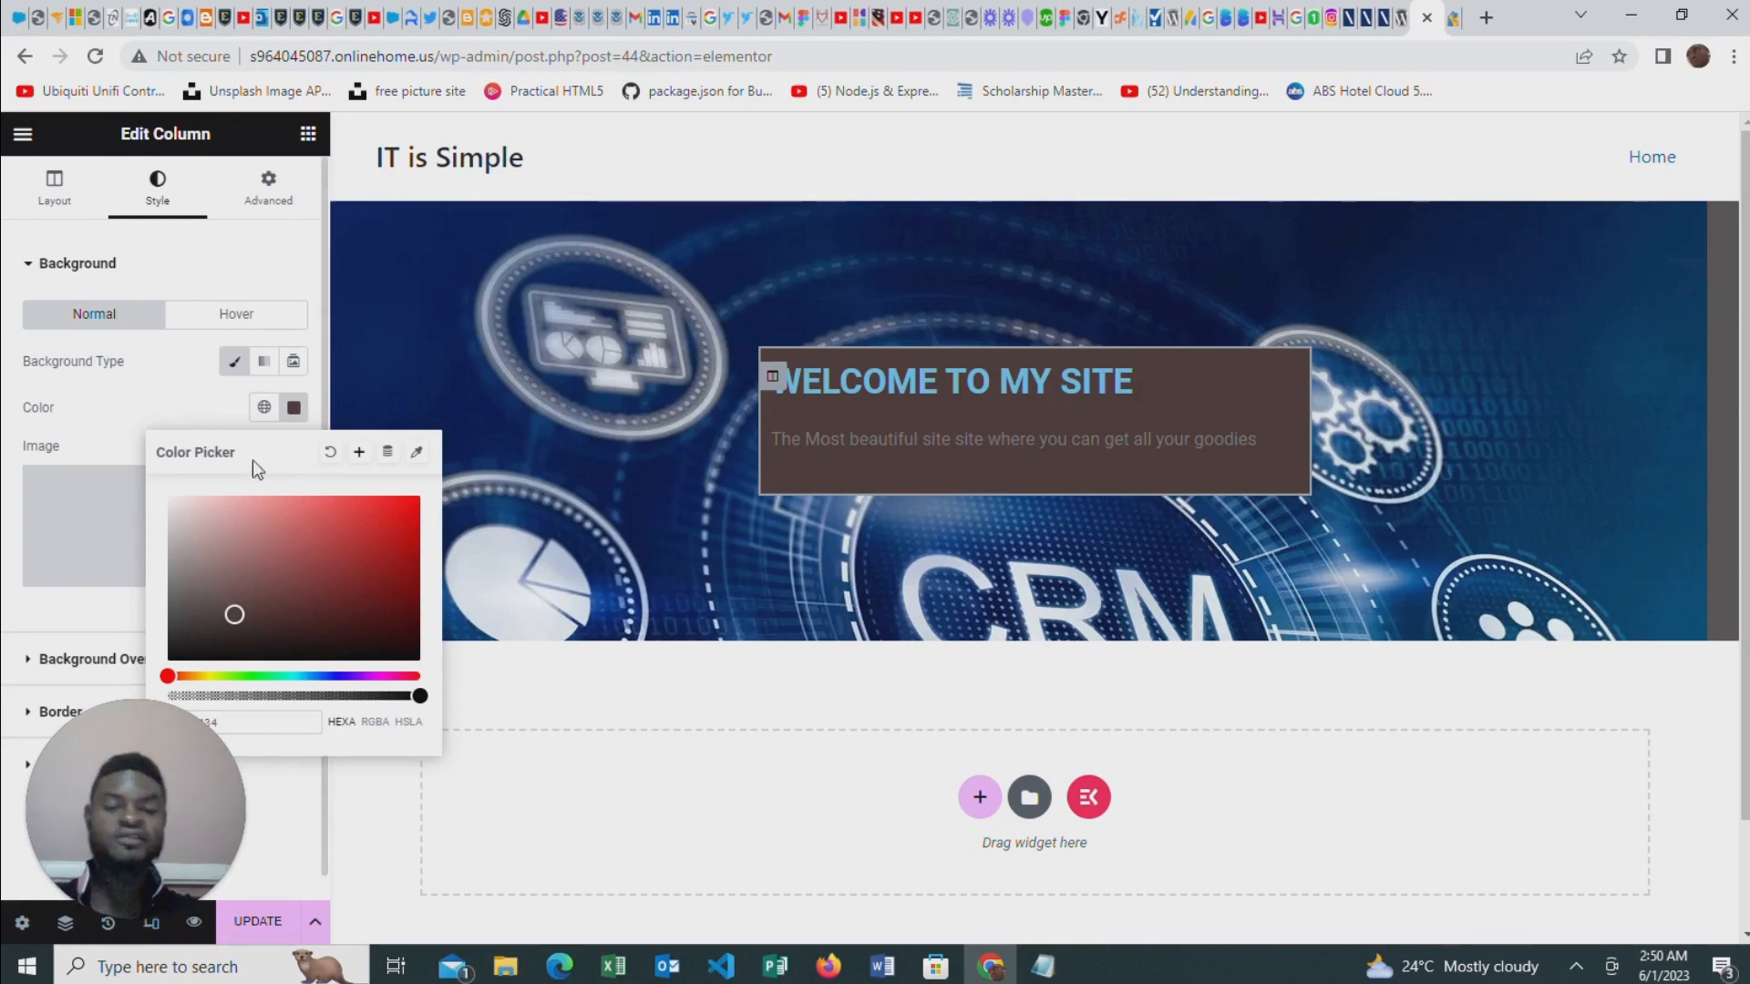
drag(420, 697, 363, 696)
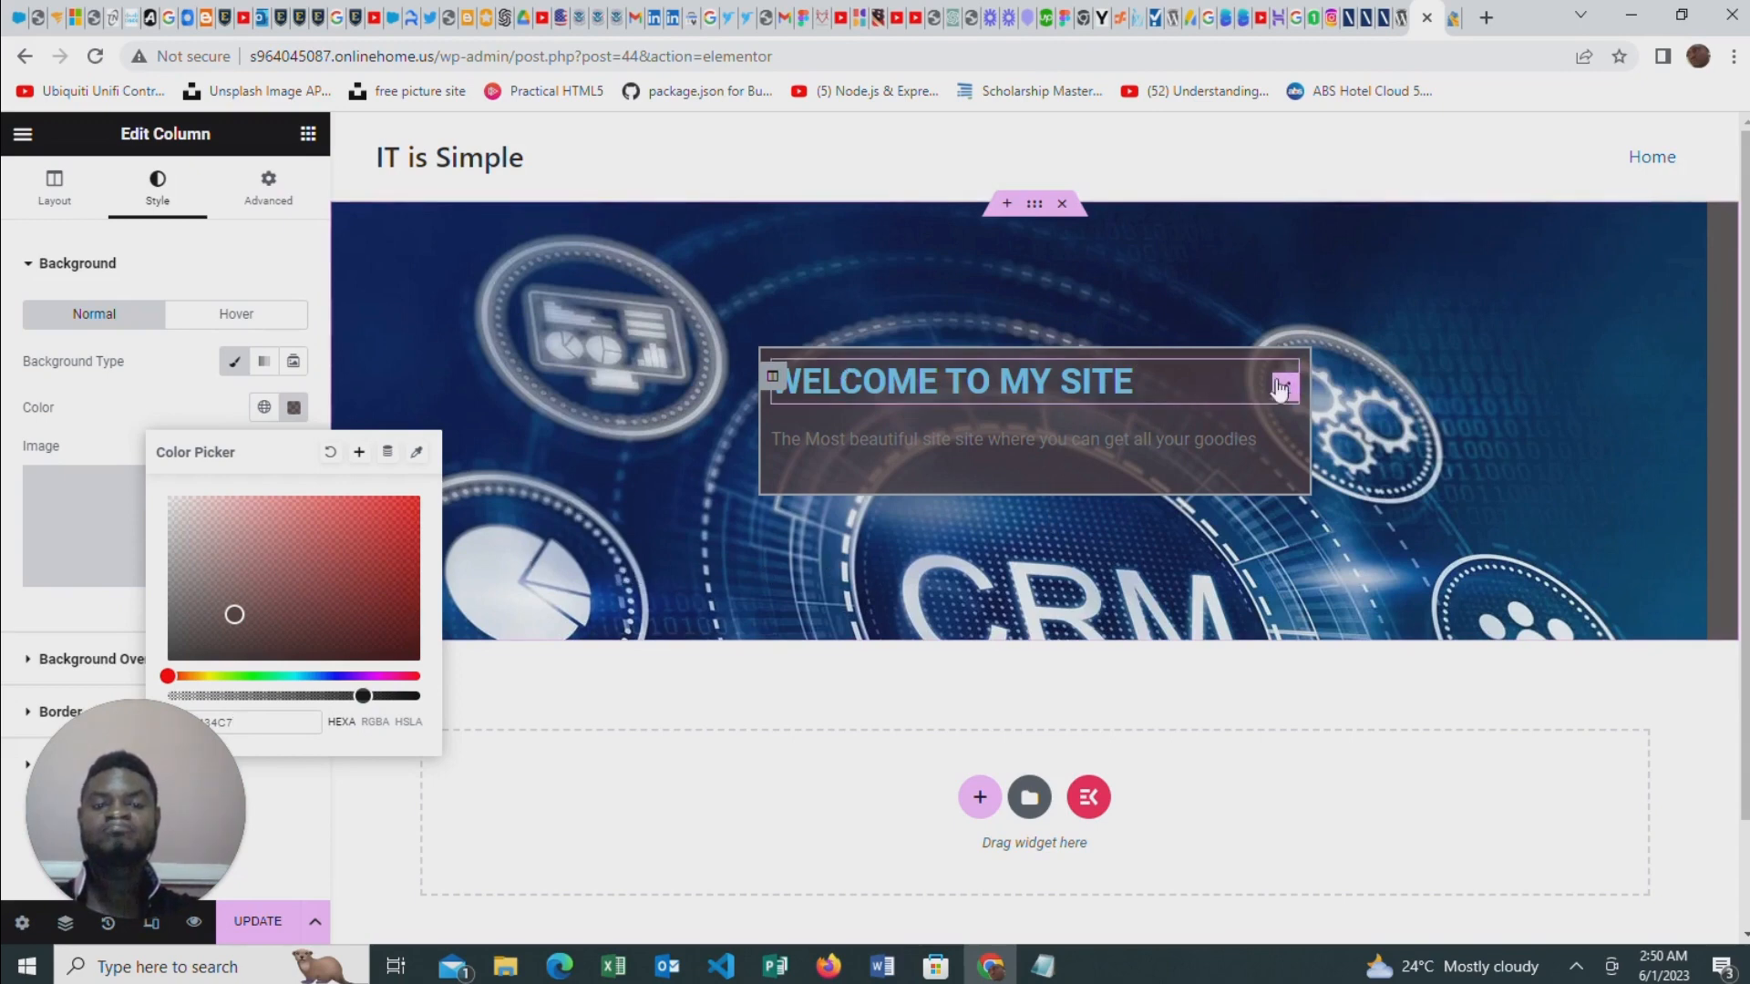
Set the heading's typography size to 51 px
click(1286, 387)
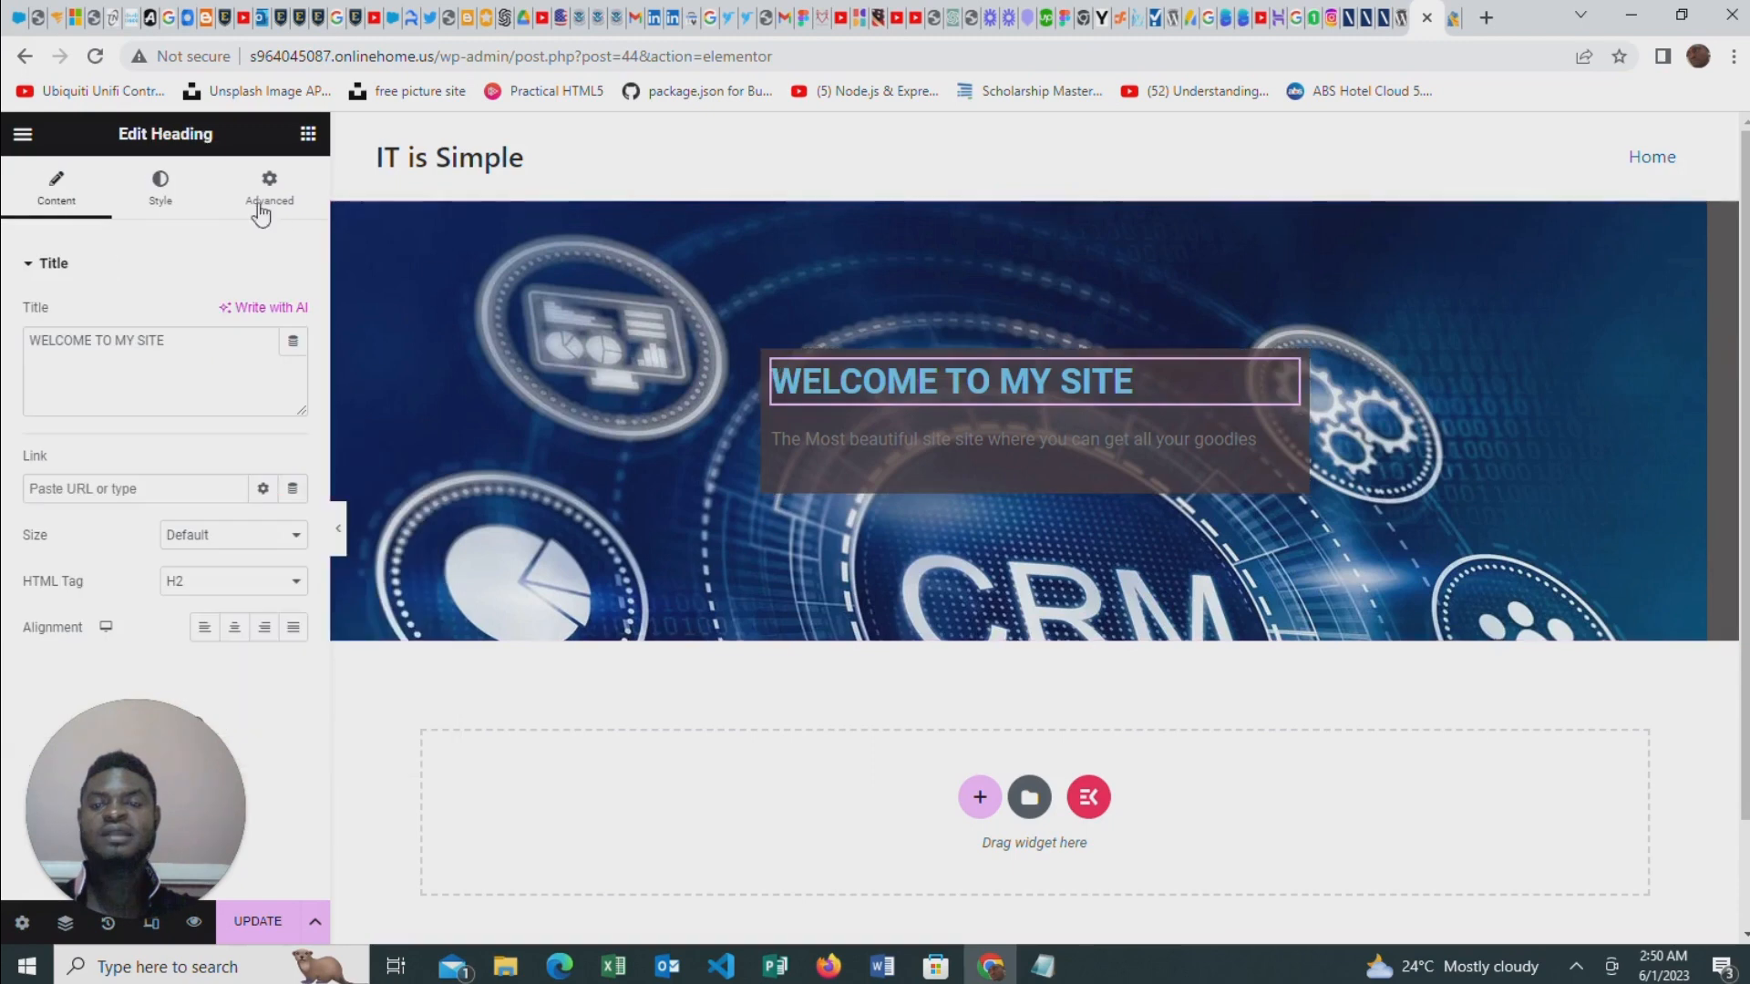
click(179, 196)
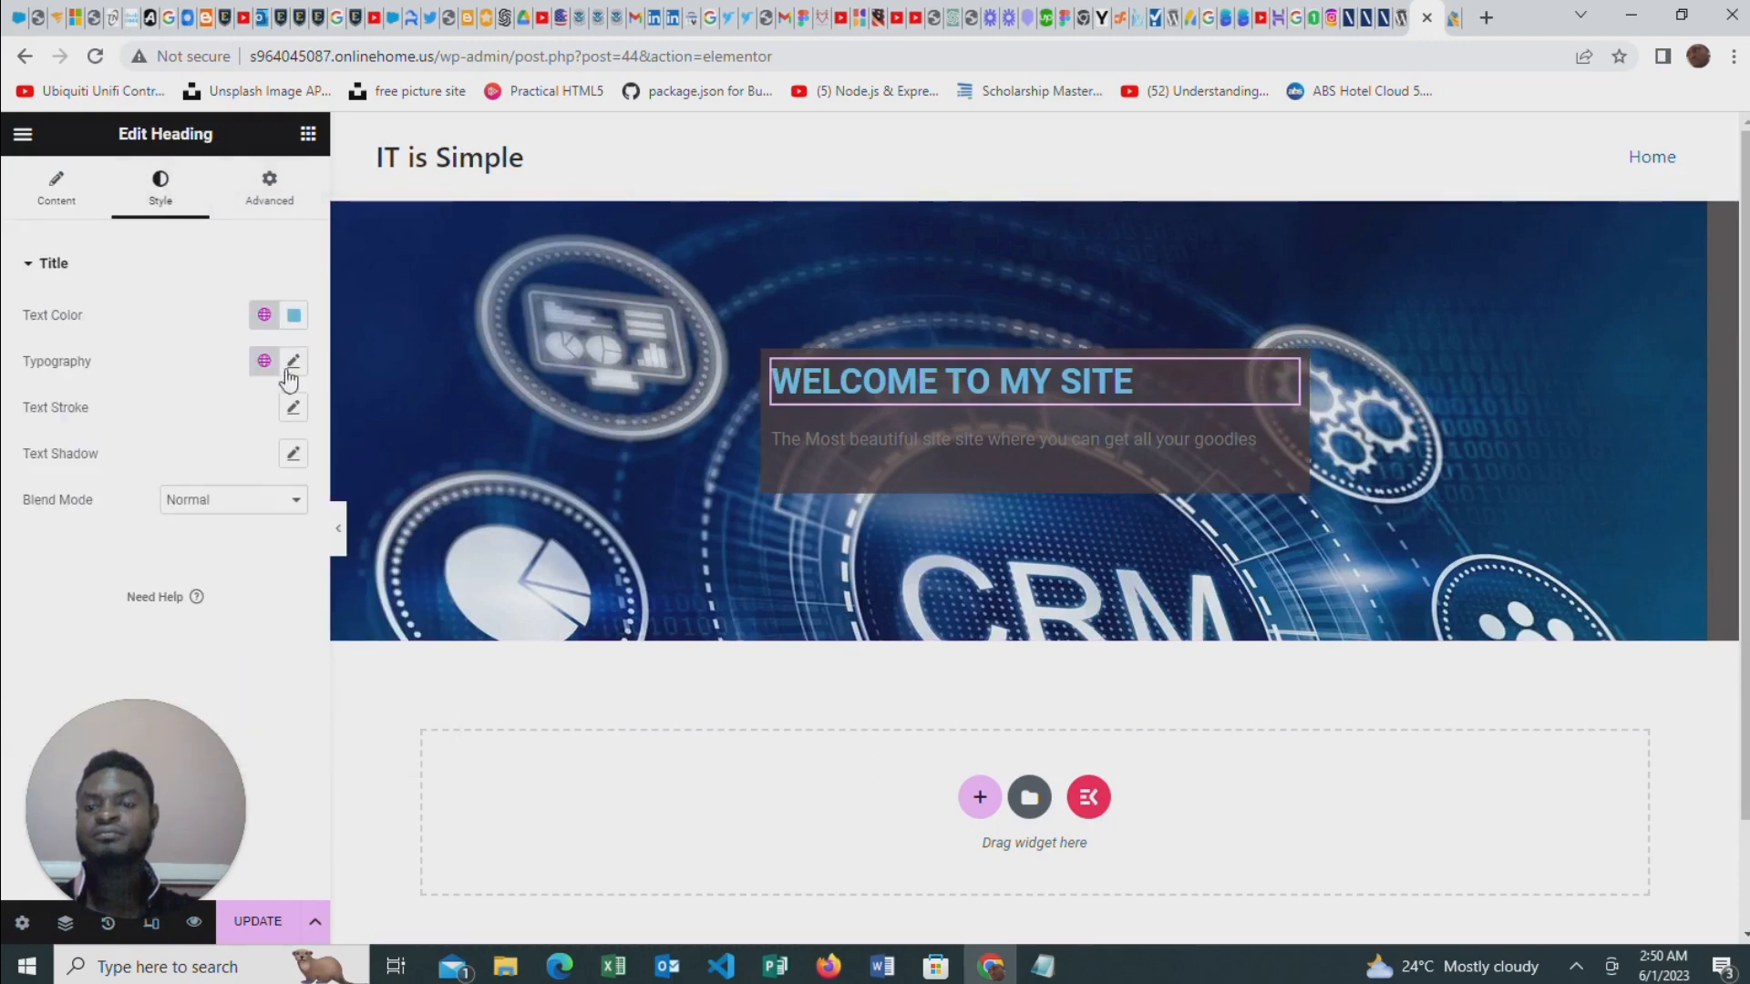
click(290, 364)
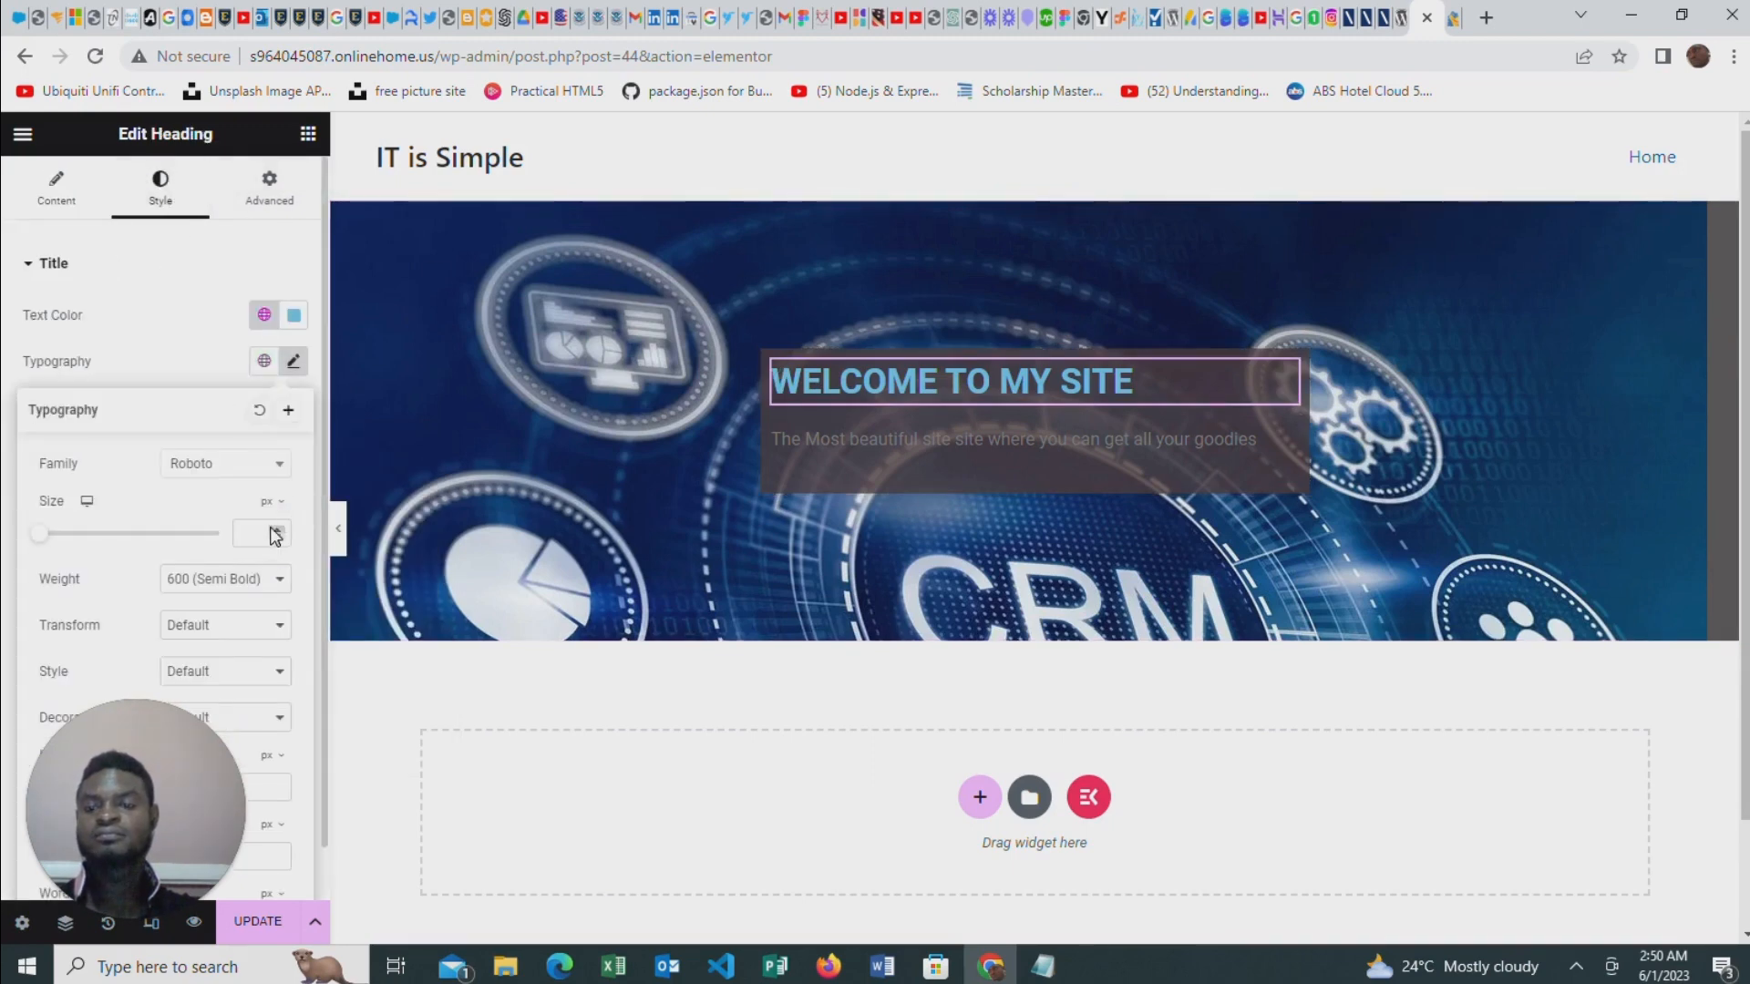
drag(39, 542, 84, 550)
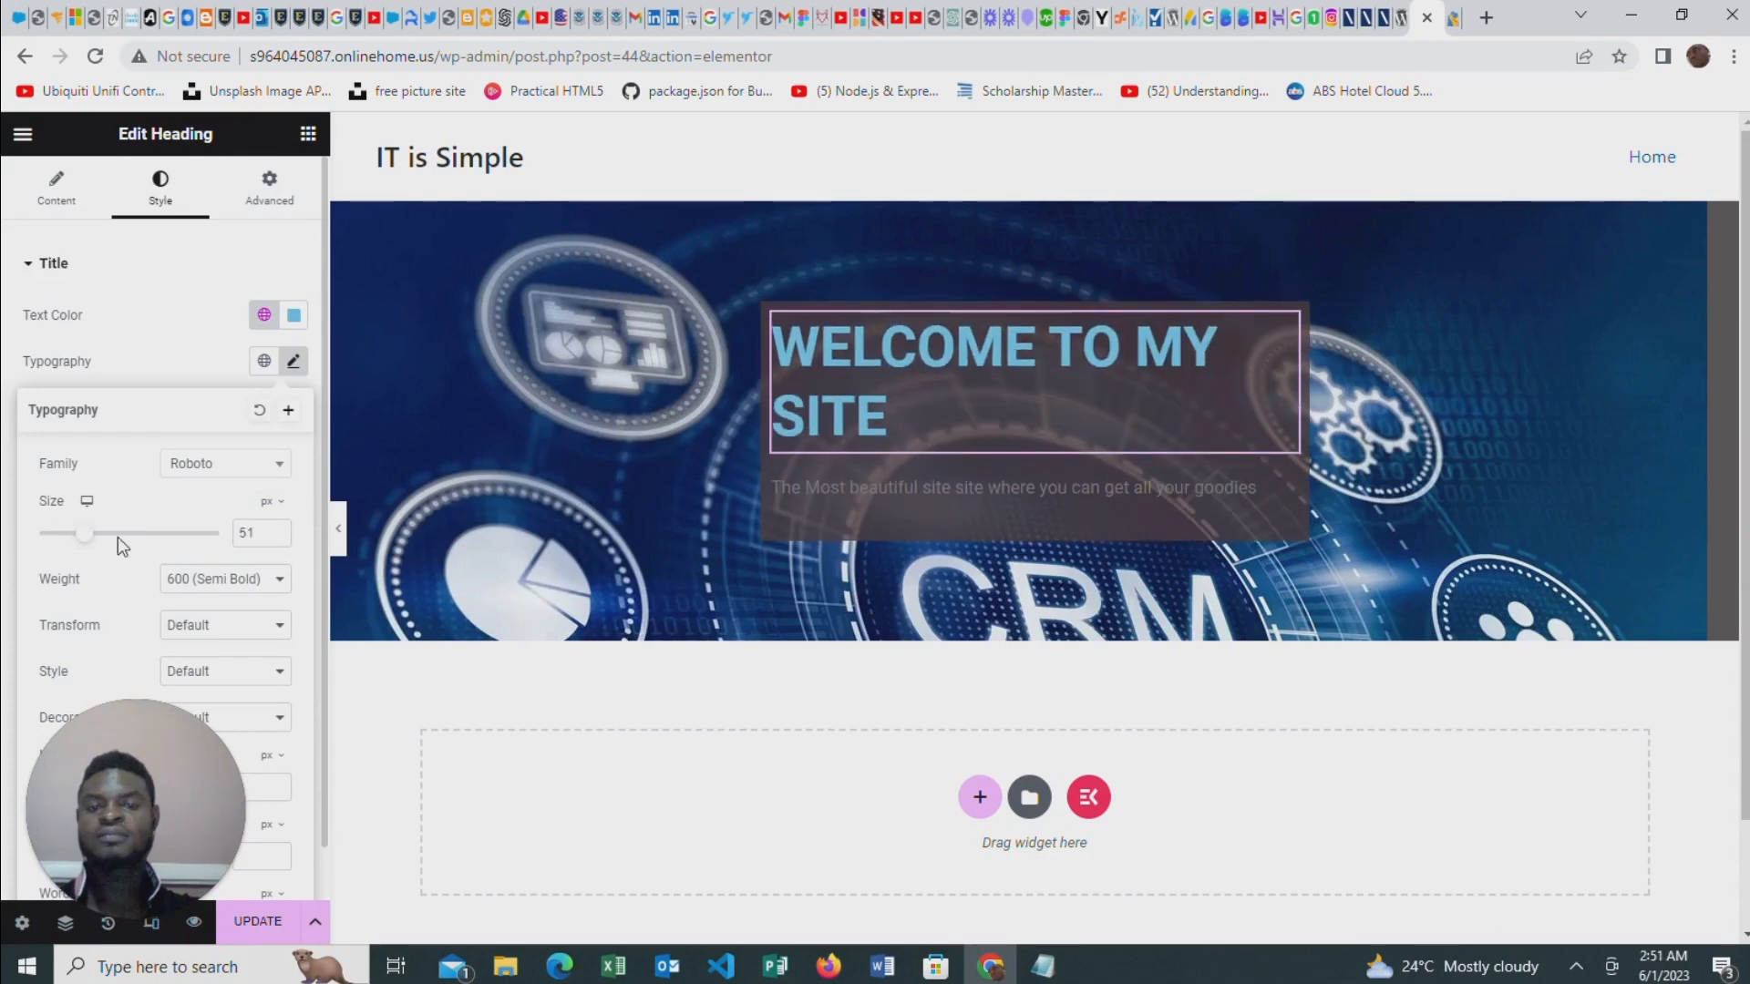
Change the text colour of the paragraph under the welcome heading to light grey
click(1185, 524)
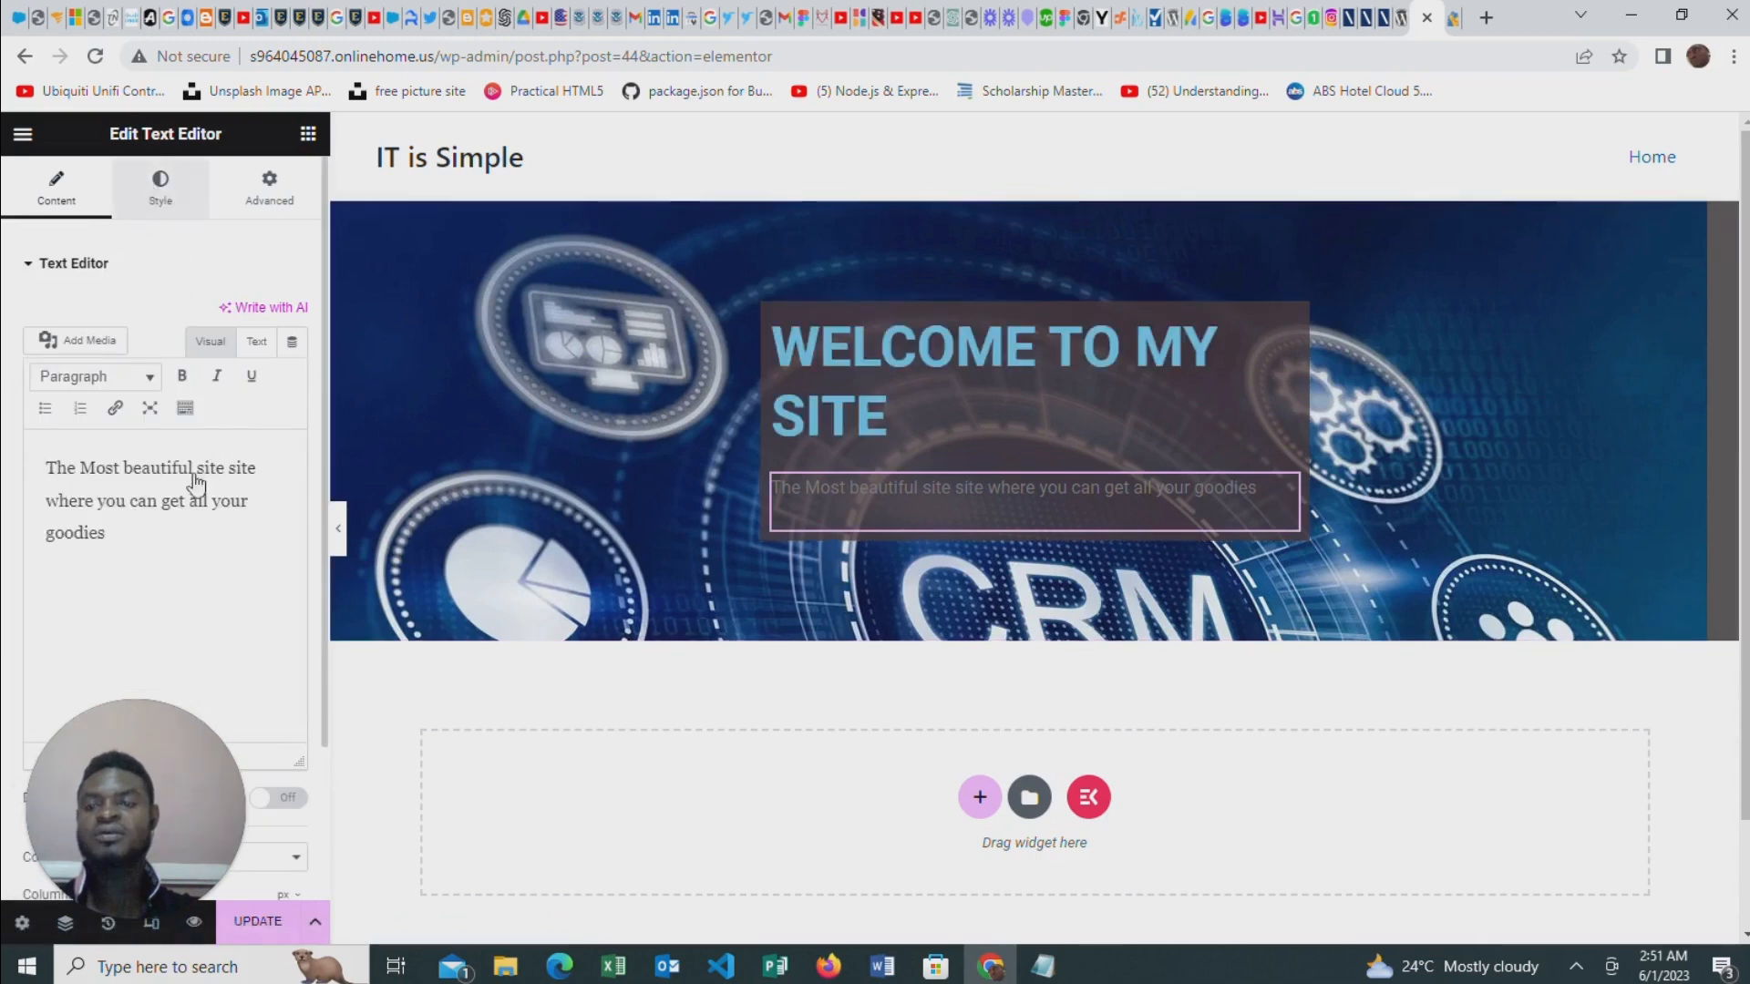
click(160, 189)
click(293, 361)
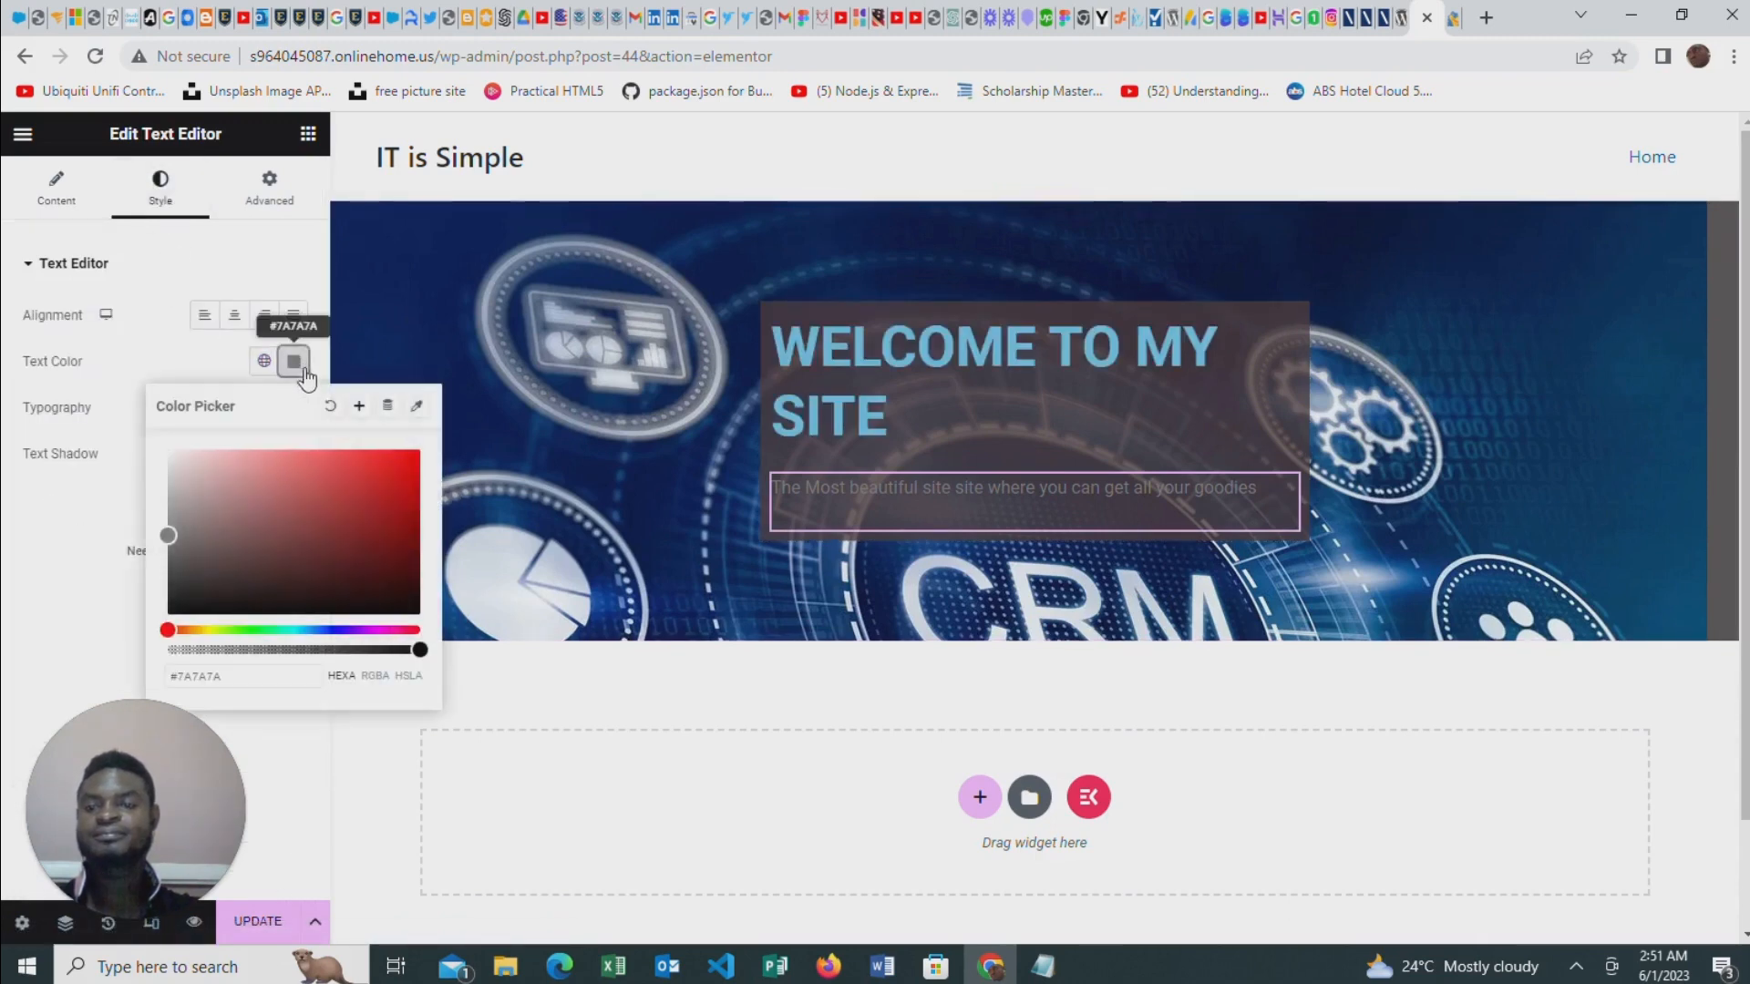
drag(167, 535, 167, 476)
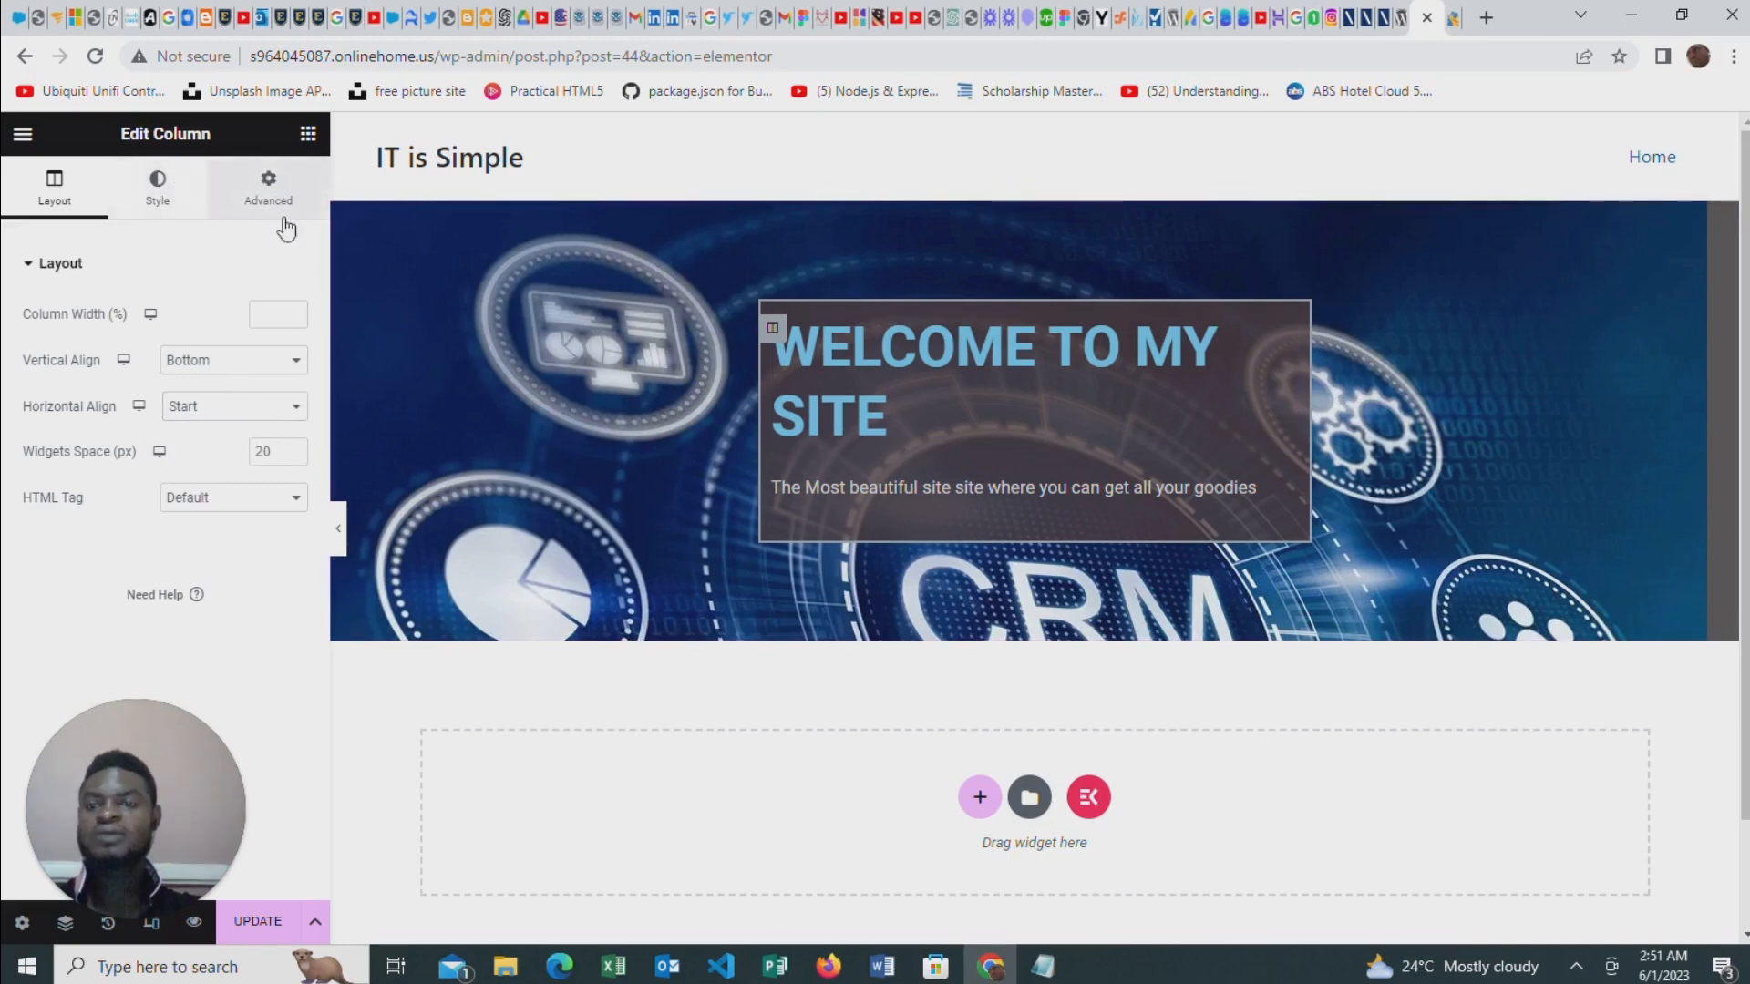
Give the column behind the heading and paragraph a 14 px margin on all sides, with an unlinked left margin of 1 px
click(270, 190)
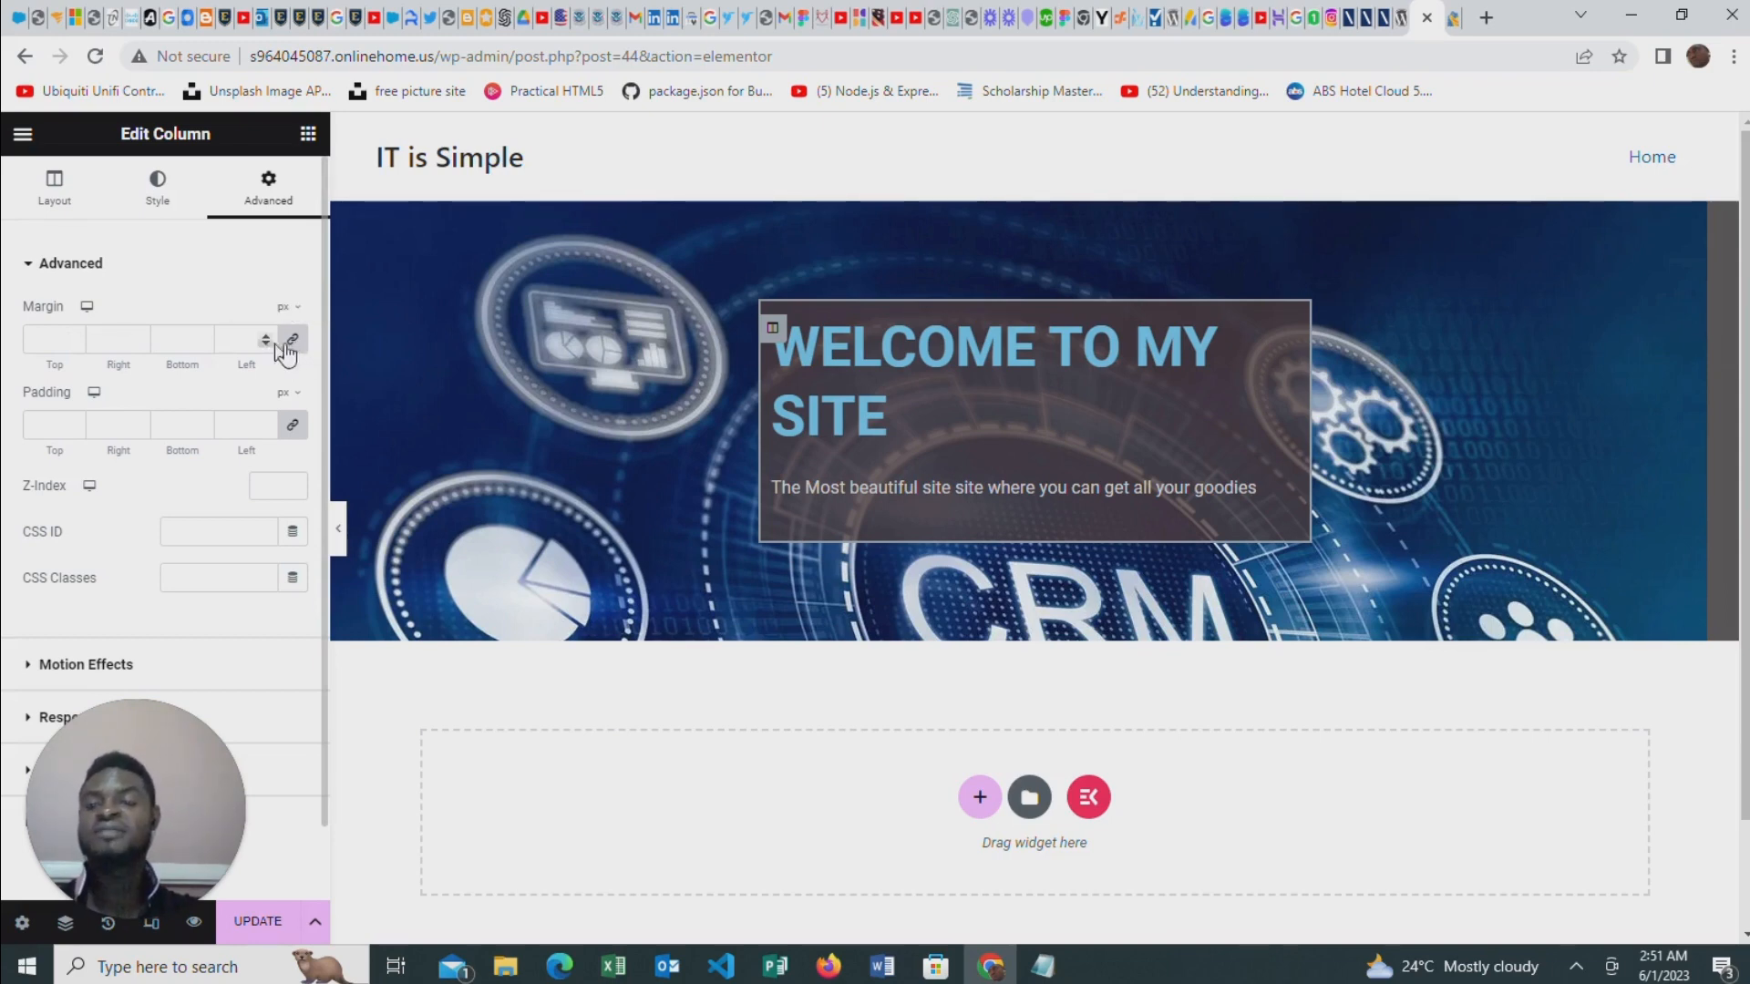
click(264, 336)
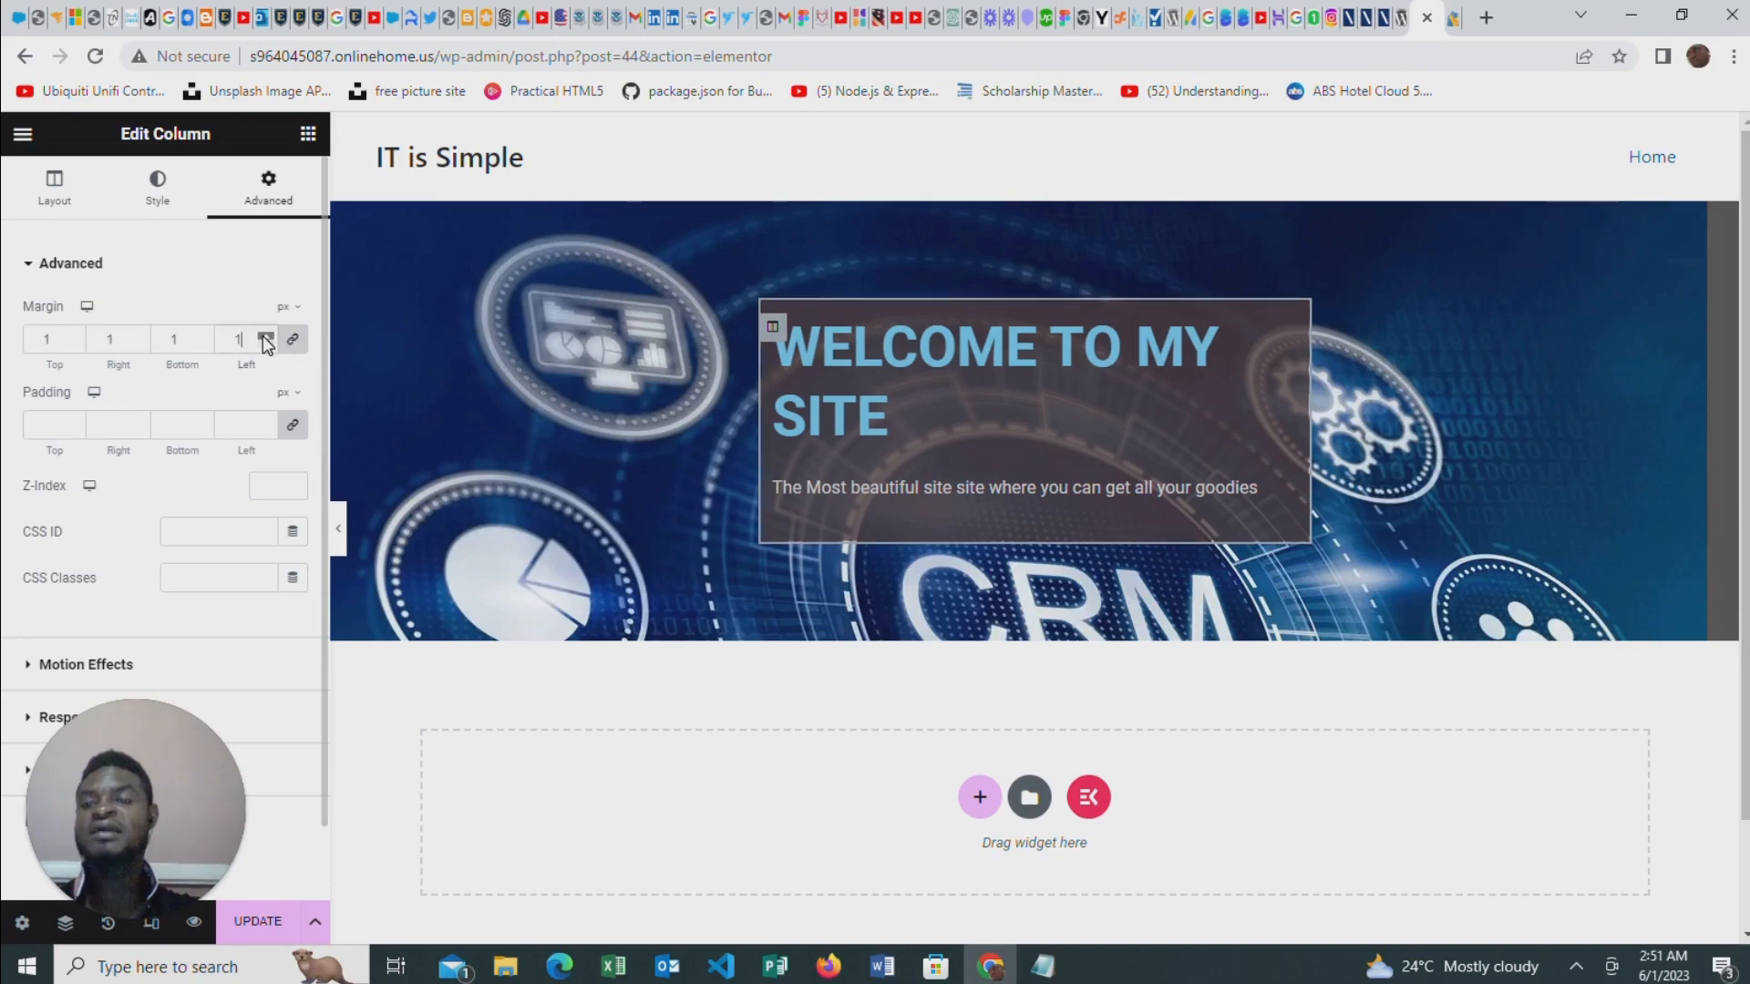
click(264, 336)
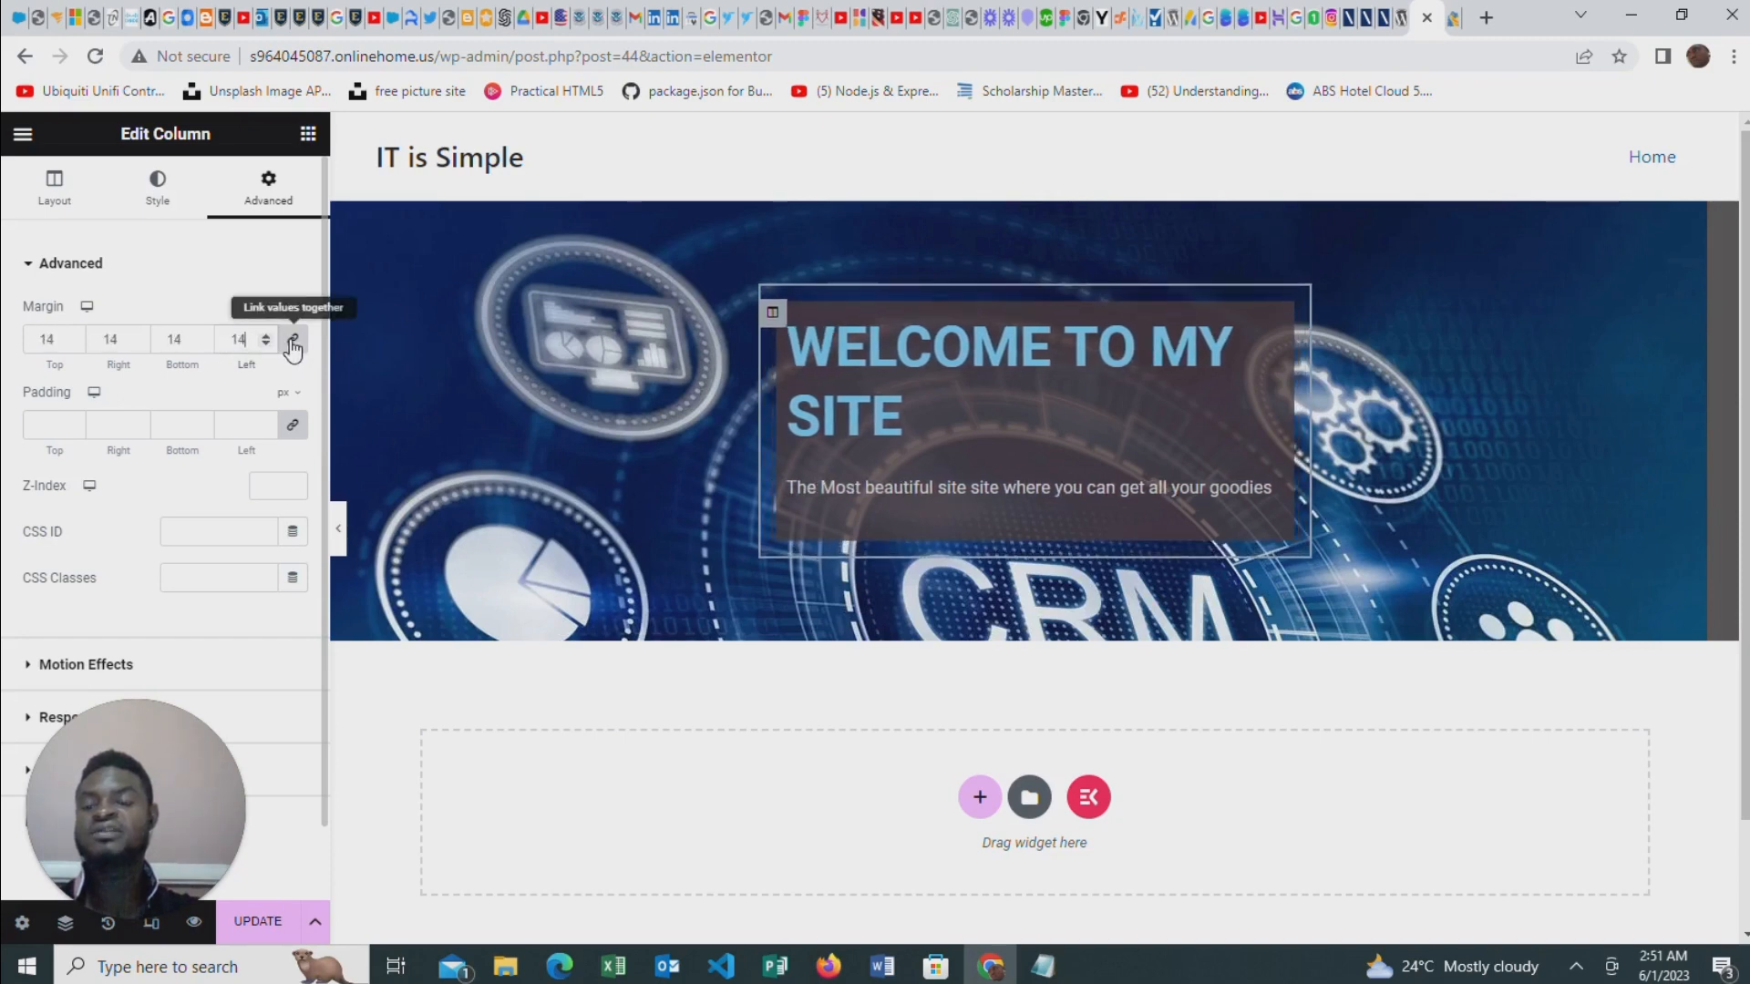
click(292, 341)
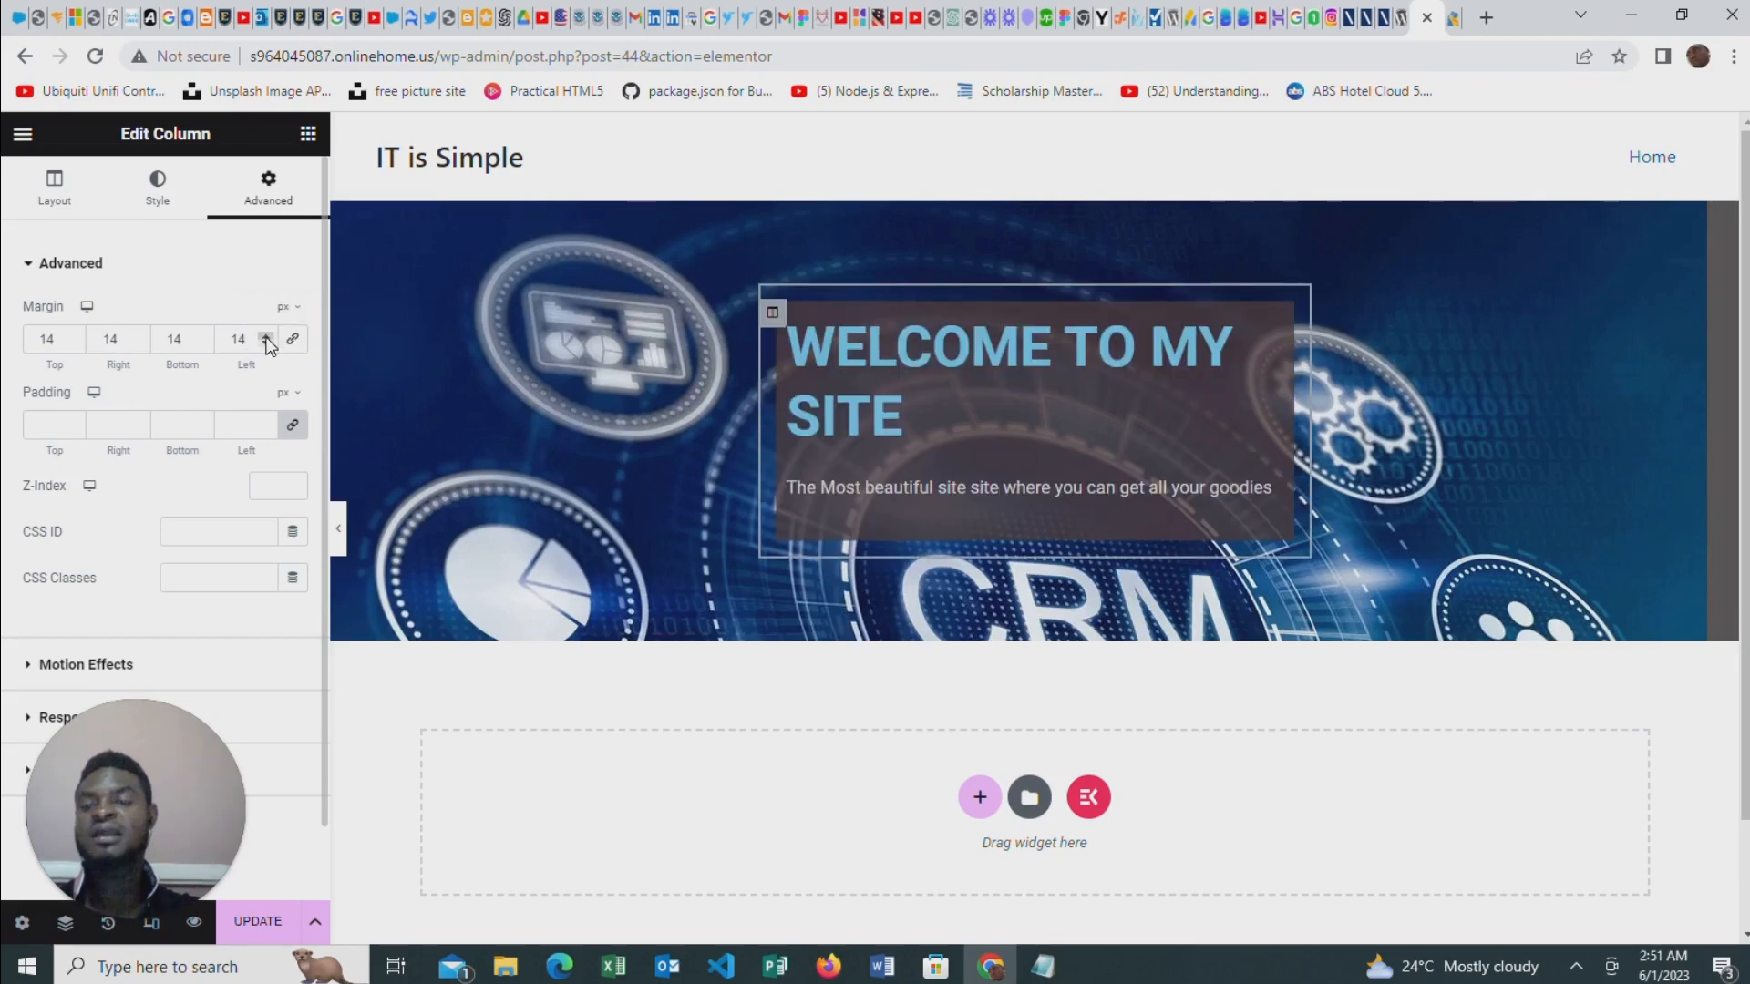
drag(266, 336, 266, 337)
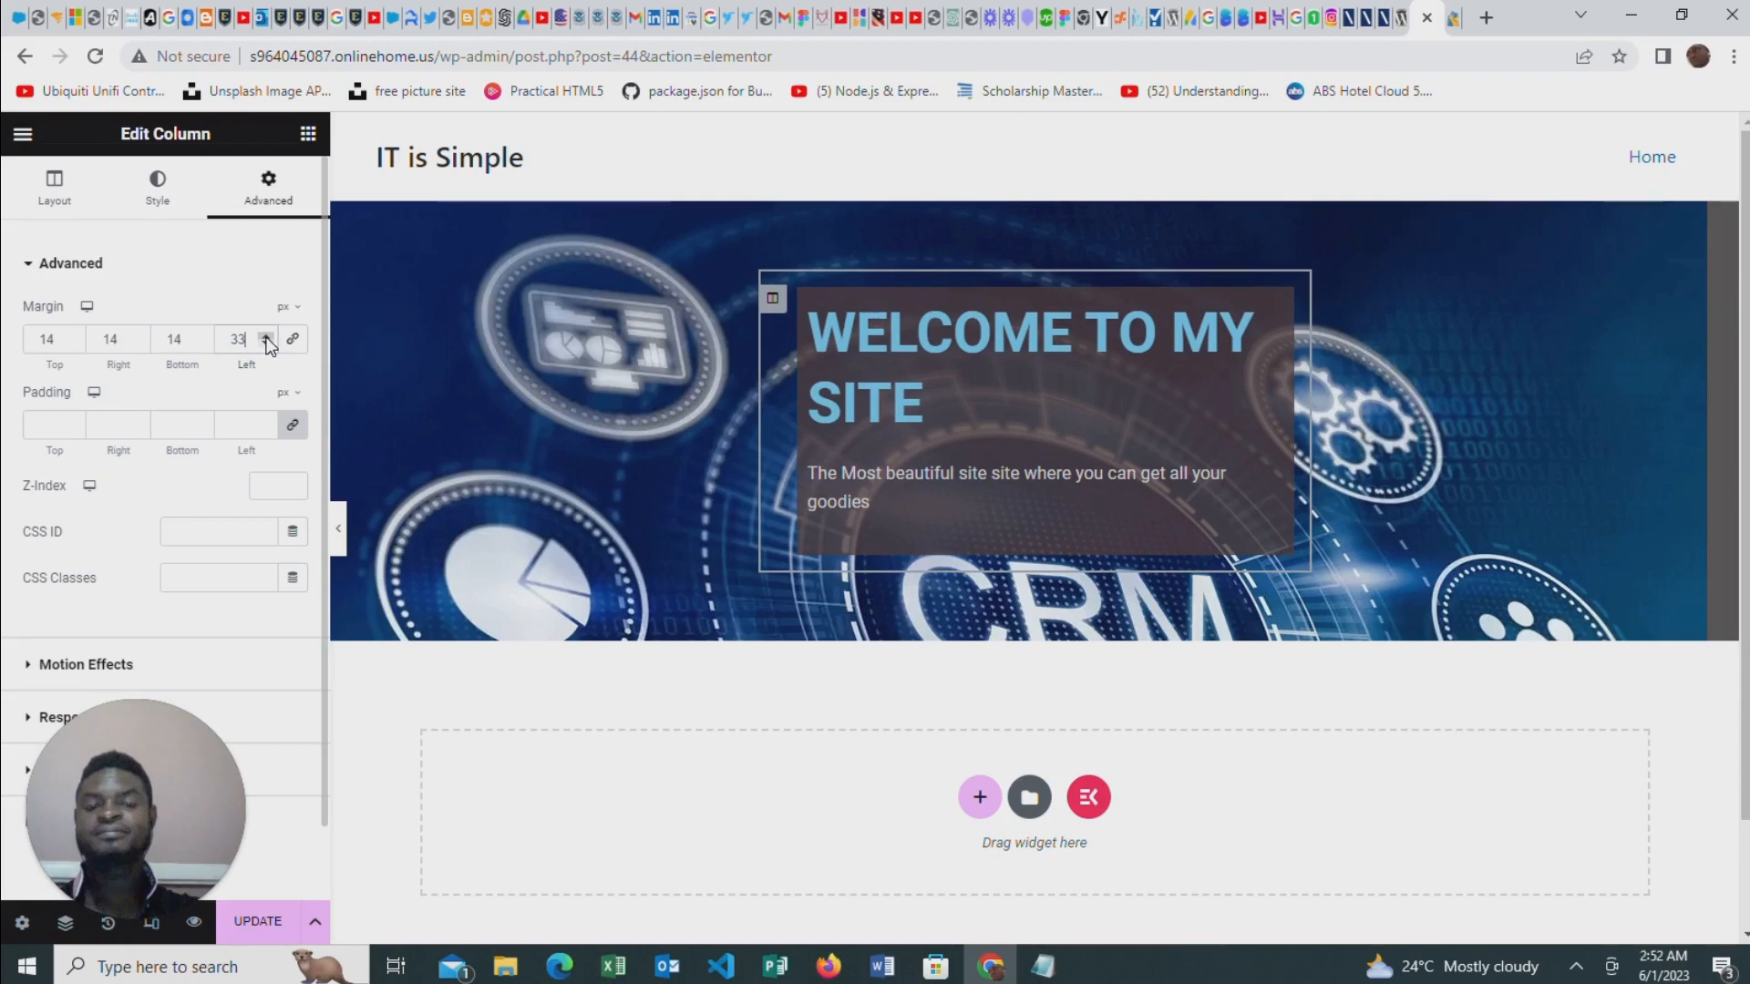
drag(267, 345, 265, 344)
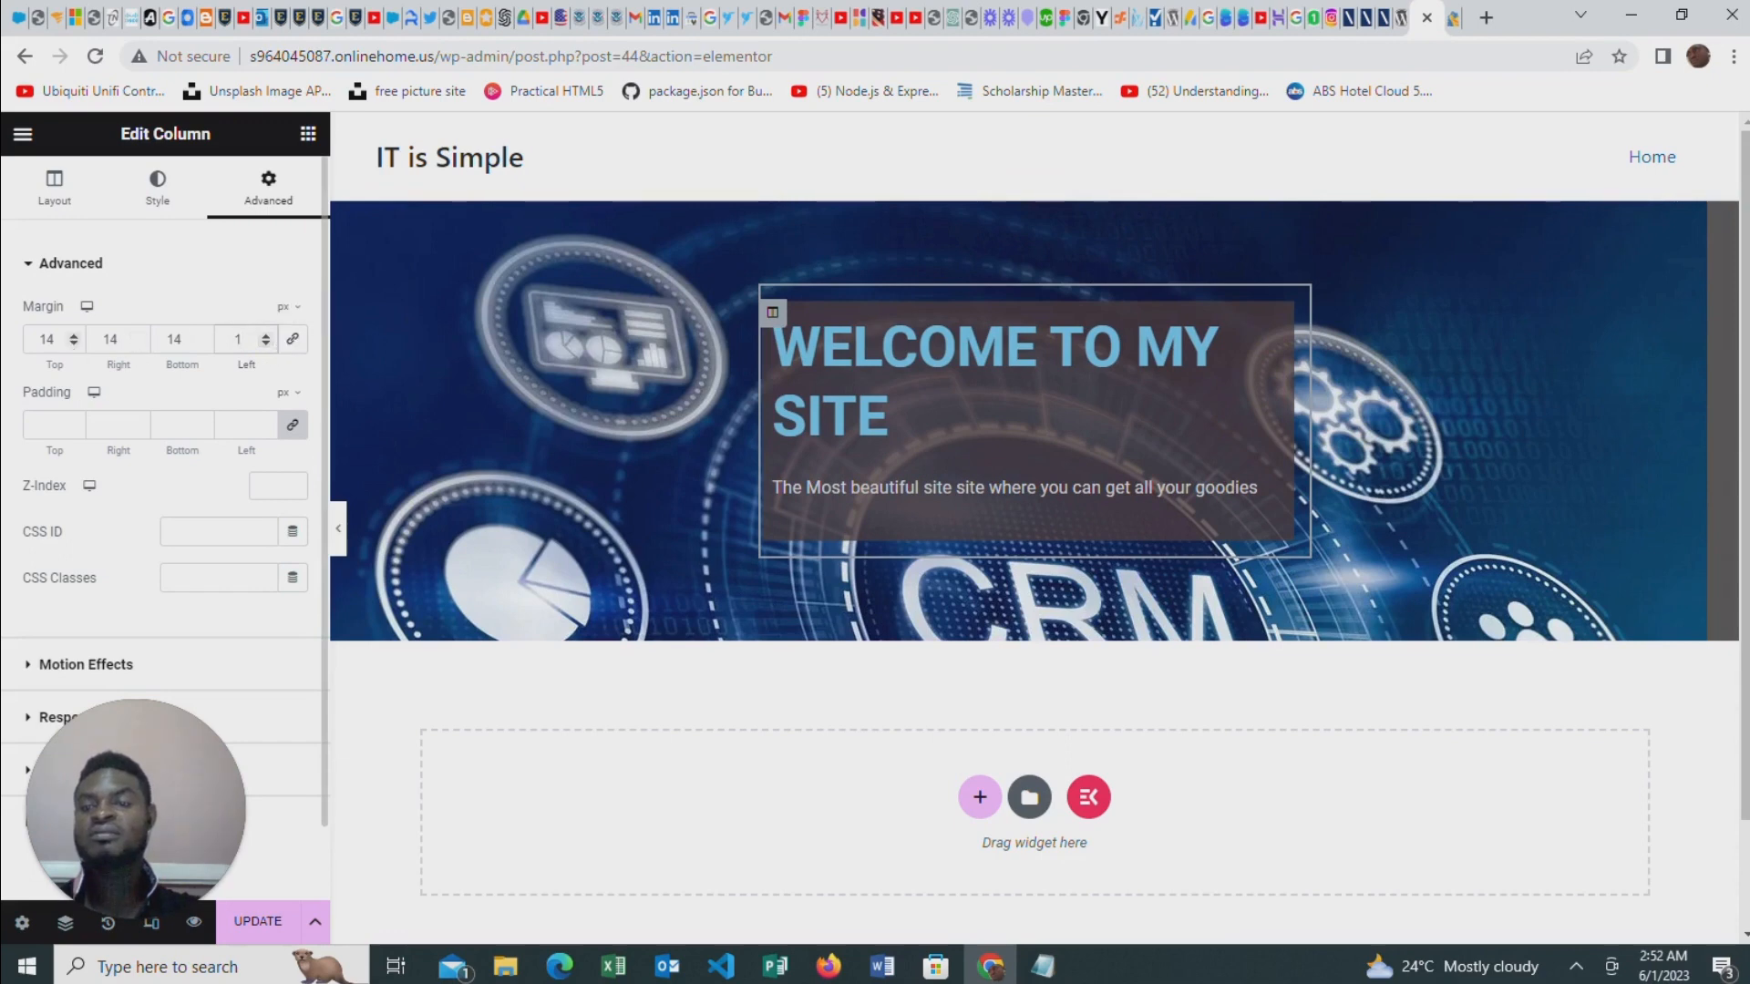
Set the column's top margin to 200 px, right margin to 150 px and left margin to 0
drag(74, 335, 73, 336)
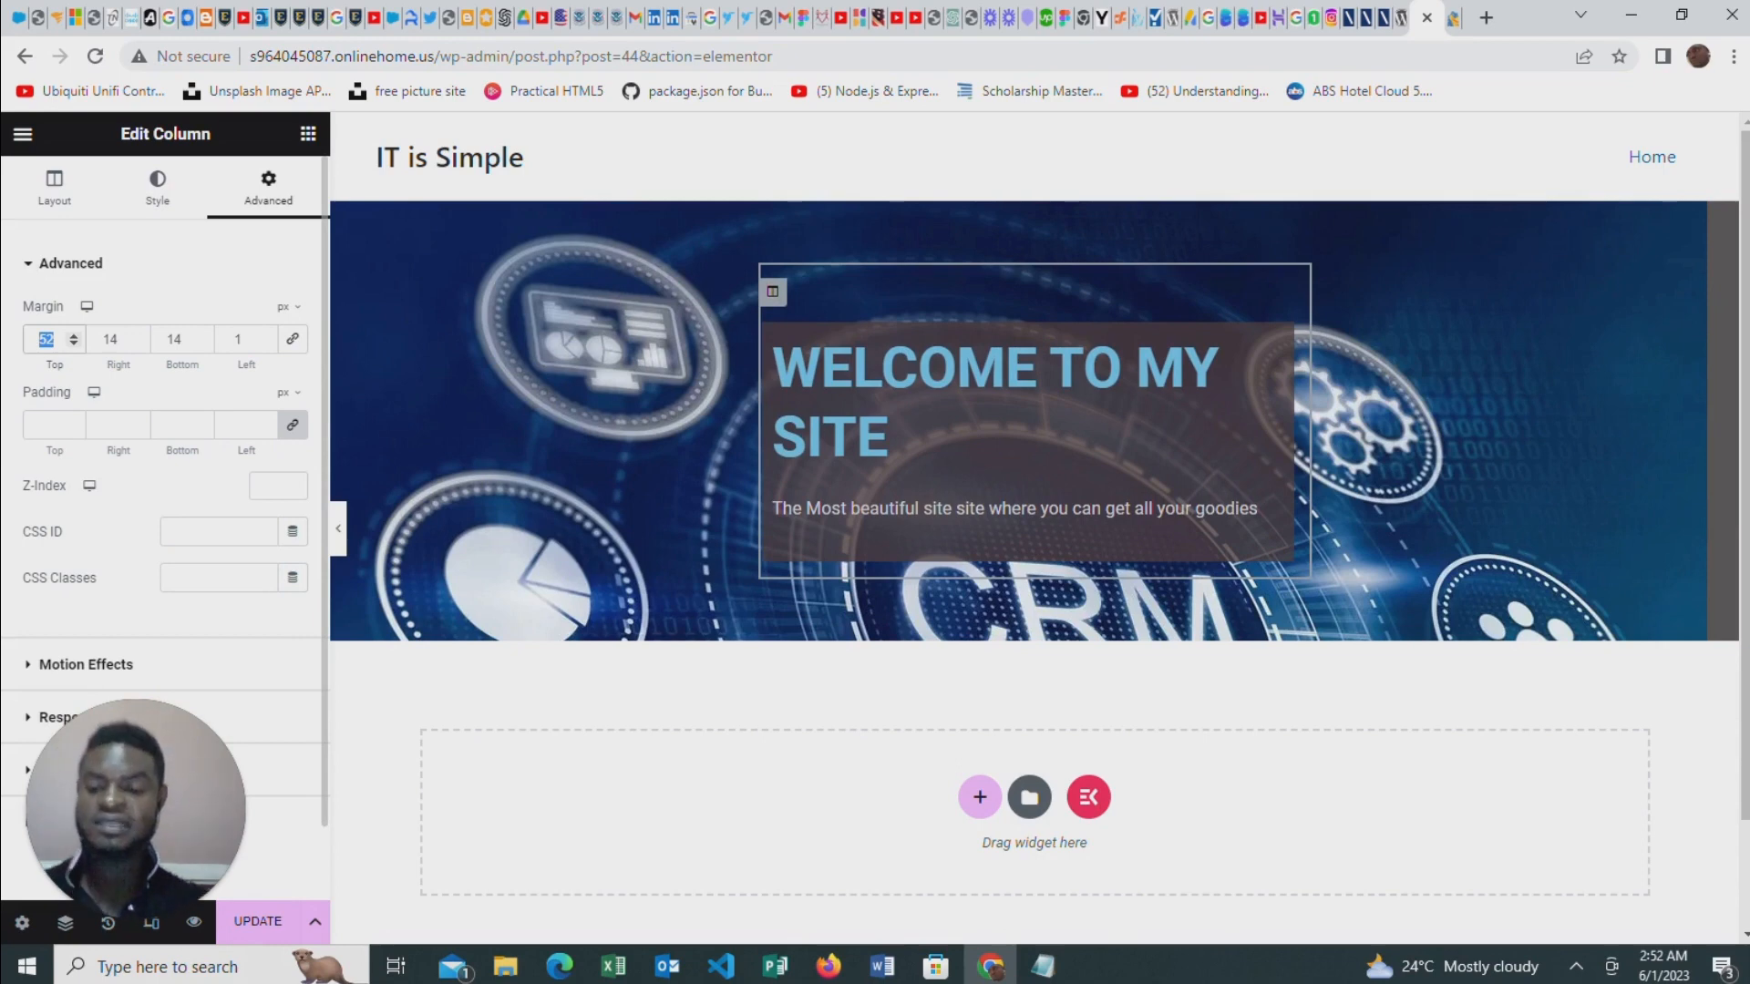
text(400)
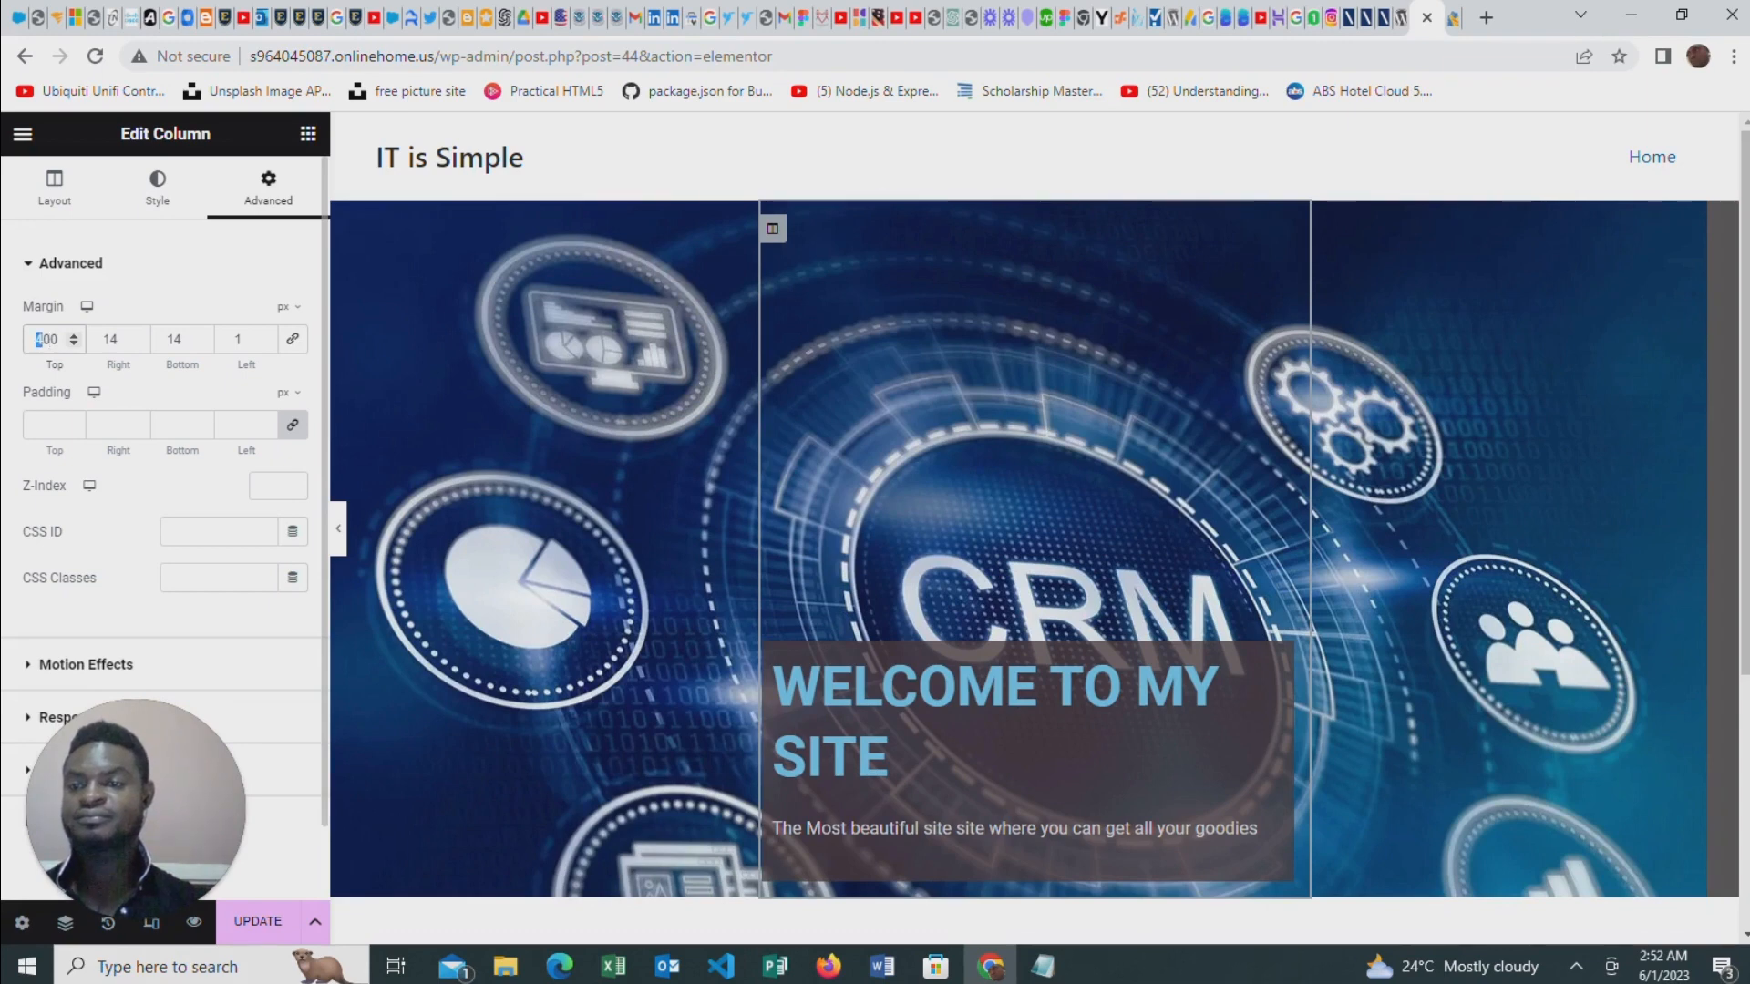
text(2)
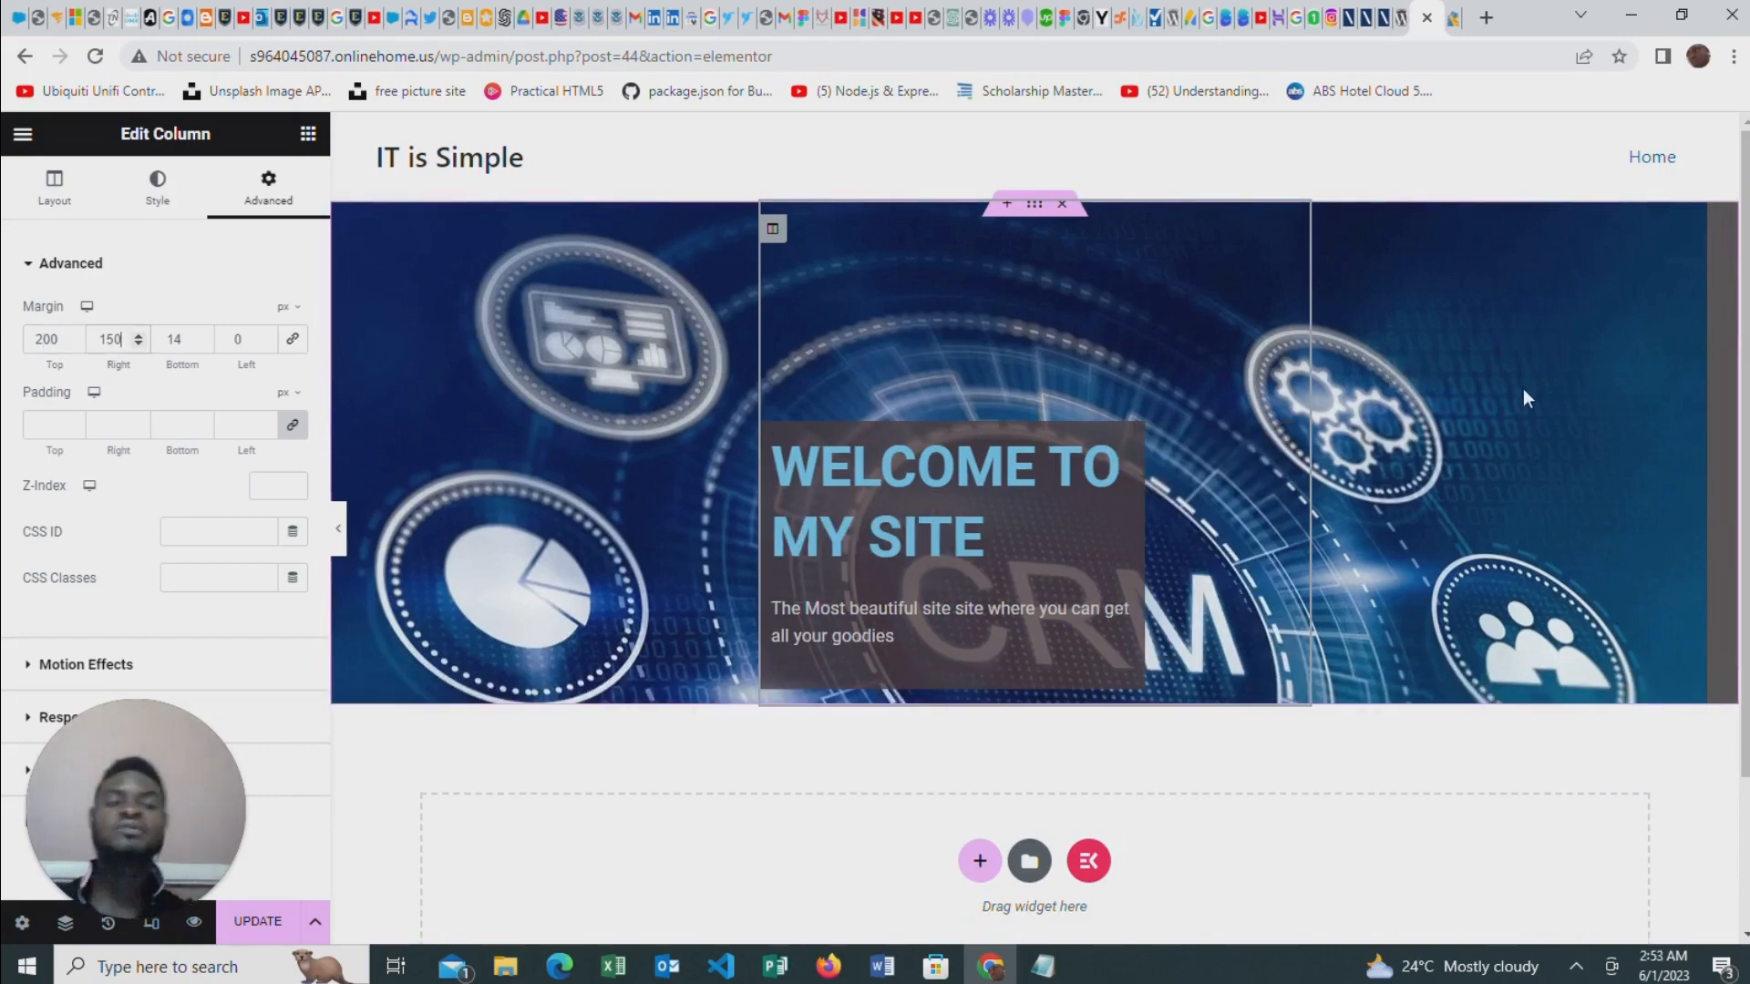
Delete the welcome banner section from the page
scroll(730, 474, down, 2)
scroll(1003, 456, up, 2)
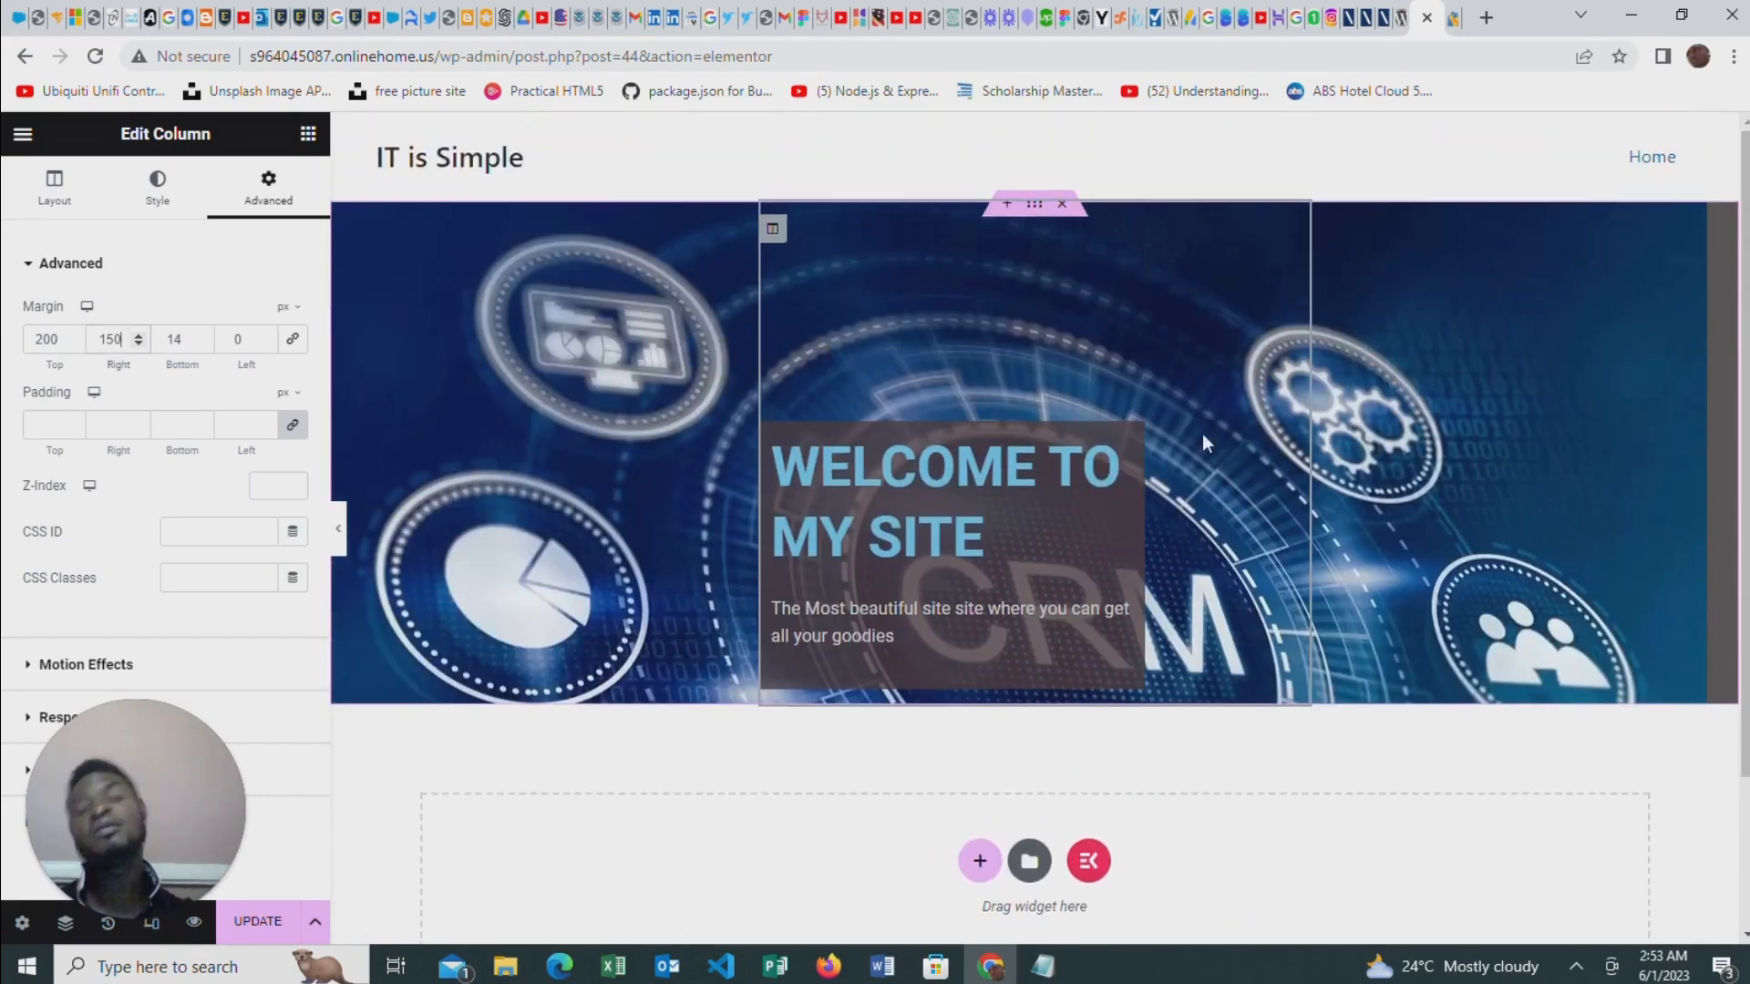
scroll(1203, 443, down, 2)
scroll(1185, 456, up, 2)
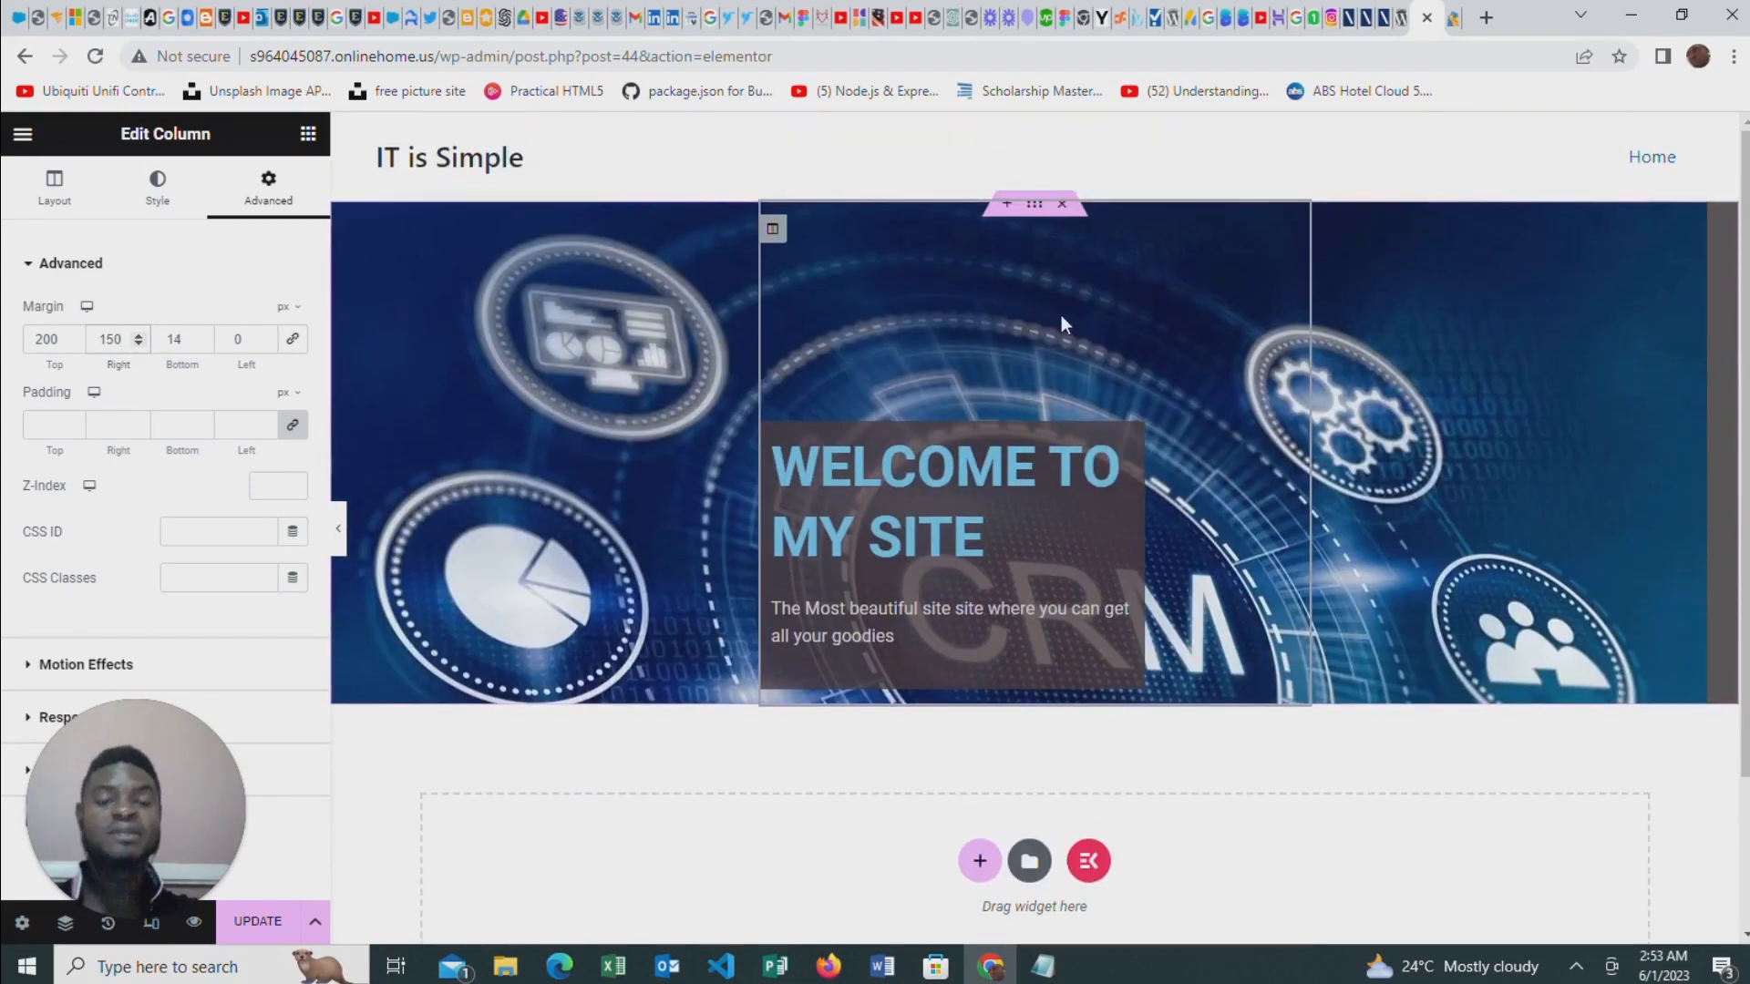
click(1062, 207)
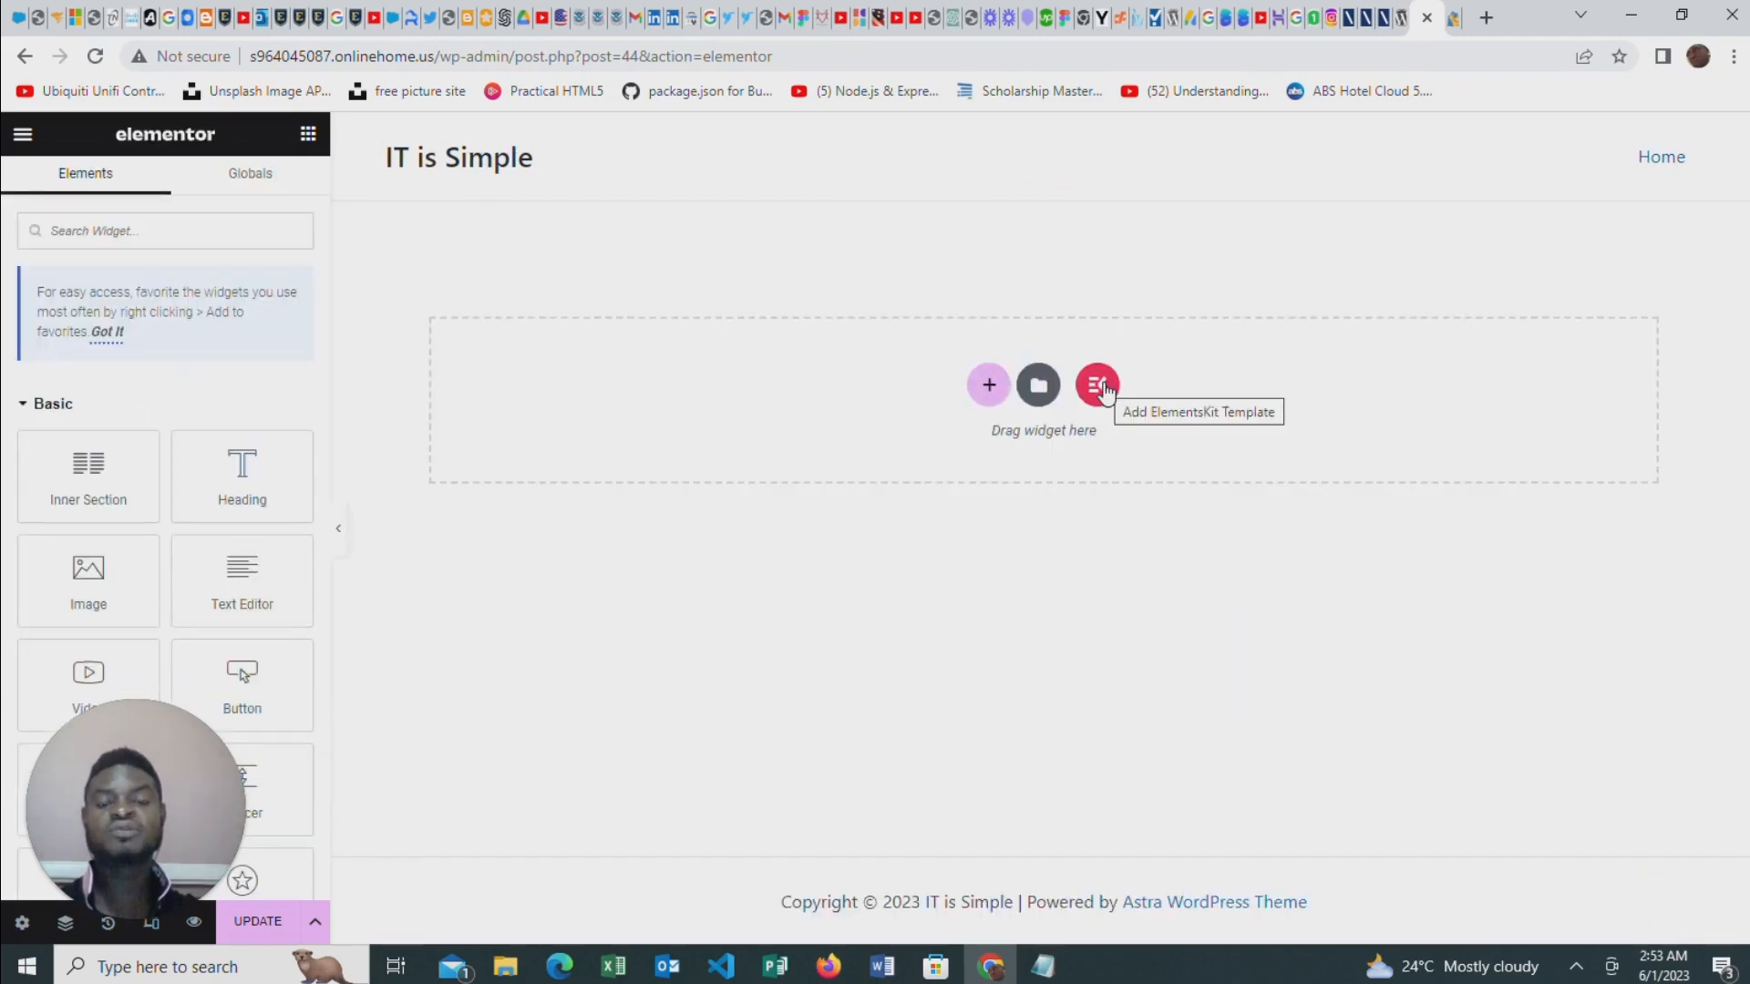
Open the ElementsKit template library and browse its full-page designs for a suitable home page
click(1099, 388)
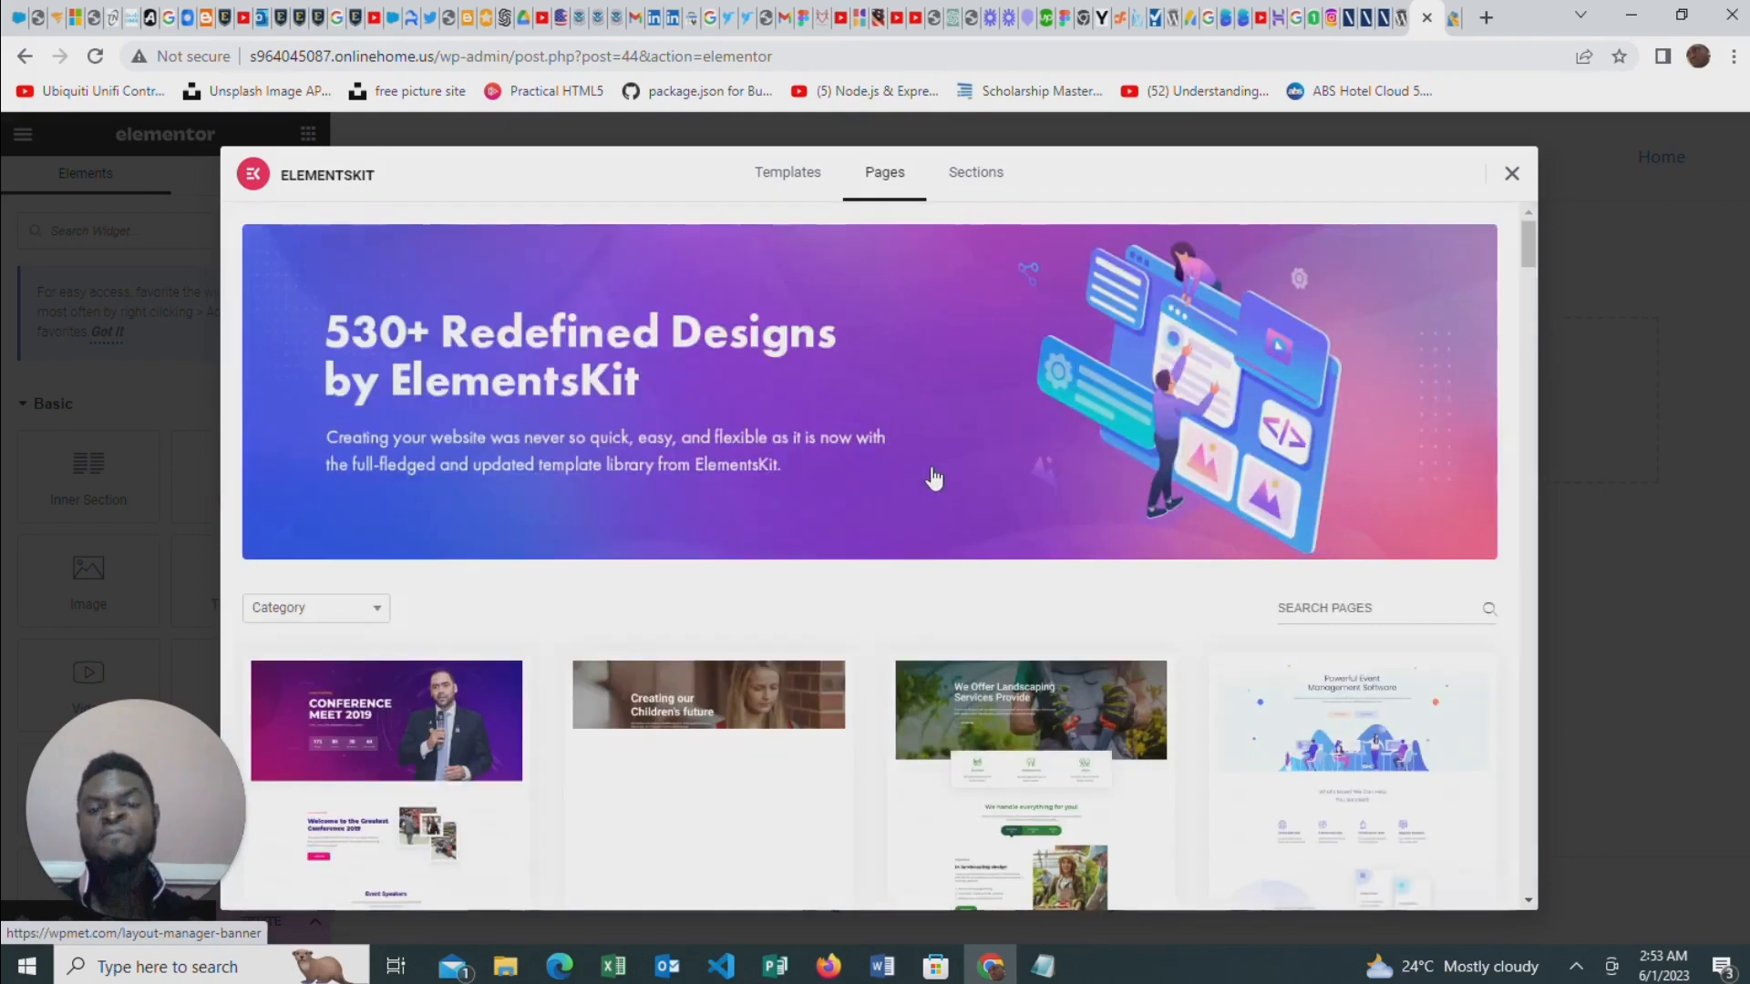
scroll(930, 476, down, 6)
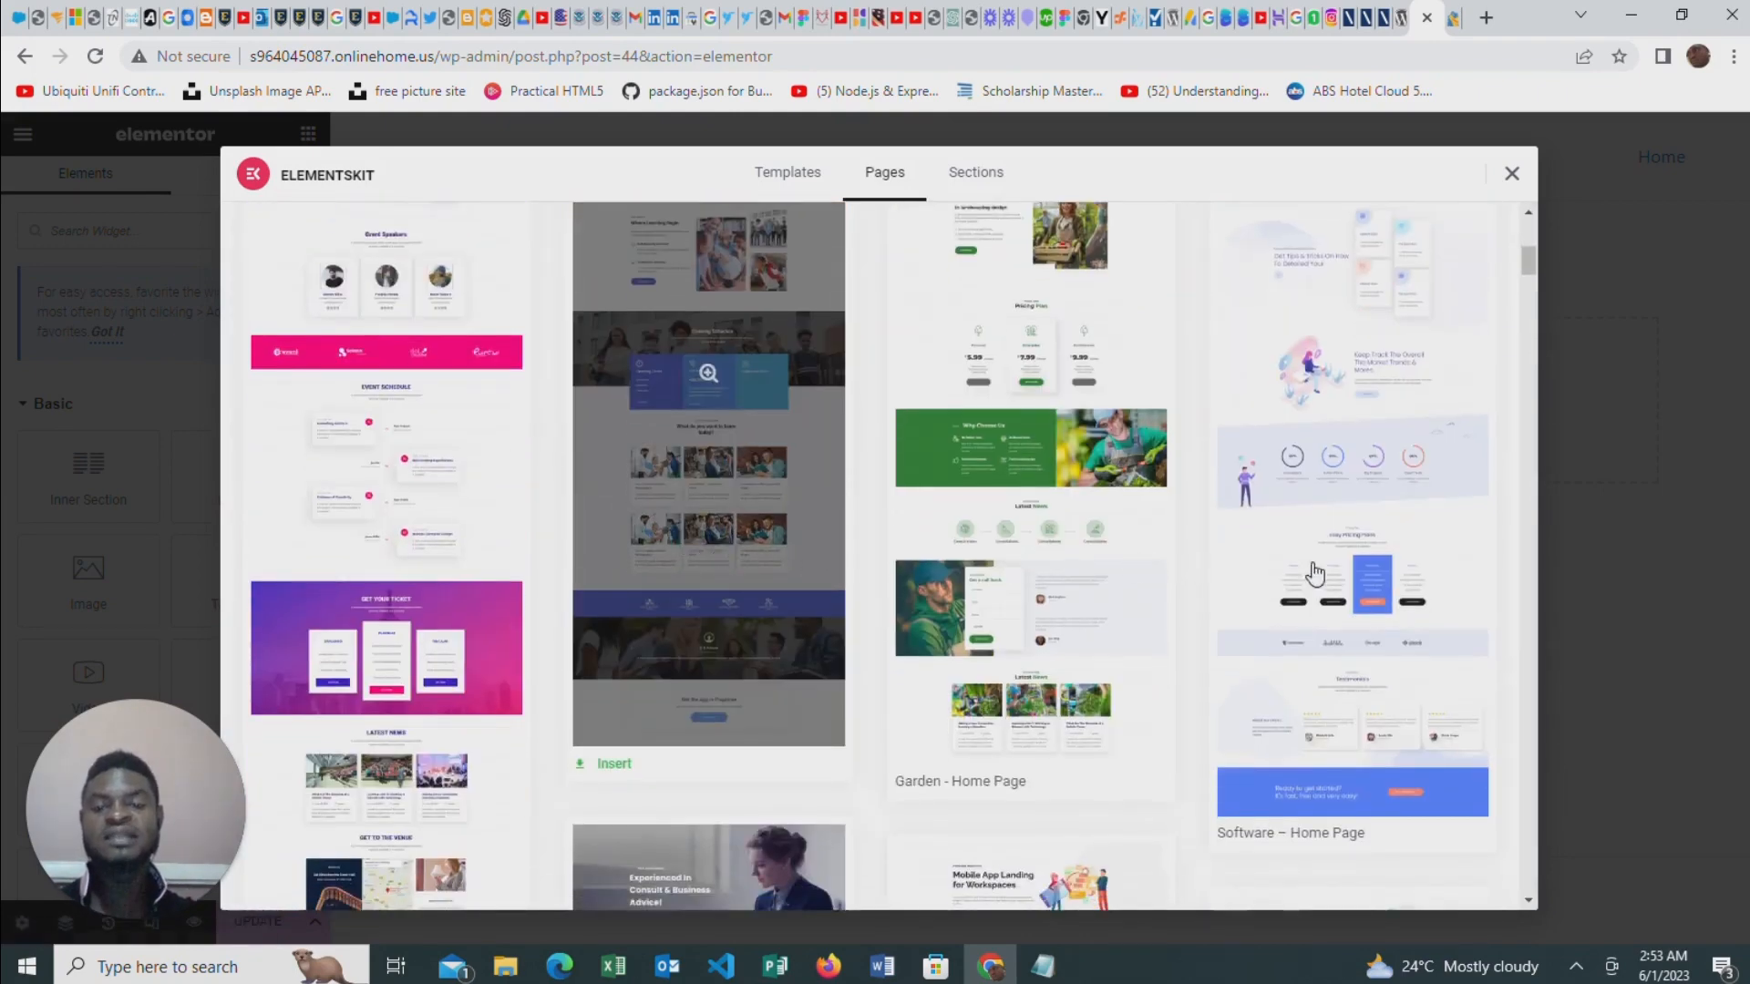
scroll(1316, 570, down, 4)
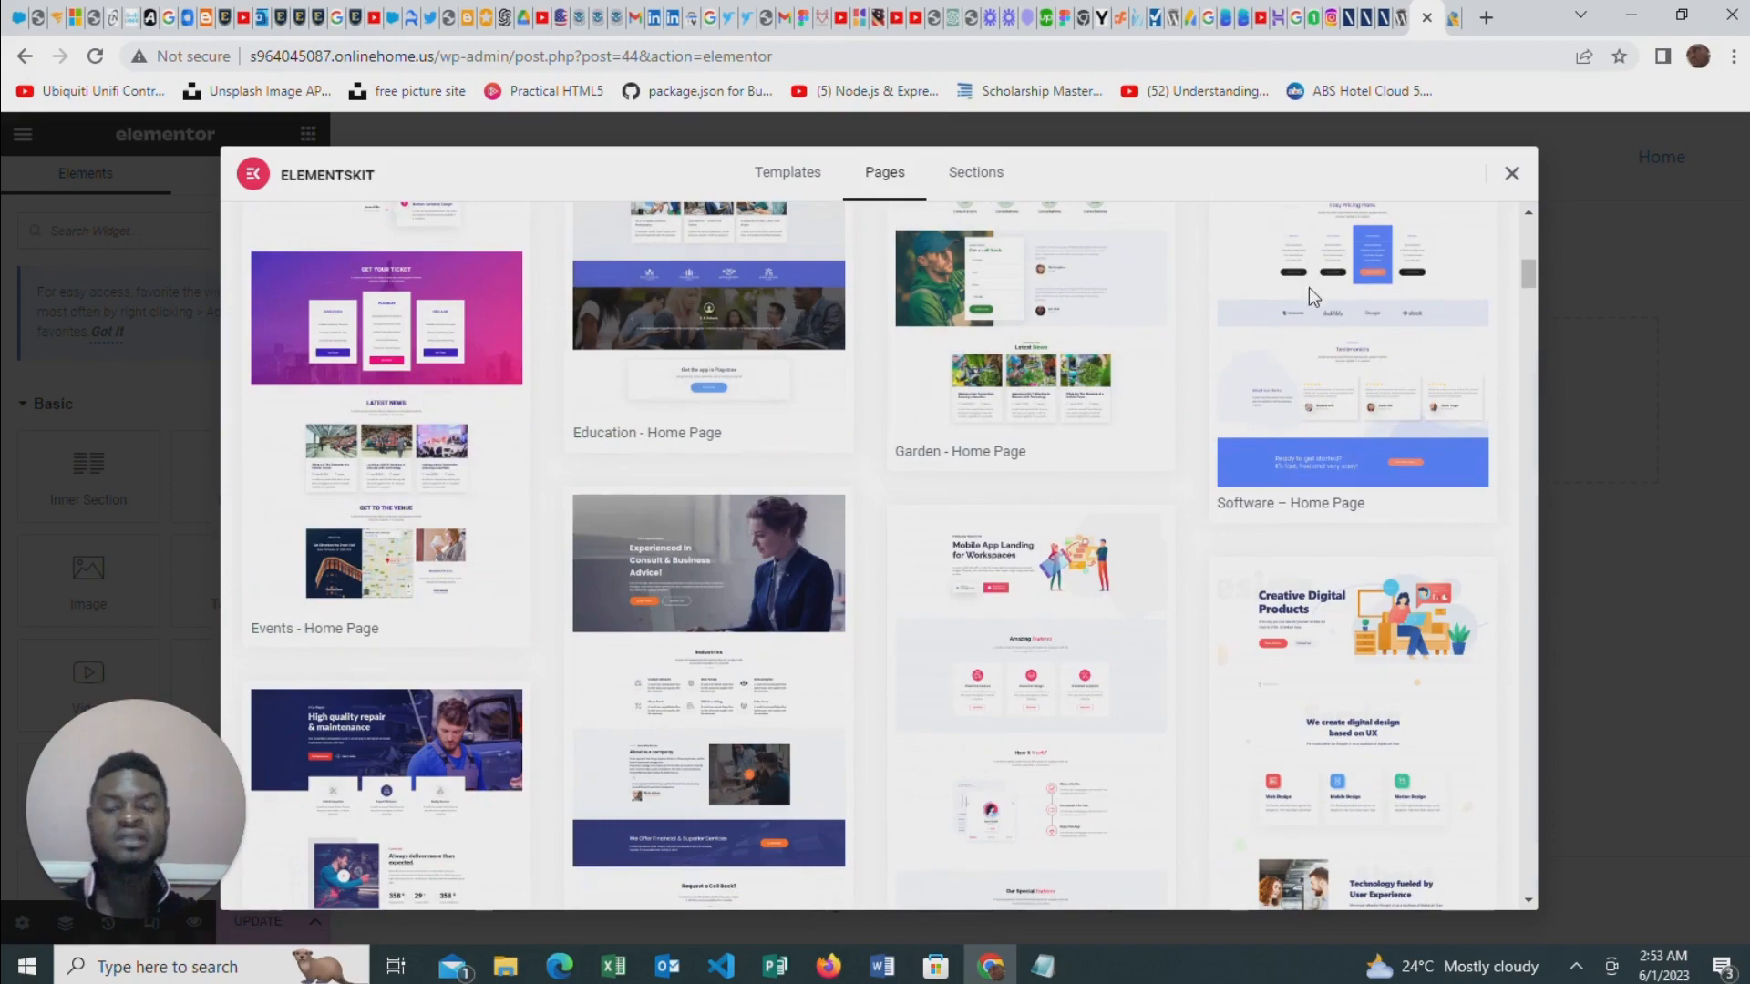
scroll(761, 402, down, 3)
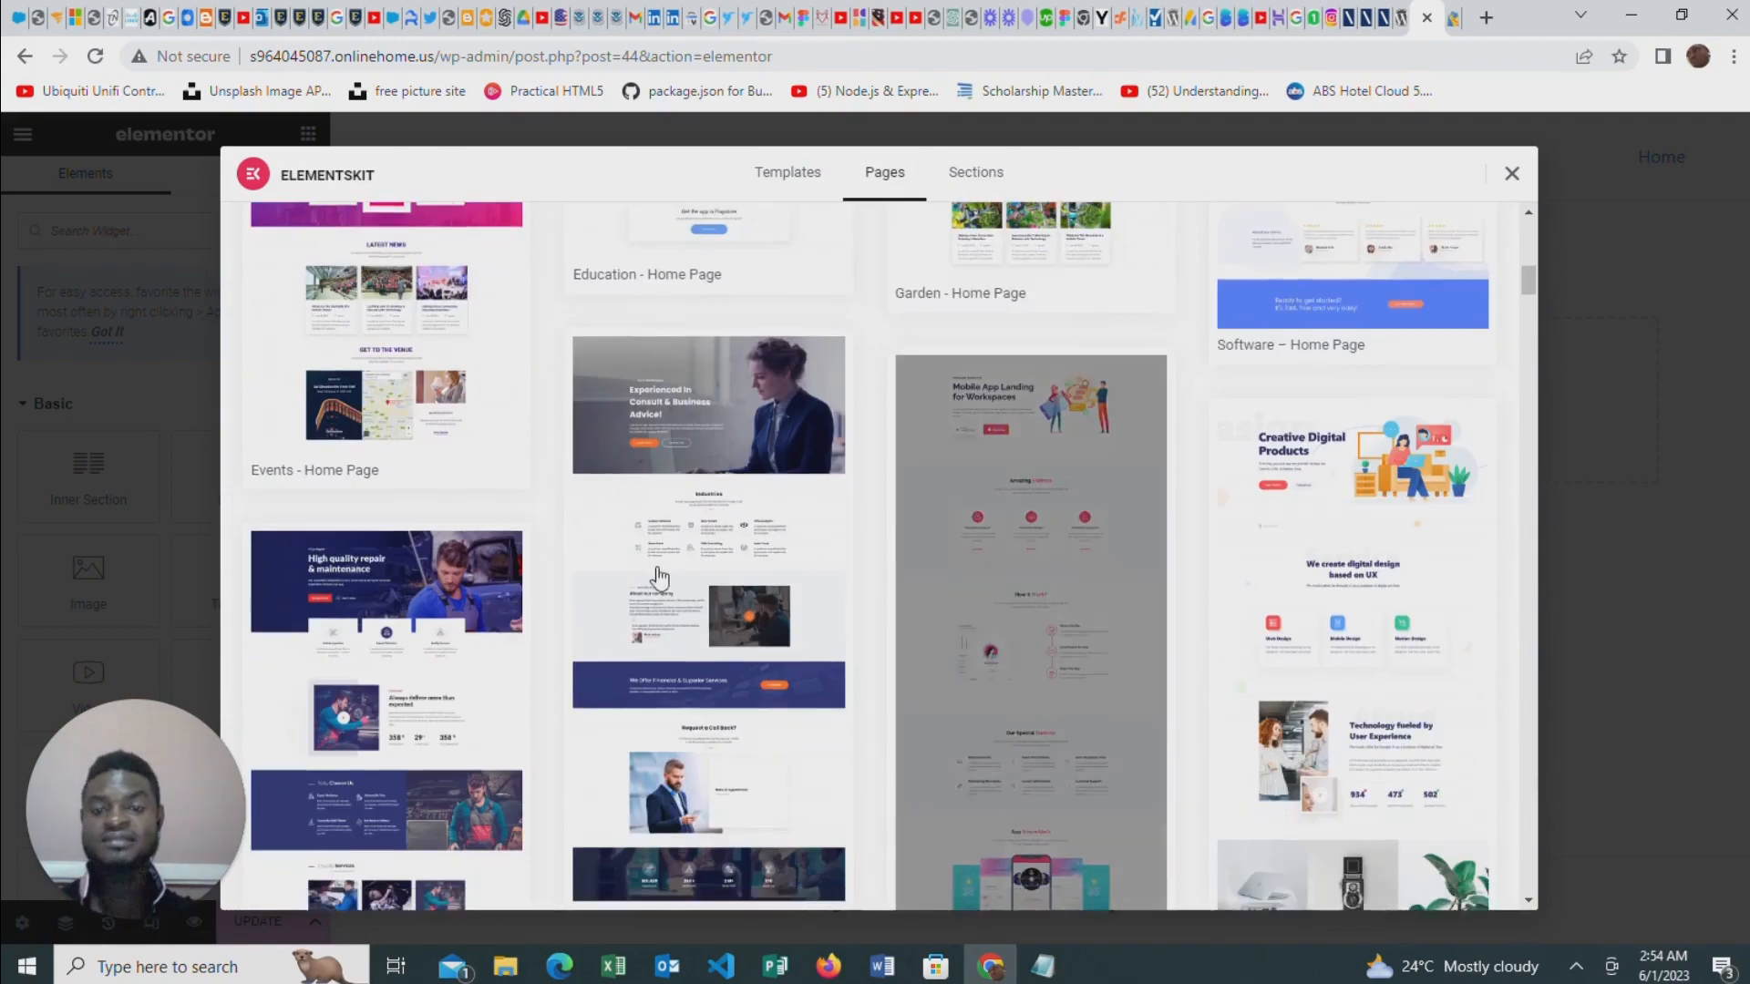
scroll(761, 402, down, 7)
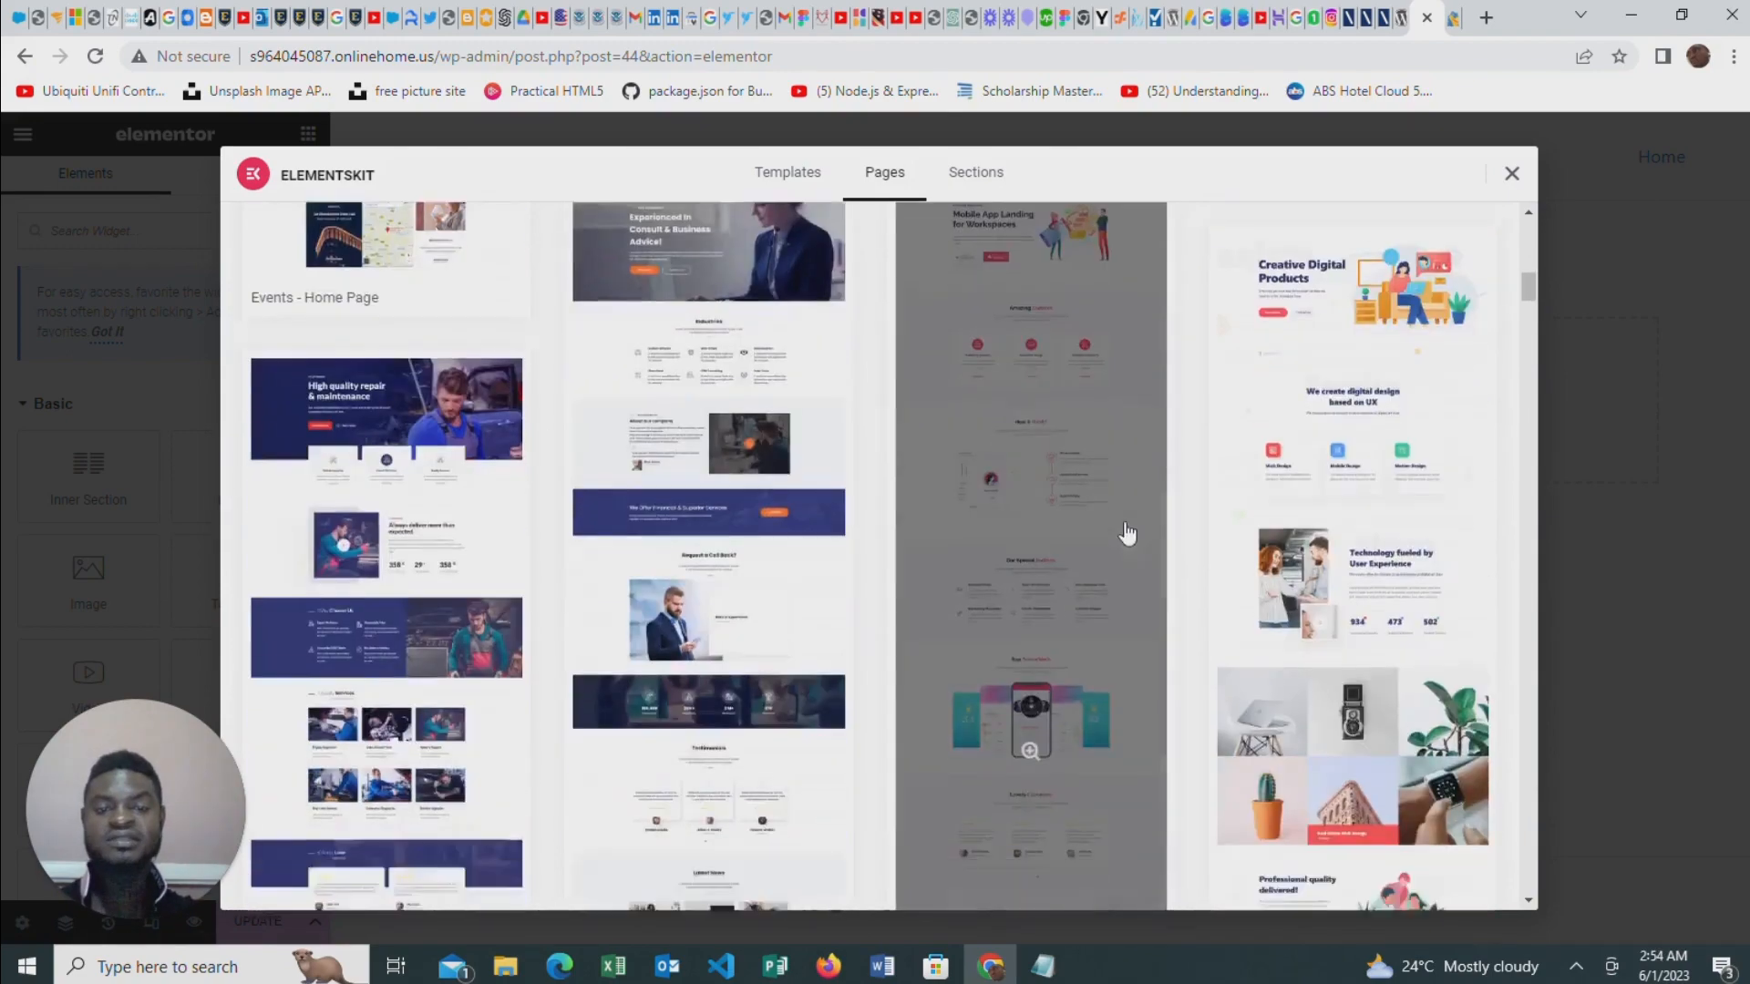
scroll(1309, 625, down, 5)
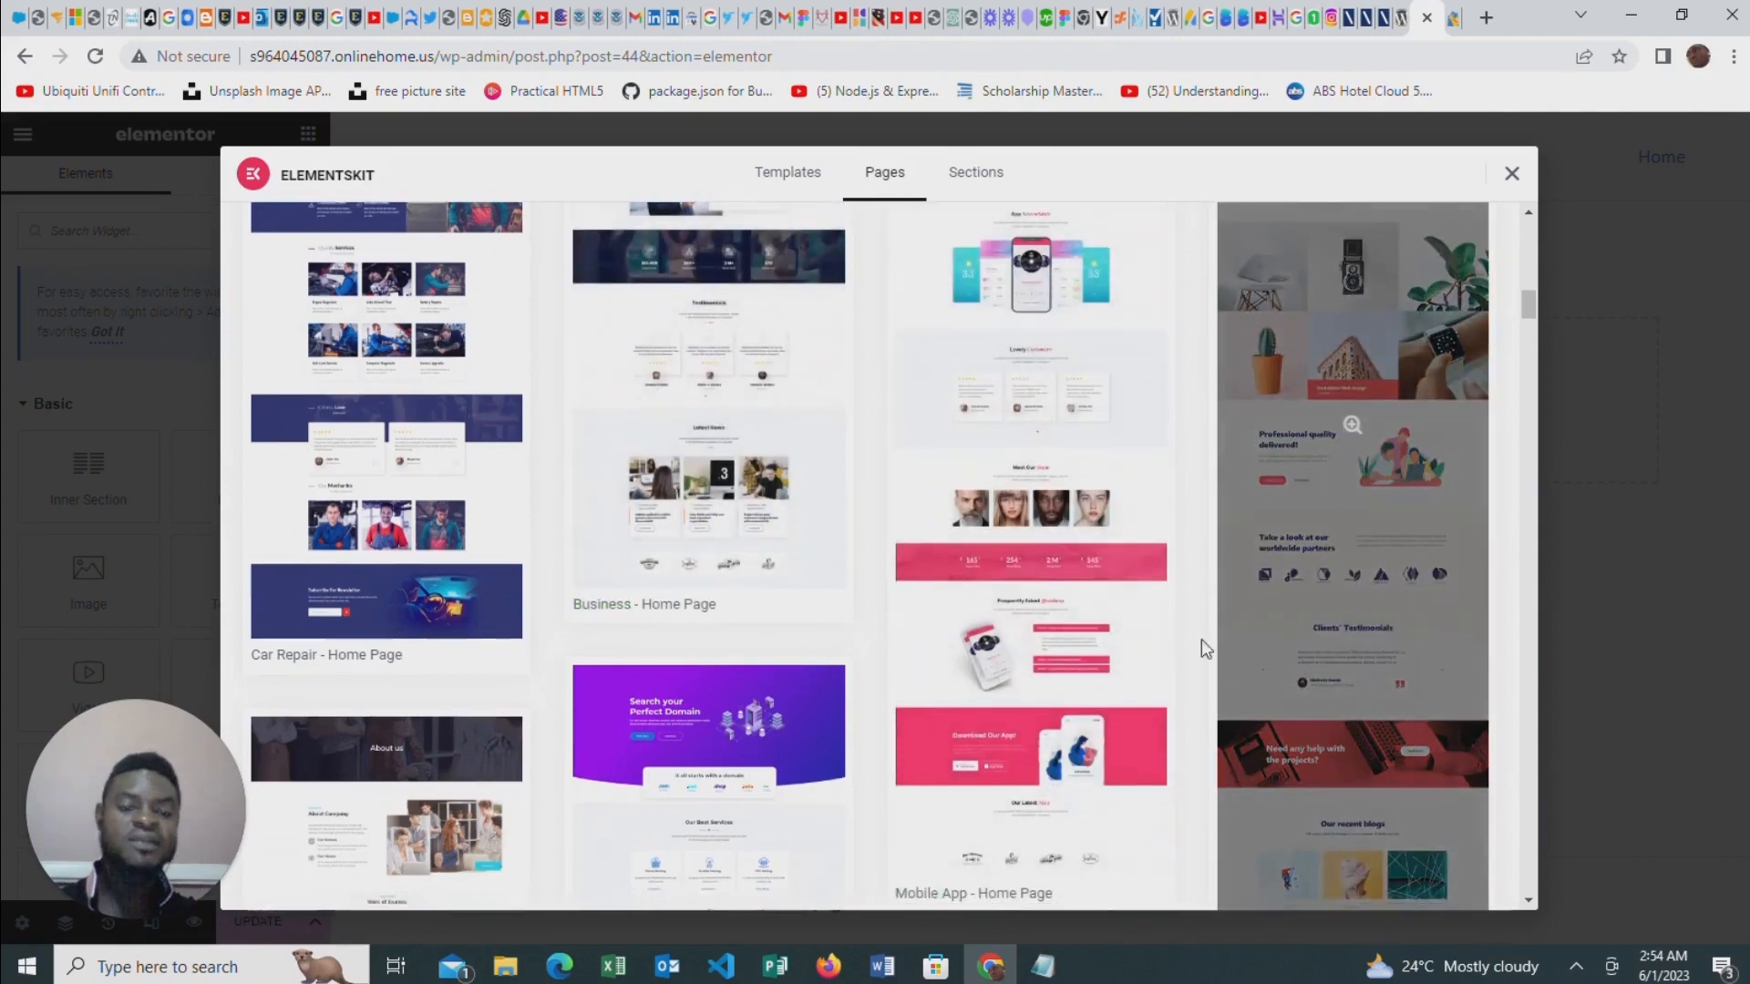
scroll(825, 655, down, 3)
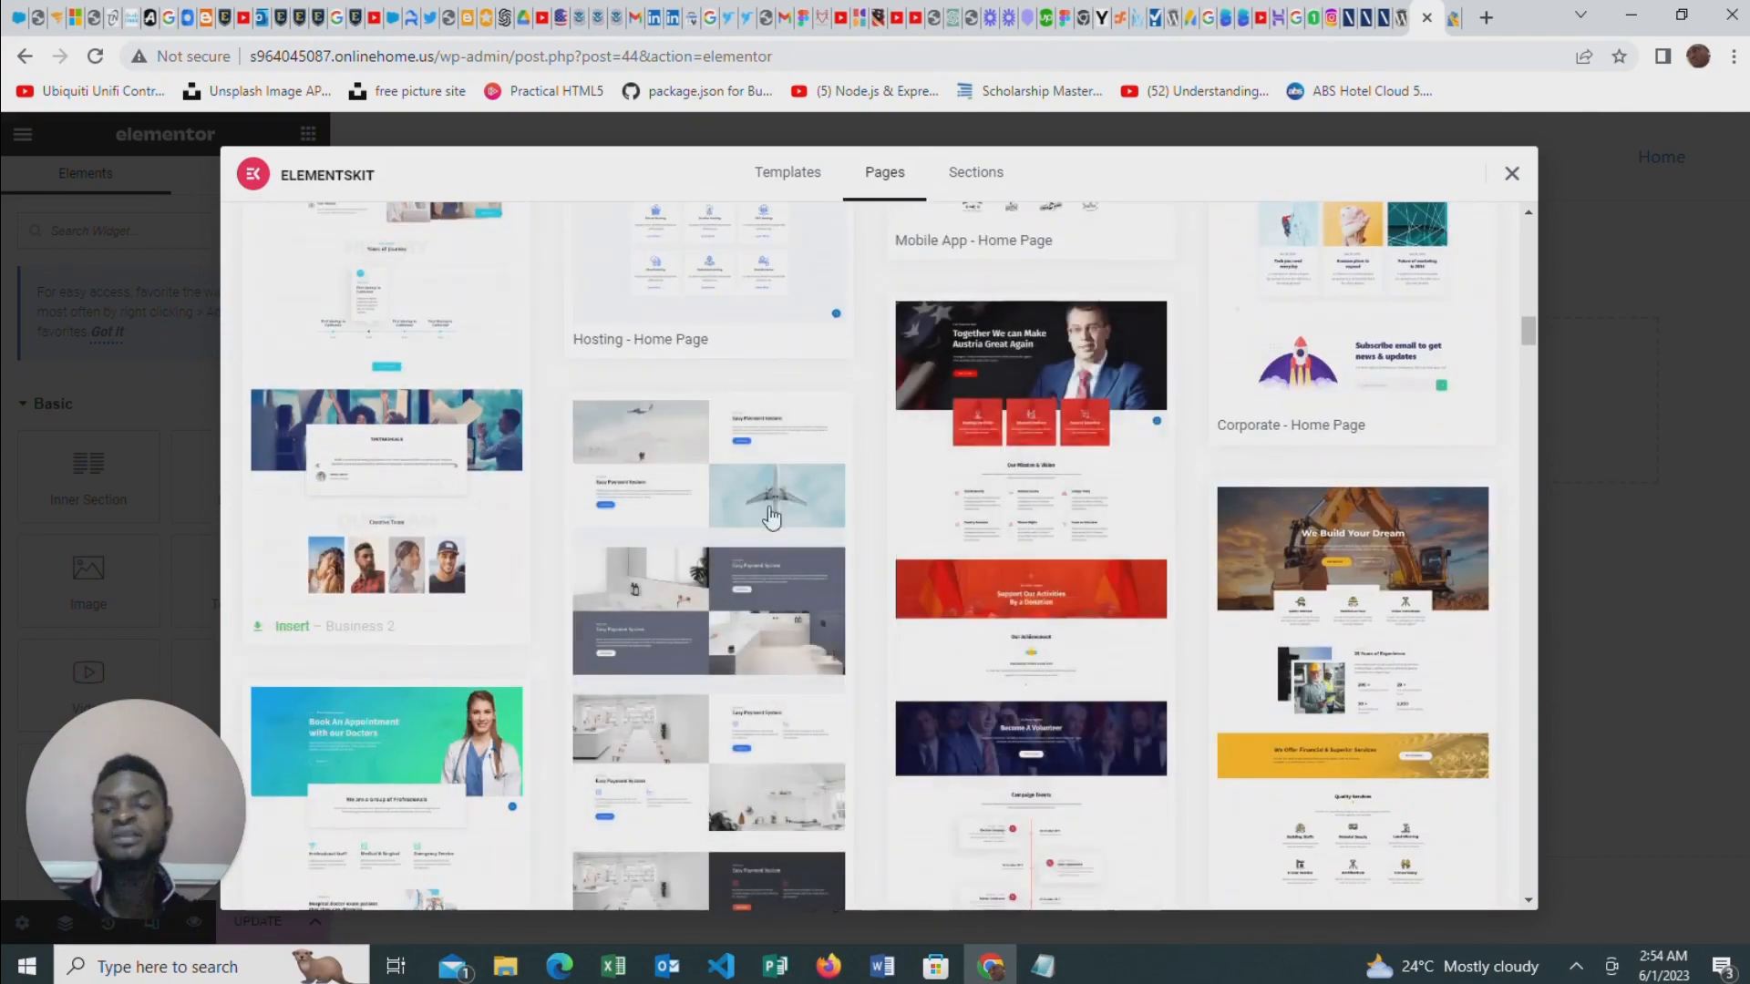
scroll(837, 480, up, 9)
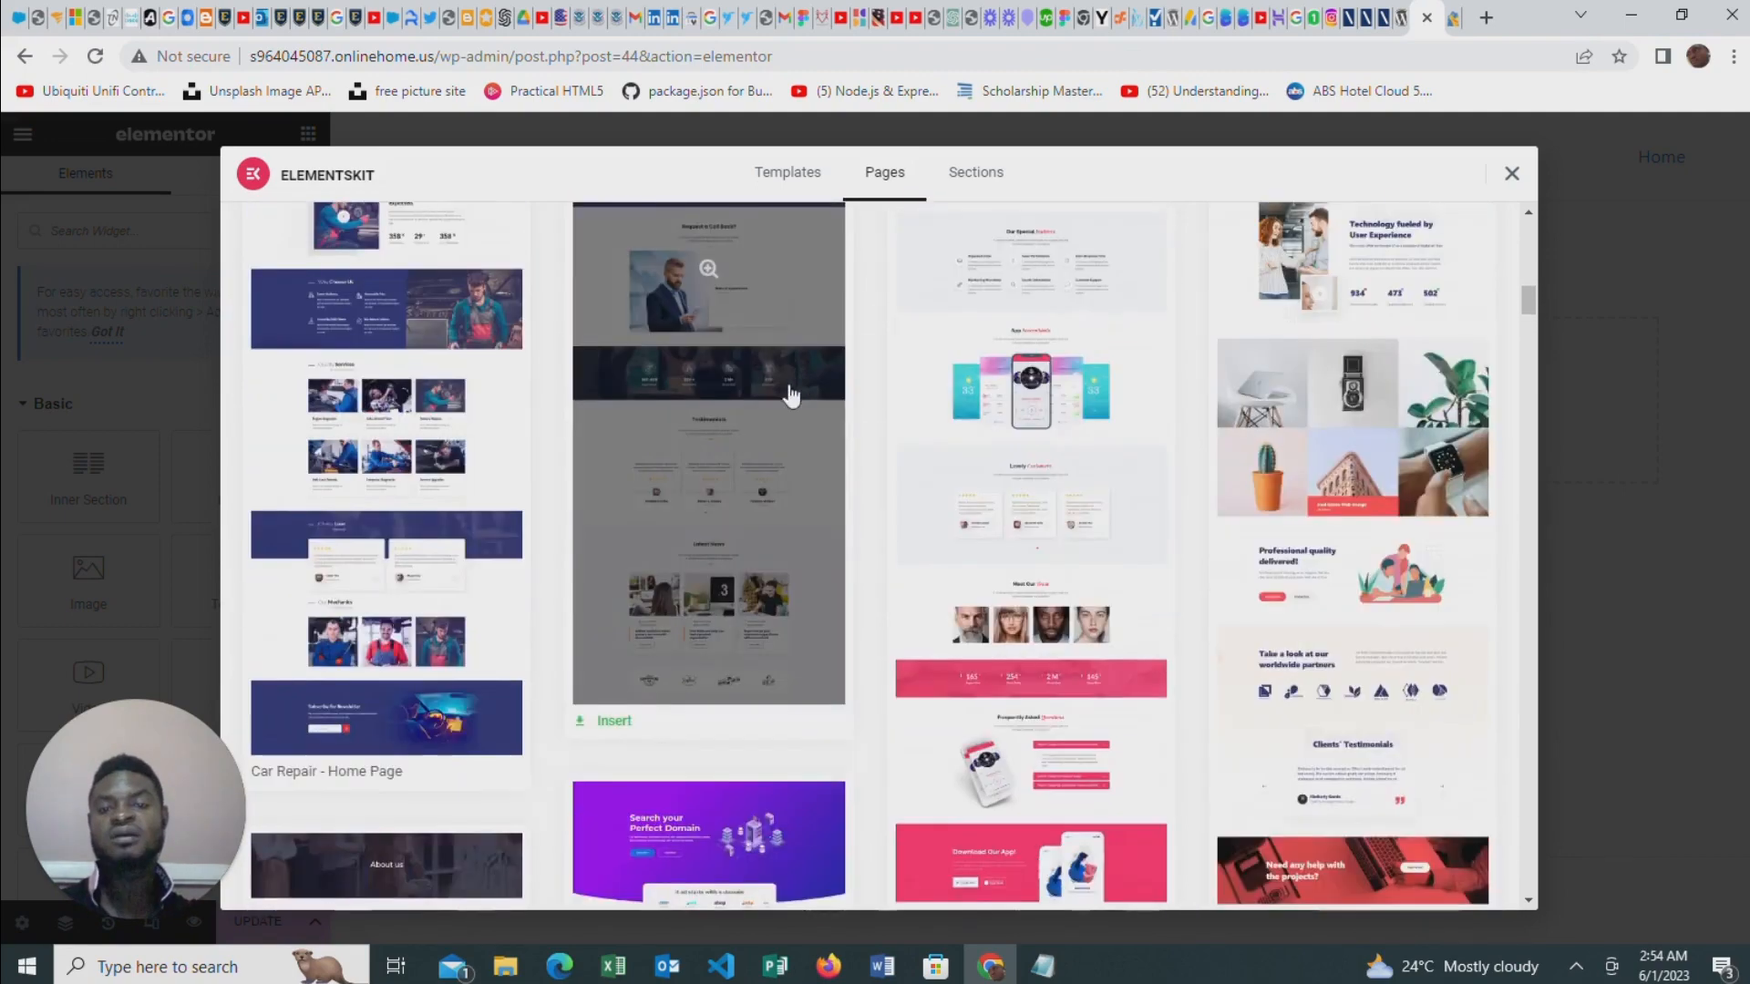
scroll(802, 598, down, 6)
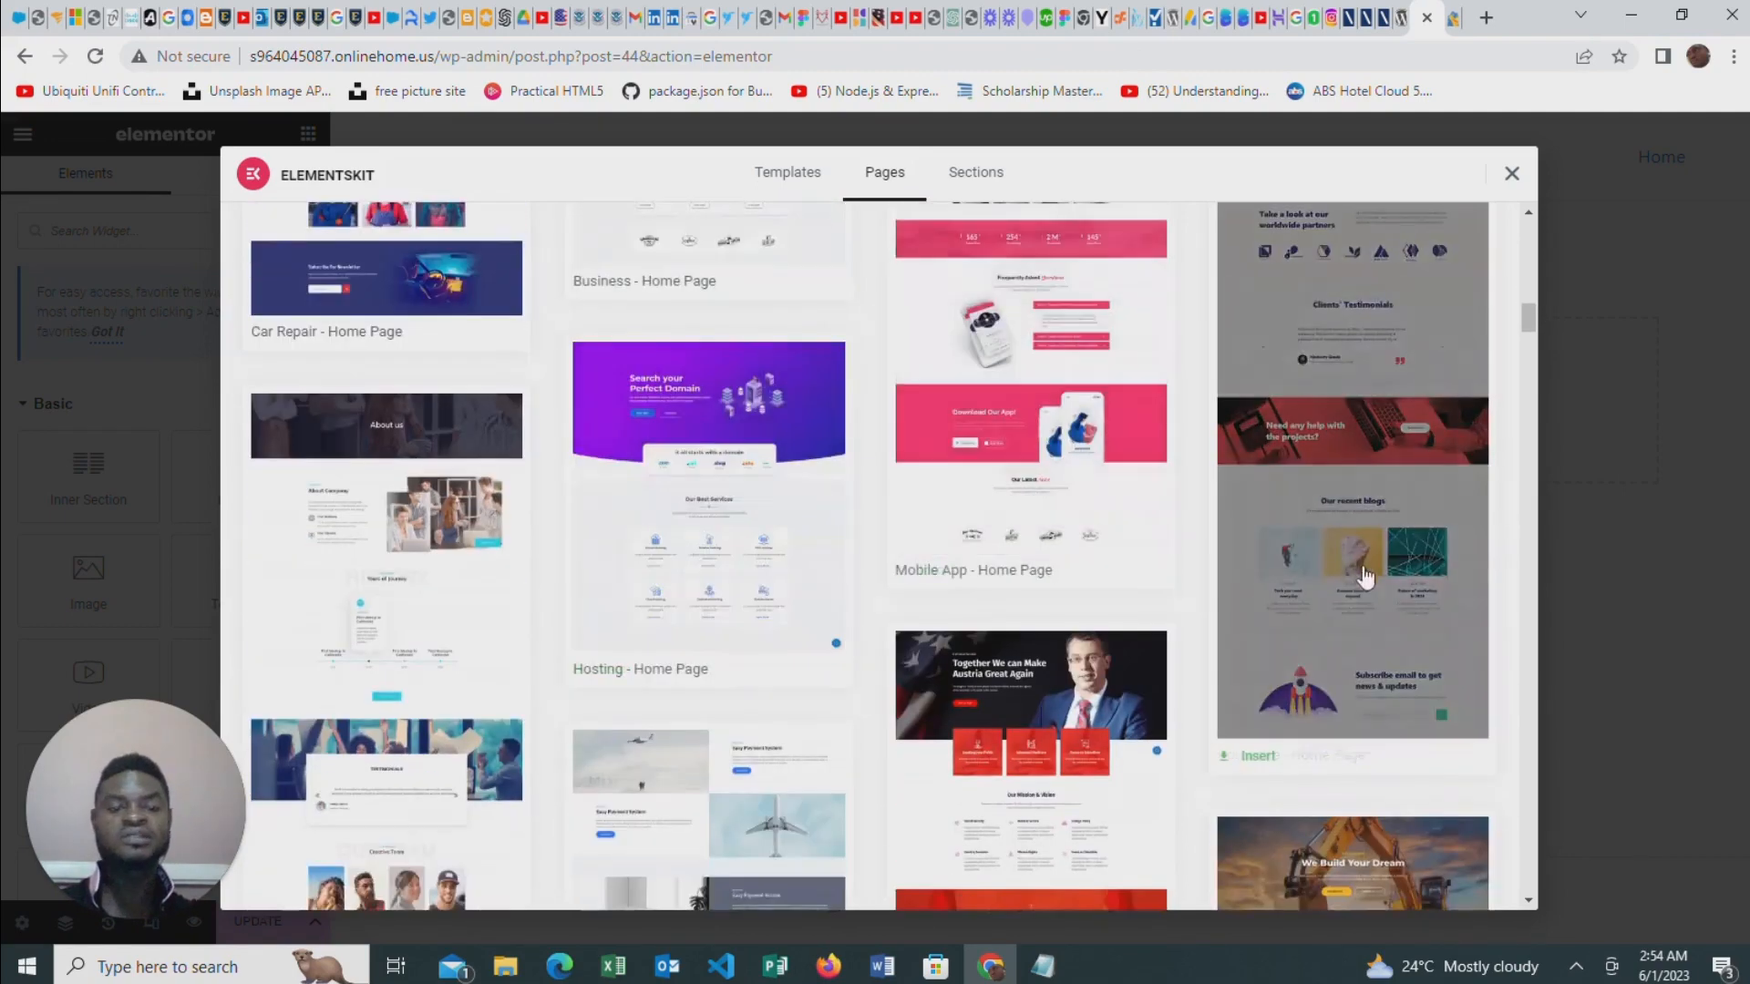
scroll(765, 447, down, 7)
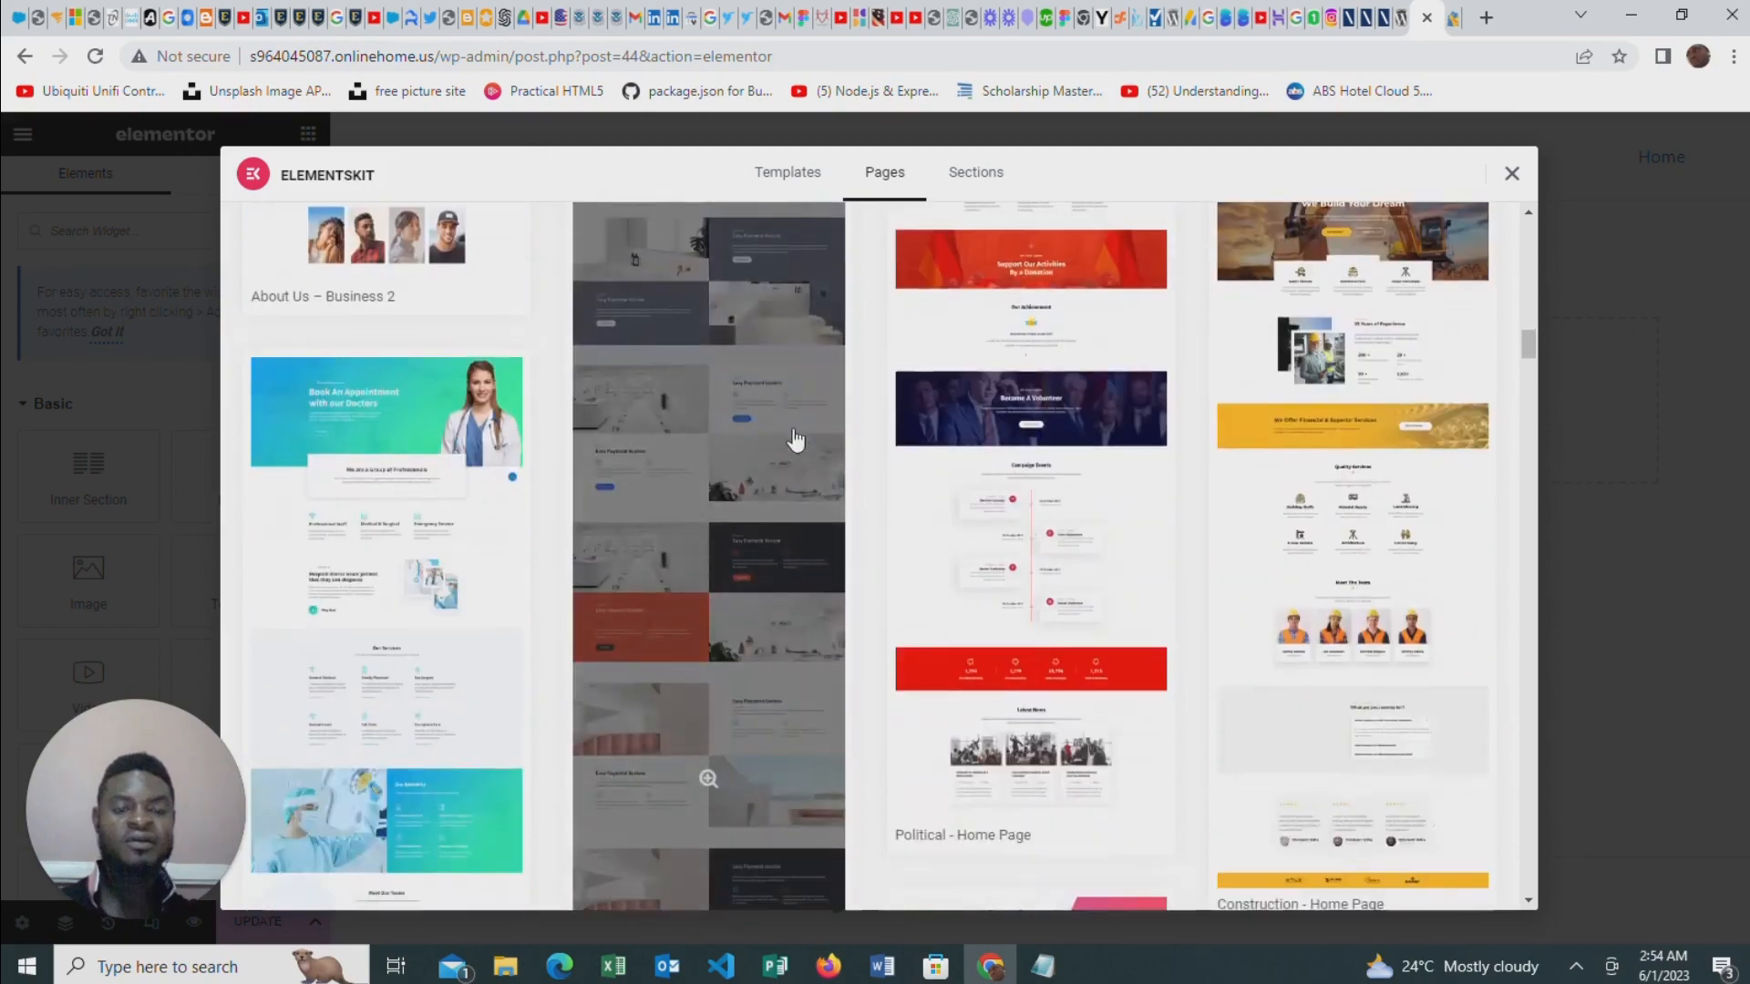
scroll(795, 441, down, 4)
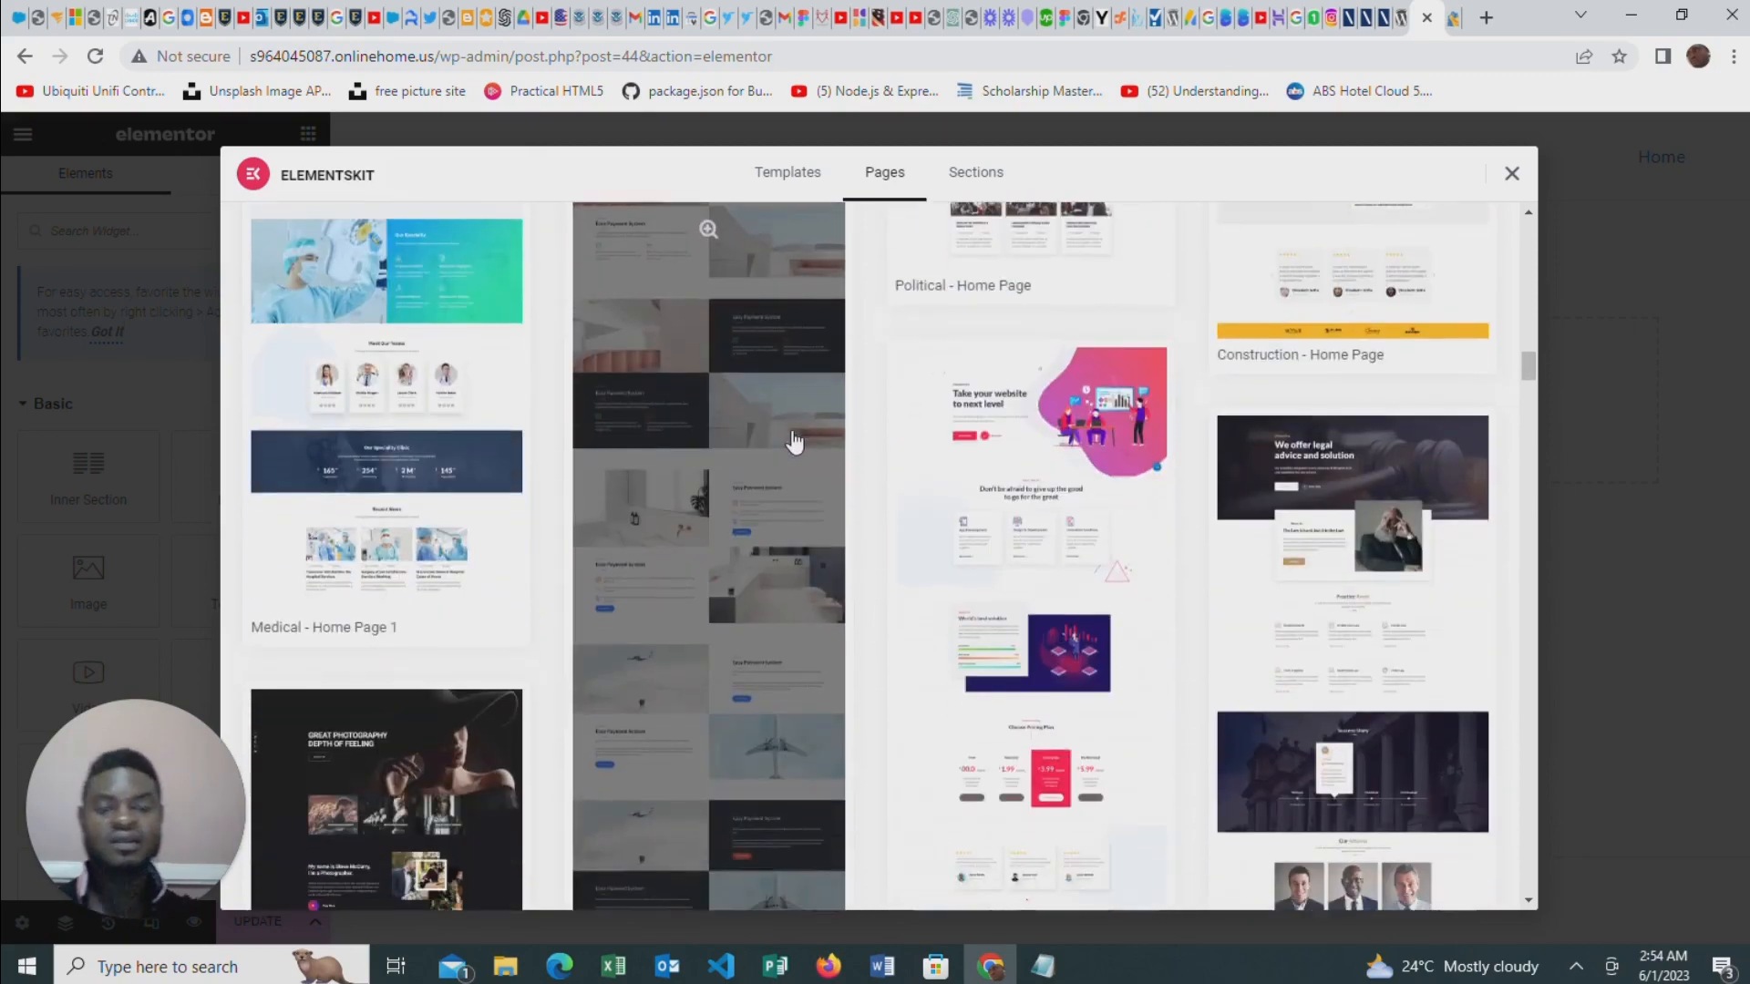
scroll(798, 443, down, 4)
scroll(820, 442, up, 6)
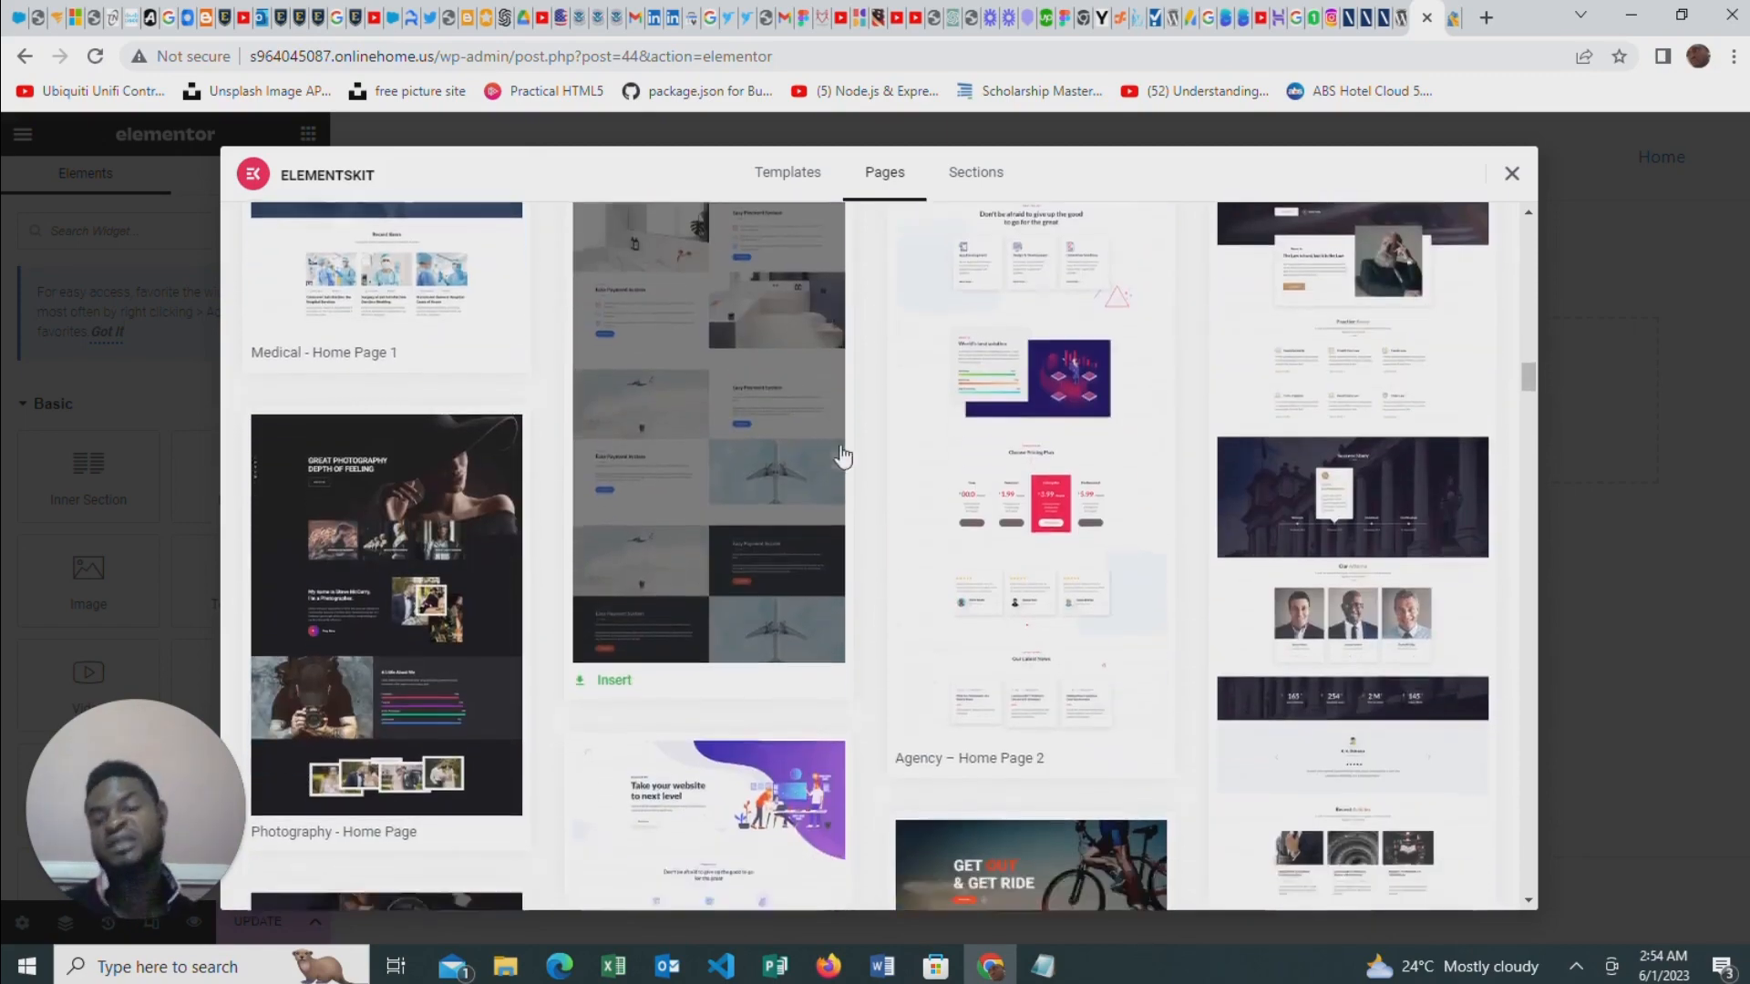
scroll(847, 444, up, 20)
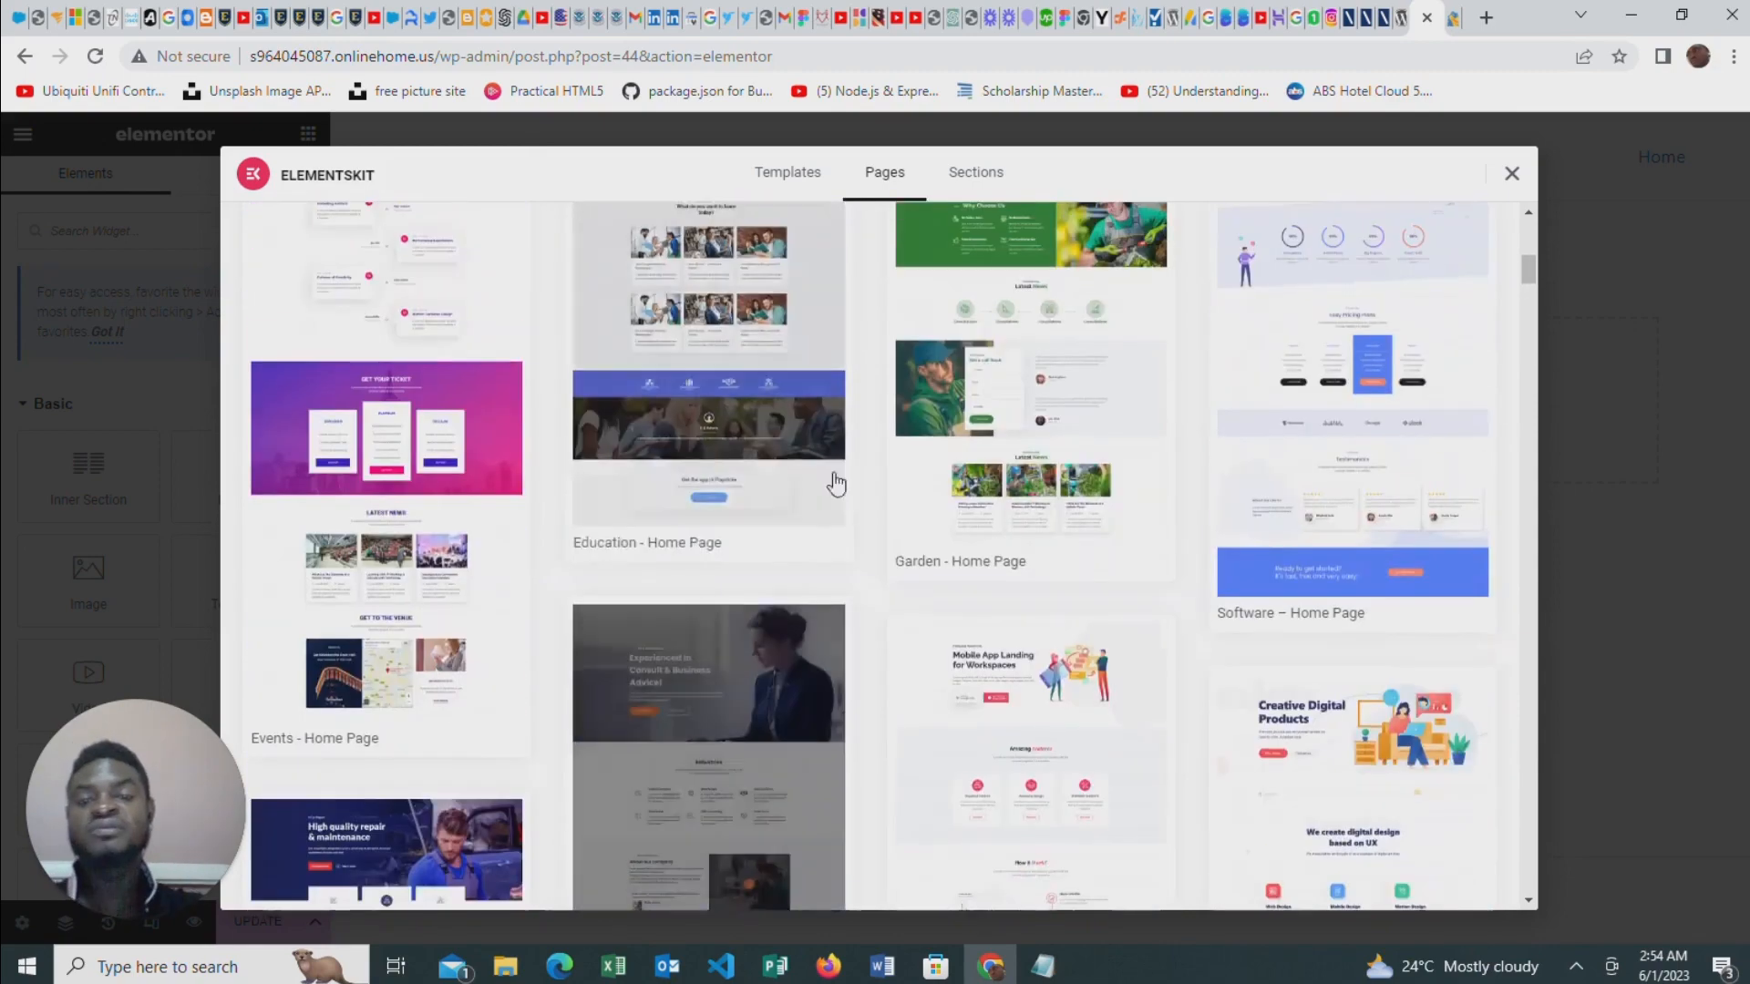
Insert the "Business - Home Page" template into the empty page
scroll(708, 655, down, 3)
click(720, 478)
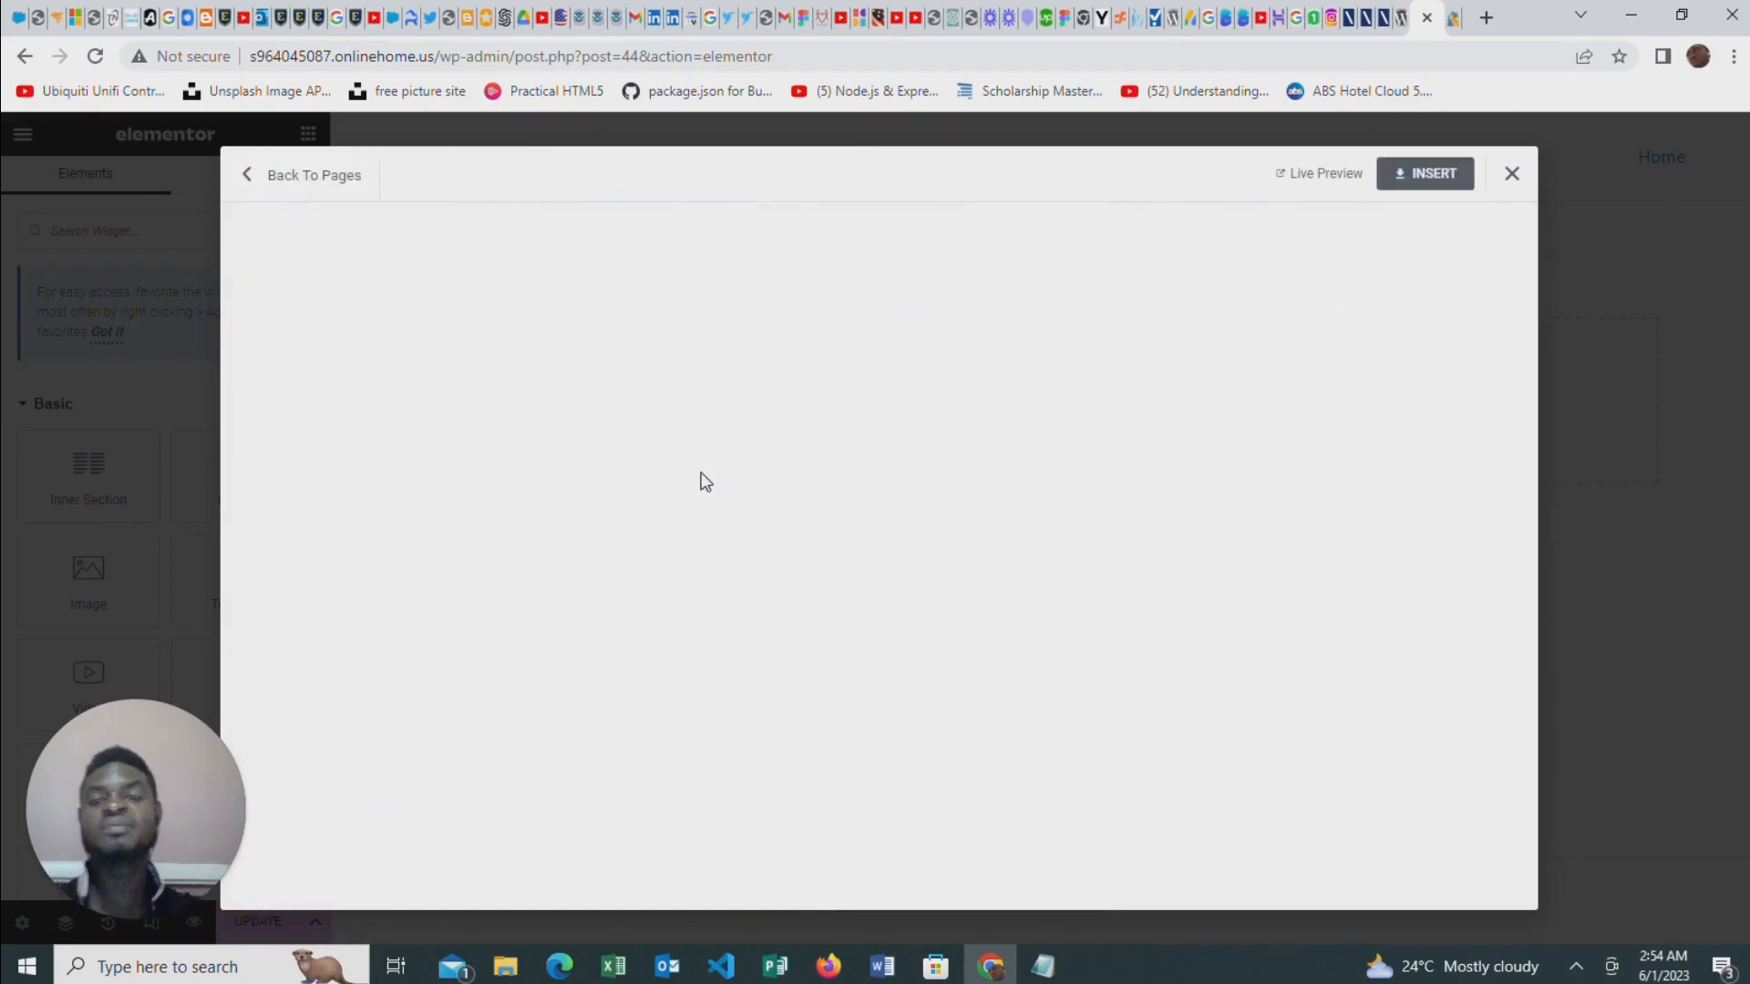
click(1436, 174)
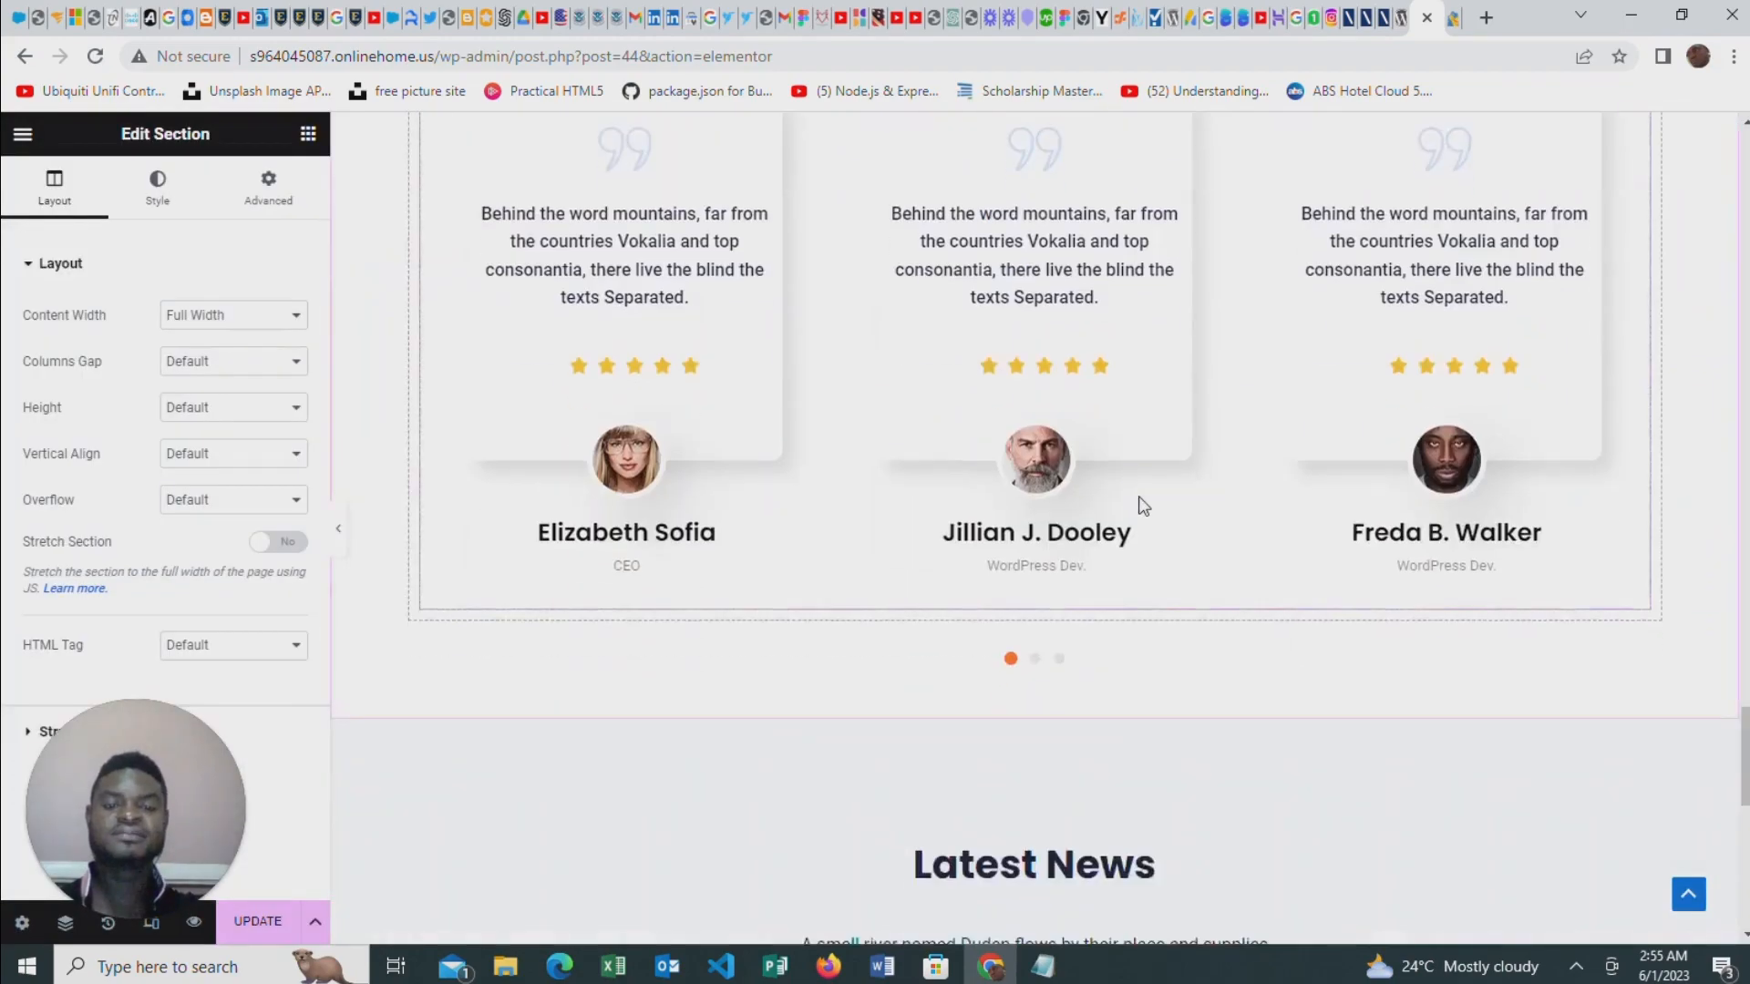
Review the inserted template's sections from the testimonials and latest news up to the hero banner
scroll(1140, 506, up, 15)
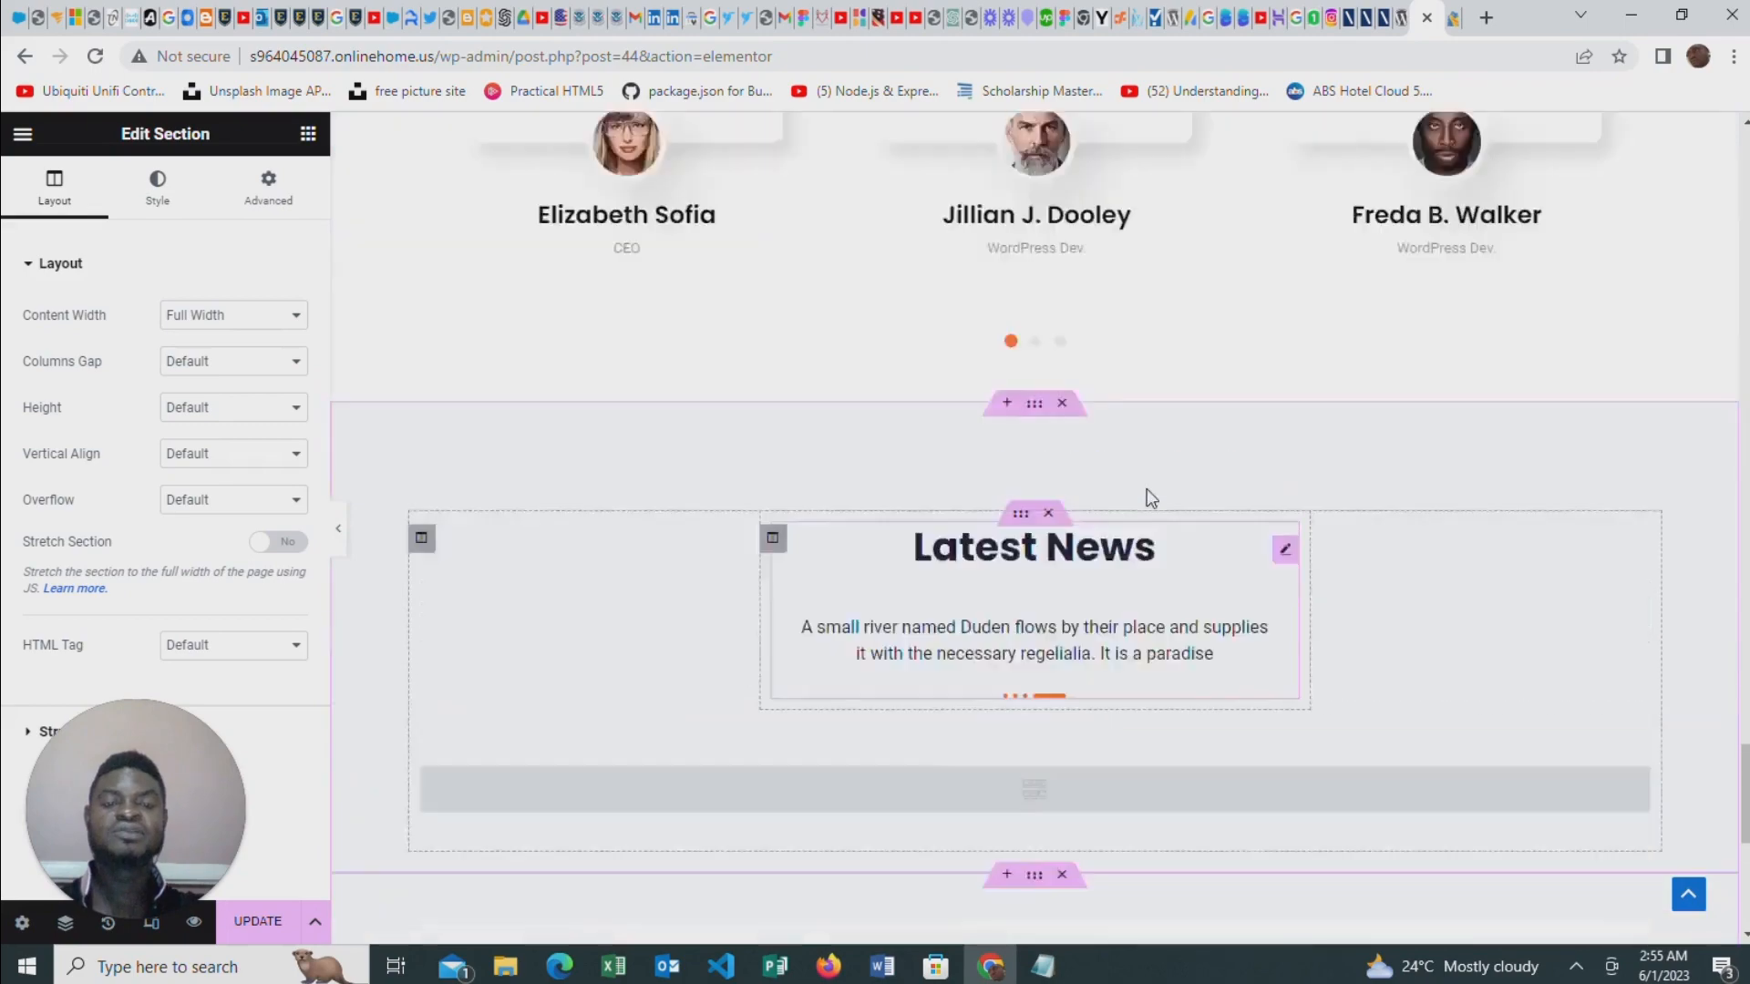
scroll(1143, 498, up, 5)
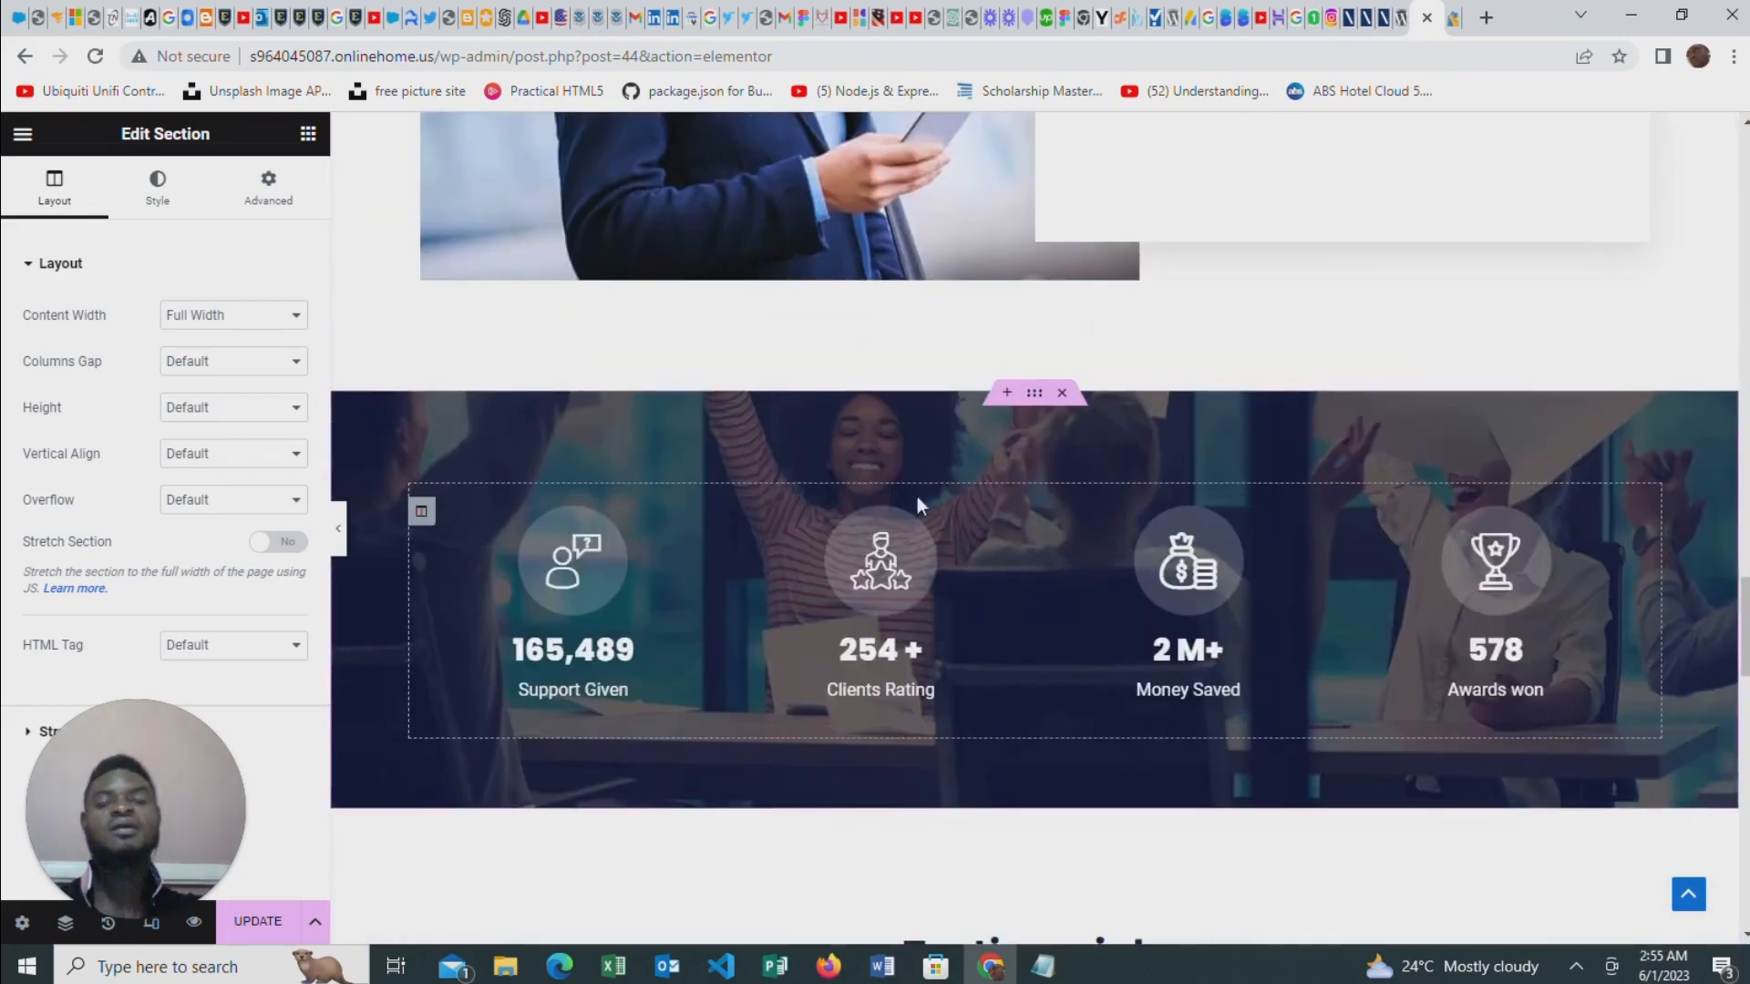
scroll(975, 547, up, 5)
scroll(983, 551, up, 10)
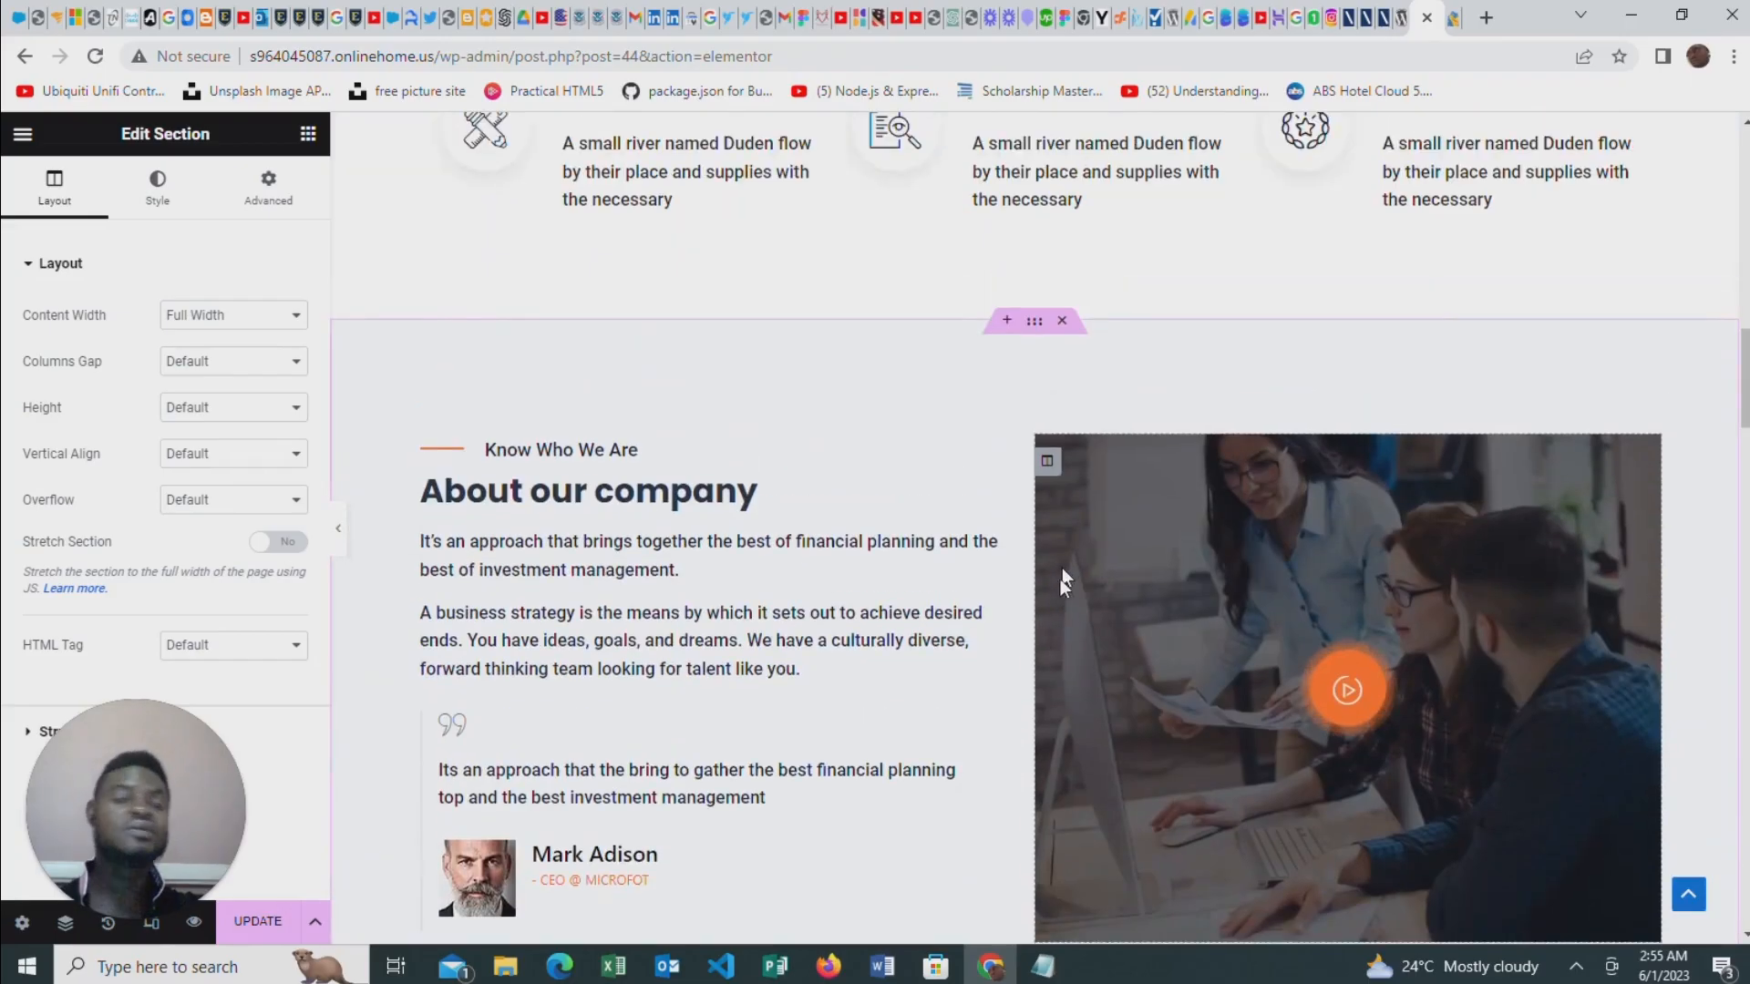
scroll(1075, 583, up, 8)
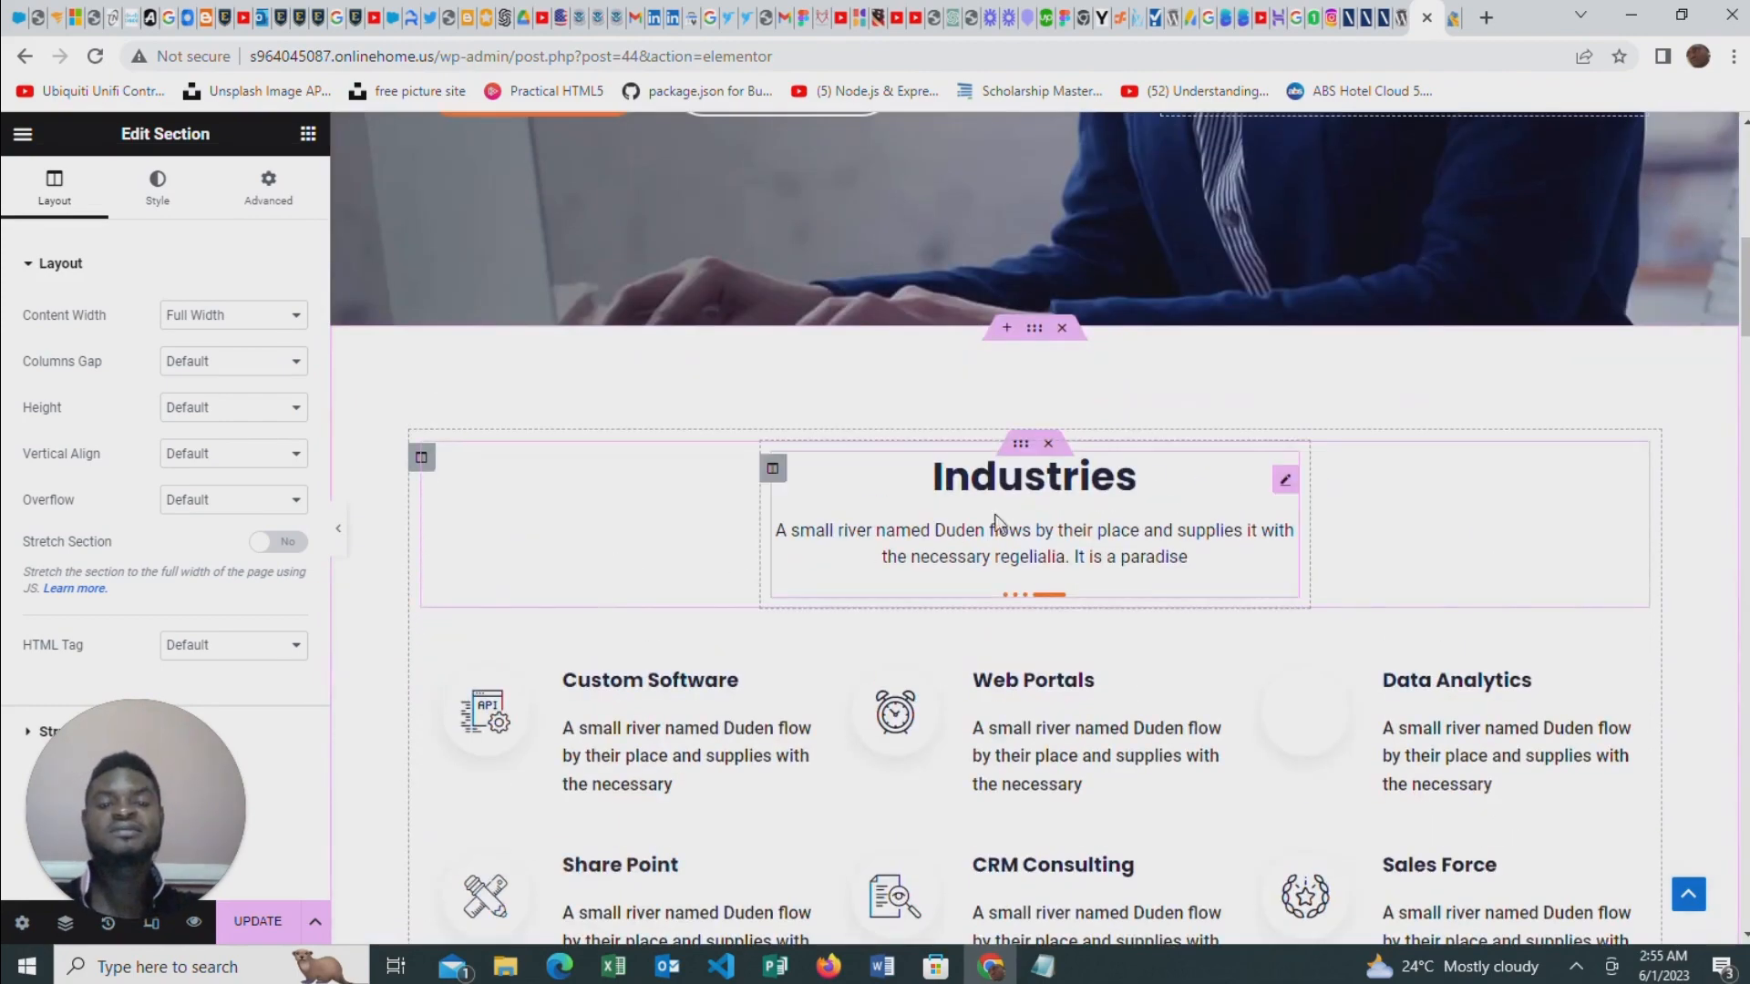
scroll(995, 517, up, 5)
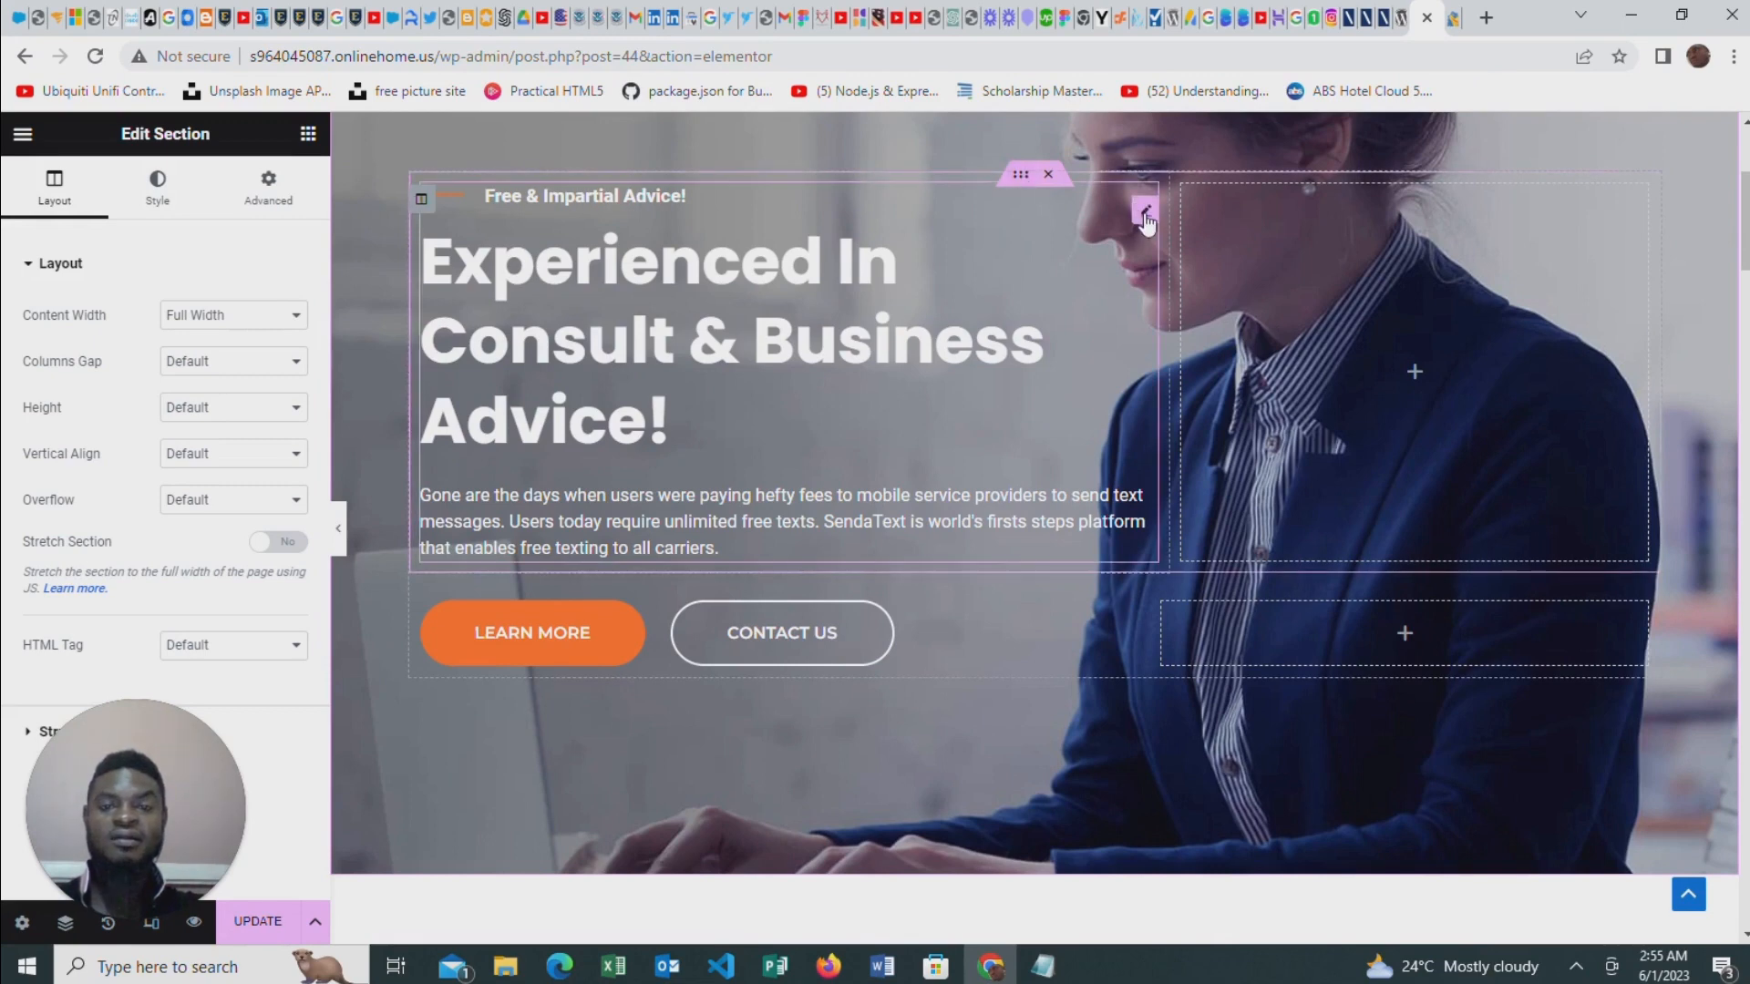
Change the hero banner's heading title to "Welcome to my Page"
click(1145, 213)
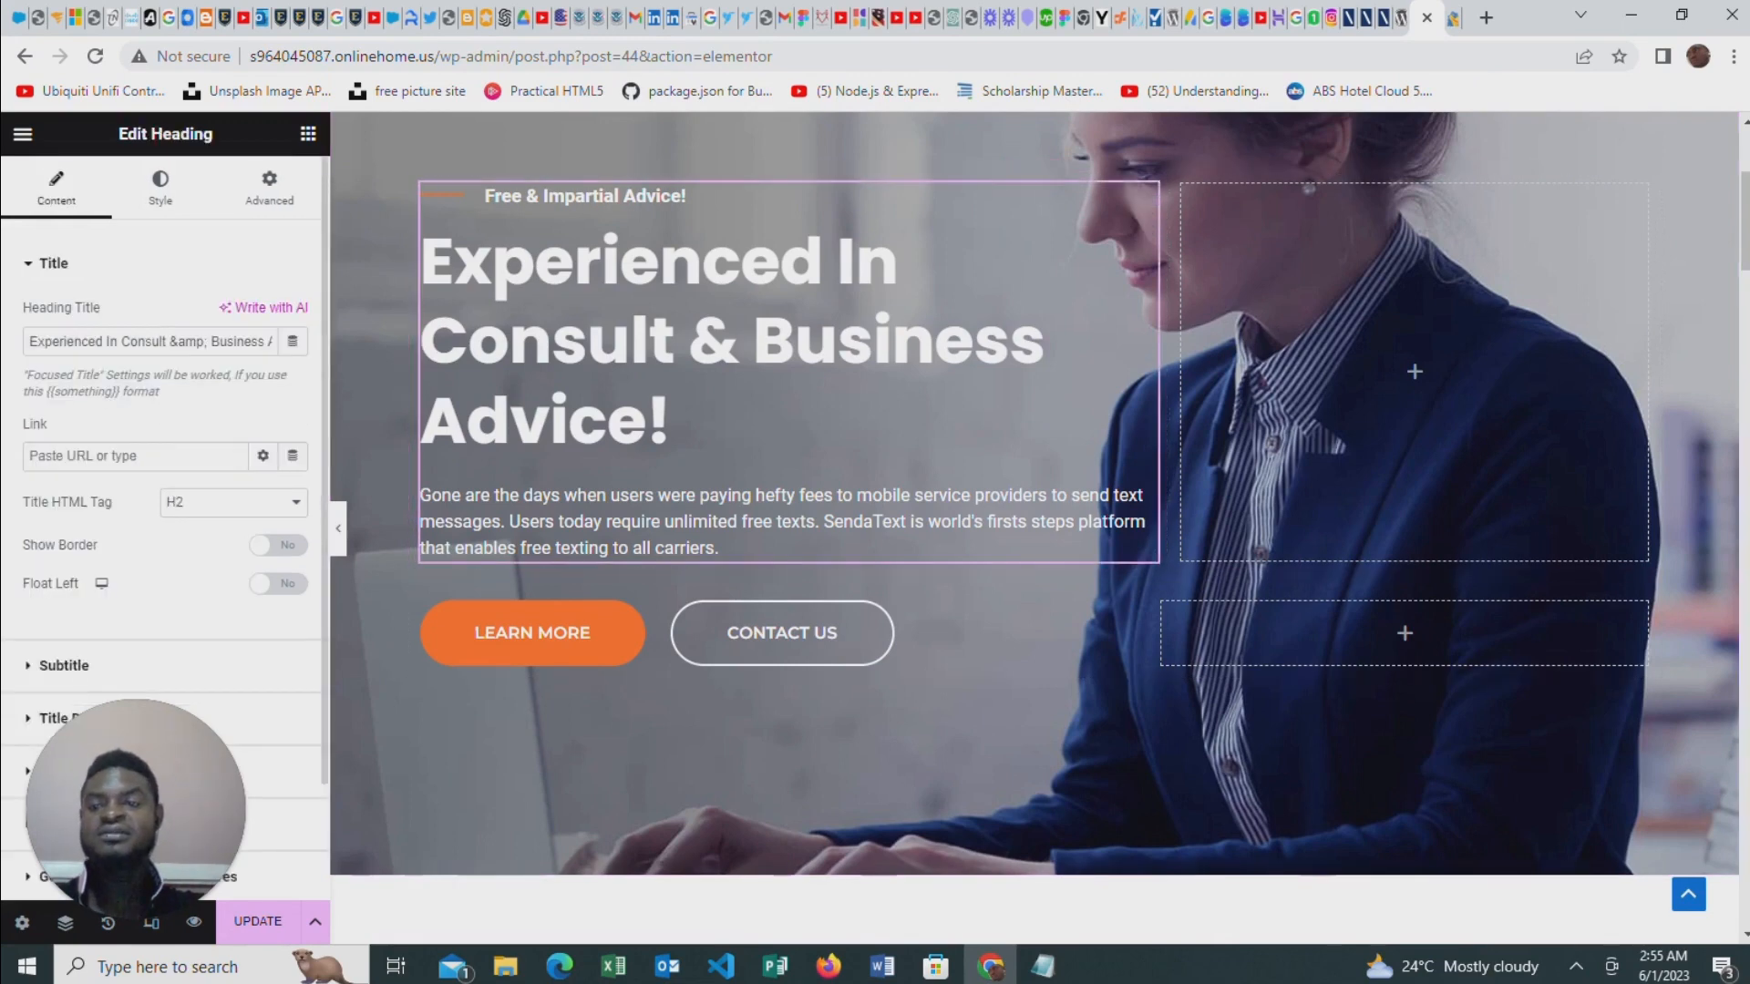
drag(29, 341, 279, 346)
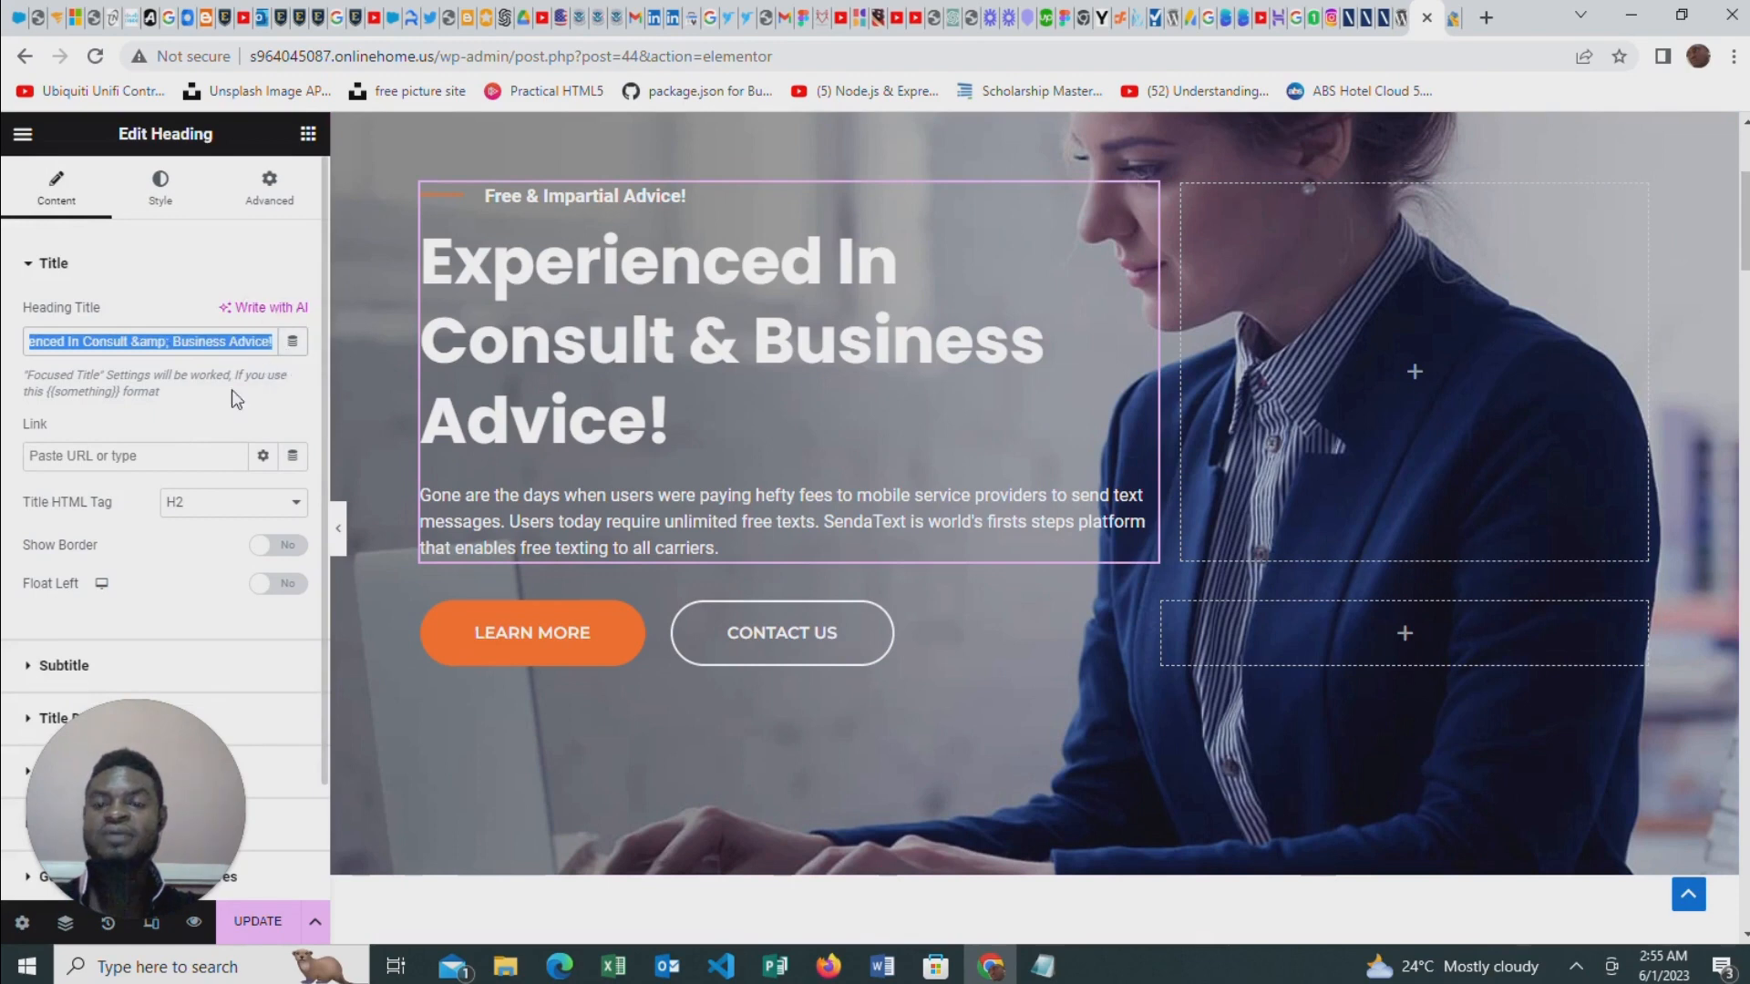
text(W)
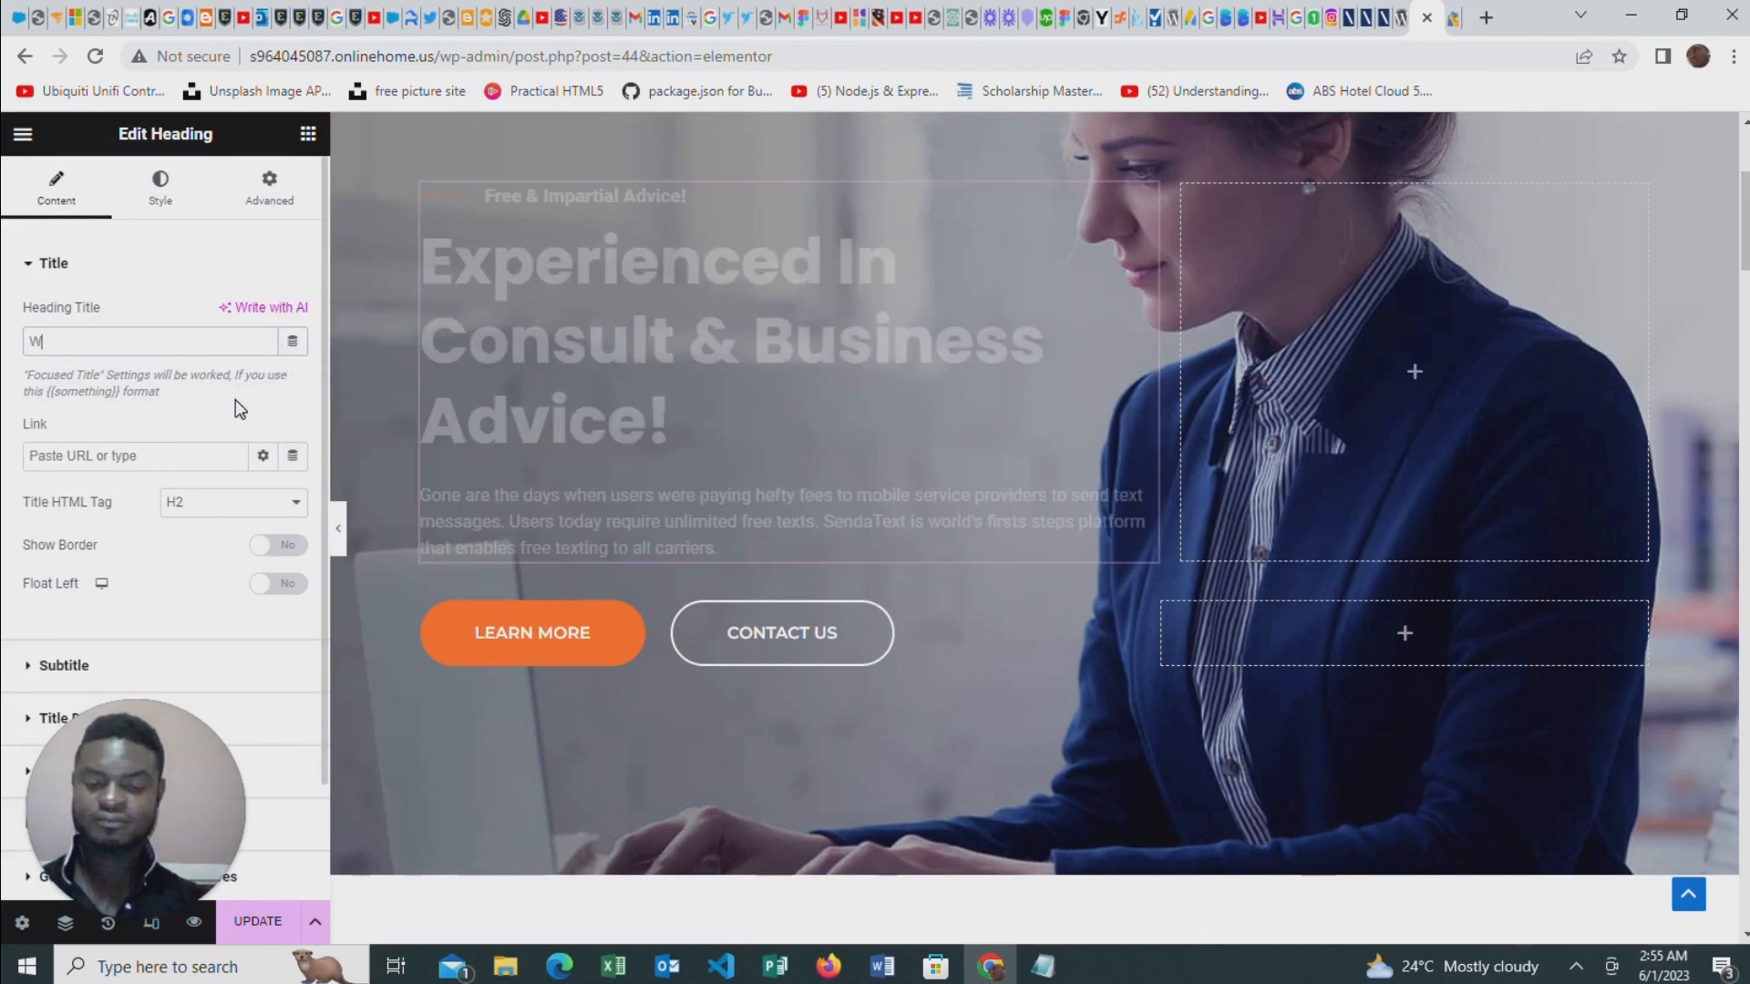
text(elcome )
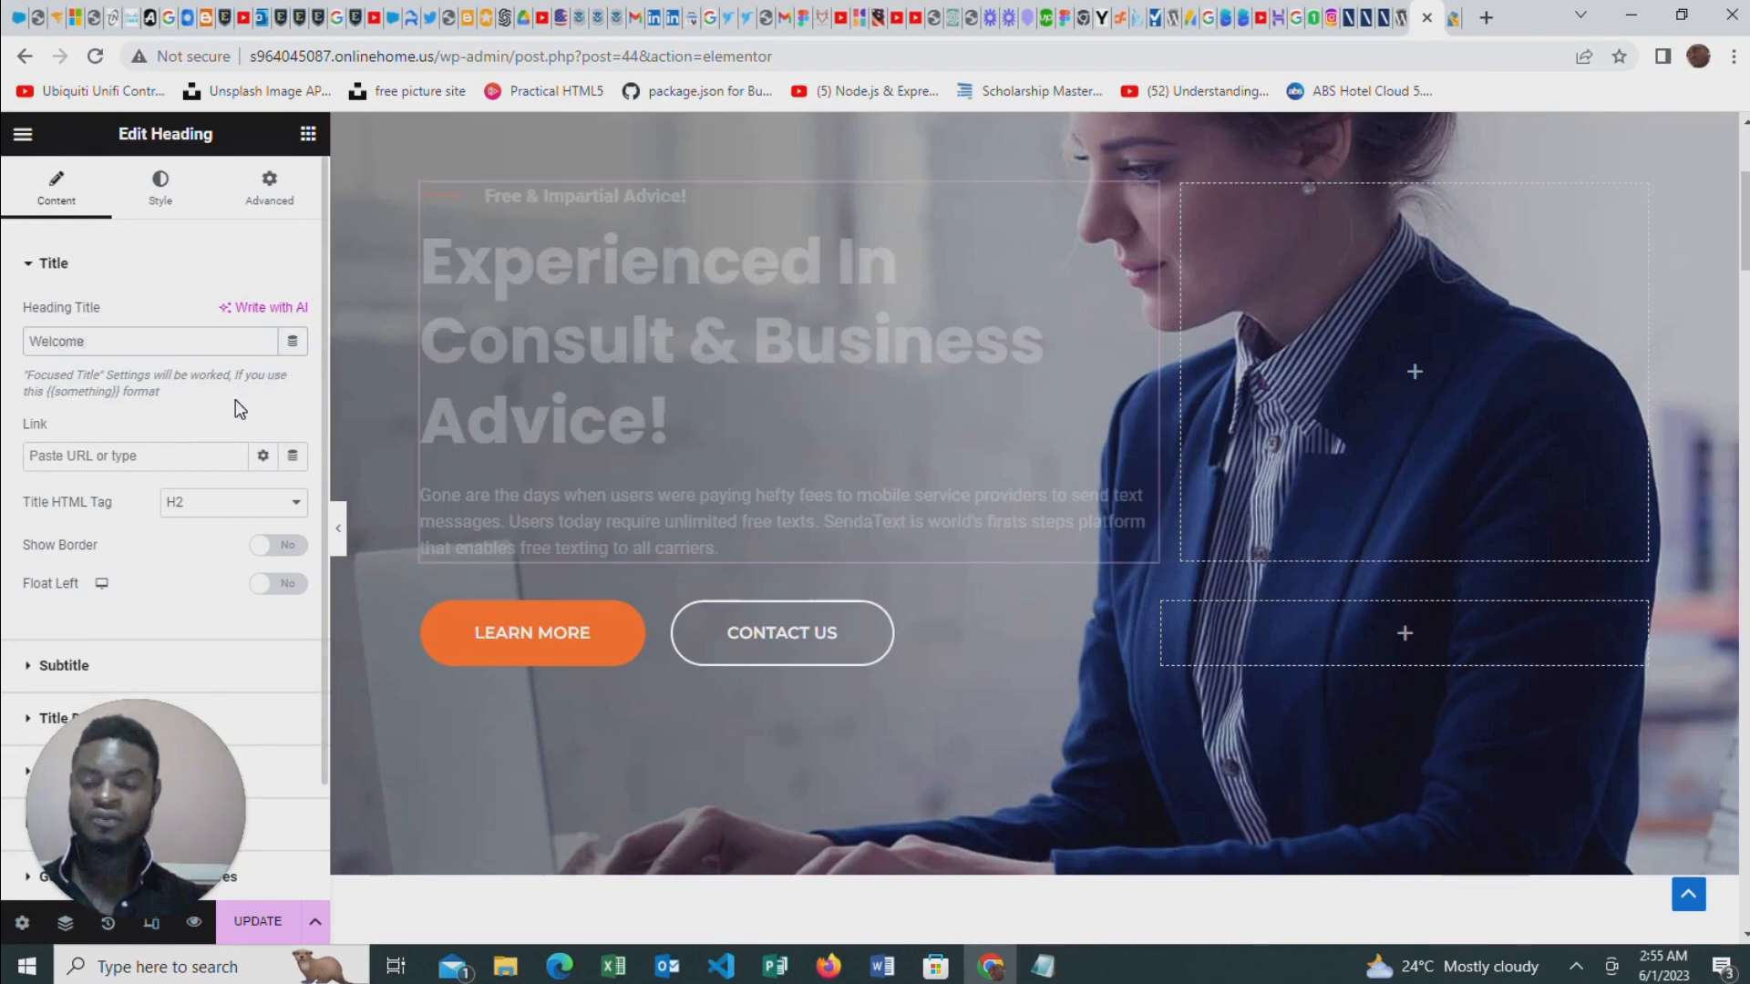
text(to )
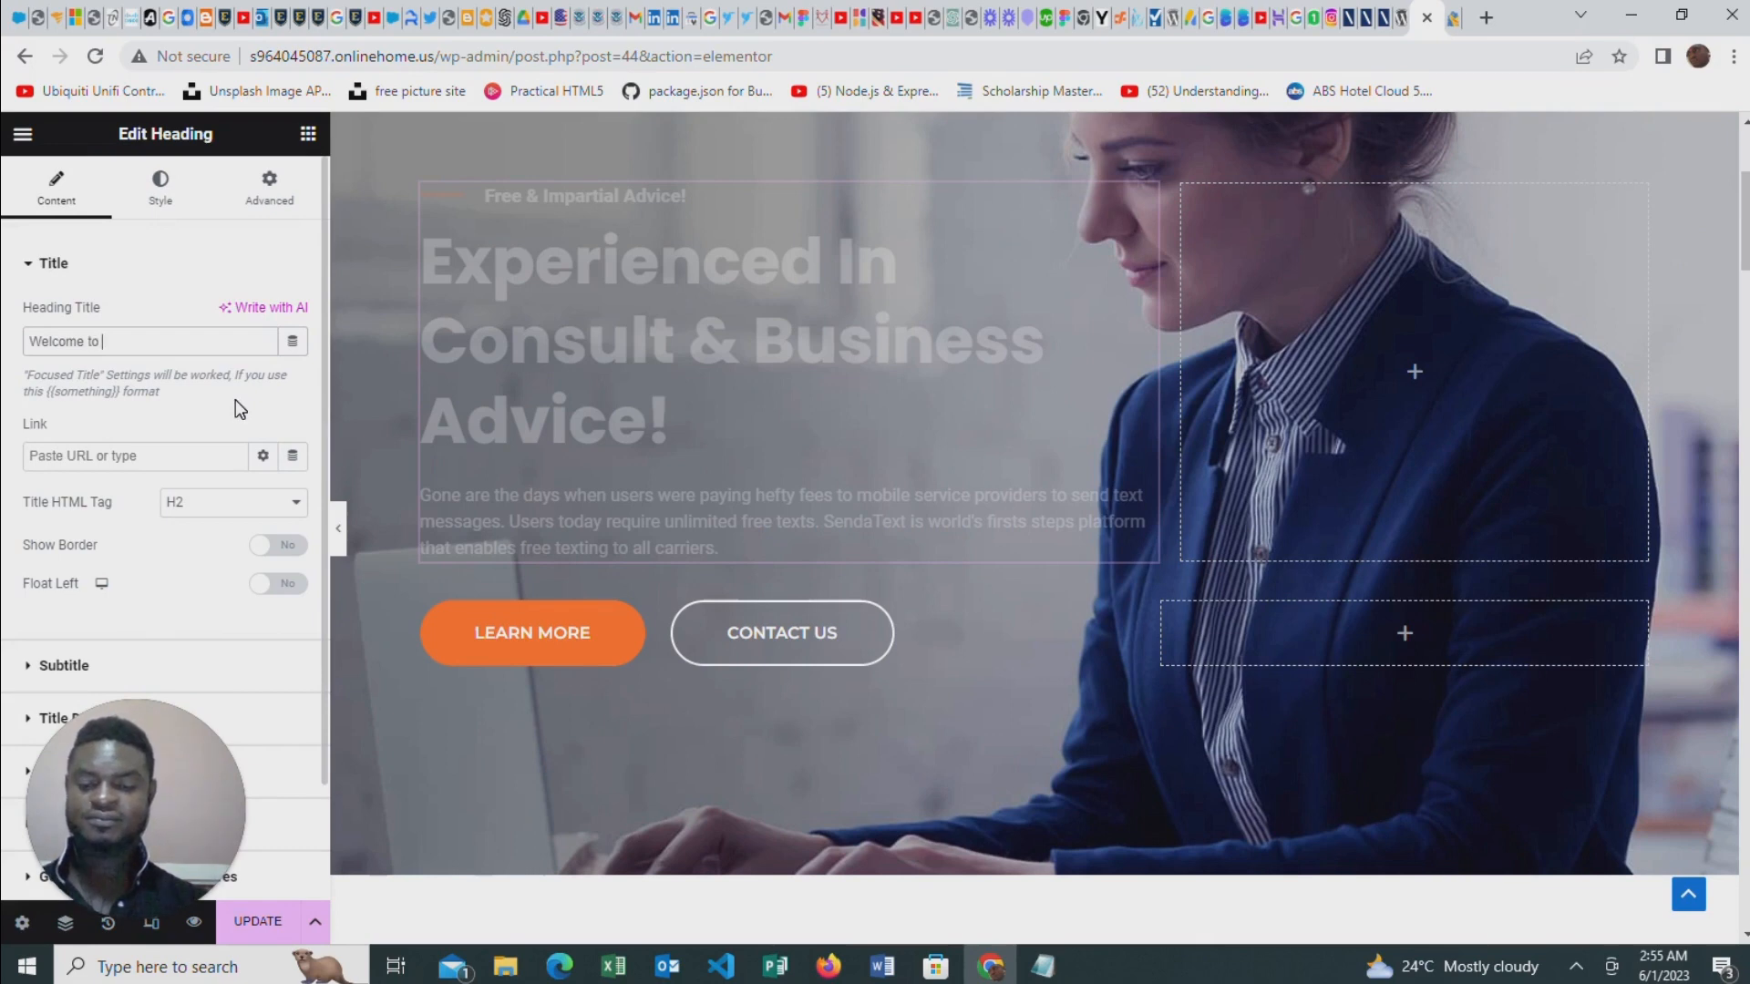
text(my P)
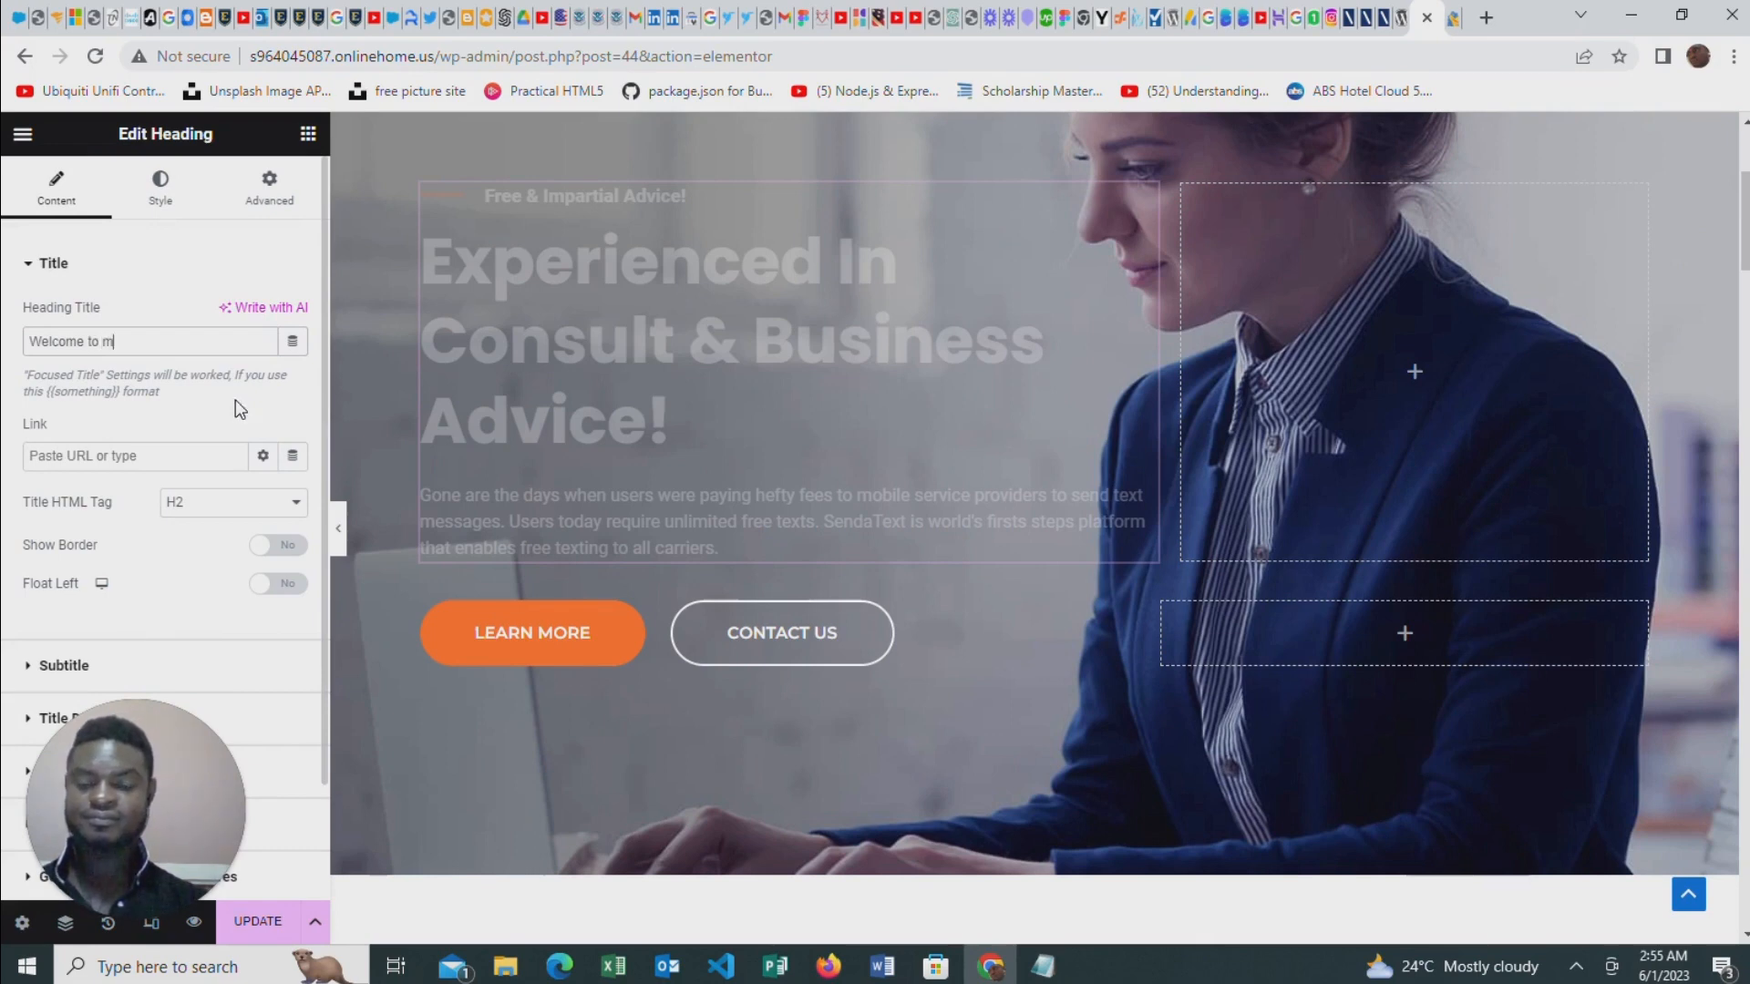
text(age)
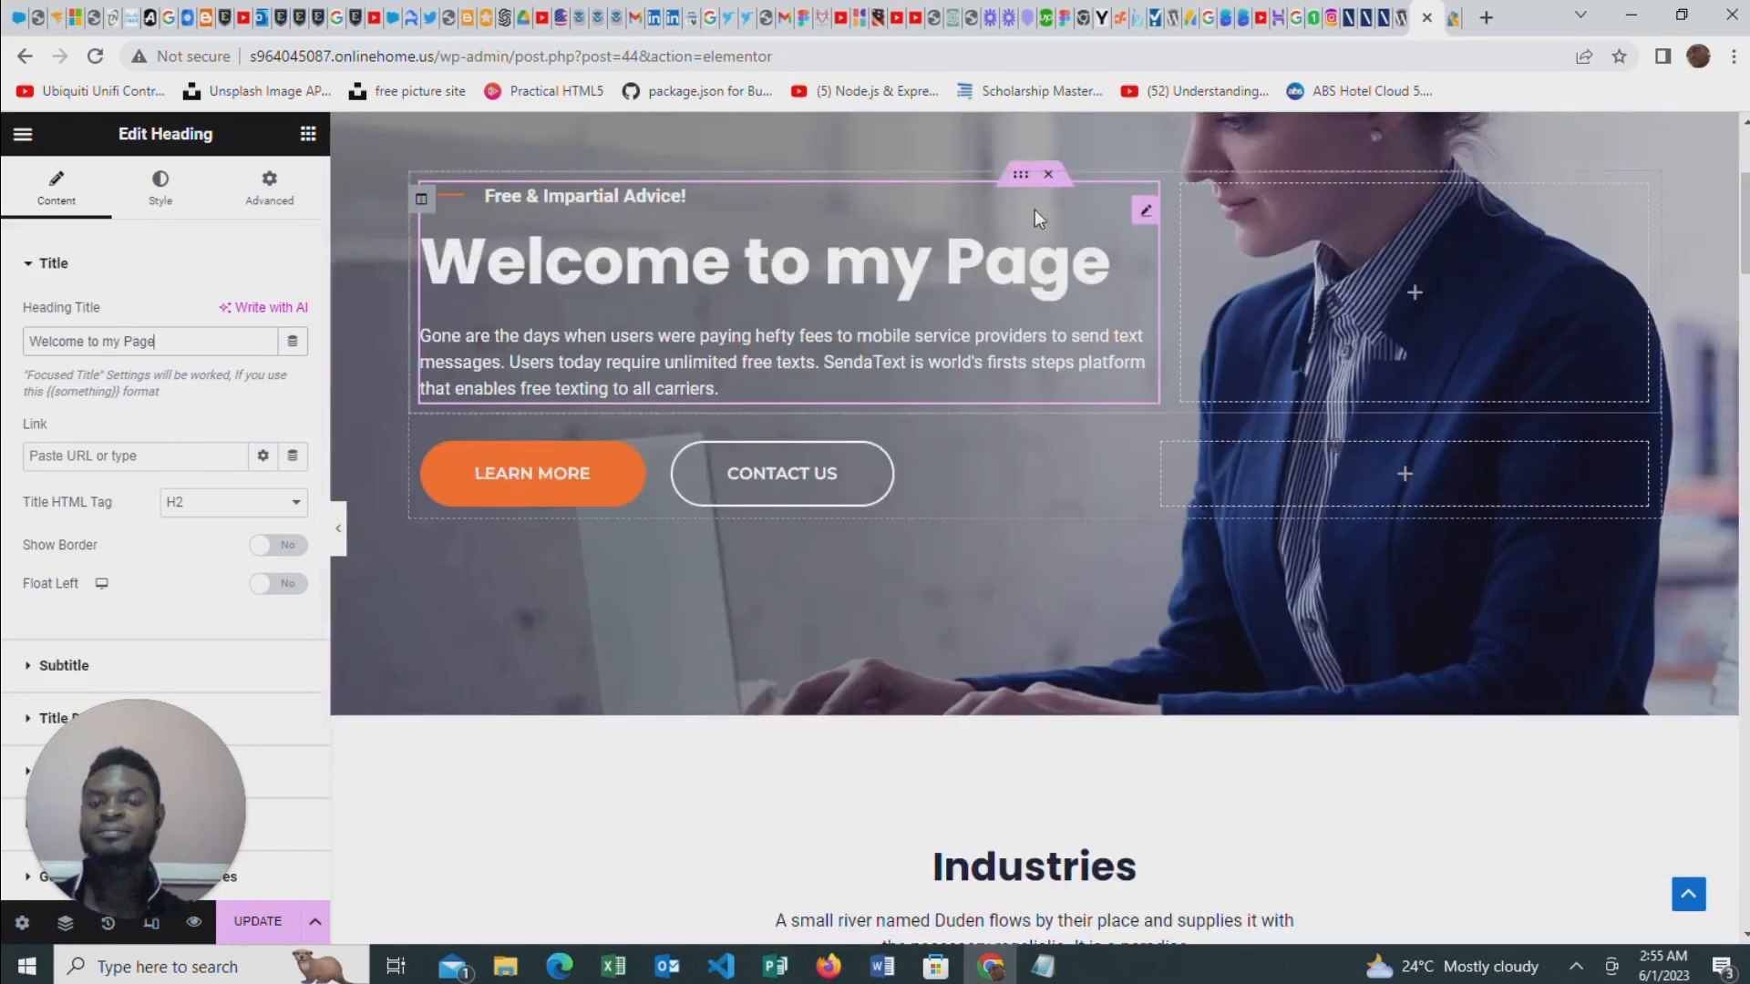
Open the hero heading's title description and select its paragraph text
scroll(119, 428, down, 2)
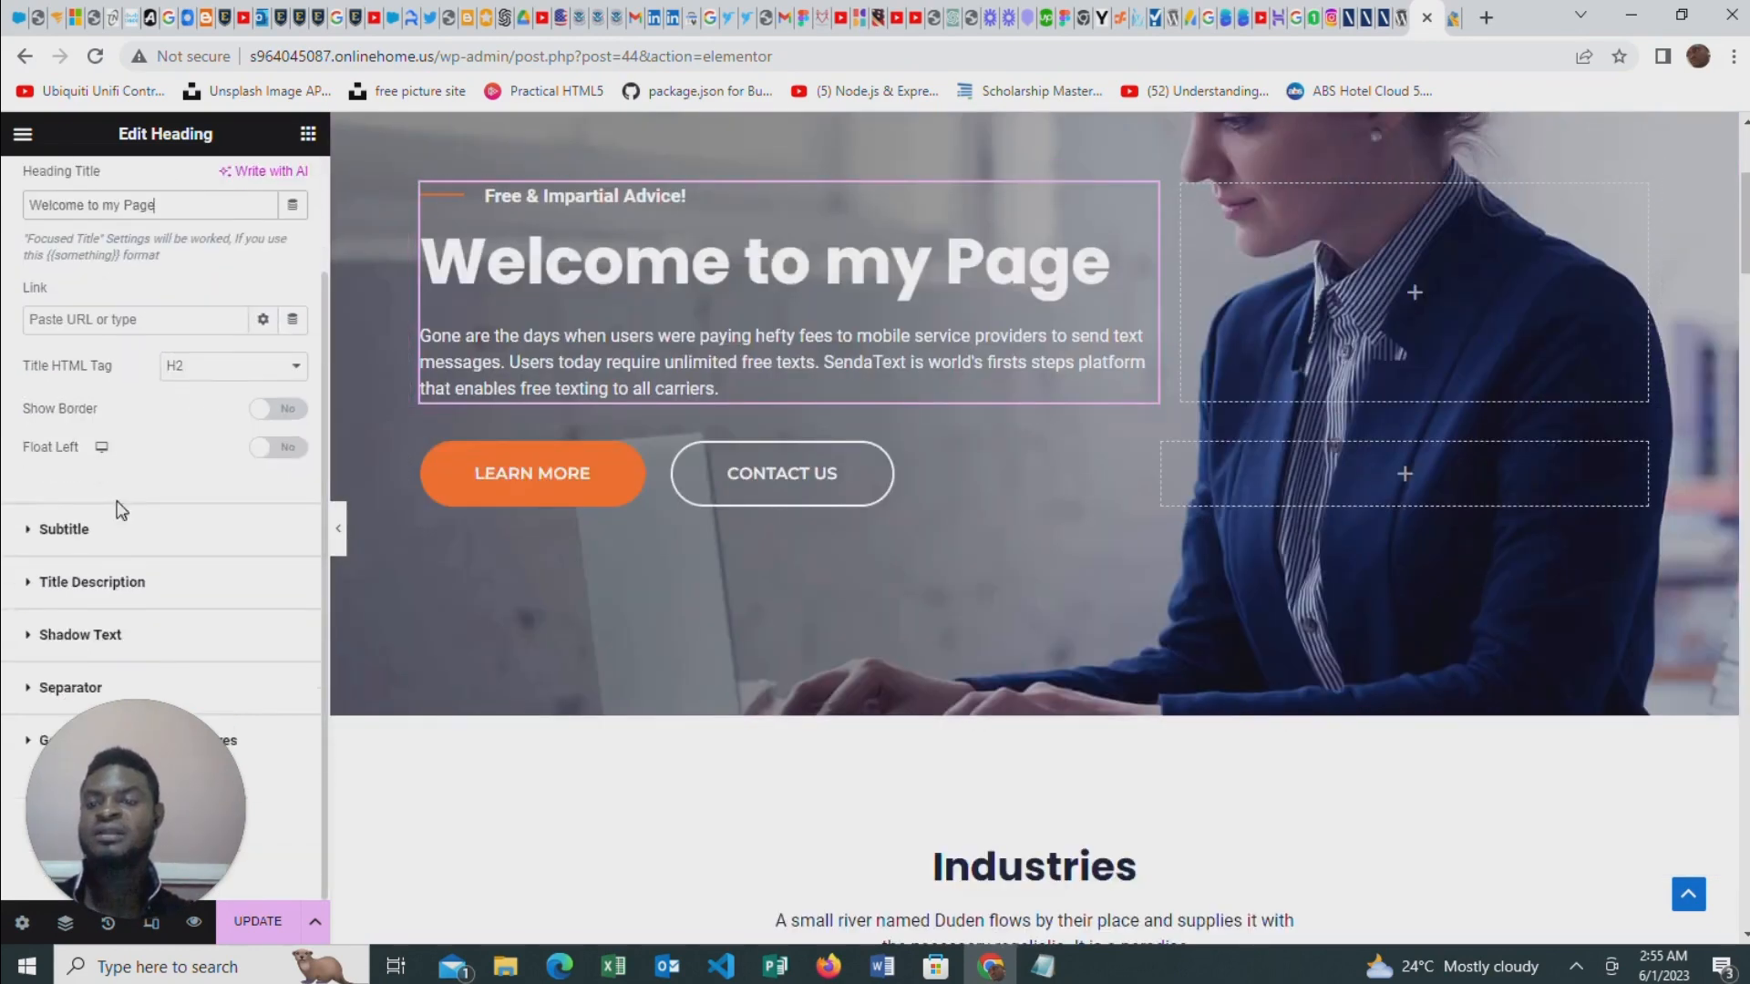
click(60, 581)
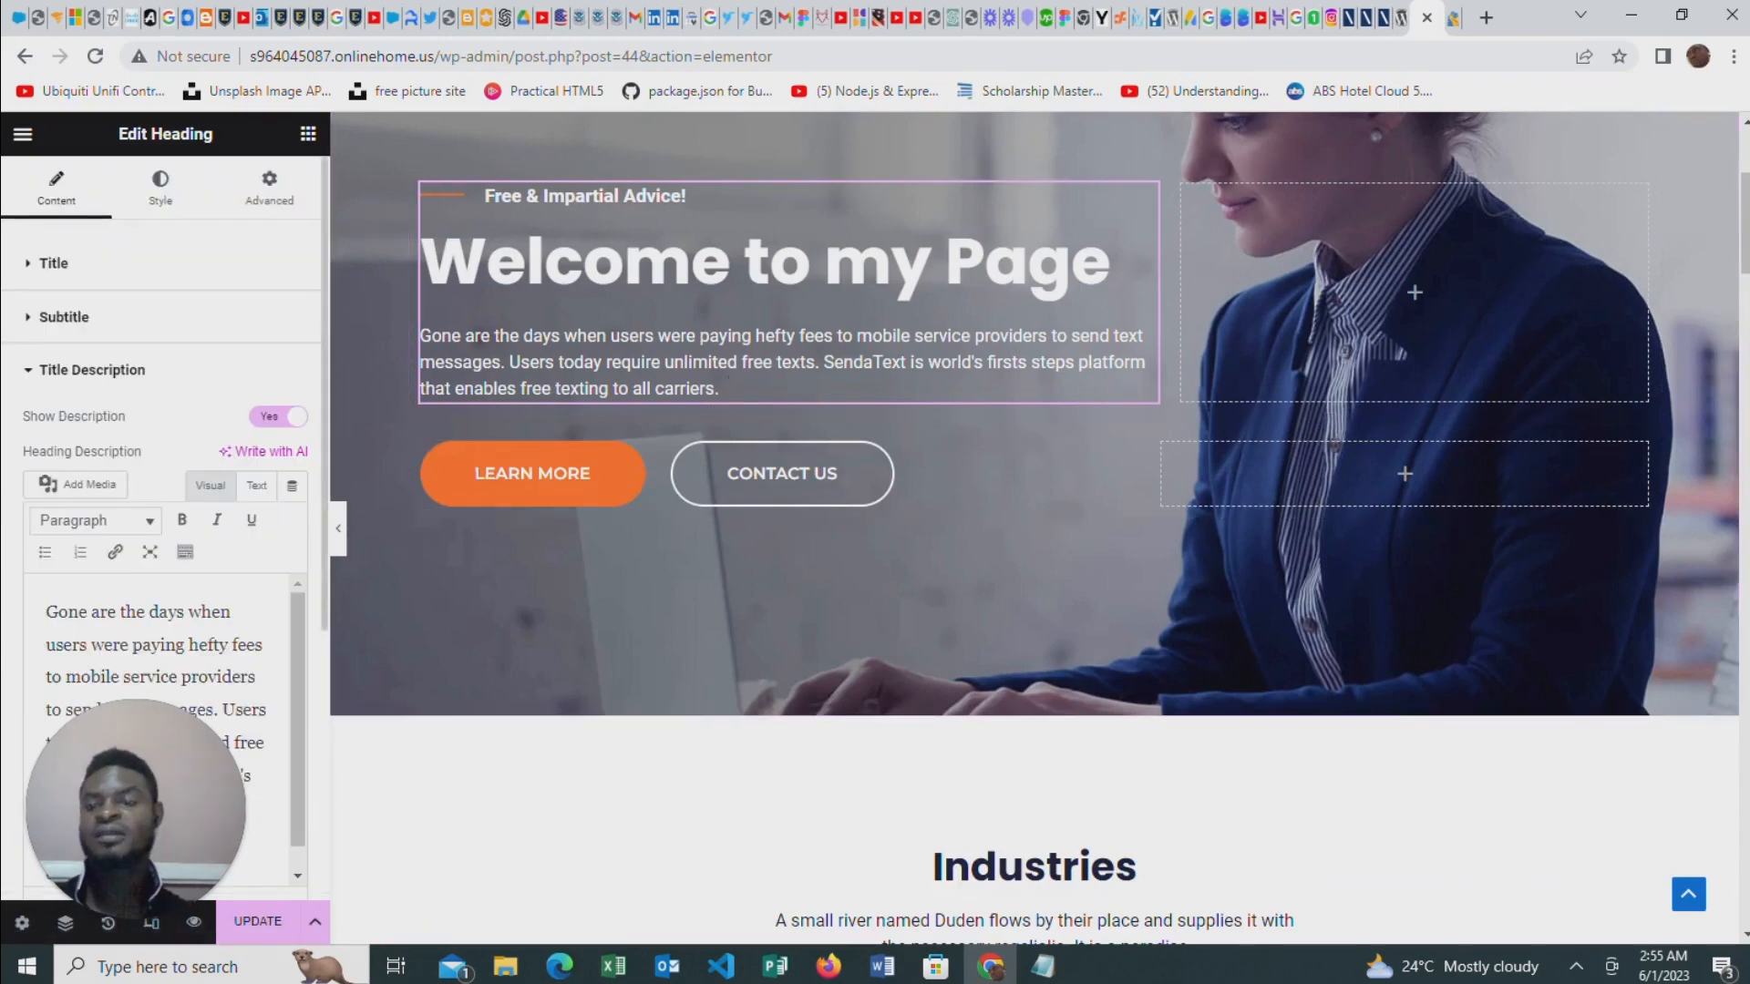
scroll(164, 656, down, 1)
scroll(164, 656, up, 1)
drag(58, 611, 250, 776)
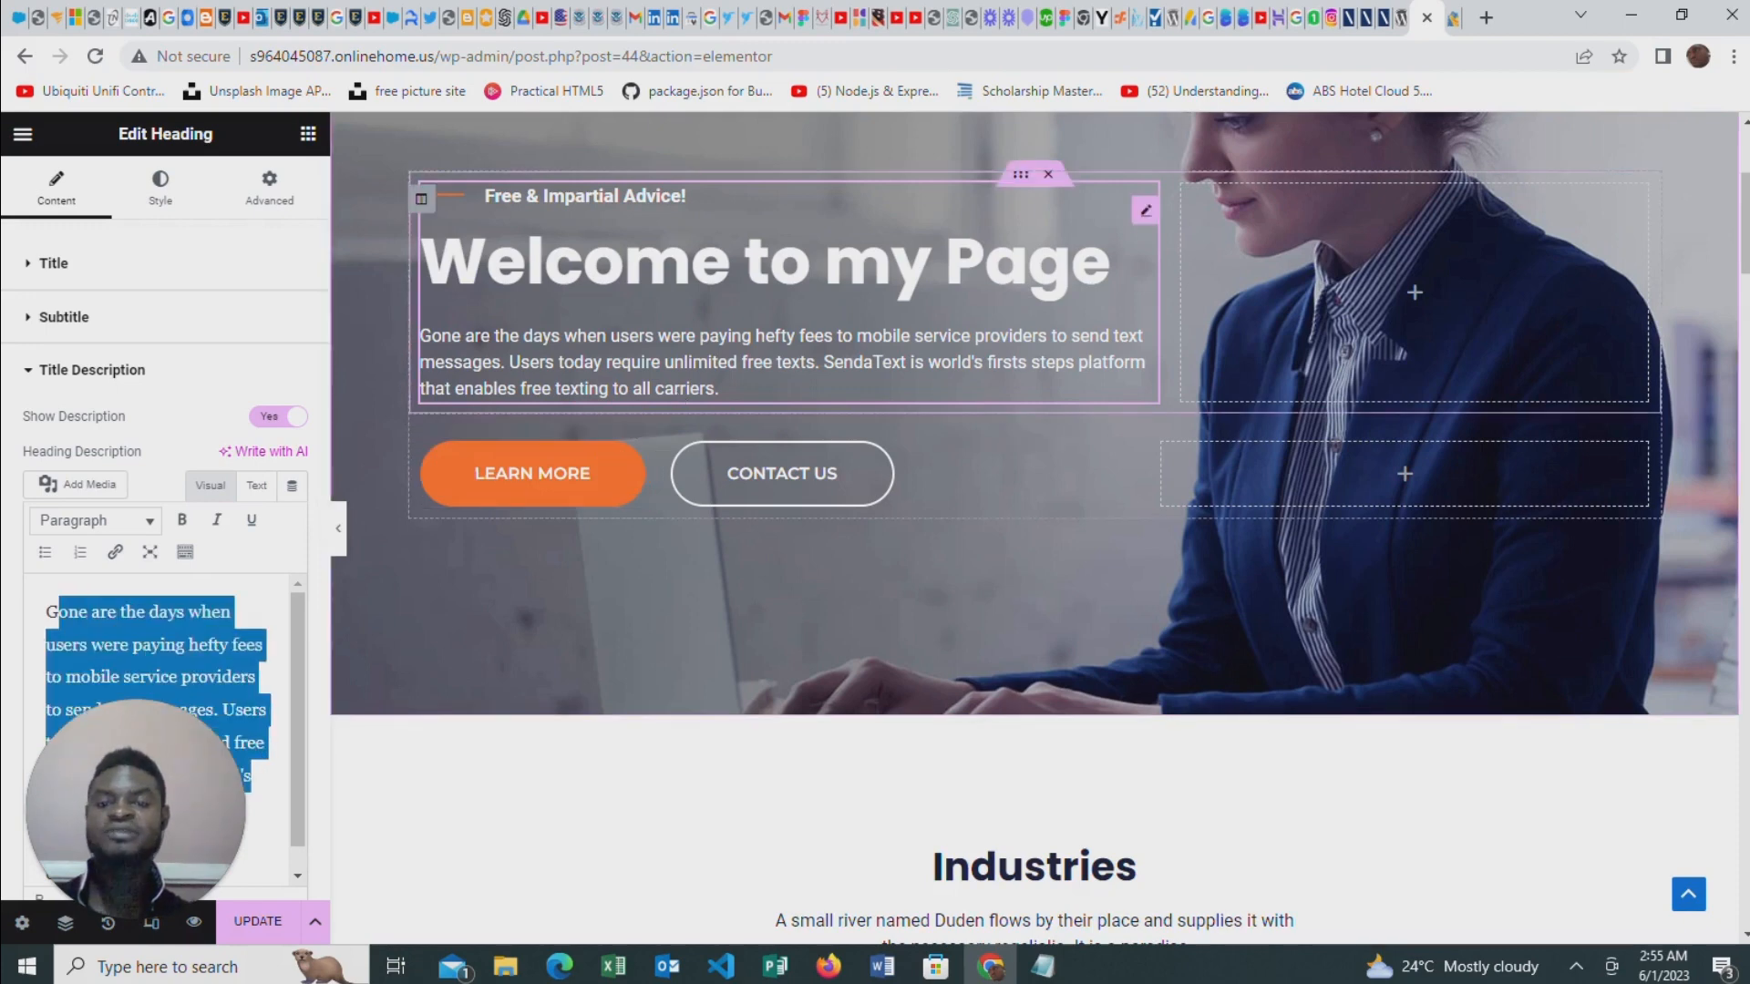
Set the Learn More button's alignment to center in the hero banner
click(627, 471)
scroll(105, 483, down, 1)
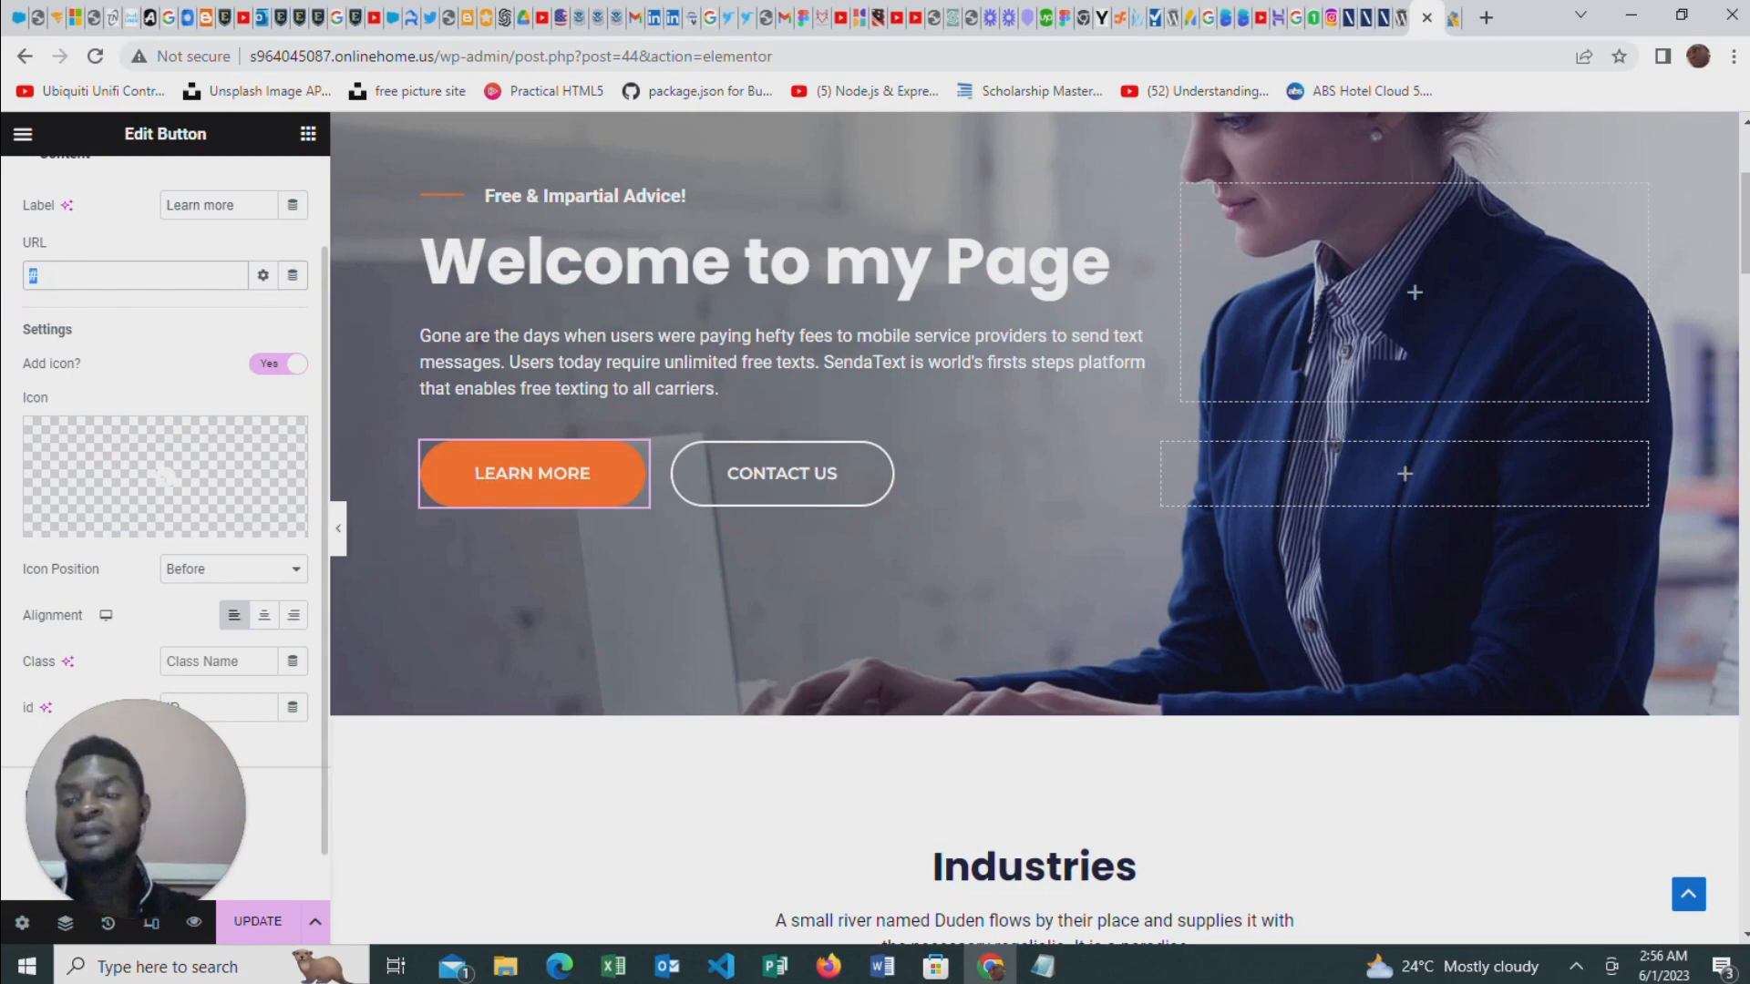
scroll(164, 438, down, 1)
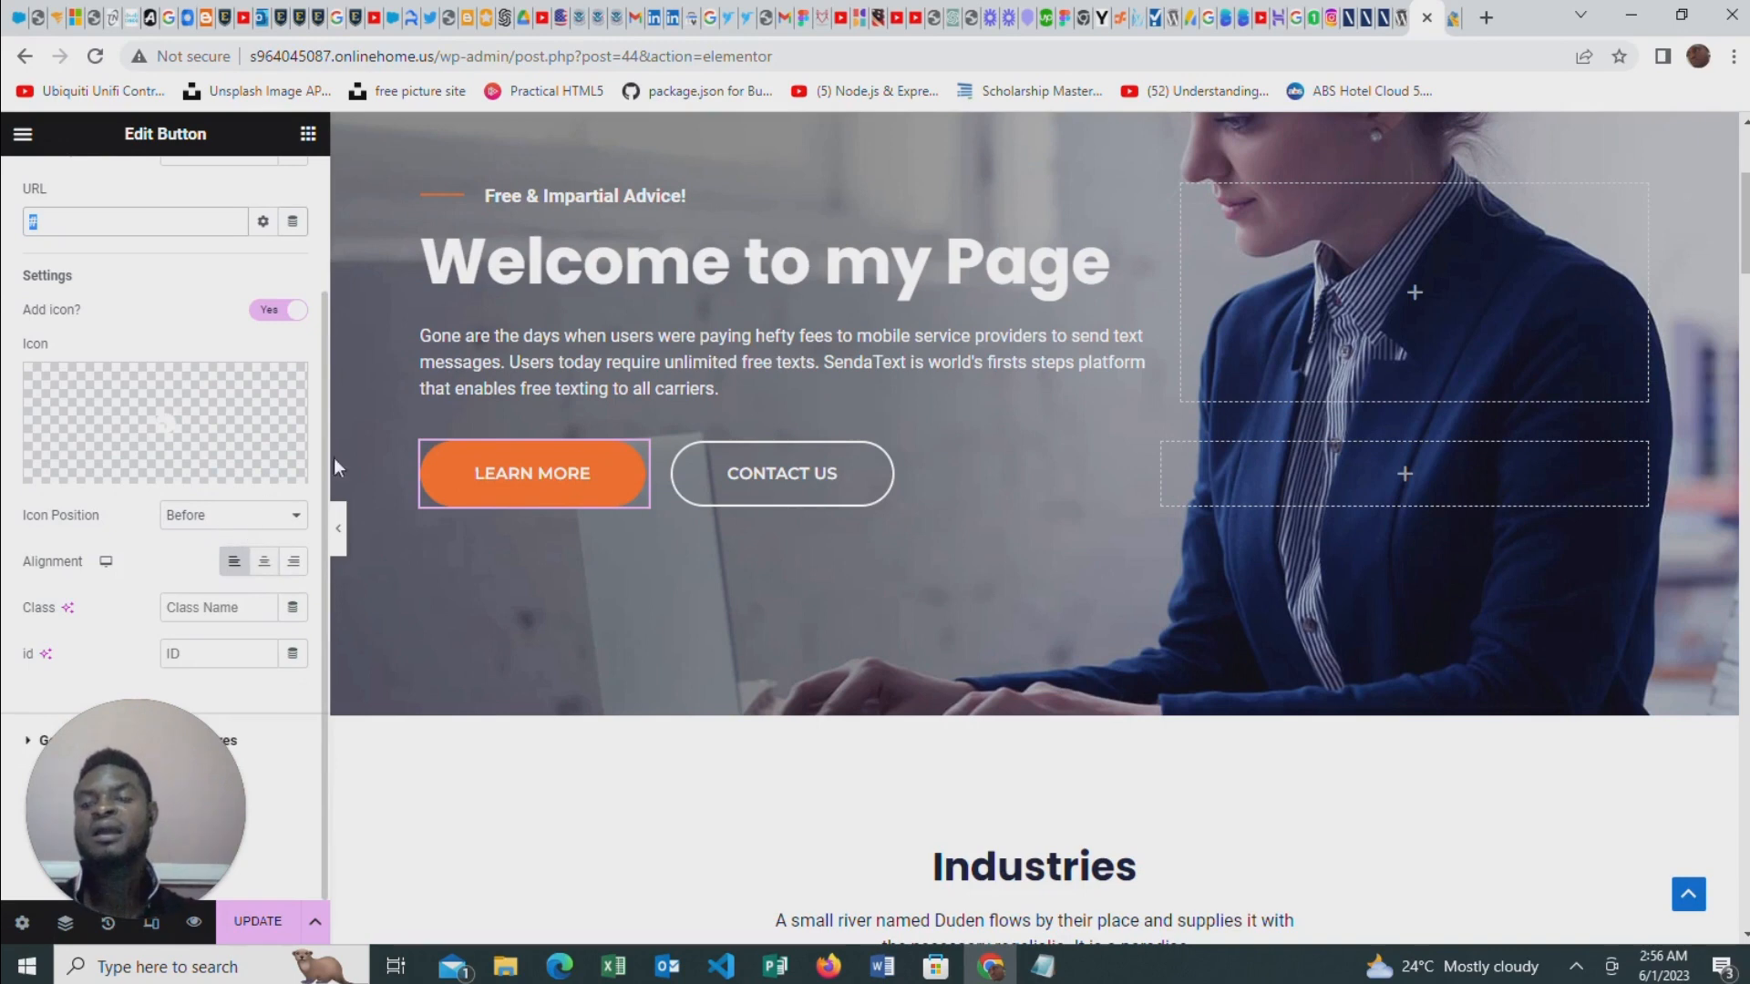
click(265, 562)
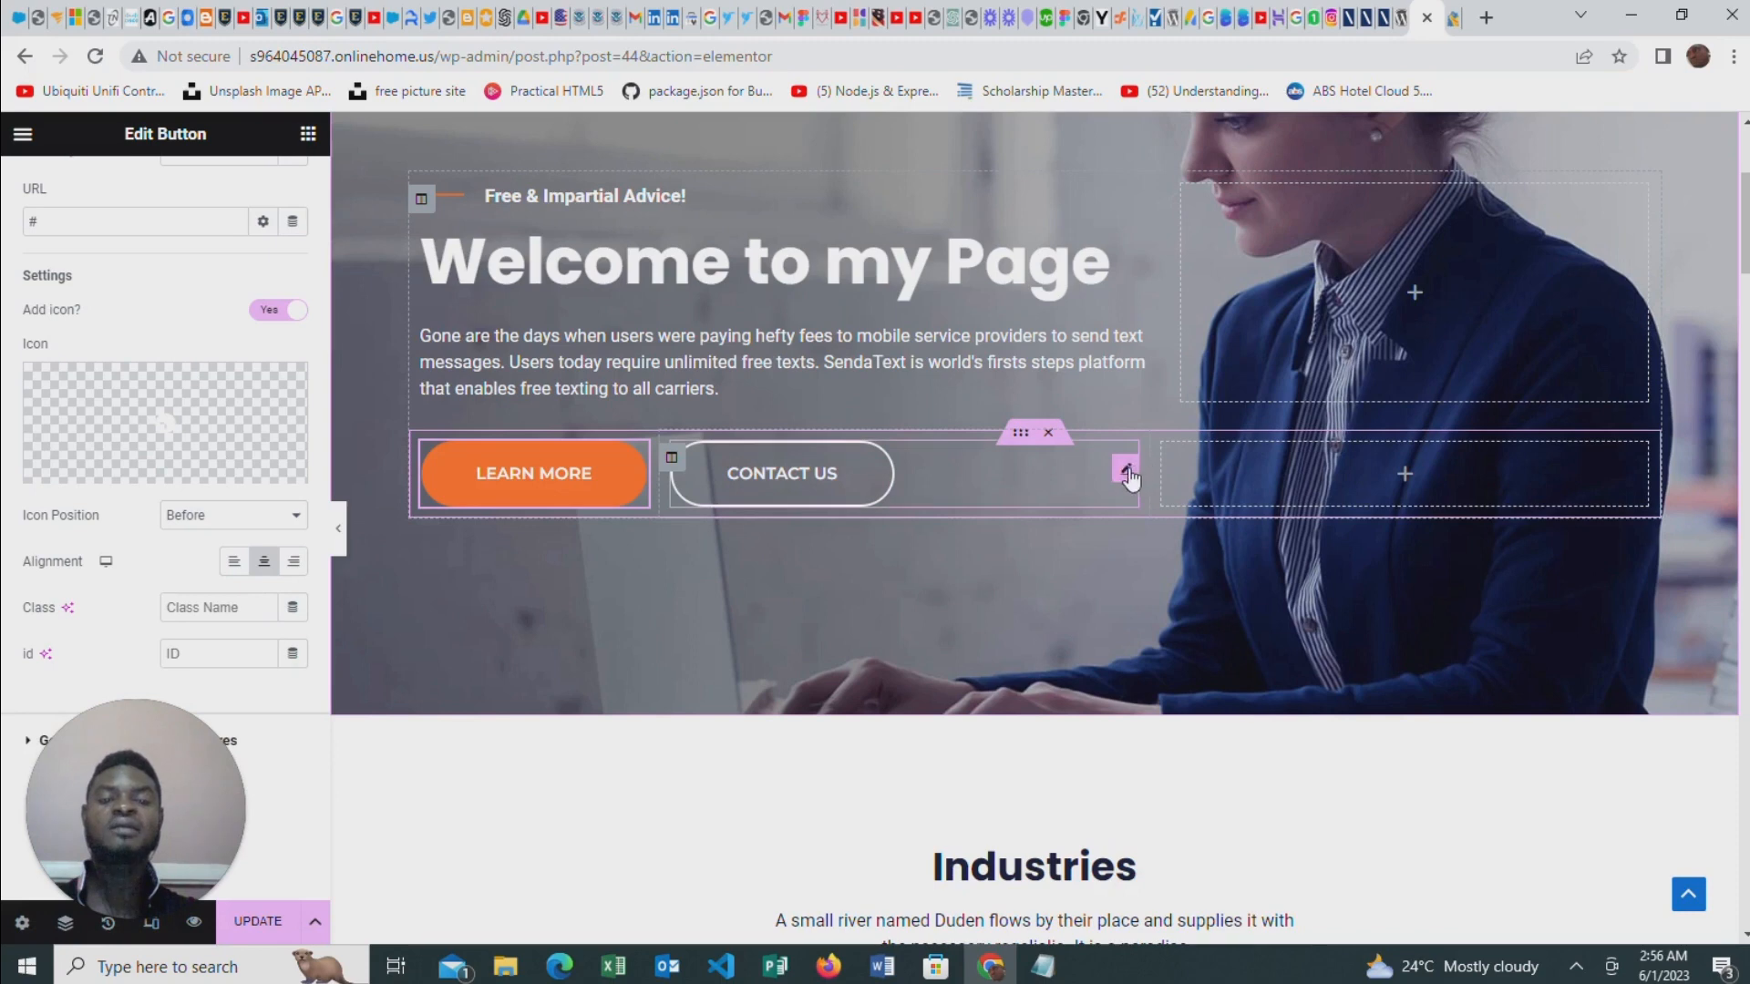
Delete the Contact Us button from the hero banner along with the empty column that held it
right_click(1131, 477)
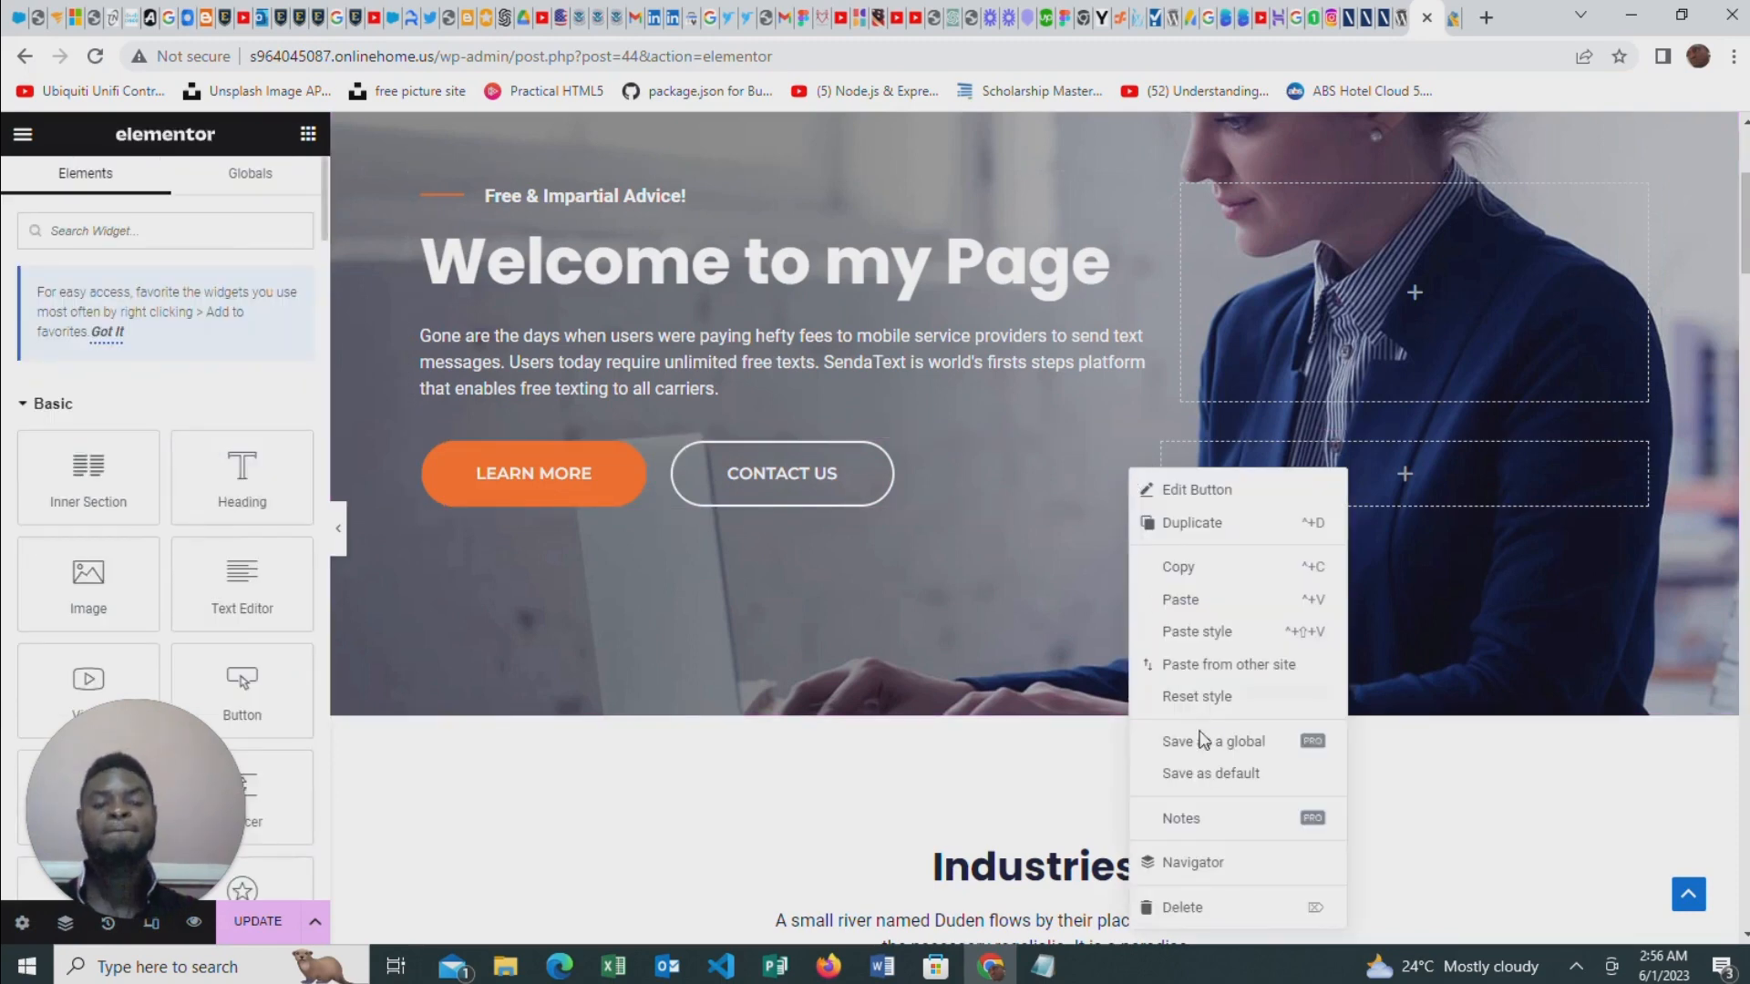
click(1176, 907)
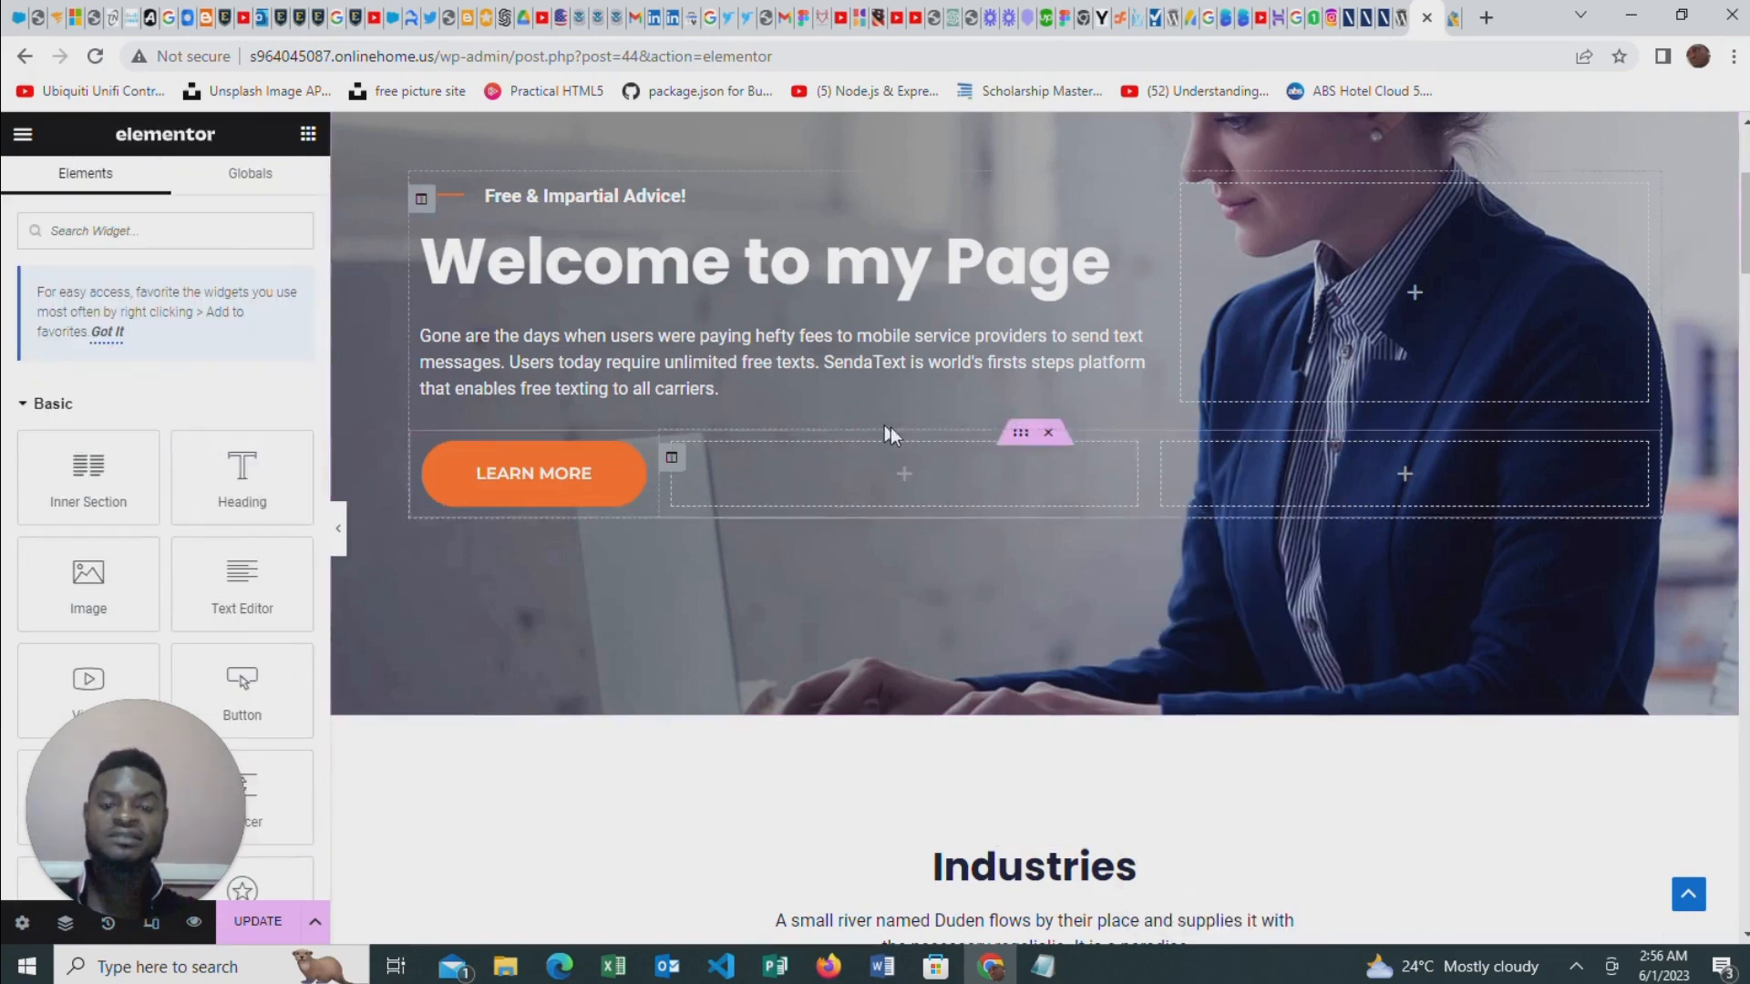
right_click(673, 457)
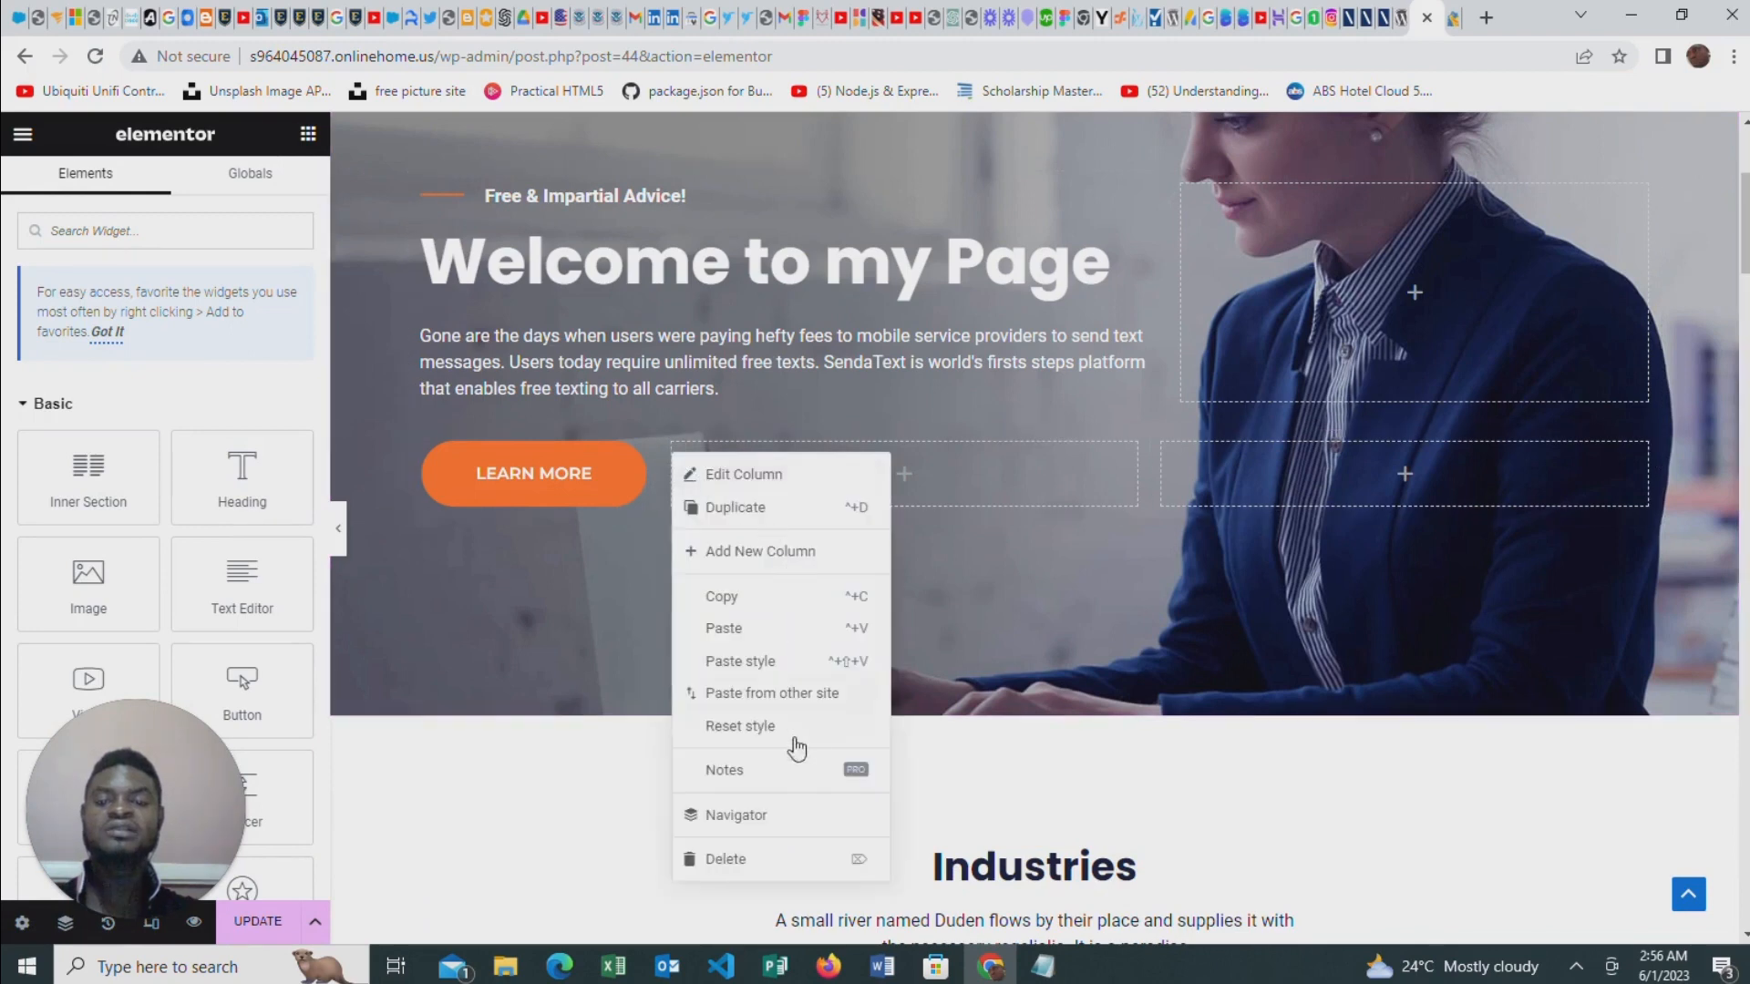
click(759, 858)
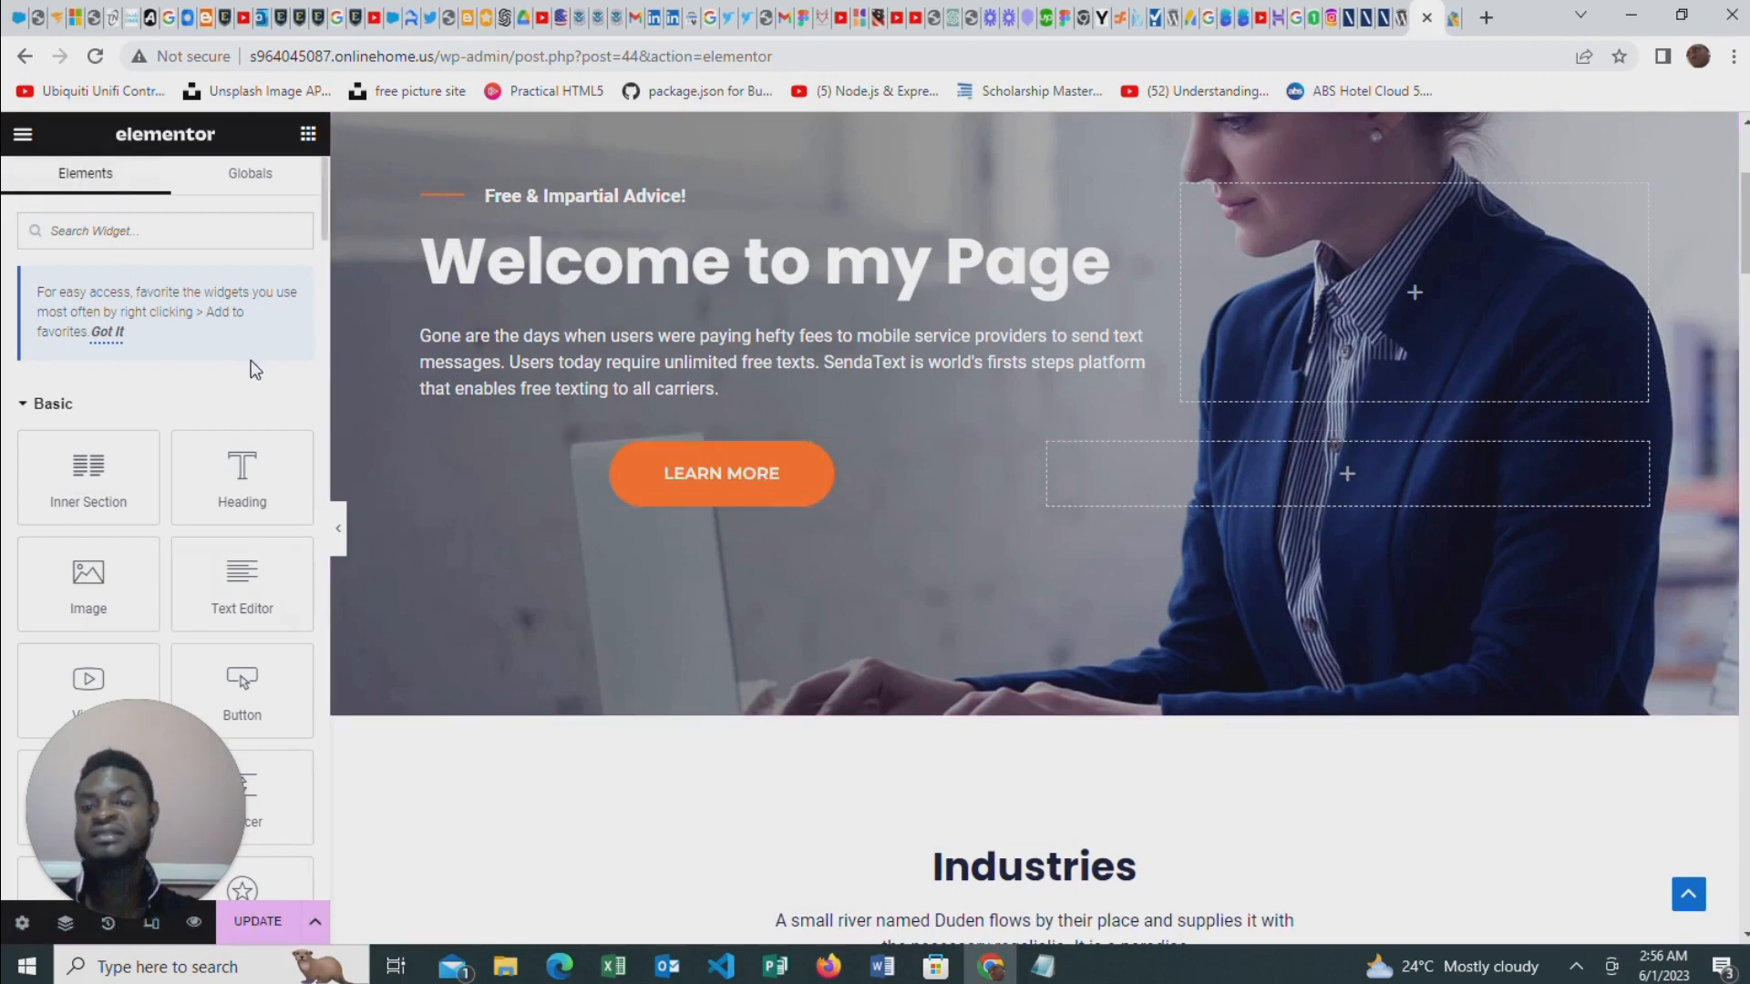
Try left alignment on the Learn More button, settling on right alignment within its column
click(488, 476)
scroll(246, 547, down, 2)
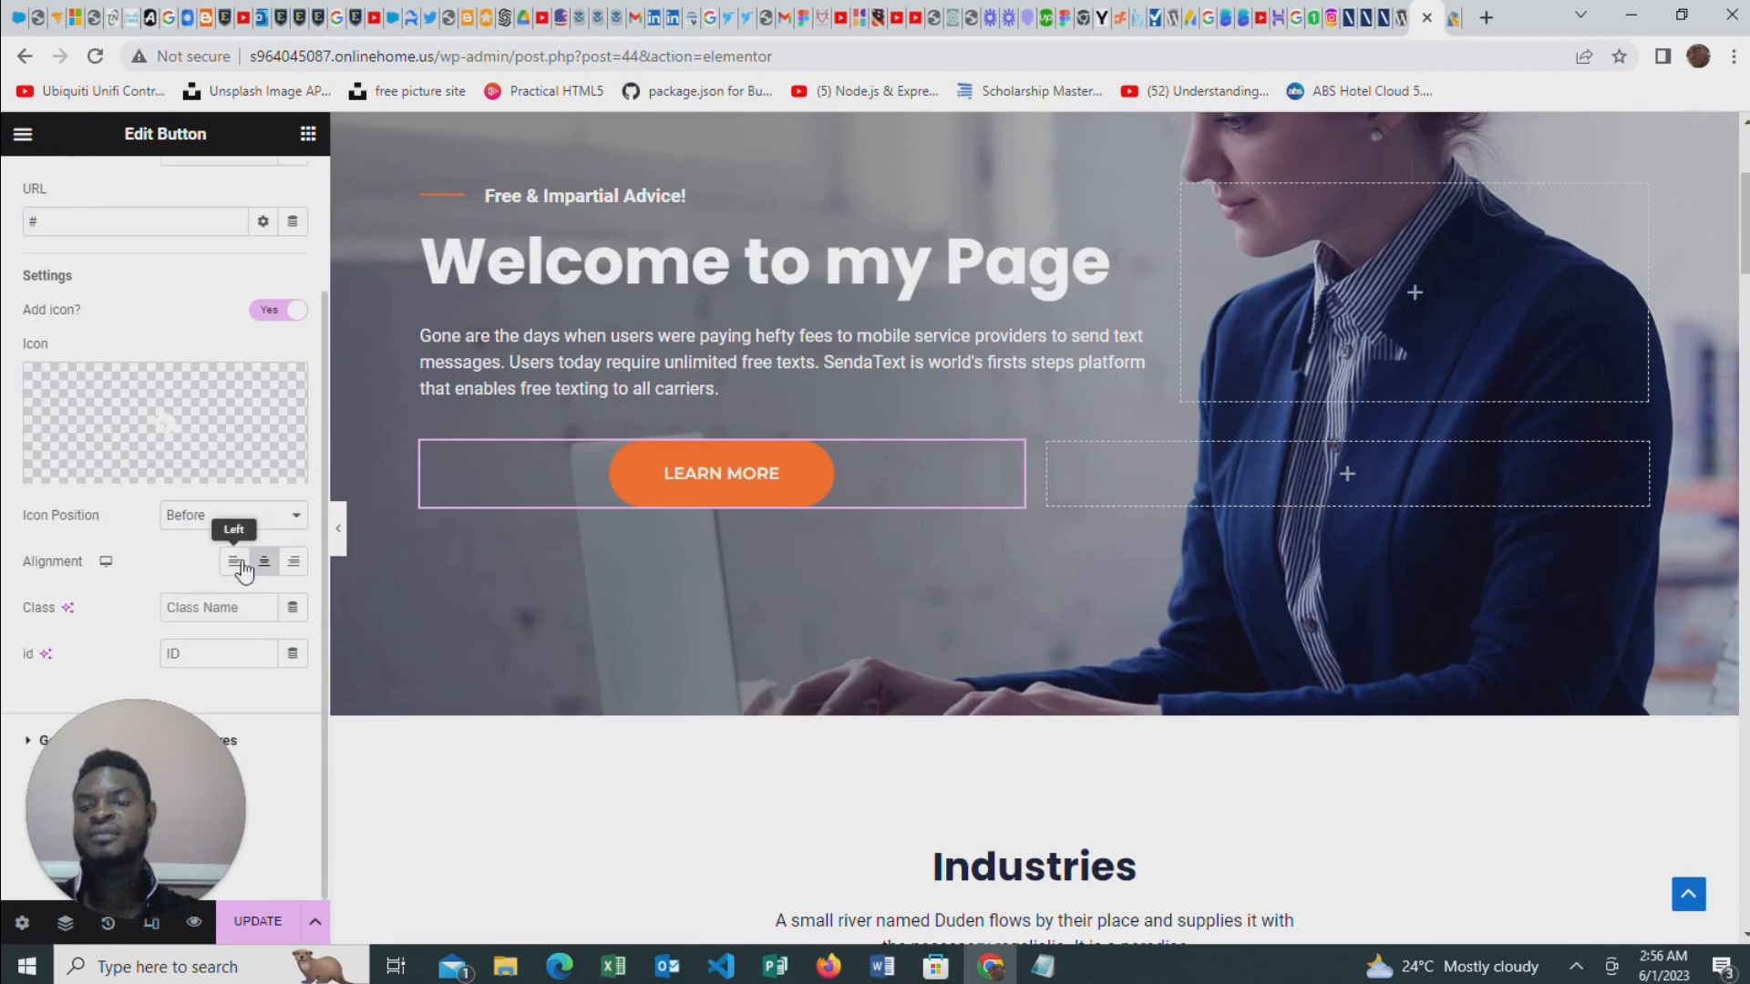
click(239, 565)
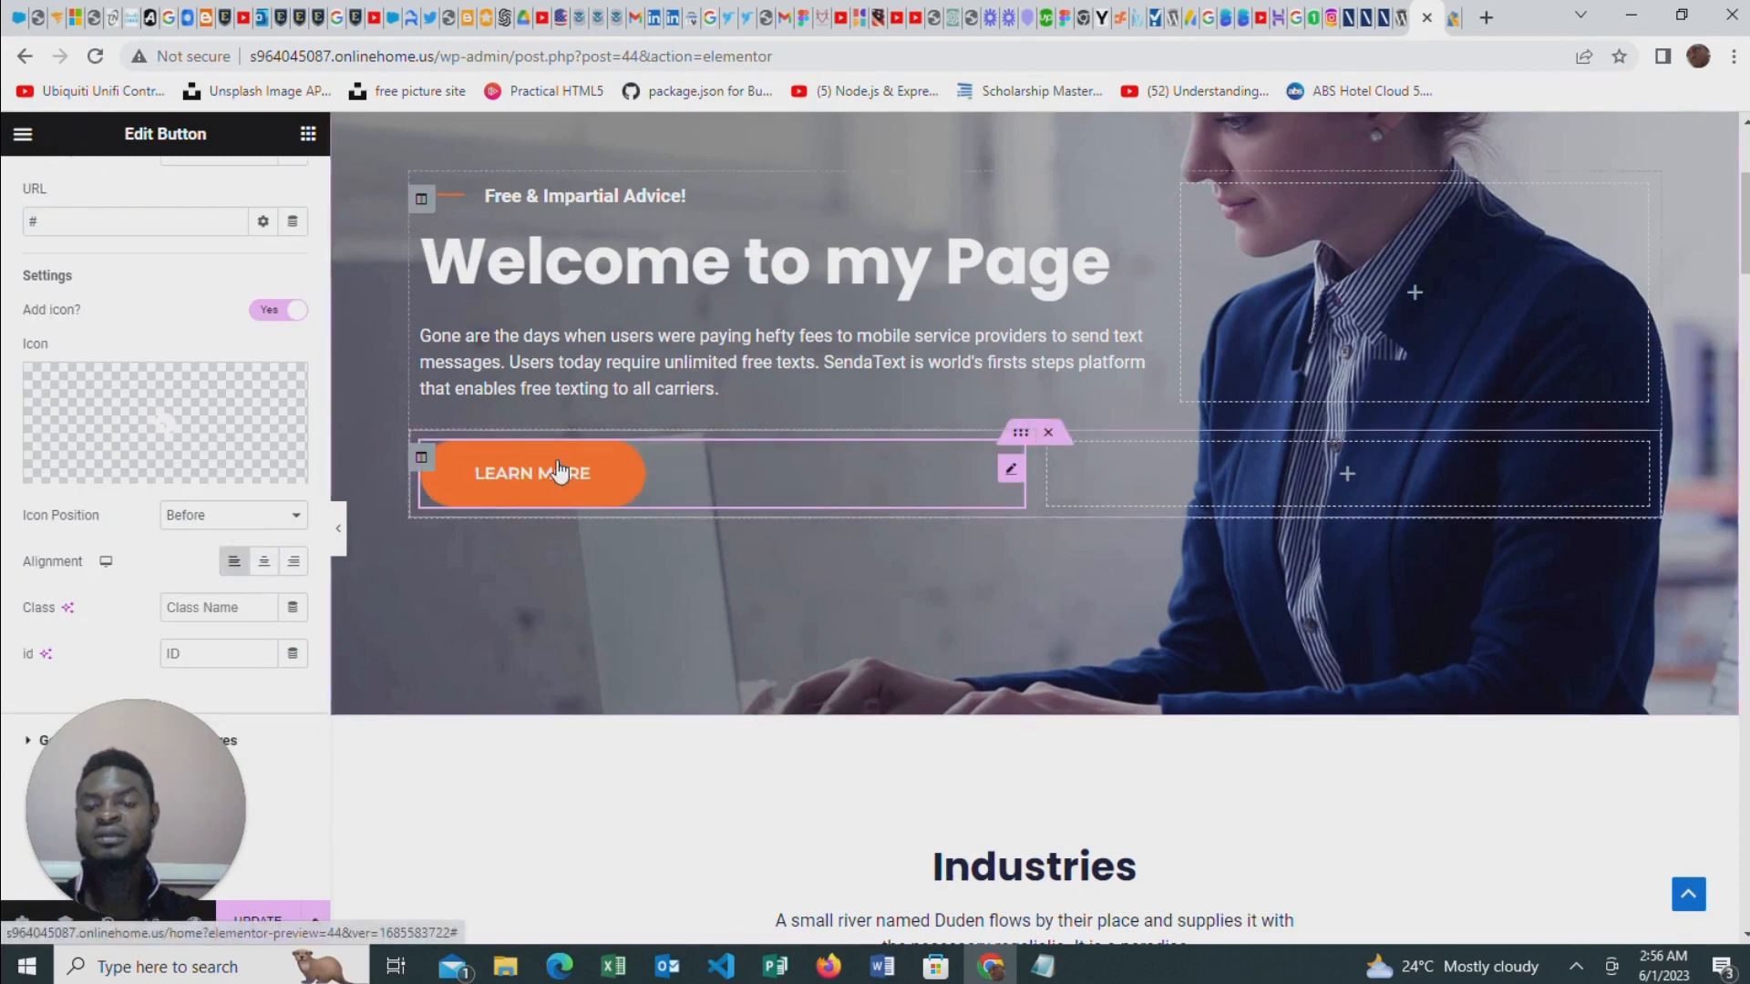
click(295, 562)
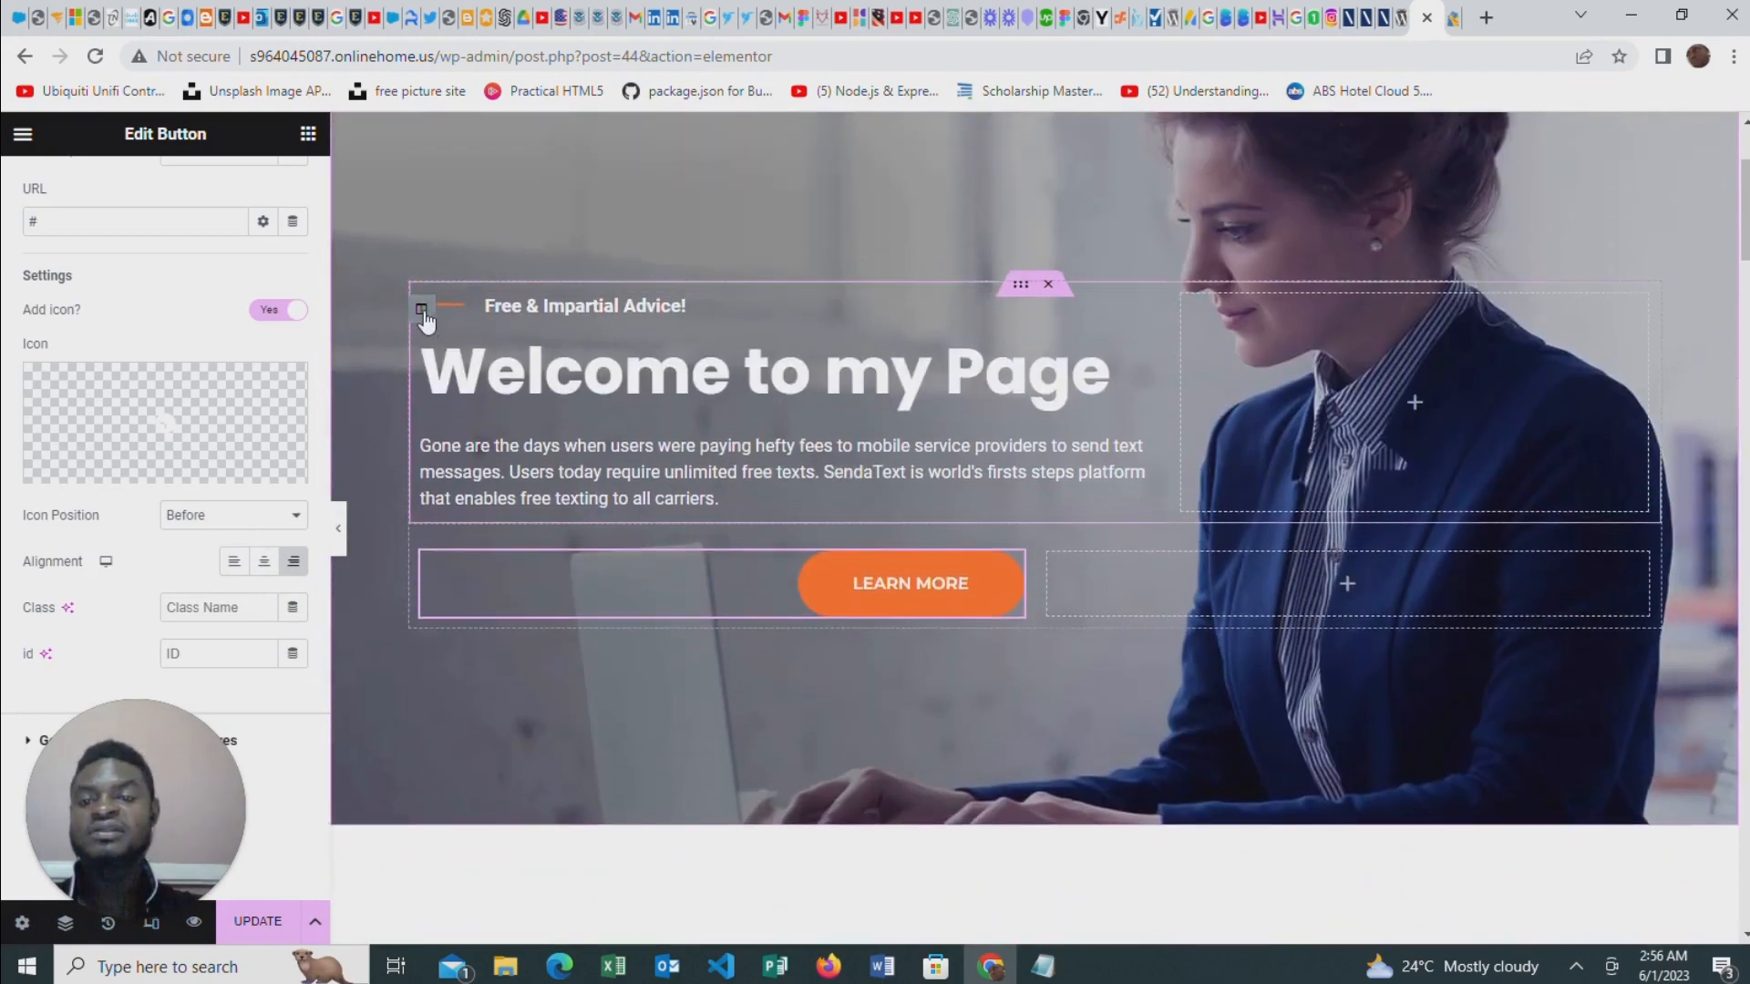
Give the column holding the hero heading a classic background in a muted reddish-gray color
click(422, 310)
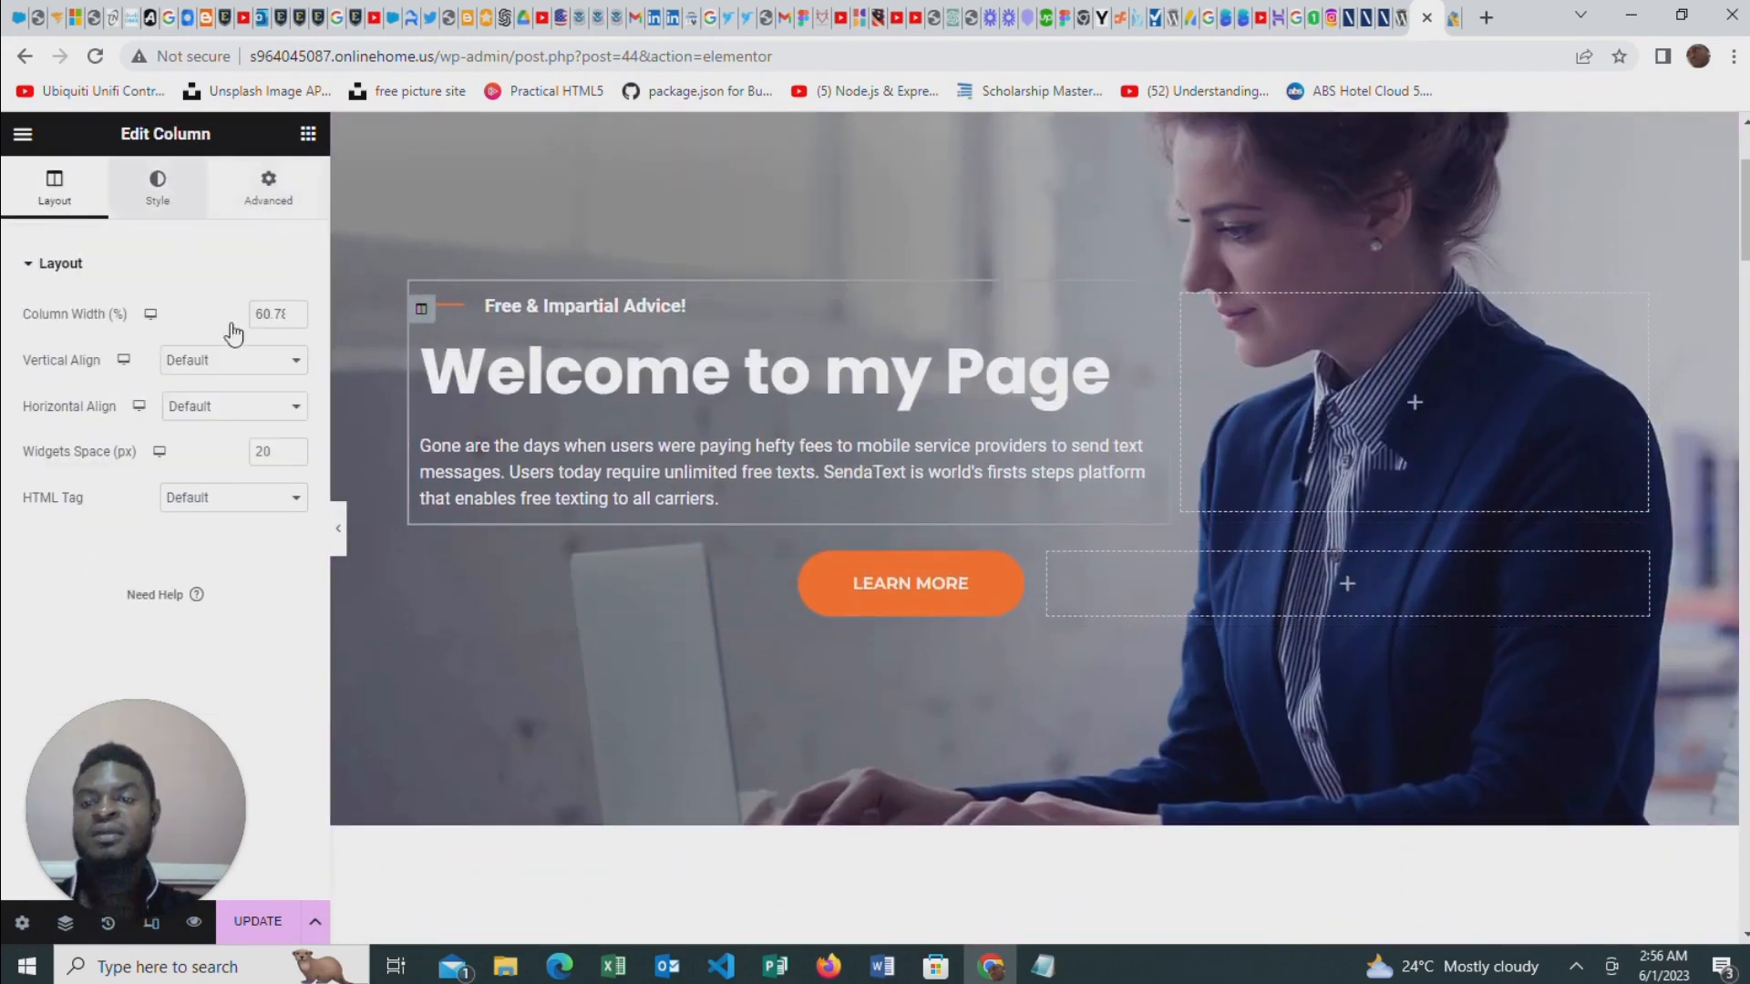
click(158, 187)
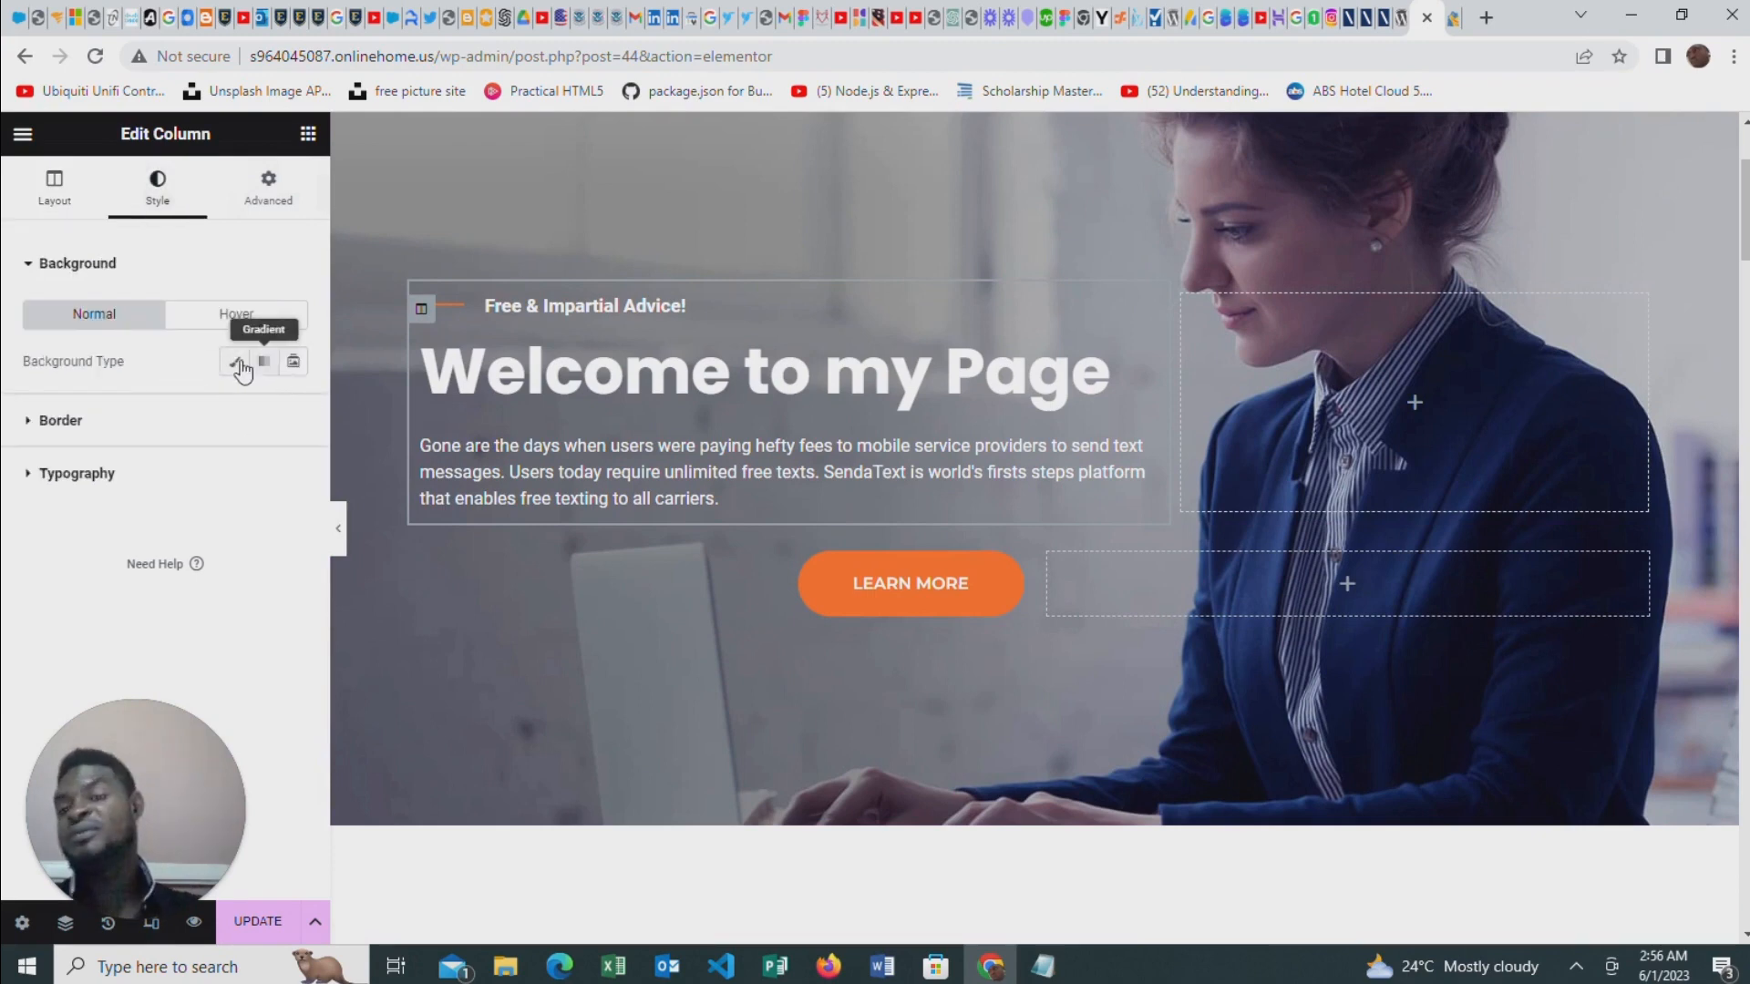
click(239, 362)
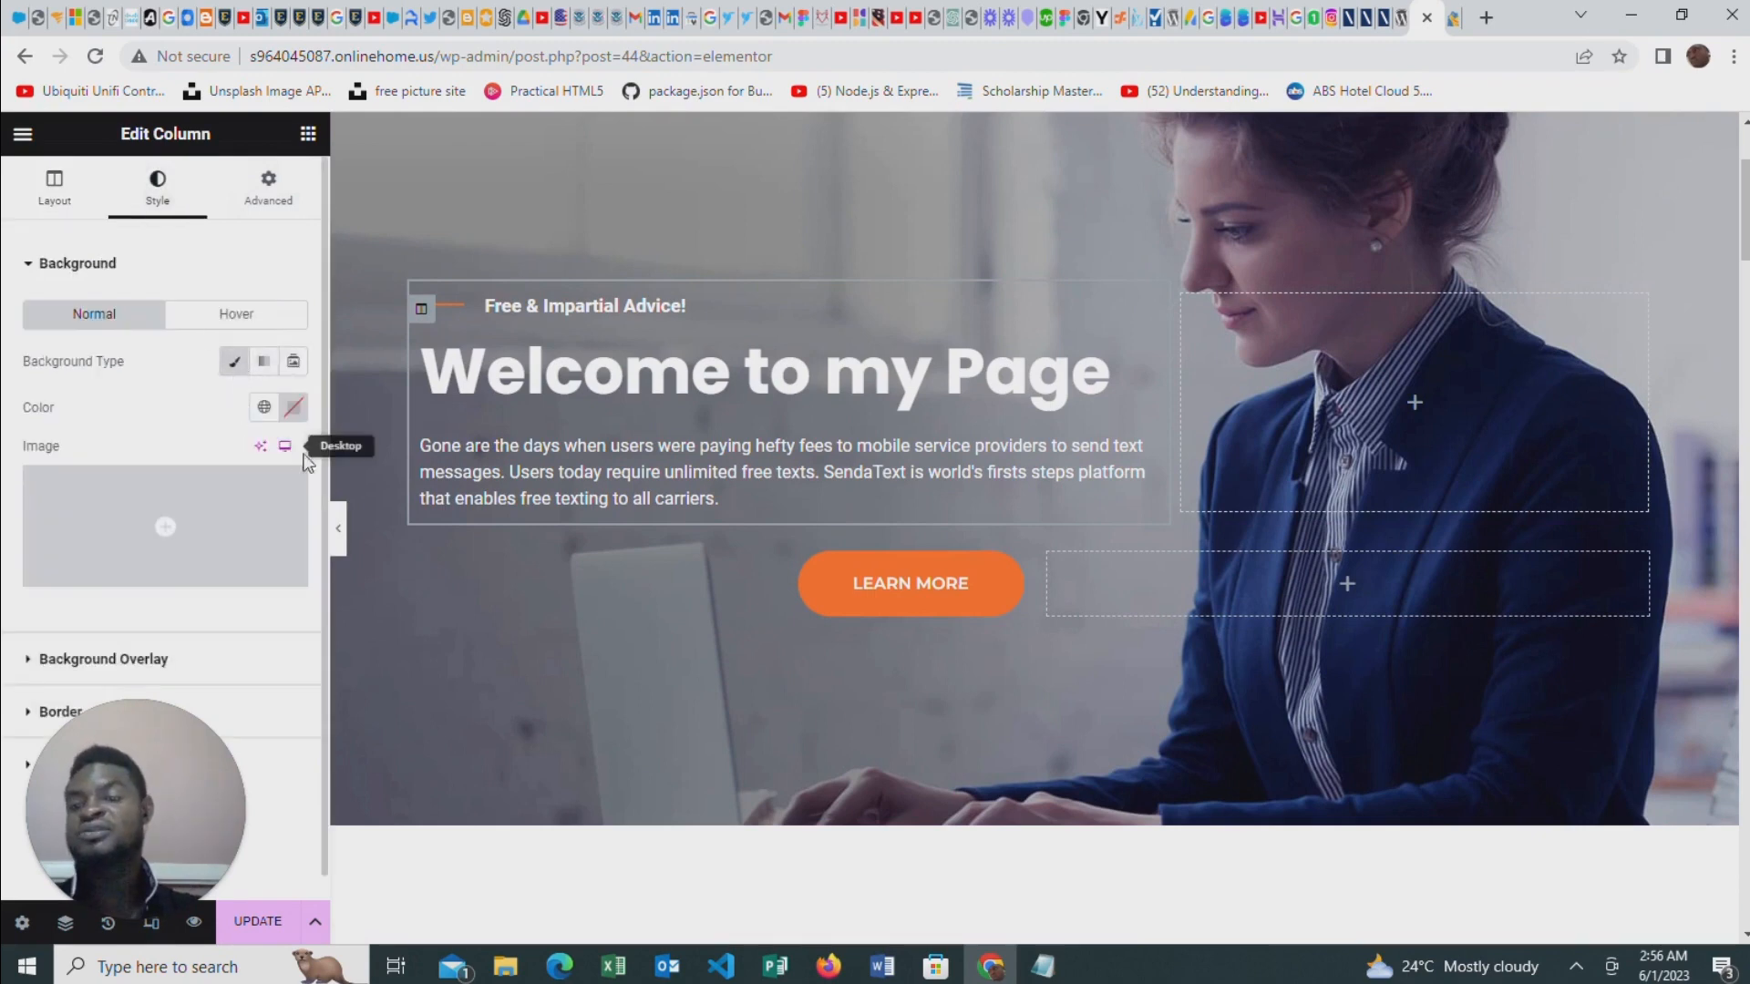
click(294, 407)
click(203, 558)
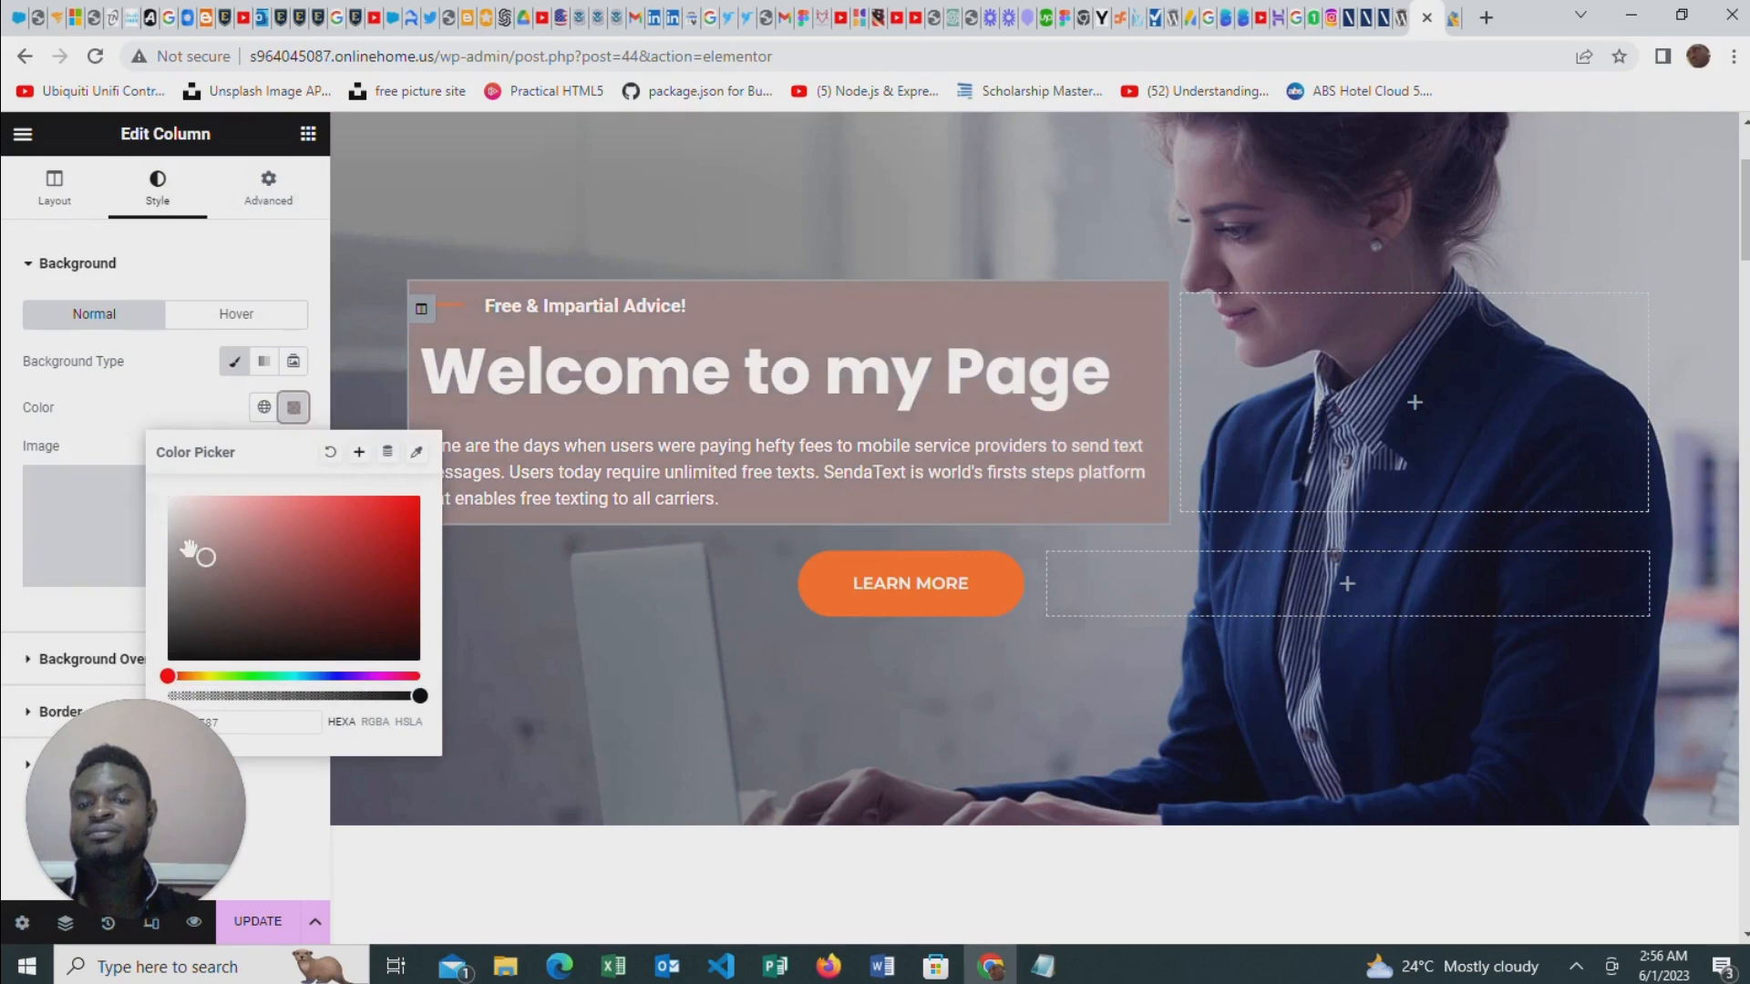
click(195, 570)
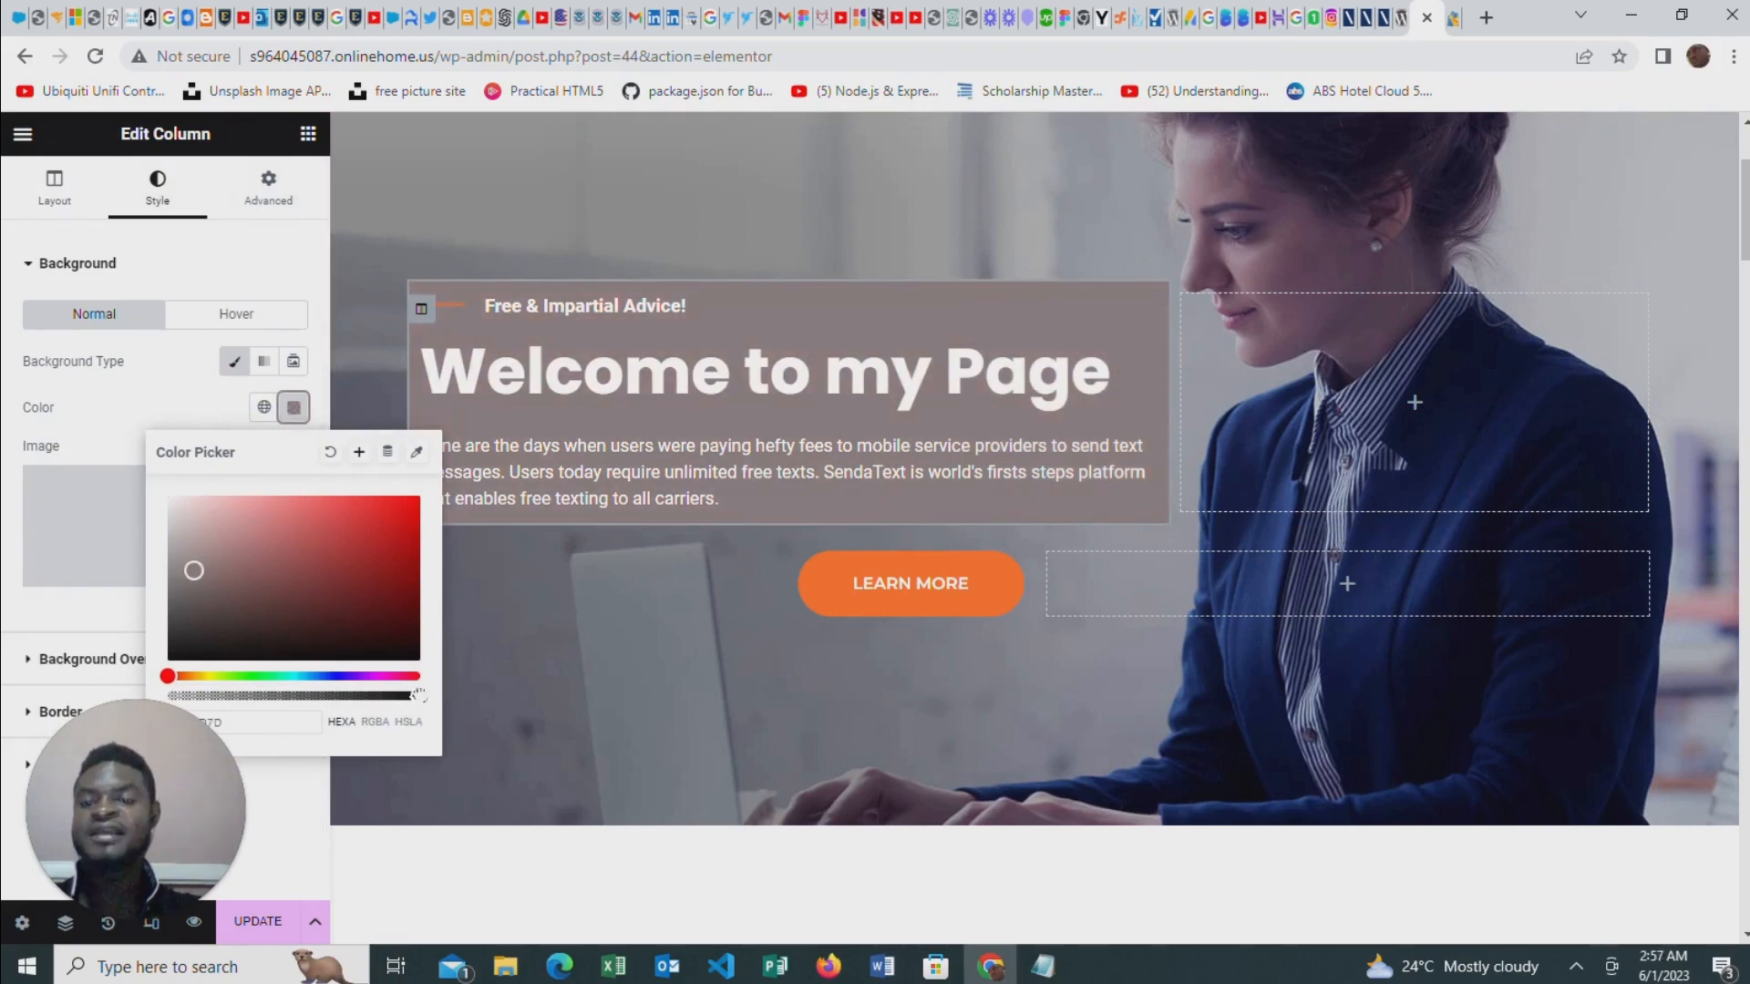
Reduce the opacity of the hero column's background color to slightly over half and close the color picker
drag(419, 695, 298, 697)
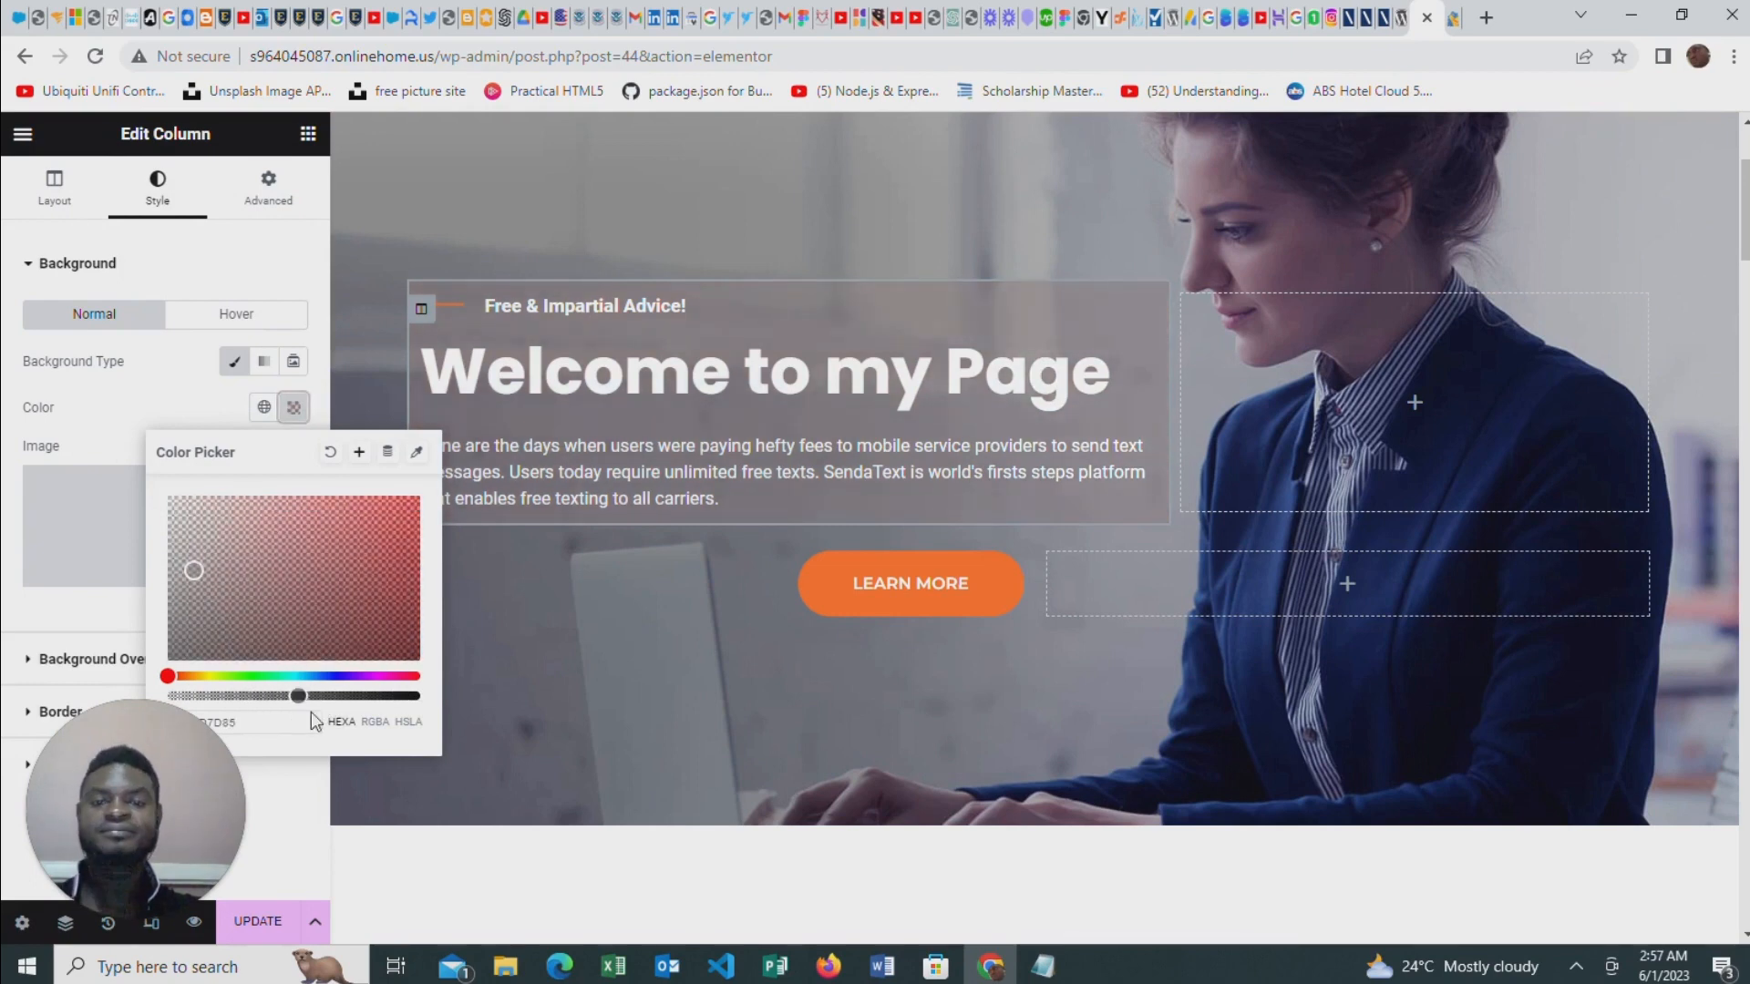
scroll(857, 628, down, 1)
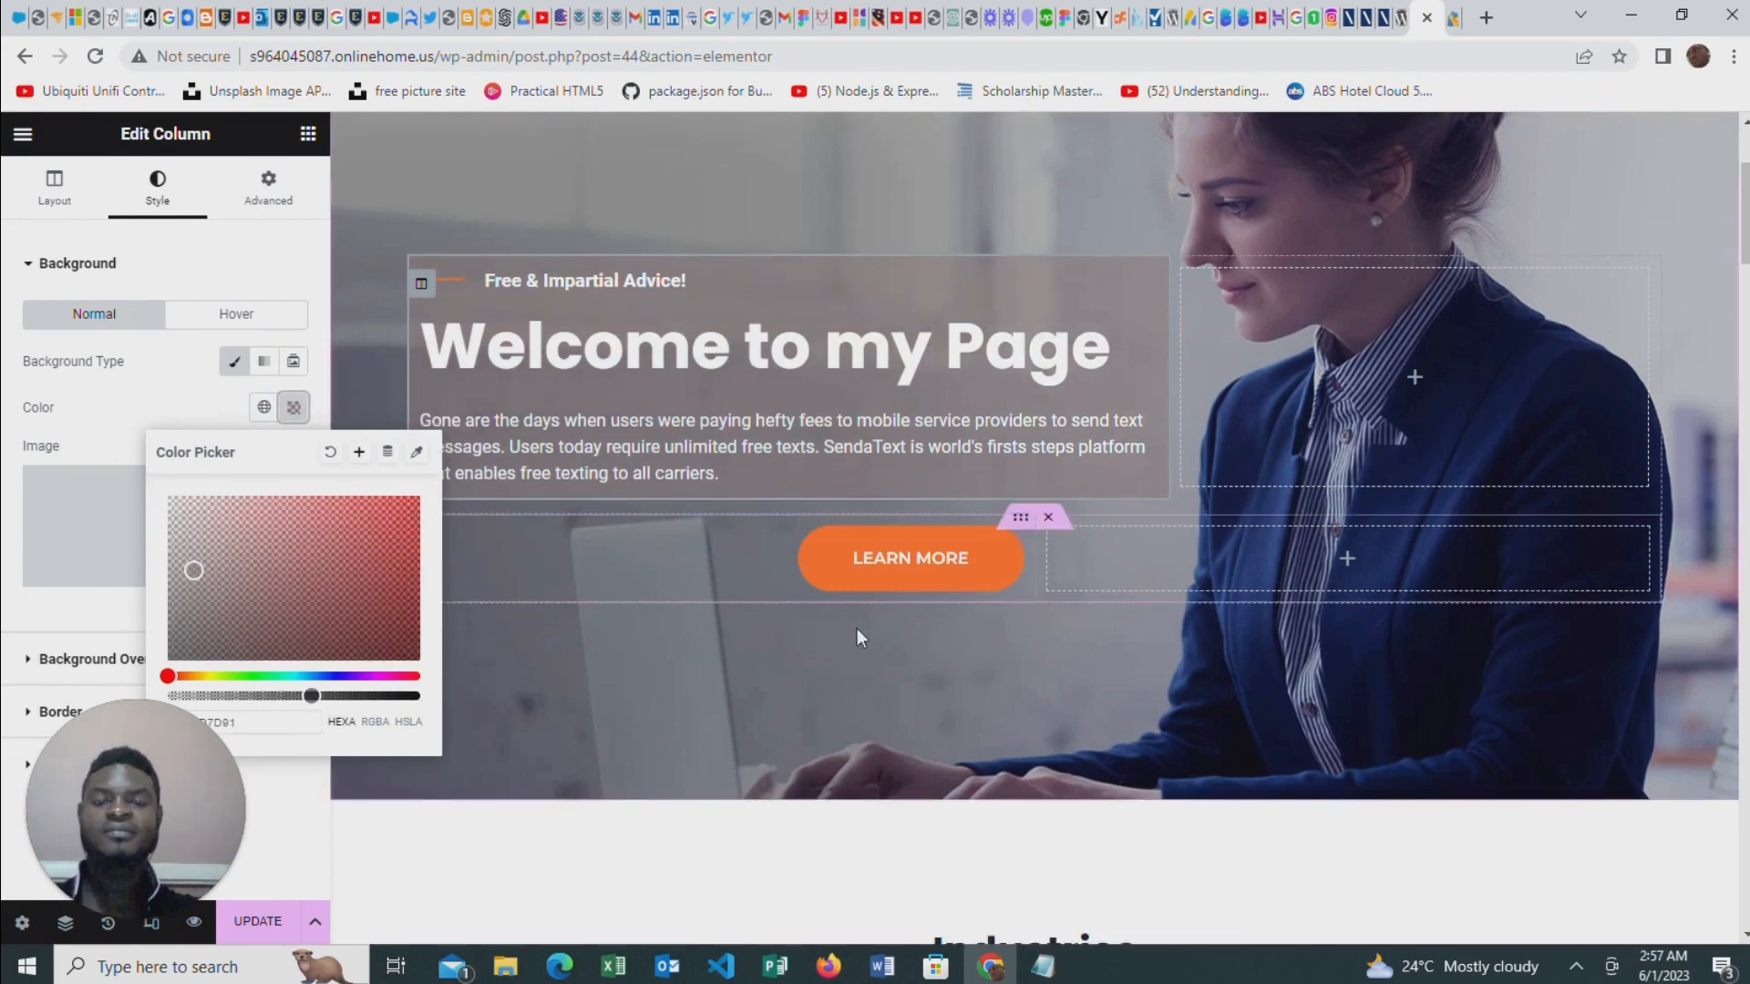
scroll(856, 627, up, 2)
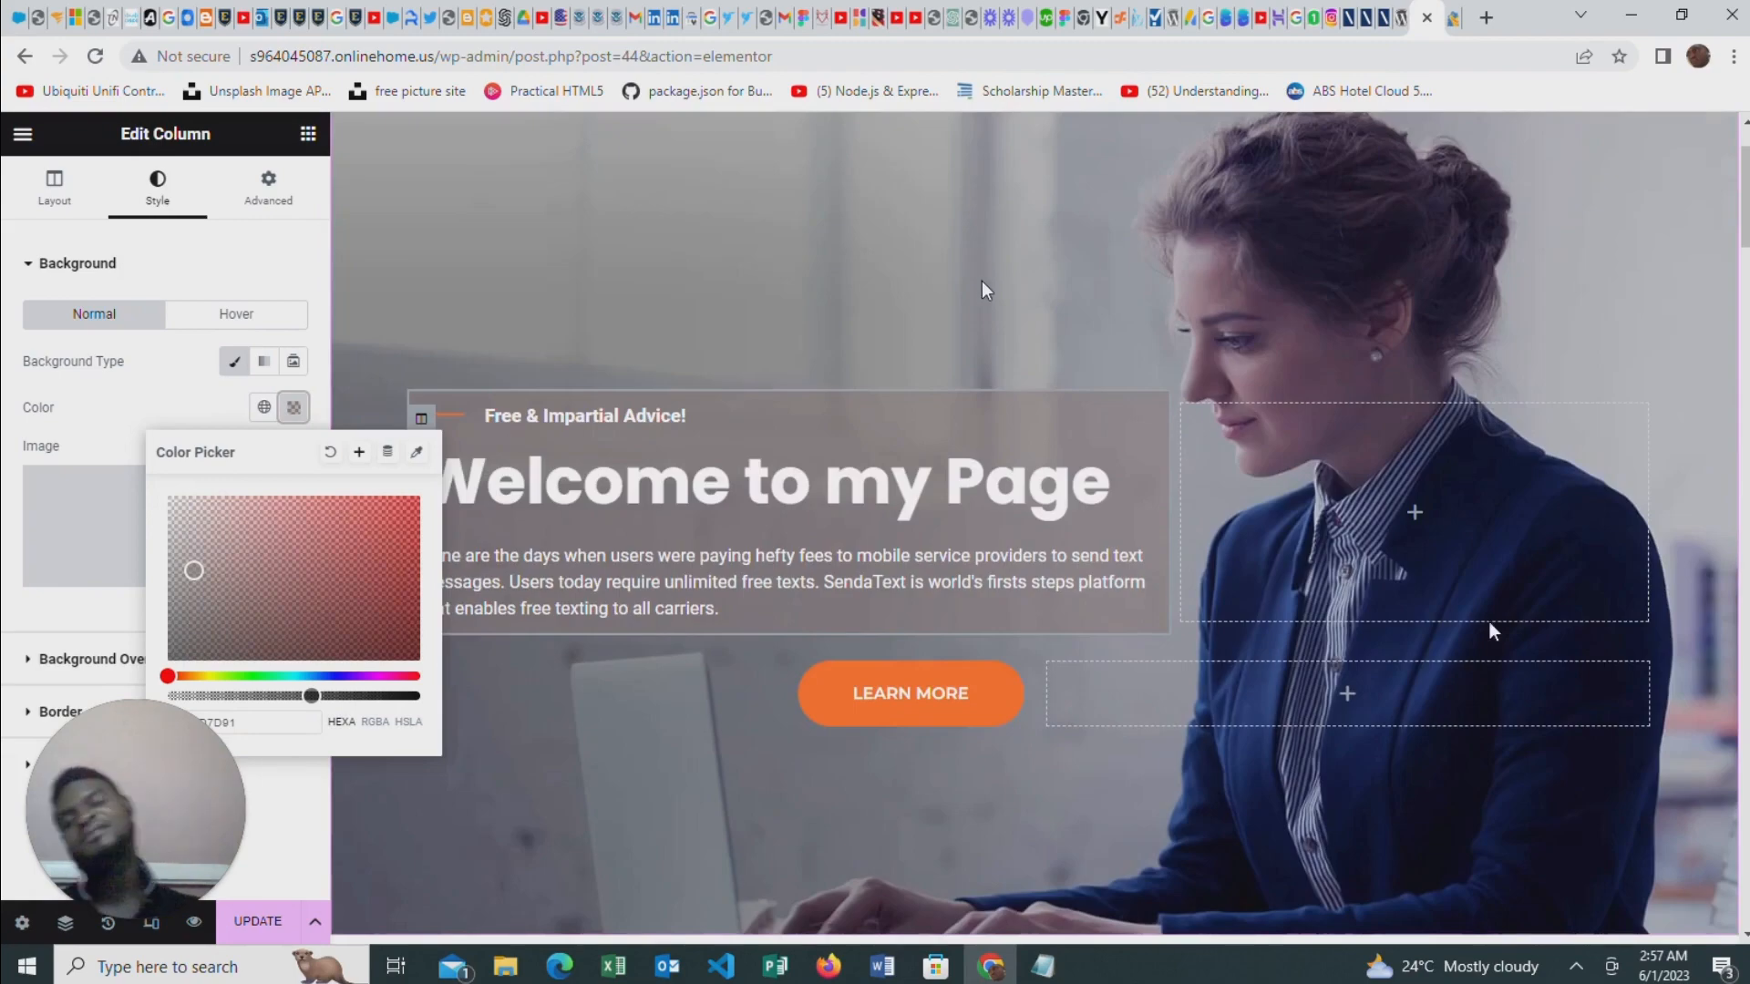
scroll(846, 306, down, 1)
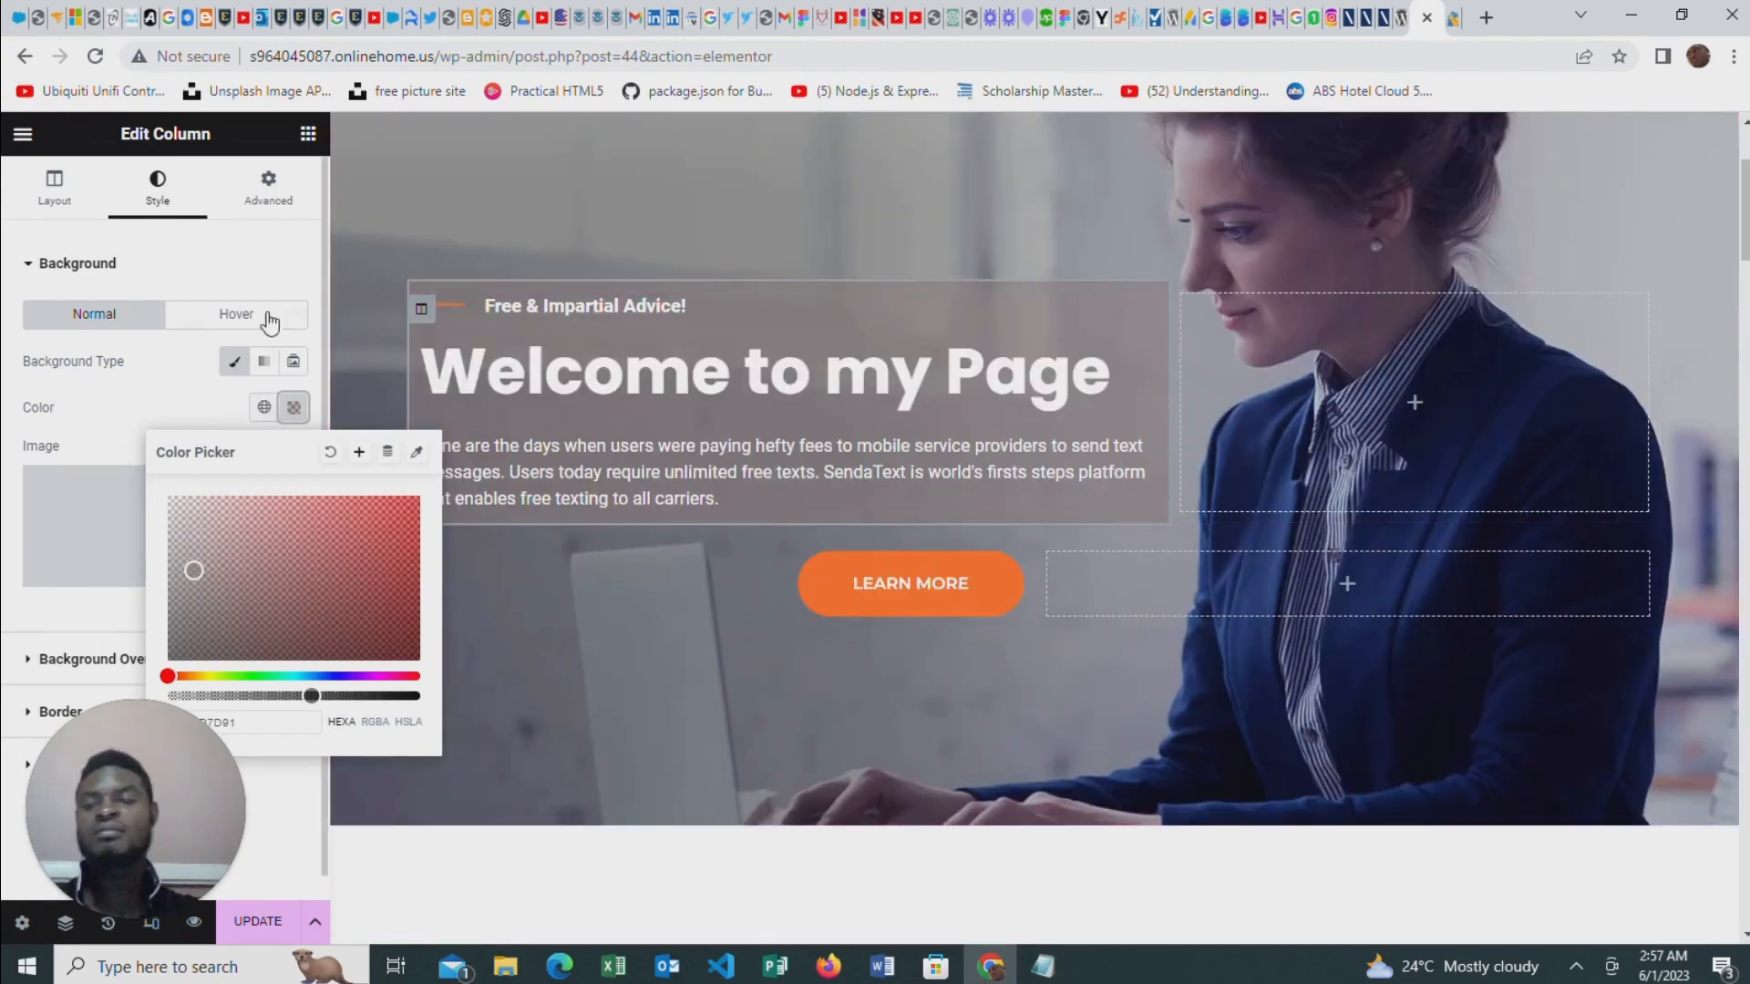
click(379, 265)
Change the "Industries" section's heading title to "Services"
scroll(988, 472, down, 6)
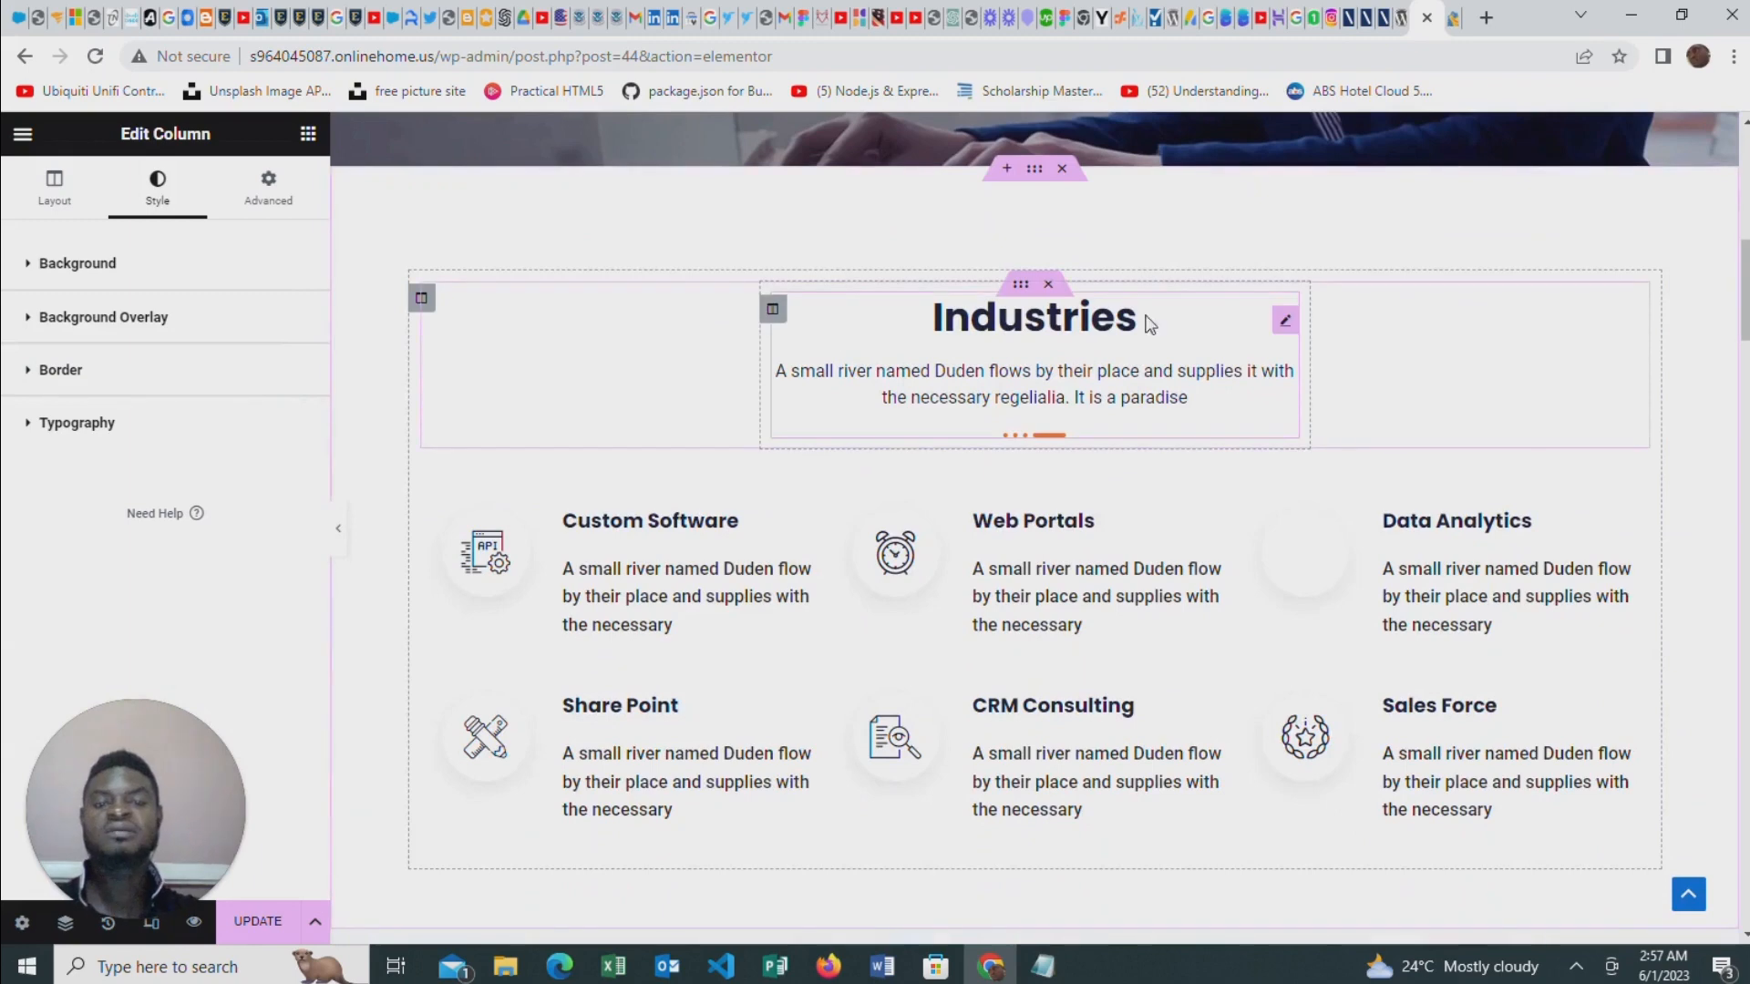
click(1287, 320)
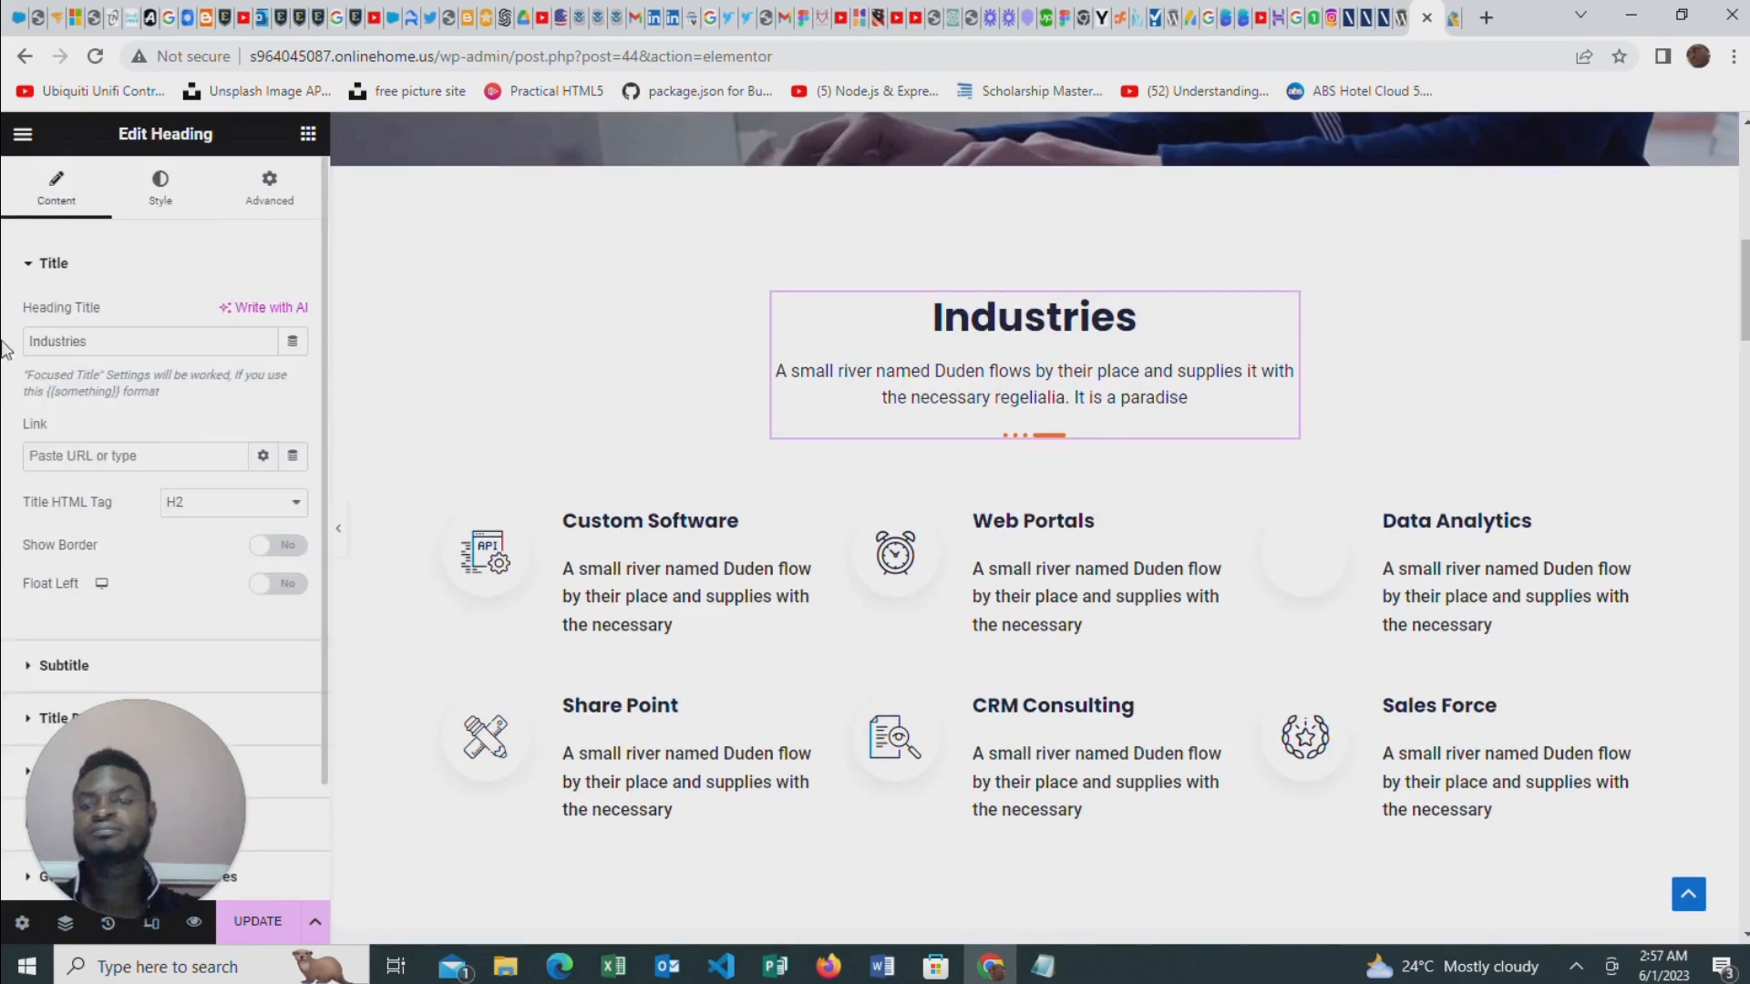
drag(87, 341, 7, 346)
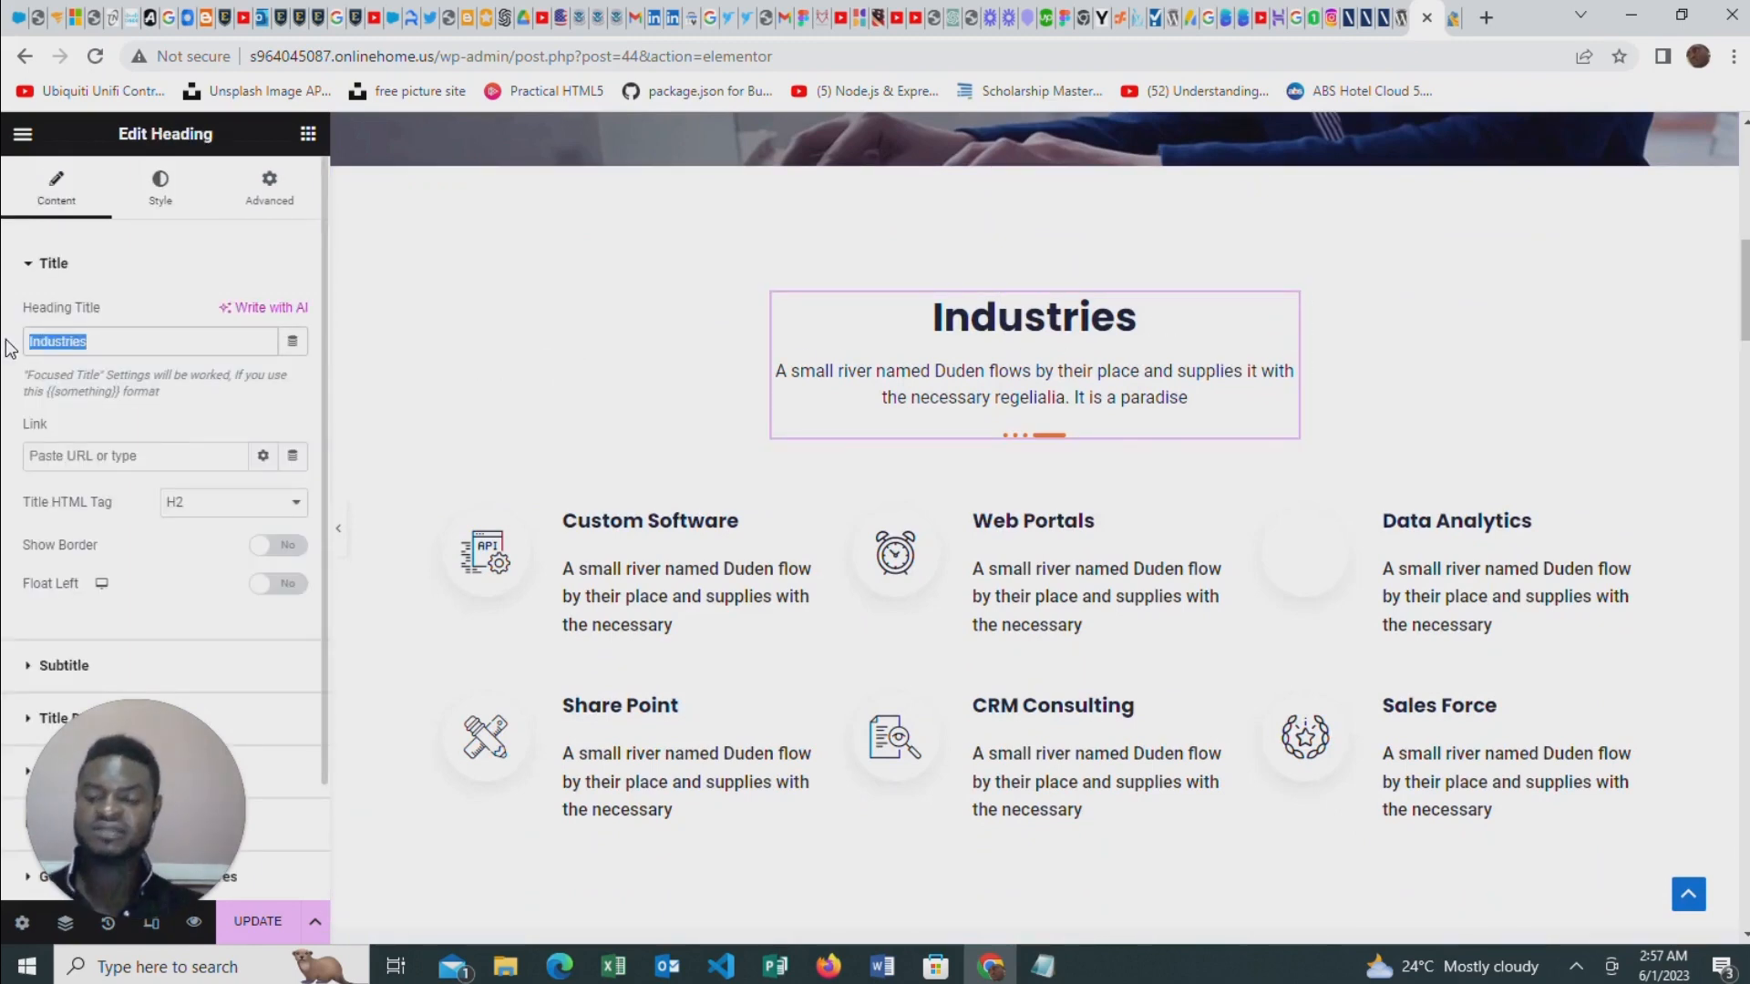
text(Services)
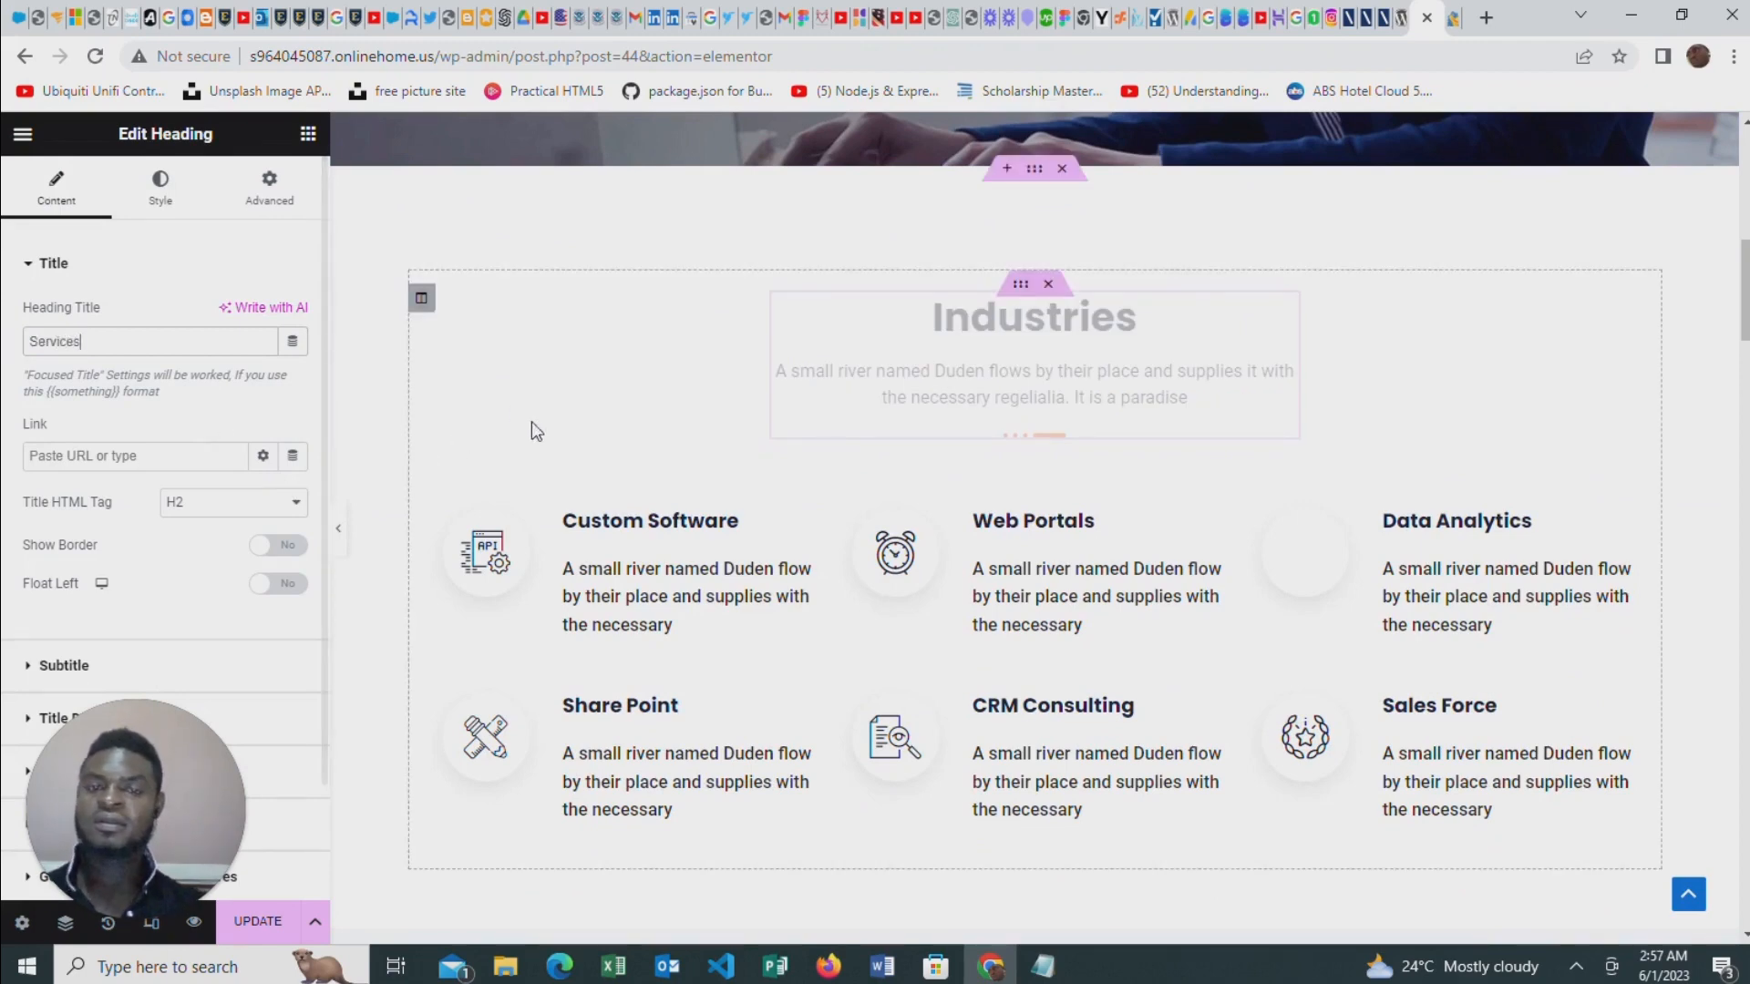
Set the Services heading's title color to pure red (#FF0000) and close the title style settings
click(162, 190)
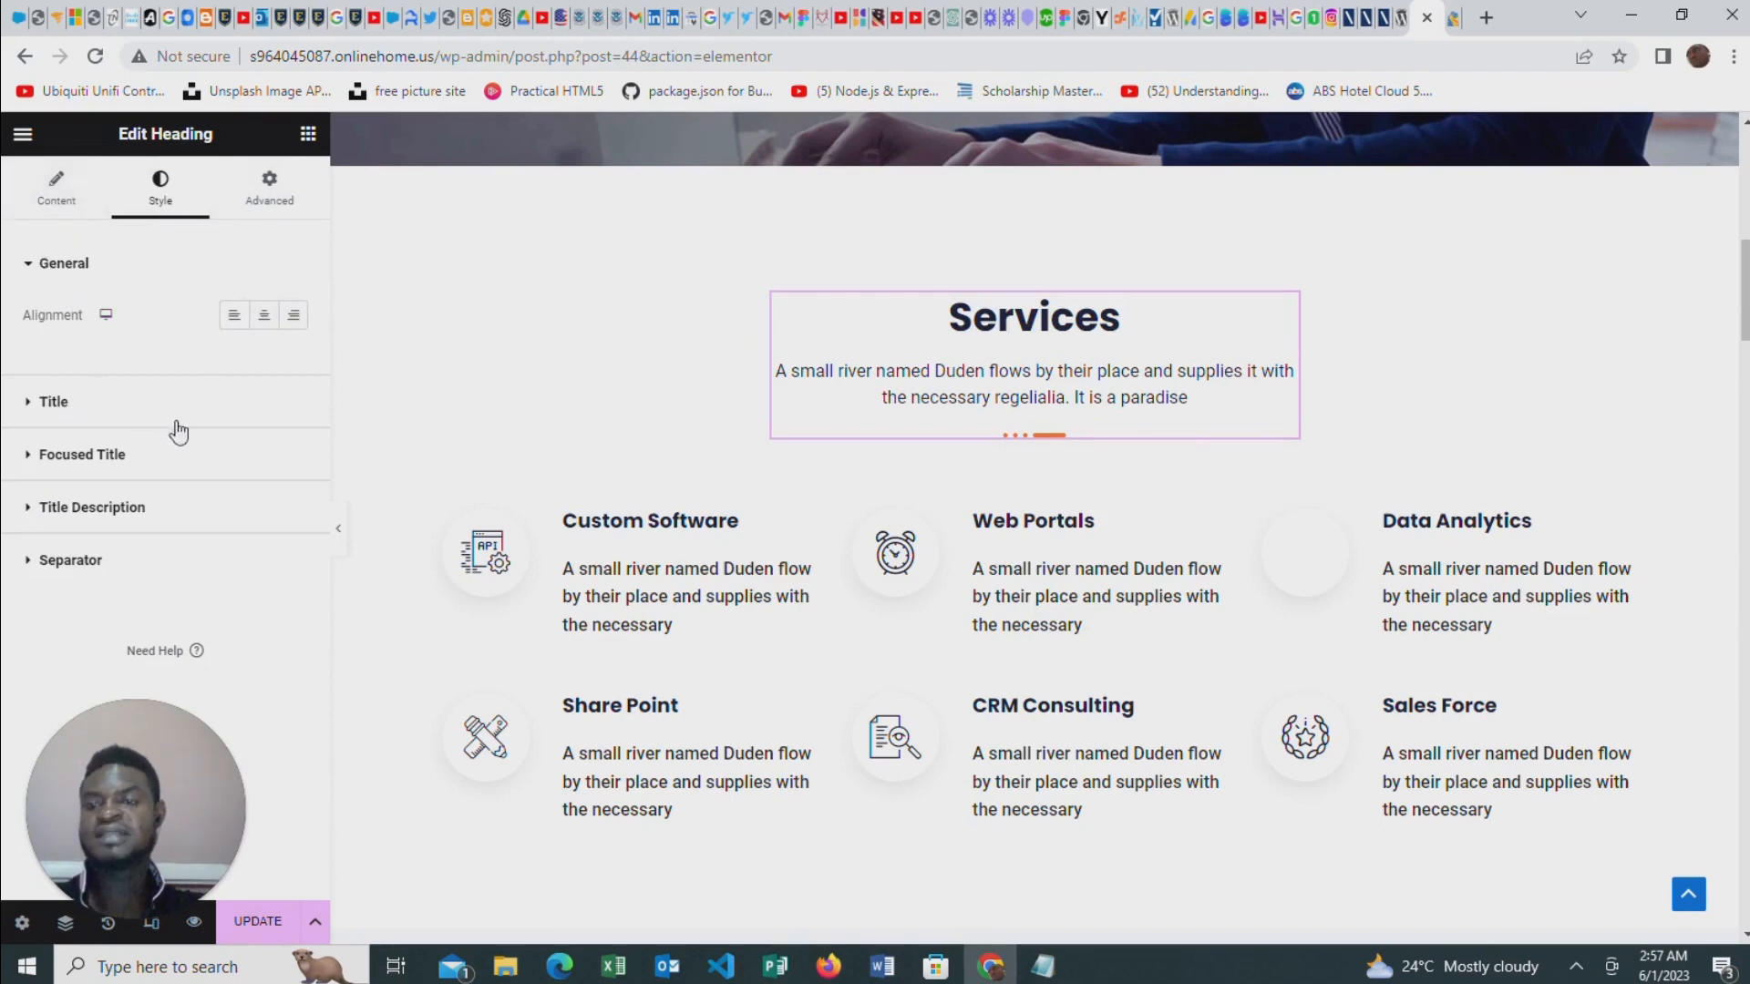
click(112, 421)
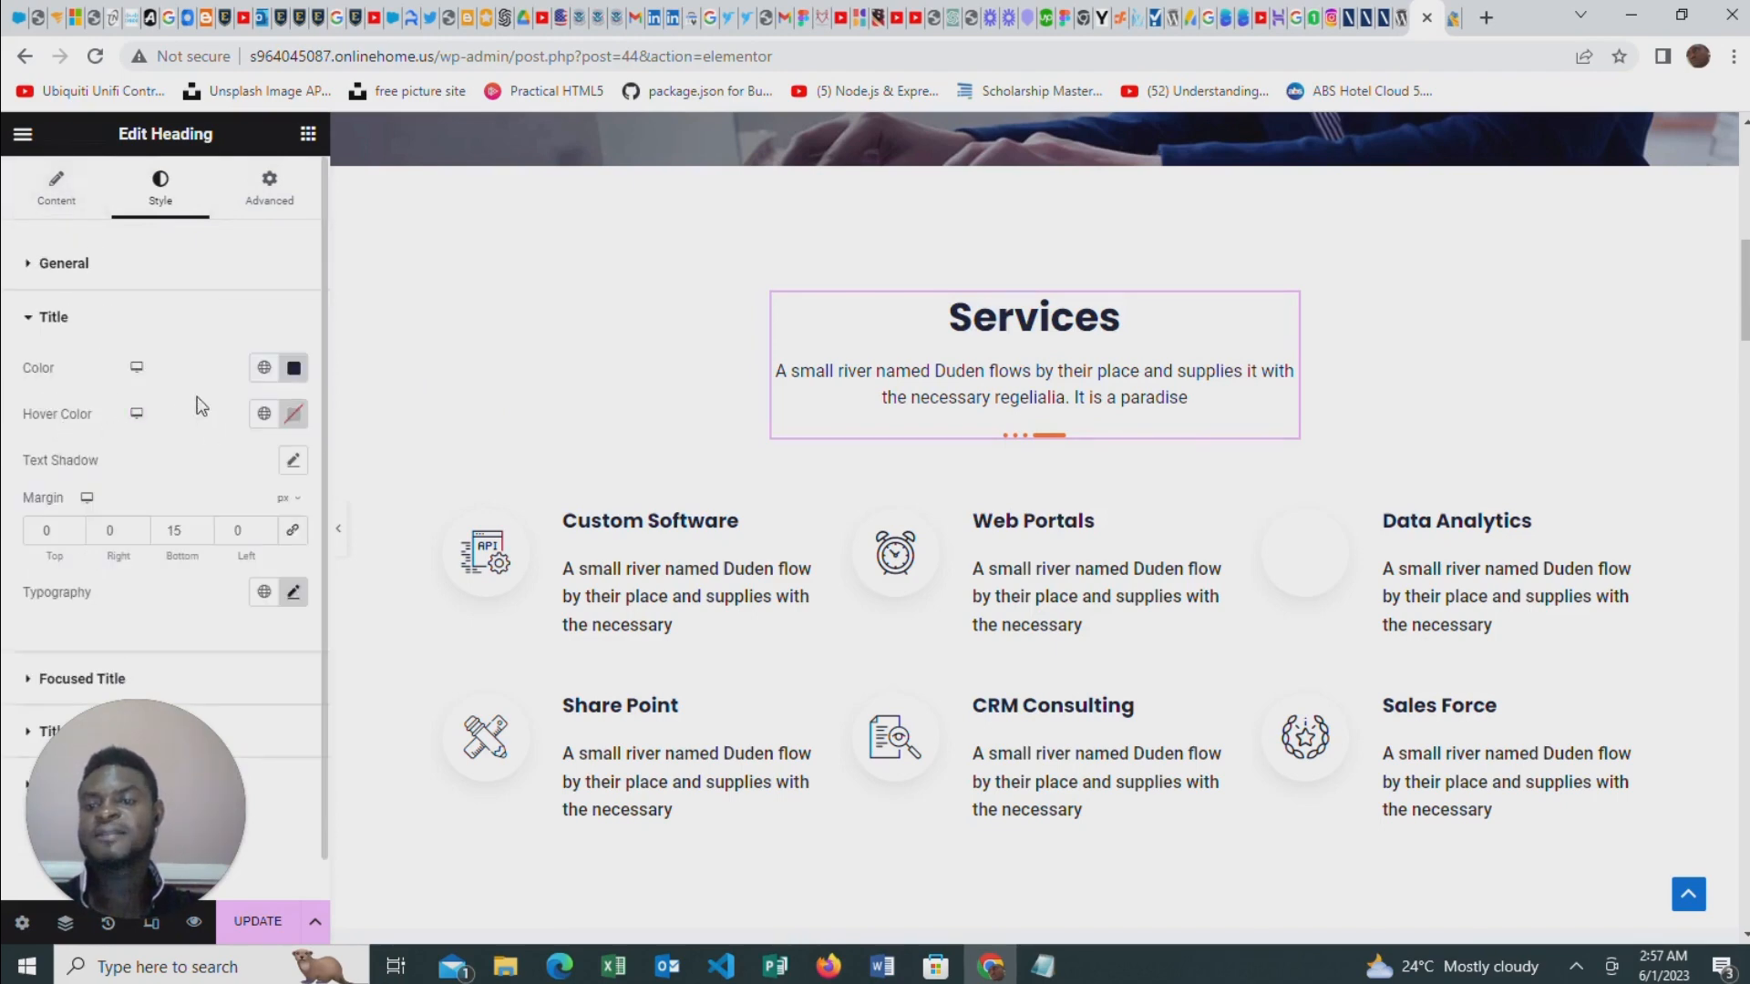
click(294, 368)
drag(376, 486, 421, 511)
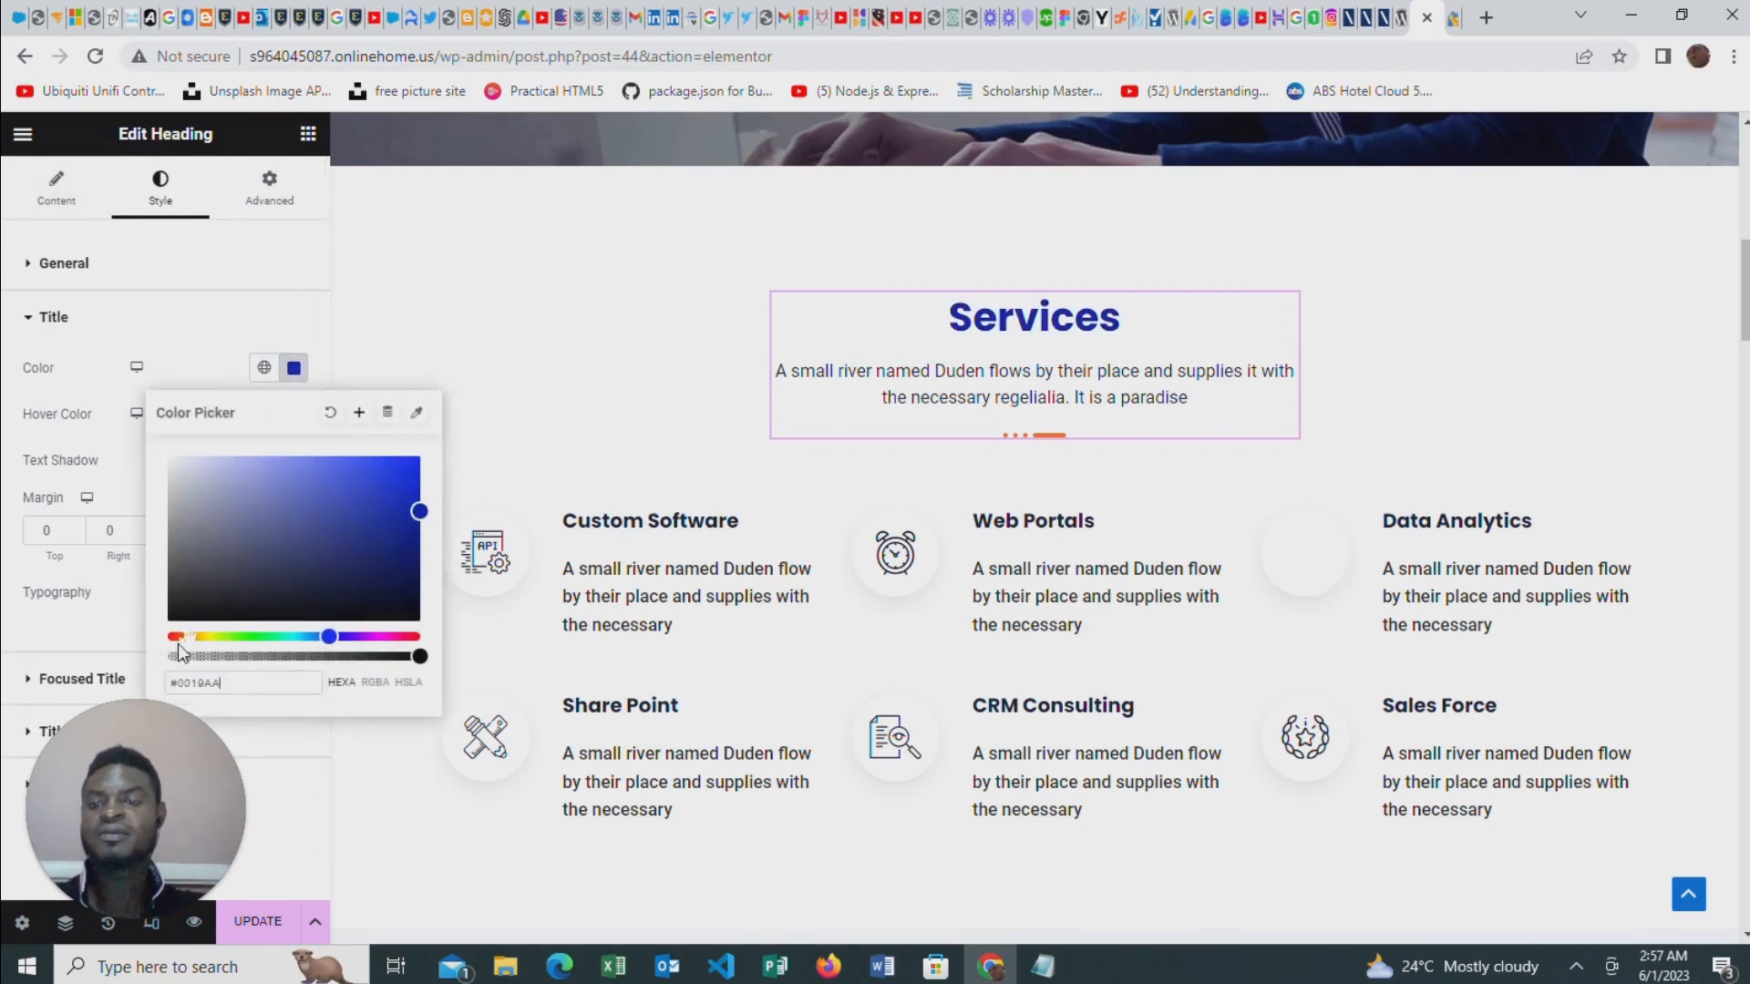
click(180, 636)
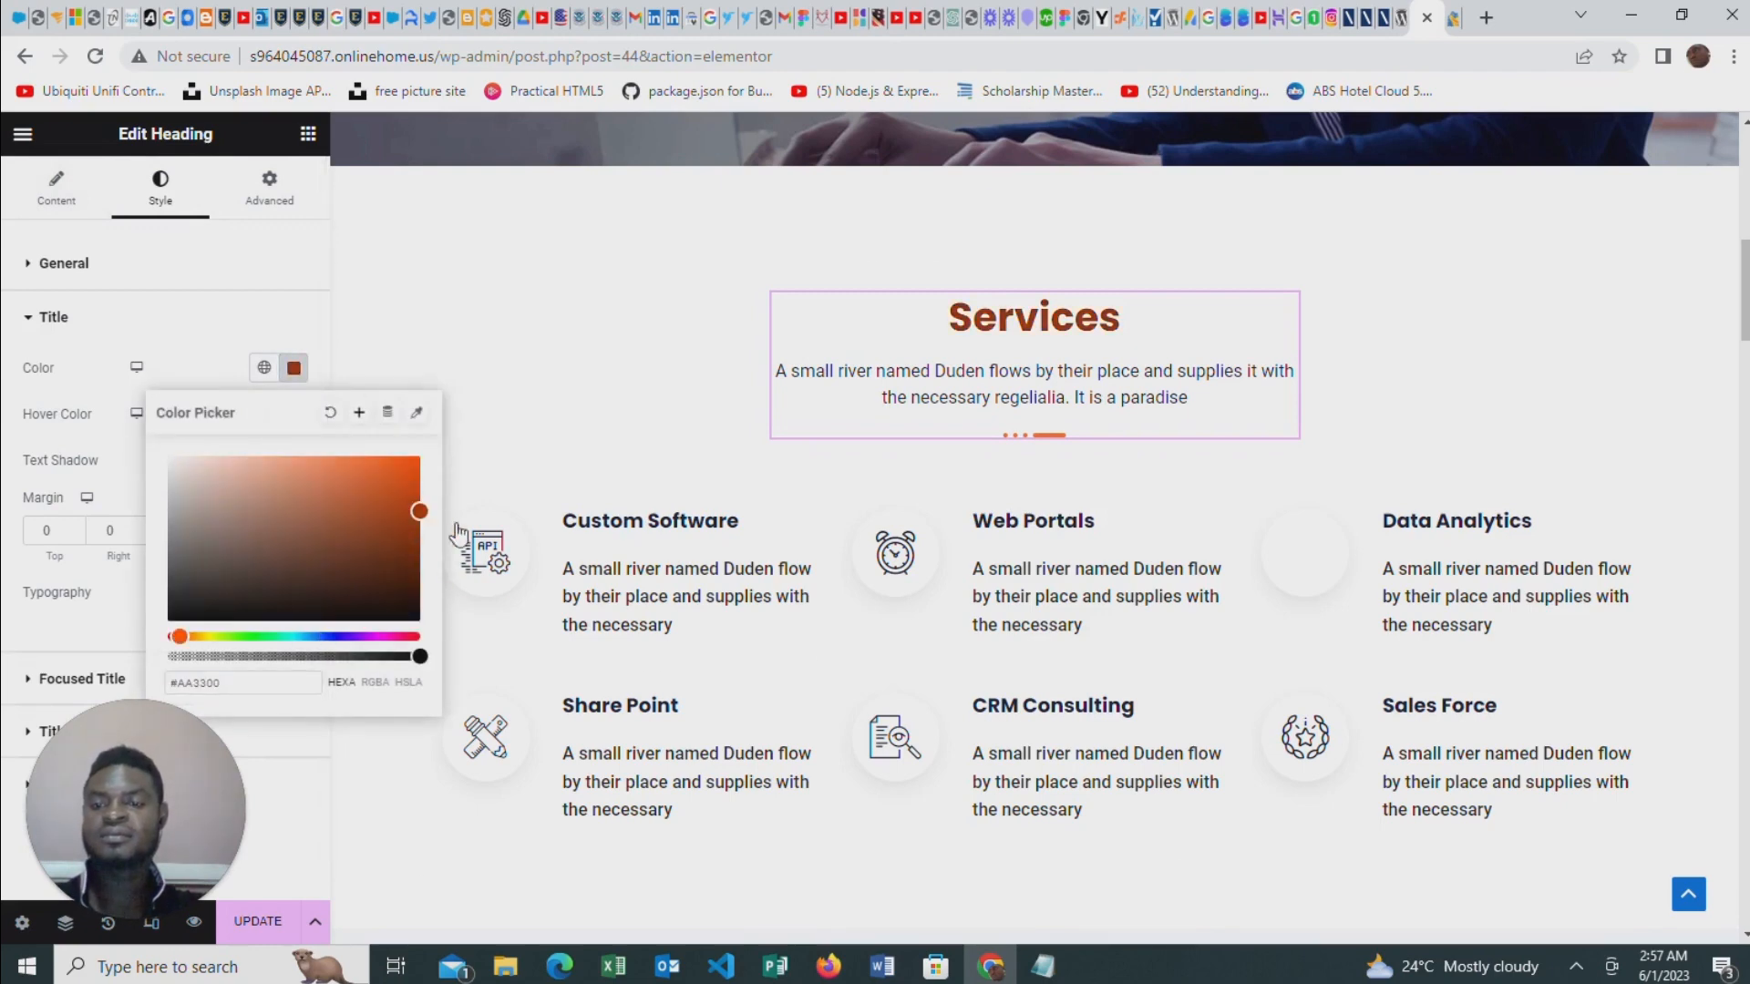
drag(180, 636, 168, 636)
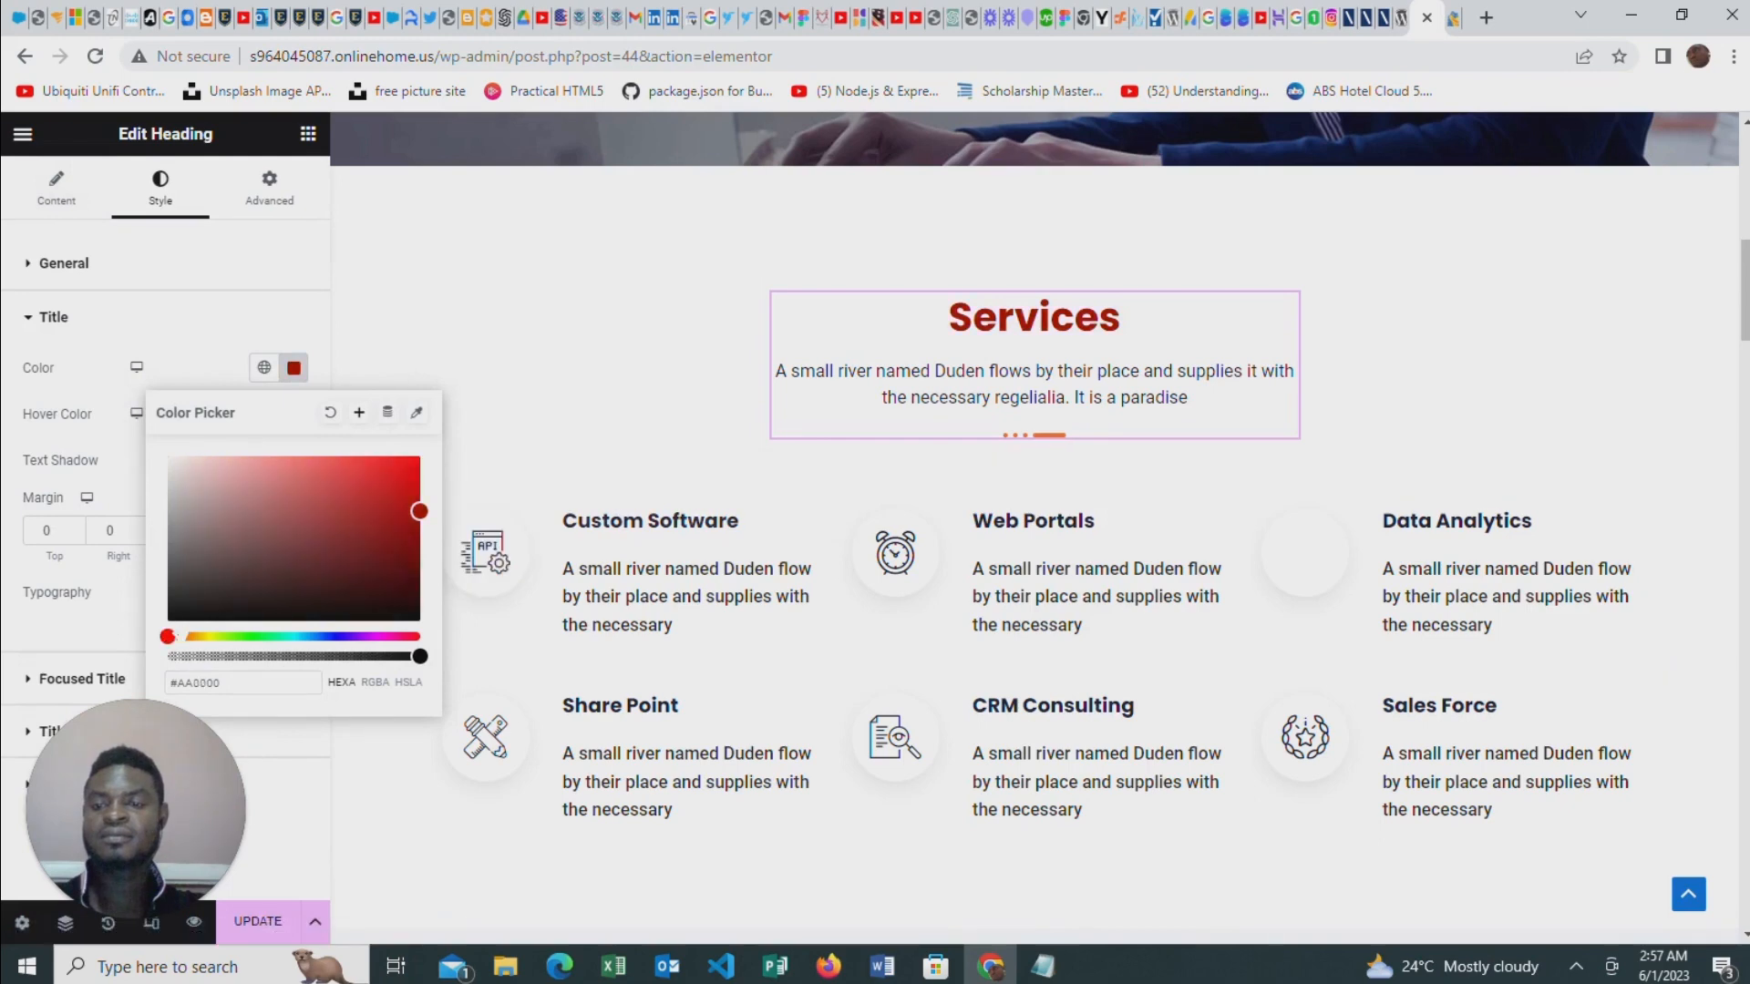
click(410, 475)
drag(428, 452, 428, 451)
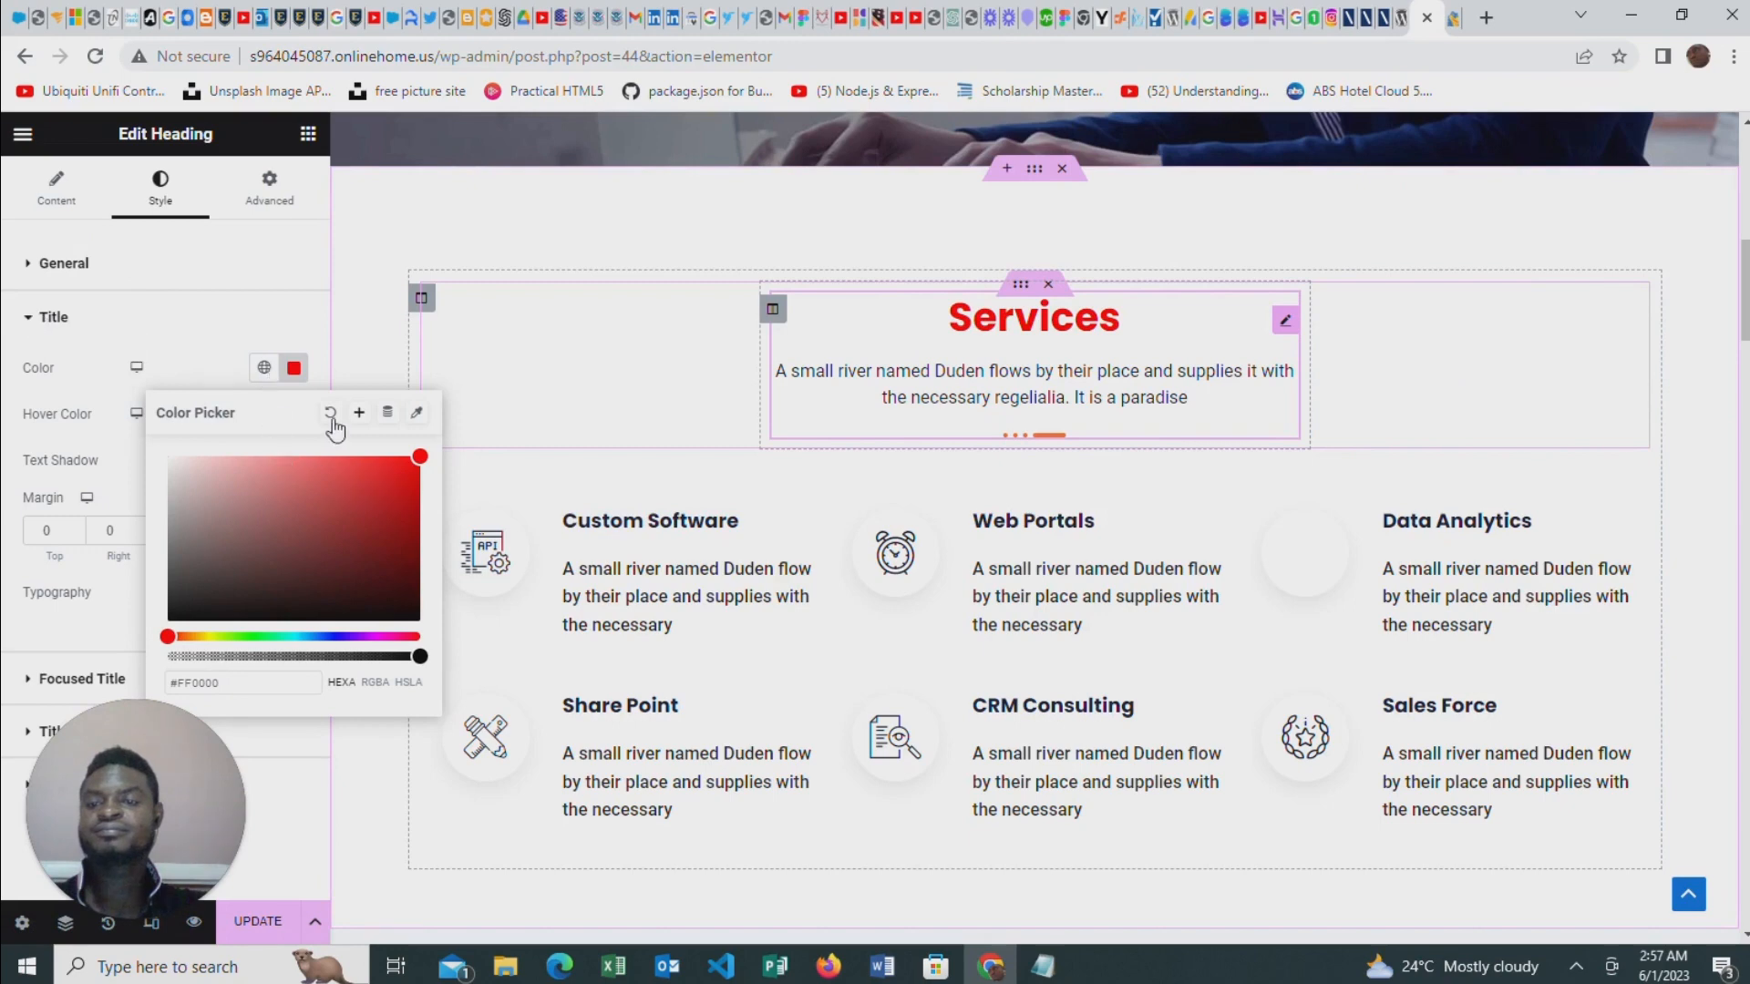
click(206, 354)
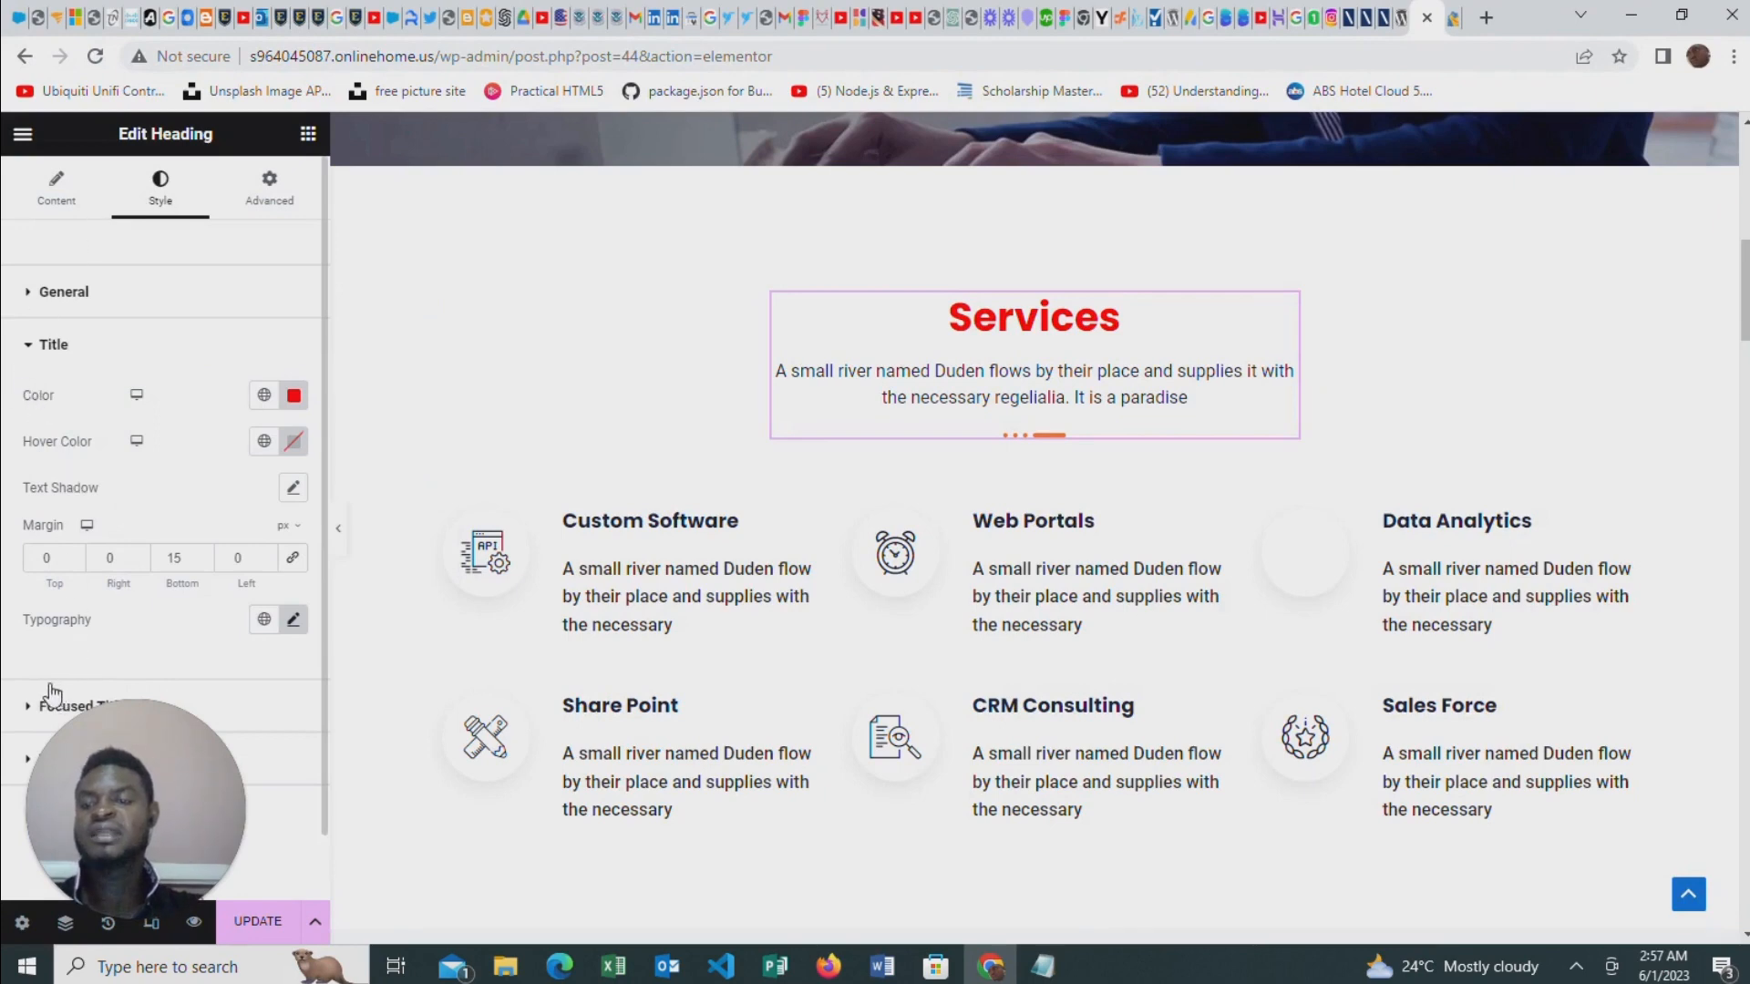
click(157, 339)
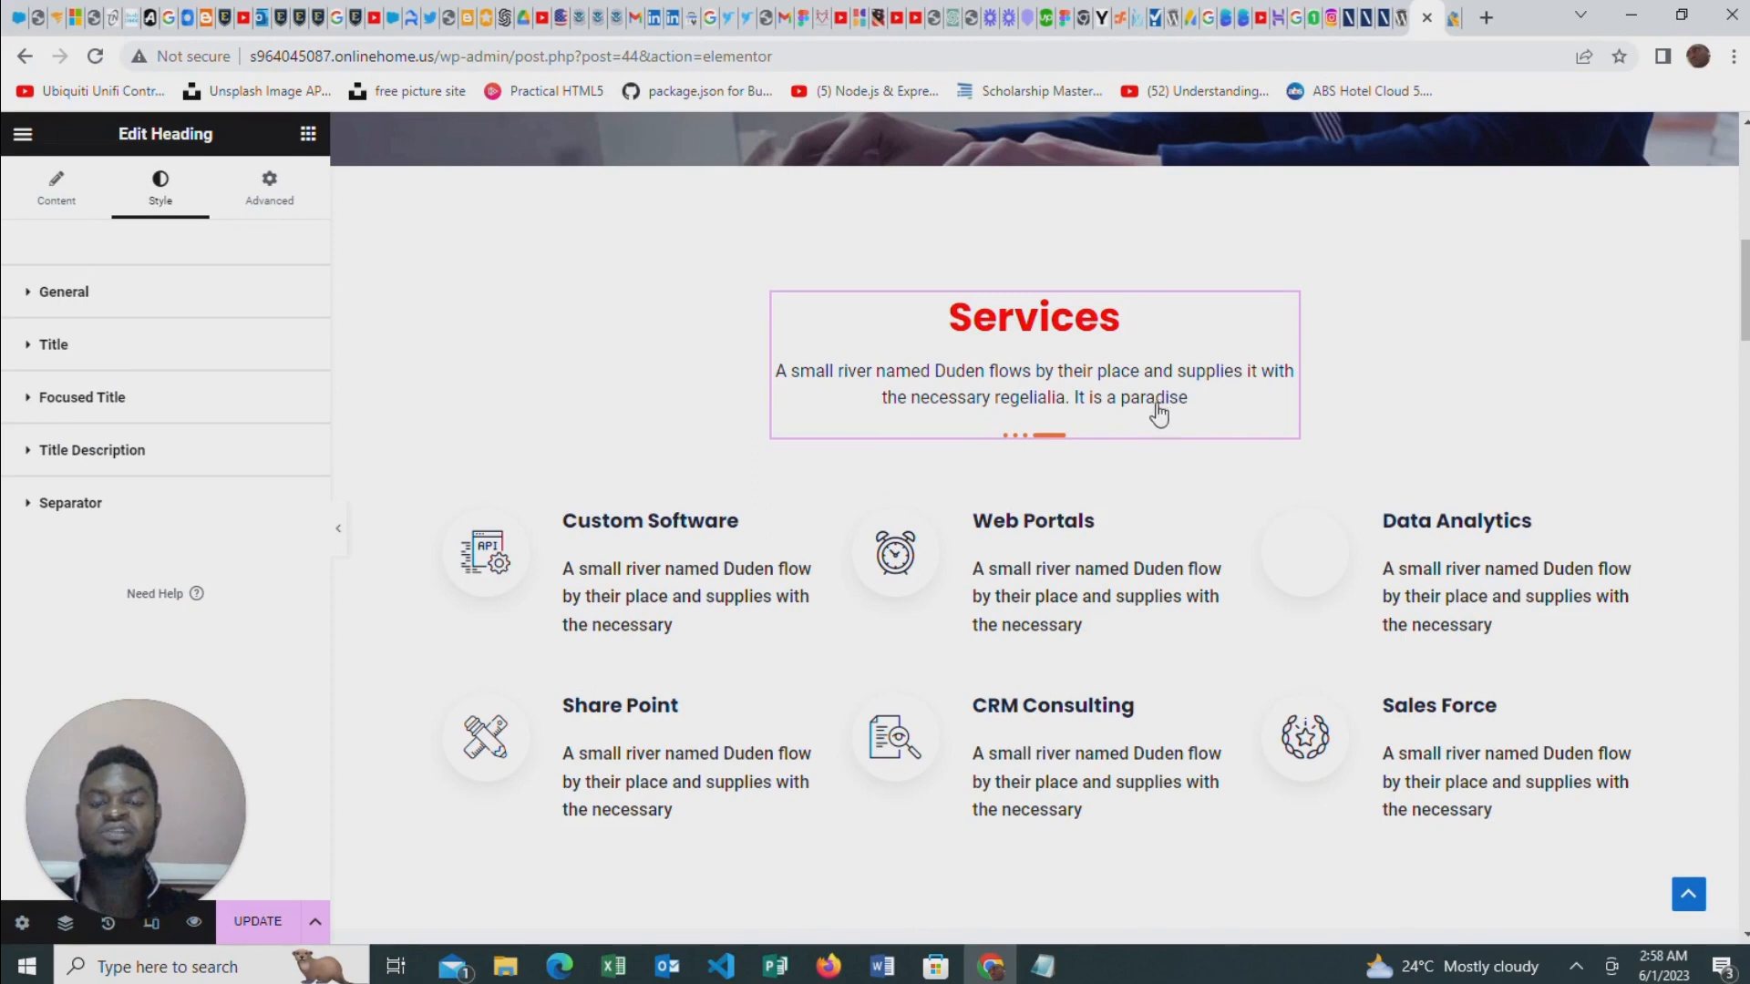
Change the title description color under the Services heading to a muted gray
click(52, 456)
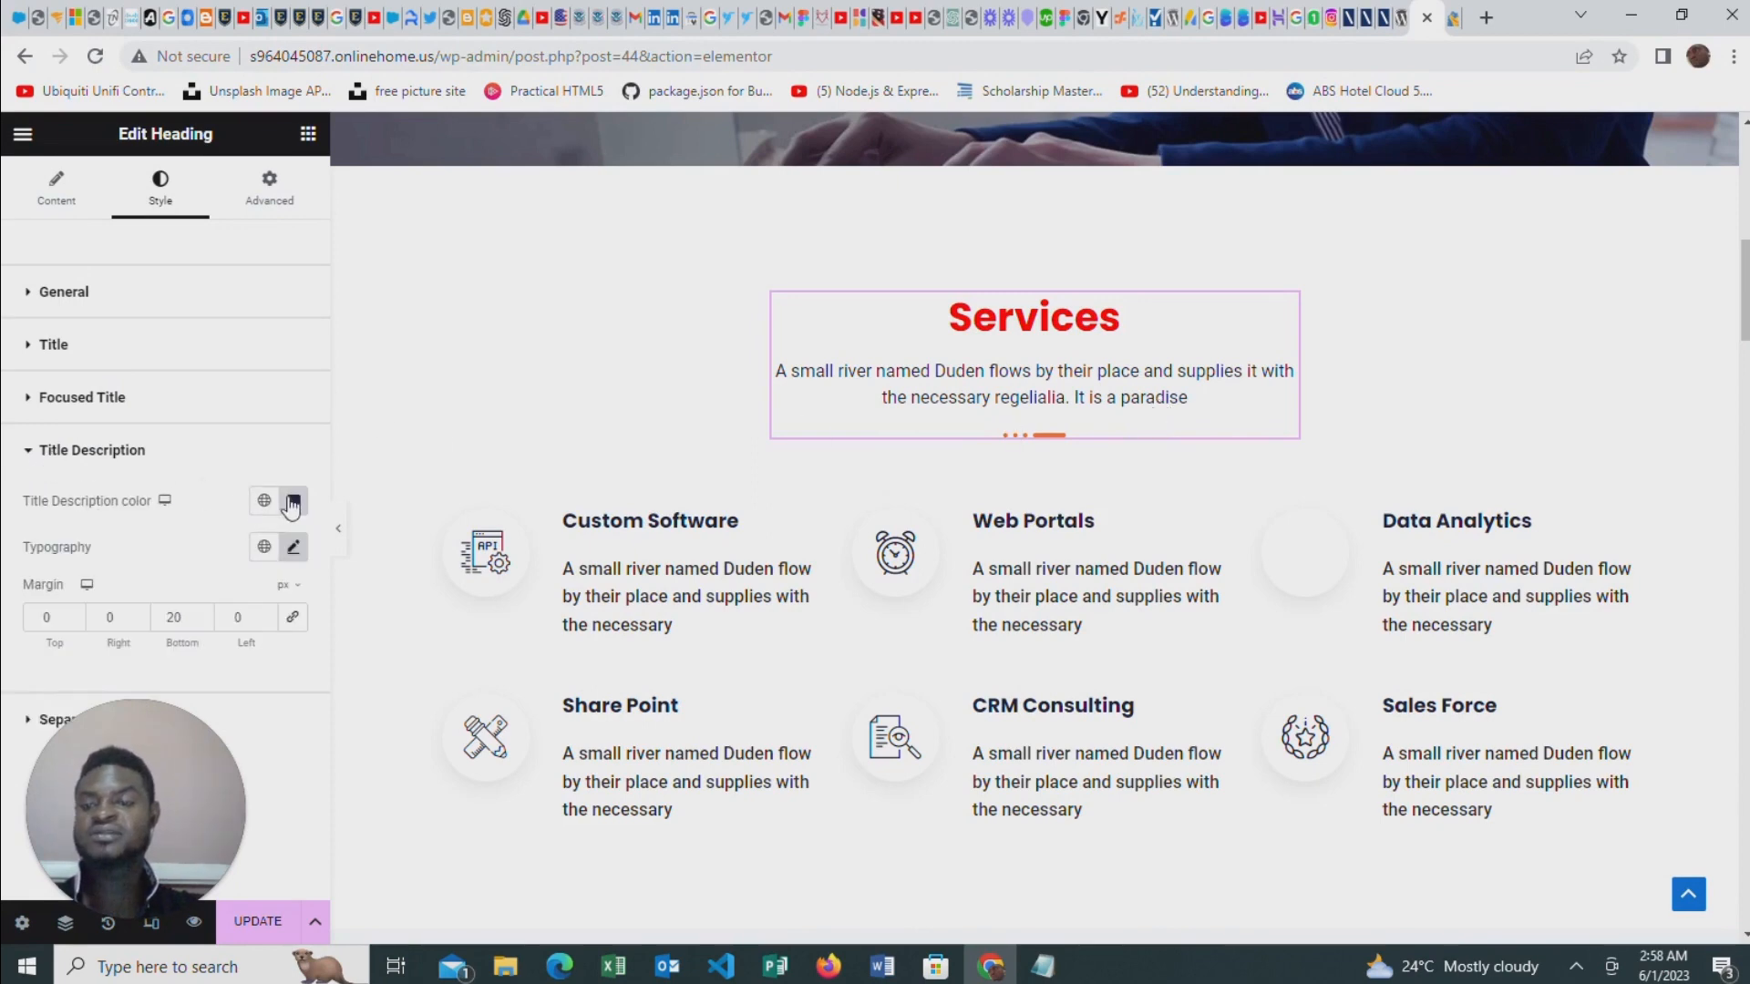
click(294, 503)
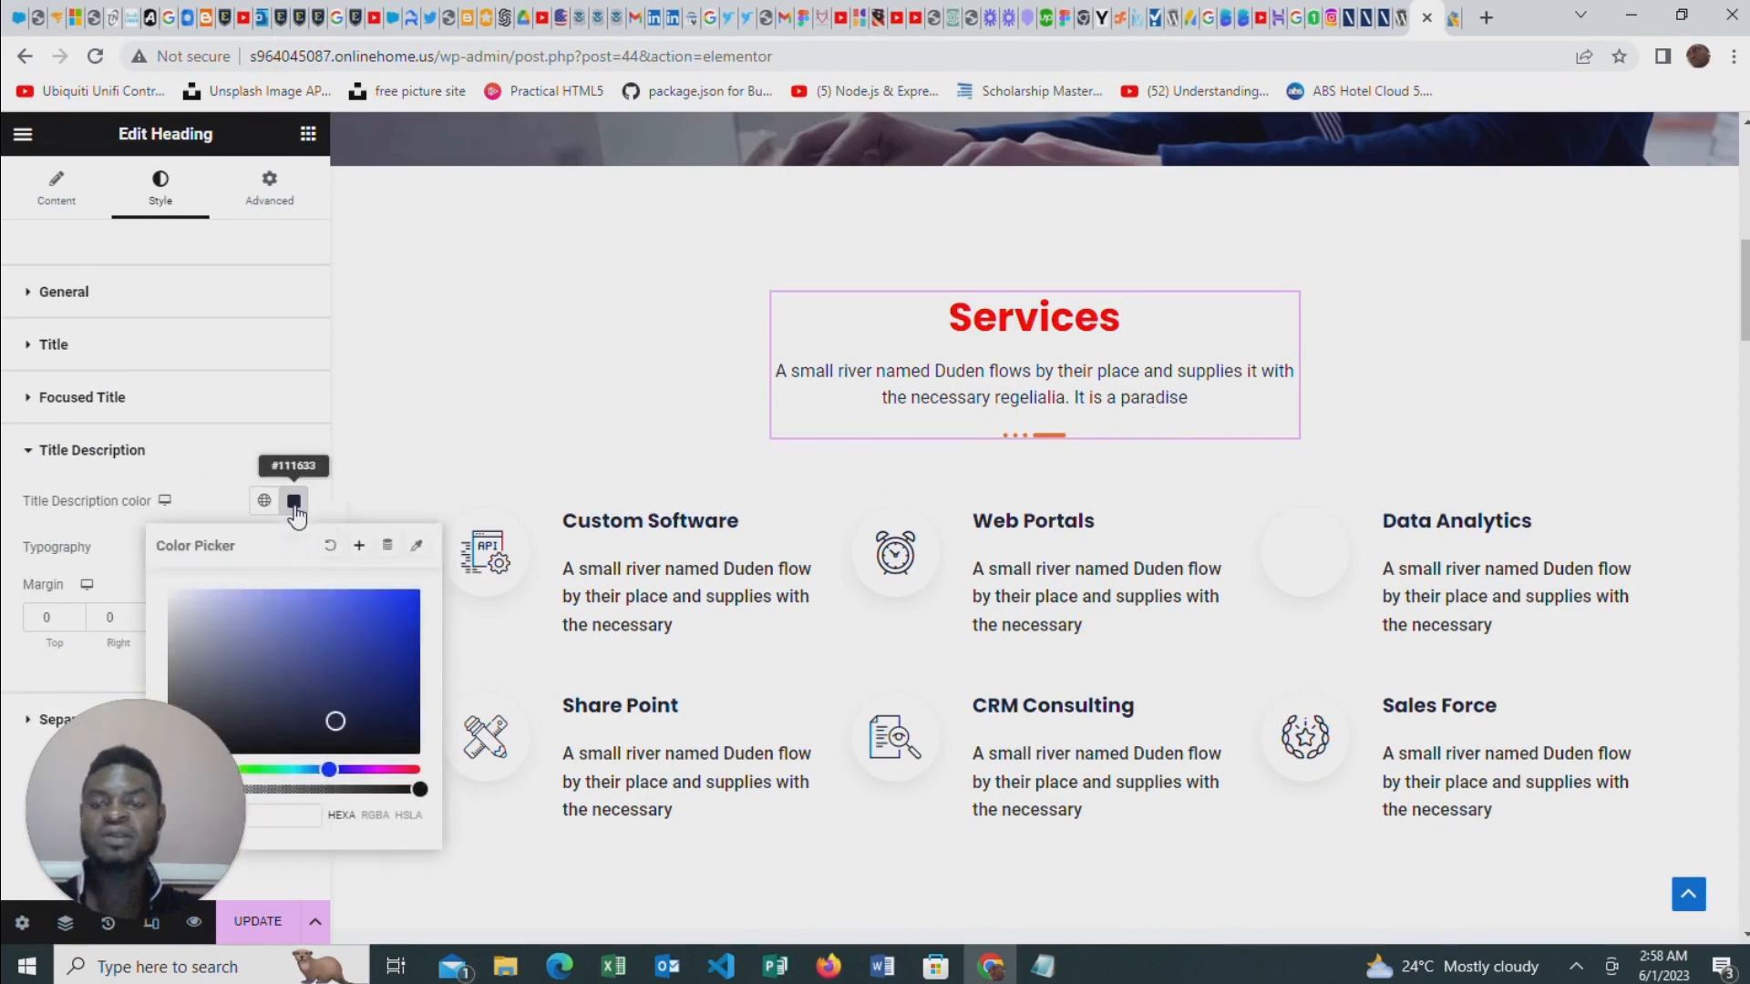
click(238, 614)
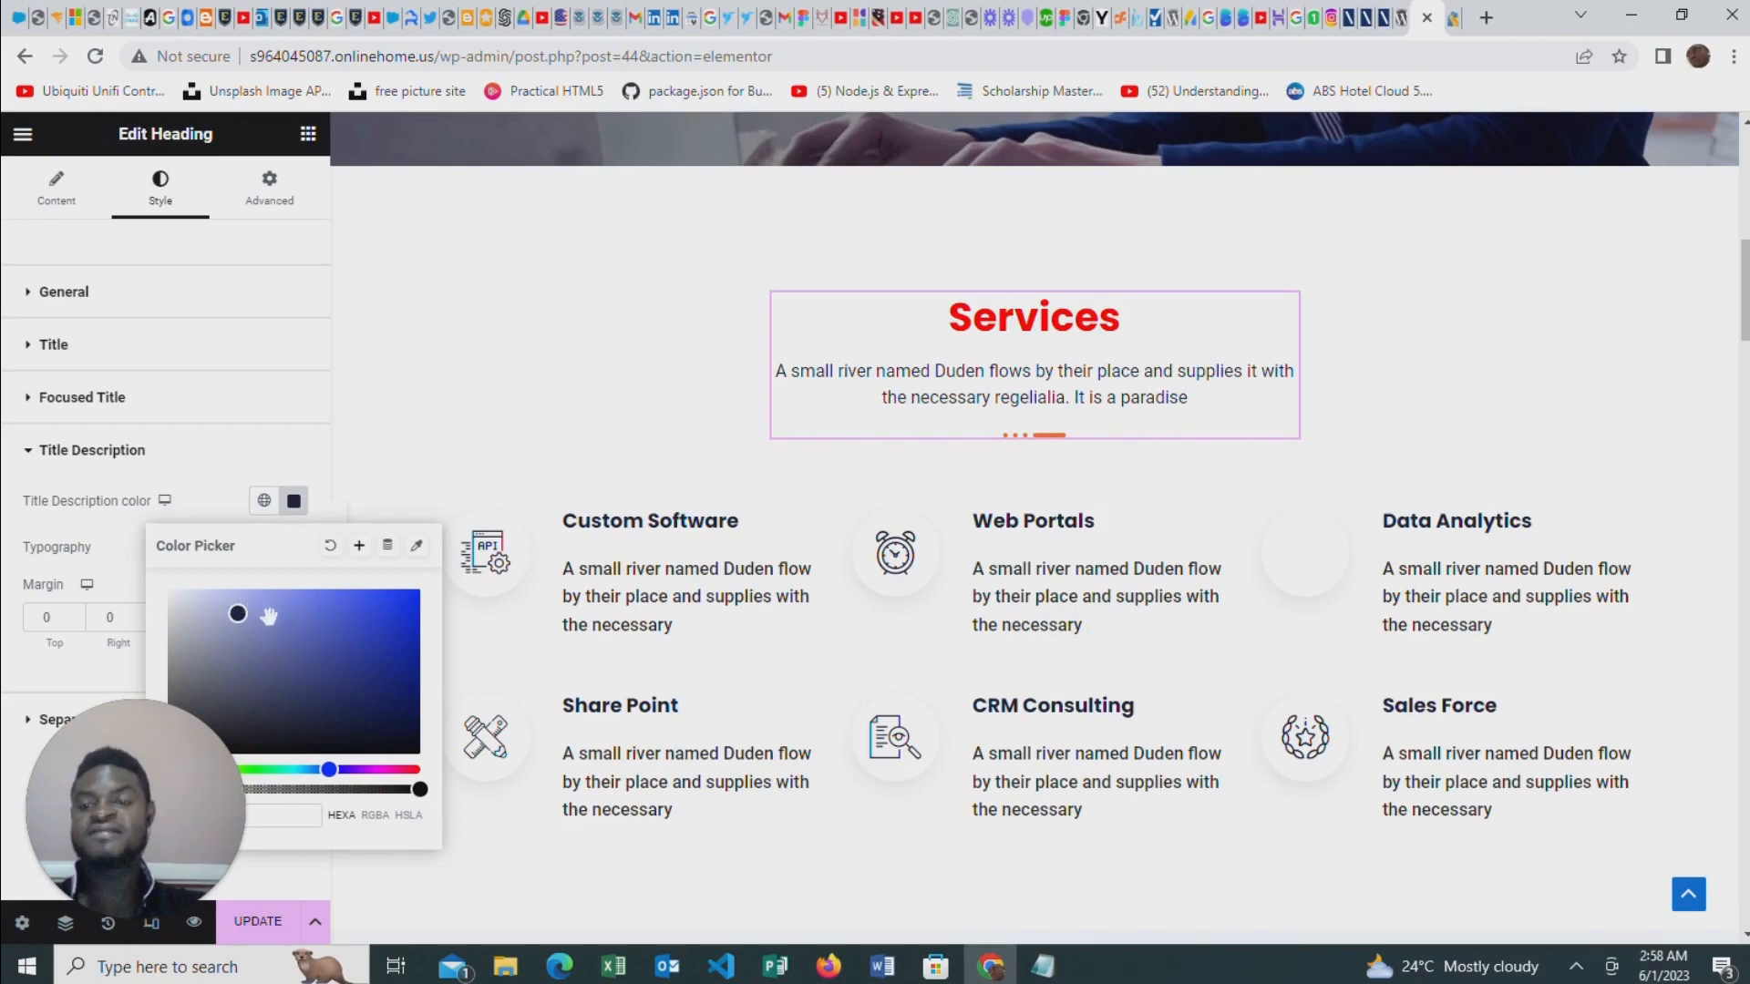
click(204, 676)
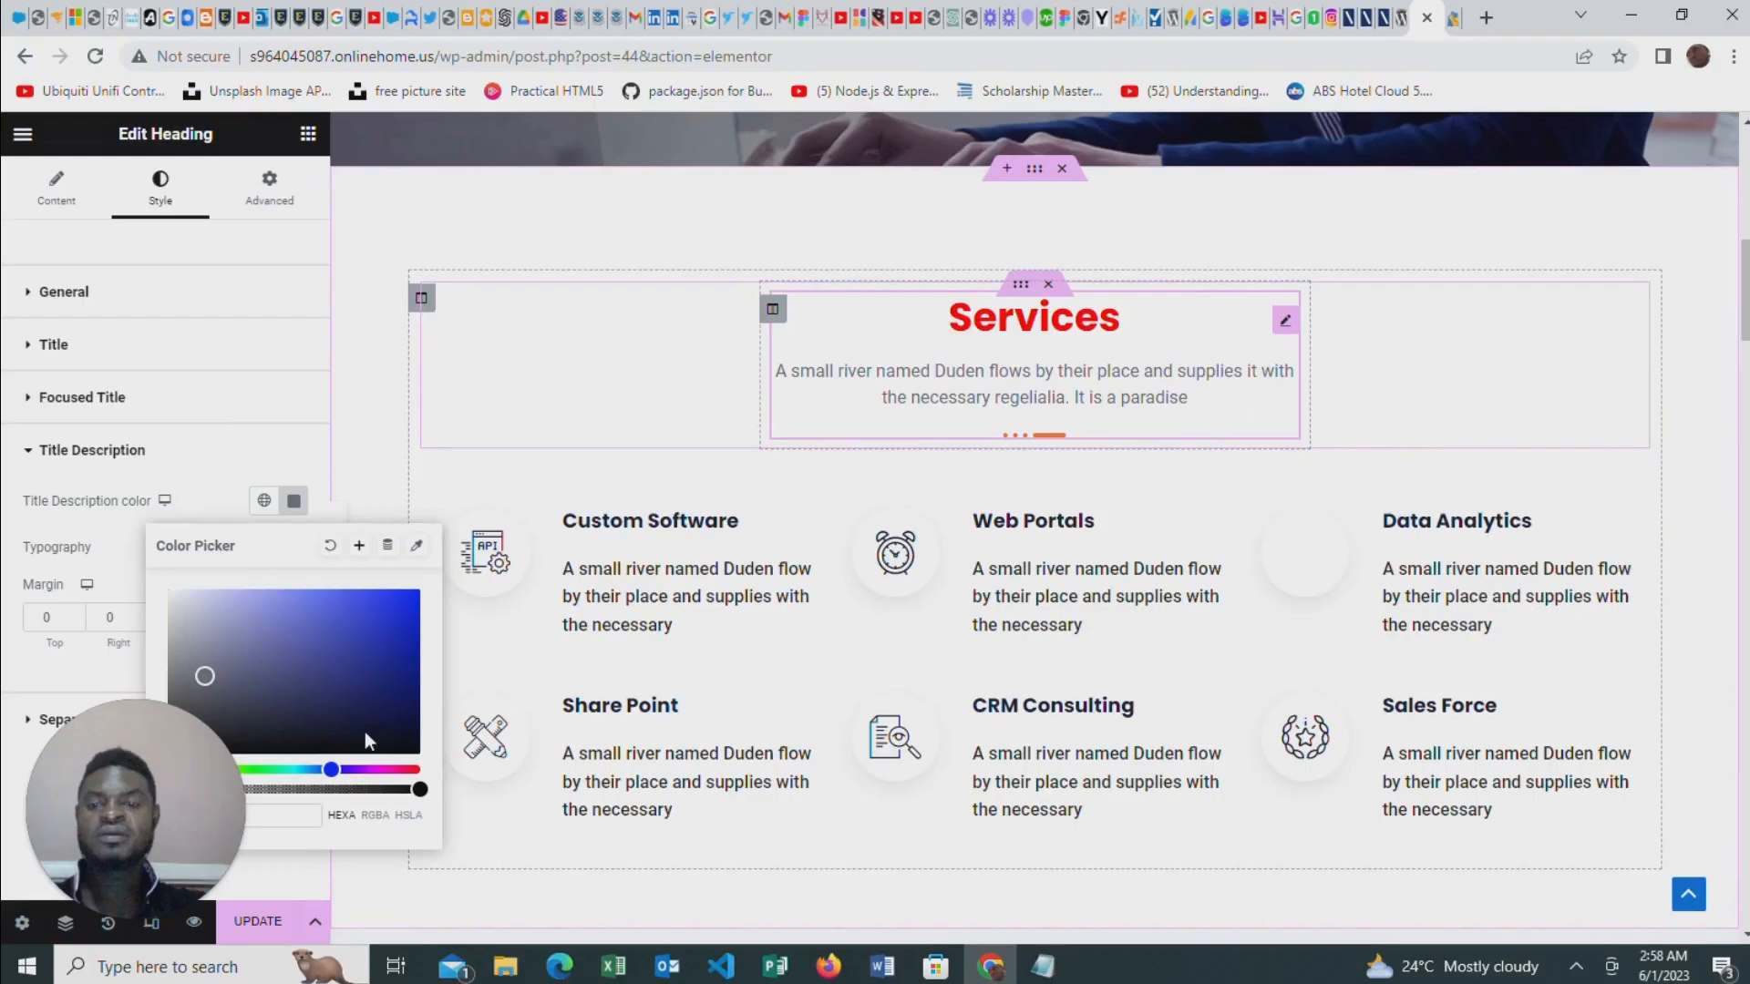
click(208, 456)
Give the hero "Welcome to my Page" heading a Fade In Up entrance animation
scroll(1133, 575, down, 4)
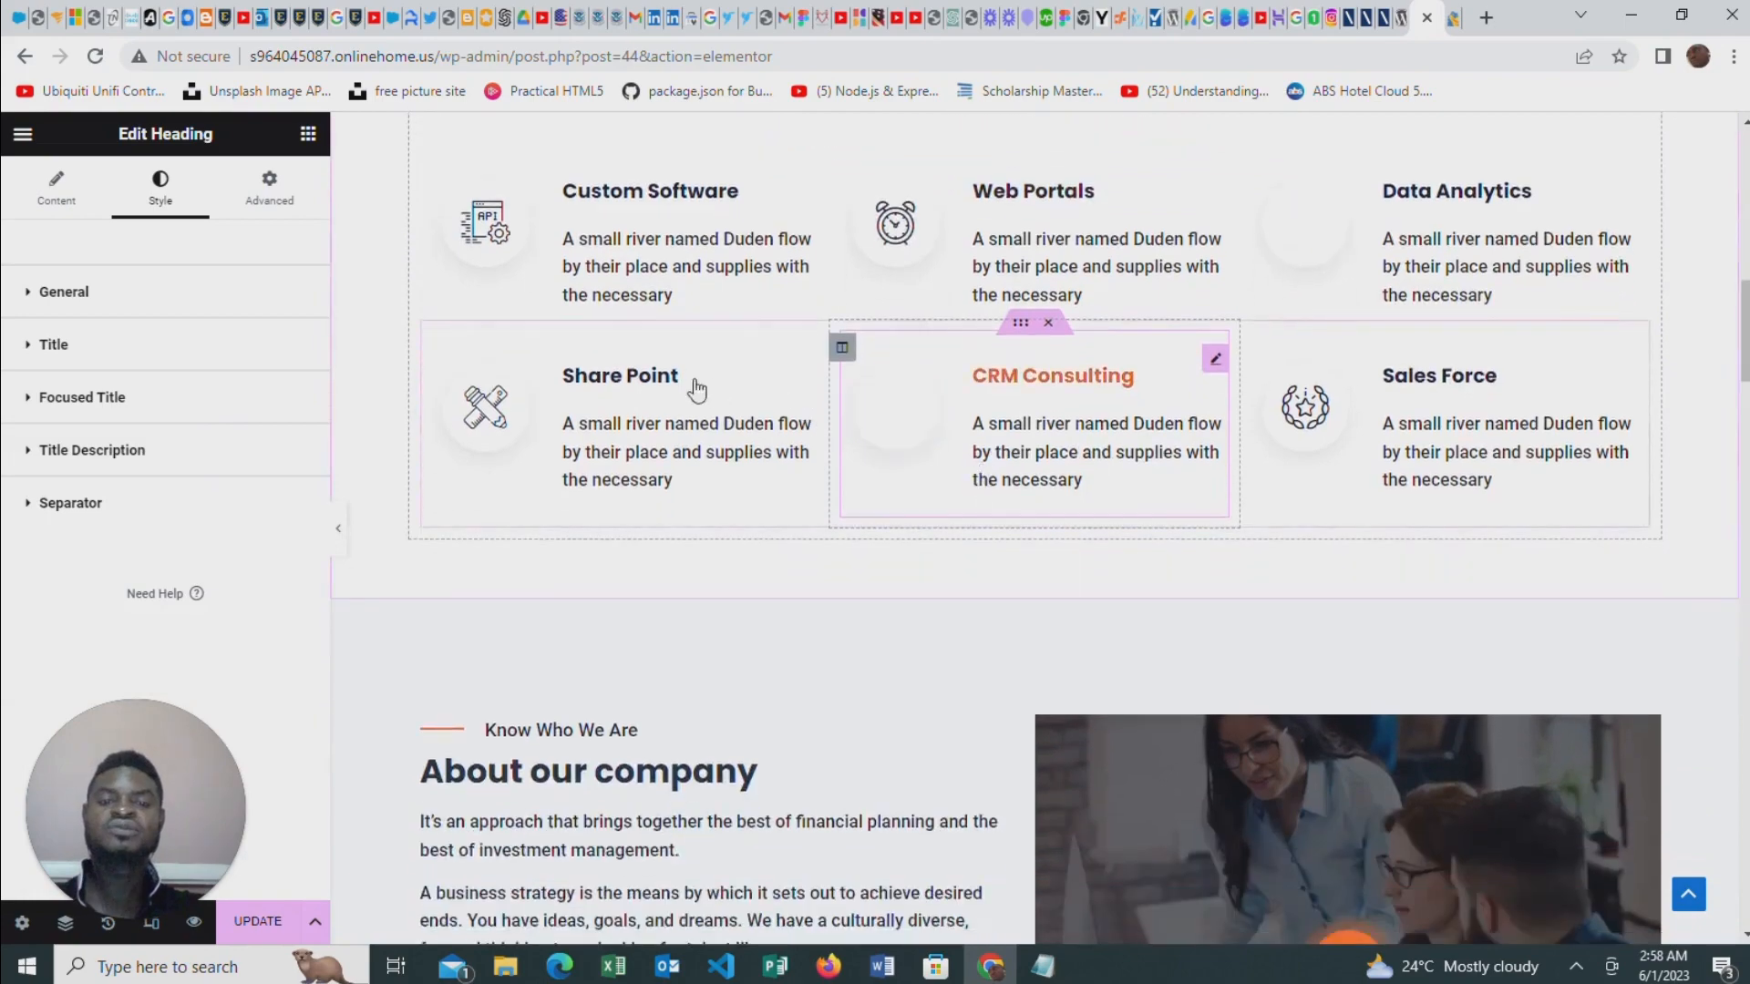
scroll(697, 390, up, 10)
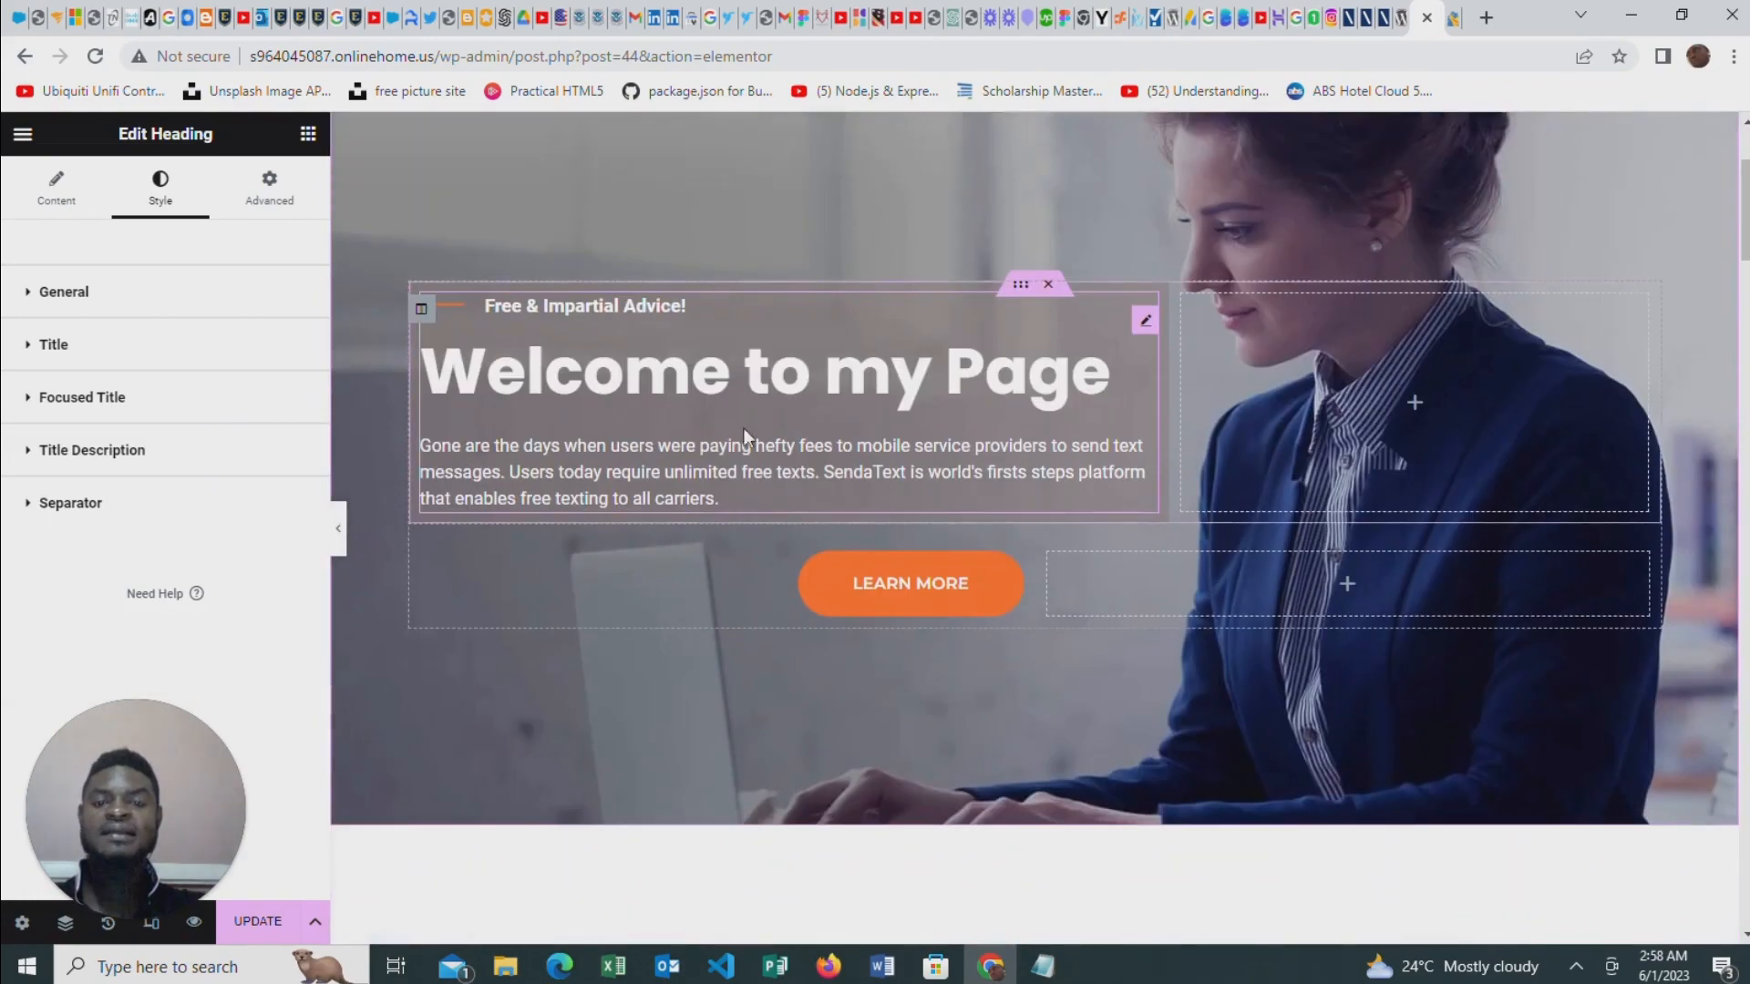
click(1145, 320)
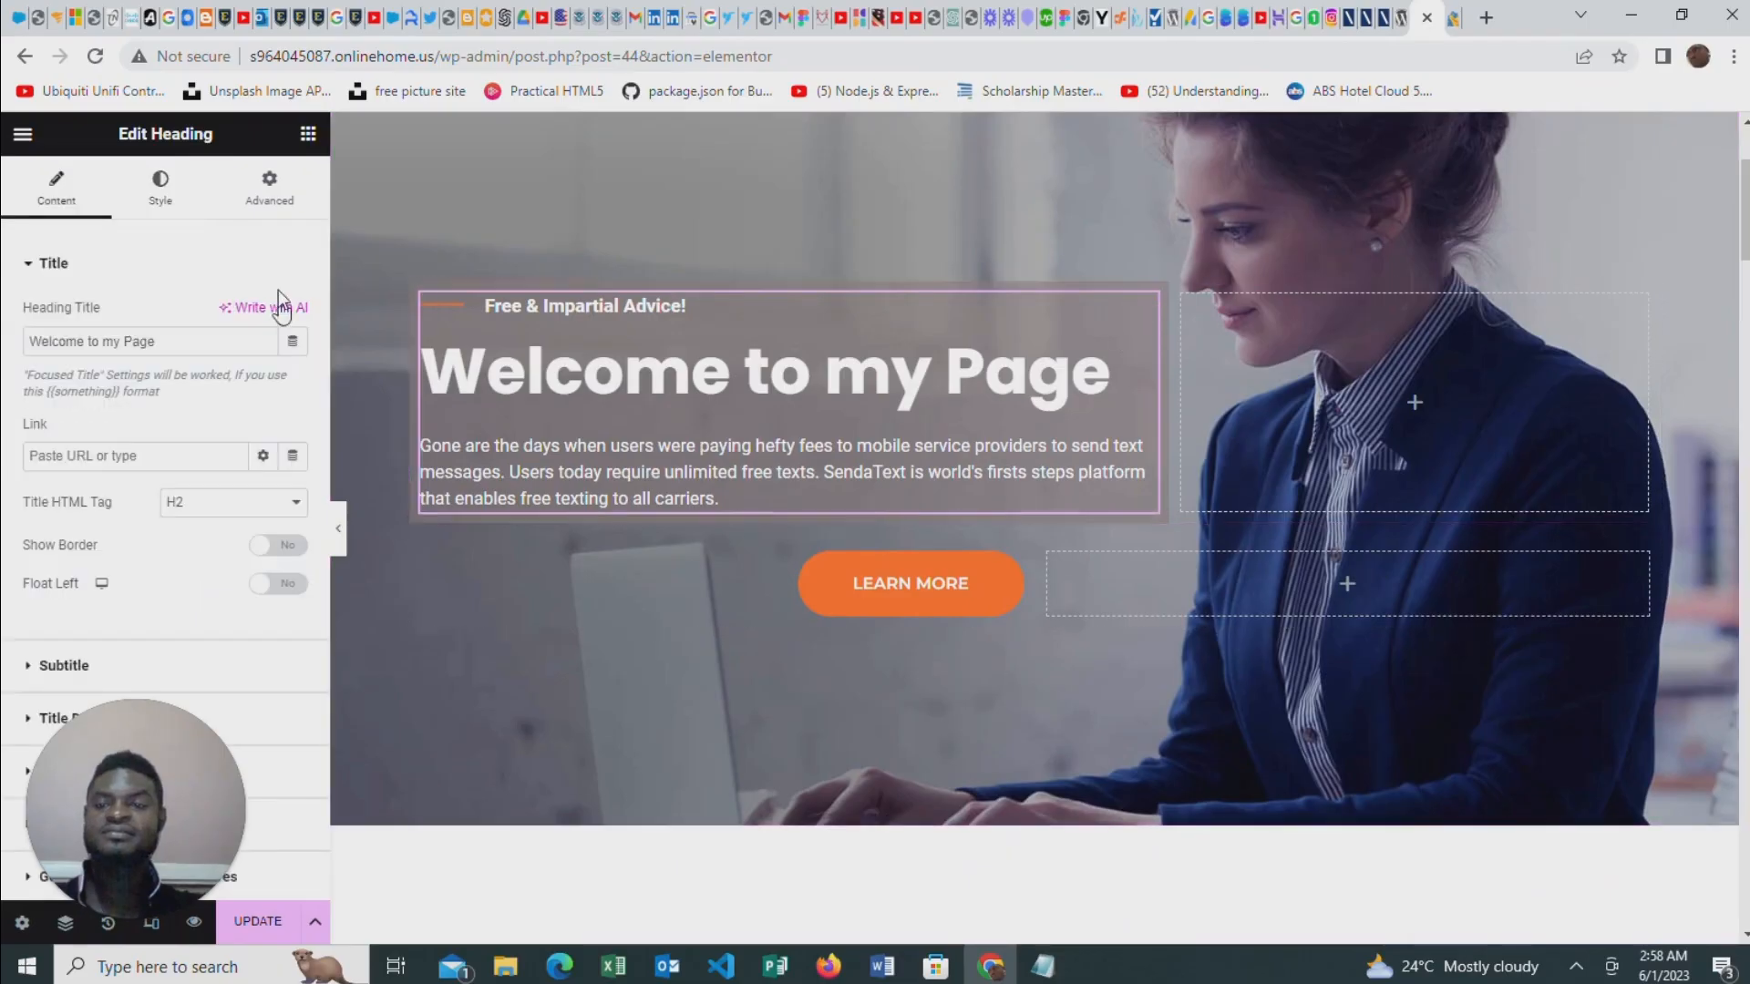
click(264, 199)
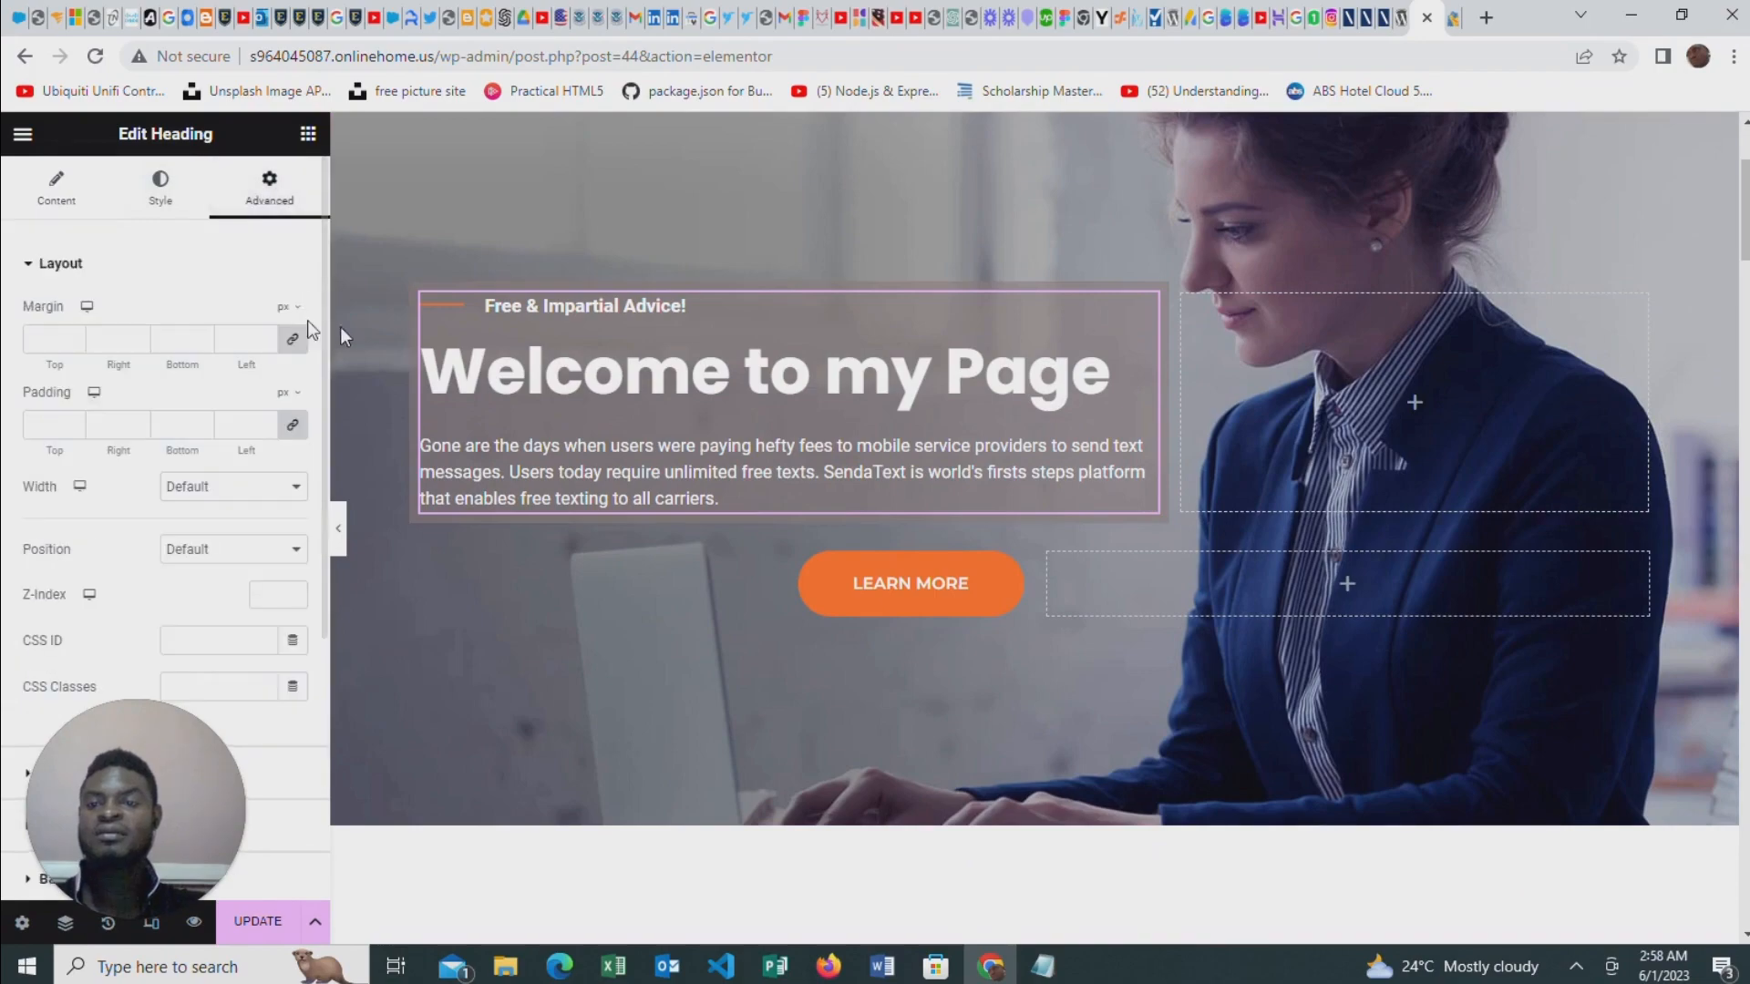
scroll(199, 375, down, 4)
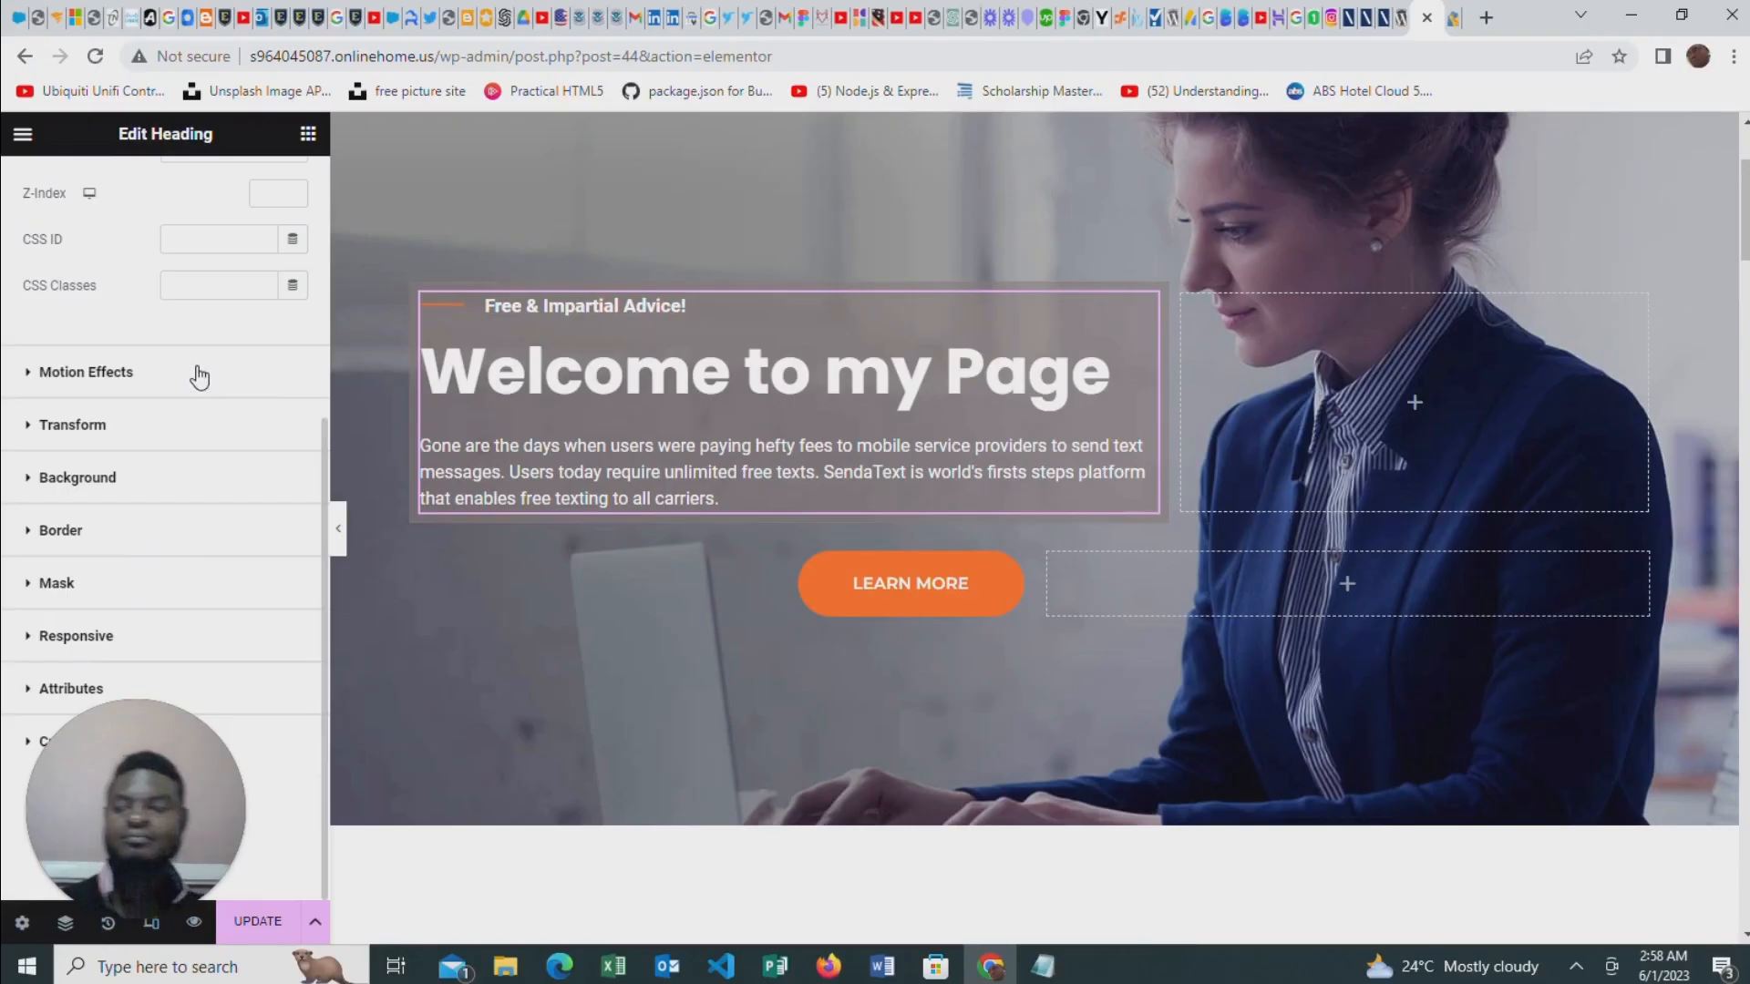
click(85, 373)
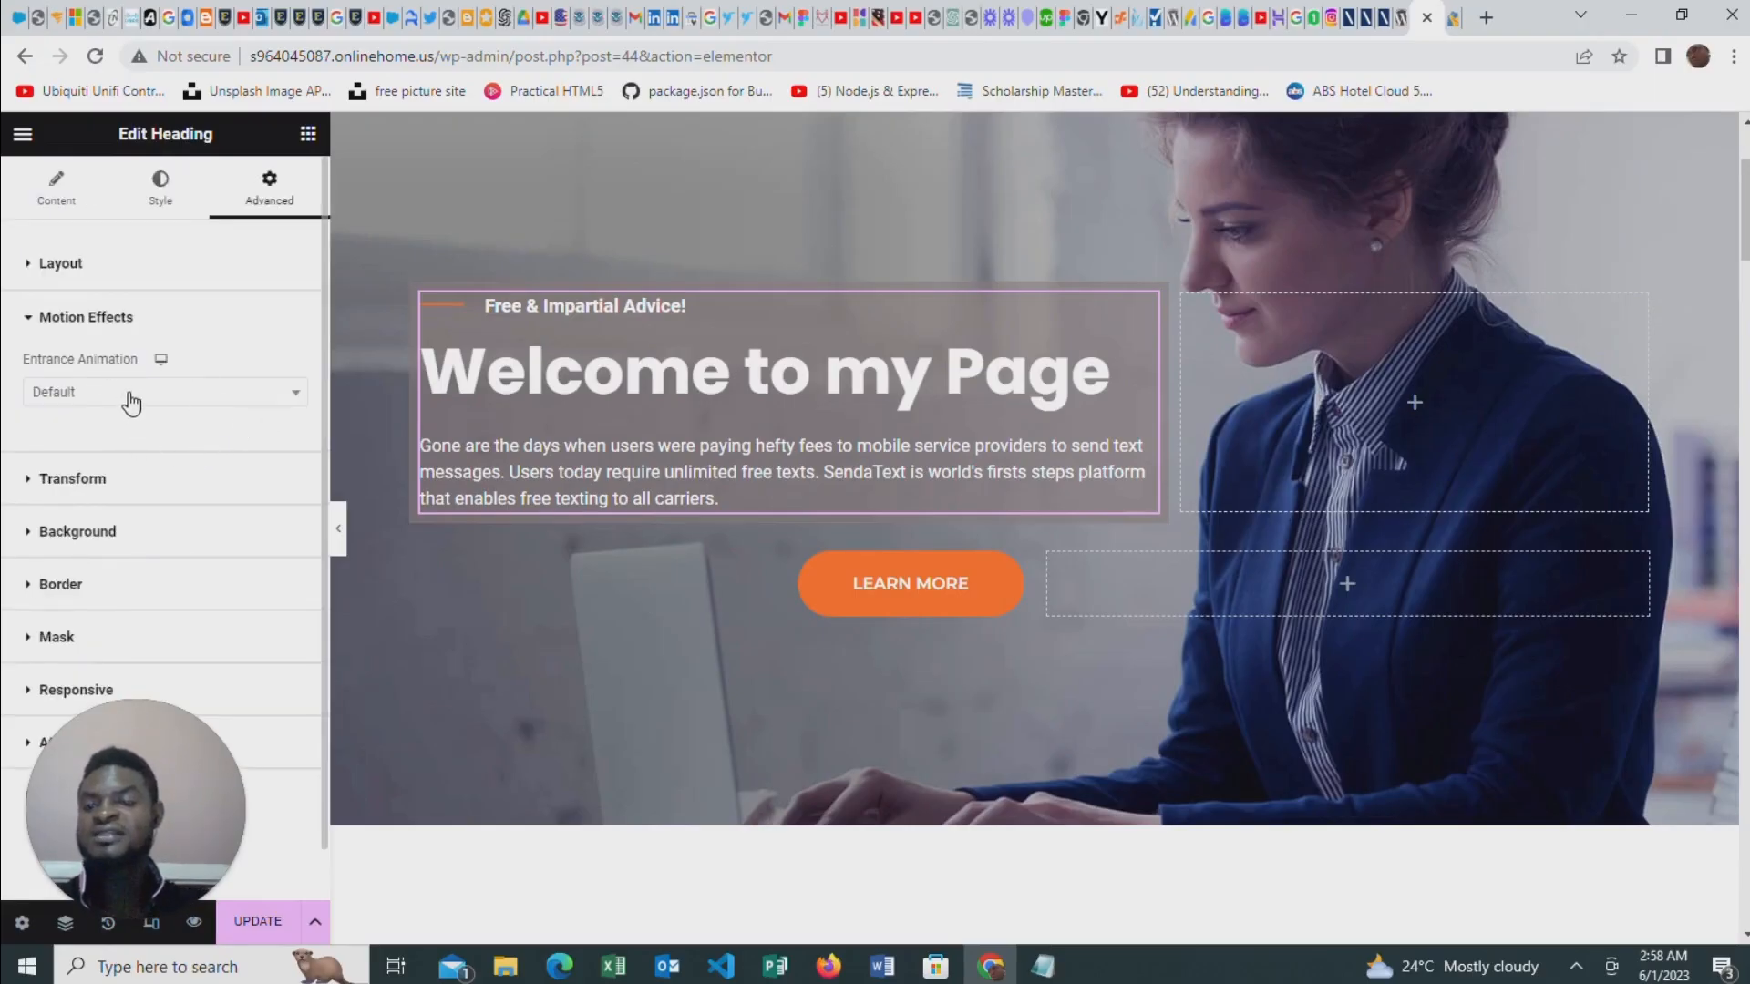
click(110, 394)
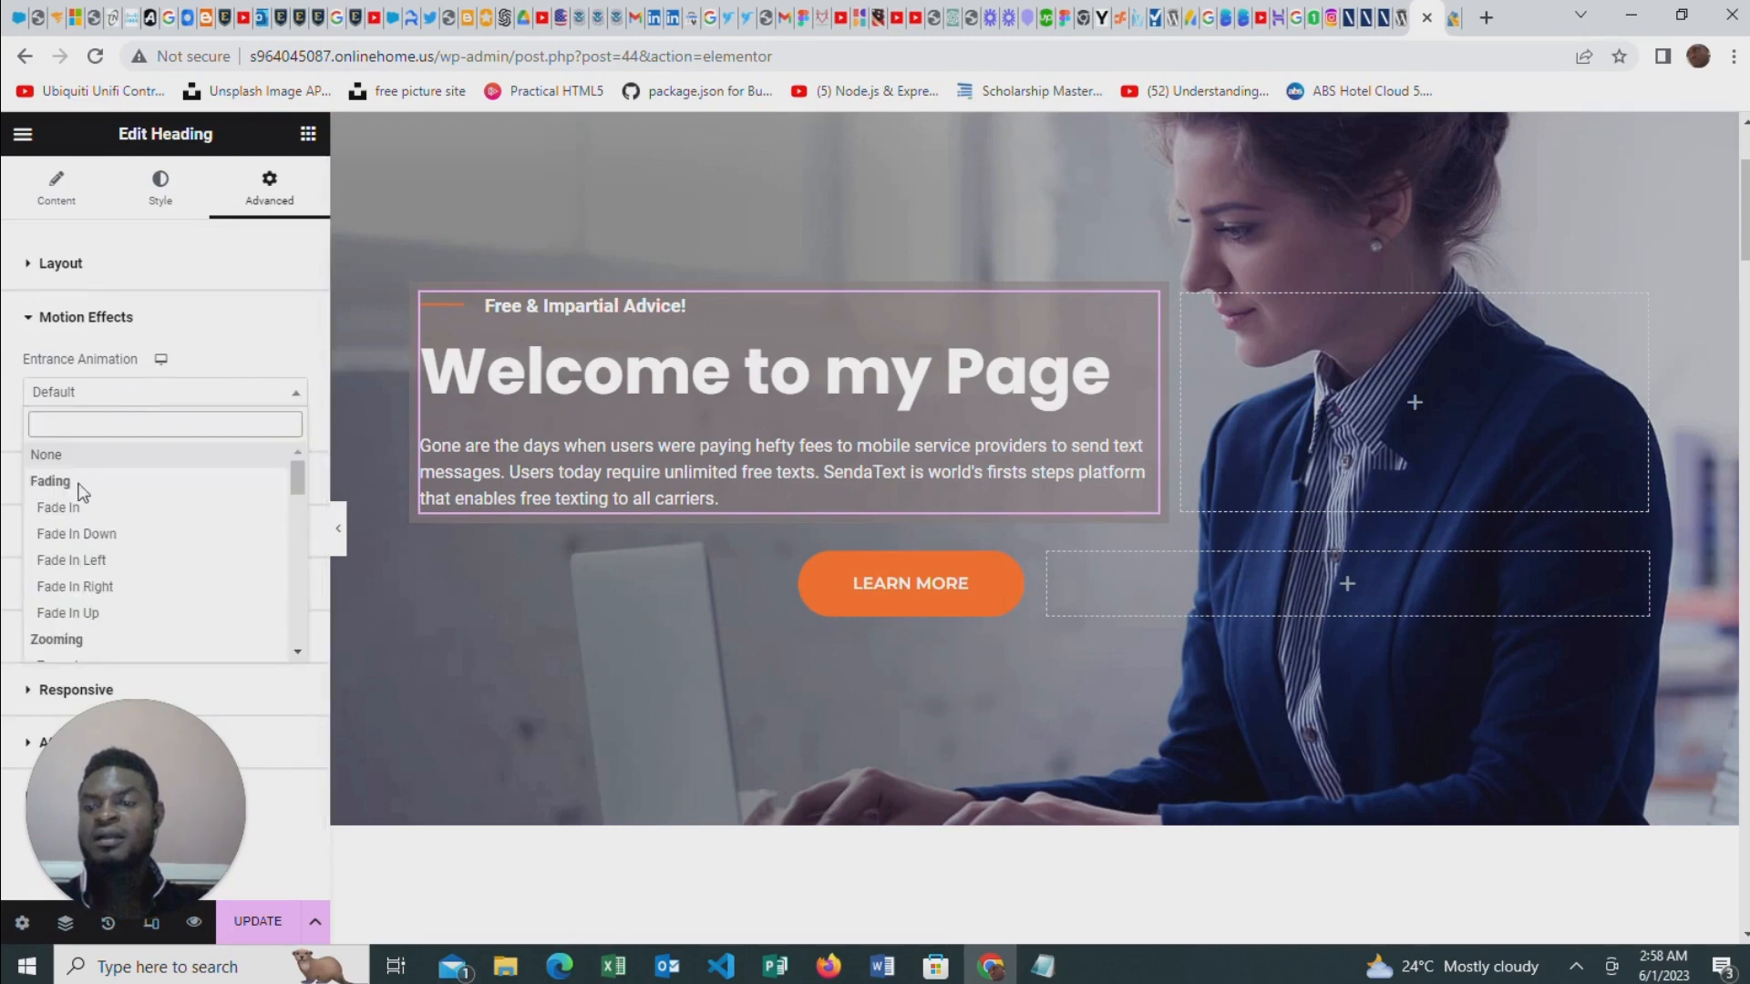
scroll(137, 524, down, 3)
scroll(130, 545, up, 3)
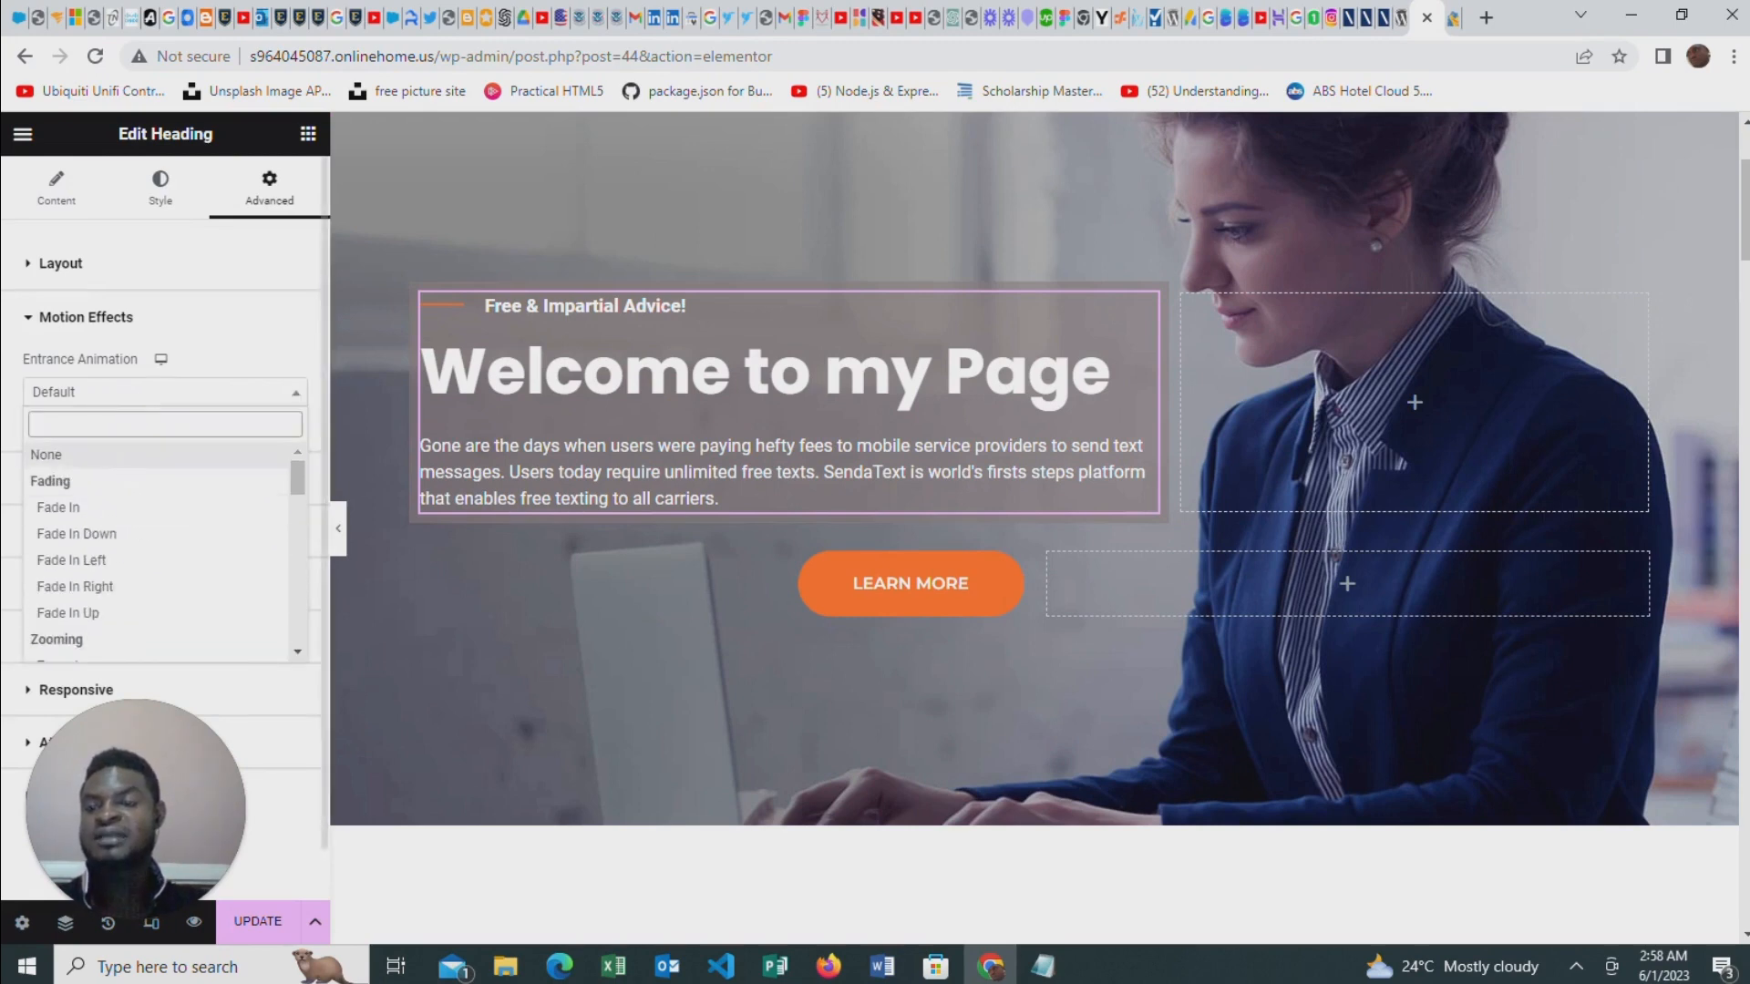
click(90, 615)
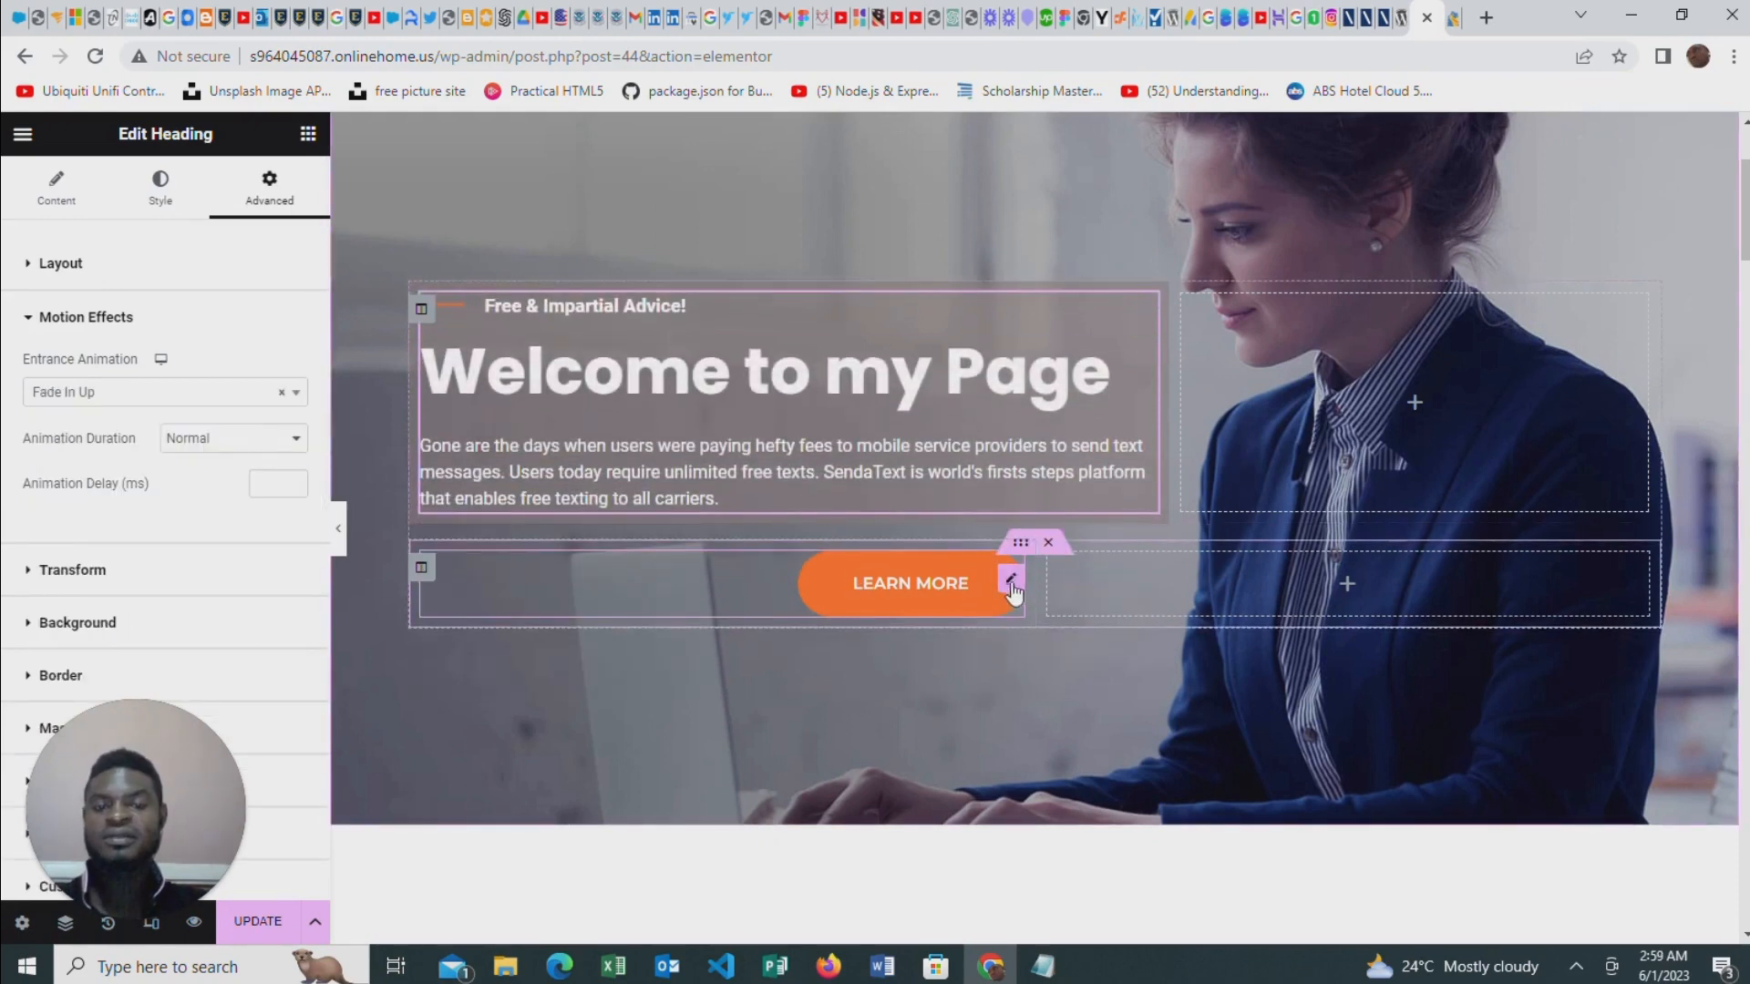
Apply the Fade In Up entrance animation to the Learn More button
click(1011, 583)
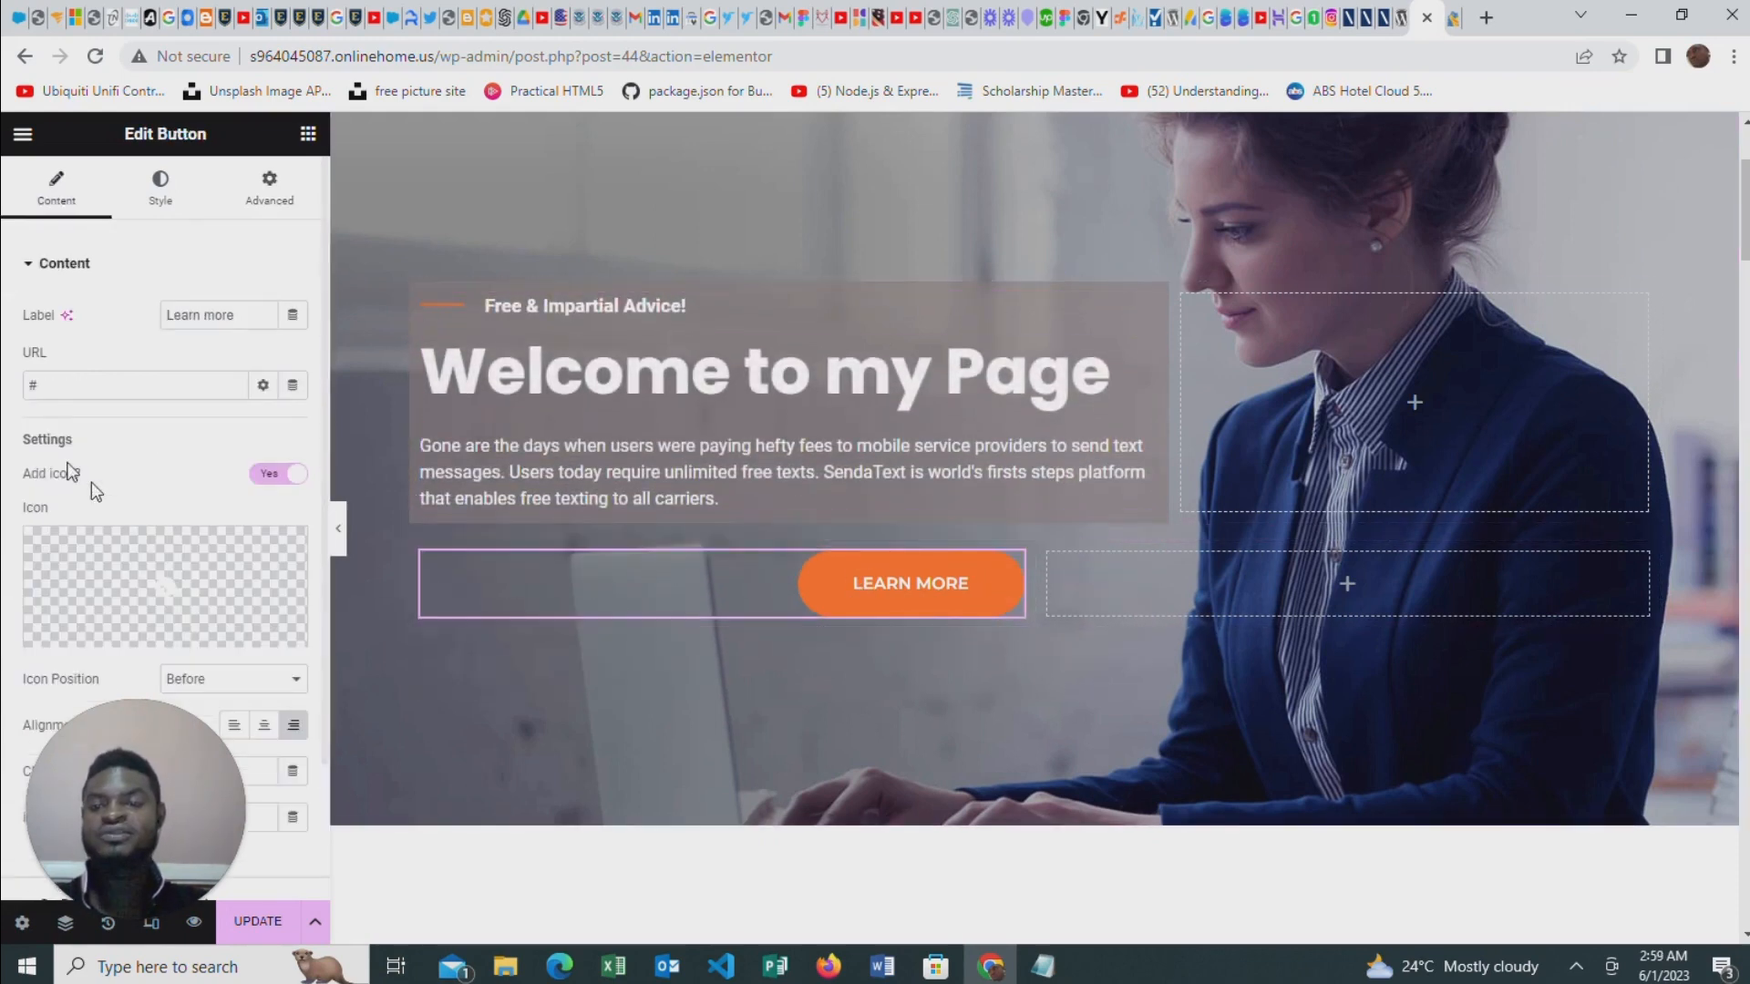
click(270, 193)
scroll(174, 547, down, 4)
scroll(164, 559, down, 1)
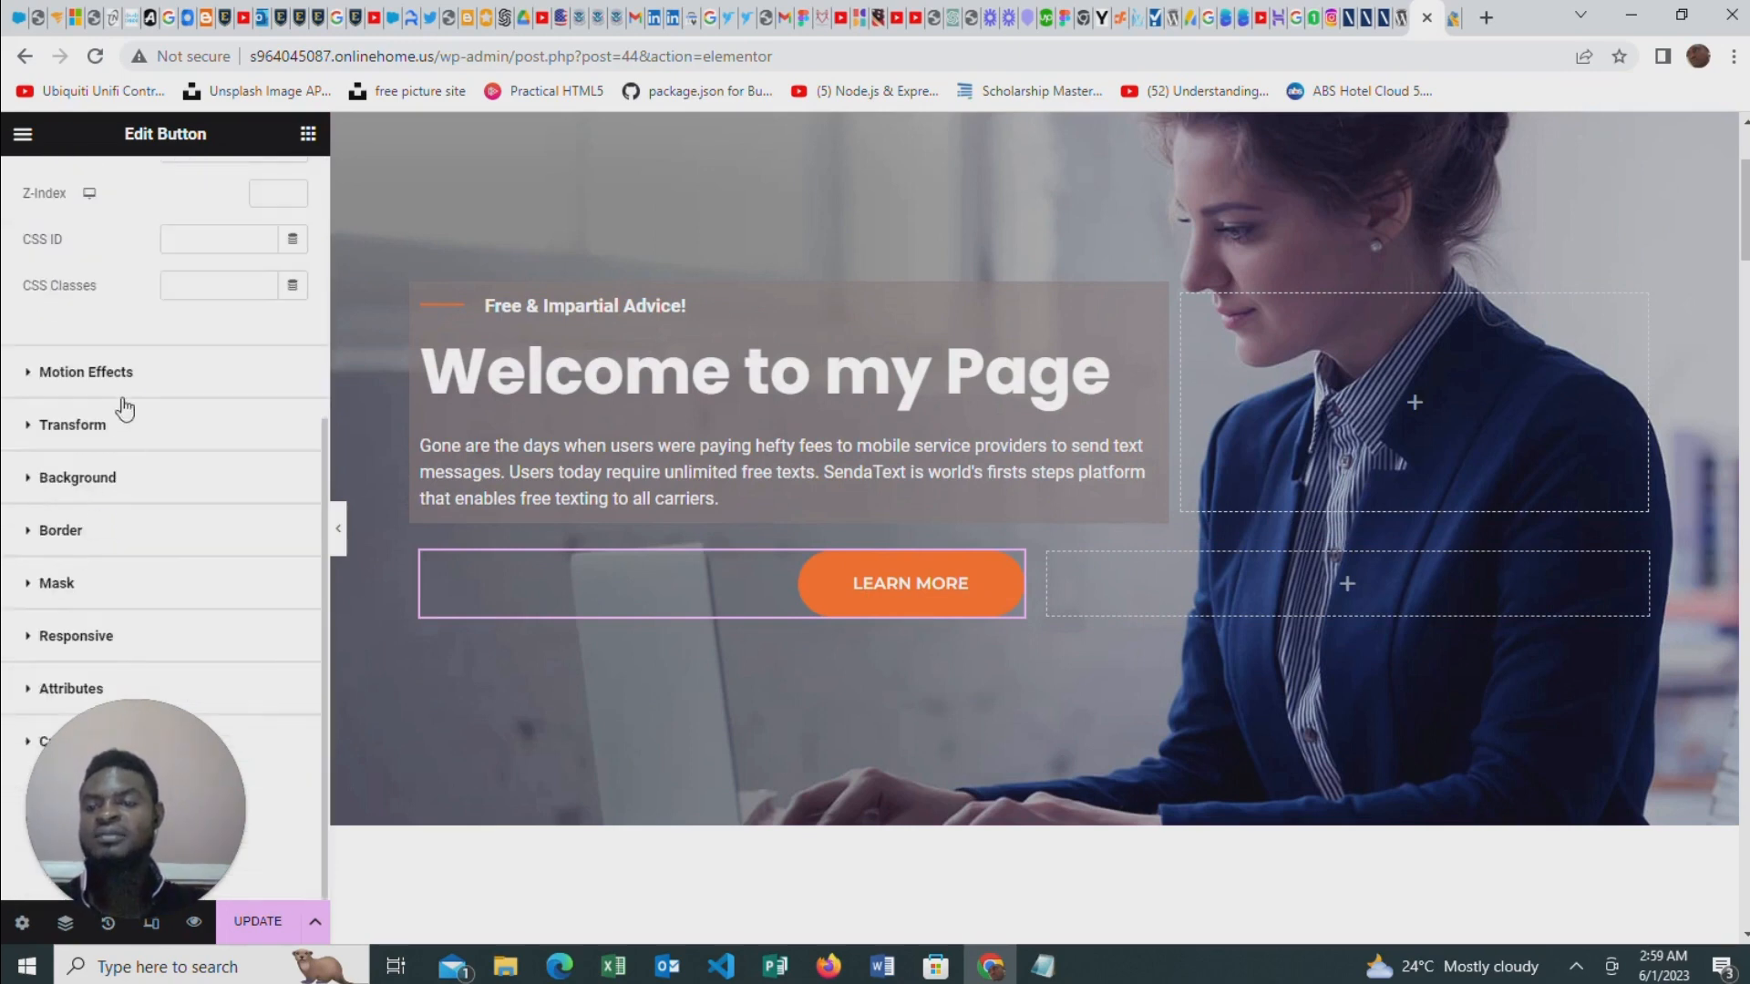
click(121, 373)
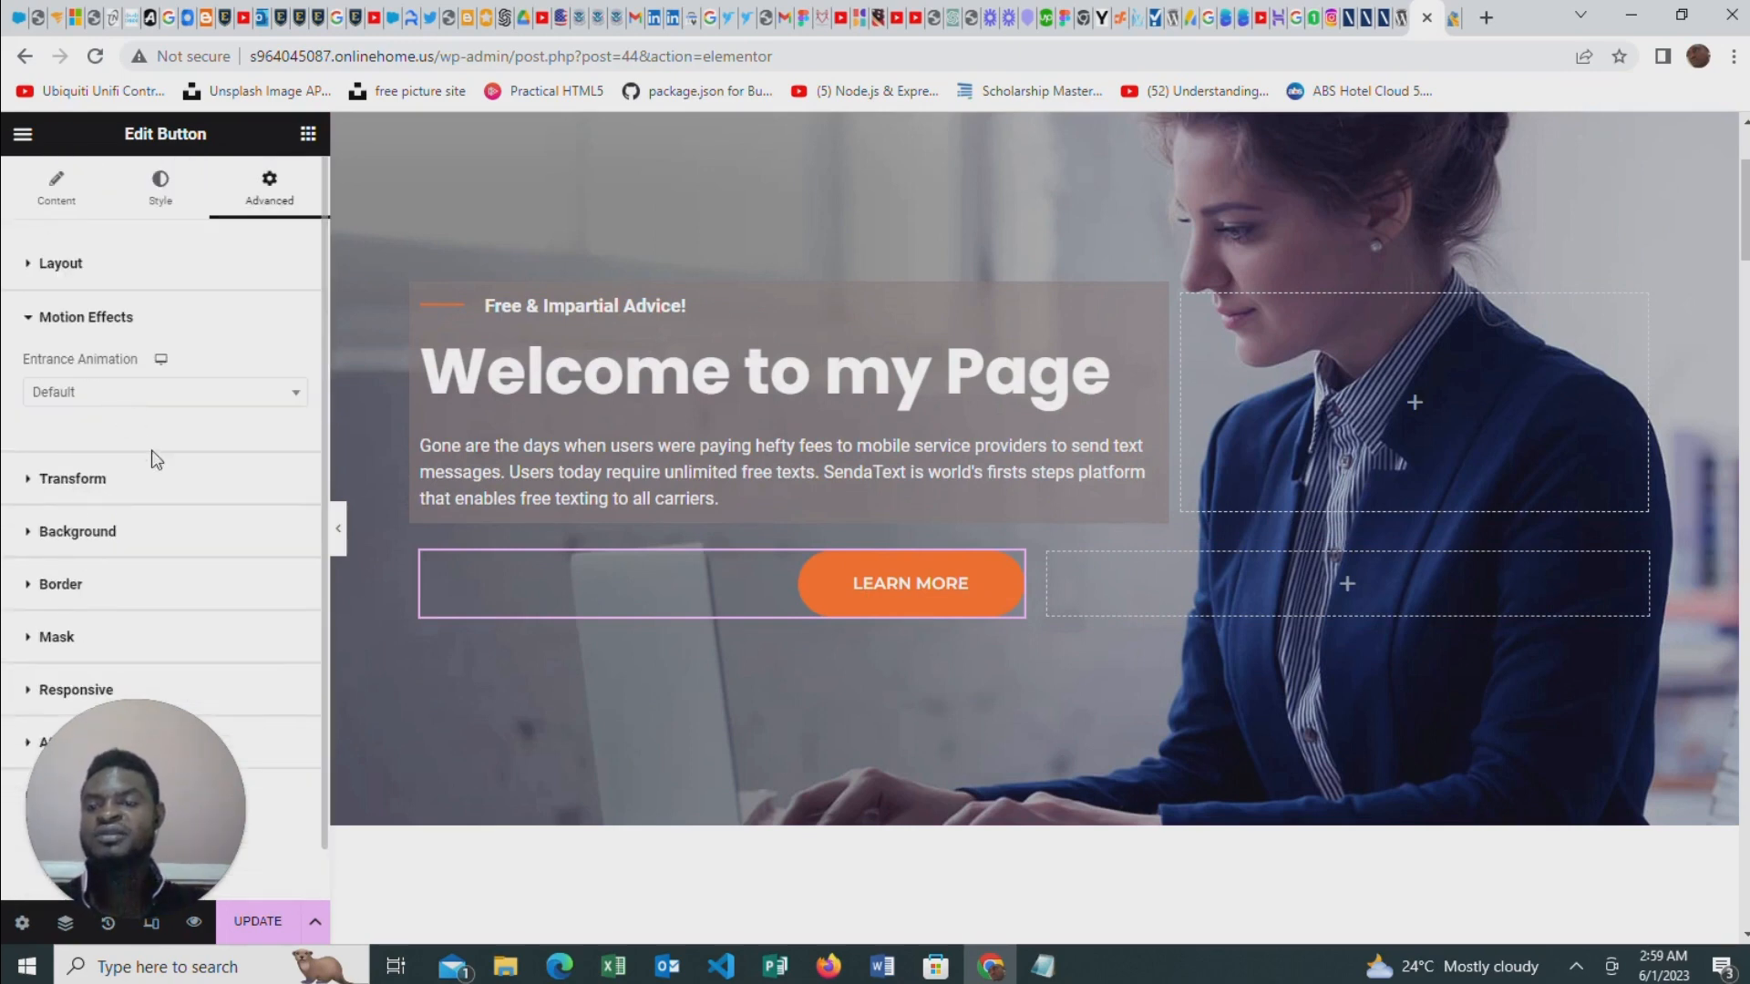
click(144, 394)
click(100, 613)
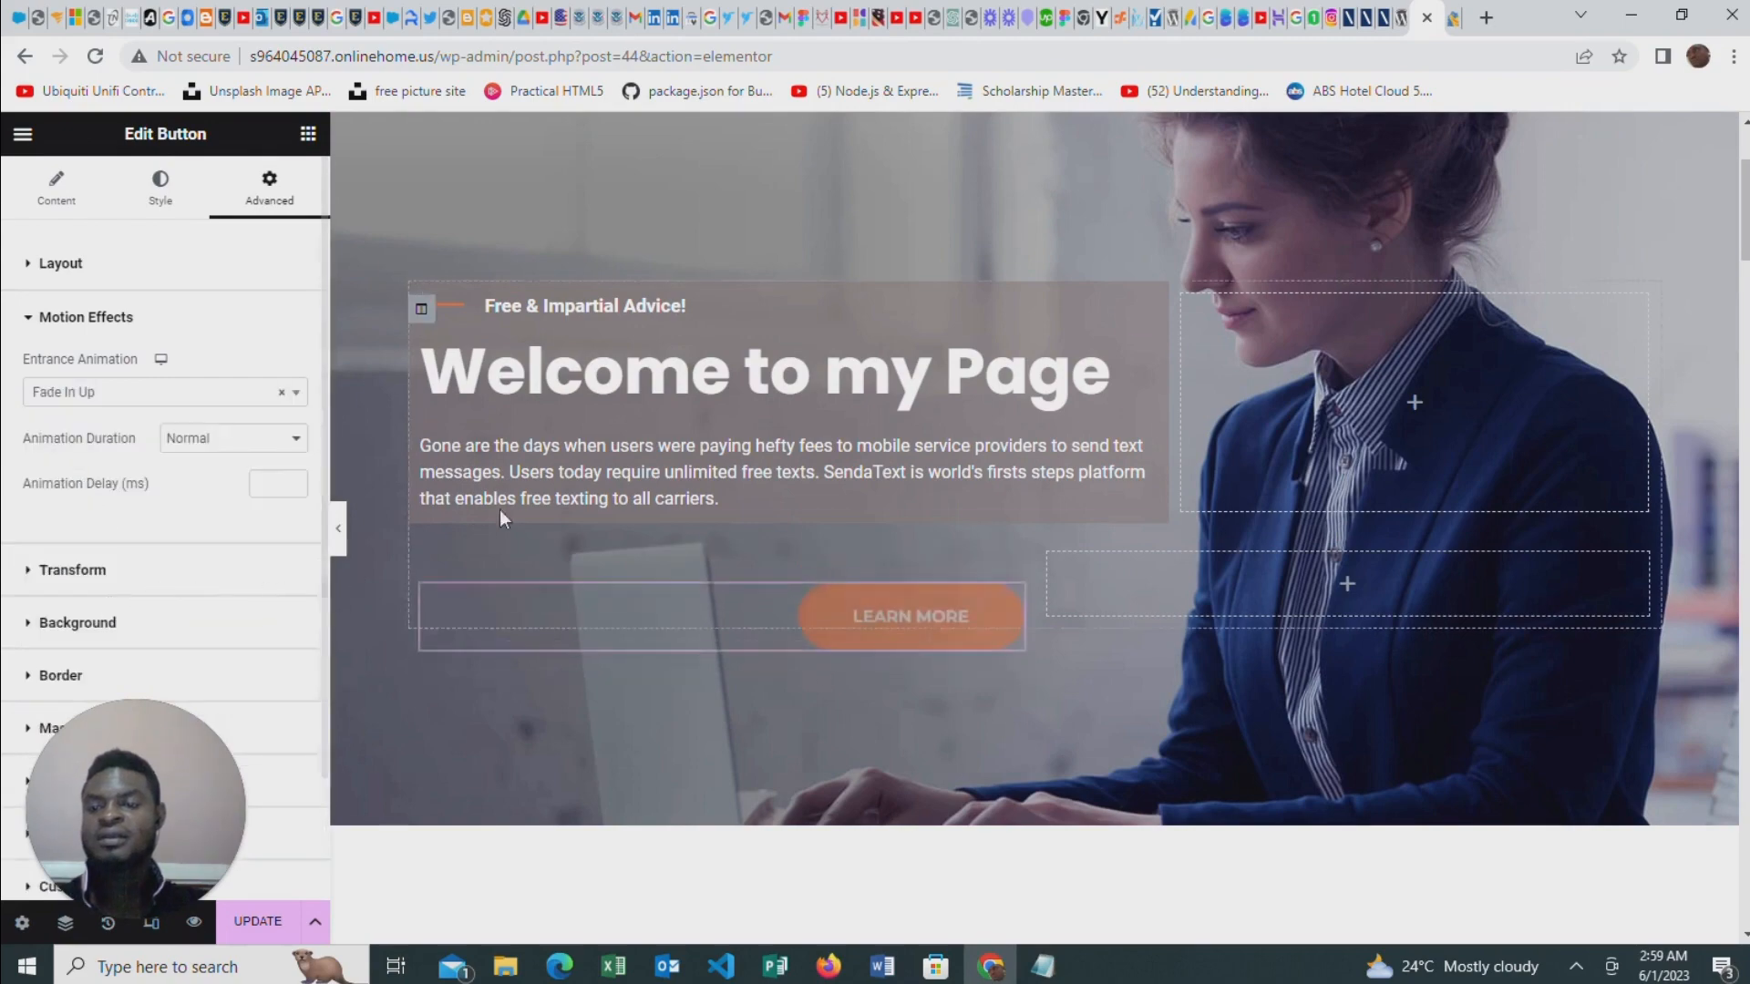
Set the Services heading's entrance animation to Fade In Up
scroll(1185, 645, down, 2)
scroll(1185, 647, down, 4)
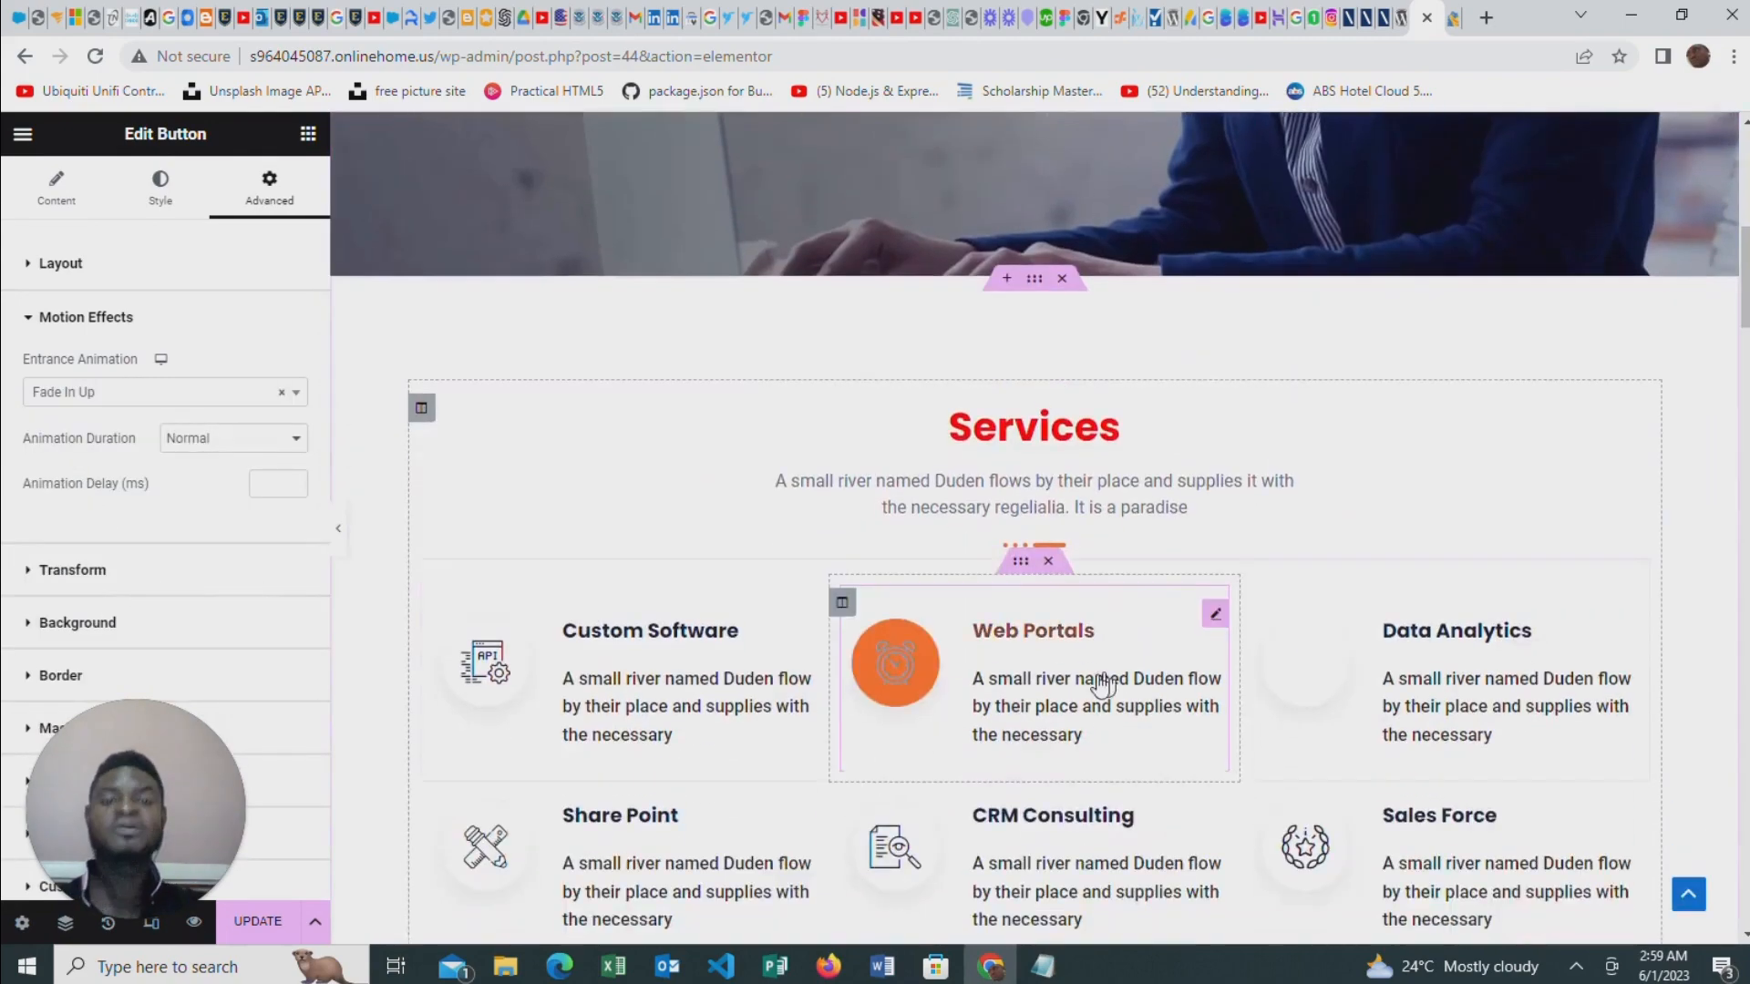
scroll(719, 600, up, 6)
scroll(1024, 600, down, 6)
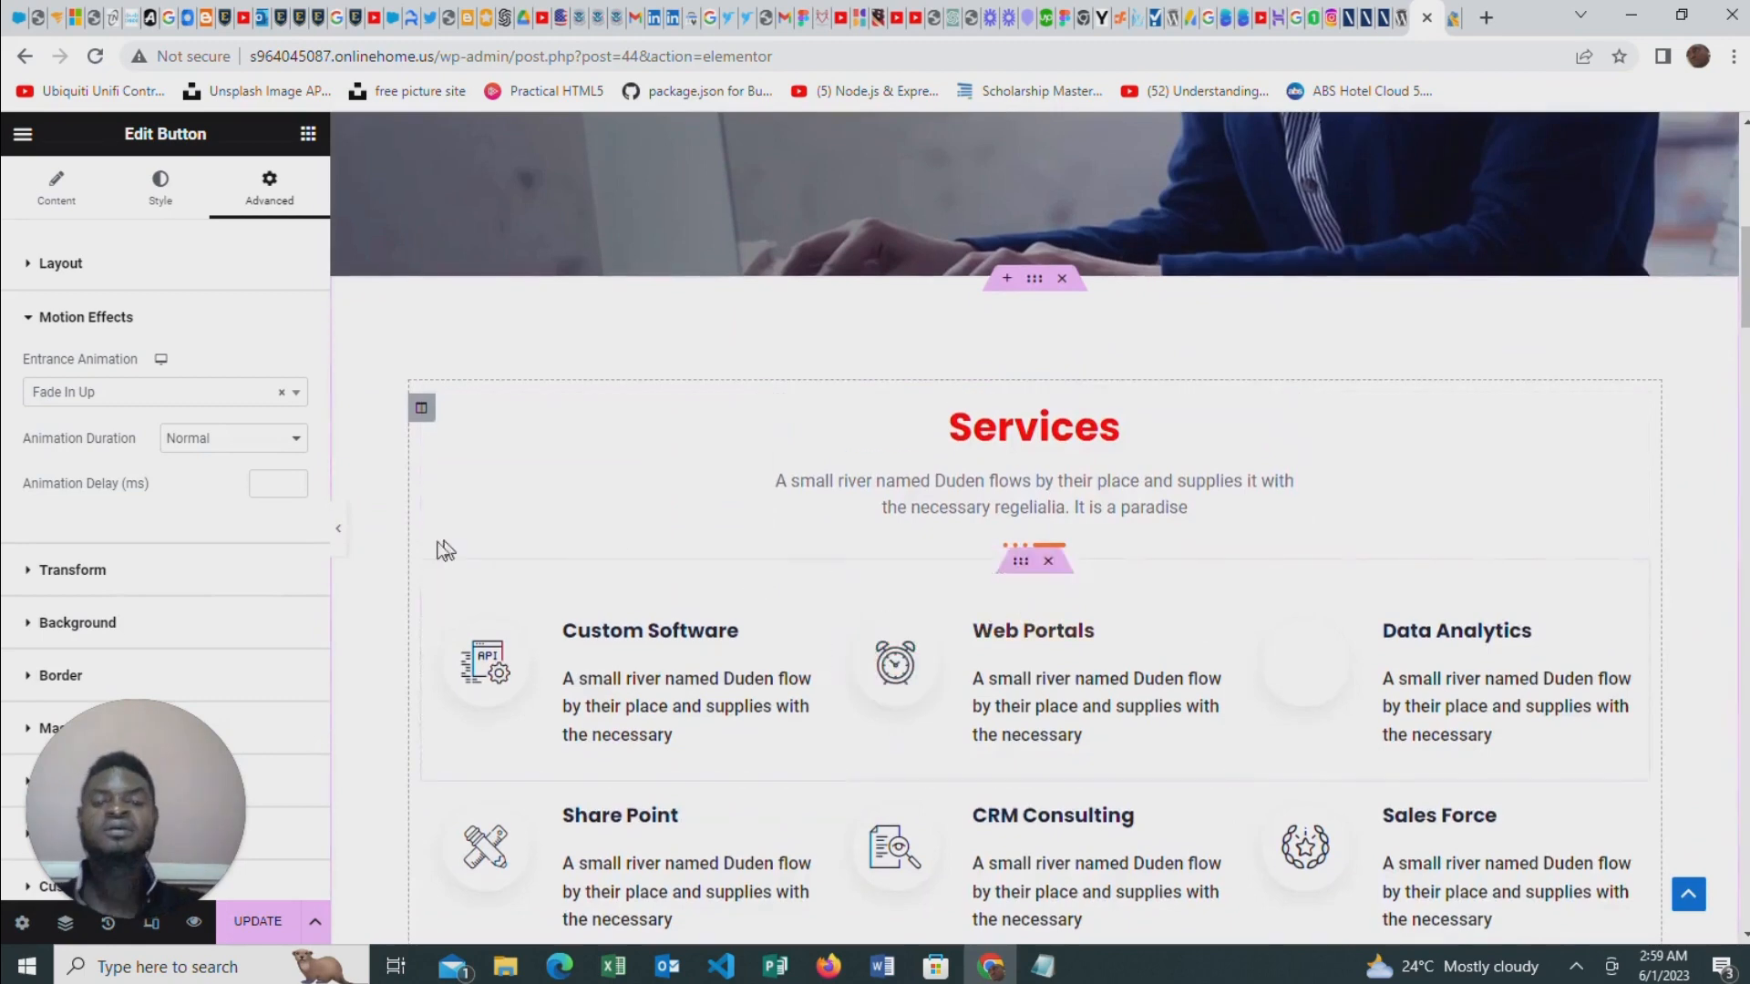
scroll(1024, 600, down, 2)
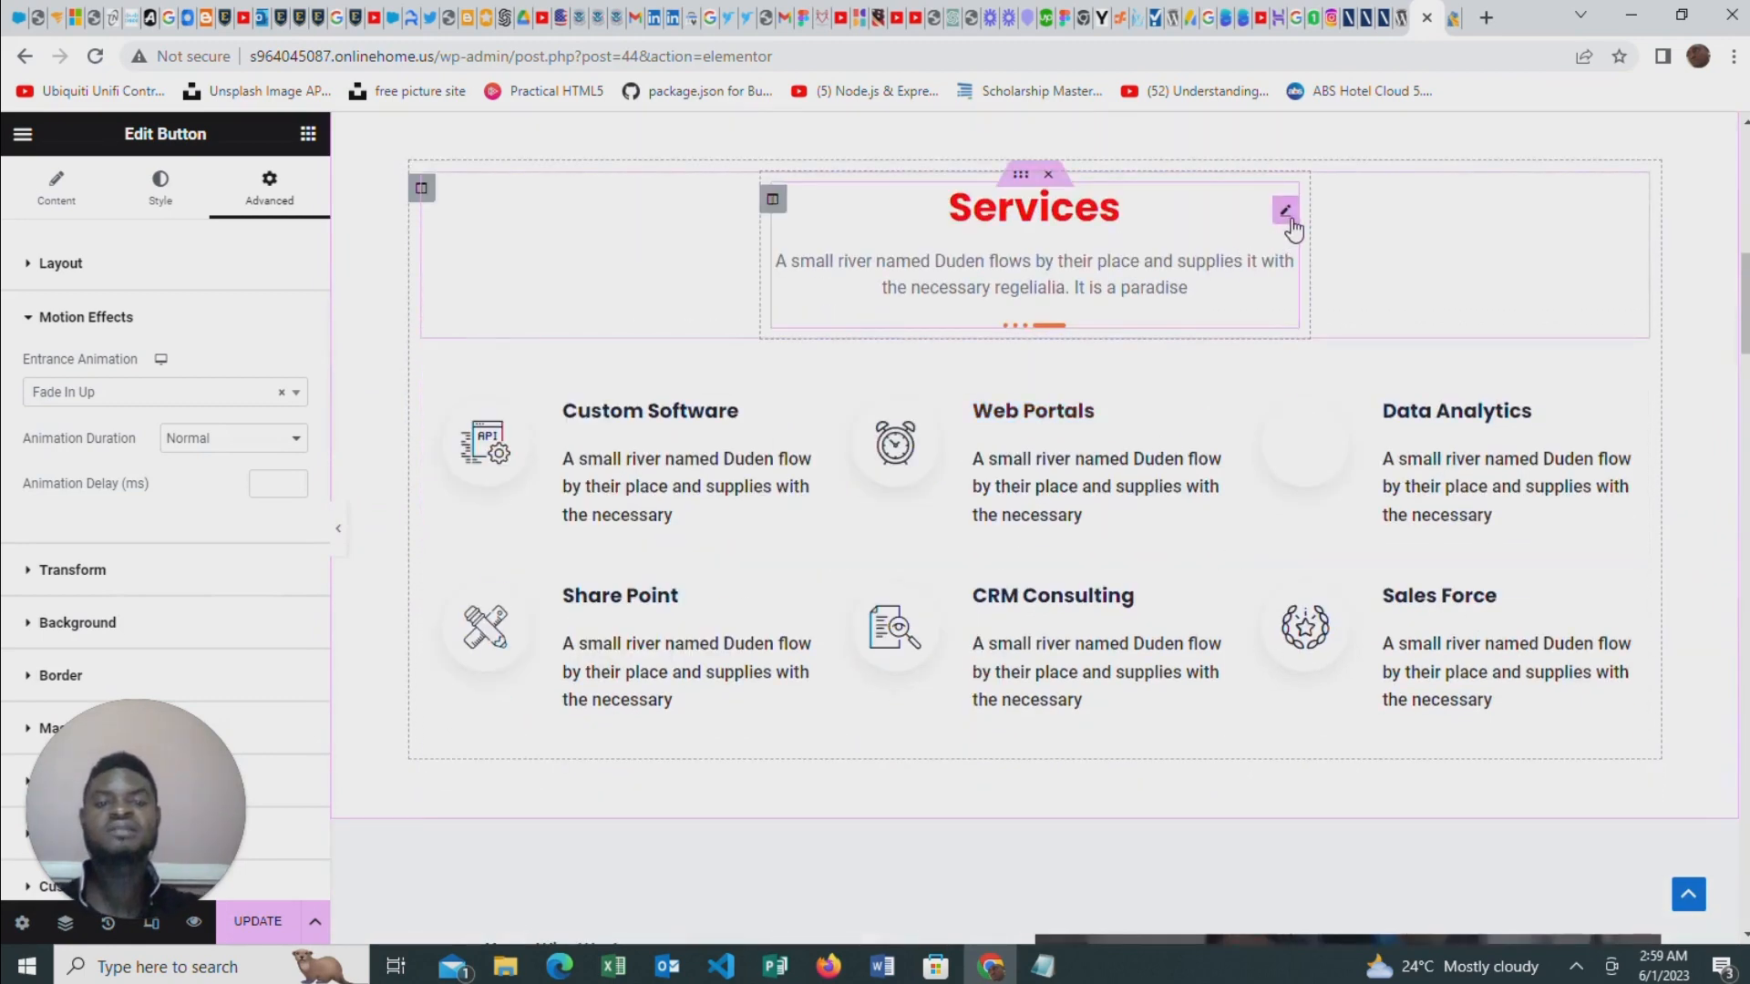
click(1285, 212)
click(269, 187)
scroll(137, 437, down, 1)
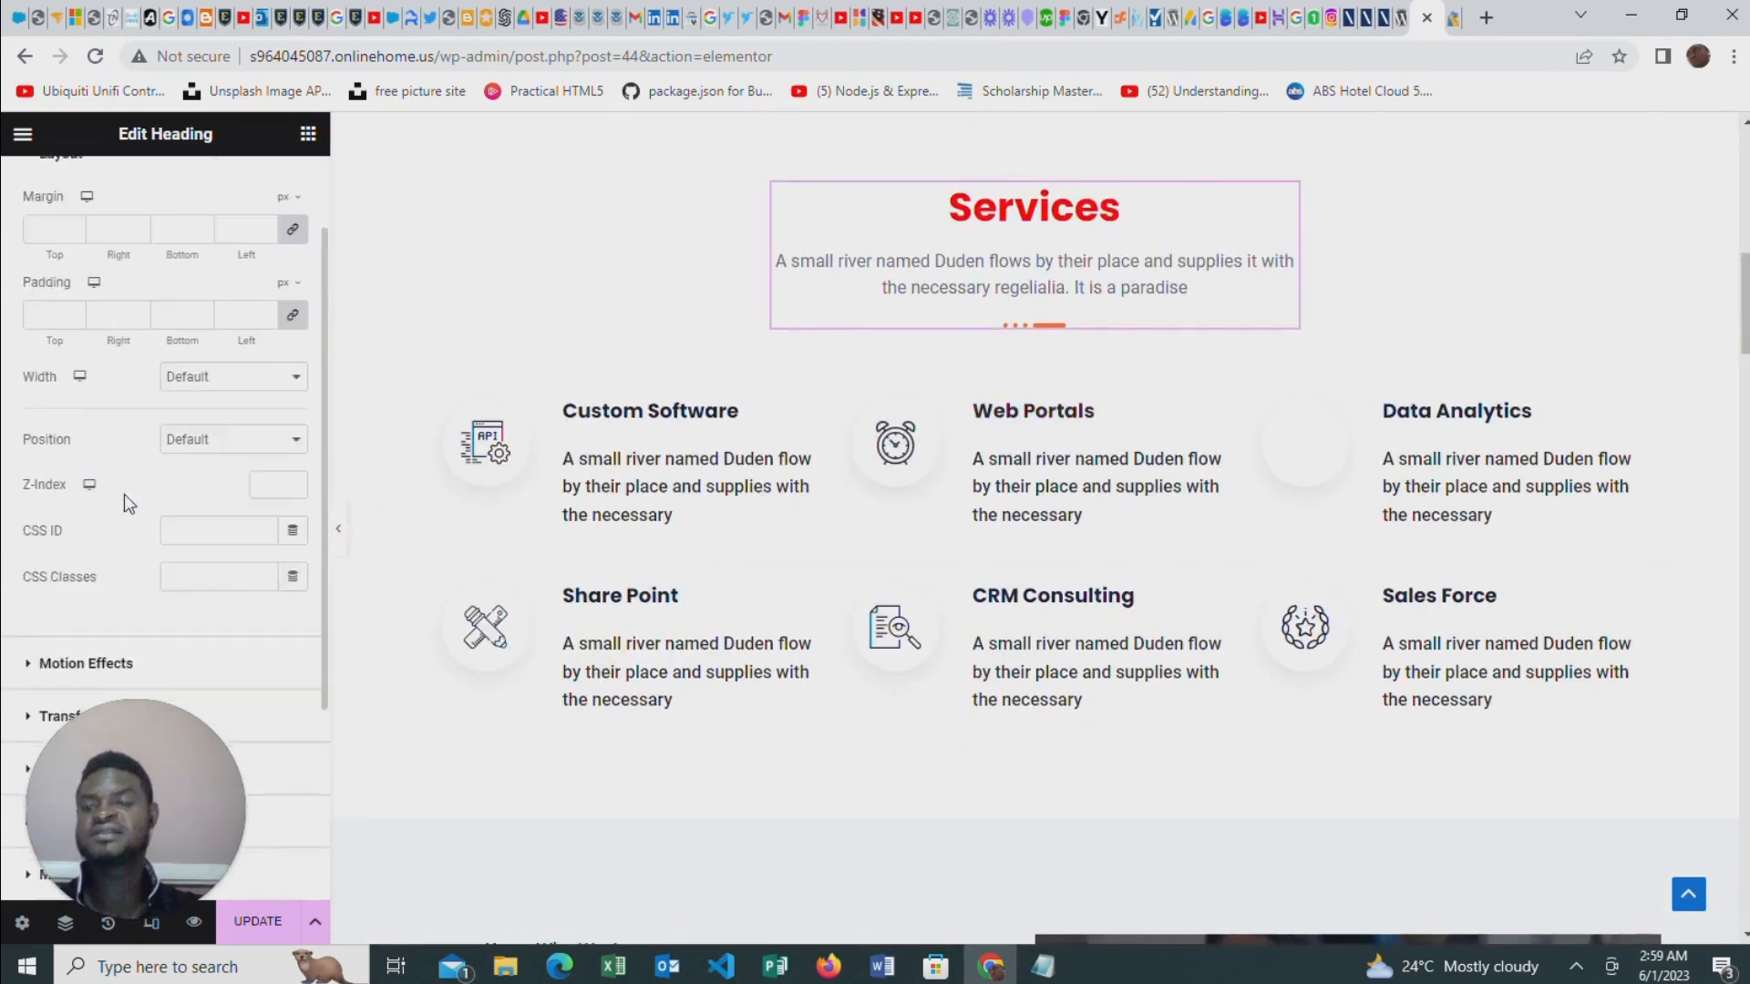
scroll(110, 506, down, 3)
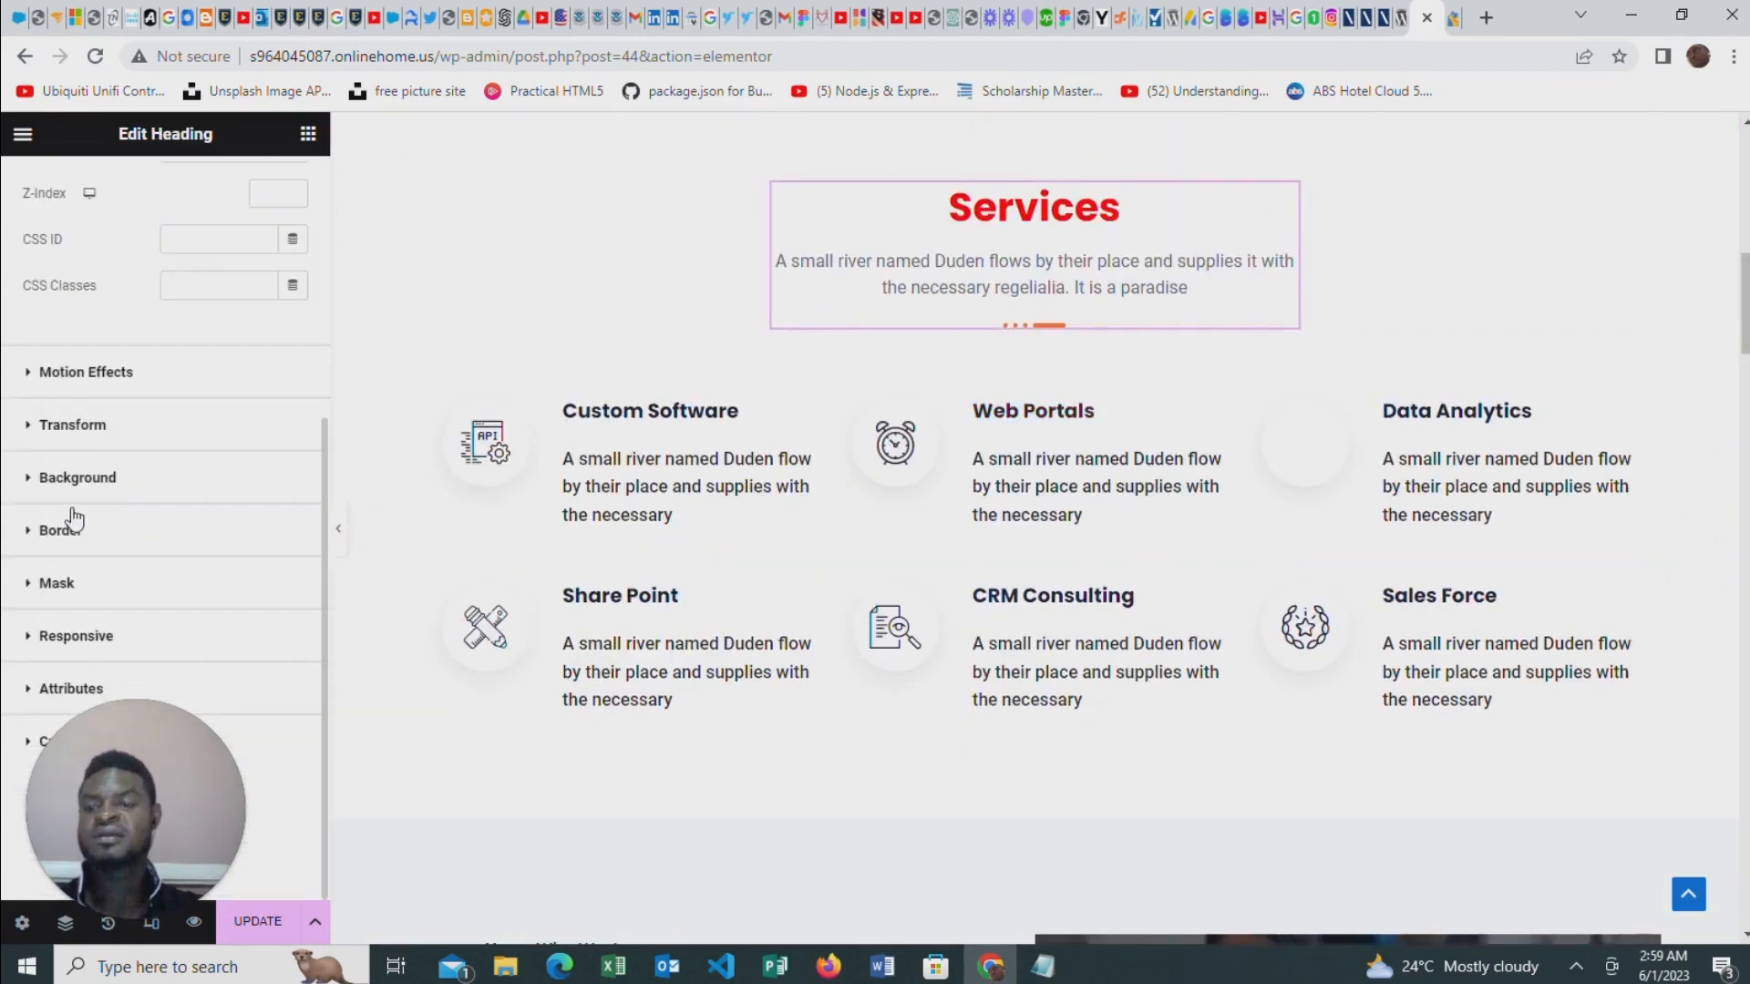
click(92, 372)
click(106, 393)
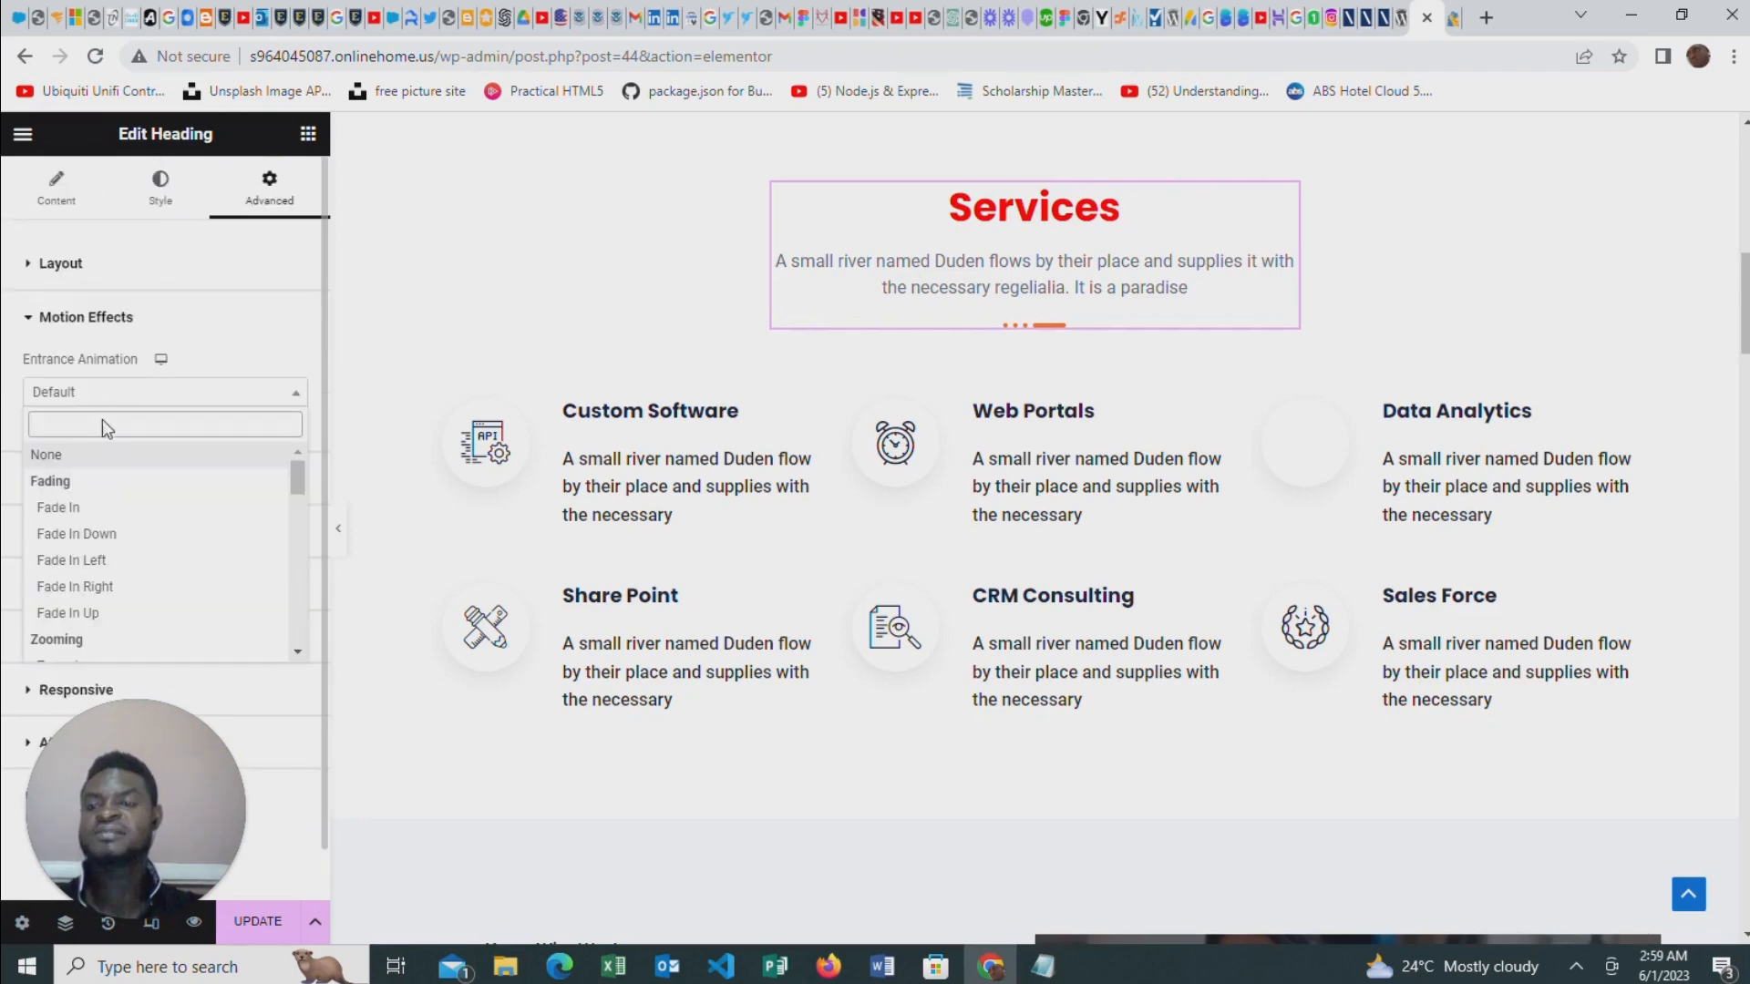
click(83, 613)
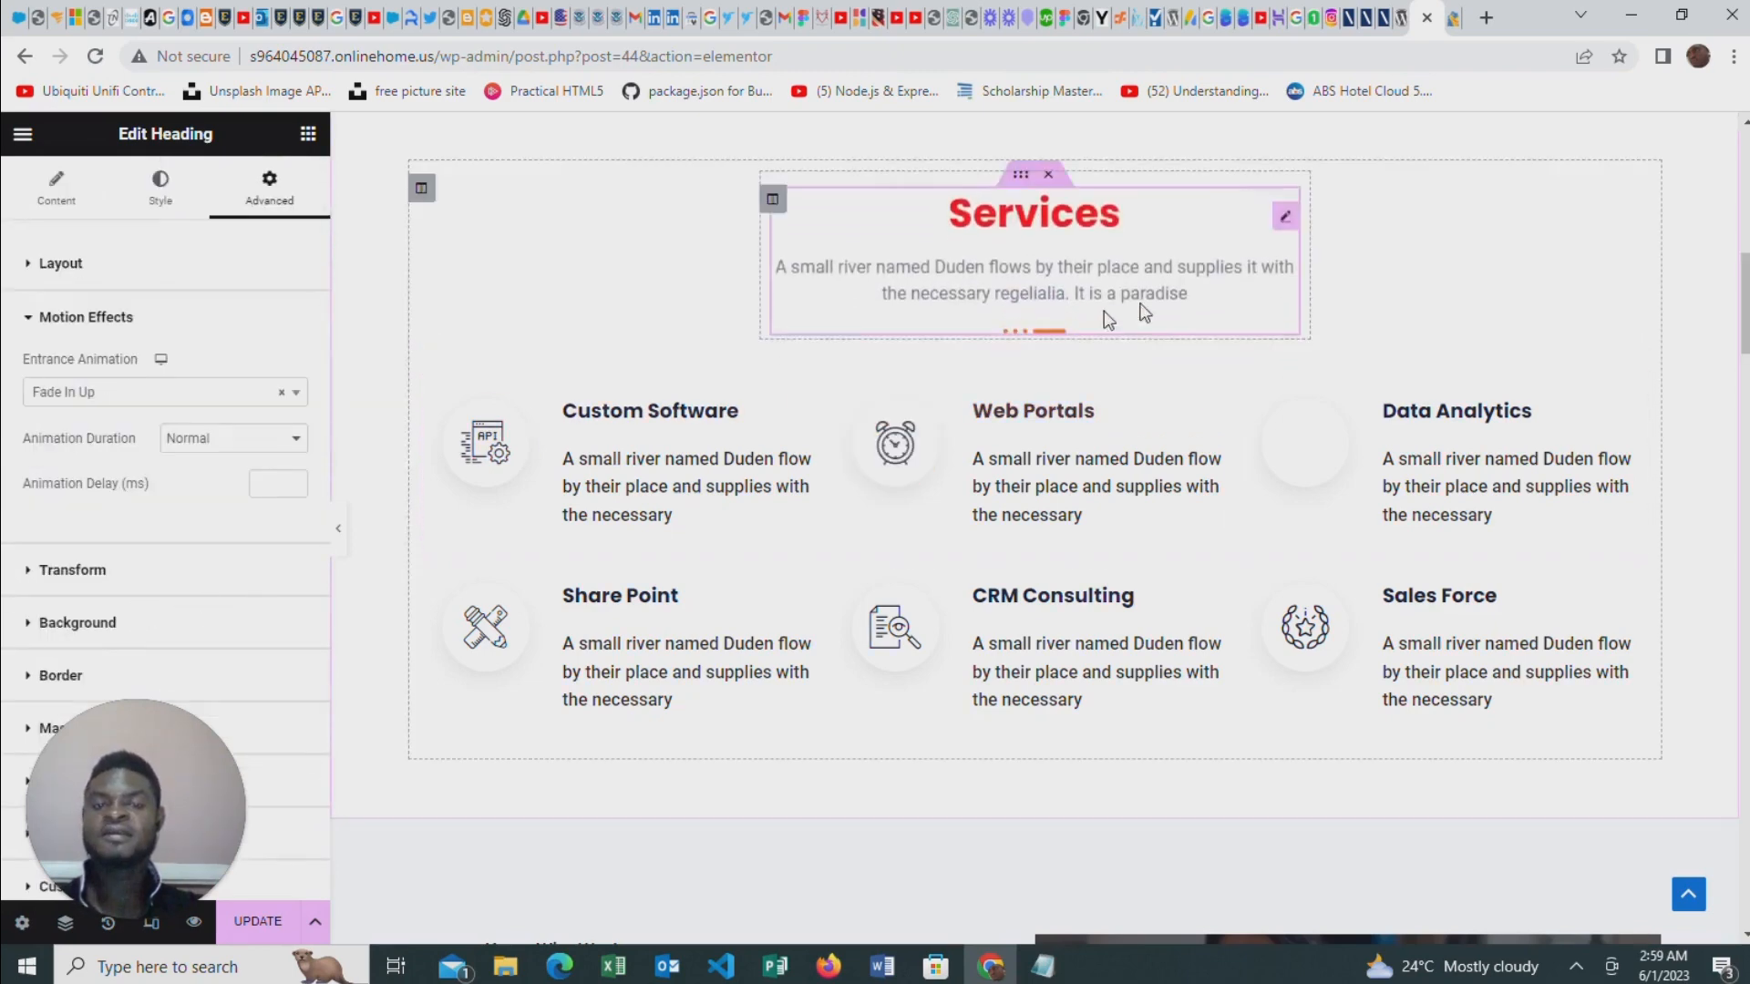
scroll(1298, 472, down, 8)
scroll(1159, 480, up, 6)
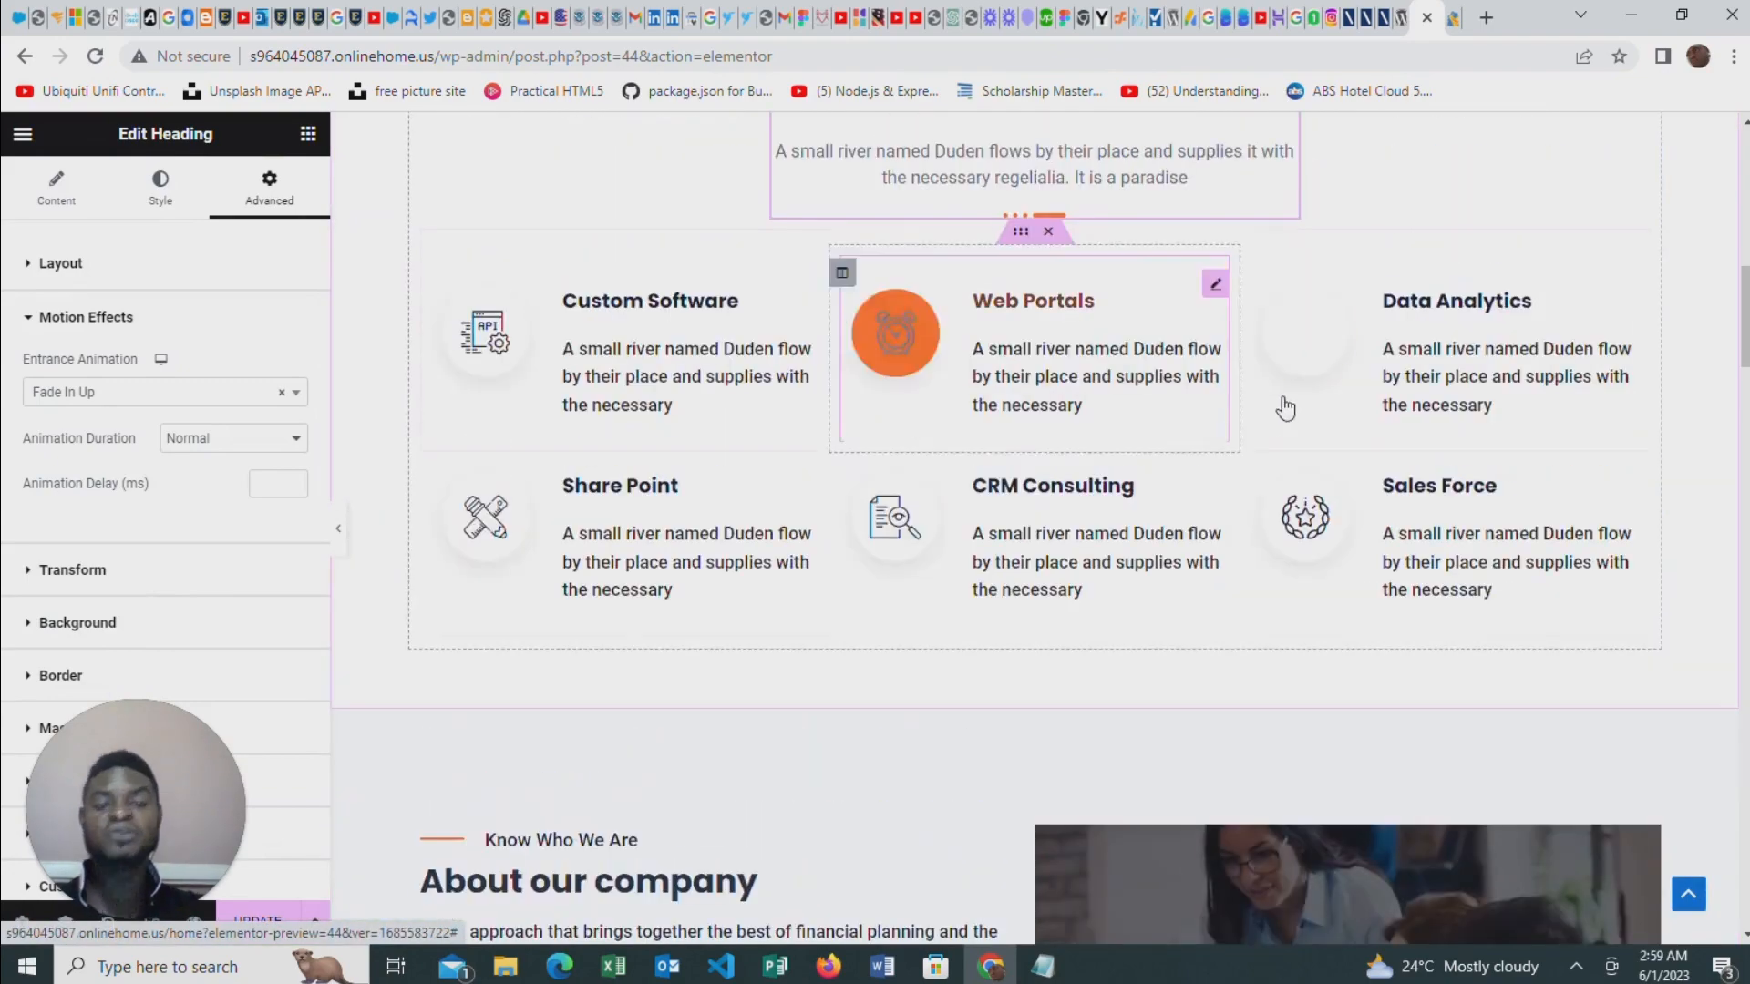
scroll(1287, 433, up, 1)
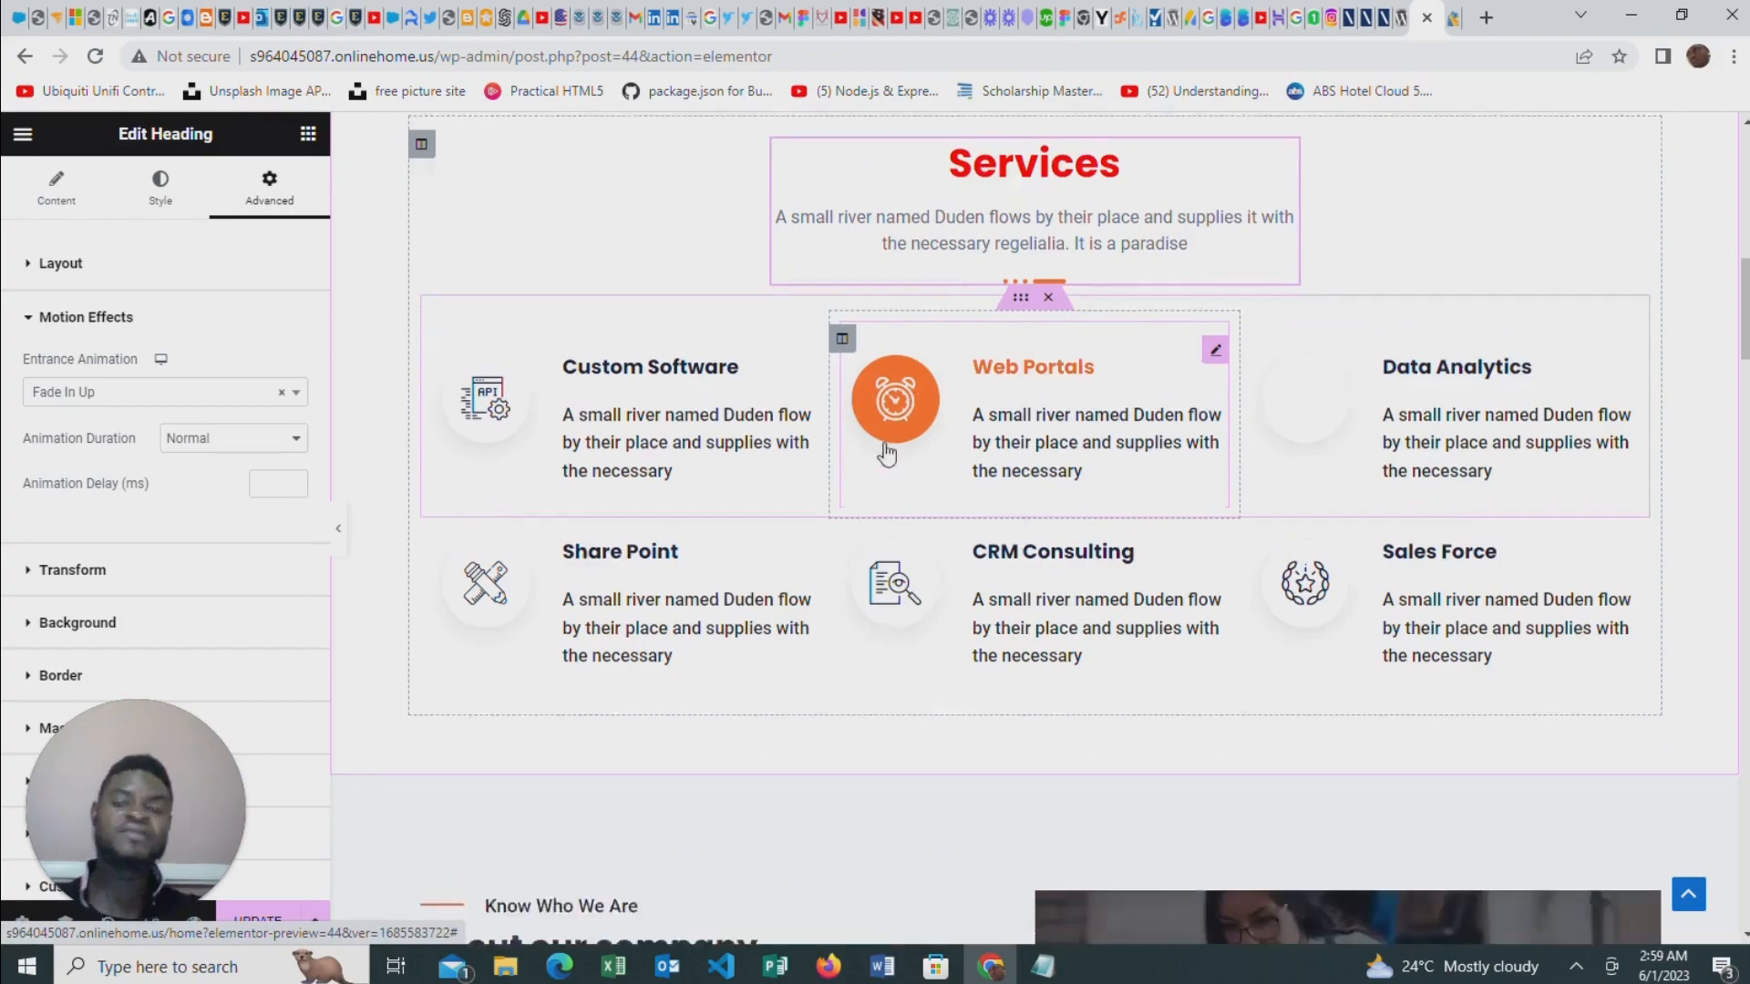
scroll(877, 401, down, 4)
scroll(1258, 407, up, 4)
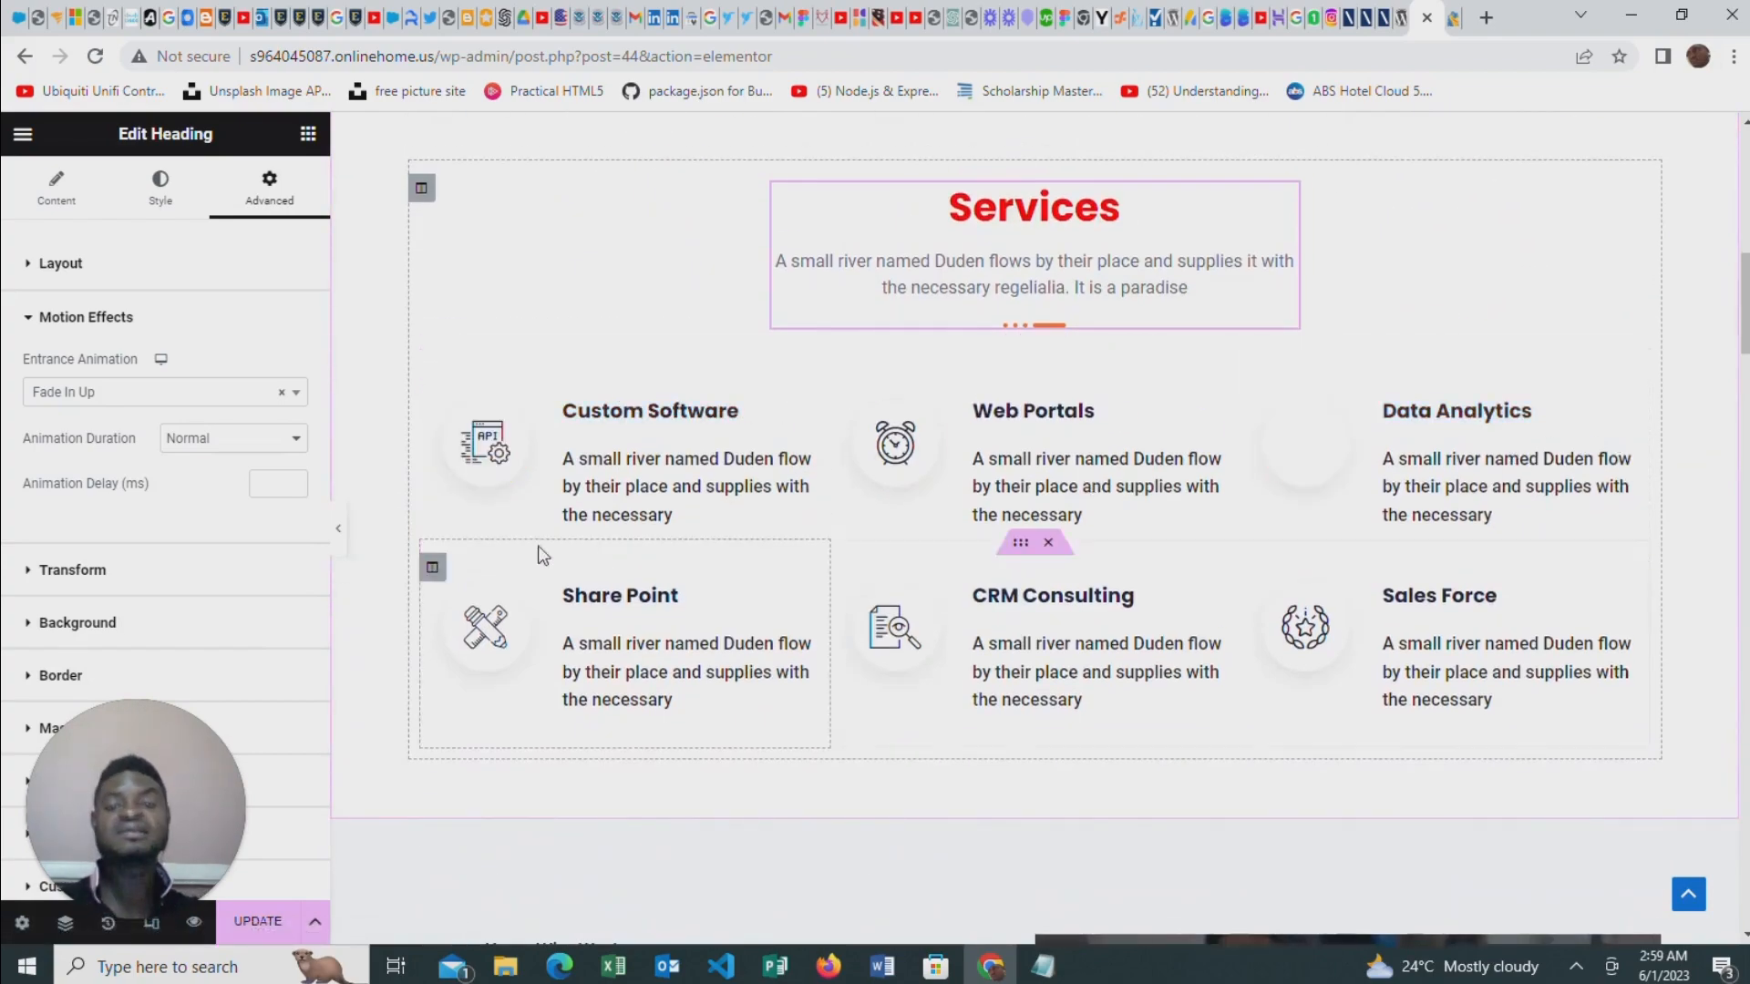
Delete the Request a Call Back section from the page
scroll(1254, 586, down, 10)
scroll(1114, 478, down, 5)
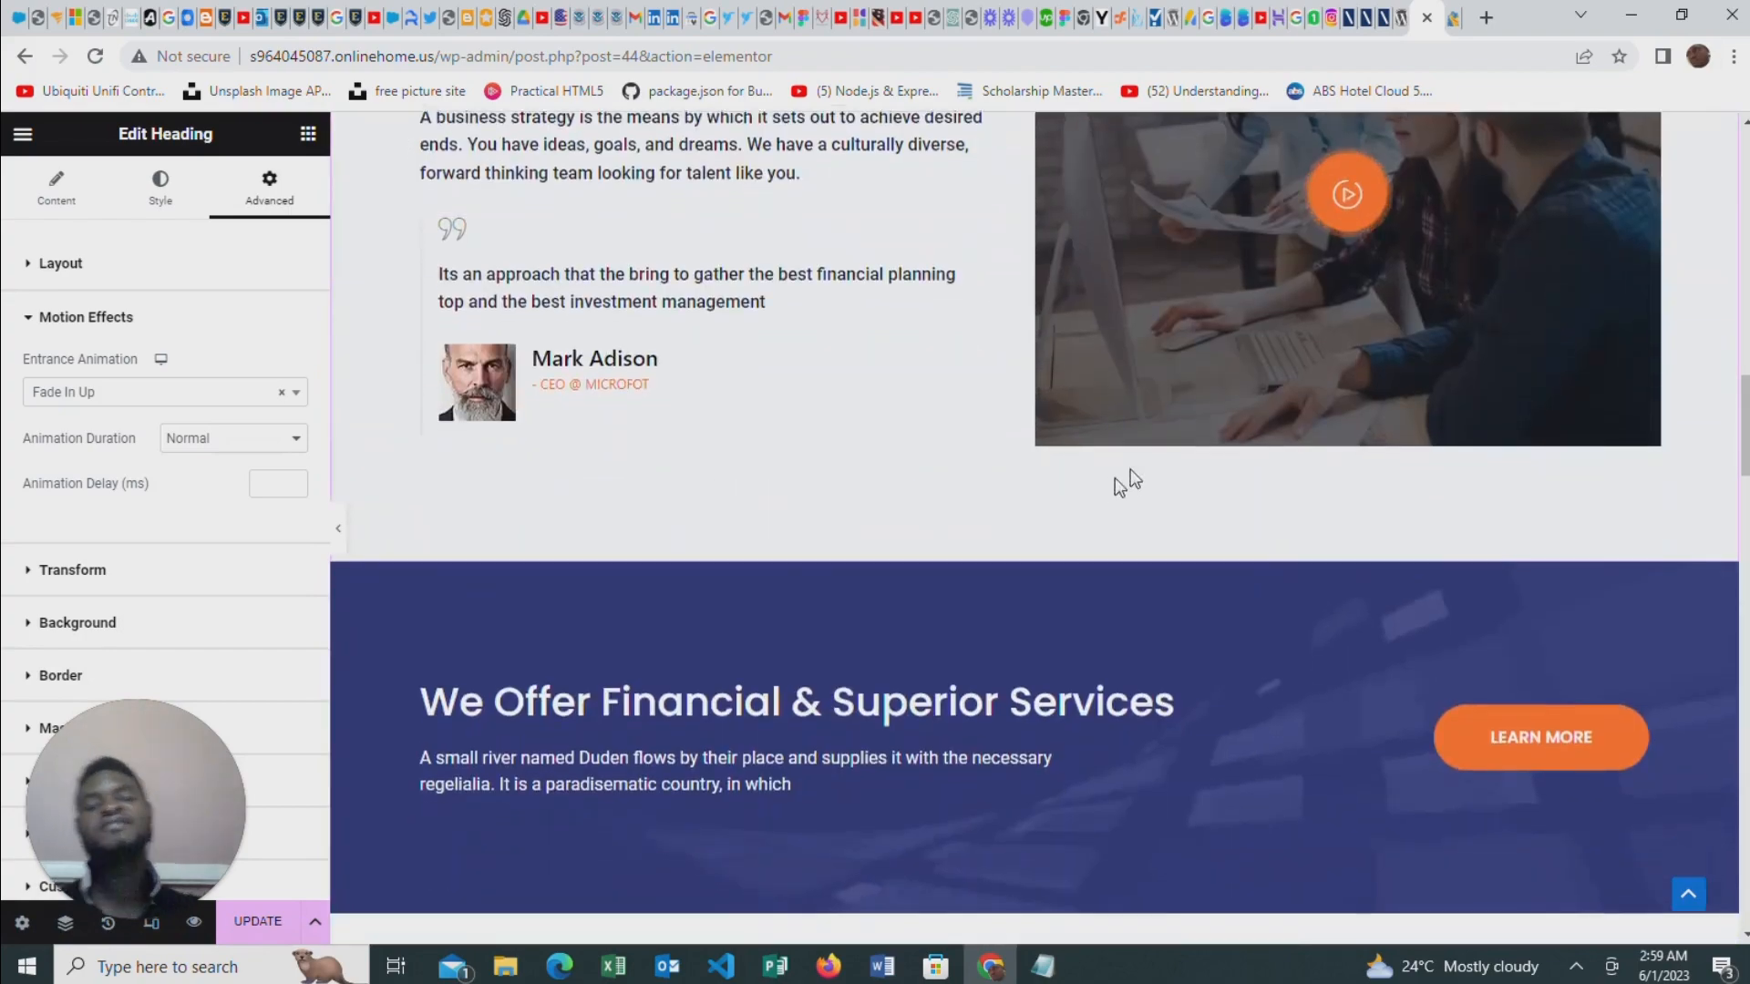
scroll(985, 508, down, 5)
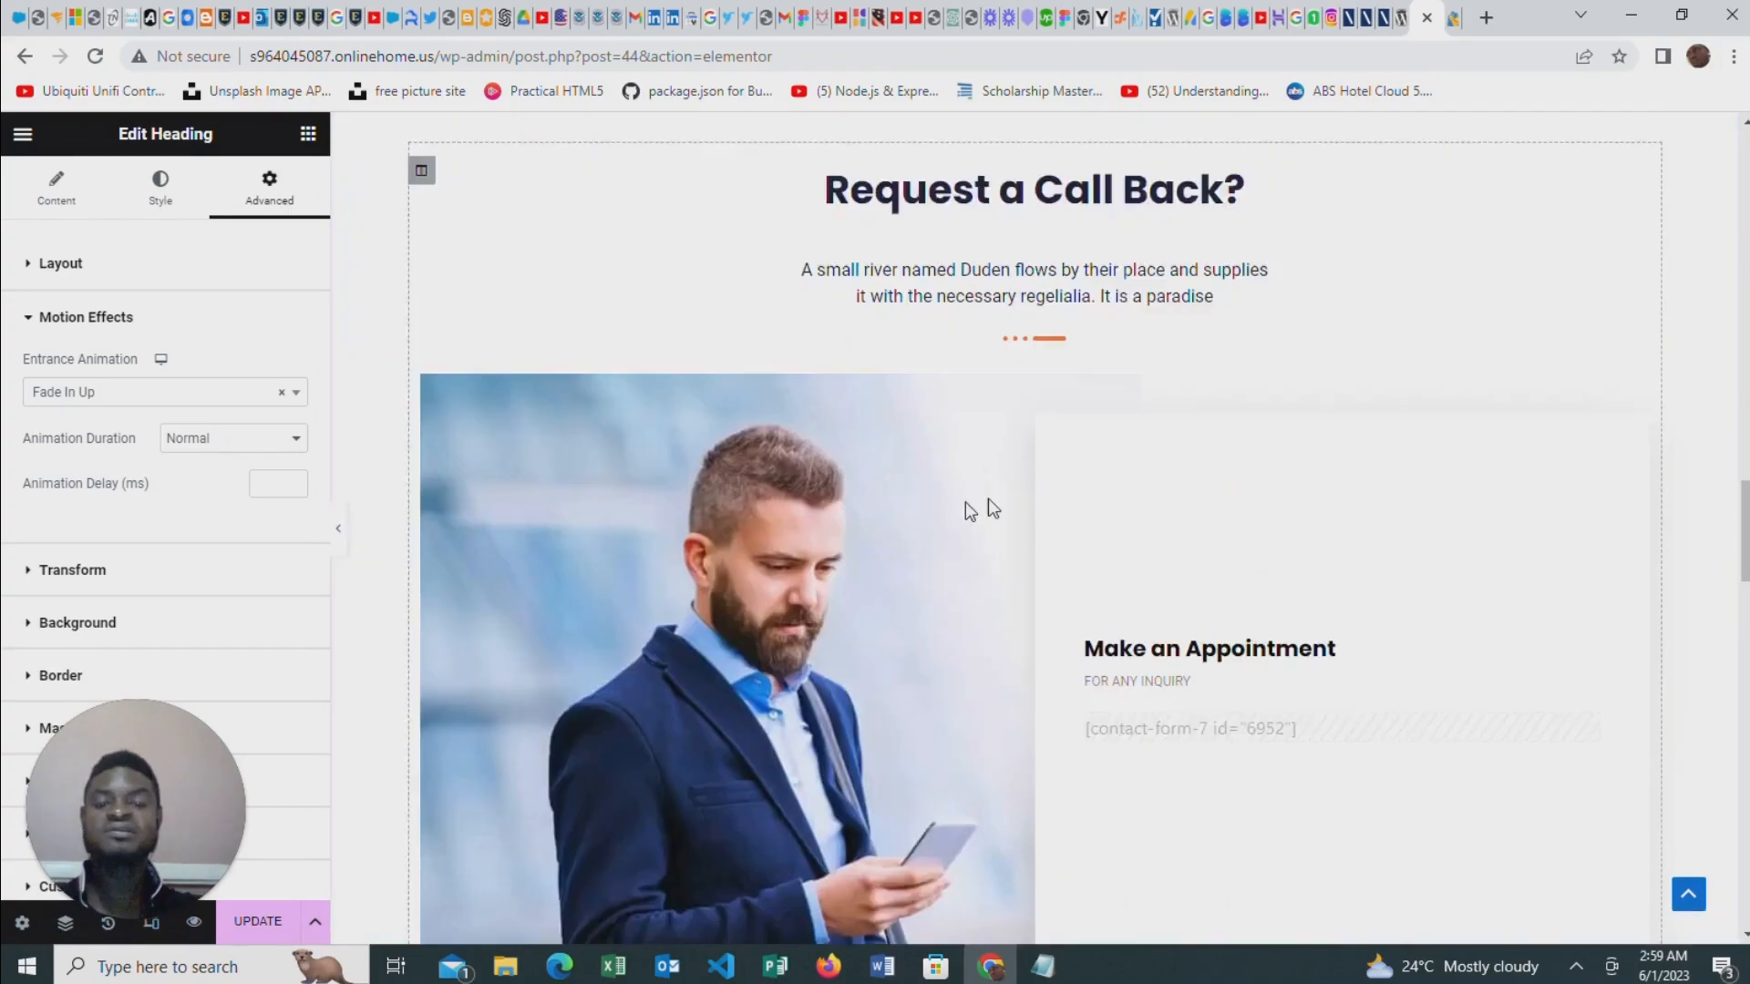
scroll(1661, 371, up, 3)
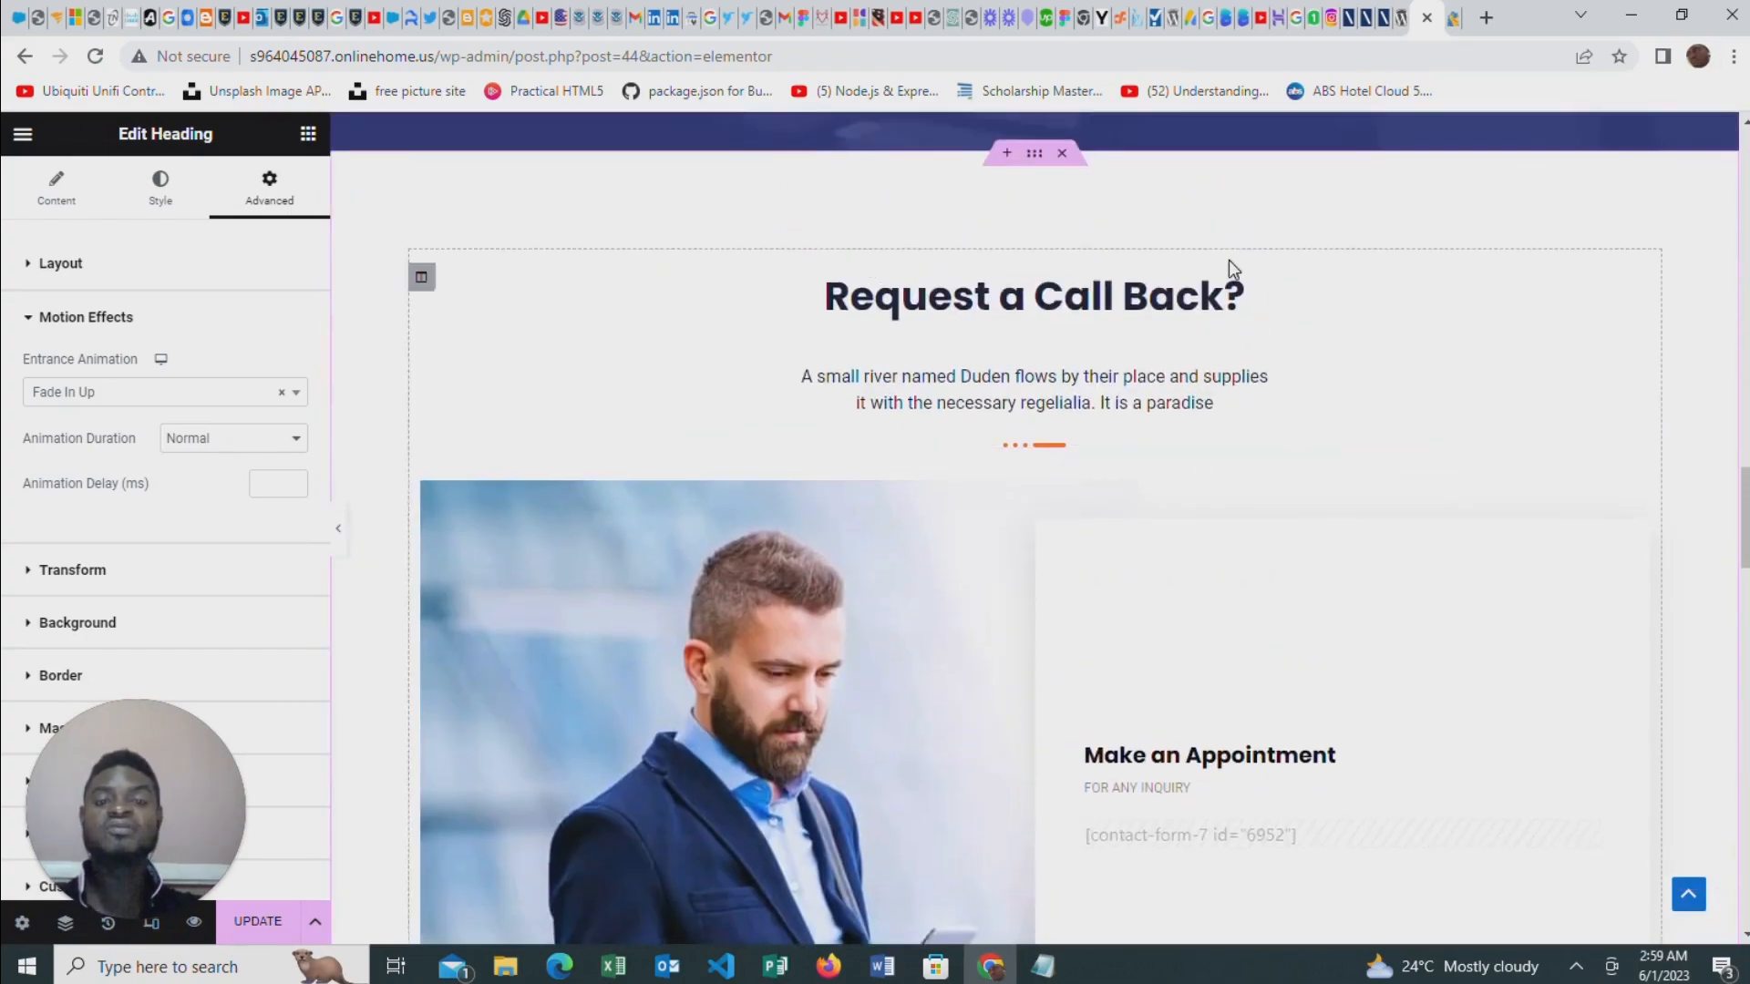
scroll(1027, 320, up, 1)
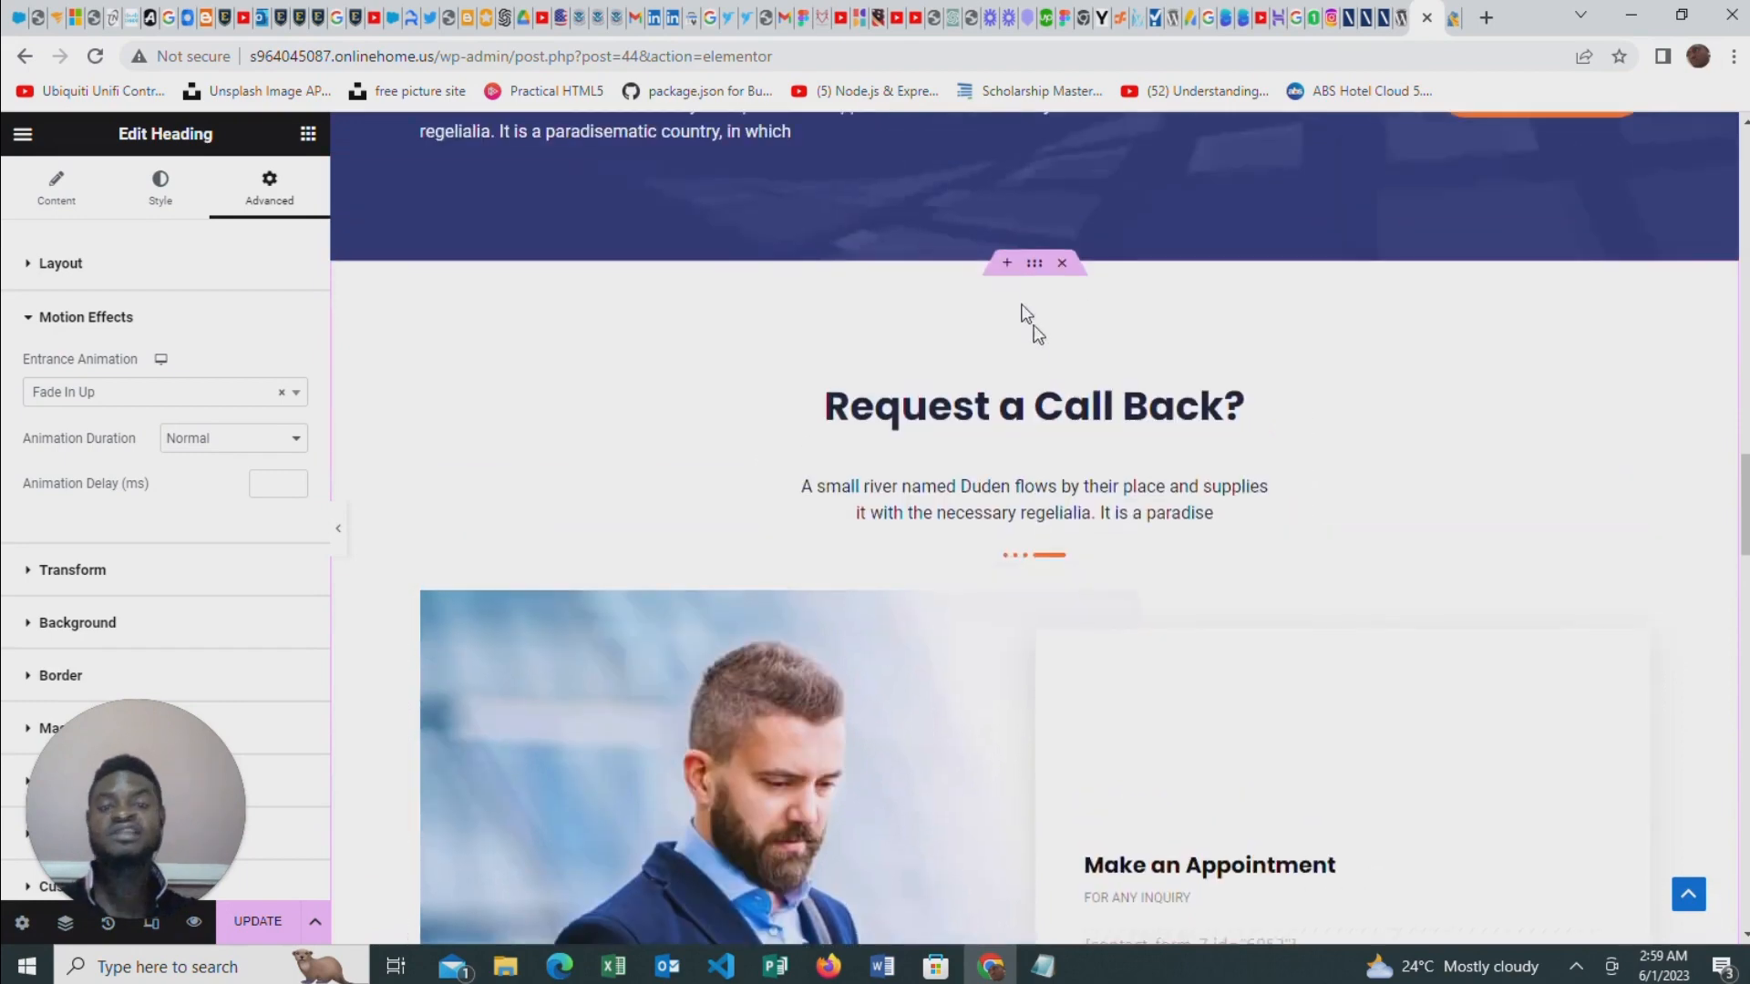
click(1062, 263)
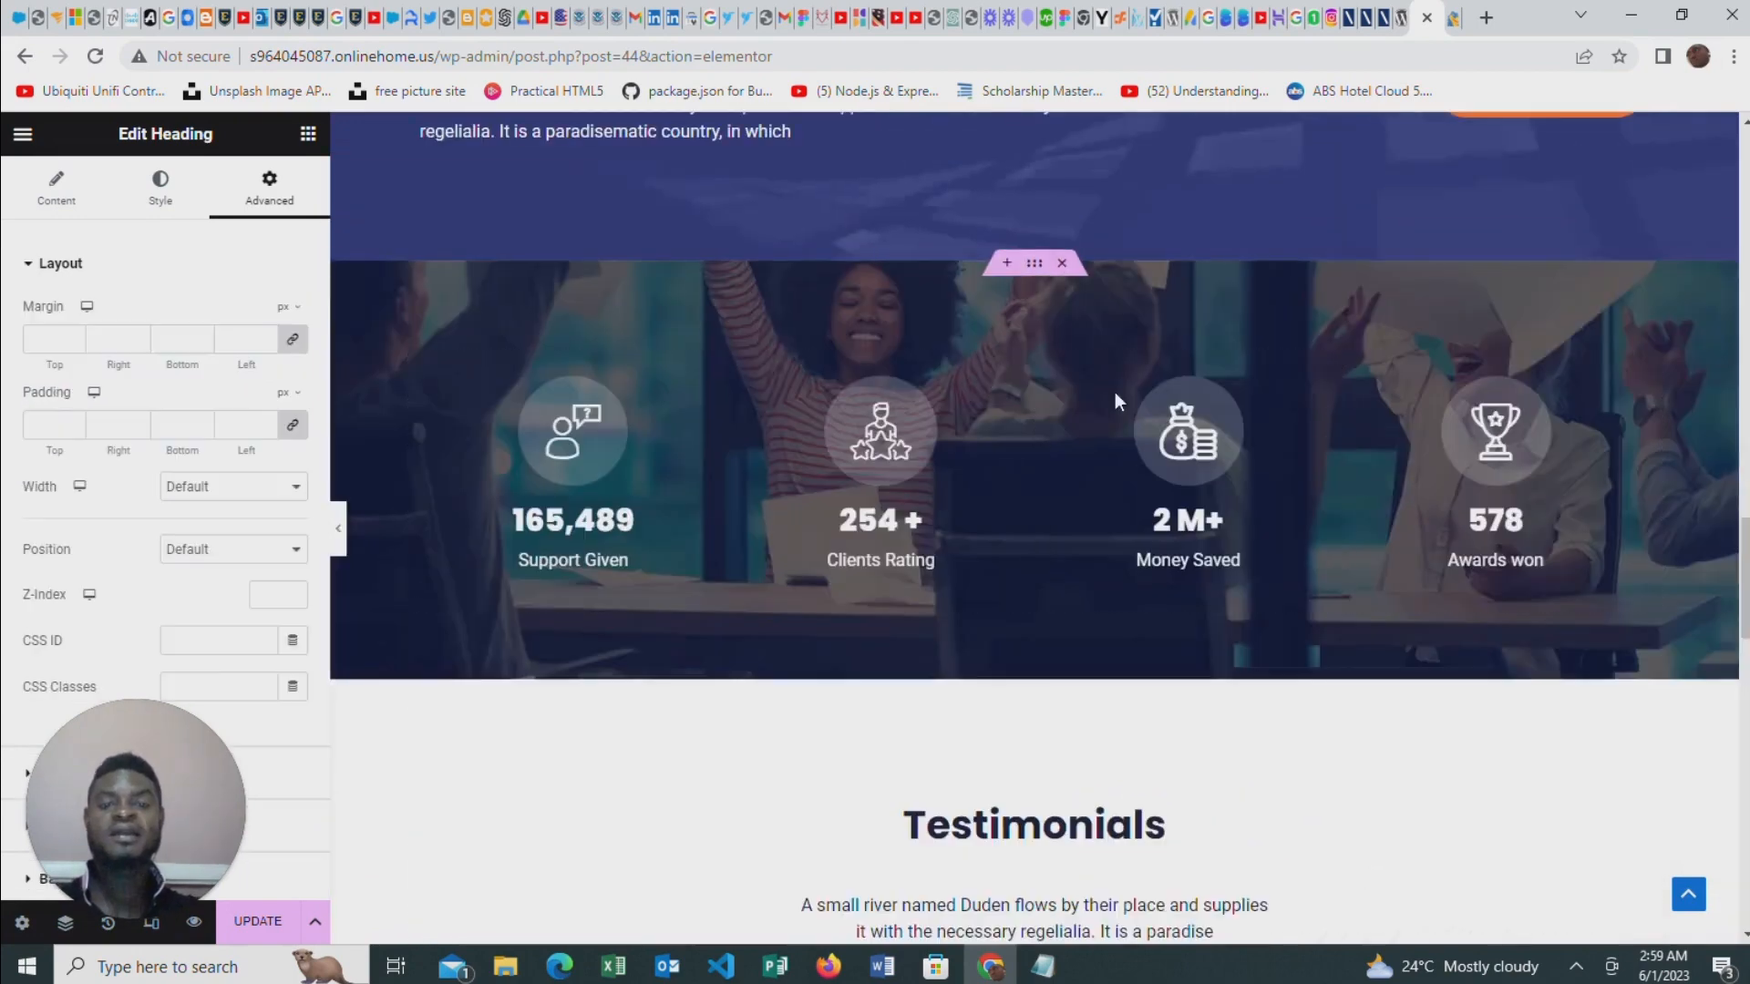
Add a new section with two equal columns directly above the Testimonials section
scroll(1150, 383, down, 7)
scroll(1128, 405, down, 10)
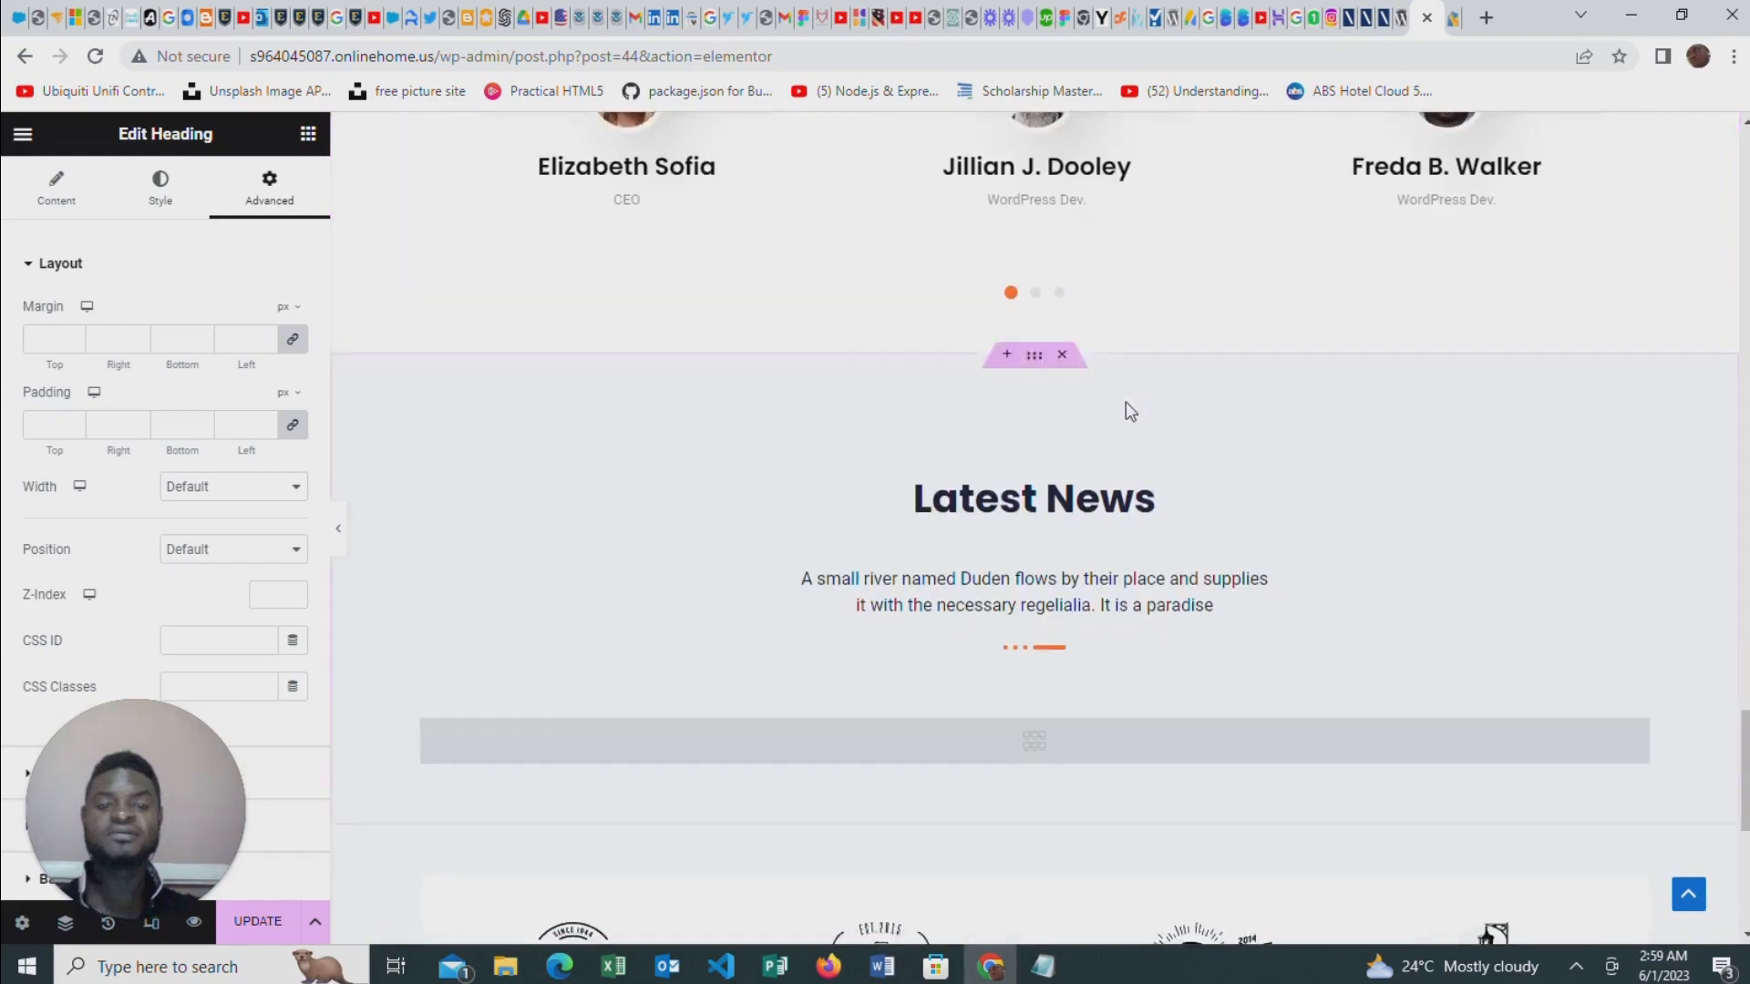
scroll(1450, 383, up, 3)
scroll(1172, 344, up, 12)
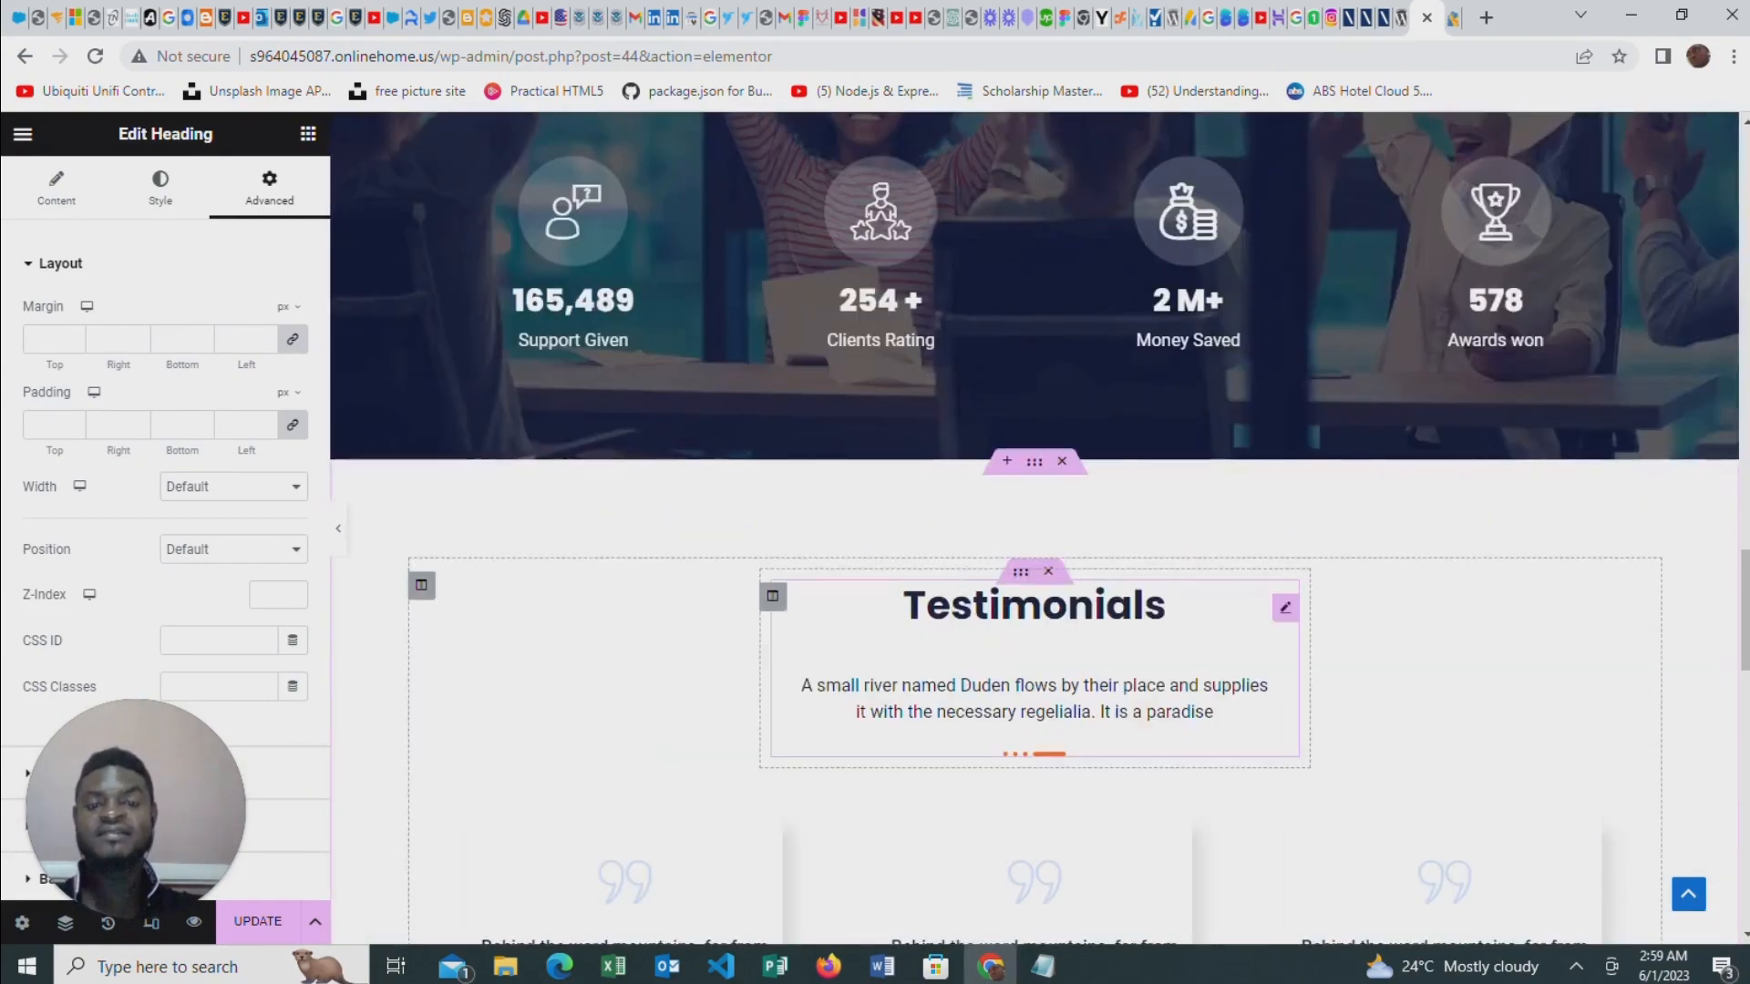
click(1006, 462)
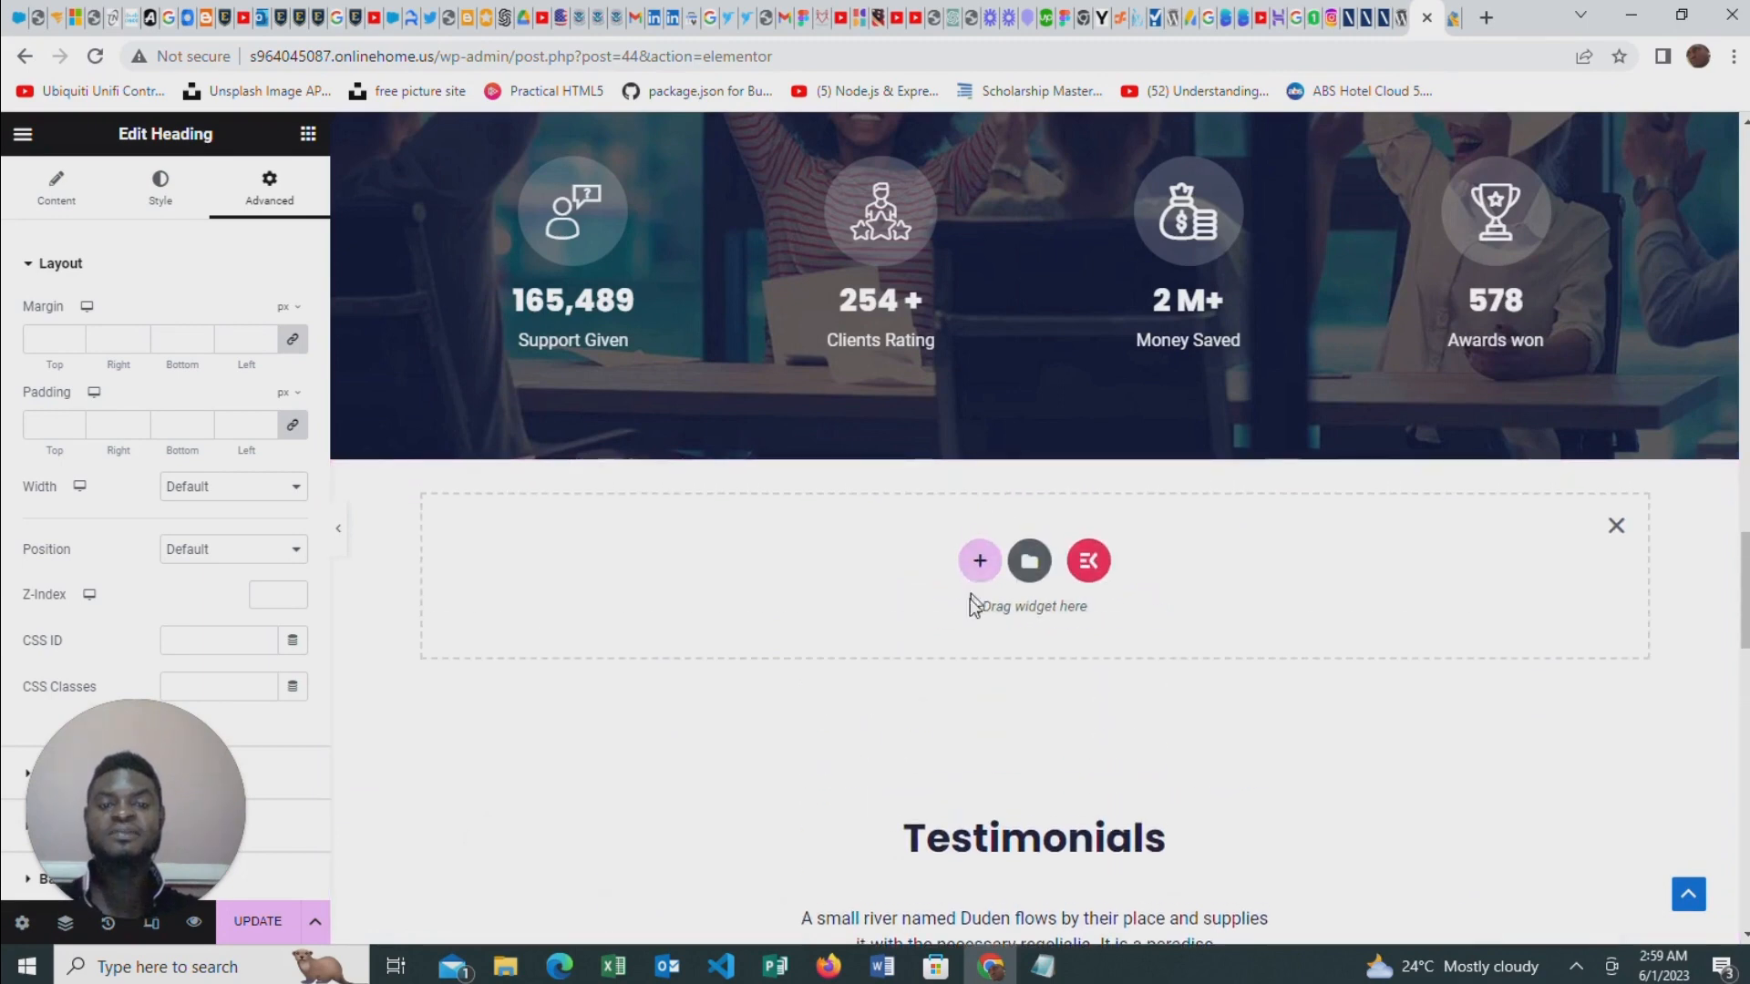
click(980, 562)
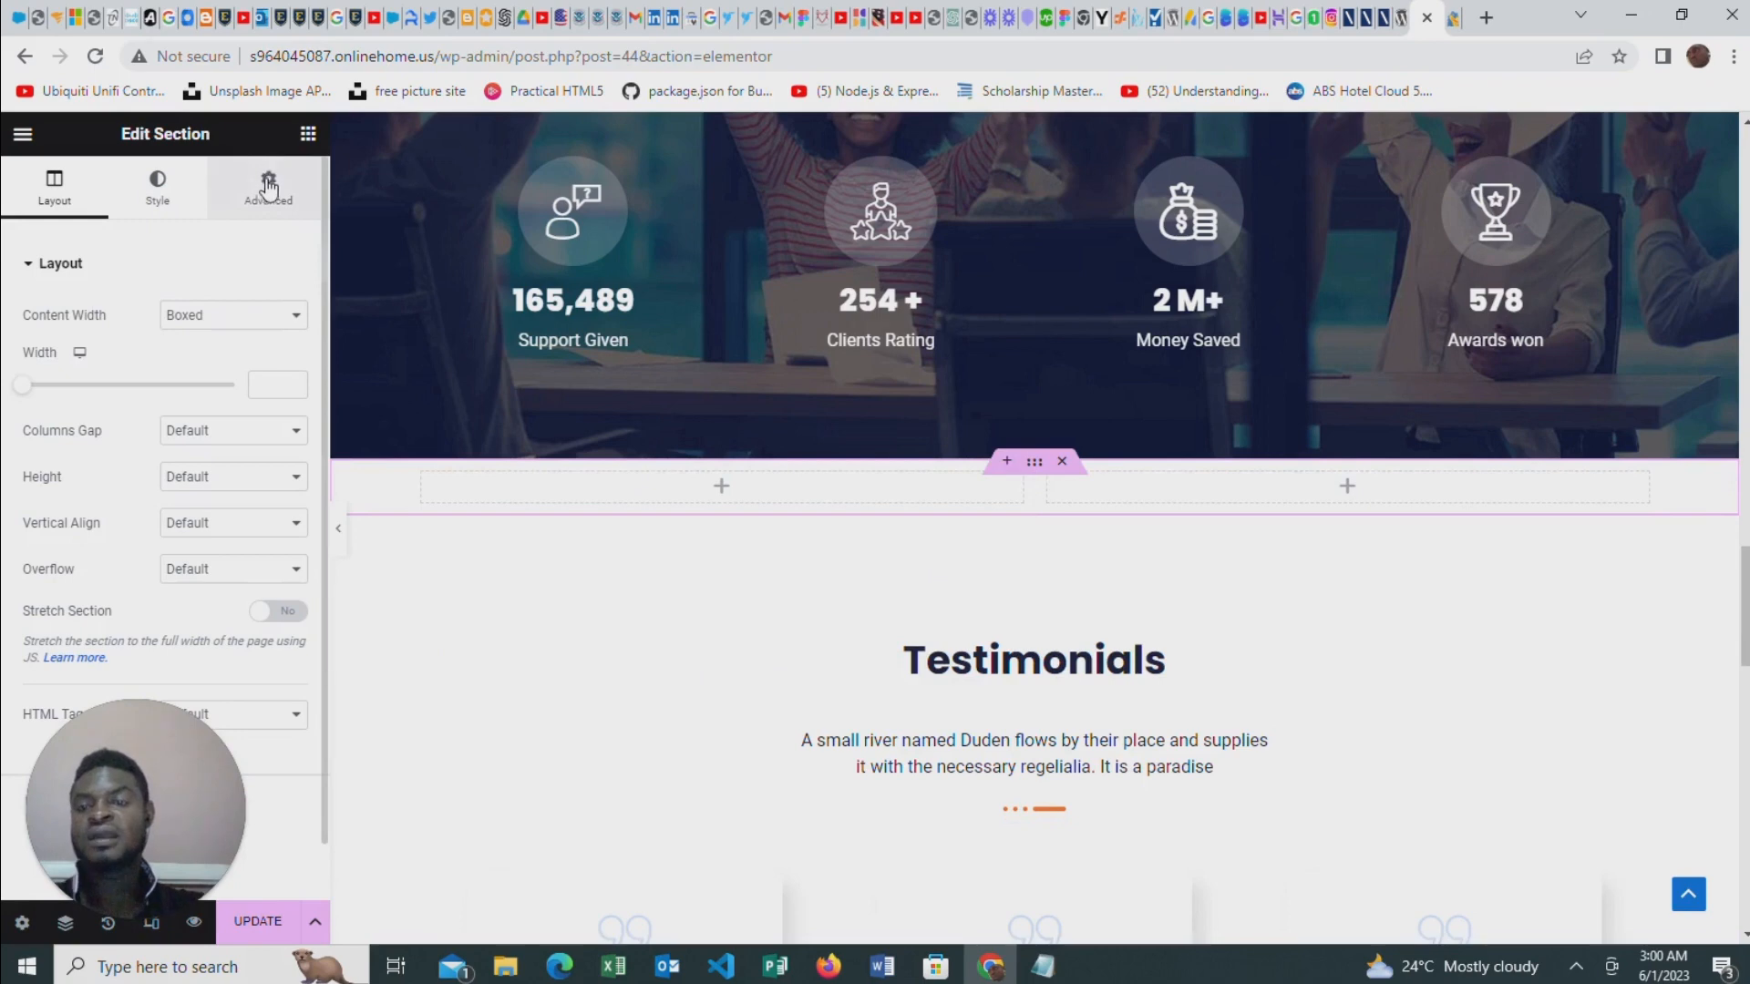
Place an Image widget in the first column of the new section and fill it with home-banner1.jpg from the media library
click(309, 134)
scroll(246, 453, down, 5)
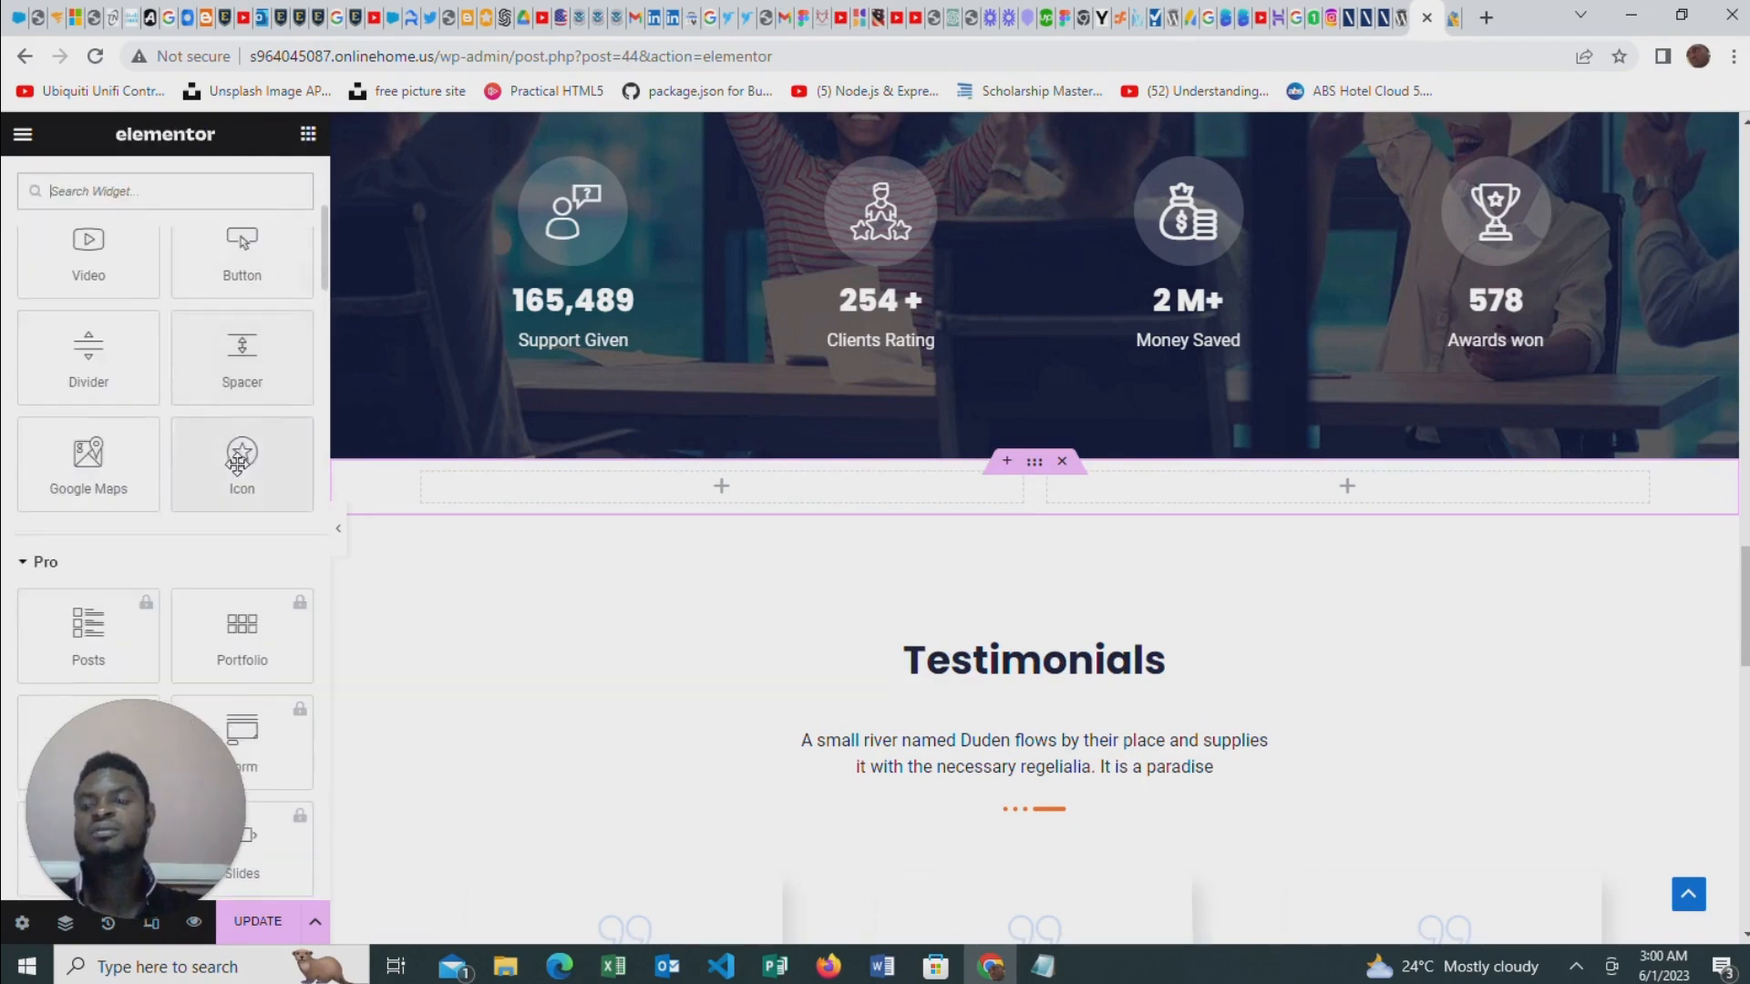
scroll(109, 390, up, 3)
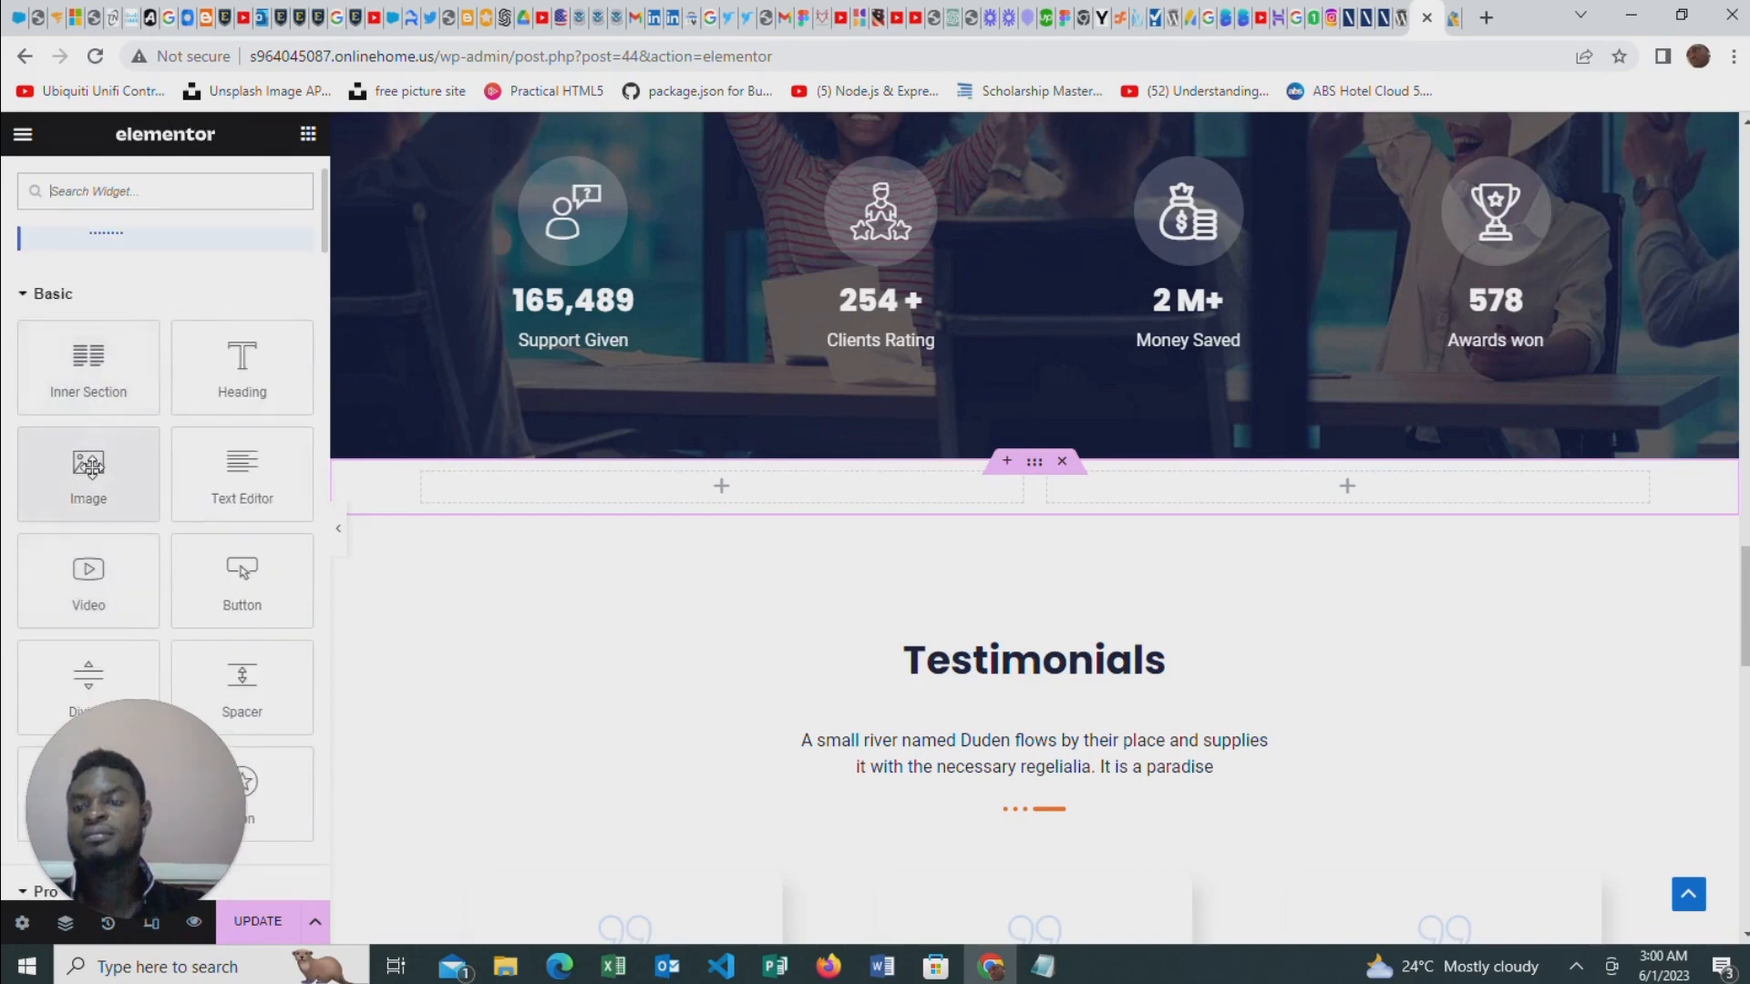
drag(89, 469, 769, 485)
drag(417, 571, 301, 592)
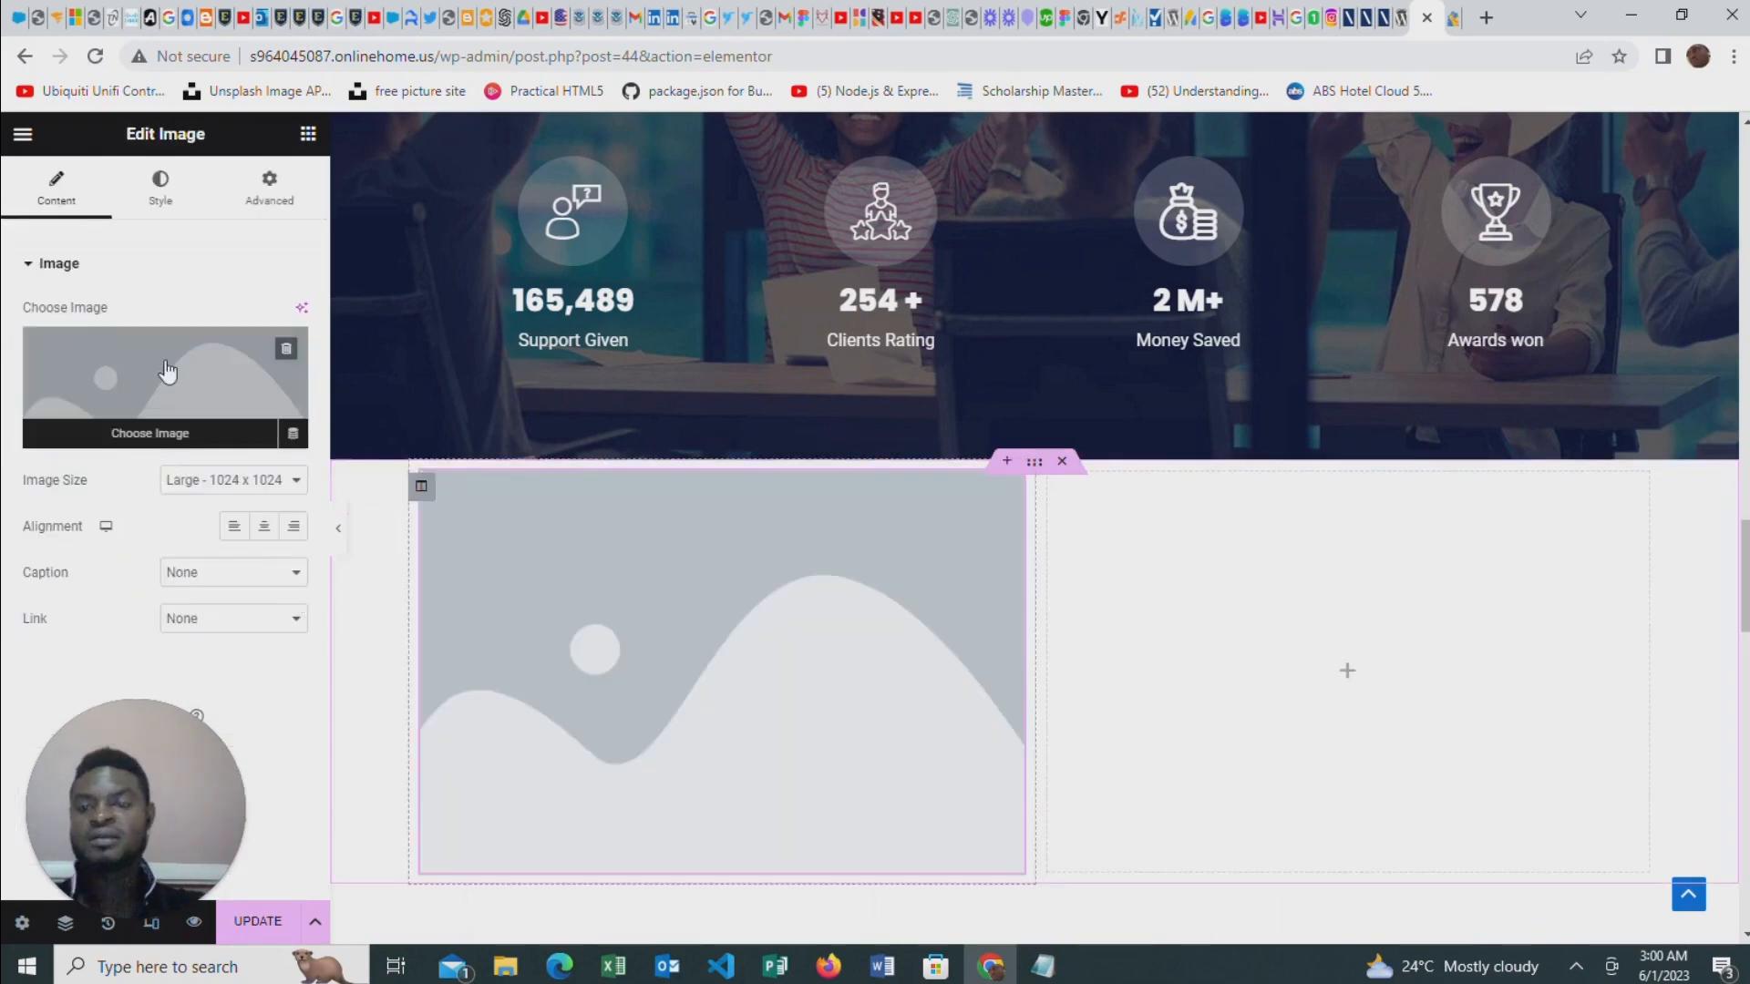
click(146, 373)
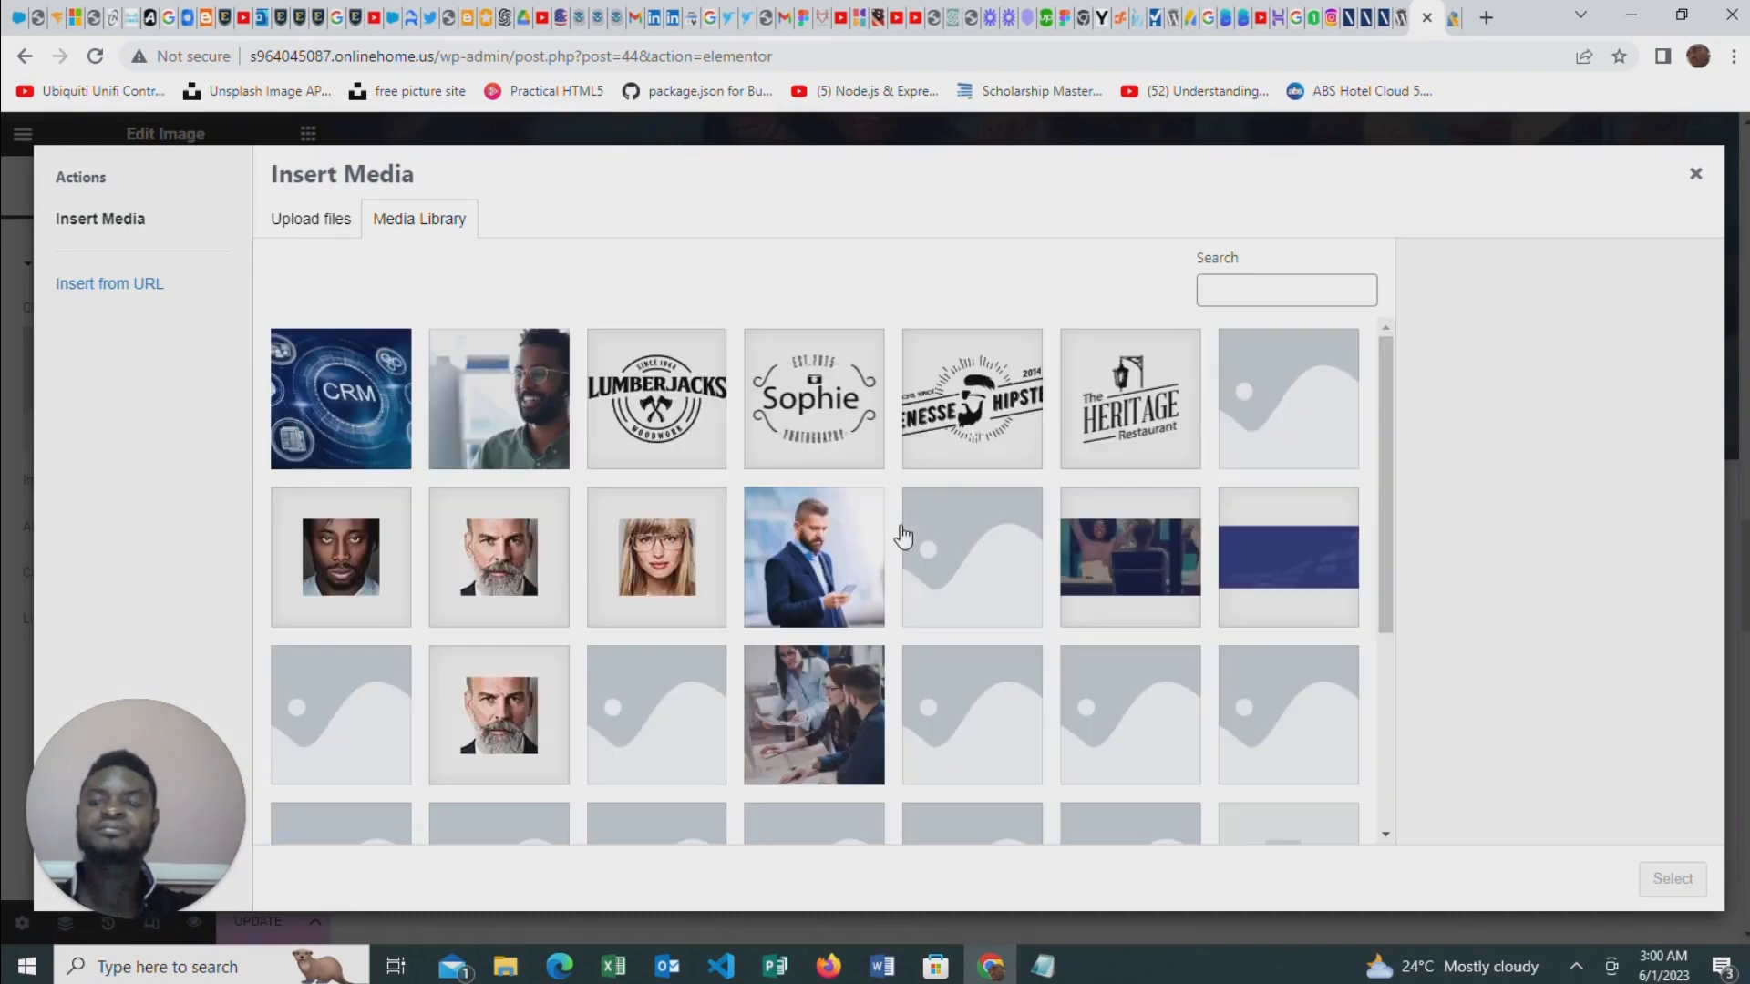
click(520, 402)
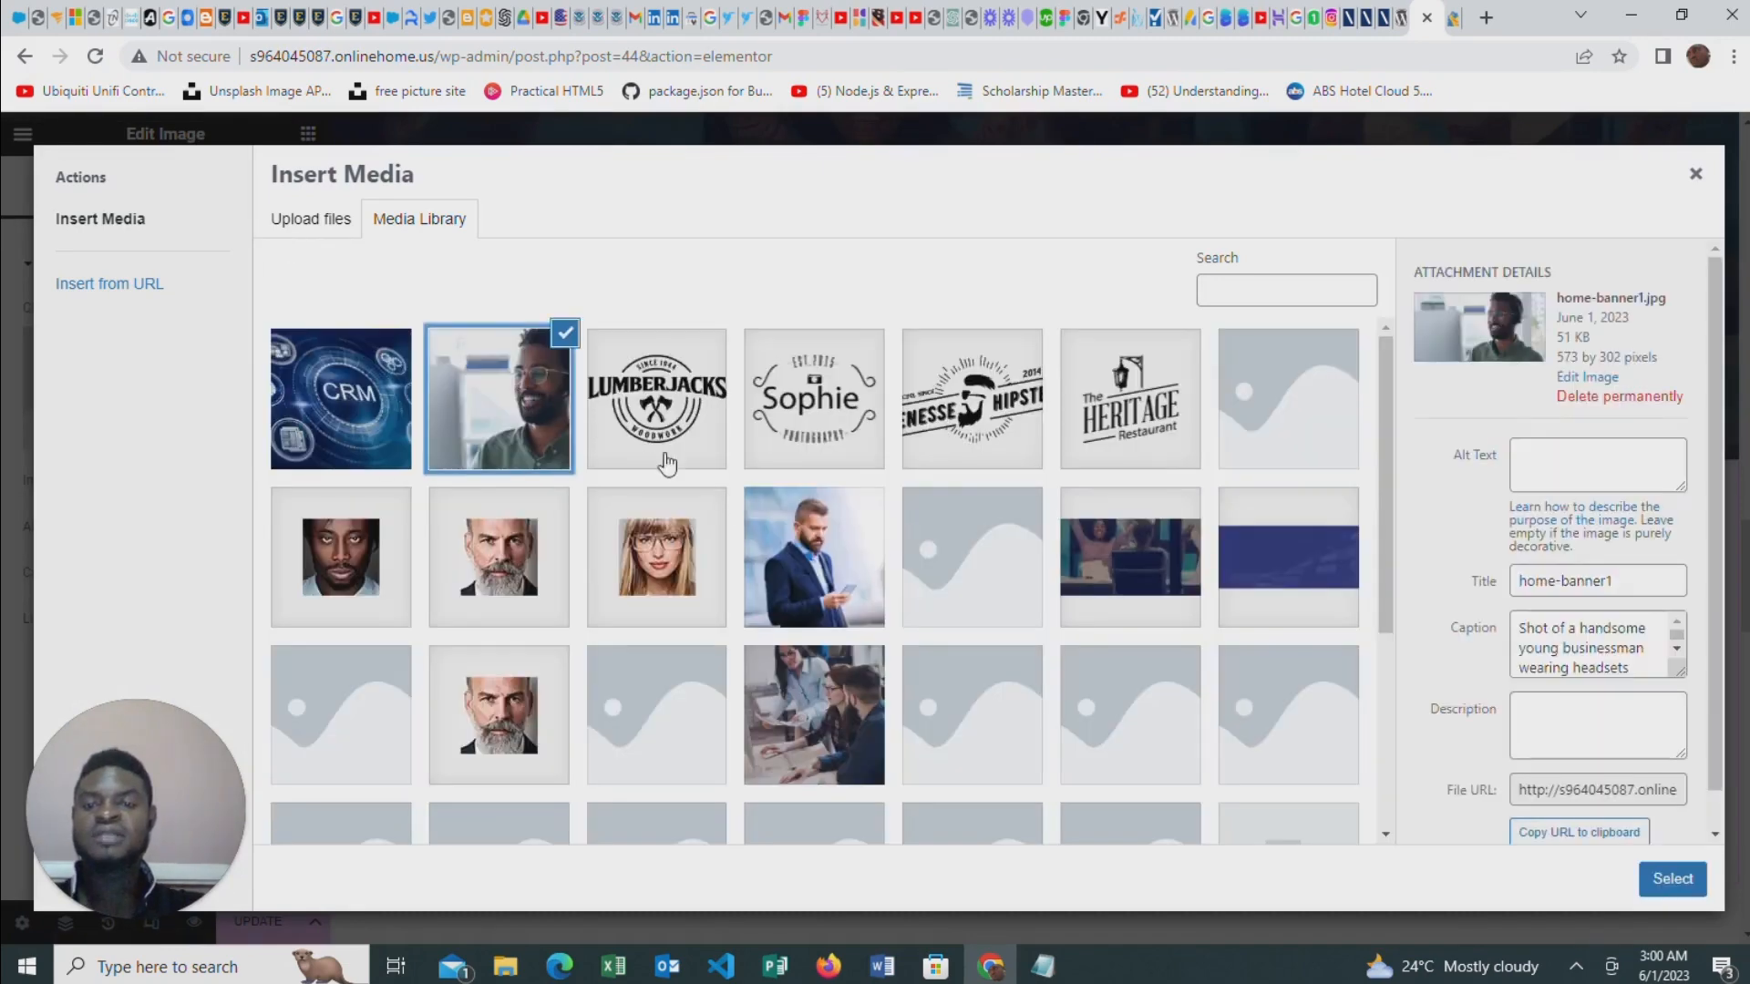
click(1673, 879)
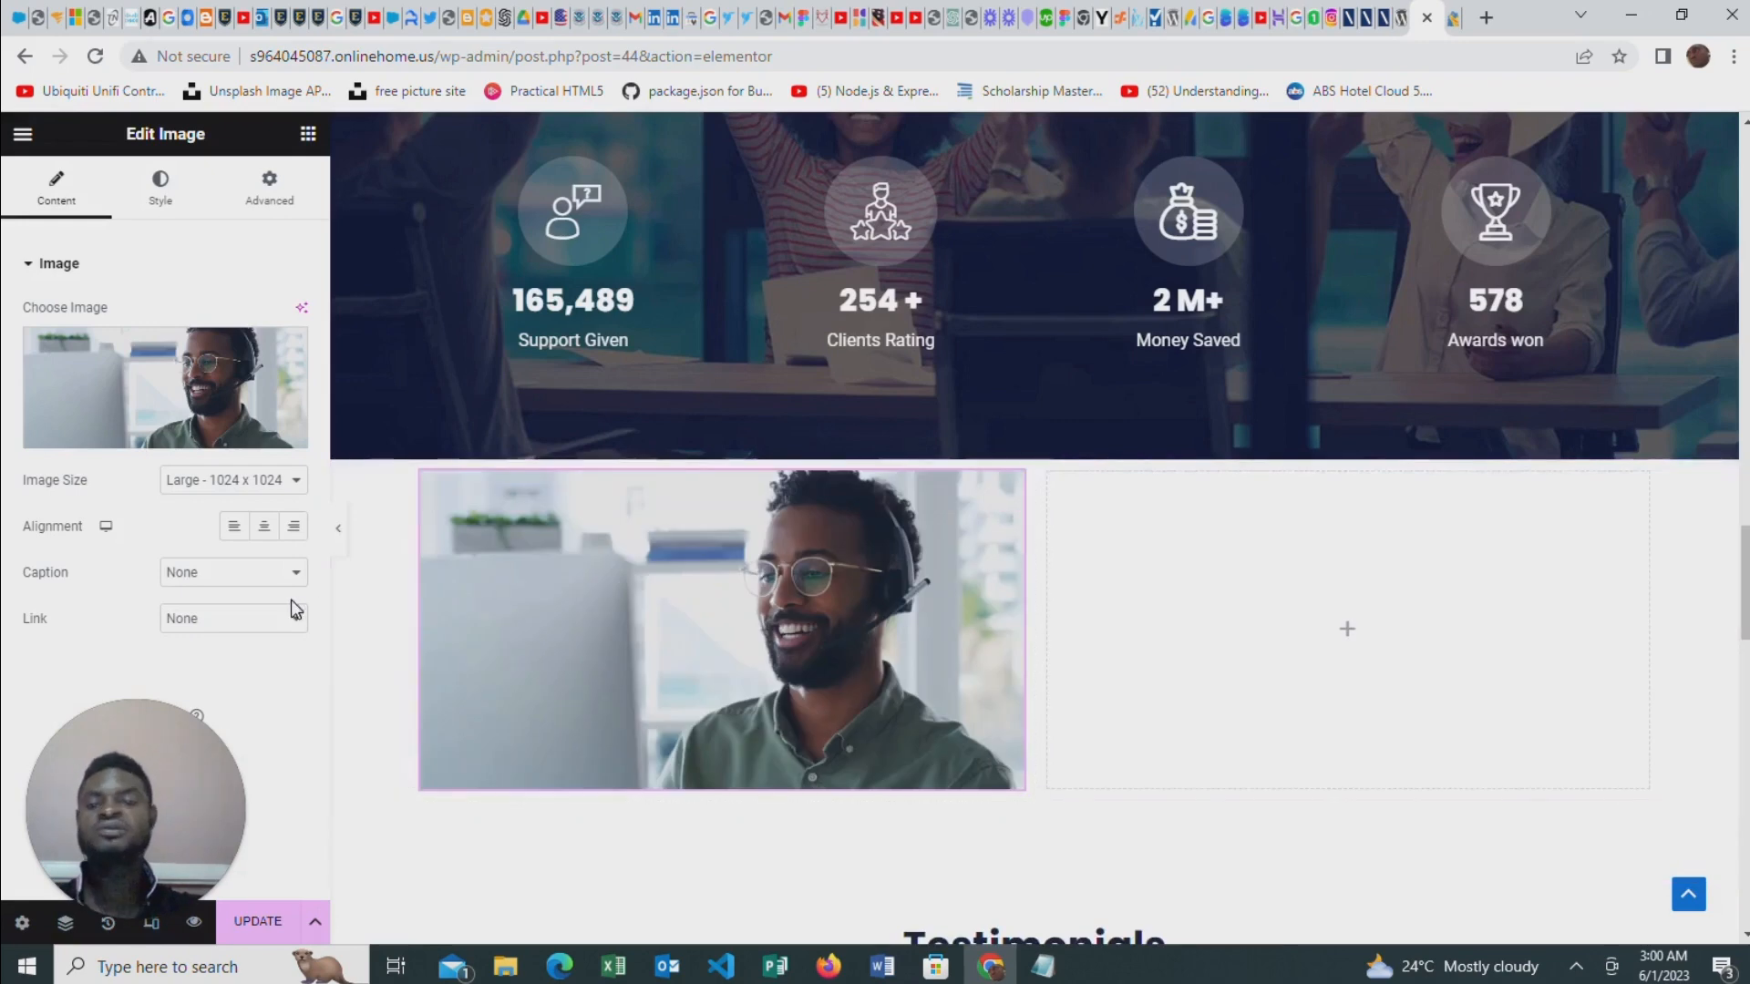
Add a heading reading "Have a dazling smile when you contact us" to the empty column, with a Text Editor widget below it
click(310, 134)
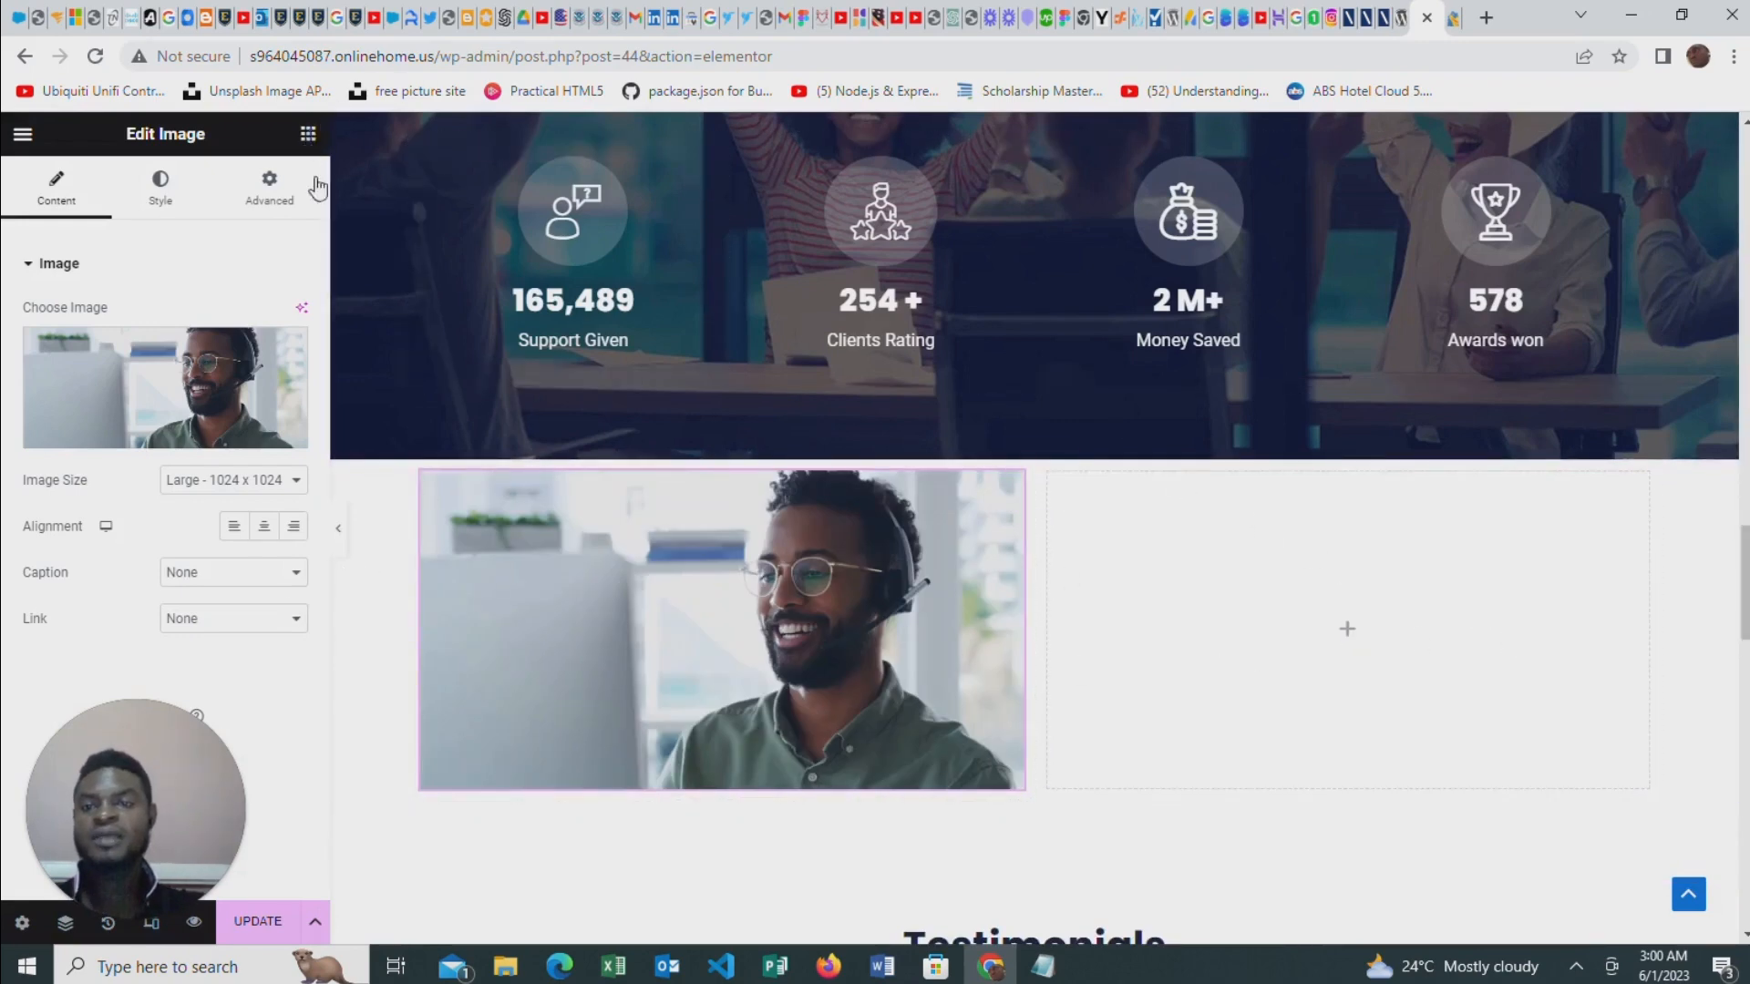
drag(242, 493, 1359, 597)
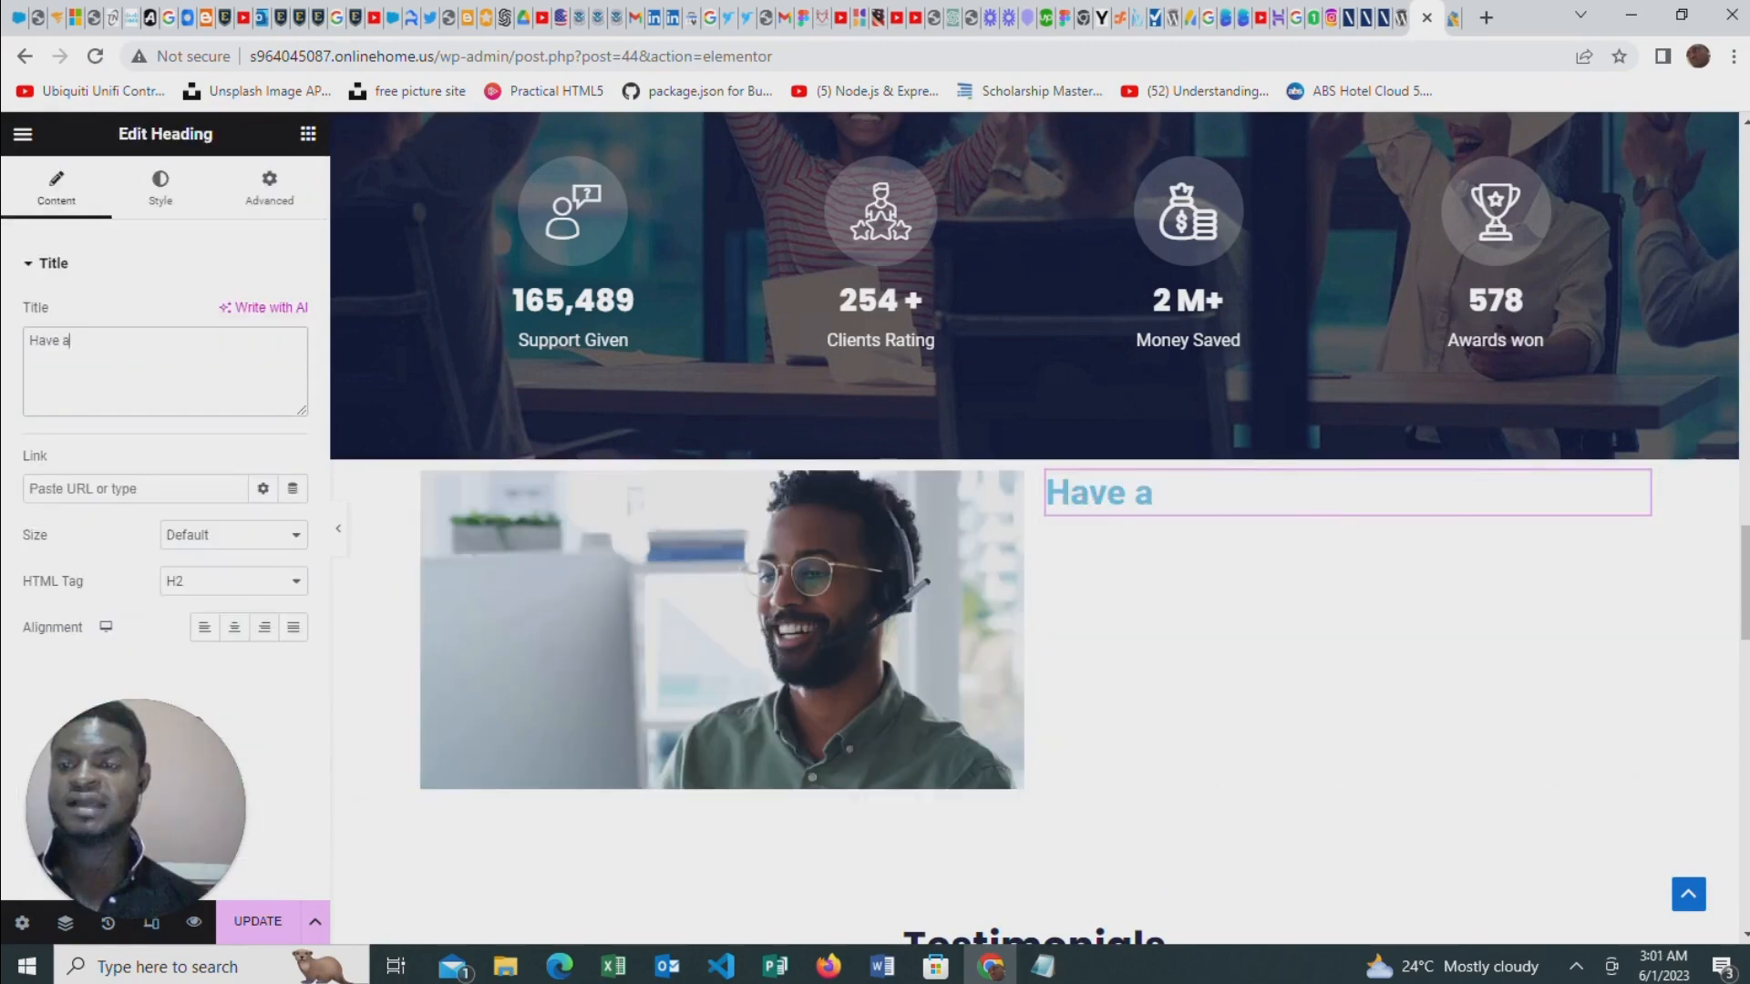
text(az)
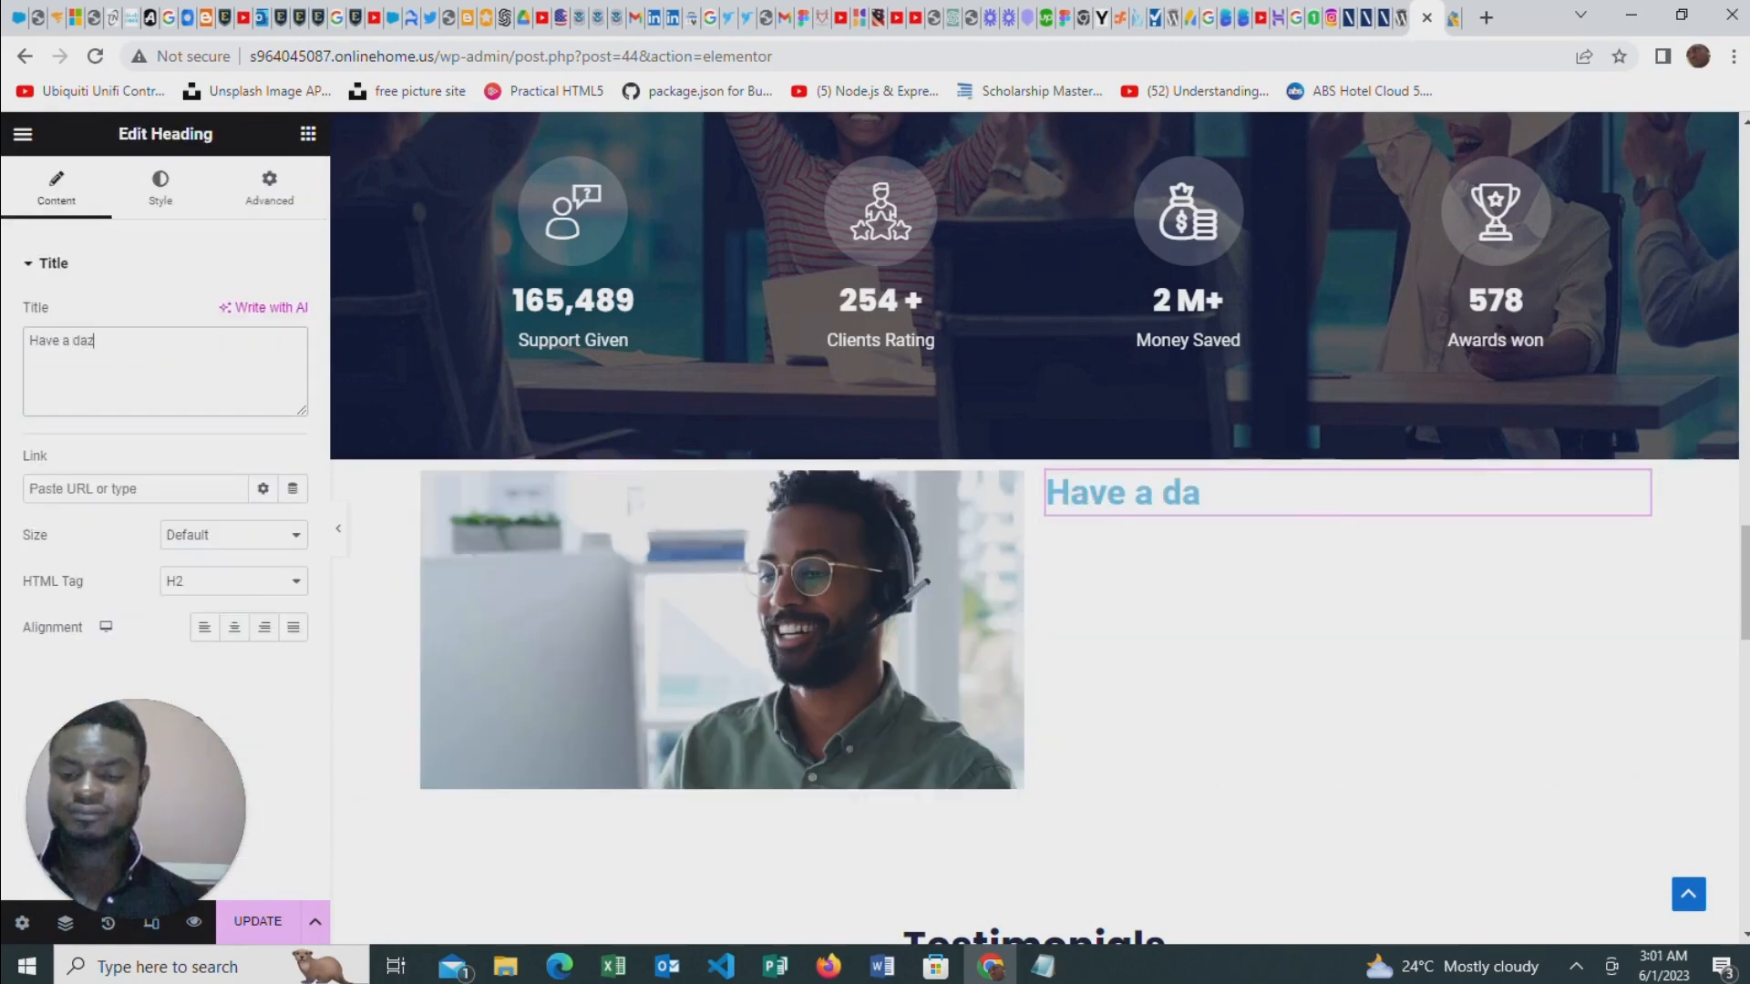
text(ling sm)
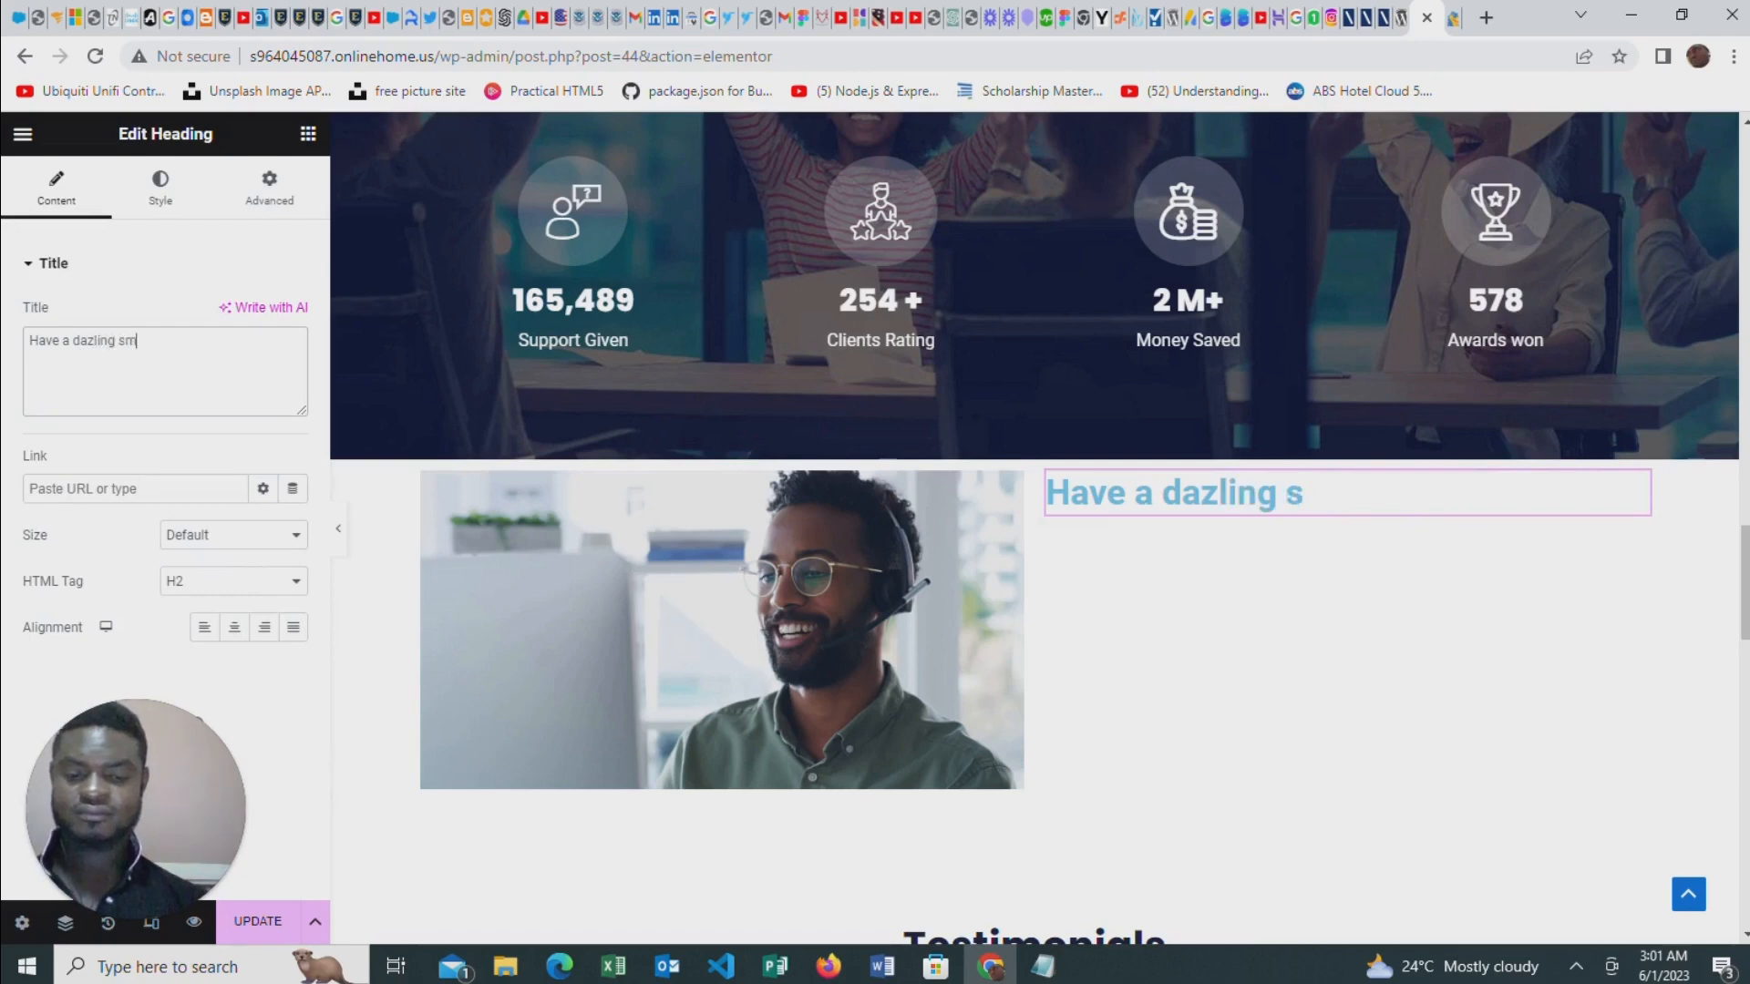
text(ile)
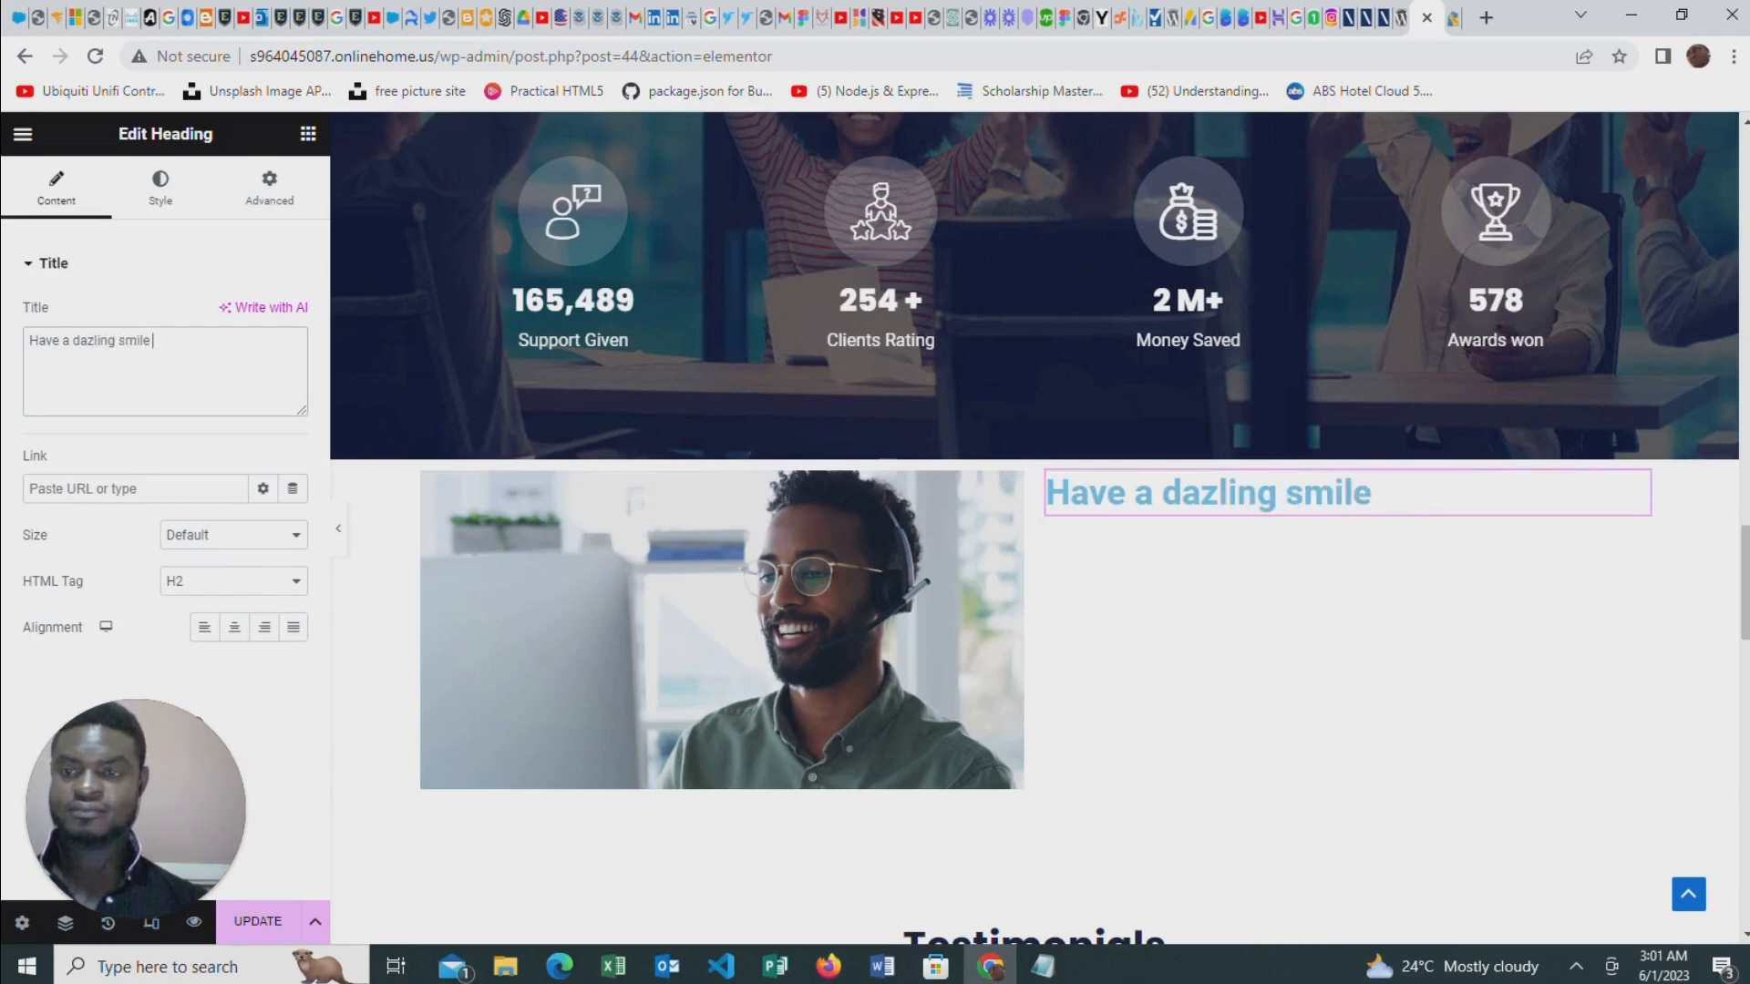
text( when you c)
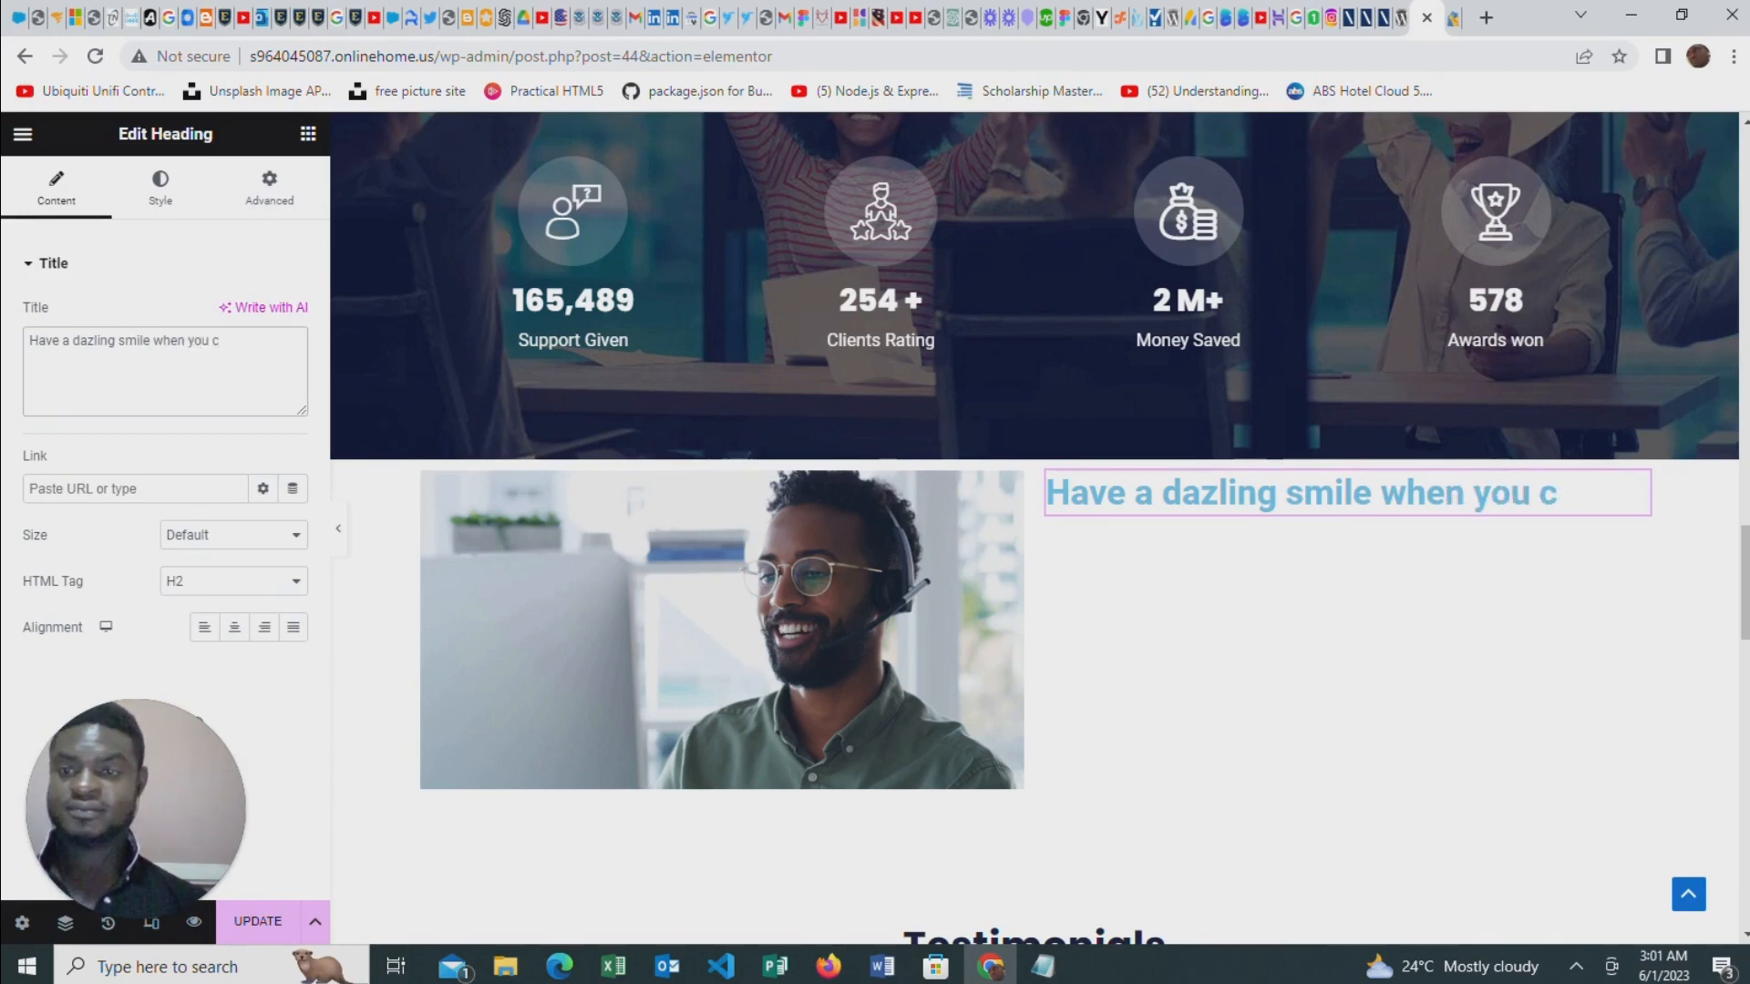
text(ontact us)
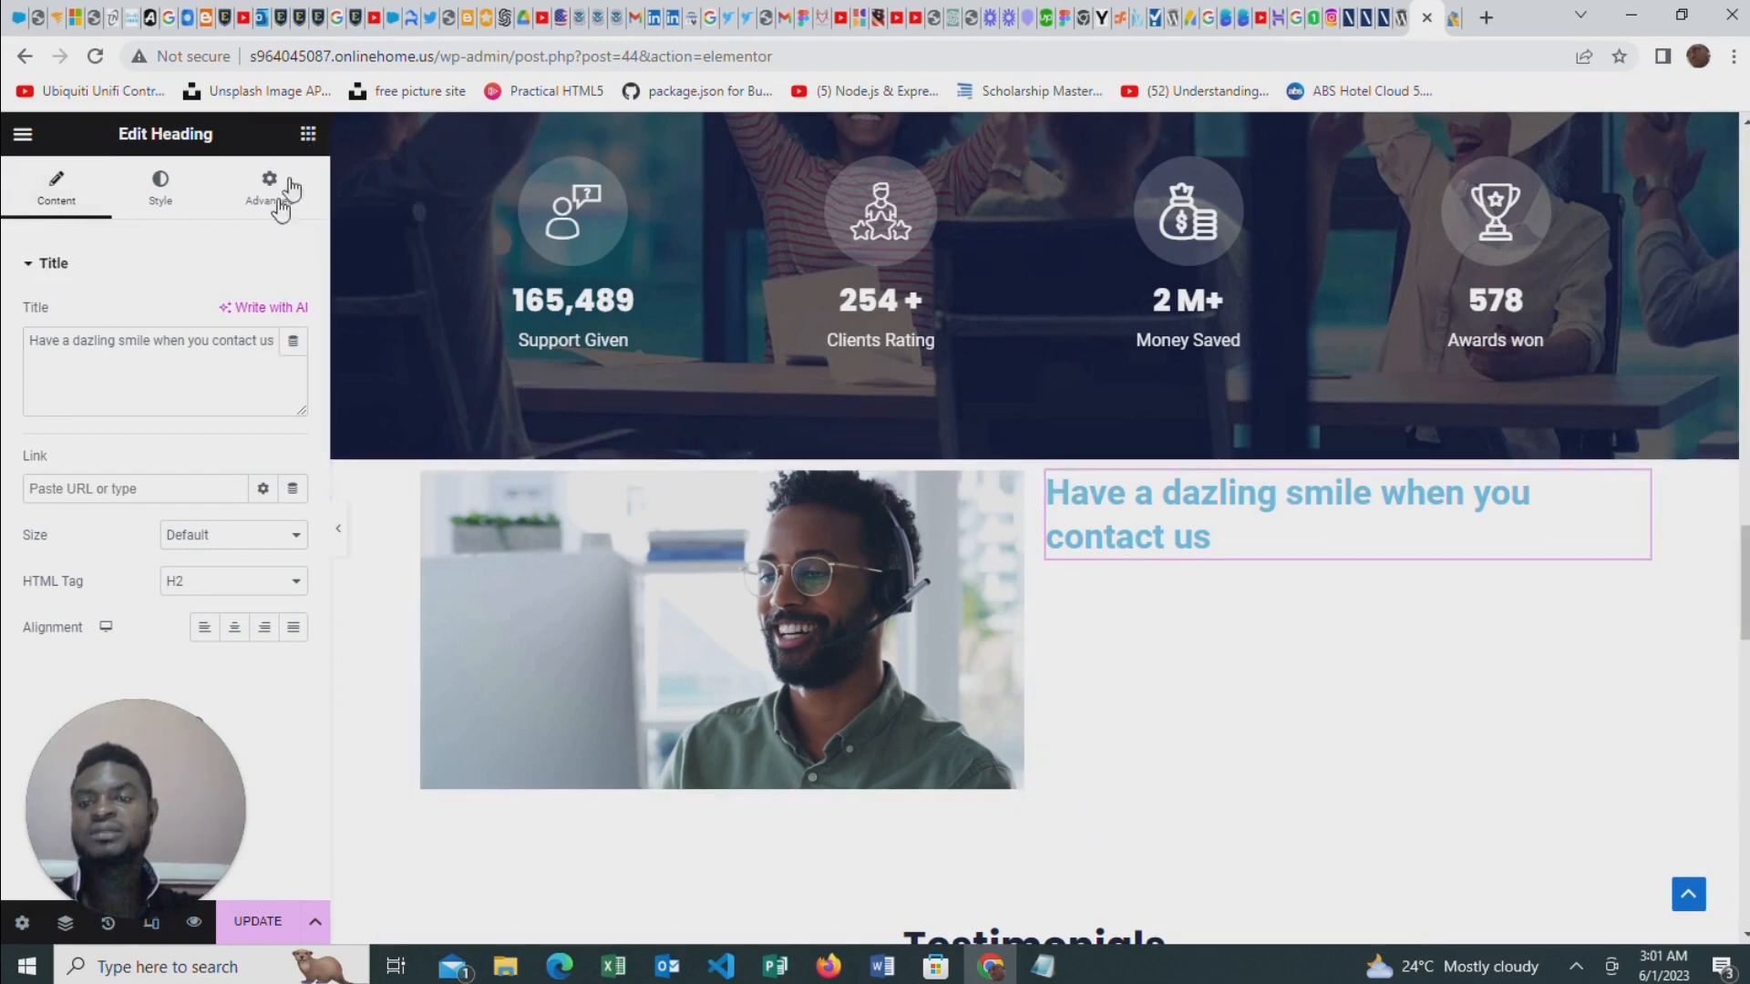
click(308, 134)
drag(246, 592, 1199, 553)
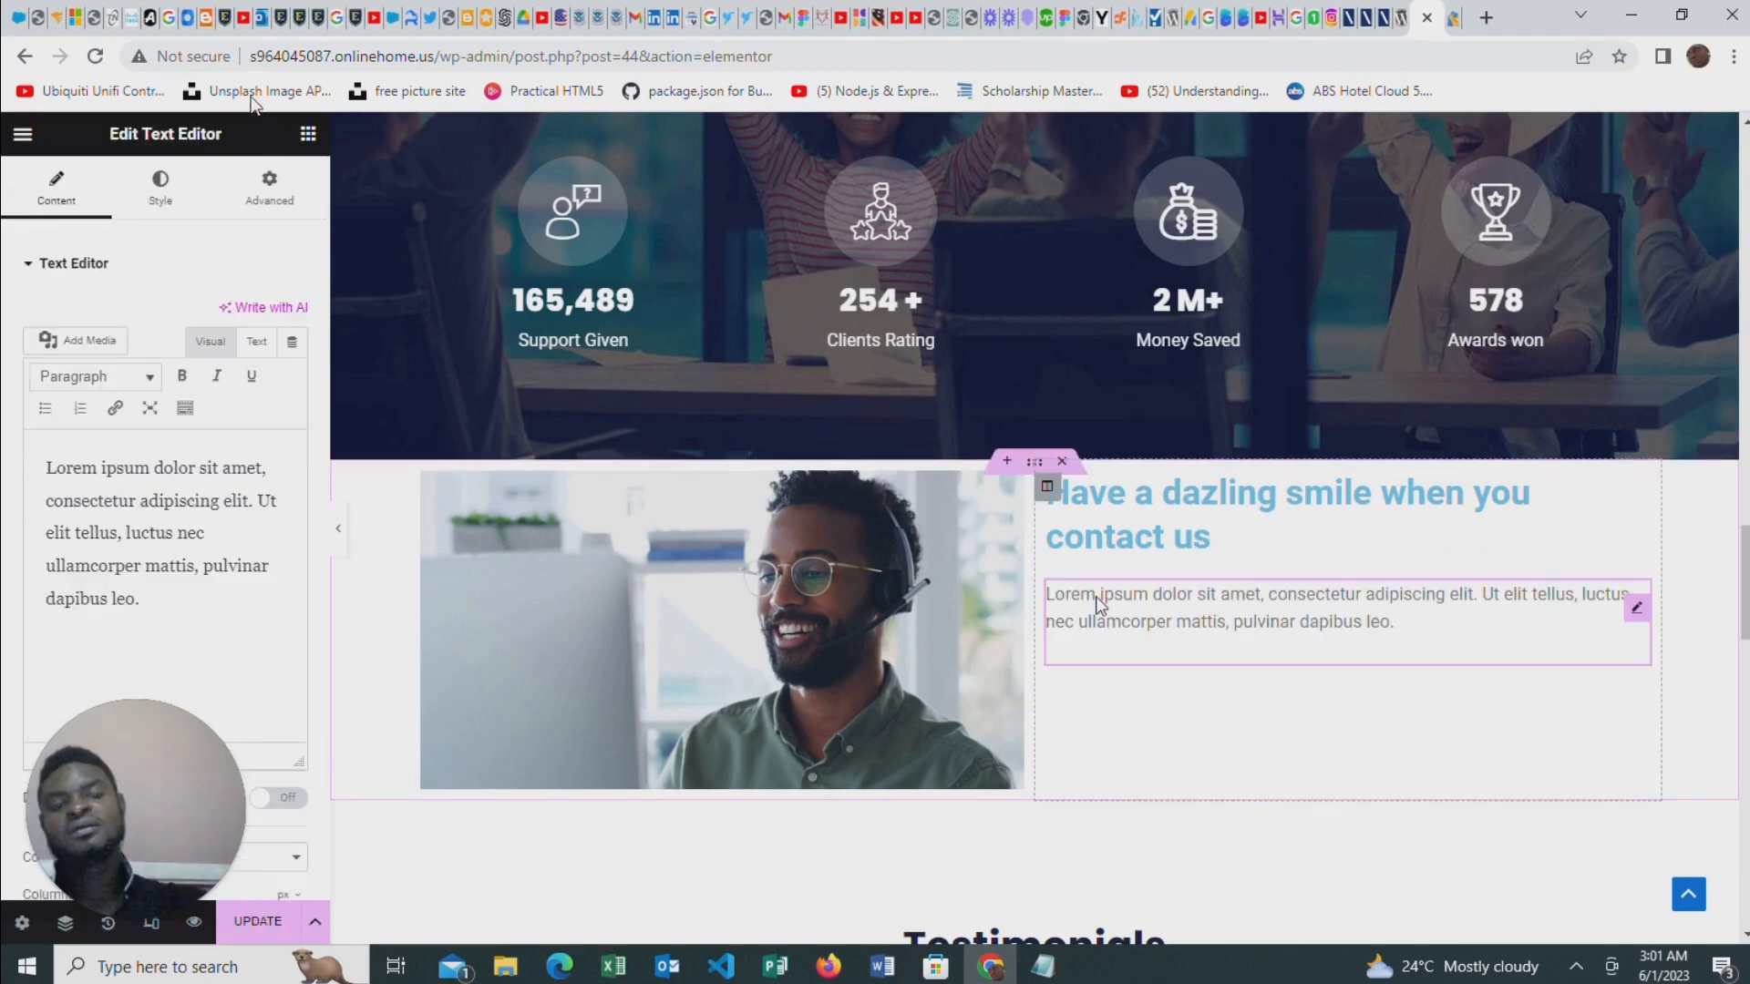
Insert a Divider between the new heading and the paragraph and set its width to 10%
click(309, 134)
scroll(67, 289, down, 6)
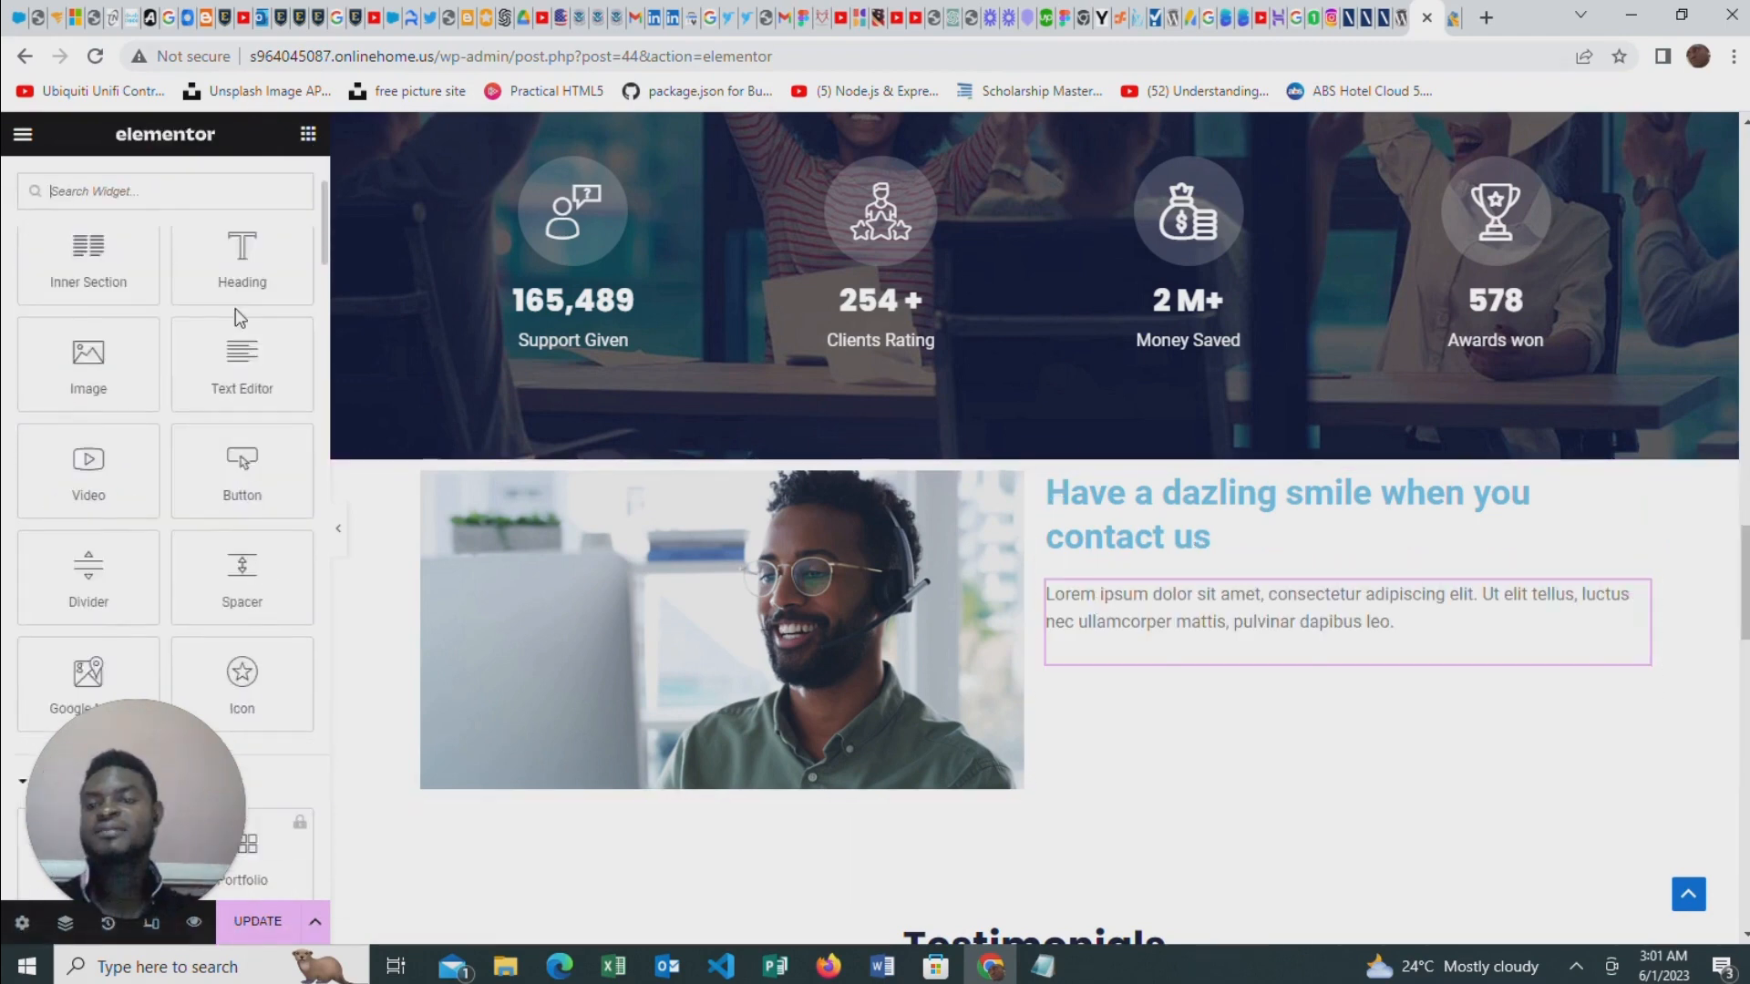
drag(68, 289, 1175, 557)
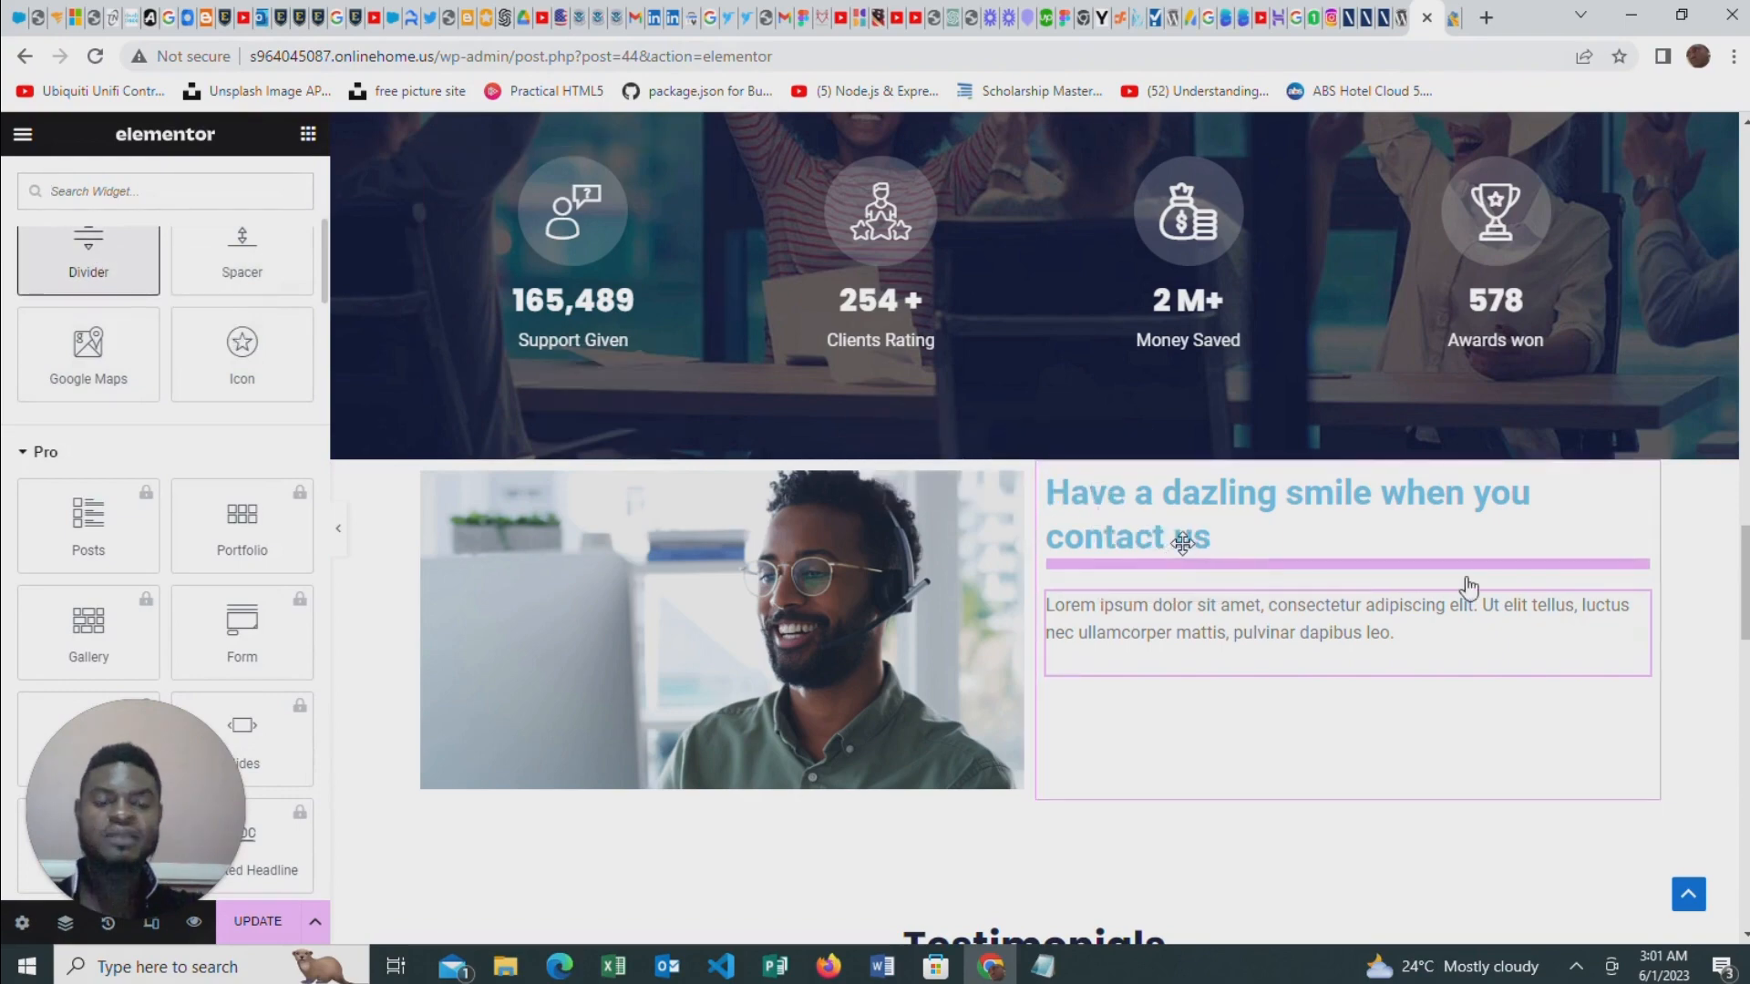
drag(233, 384, 52, 400)
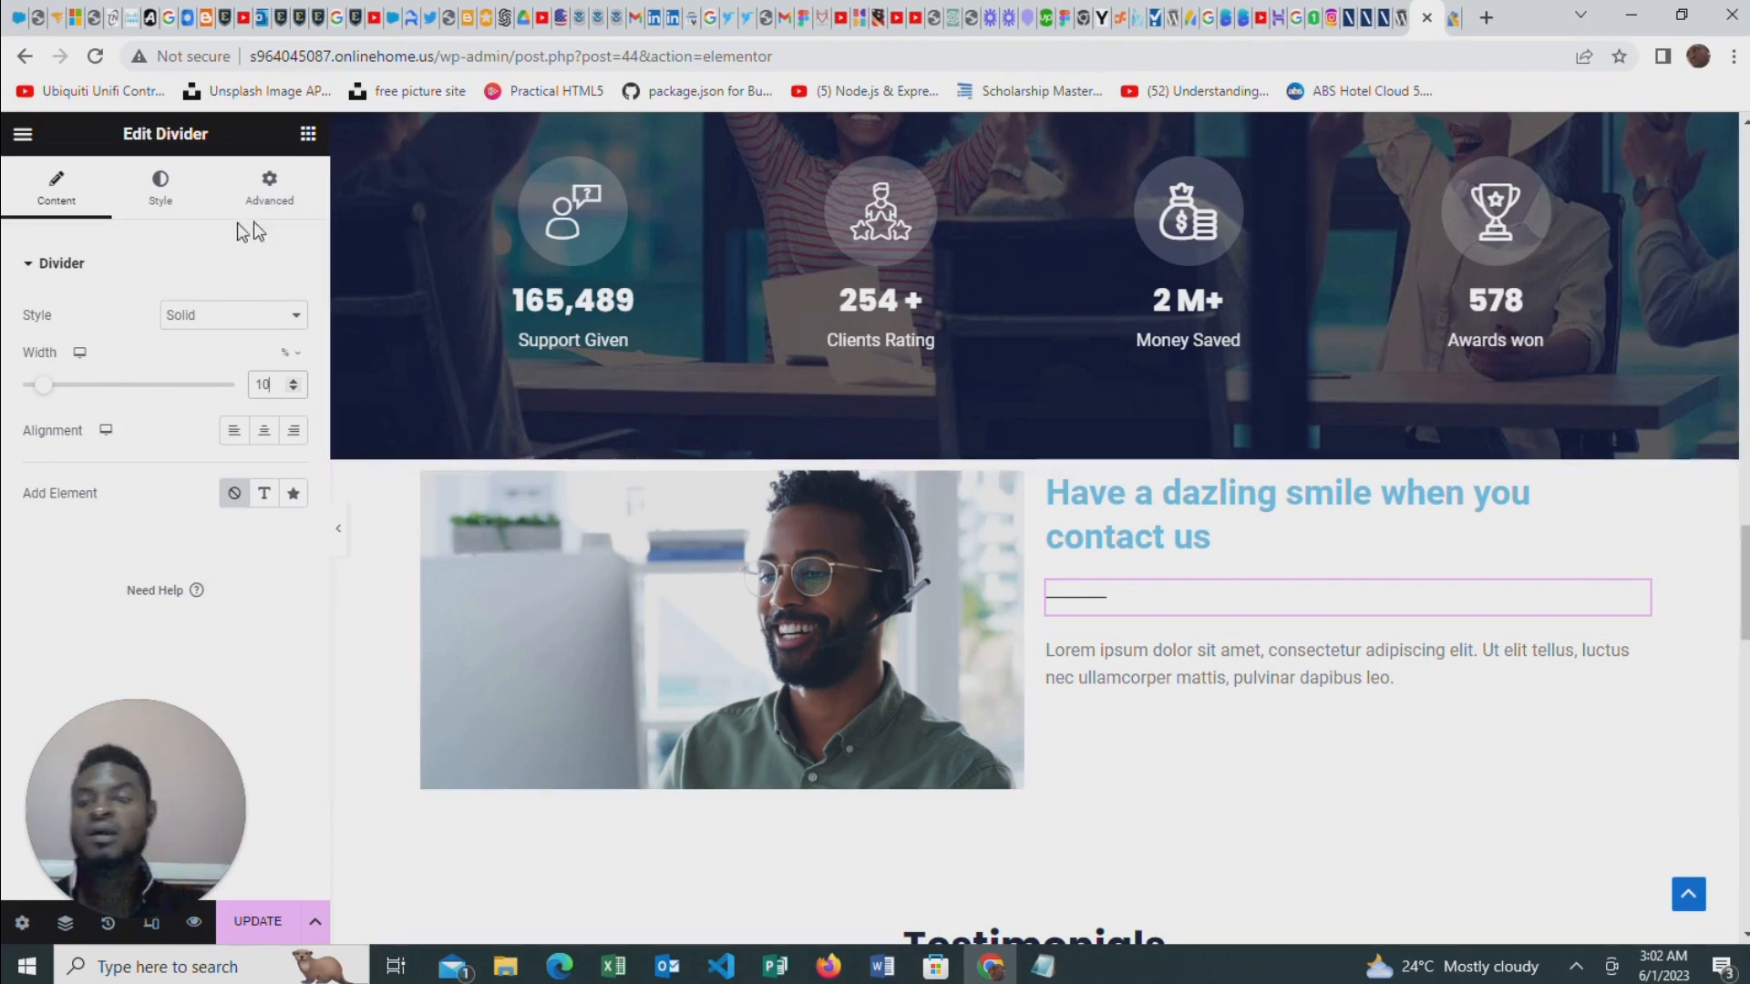
Color the divider red (#FF0000) and set its weight to 3
click(161, 201)
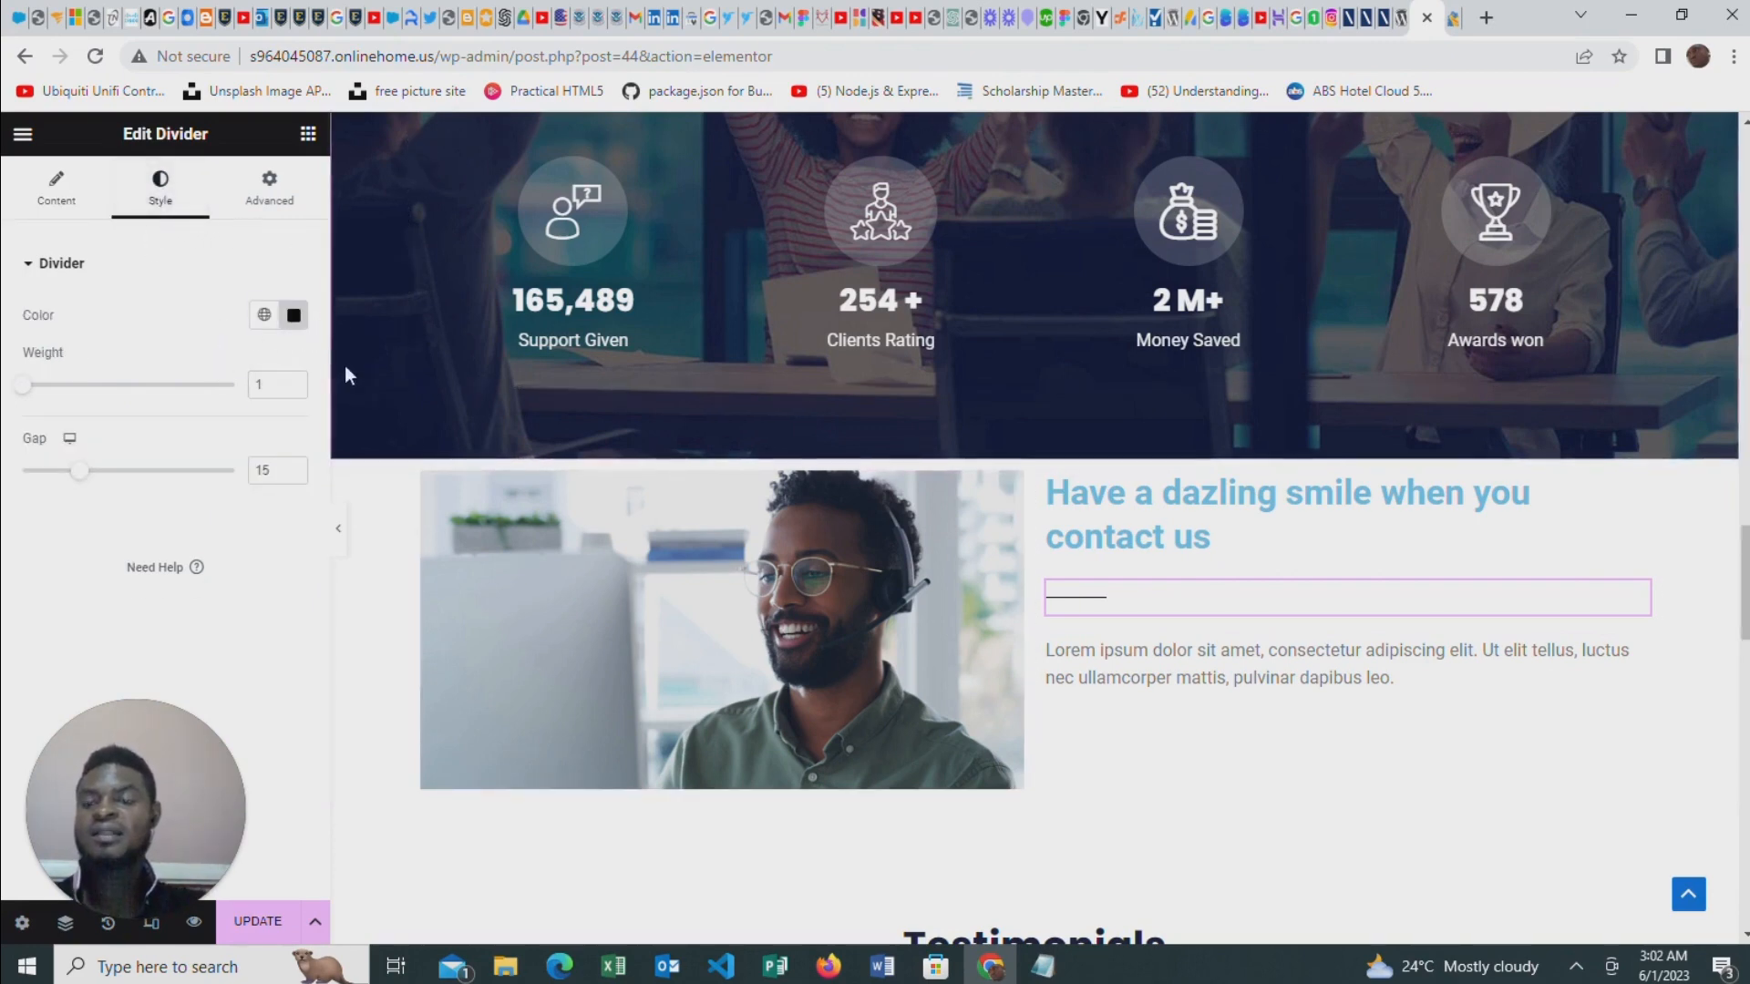
click(293, 315)
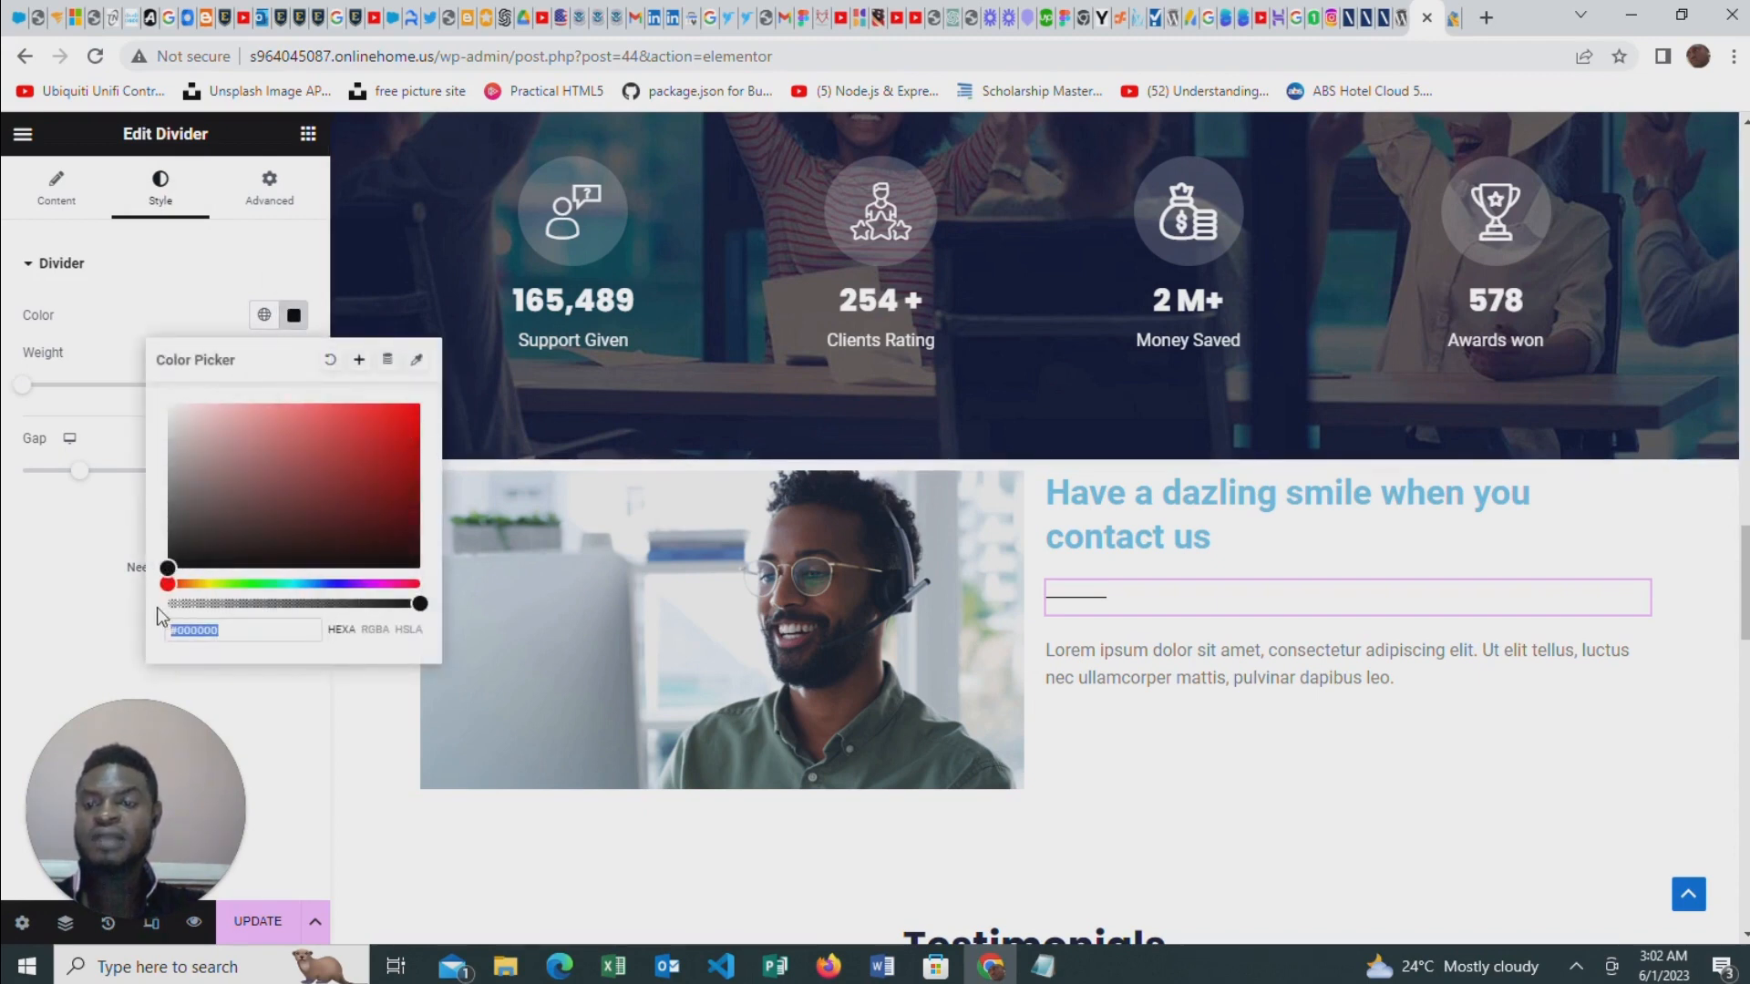
click(411, 428)
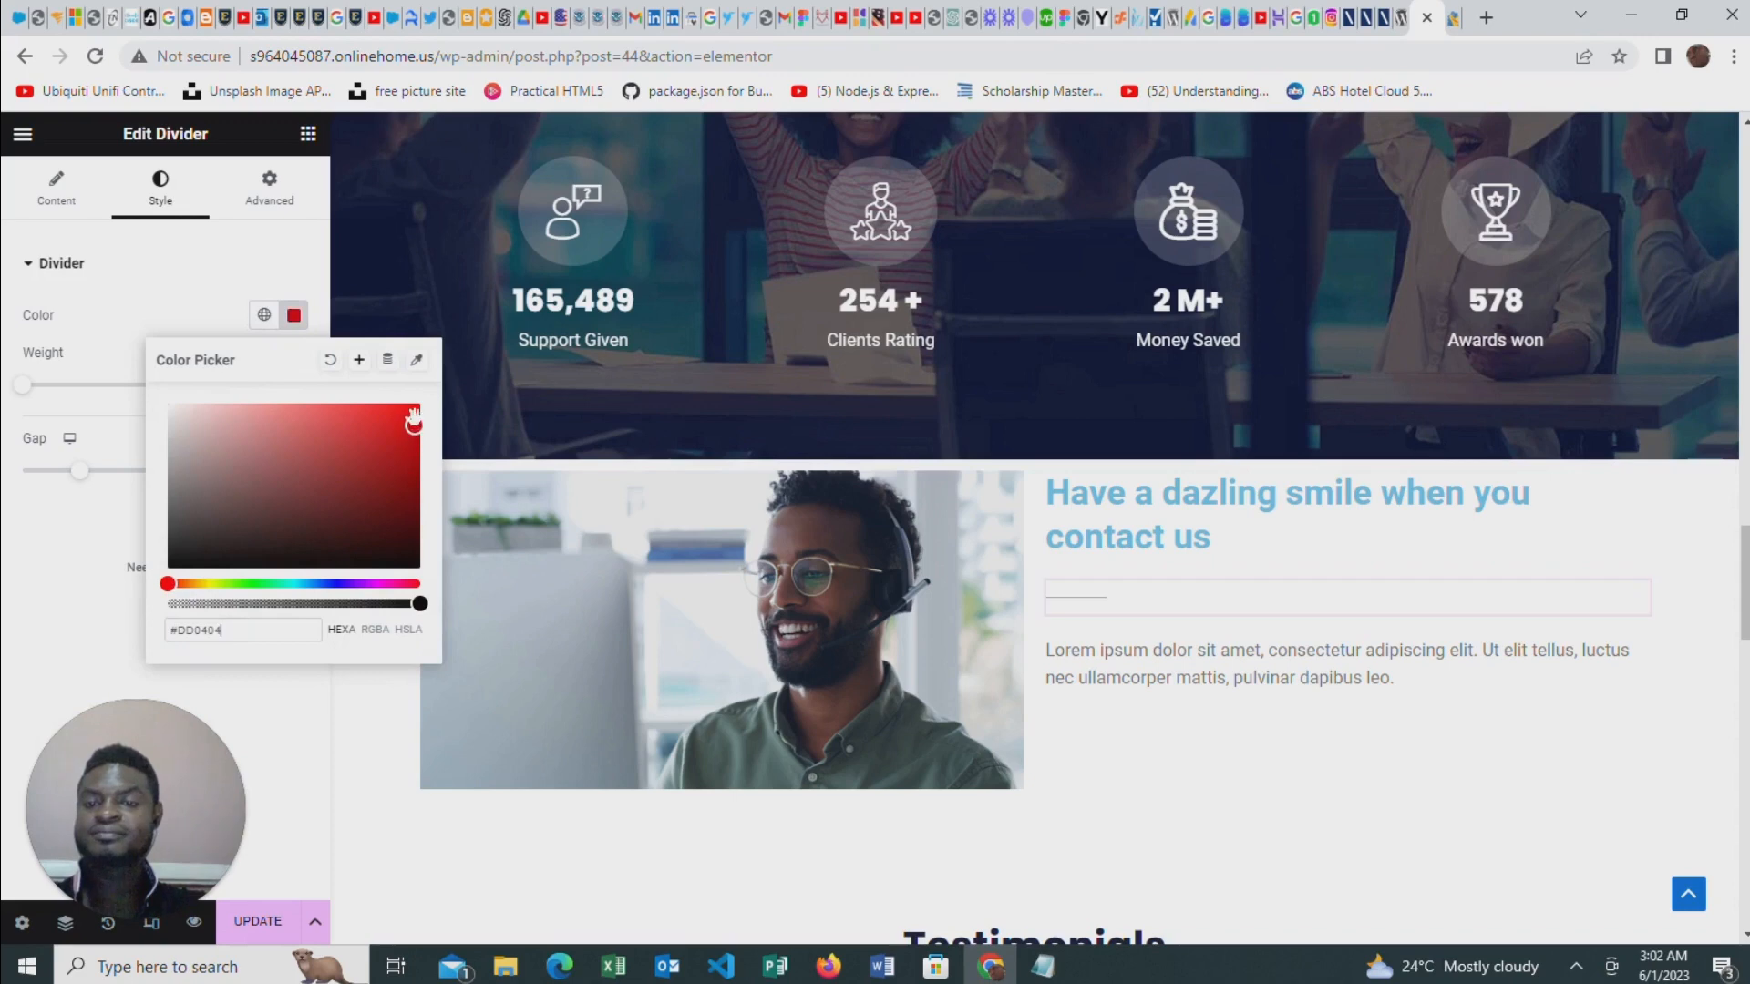
drag(413, 418, 420, 402)
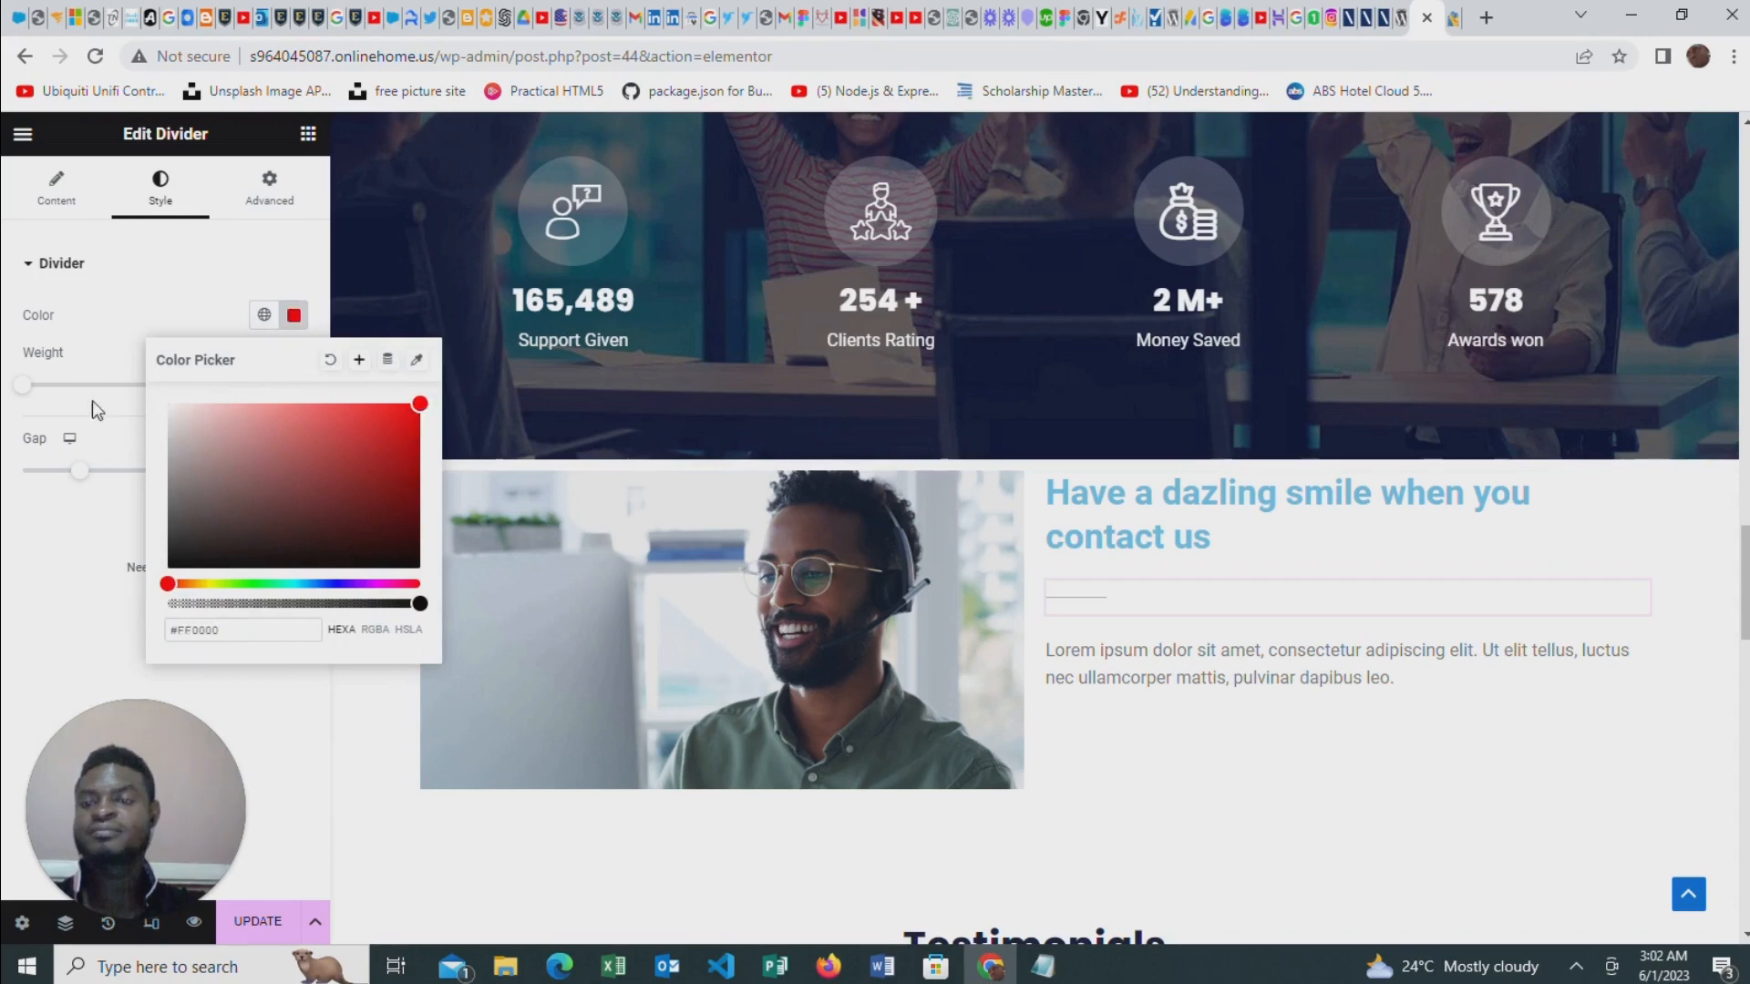
click(97, 335)
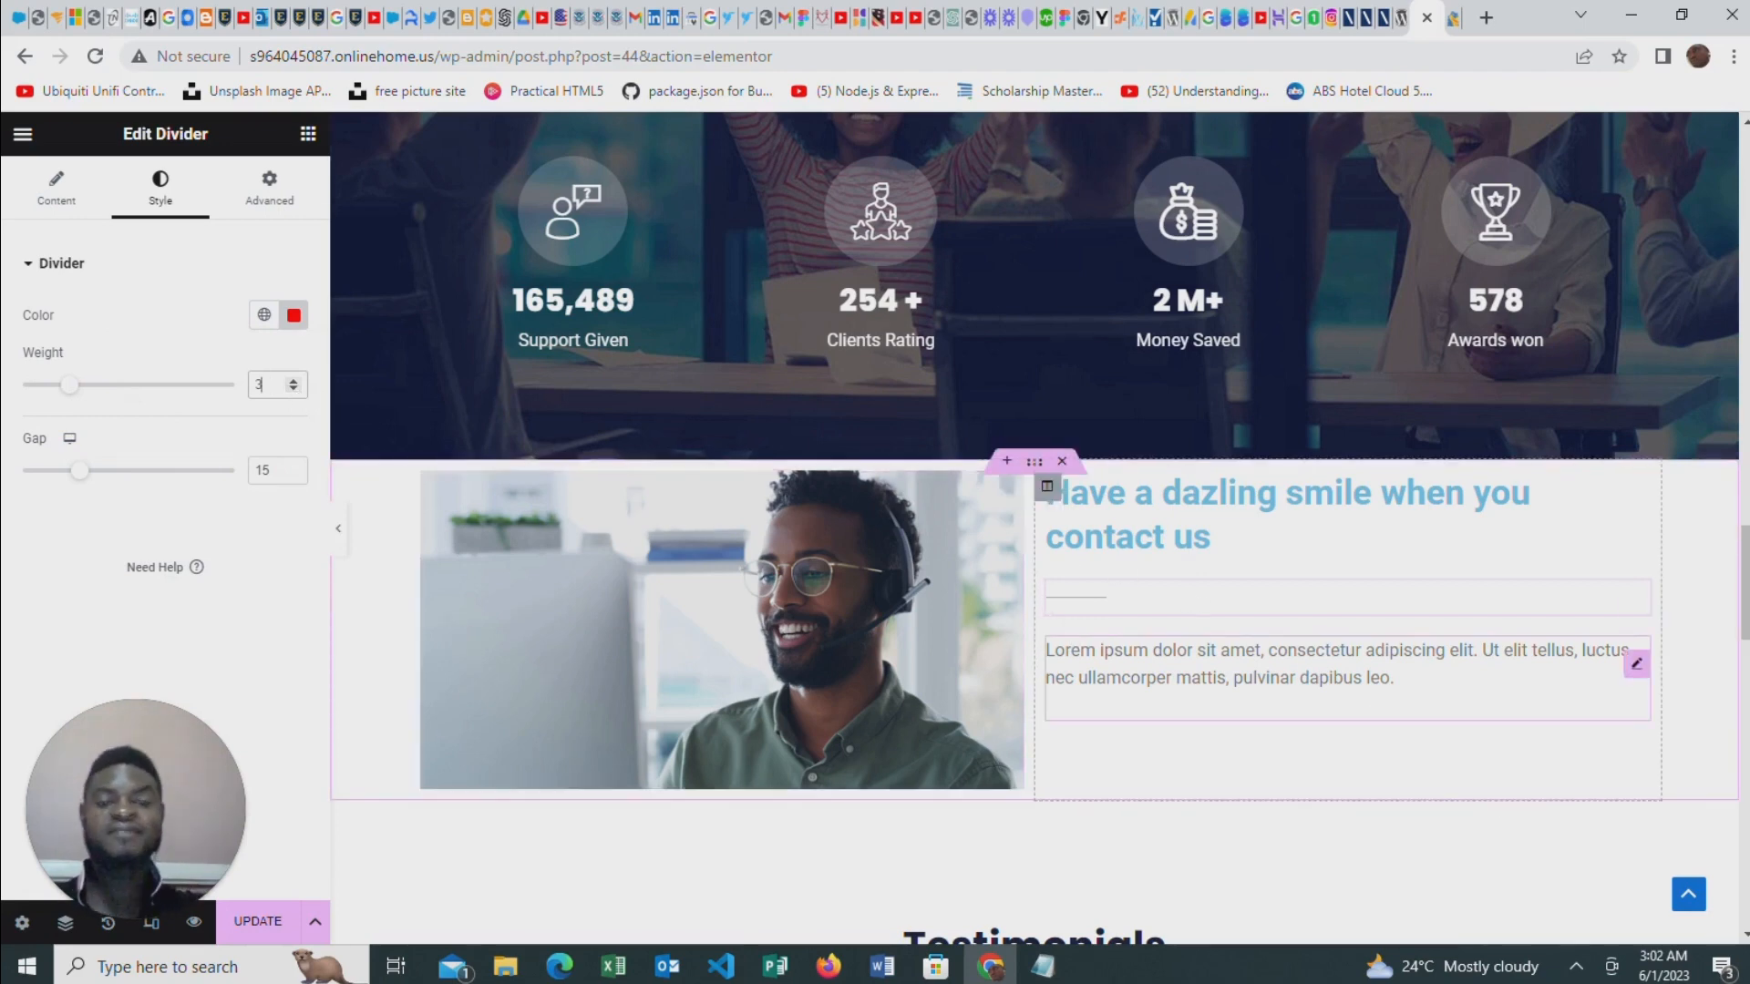
Change the text color of the "Have a dazling smile when you contact us" heading to dark blue (#000E91)
scroll(1197, 559, down, 1)
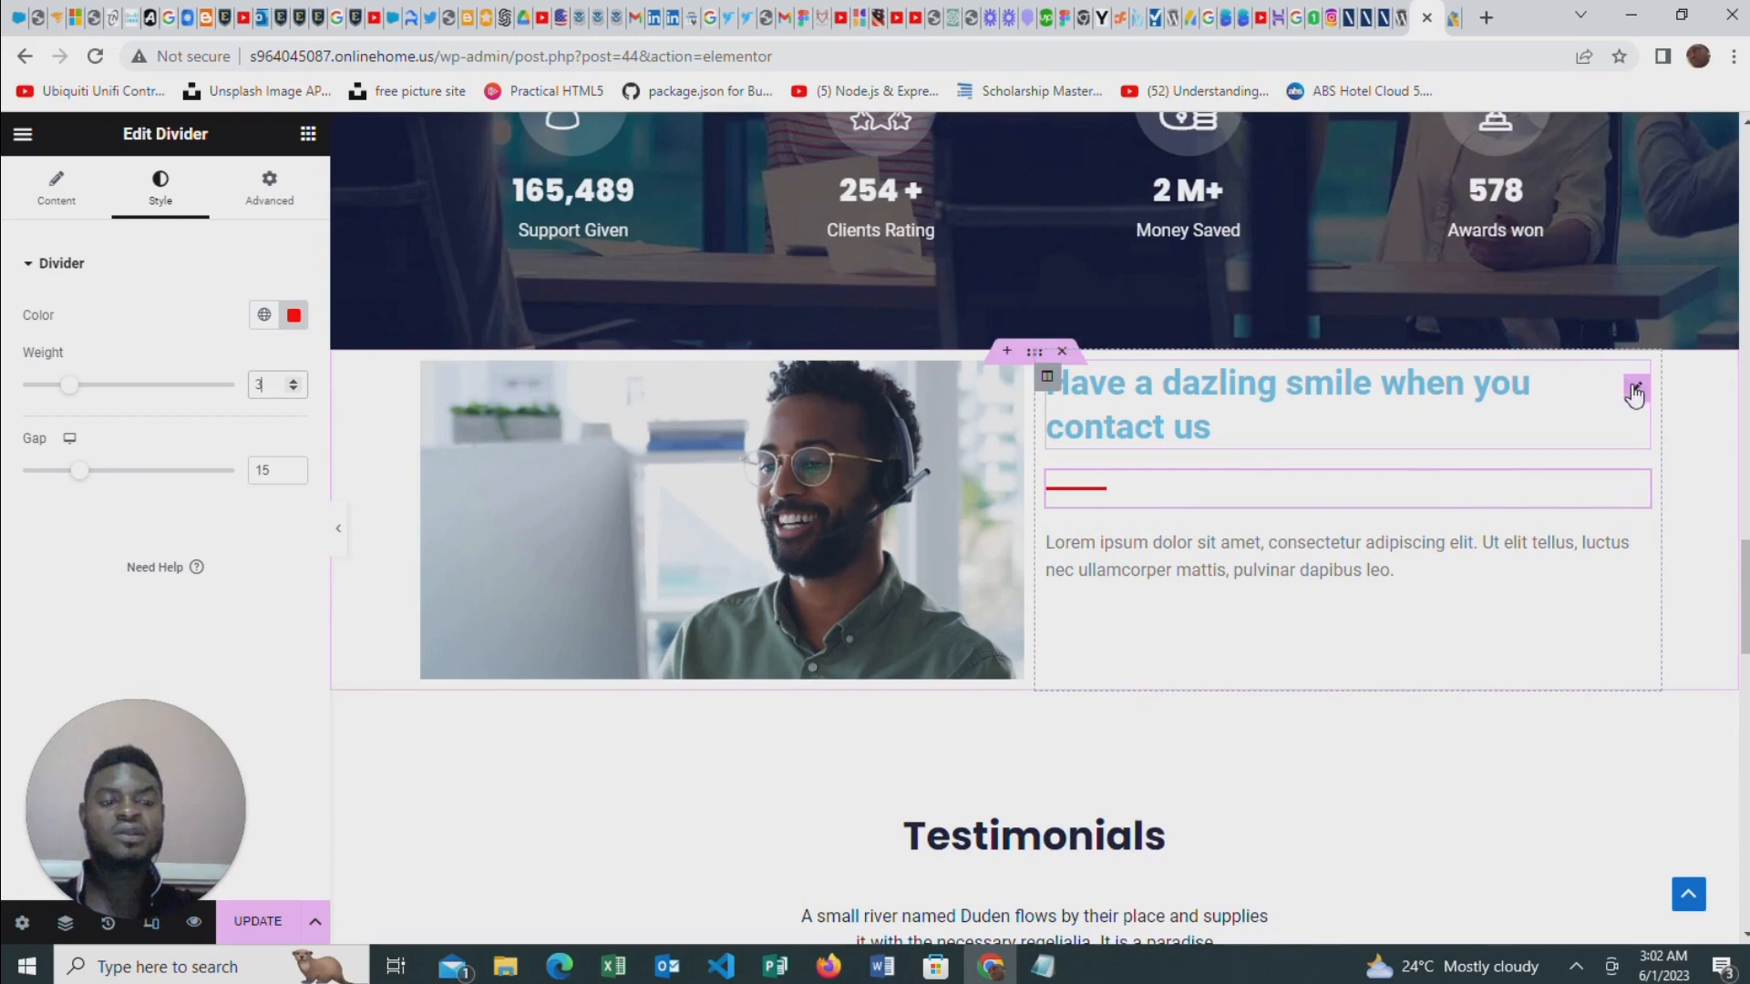
click(1635, 397)
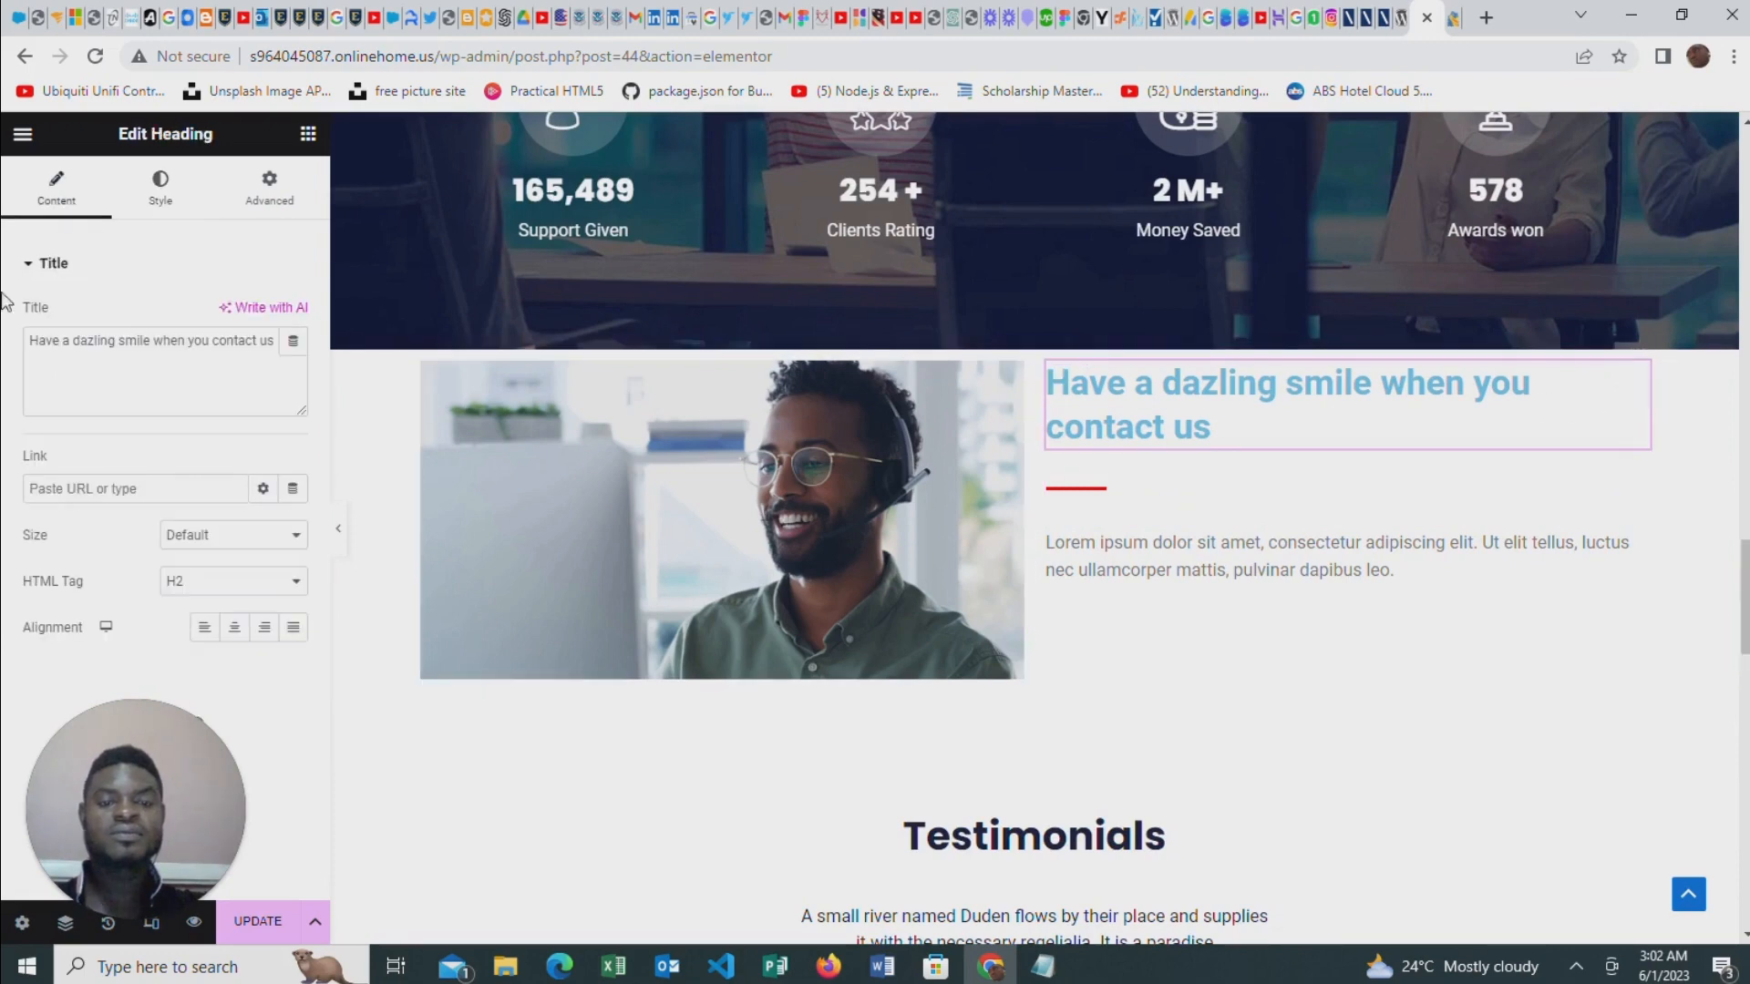
click(180, 191)
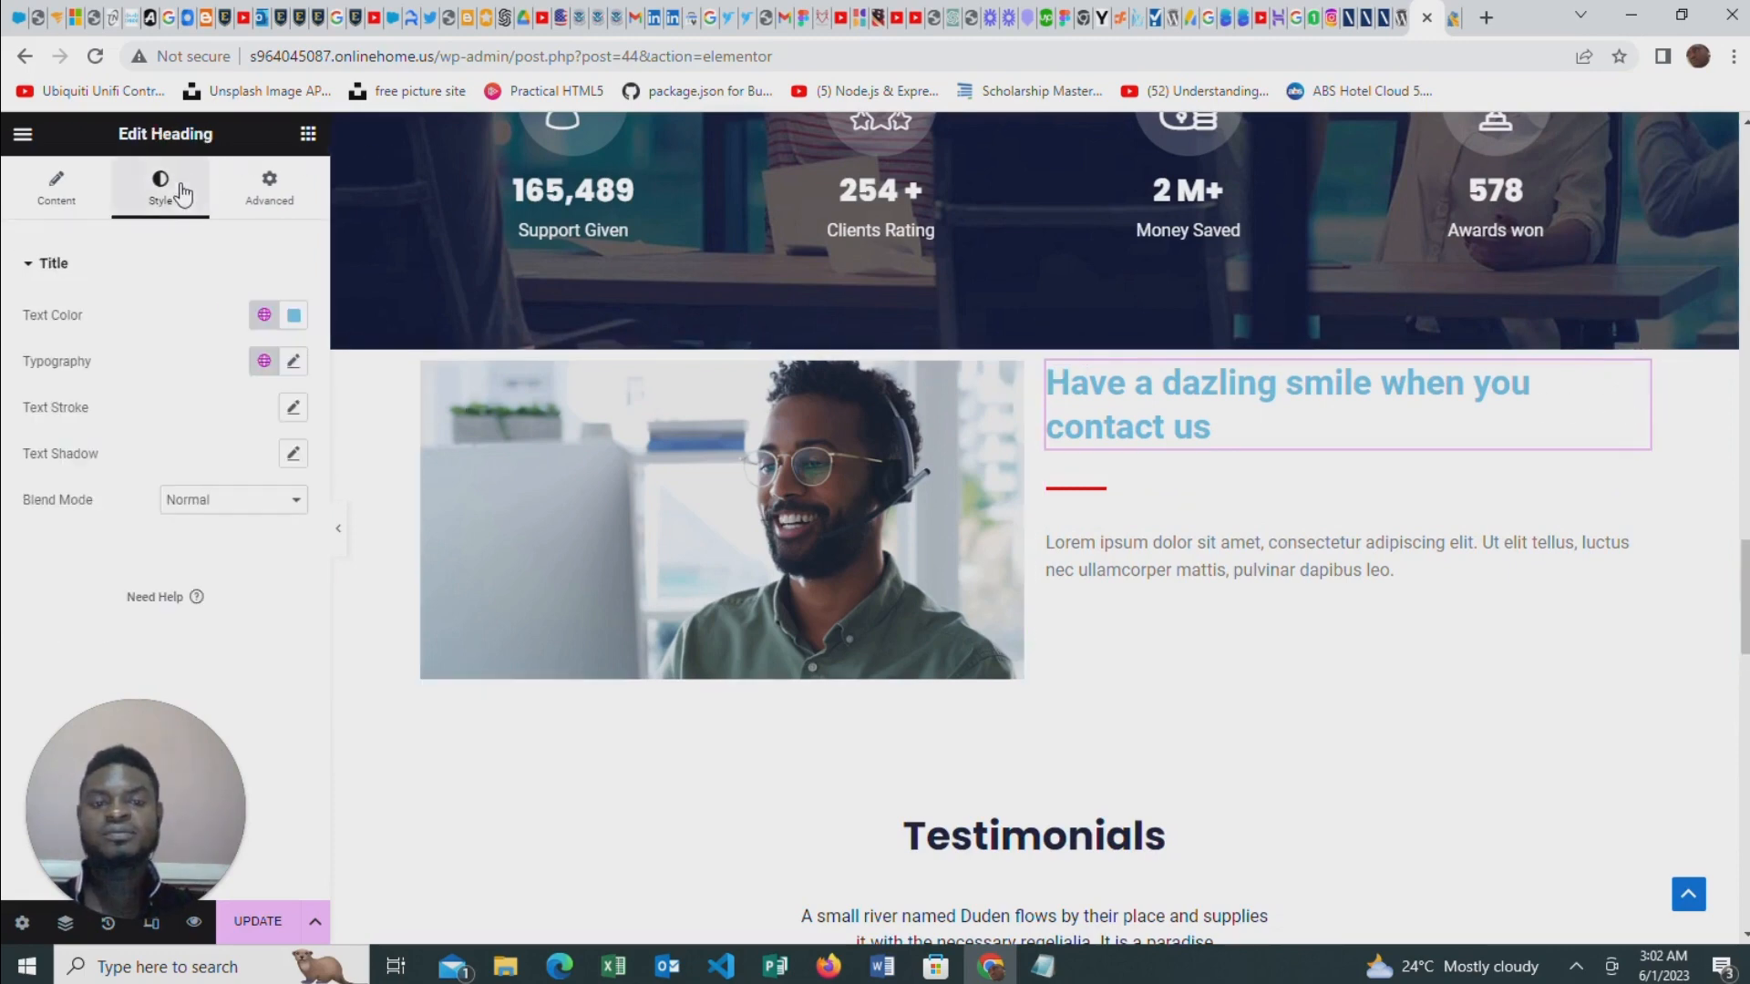
click(292, 314)
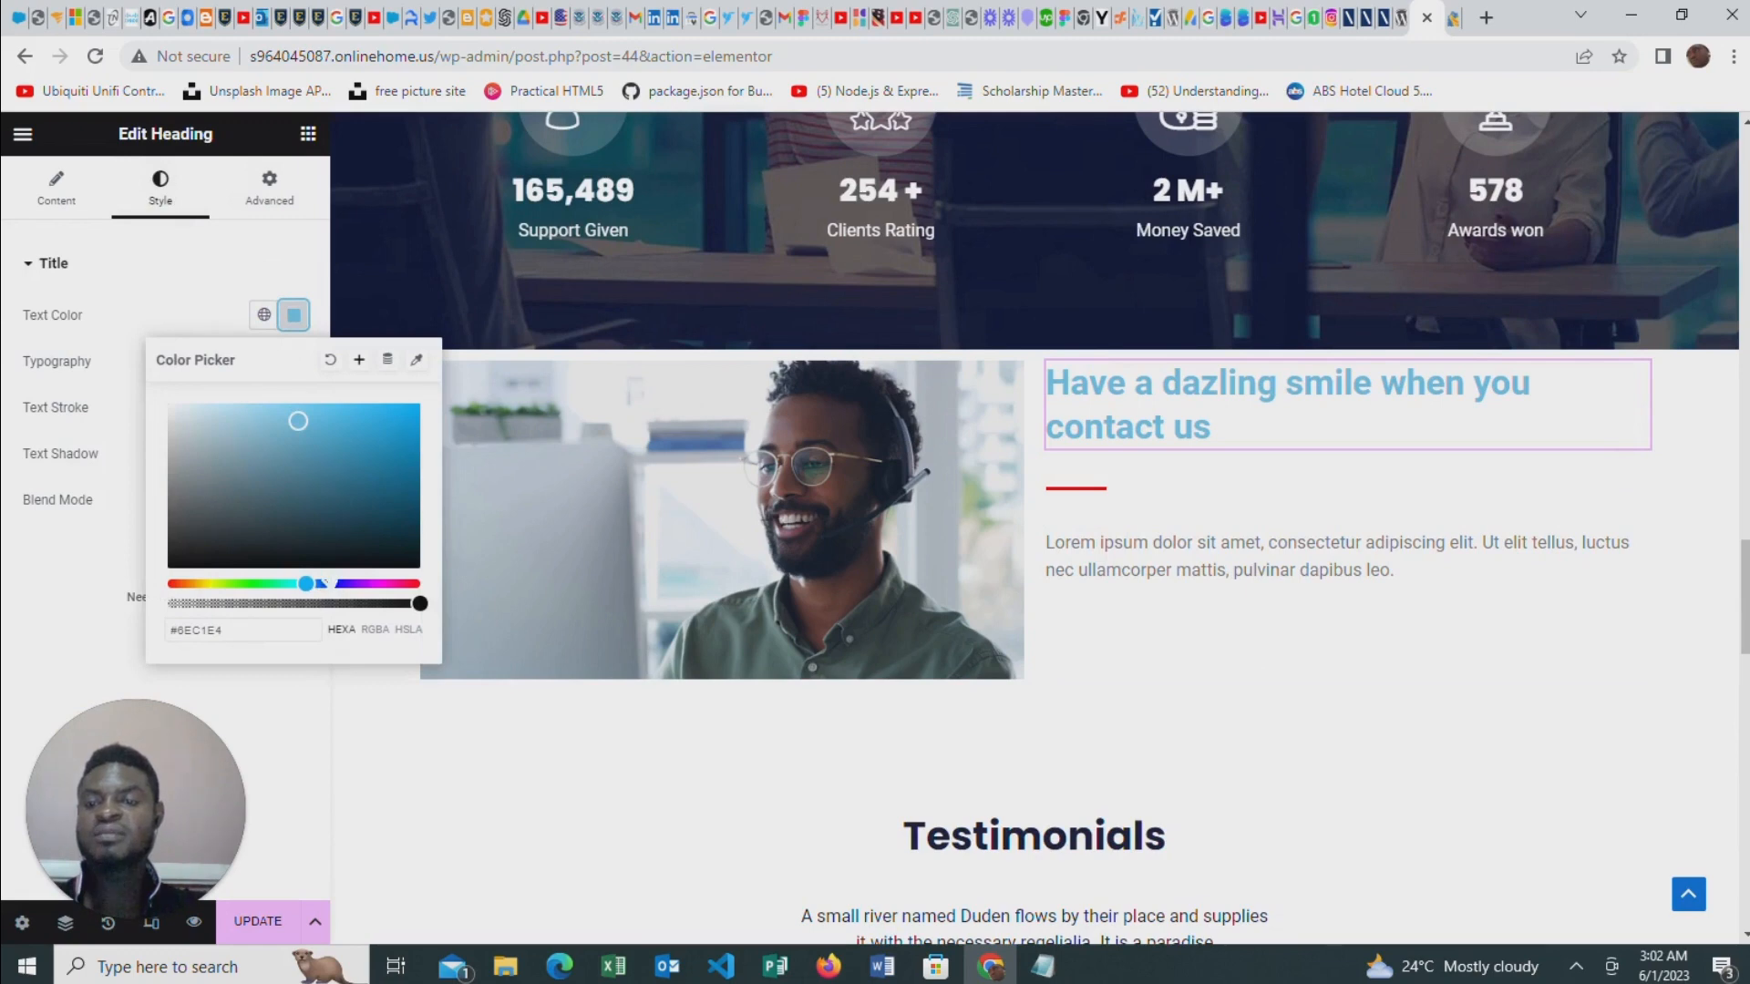
drag(321, 584, 331, 583)
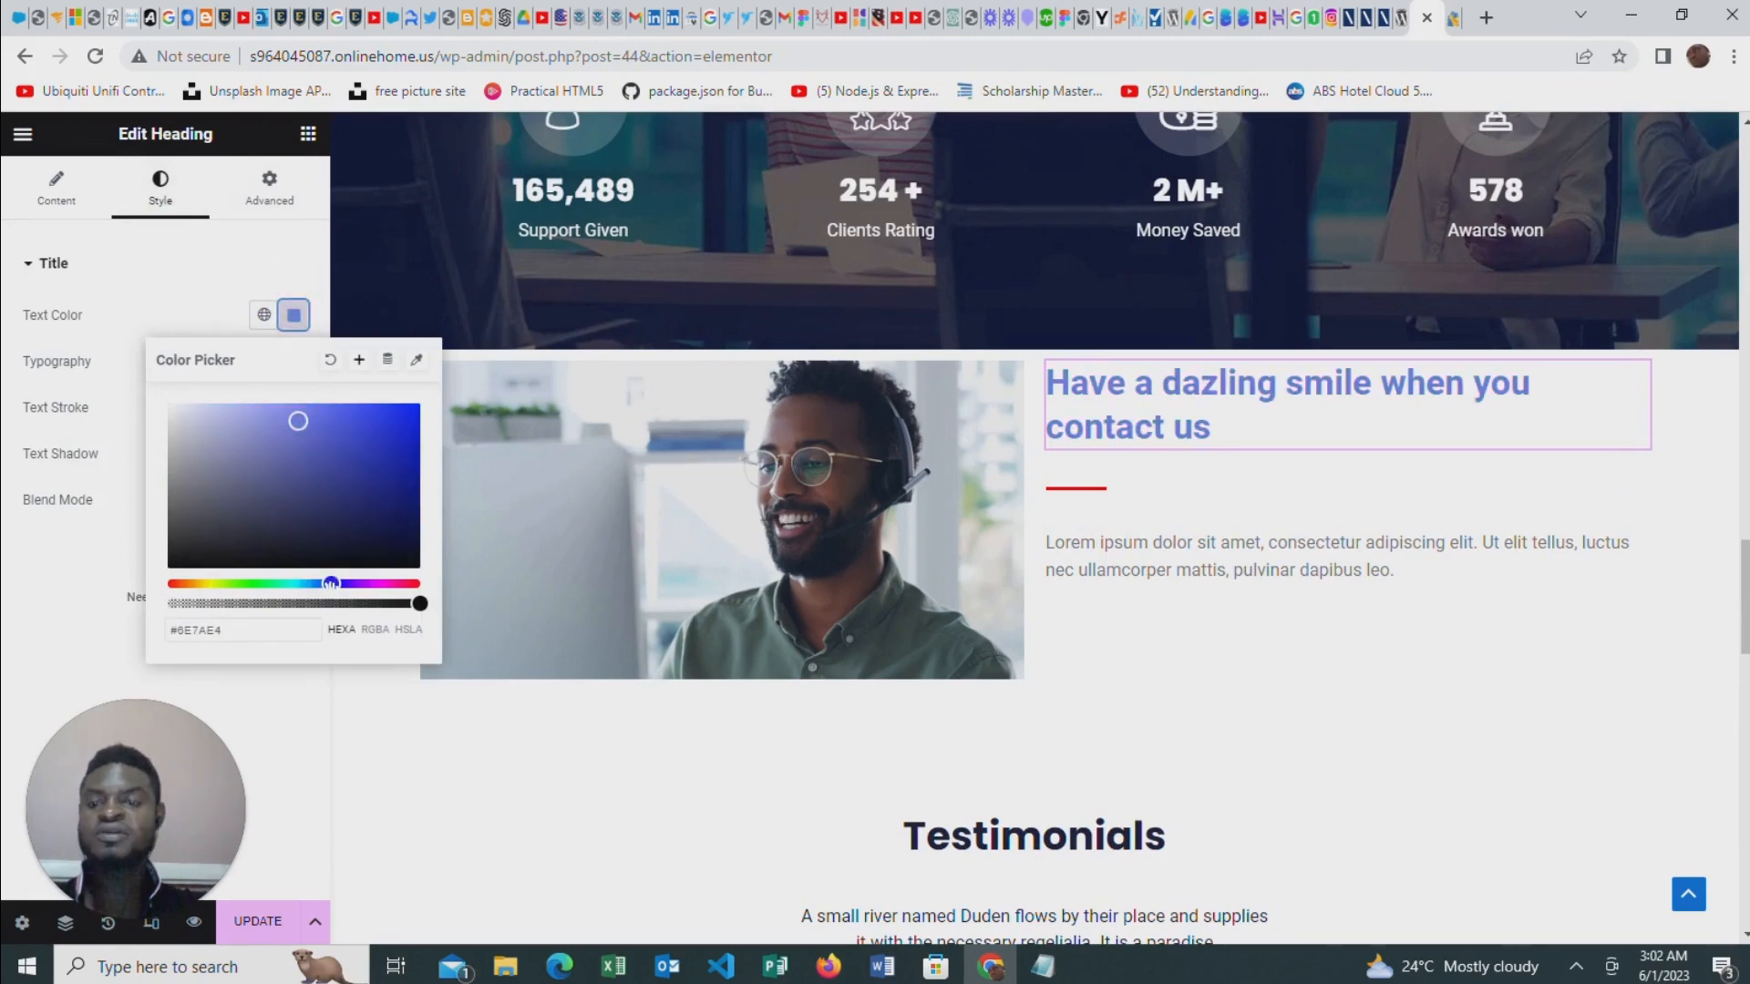
drag(298, 421, 419, 475)
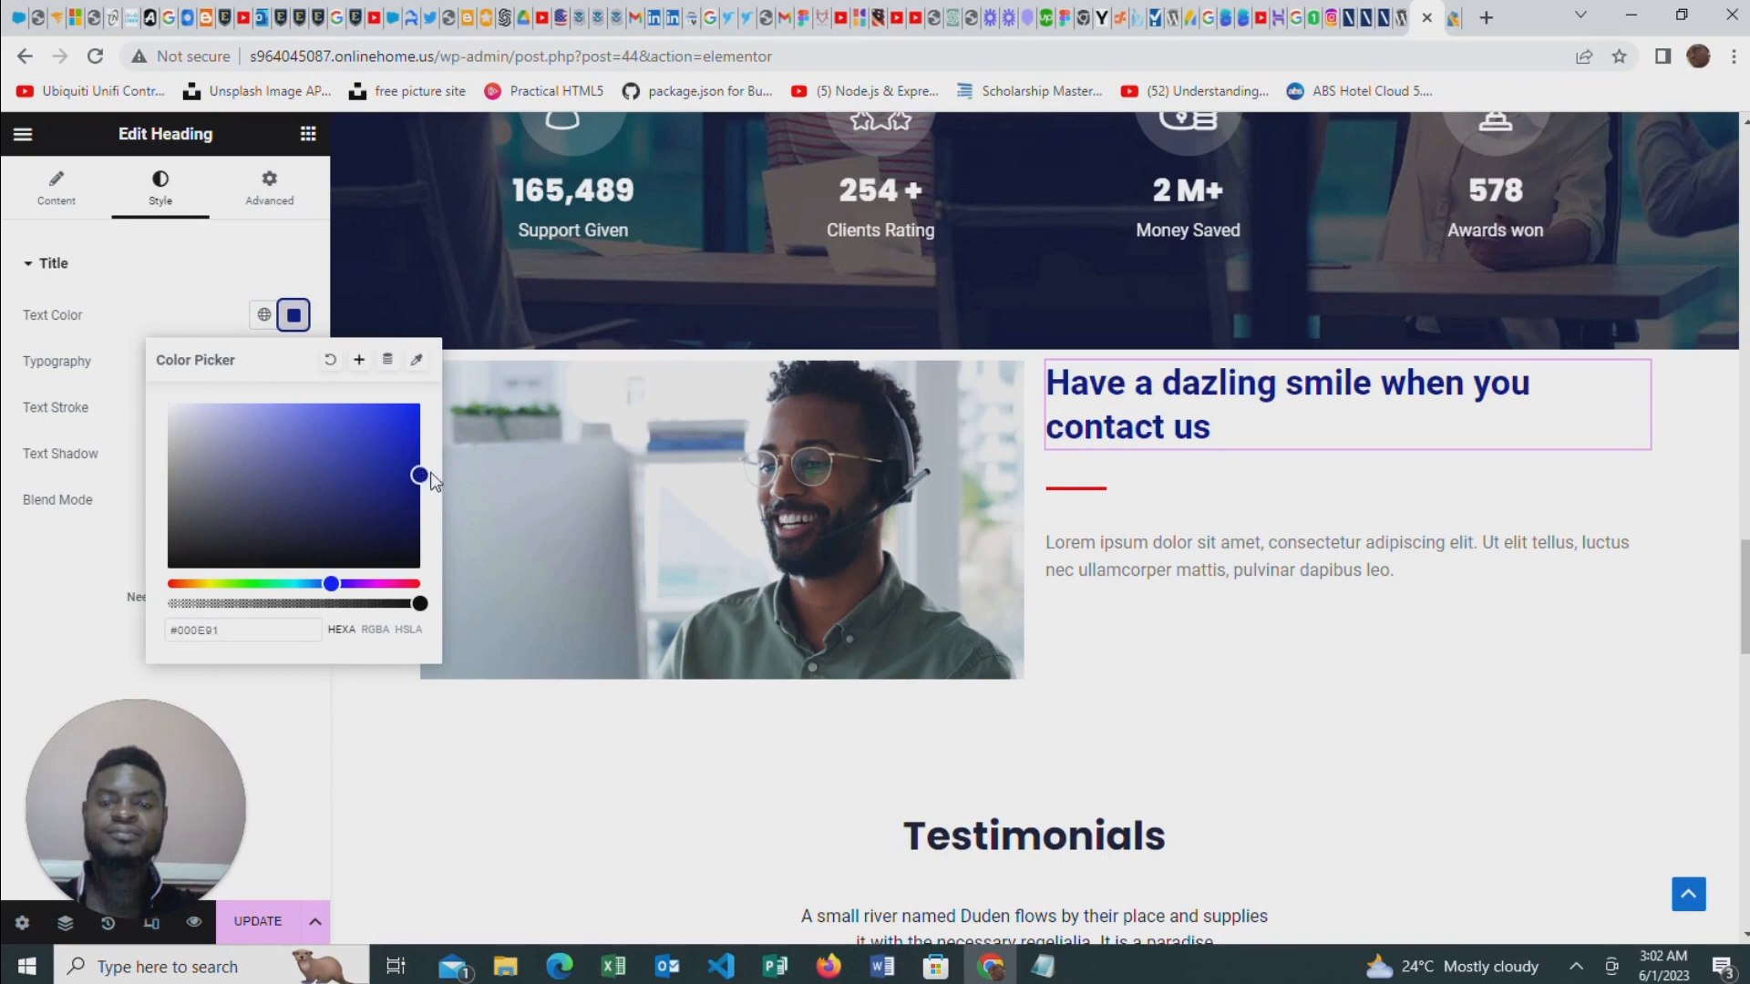
click(205, 263)
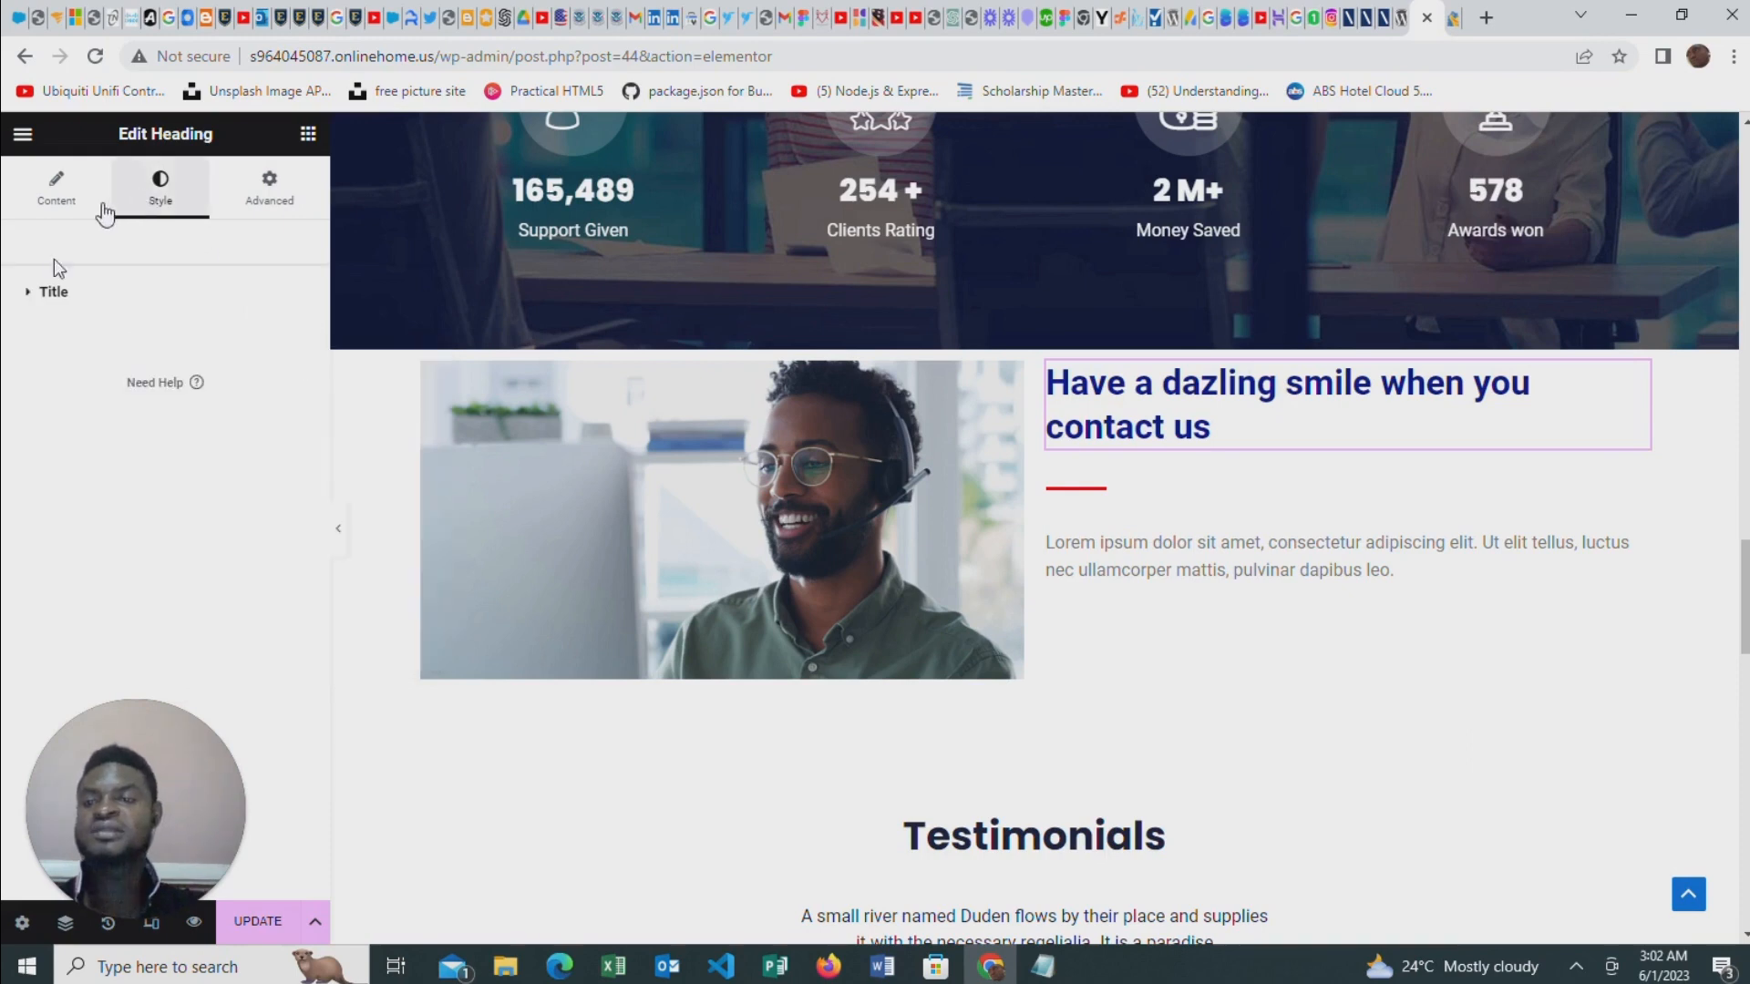
Set the heading's font size to 40 px and reduce the gap of the red divider below it to 2
click(22, 292)
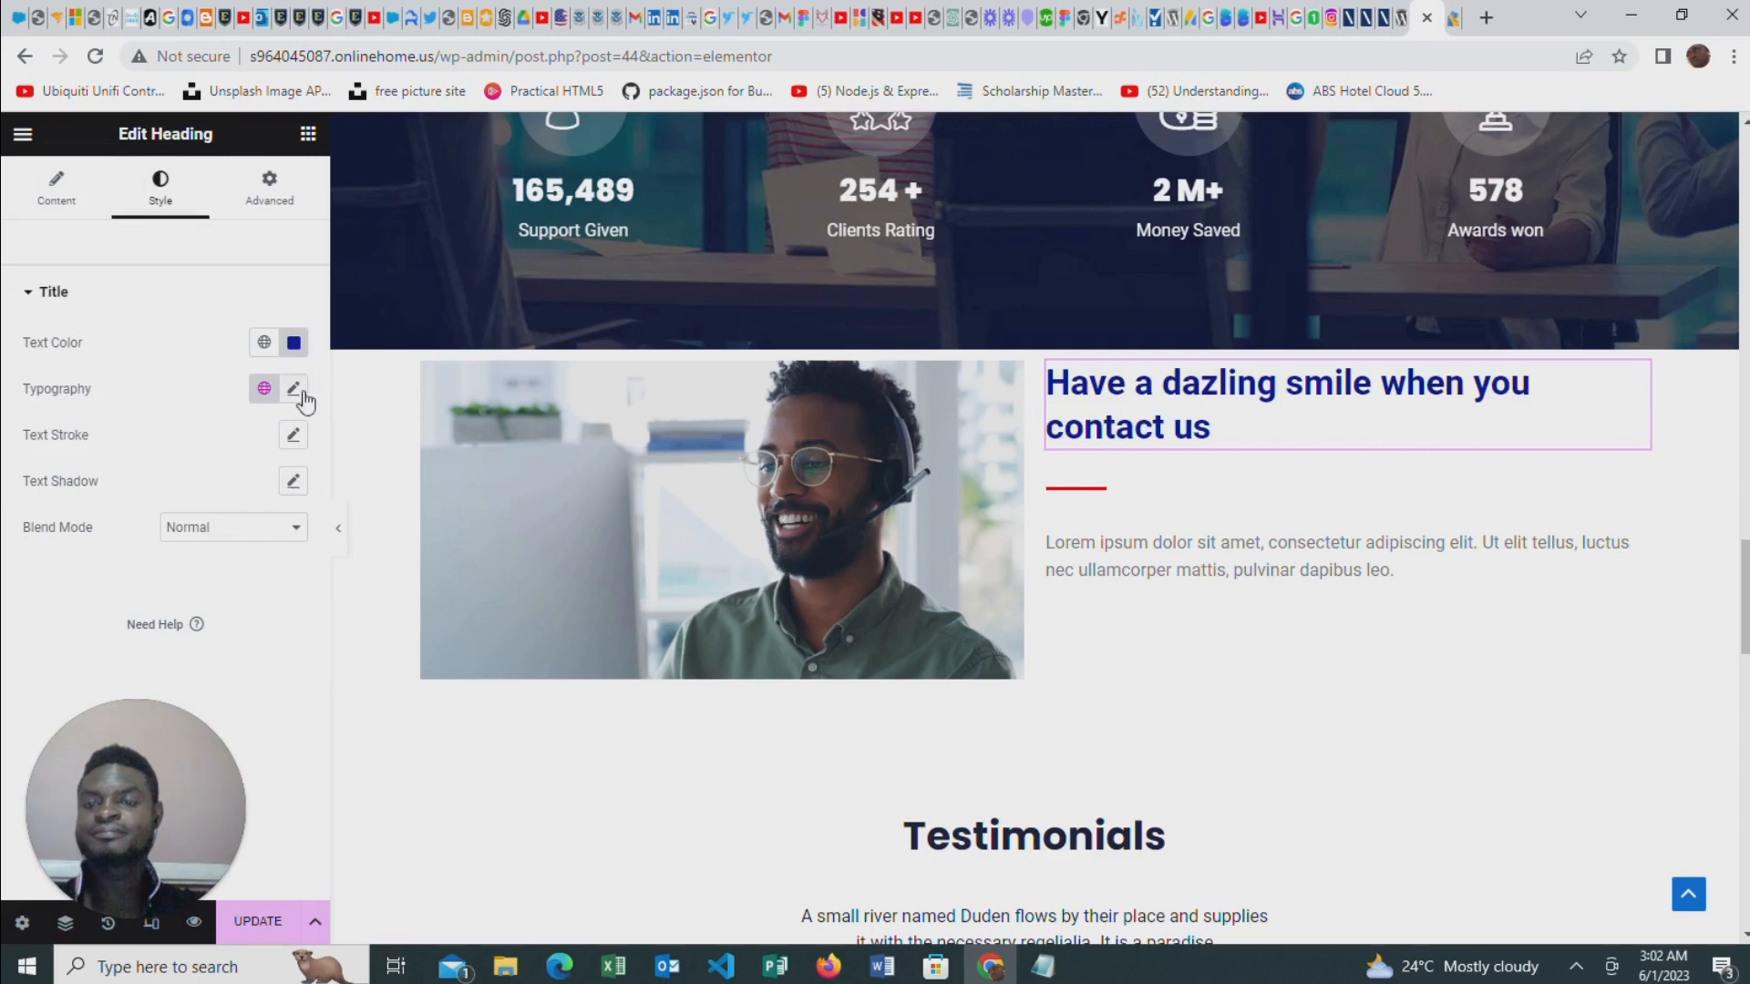
click(293, 390)
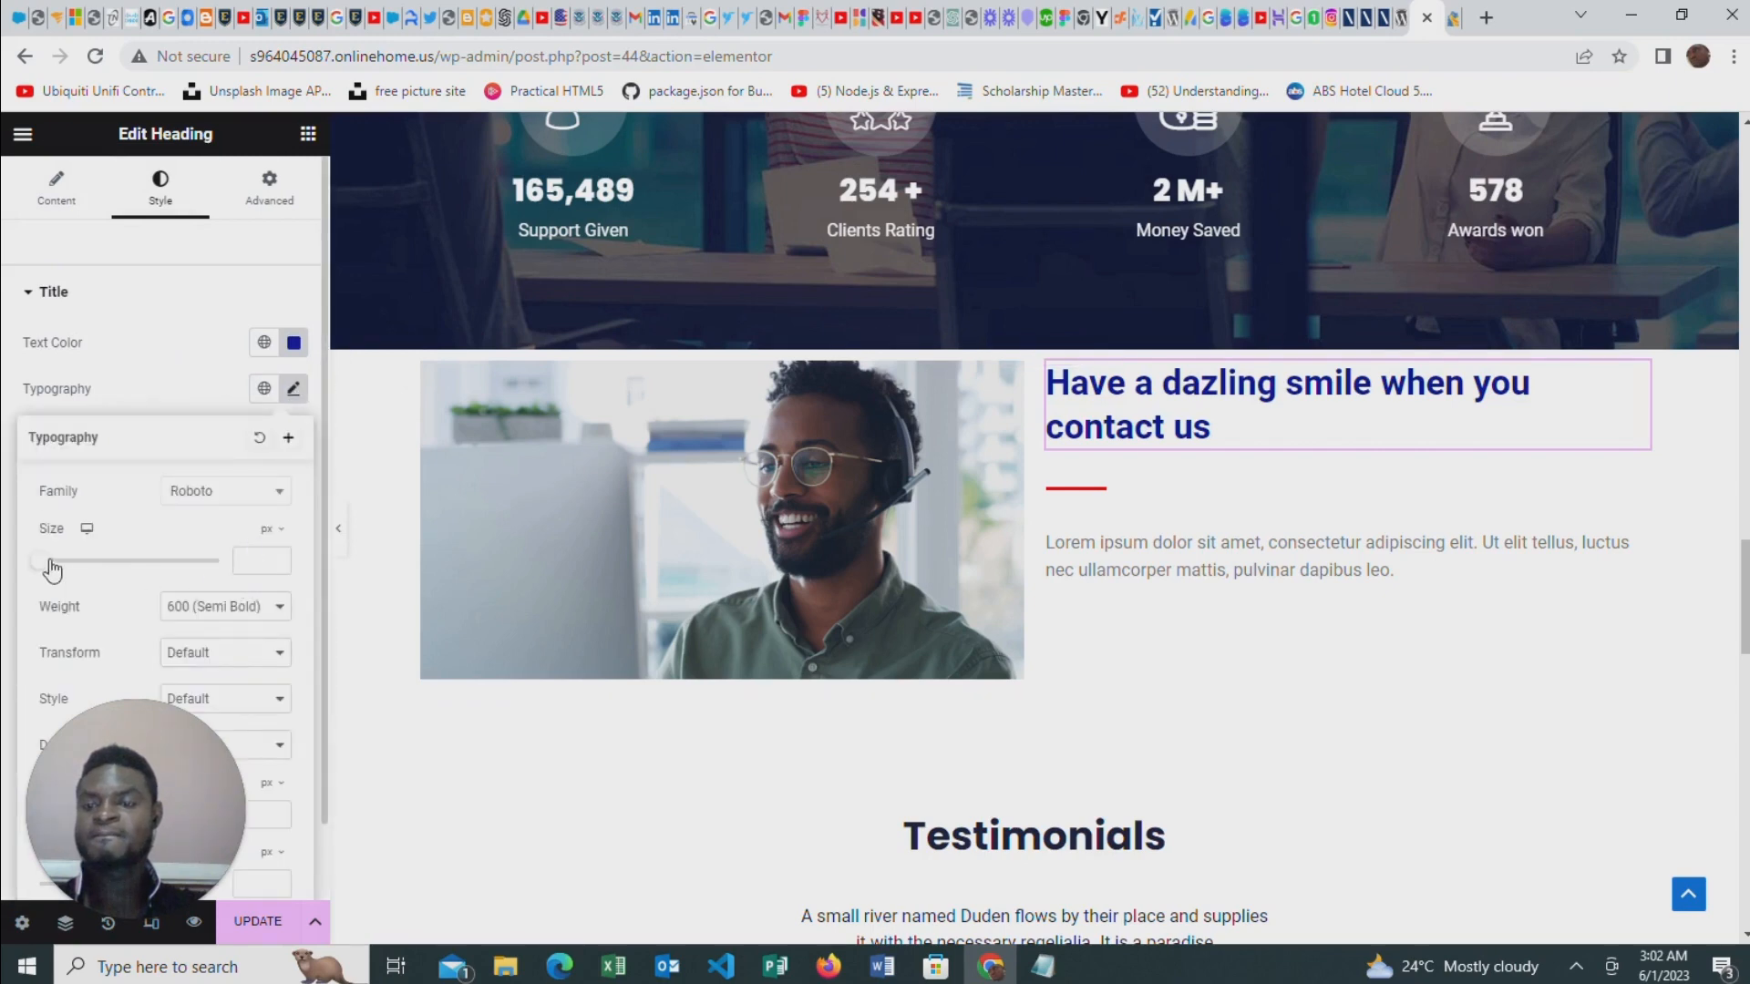
mouse_move(52, 567)
mouse_down()
mouse_move(86, 588)
mouse_move(79, 576)
mouse_up()
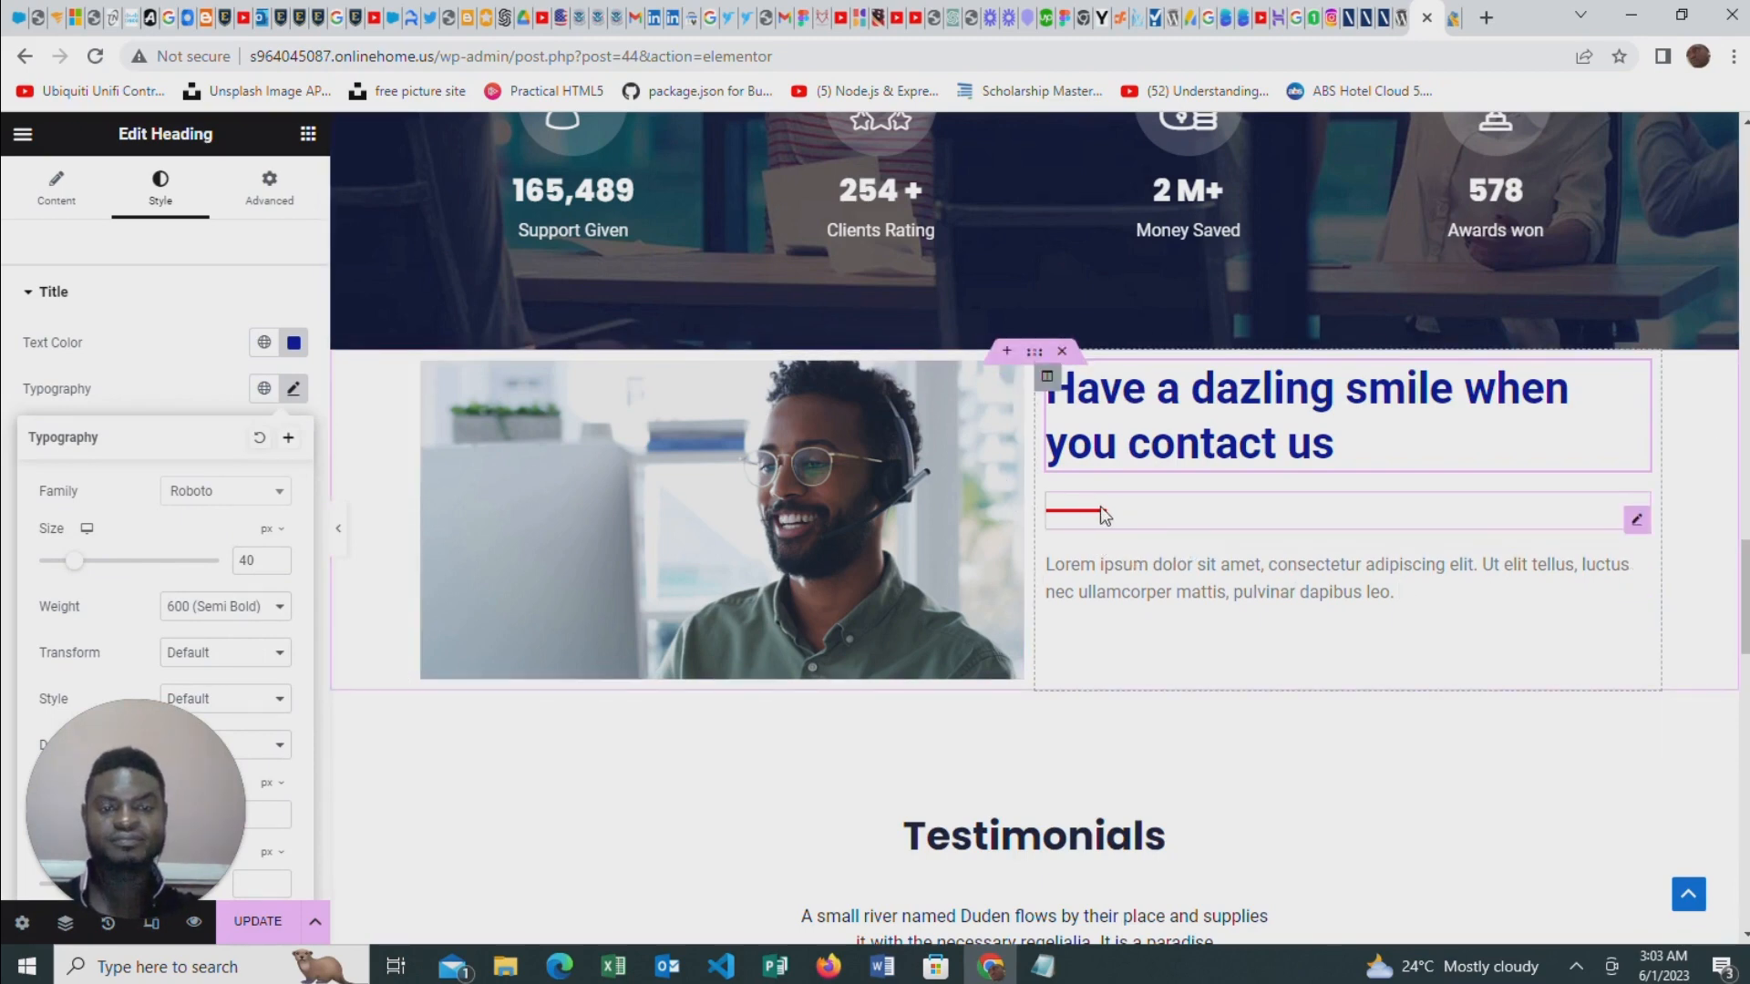
click(1637, 522)
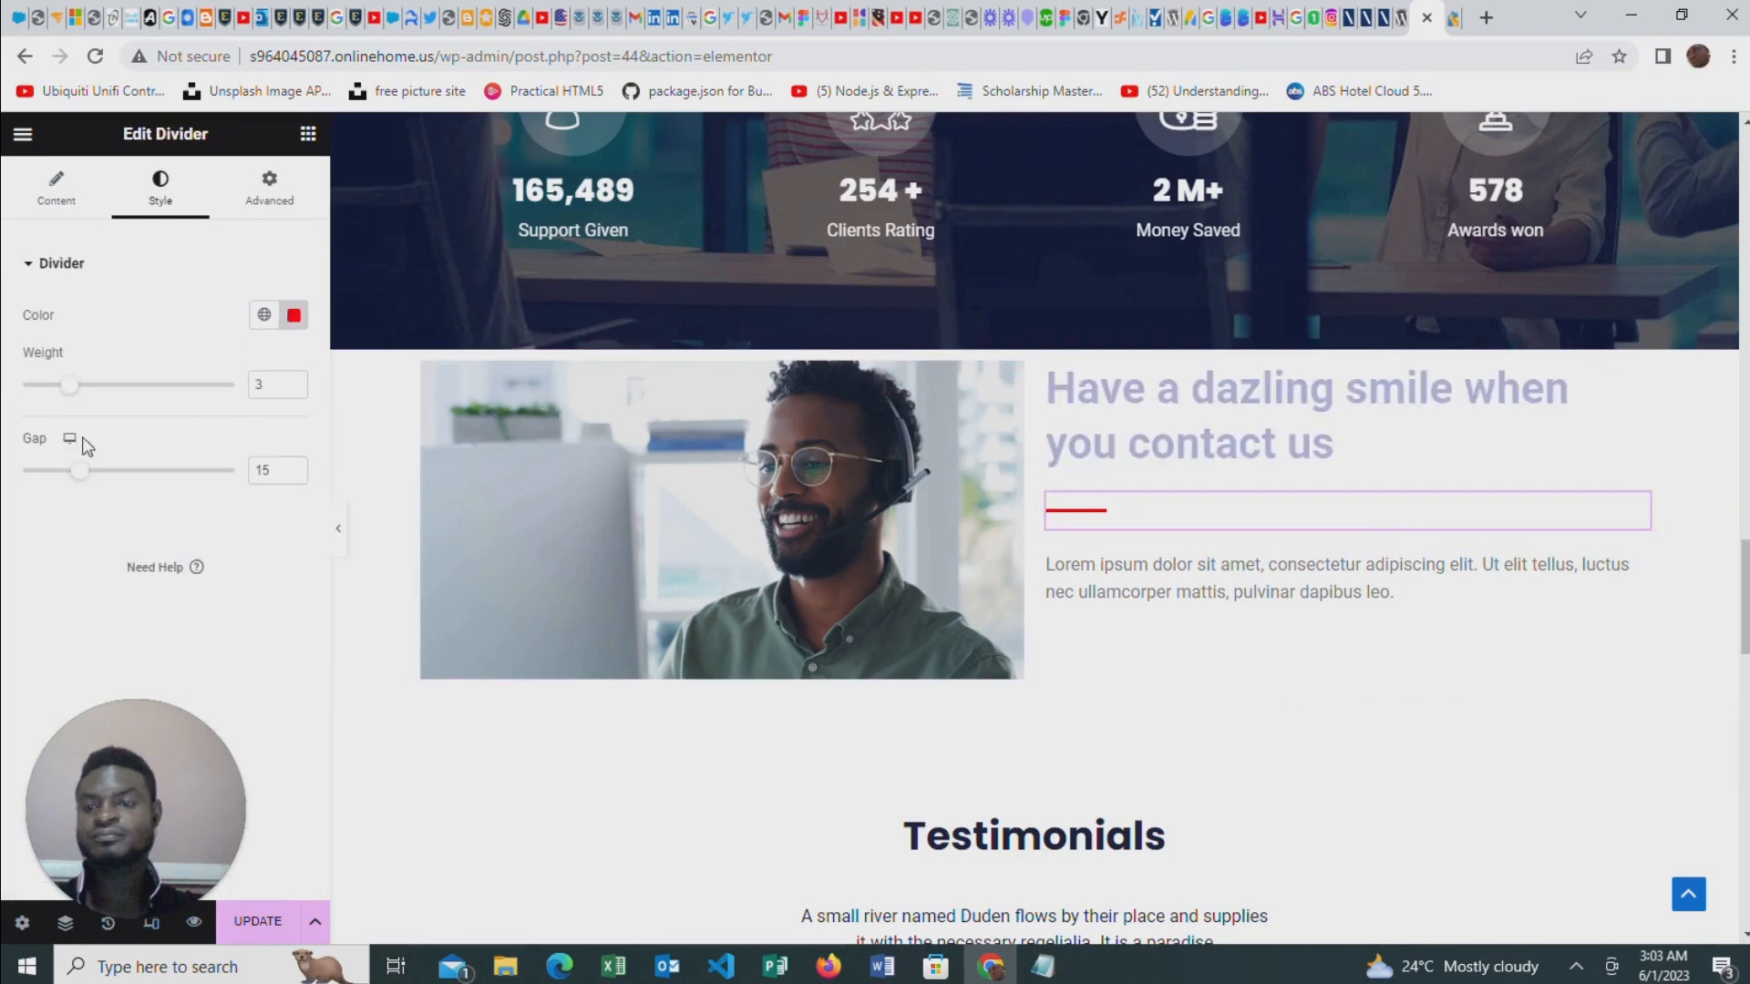
drag(80, 471, 25, 471)
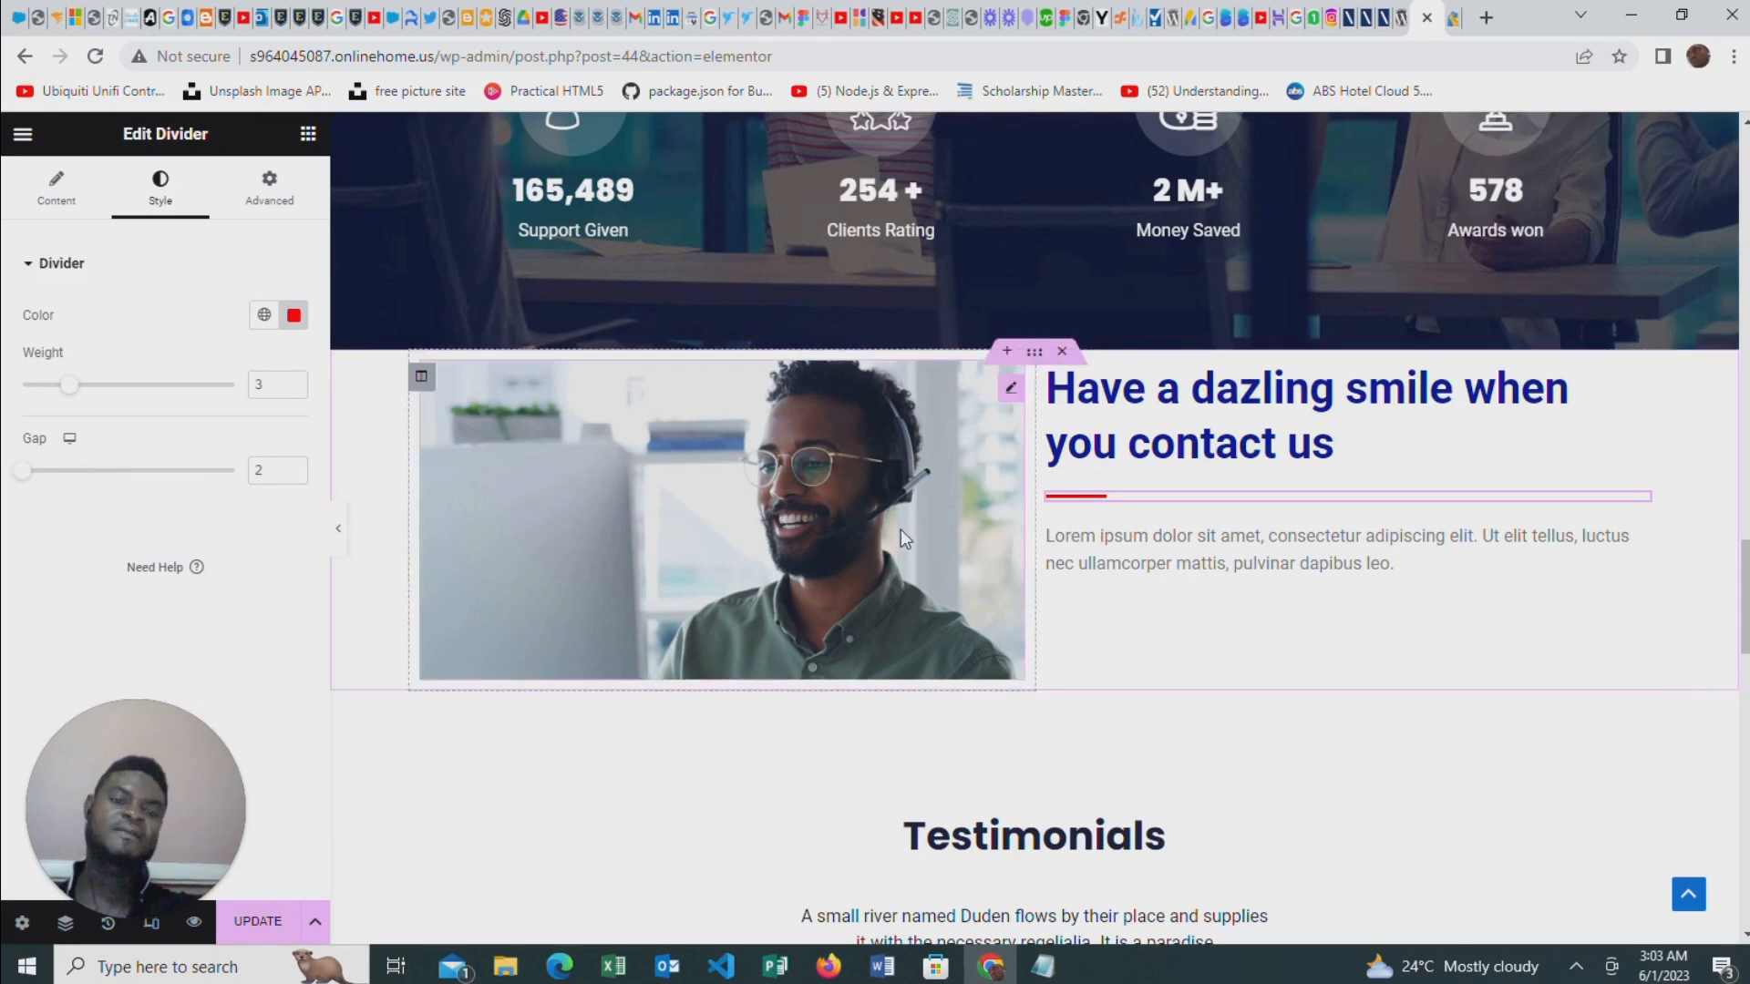
Set the linked top and bottom margins of the section containing the image and heading to 70 px
click(1035, 354)
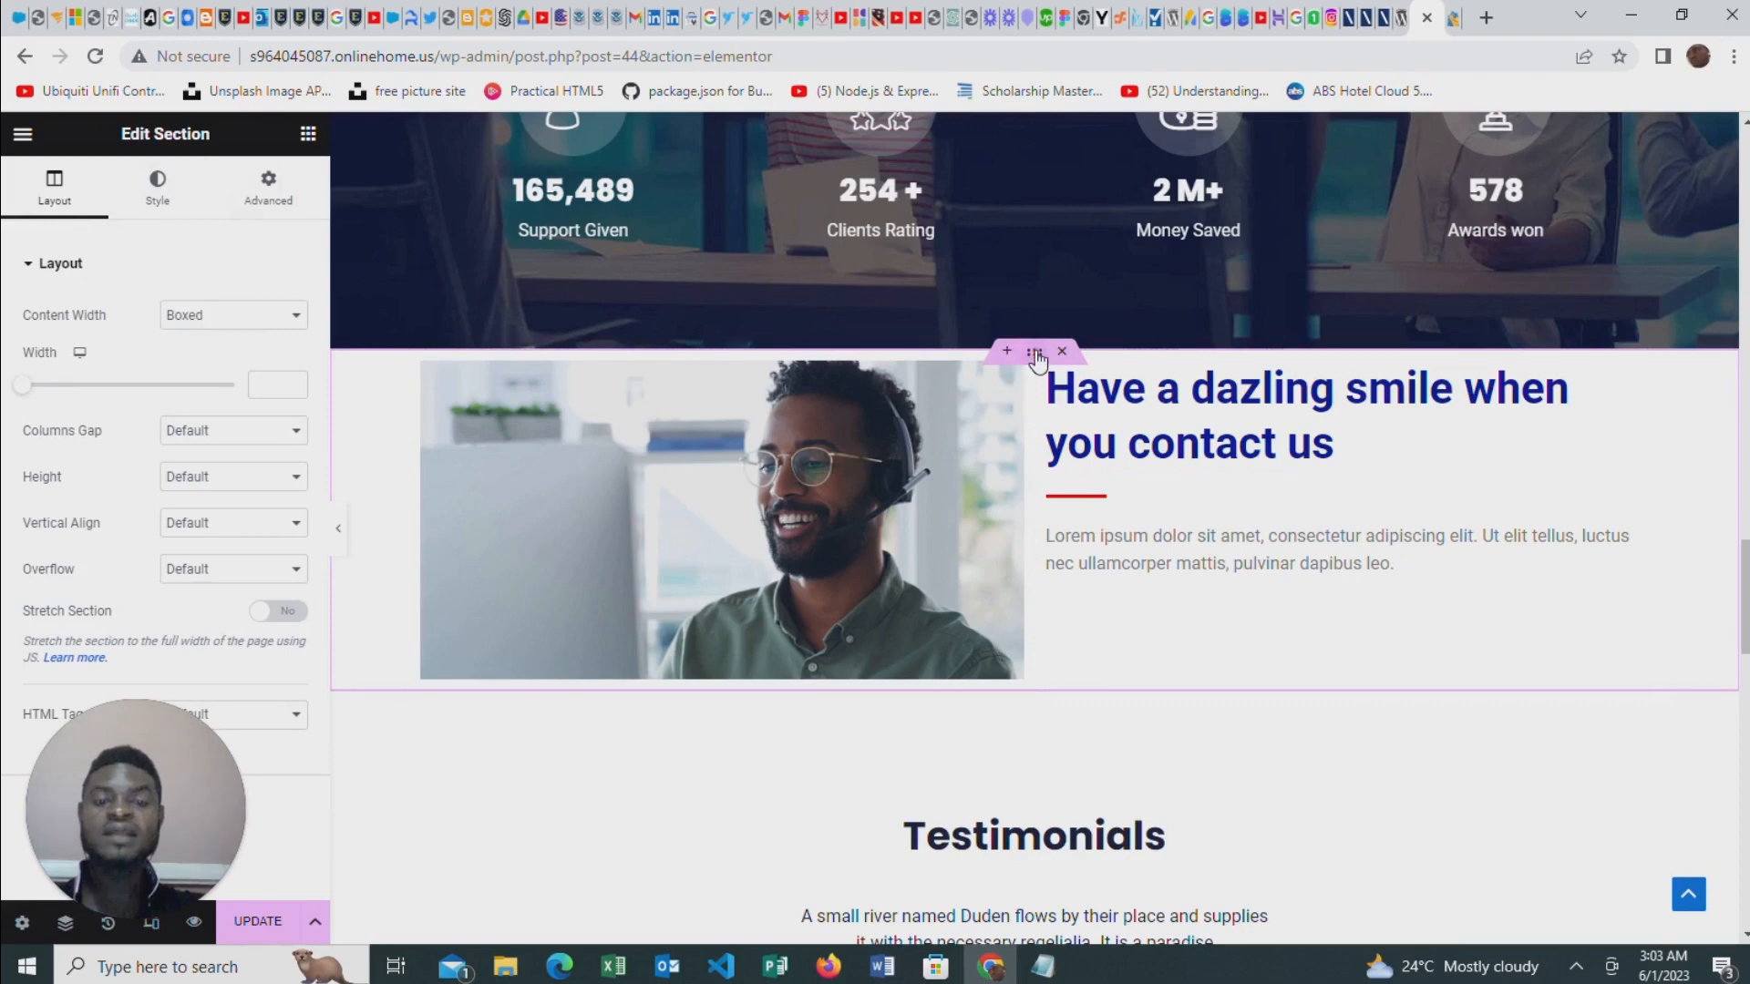
click(267, 192)
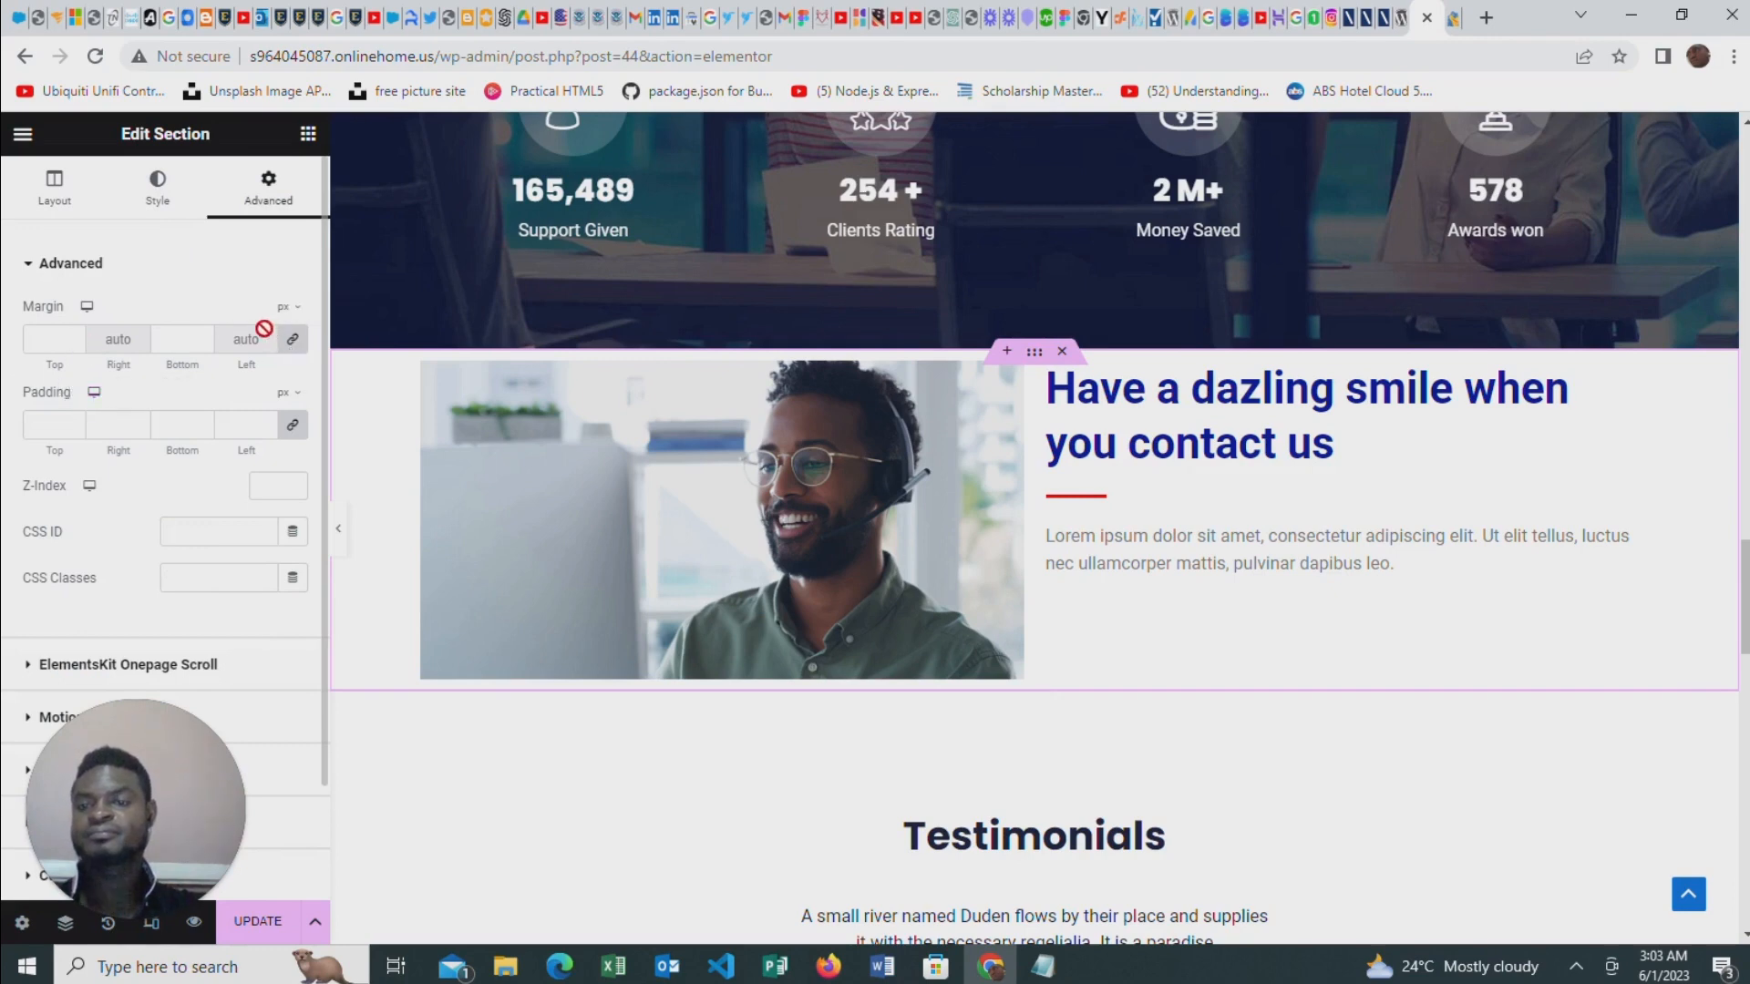
click(203, 345)
click(202, 336)
click(201, 336)
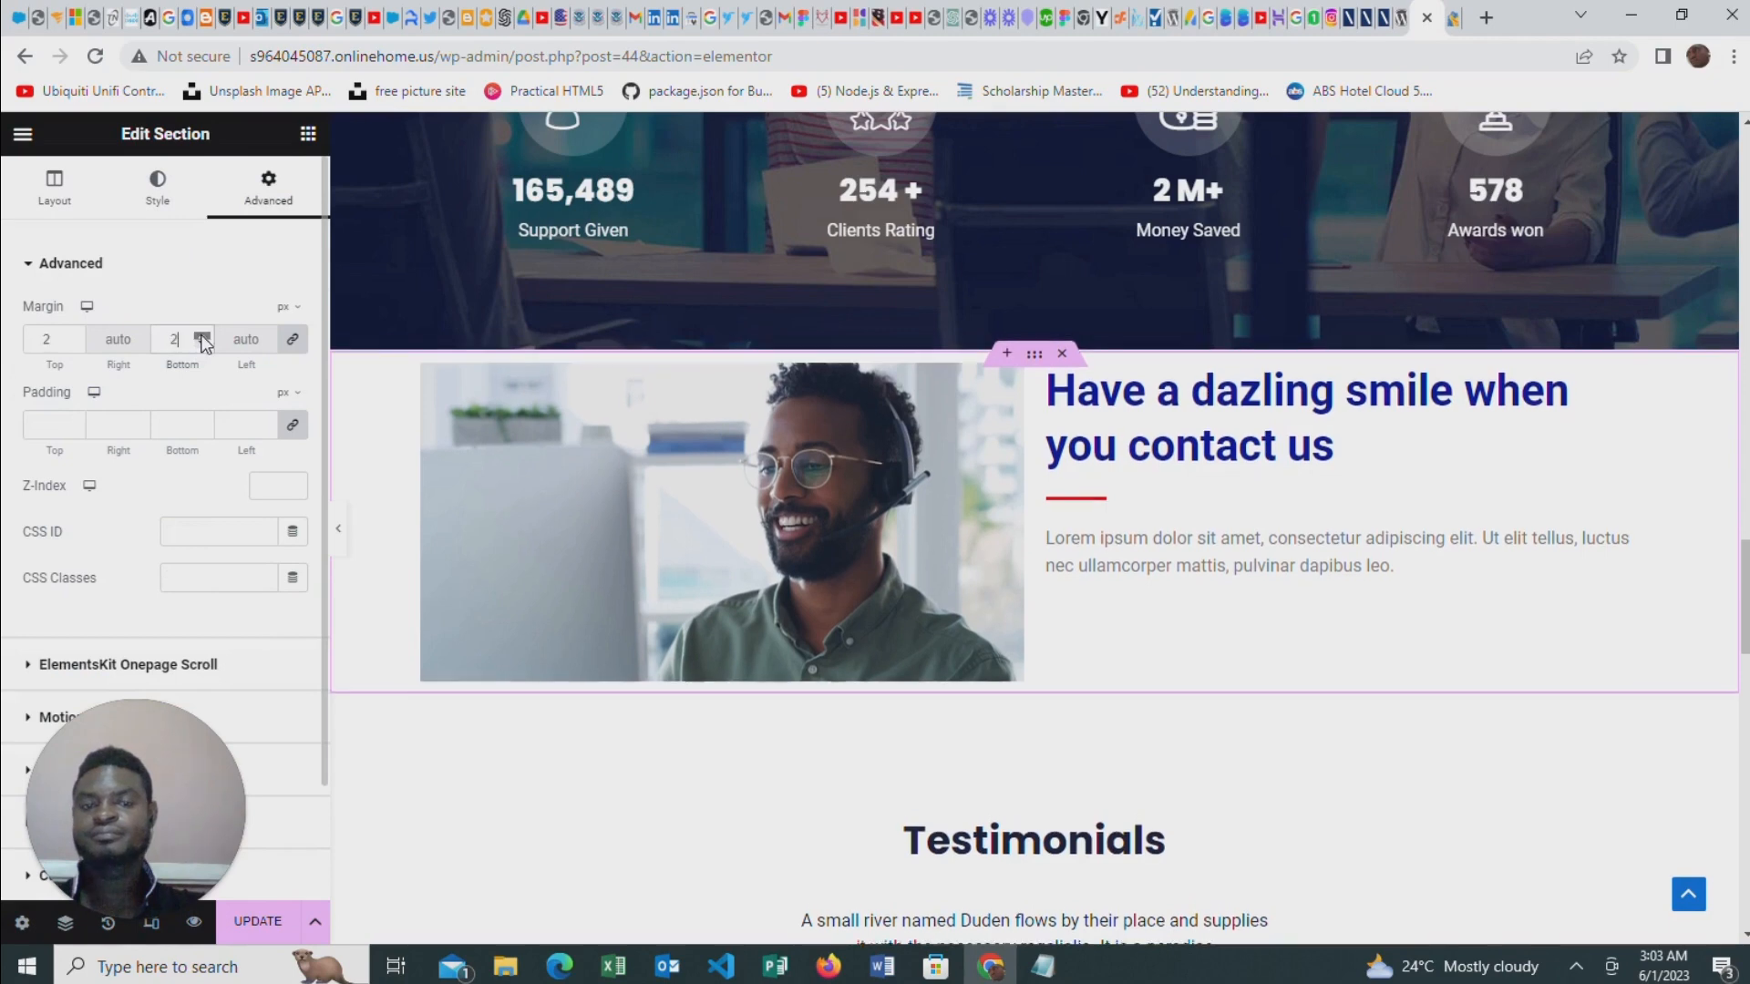
click(202, 335)
click(201, 335)
click(202, 335)
click(202, 335)
click(202, 335)
click(203, 336)
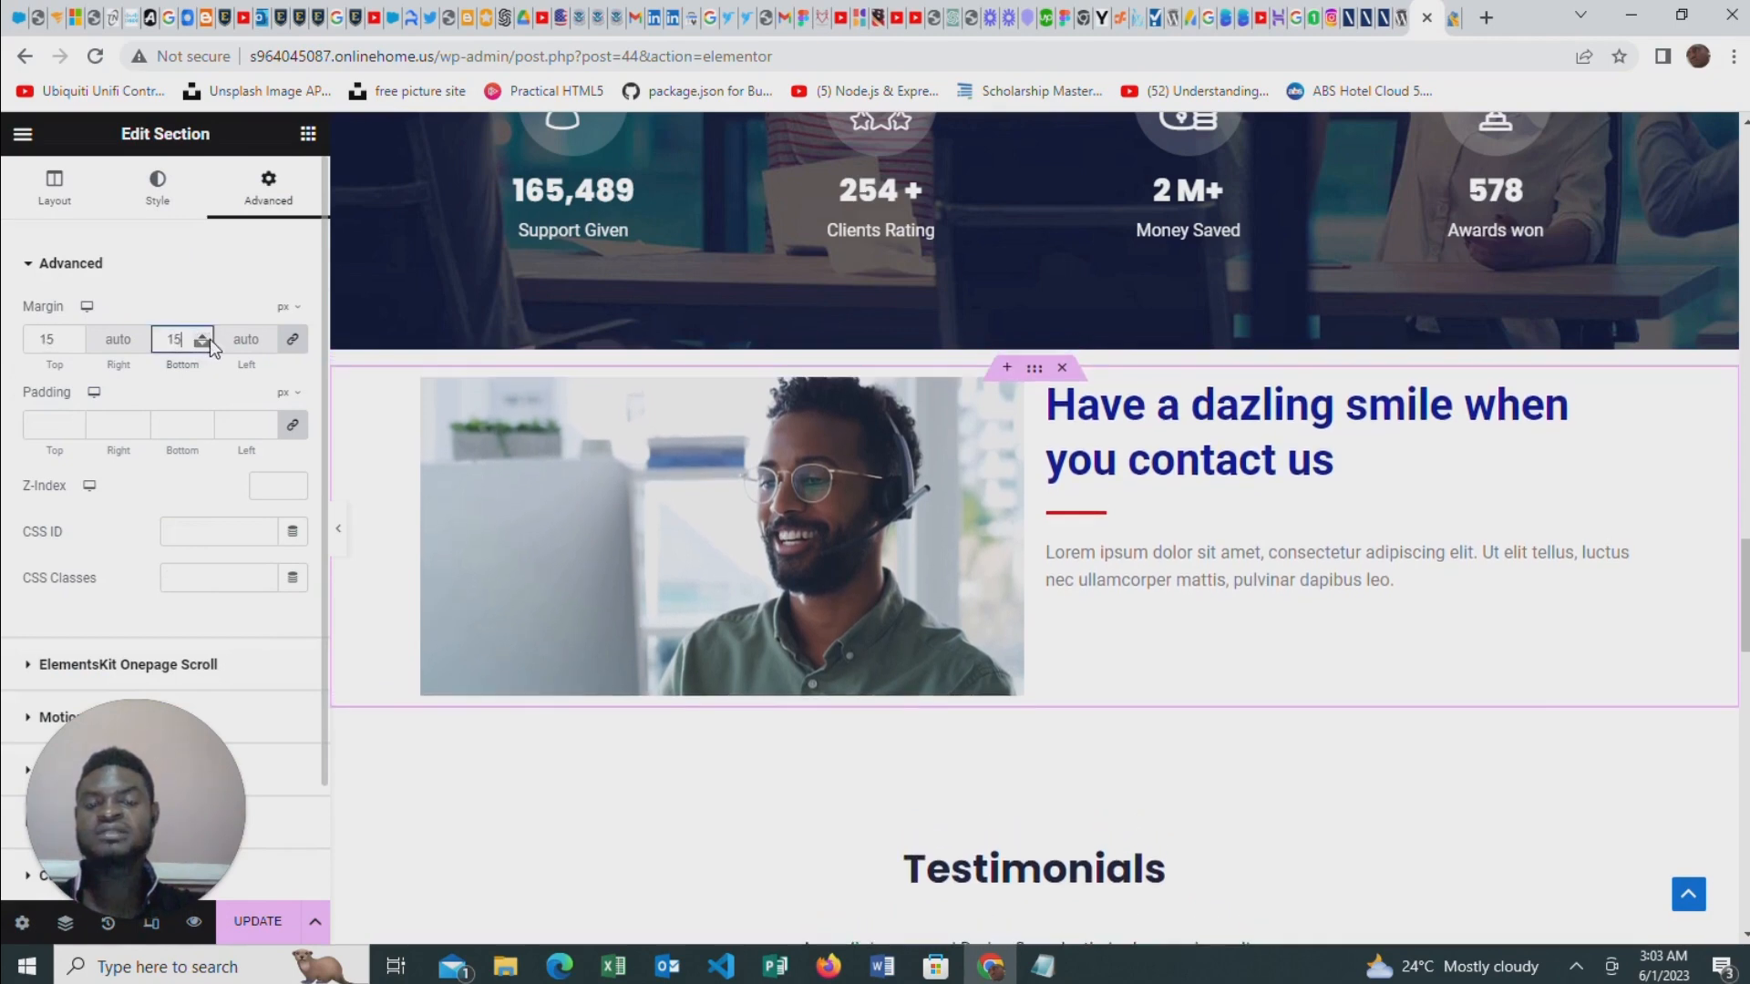
click(206, 337)
click(206, 336)
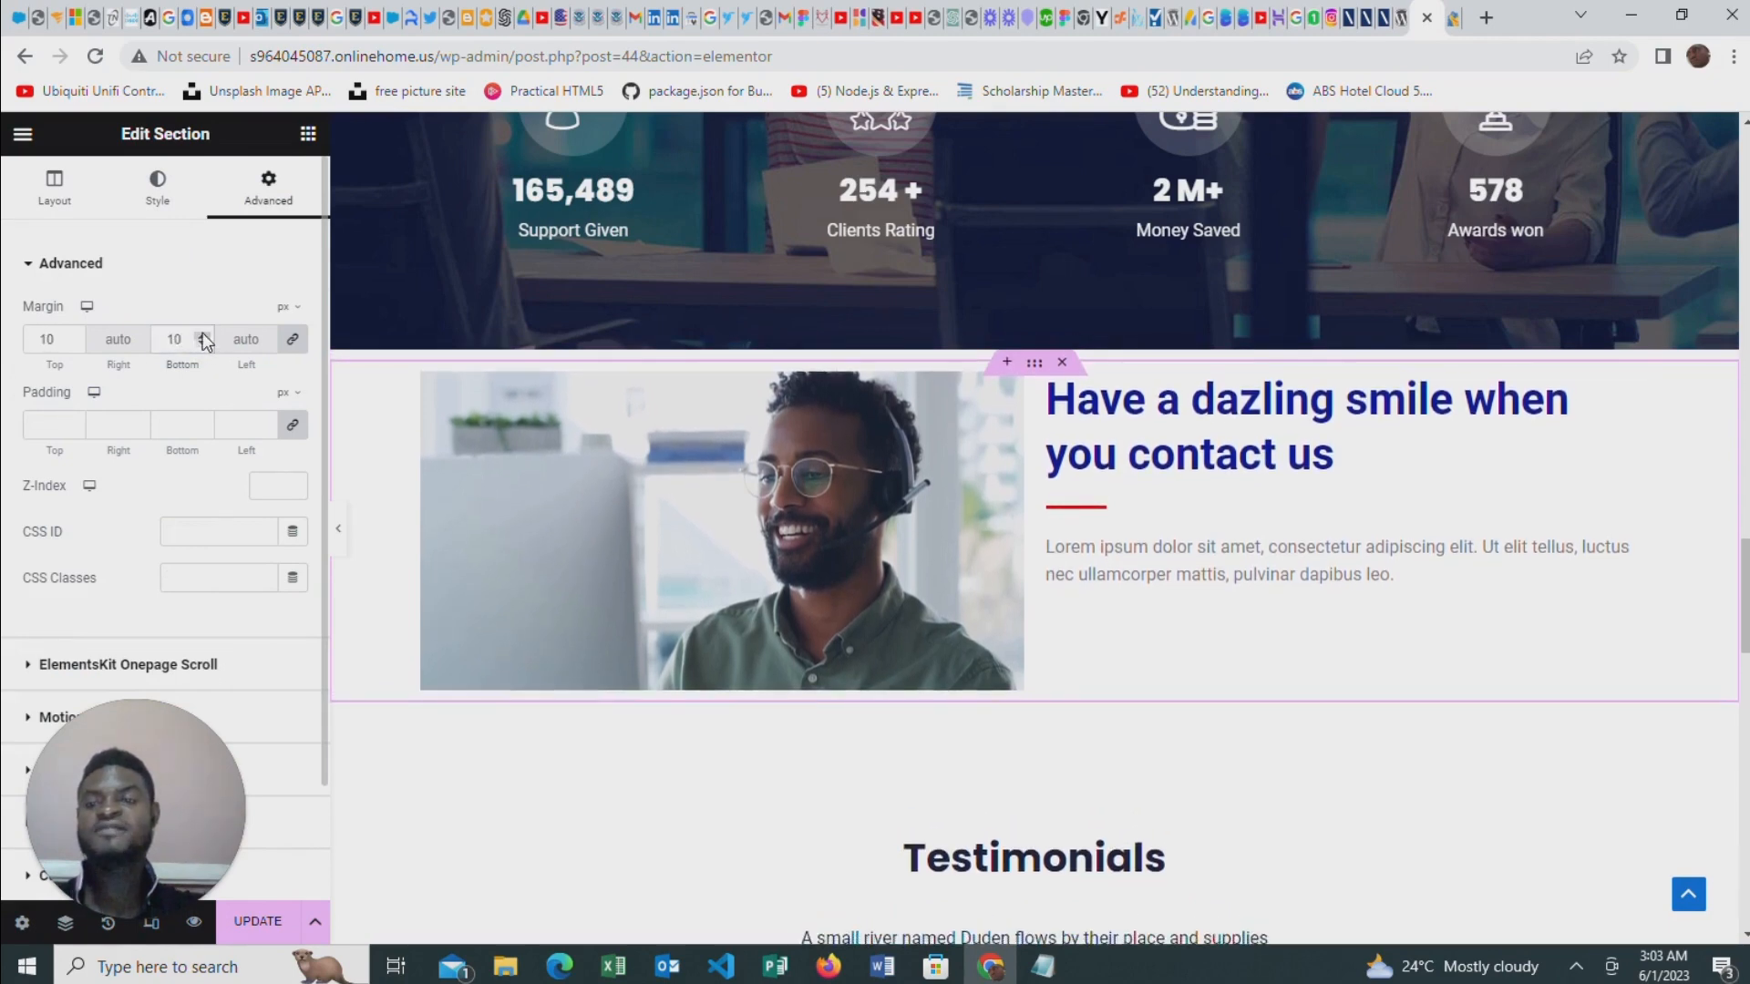
click(202, 335)
click(202, 336)
click(202, 336)
click(202, 335)
click(203, 336)
double_click(203, 337)
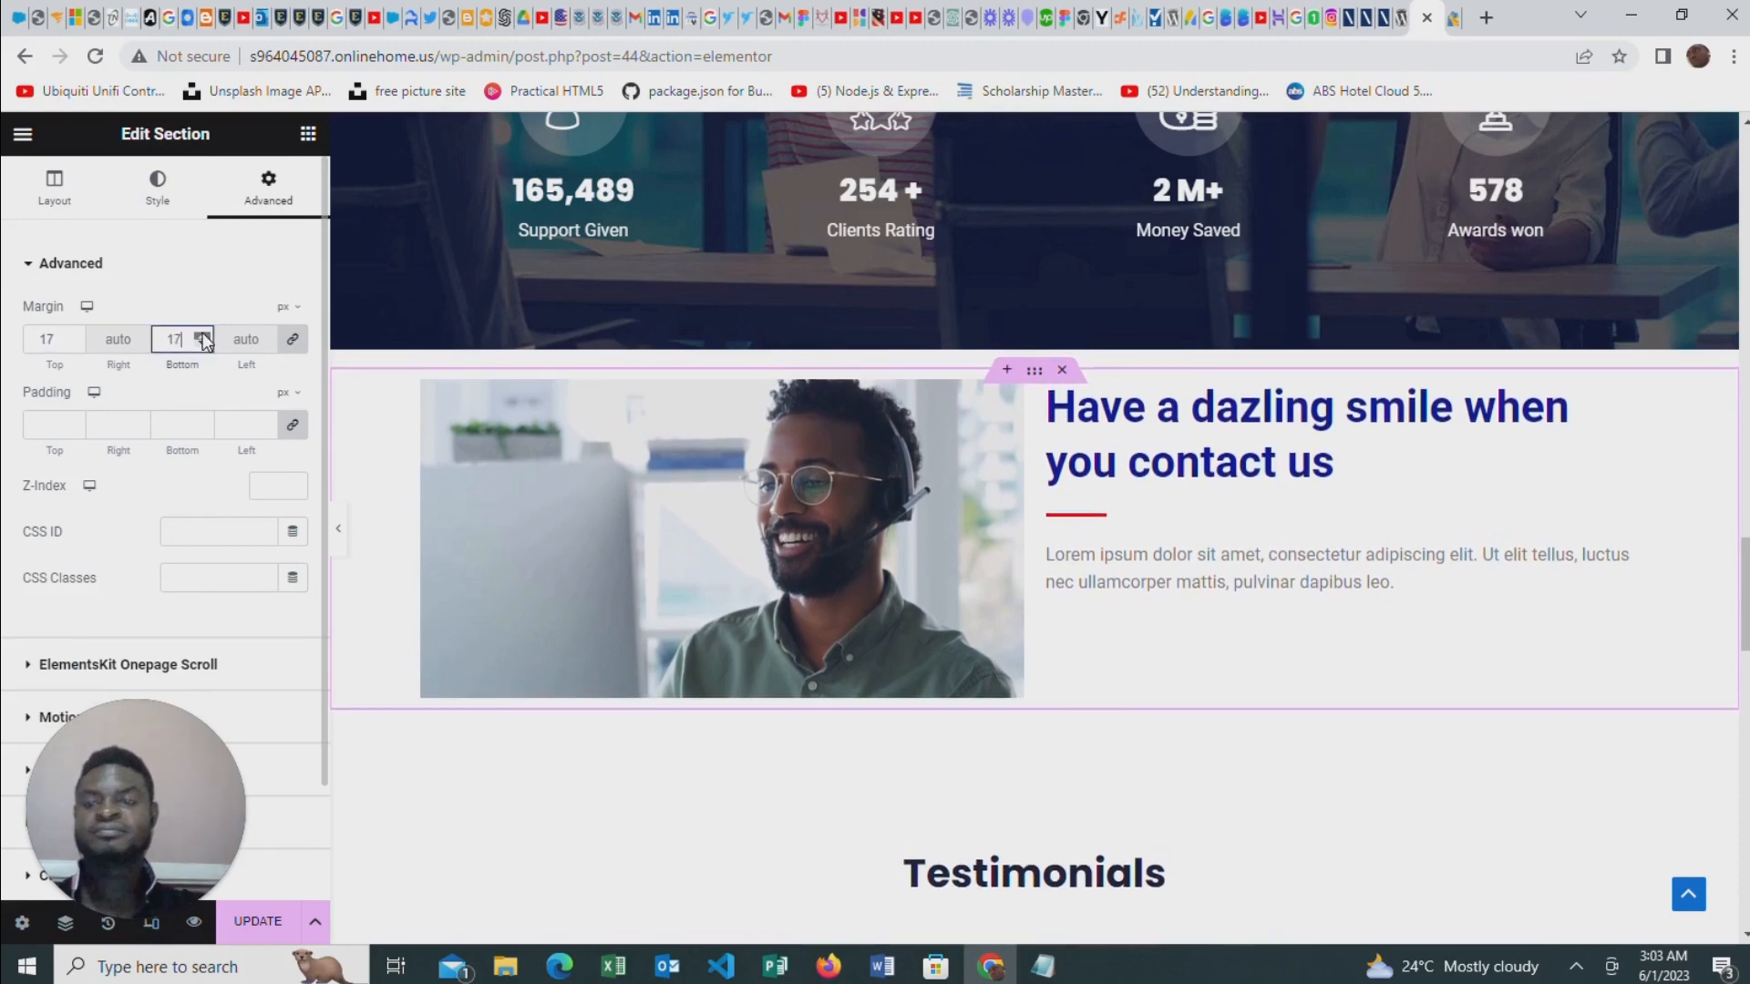
double_click(203, 336)
double_click(202, 336)
double_click(203, 336)
click(202, 336)
double_click(203, 336)
click(203, 337)
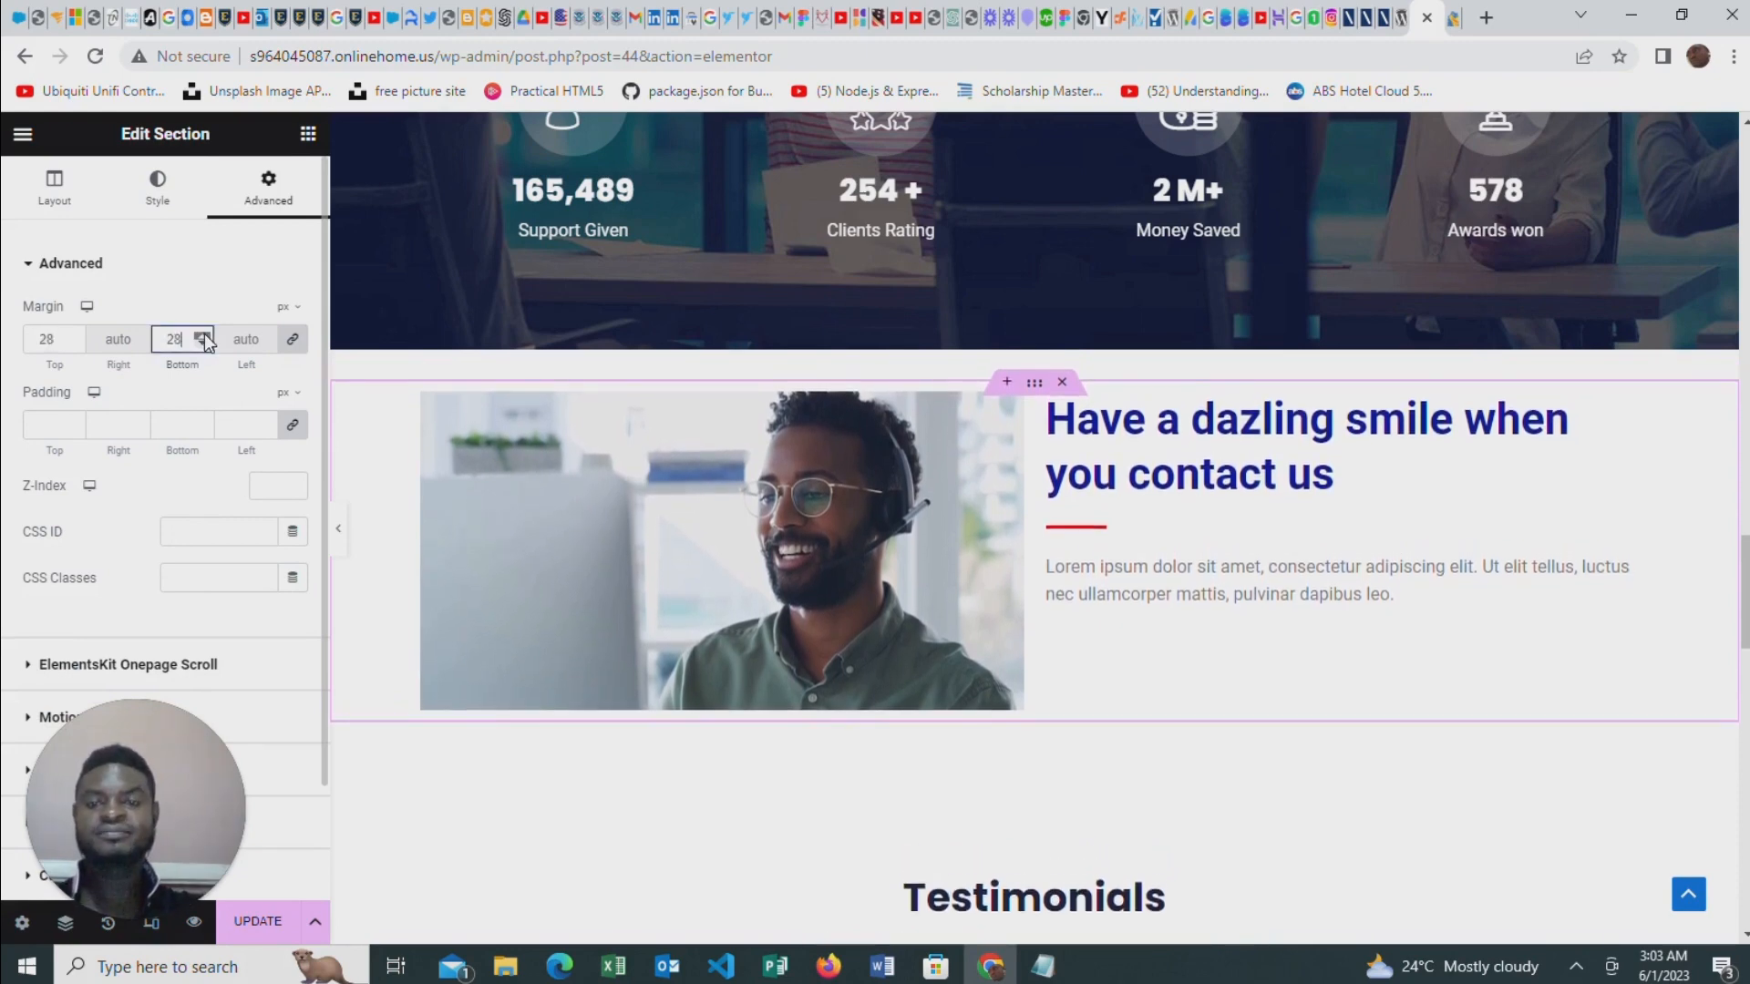
double_click(204, 336)
click(203, 336)
double_click(203, 337)
click(203, 336)
double_click(203, 336)
double_click(203, 336)
click(203, 336)
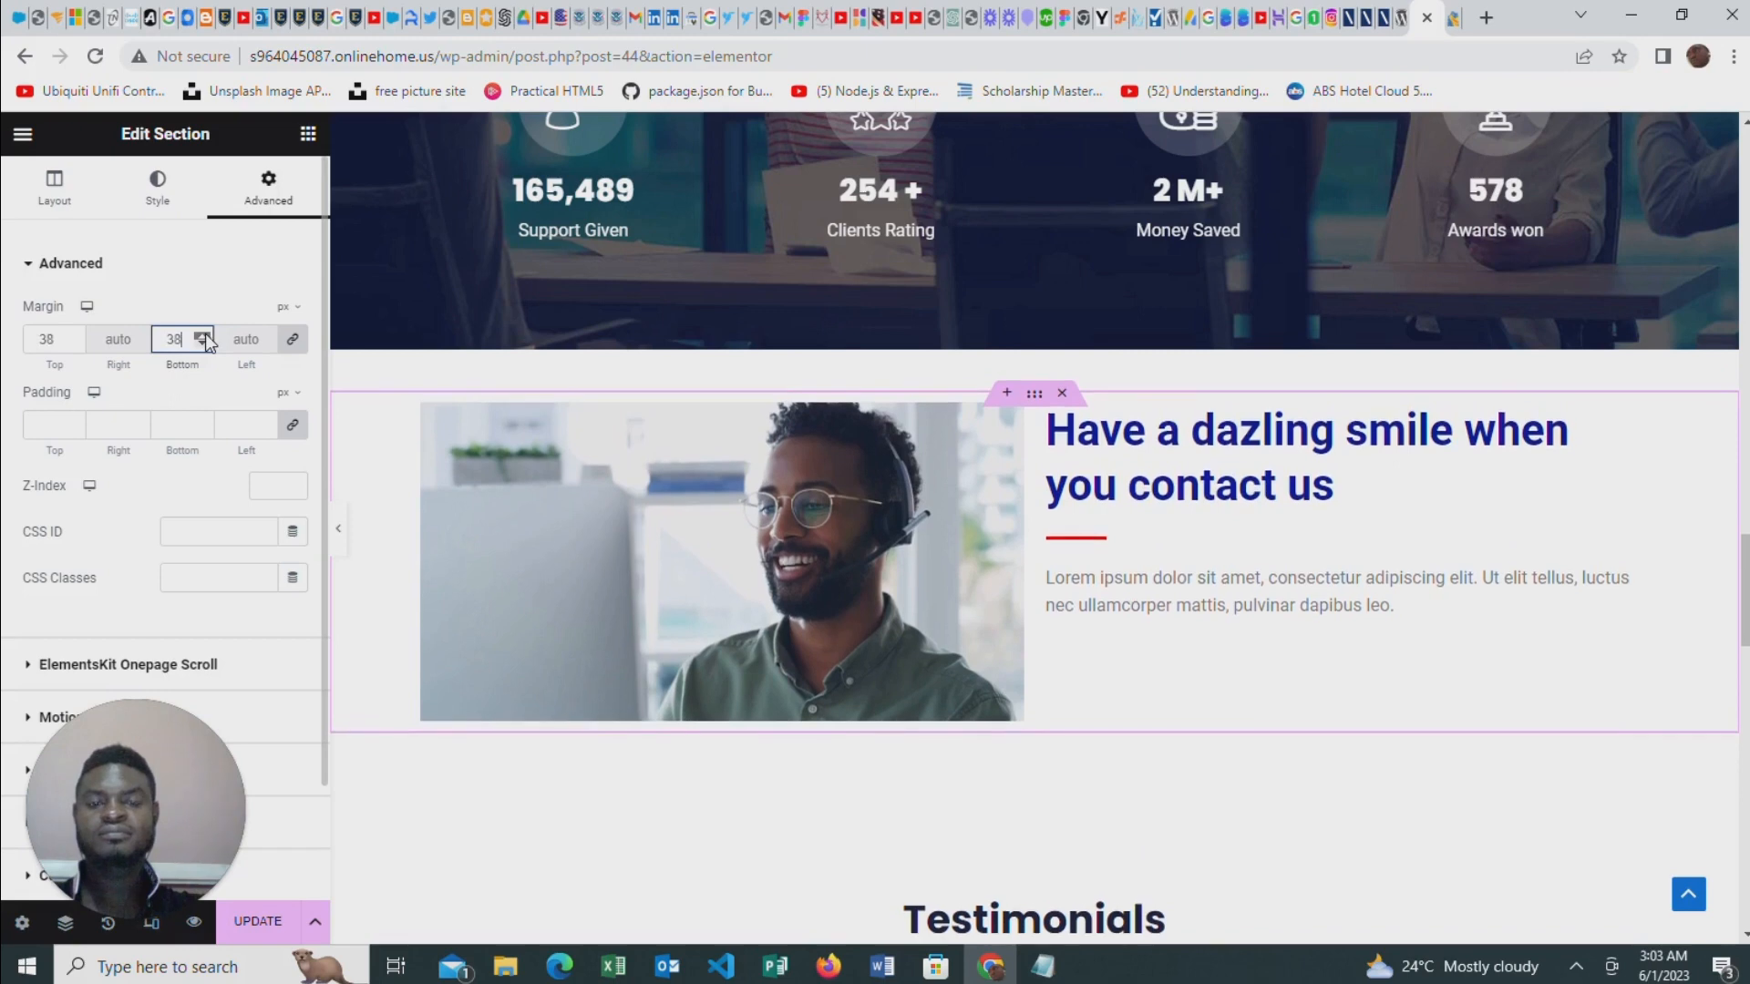
double_click(203, 337)
click(203, 337)
double_click(203, 337)
click(203, 337)
double_click(203, 337)
click(203, 336)
double_click(203, 336)
click(203, 336)
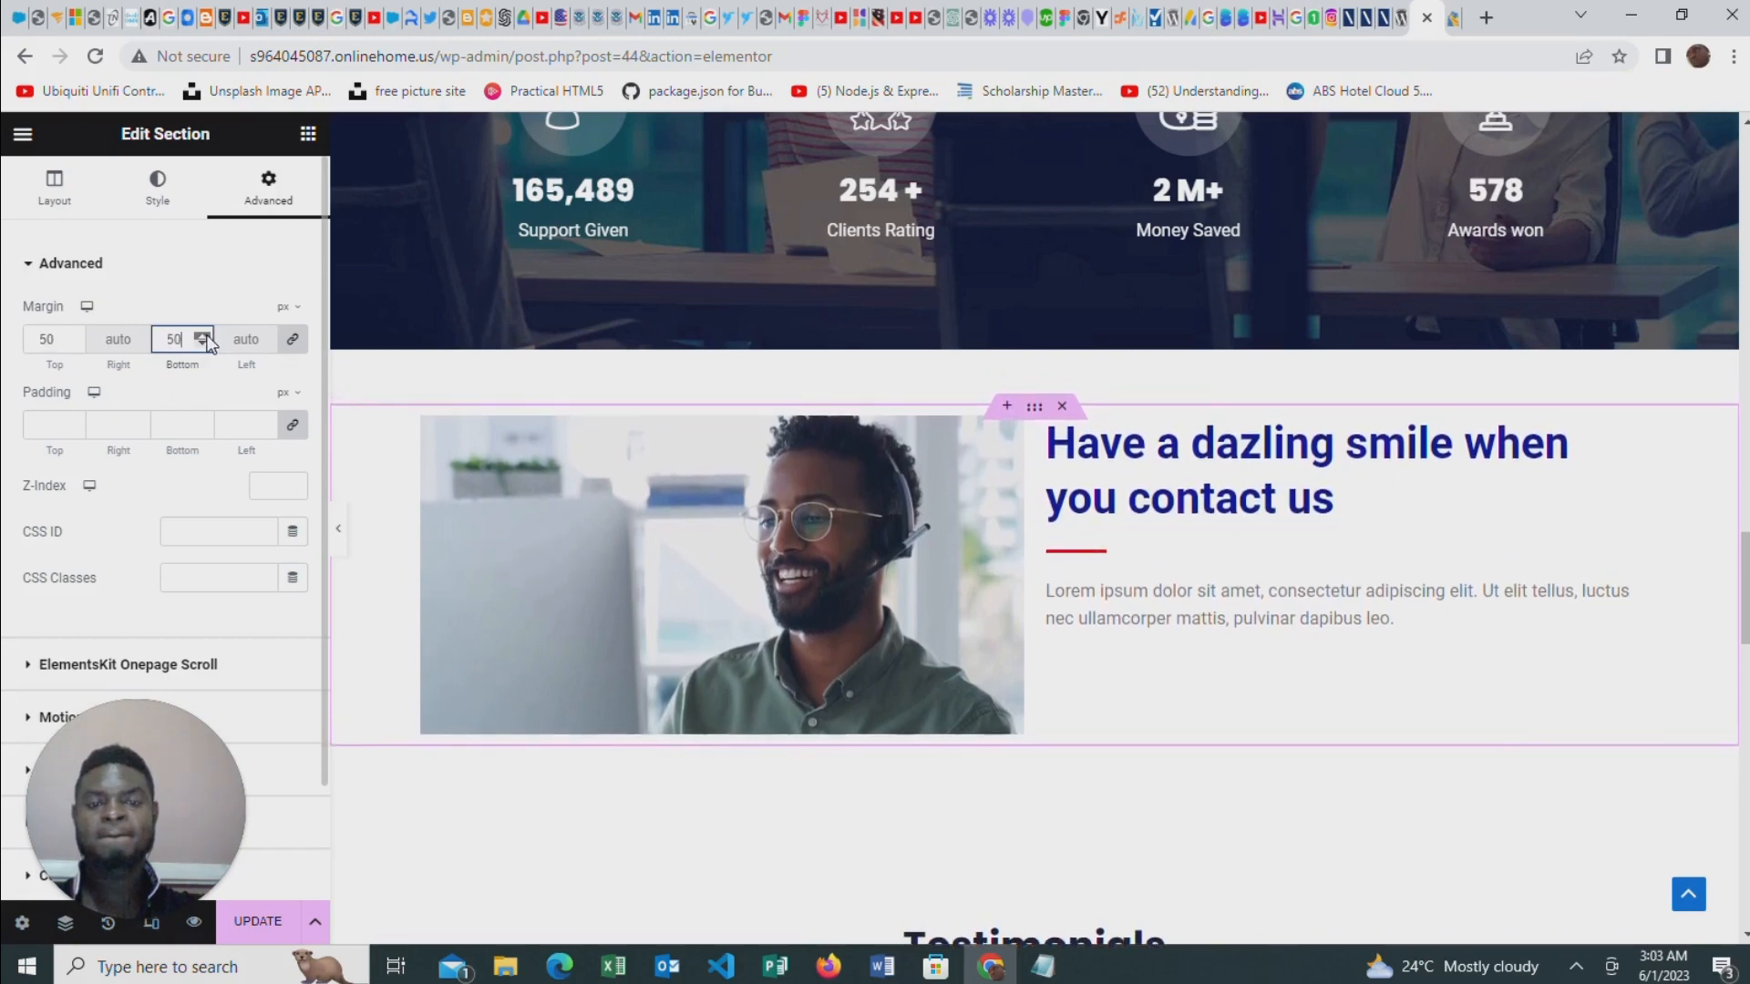
double_click(203, 336)
click(203, 336)
double_click(204, 337)
click(204, 336)
double_click(203, 337)
double_click(204, 337)
double_click(203, 336)
click(203, 337)
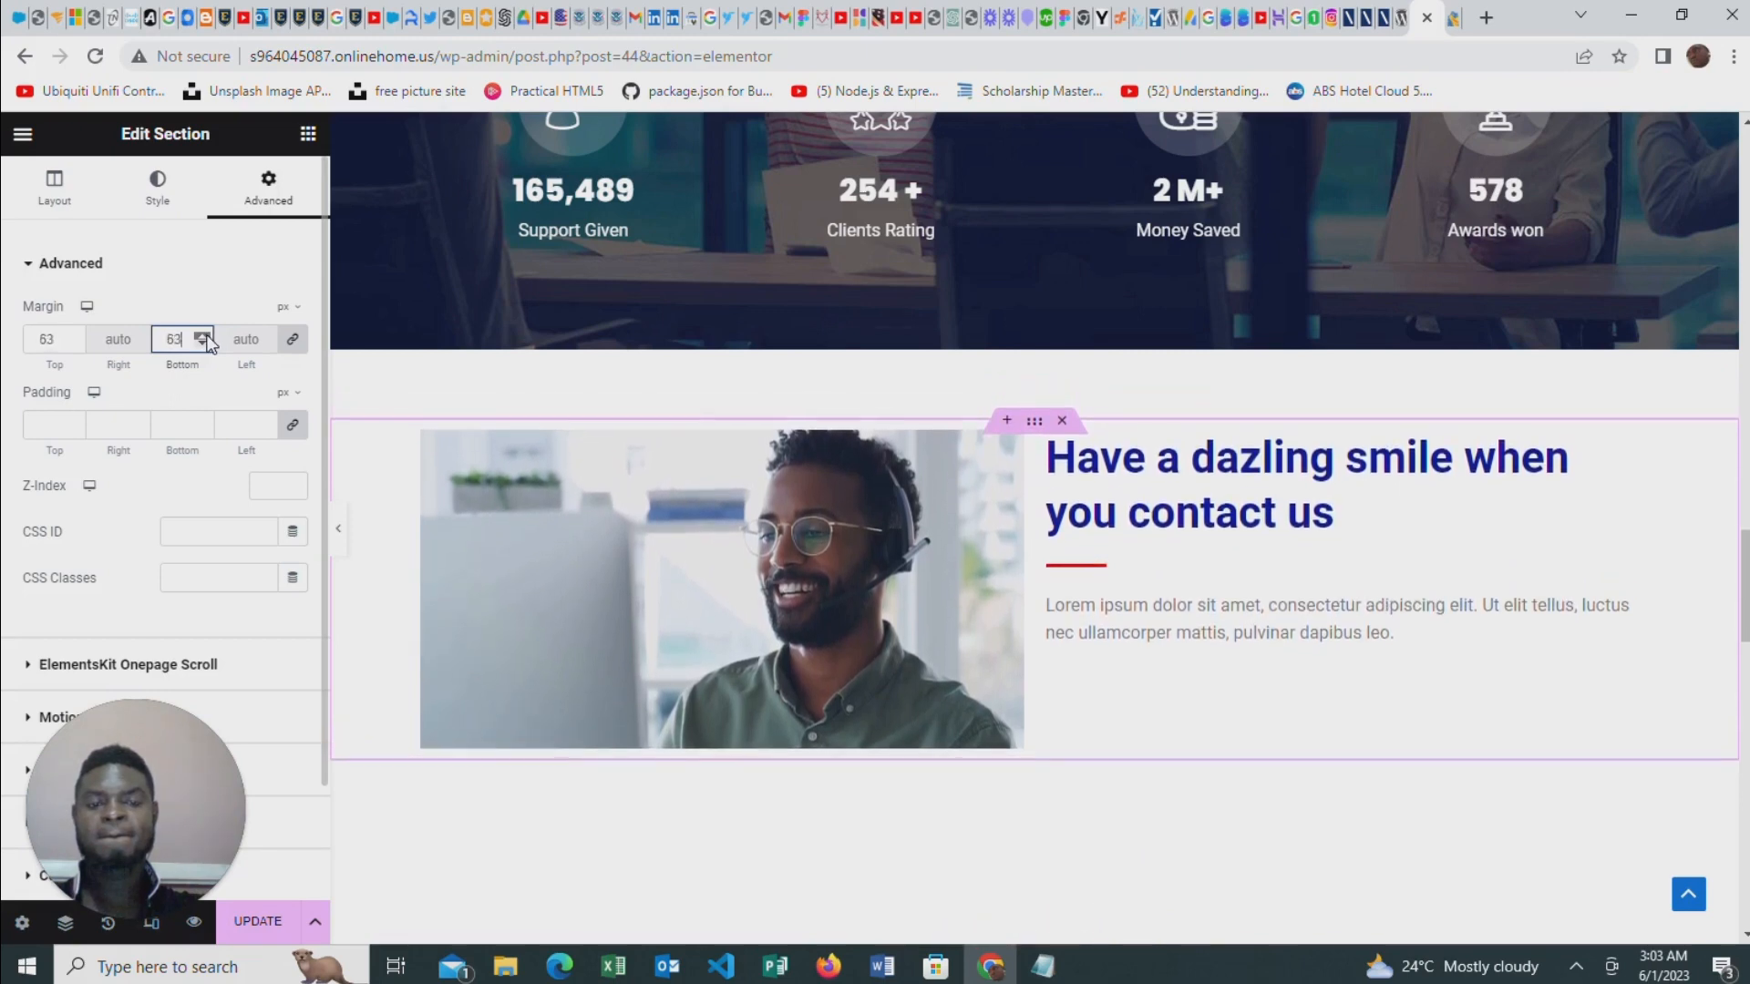
double_click(203, 336)
click(203, 337)
double_click(204, 336)
double_click(204, 336)
double_click(203, 336)
click(204, 336)
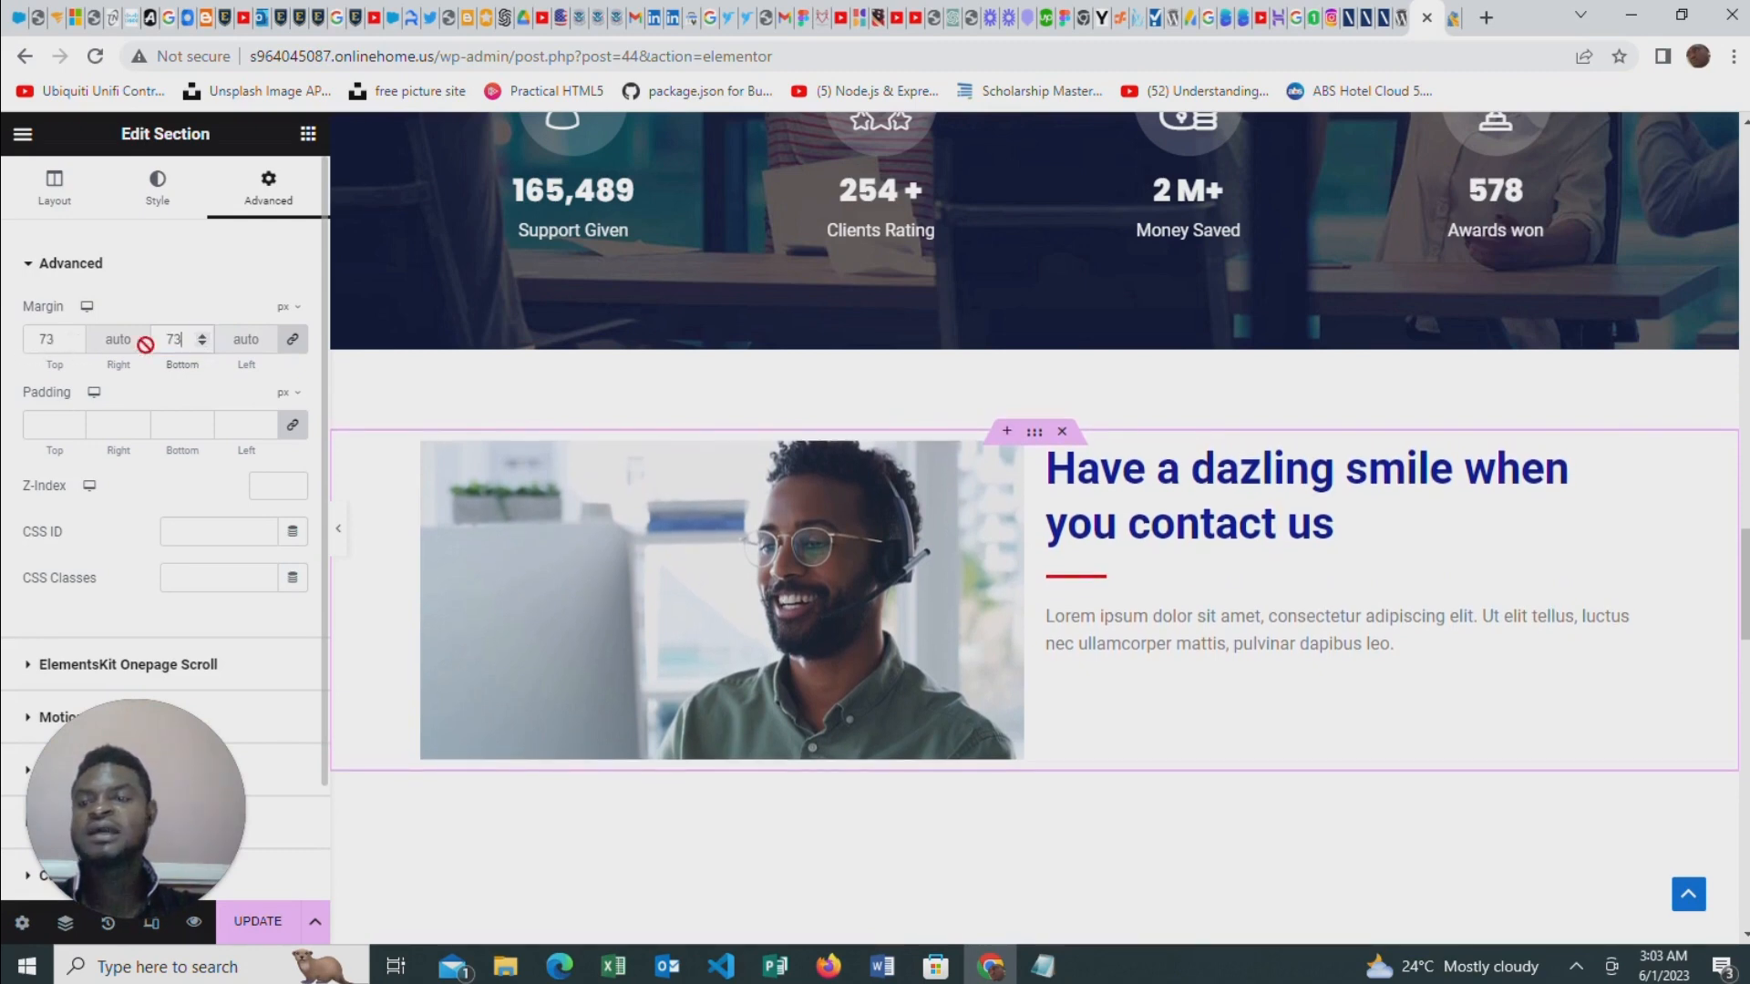
key(Down)
key(Down)
key(Down)
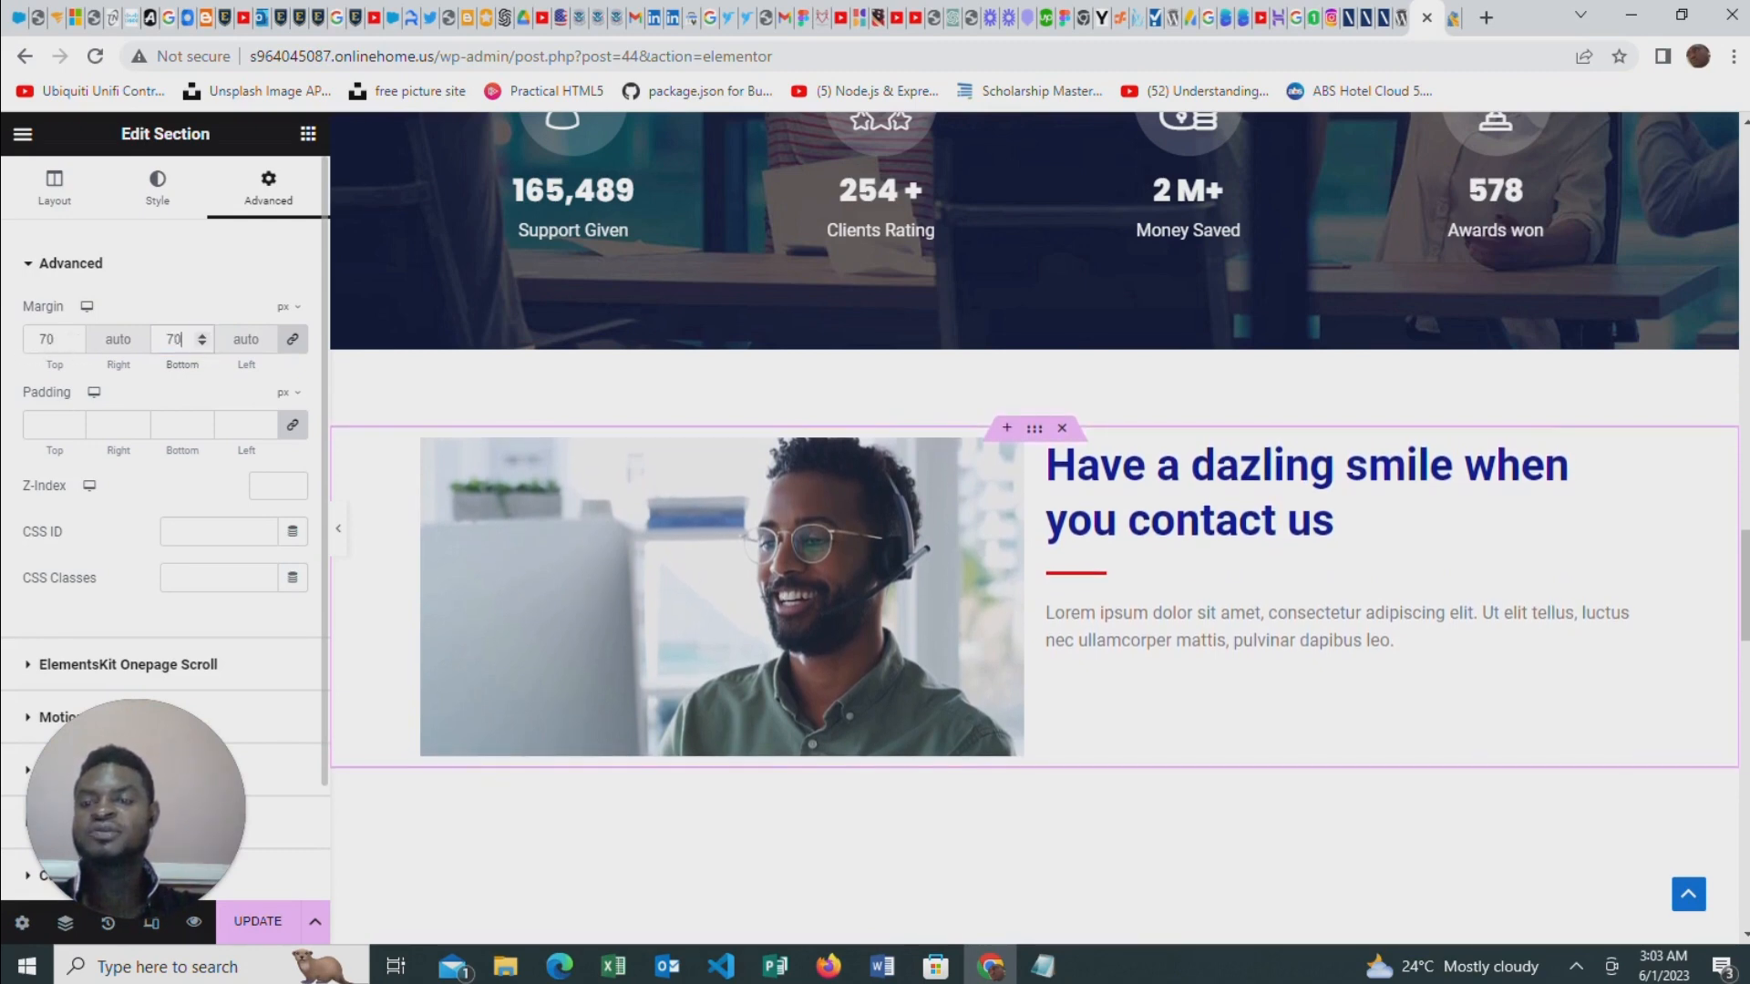
Unlink the section's margin values and set only the bottom margin to 0
click(291, 343)
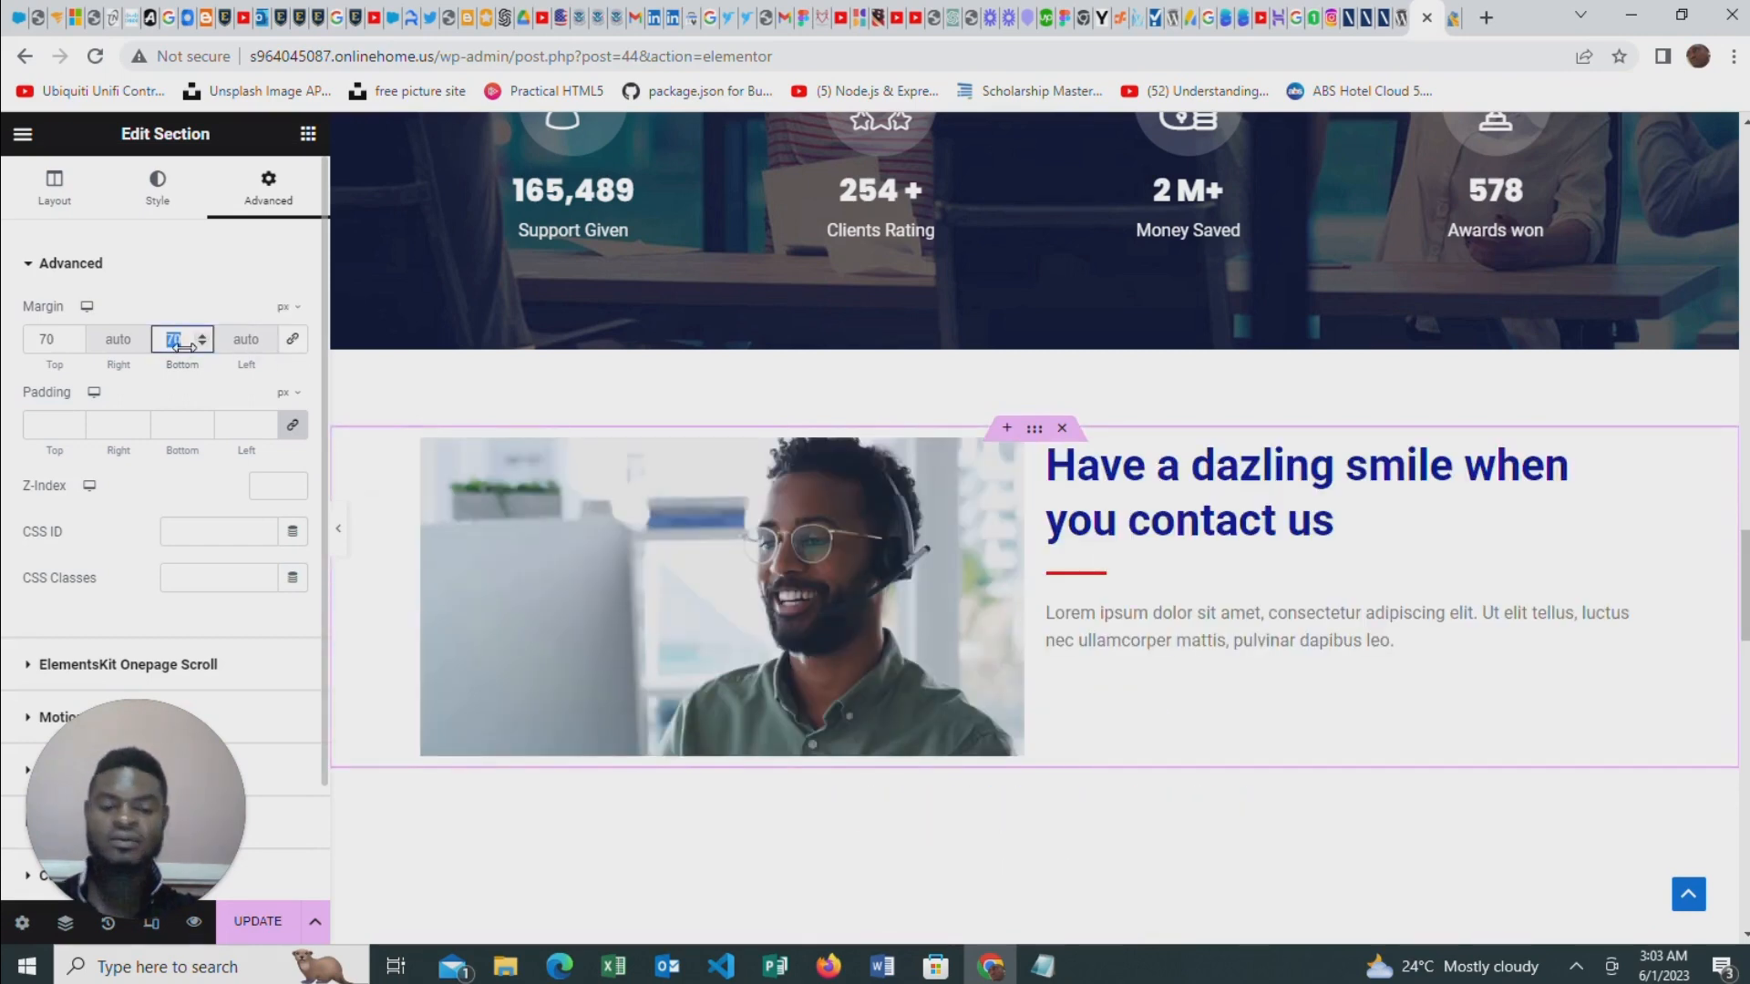
mouse_move(182, 344)
mouse_down()
mouse_move(638, 511)
mouse_move(1024, 605)
mouse_move(1095, 553)
mouse_move(526, 450)
mouse_move(180, 339)
mouse_up()
scroll(1095, 553, down, 4)
scroll(1095, 554, up, 10)
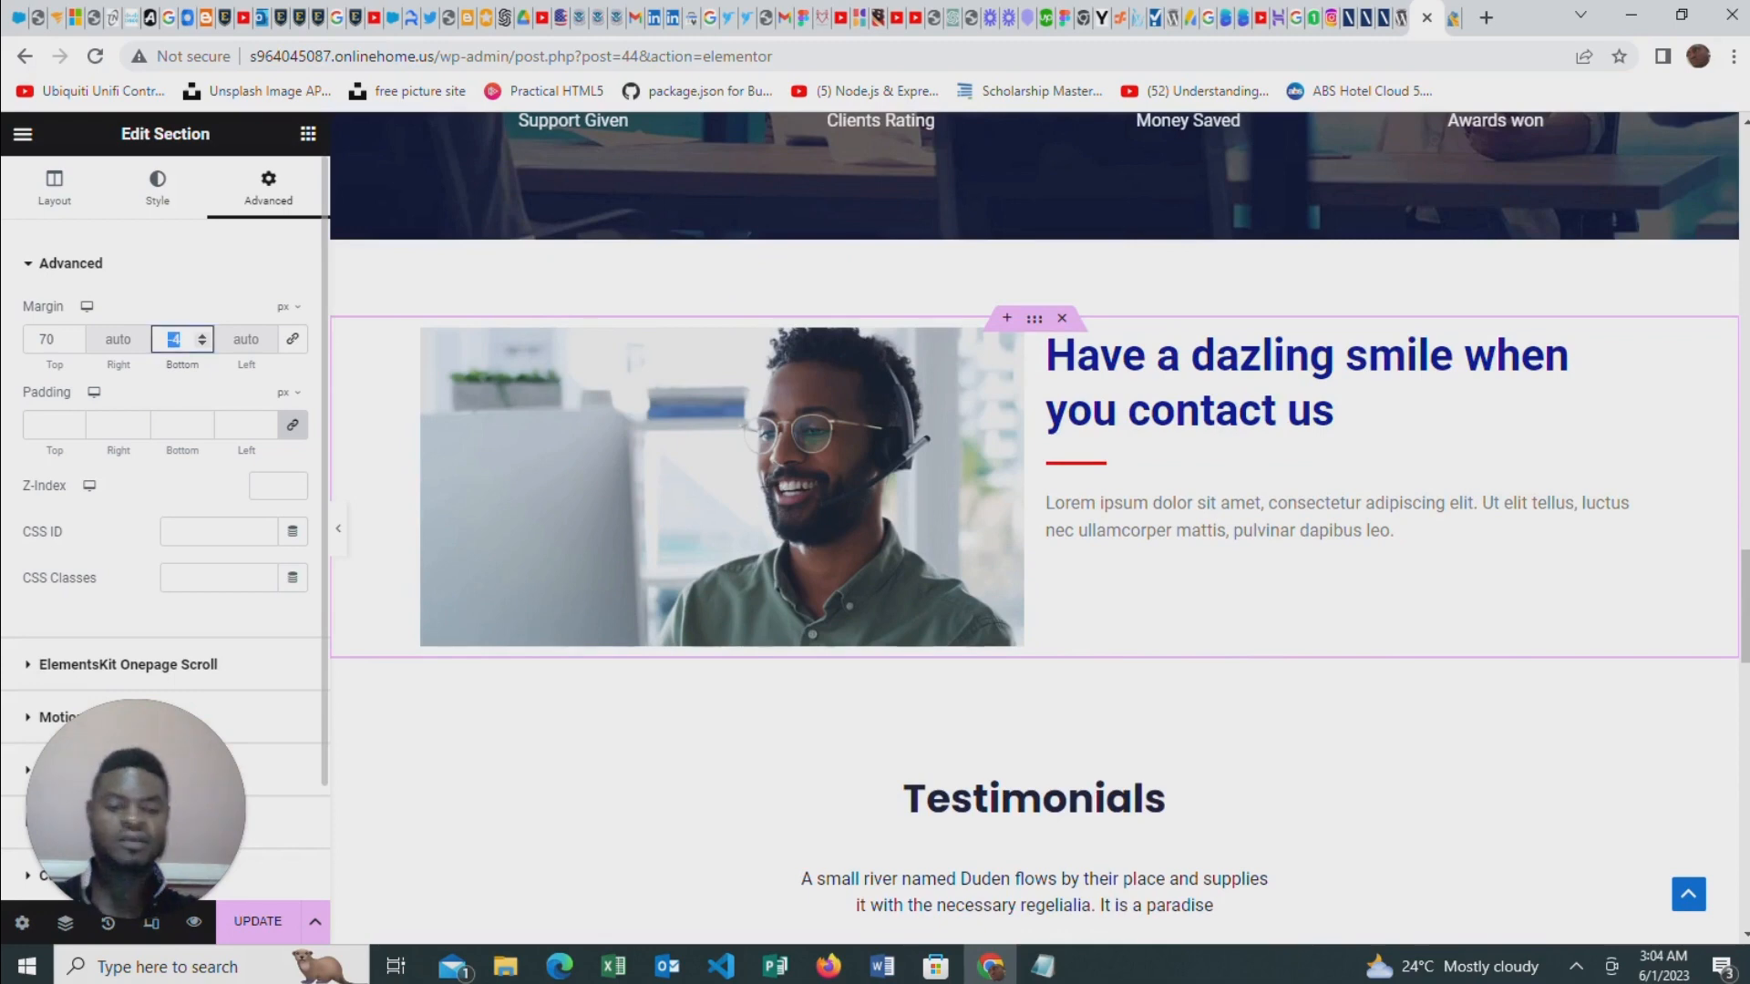
text(0)
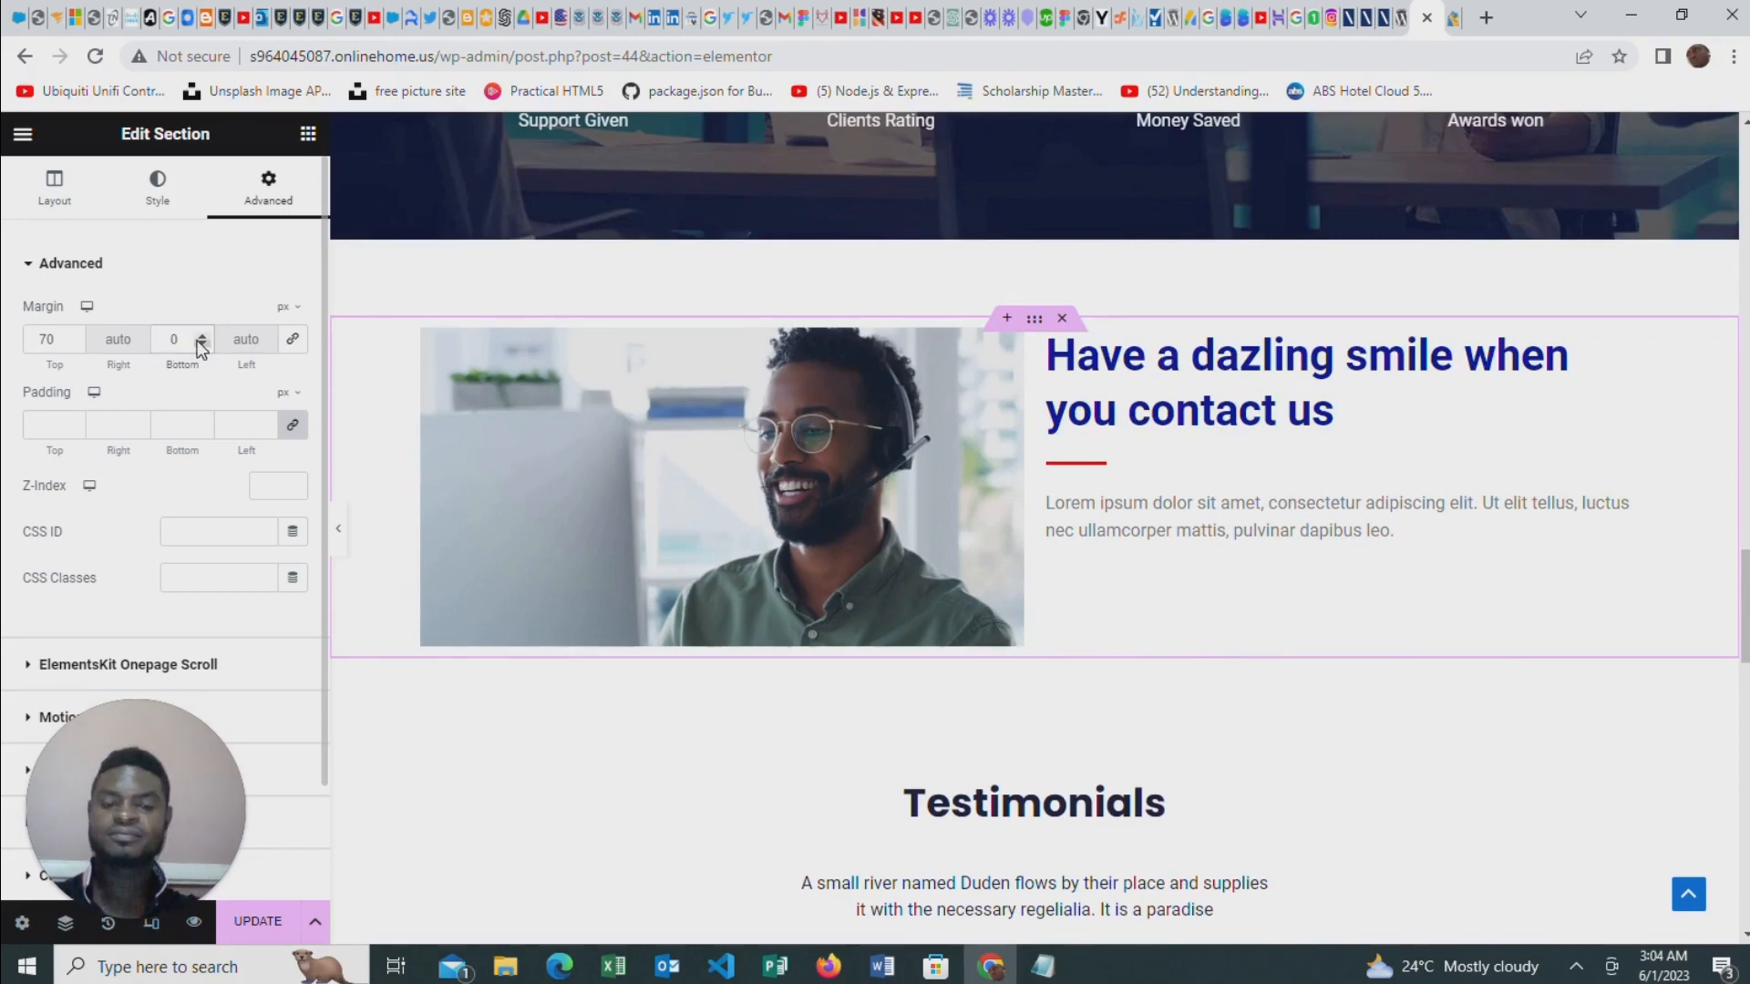
Examine the spacing between the new image-and-text section and the neighbouring counters and Testimonials sections
scroll(736, 594, down, 3)
scroll(1337, 570, up, 2)
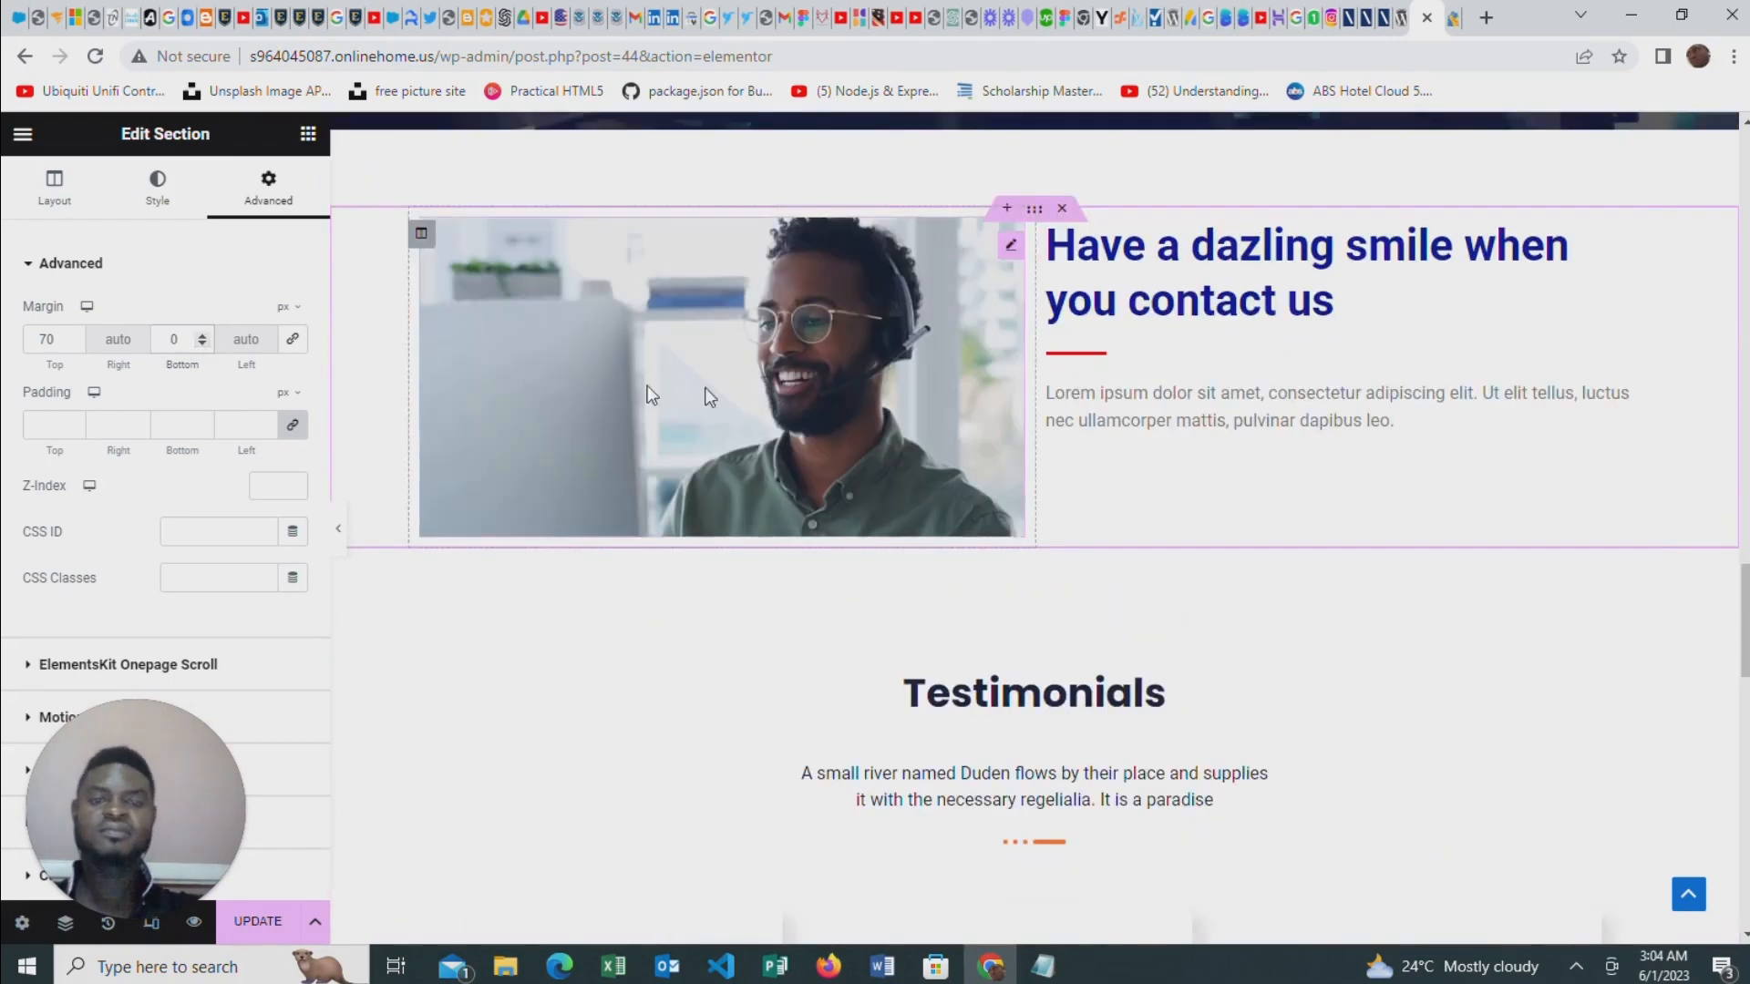
scroll(372, 685, up, 1)
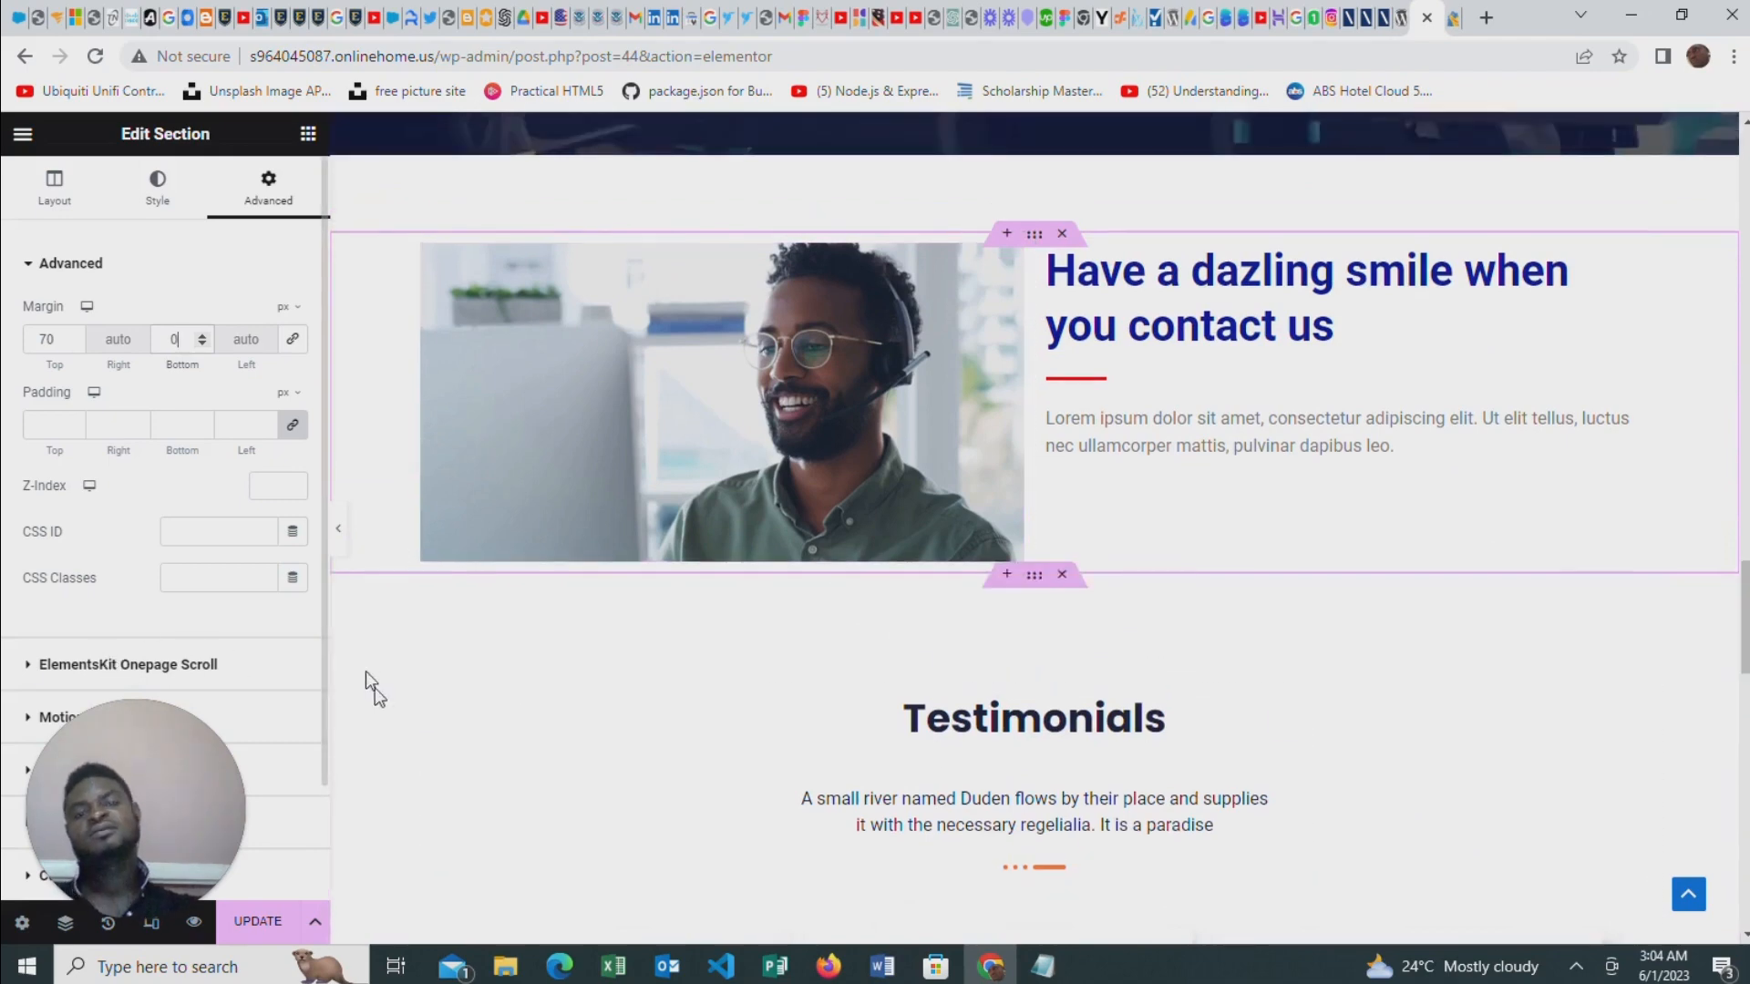
scroll(1471, 395, up, 2)
scroll(1513, 434, down, 5)
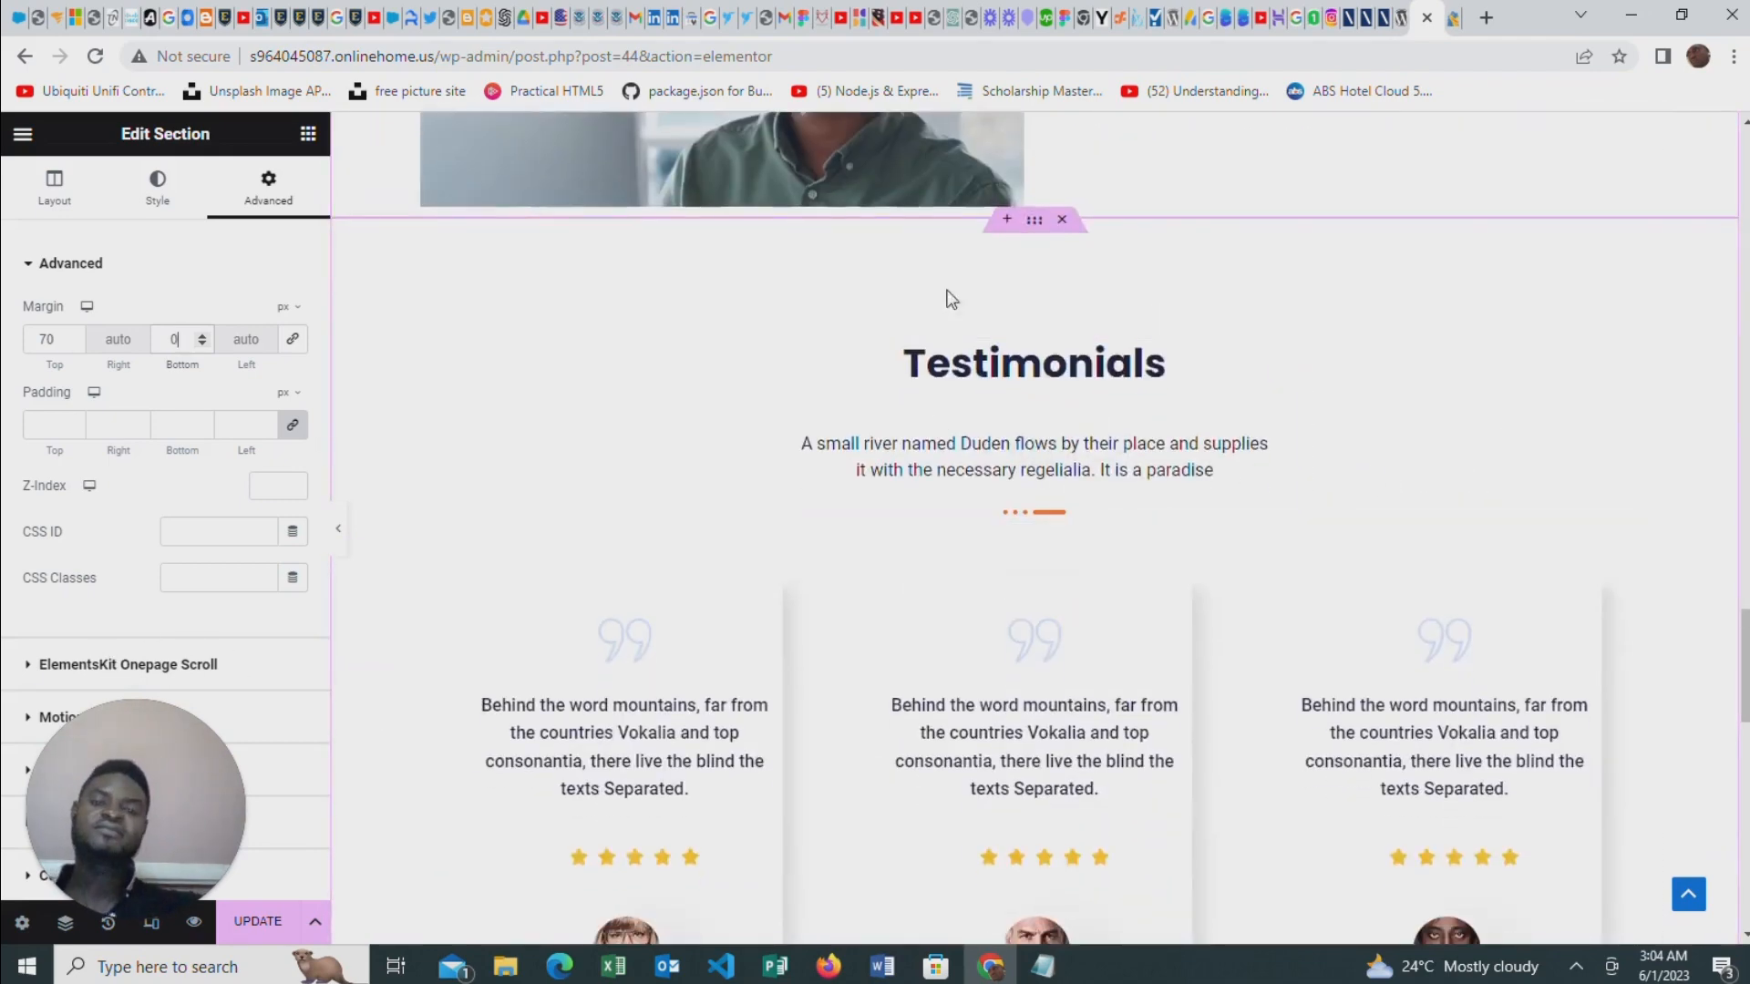
scroll(968, 394, down, 1)
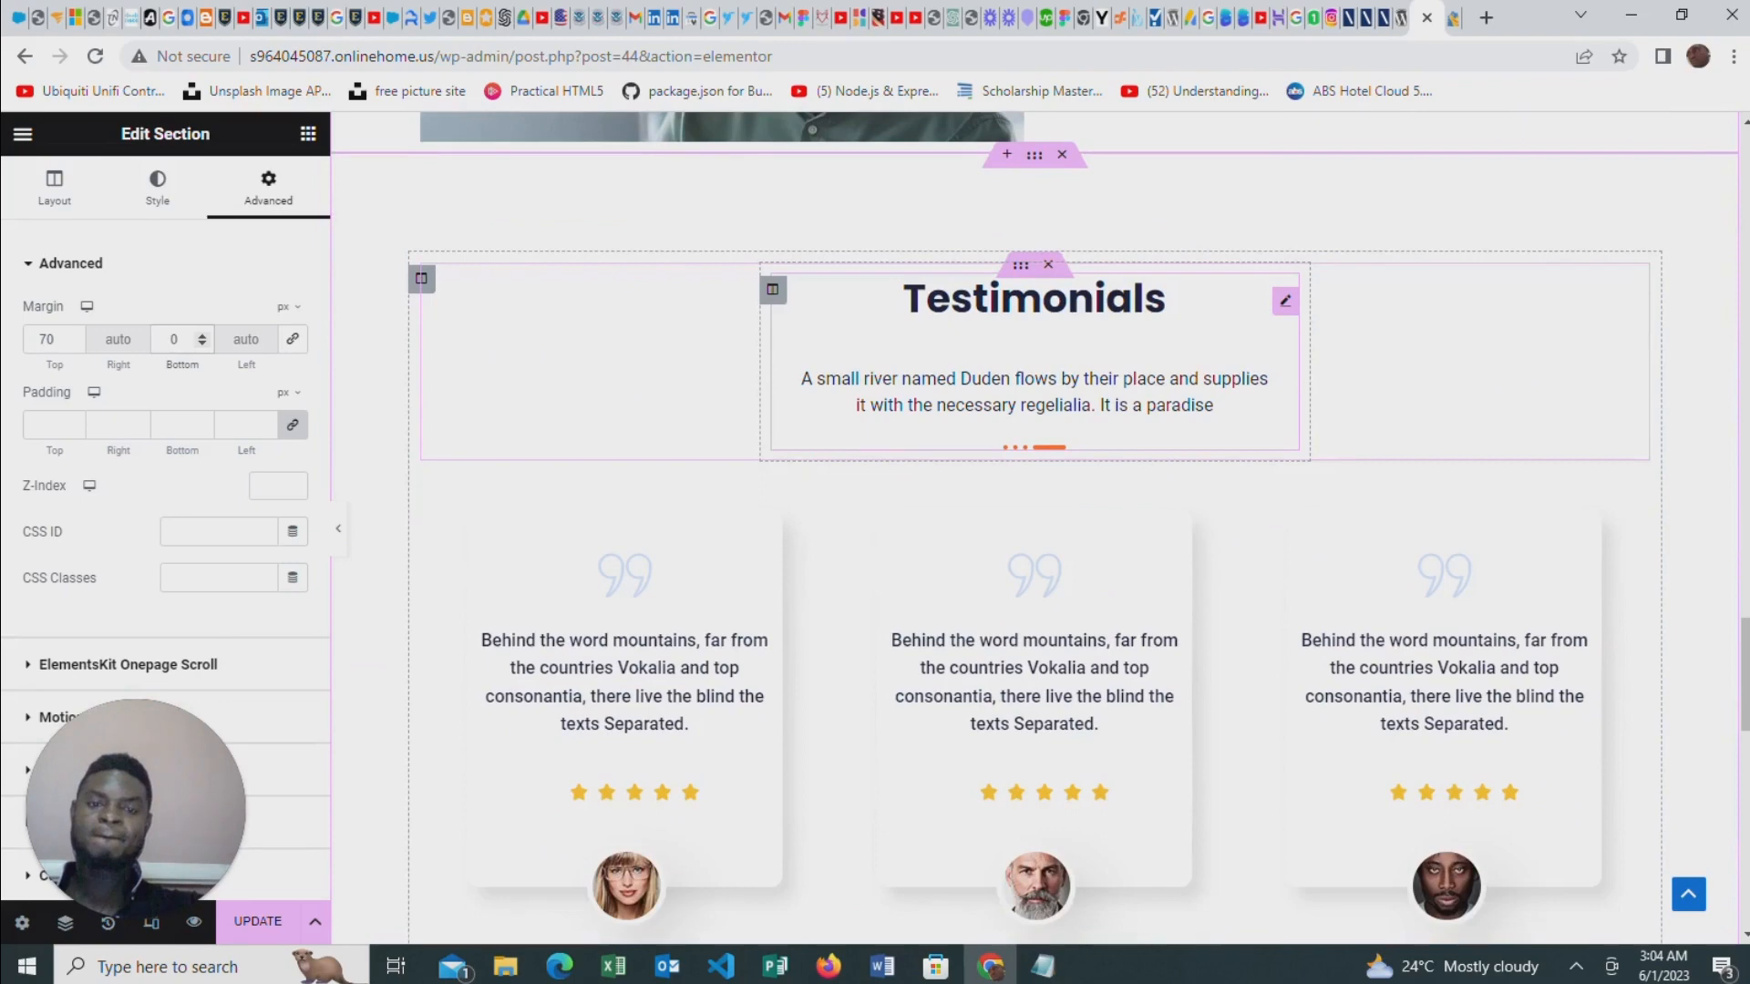
scroll(489, 297, down, 2)
scroll(966, 507, up, 3)
scroll(1067, 343, down, 4)
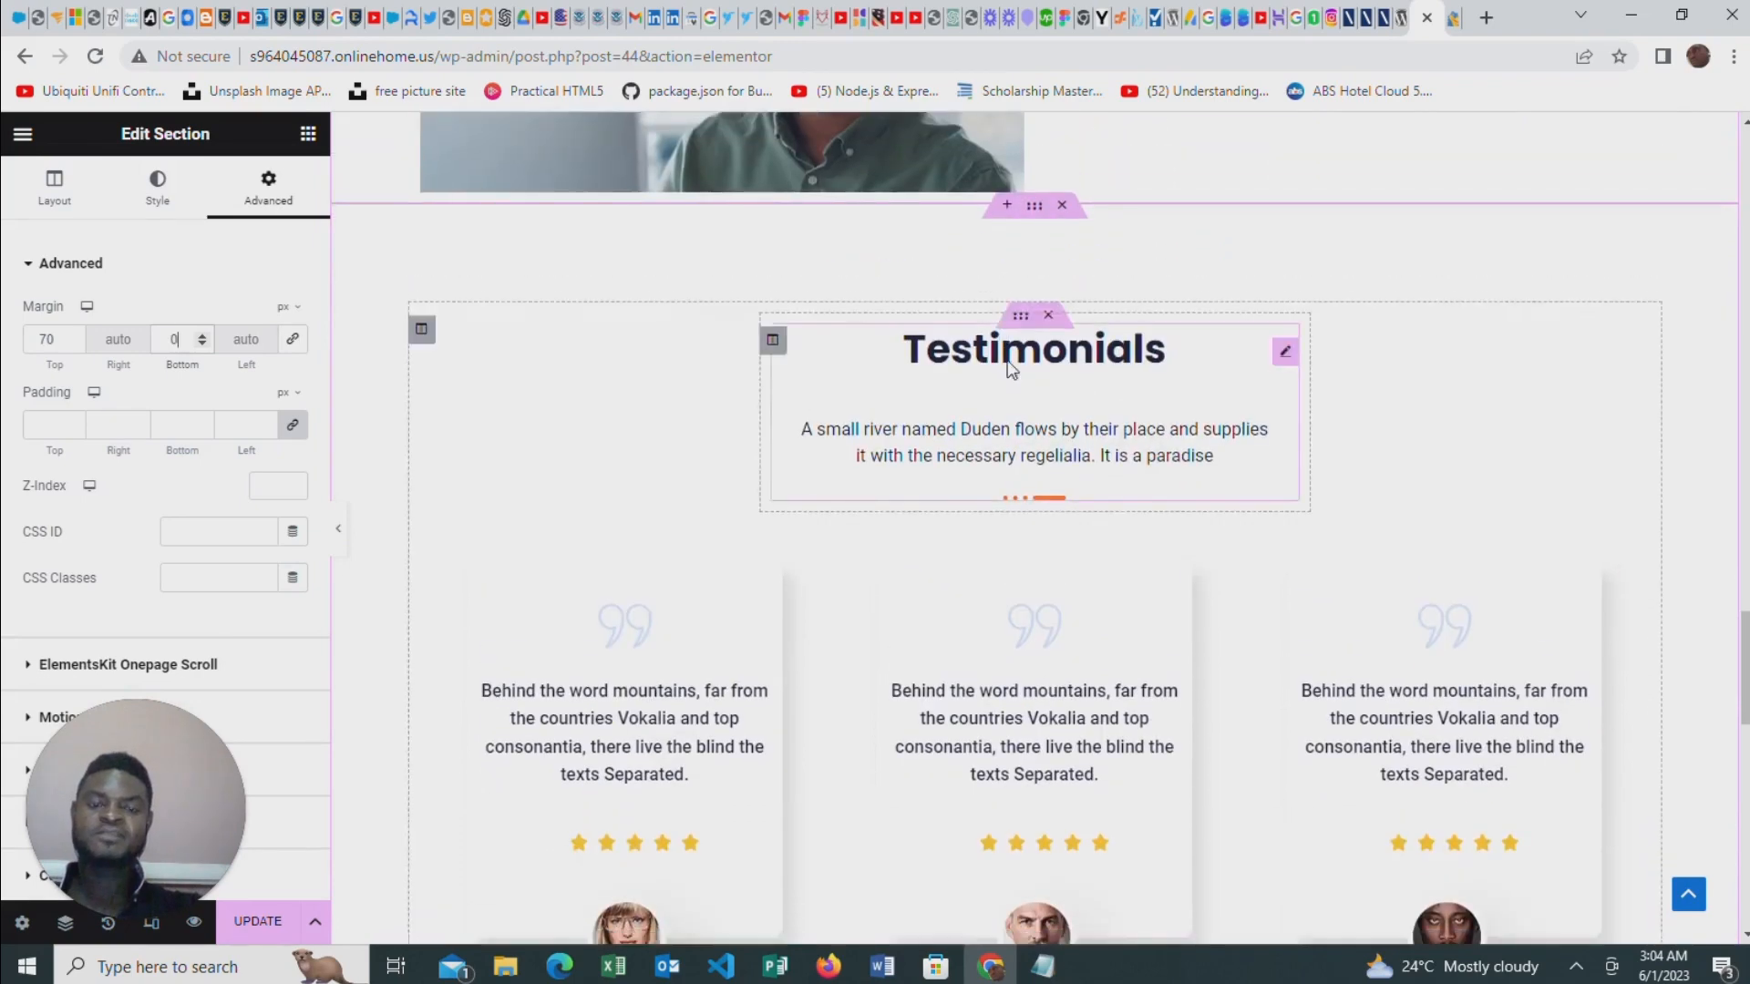
scroll(1097, 450, up, 9)
scroll(942, 343, up, 2)
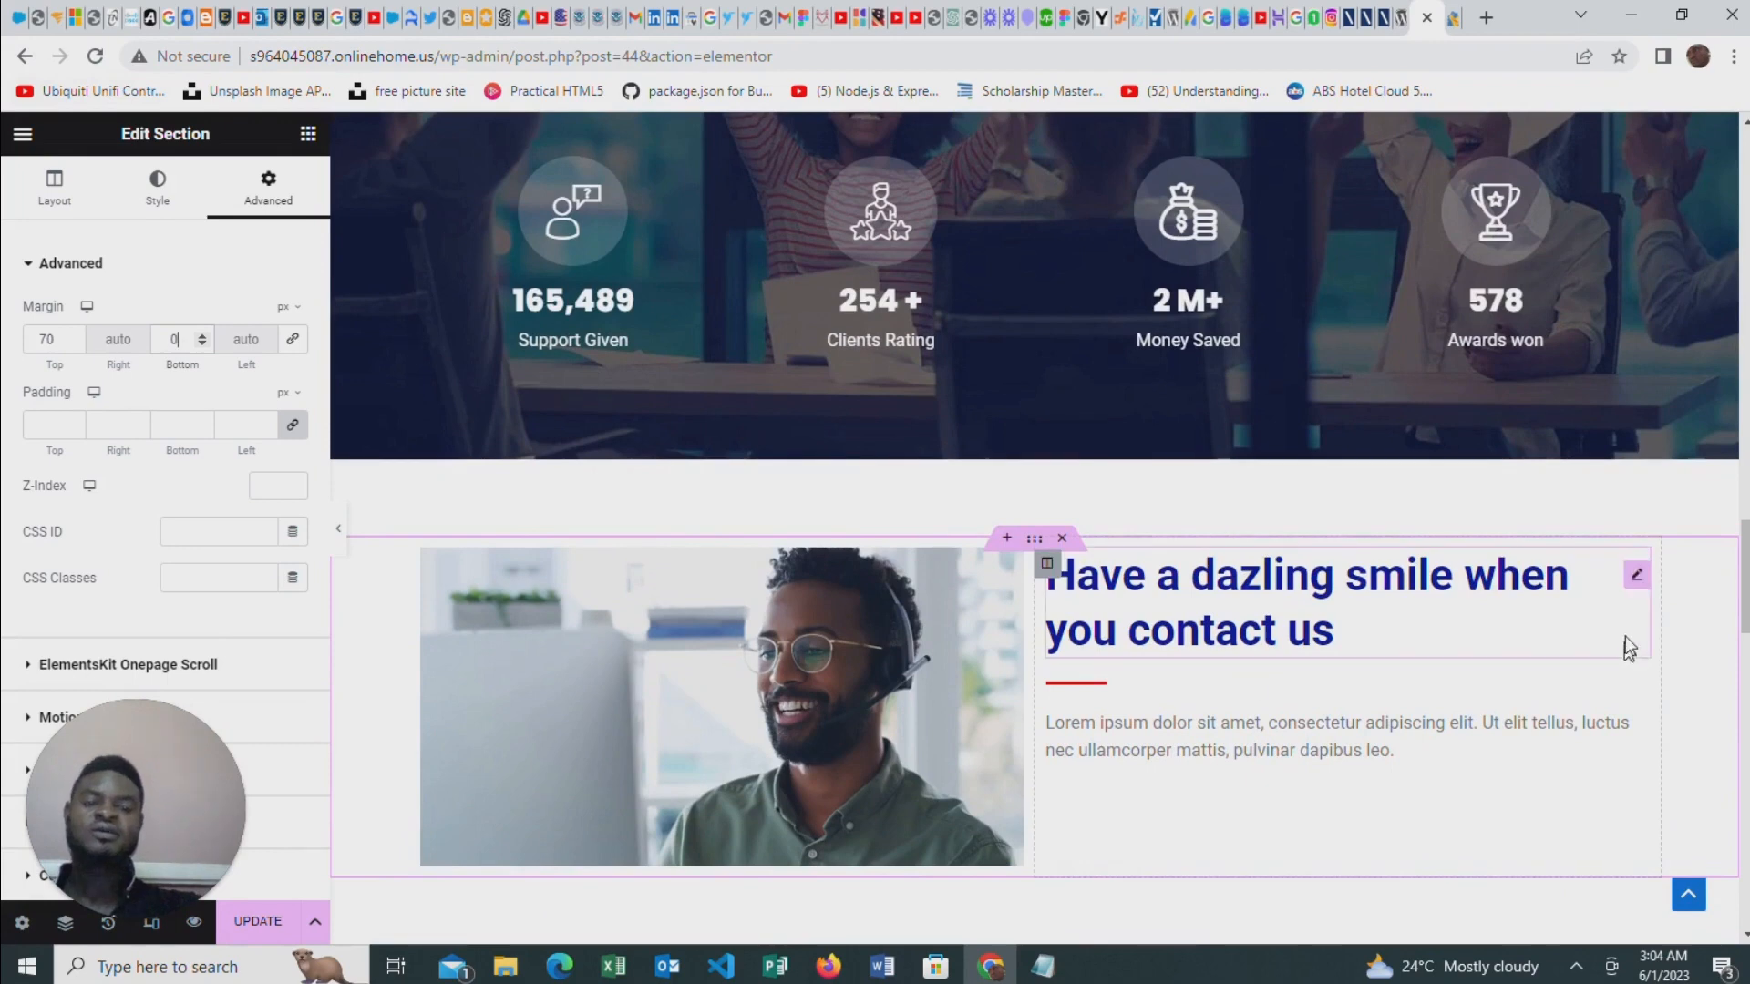
Give the "Have a dazling smile when you contact us" heading a Fade In Up entrance animation with Slow duration
click(1637, 575)
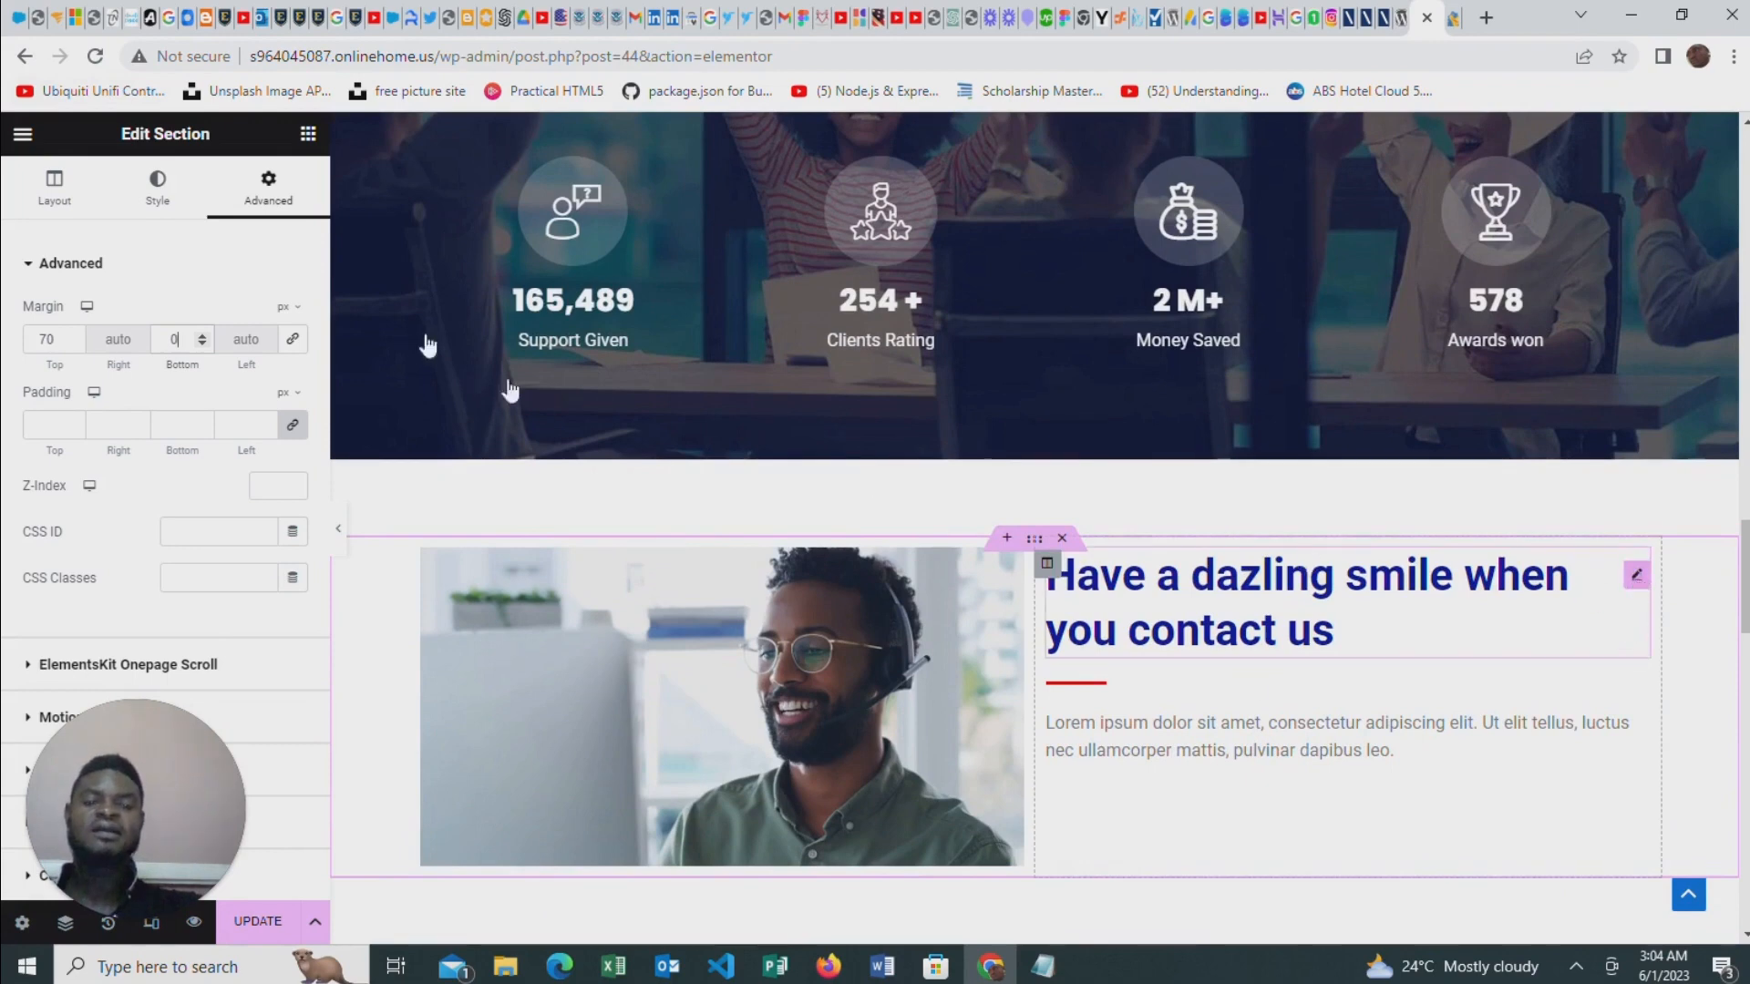
click(282, 191)
scroll(223, 394, down, 5)
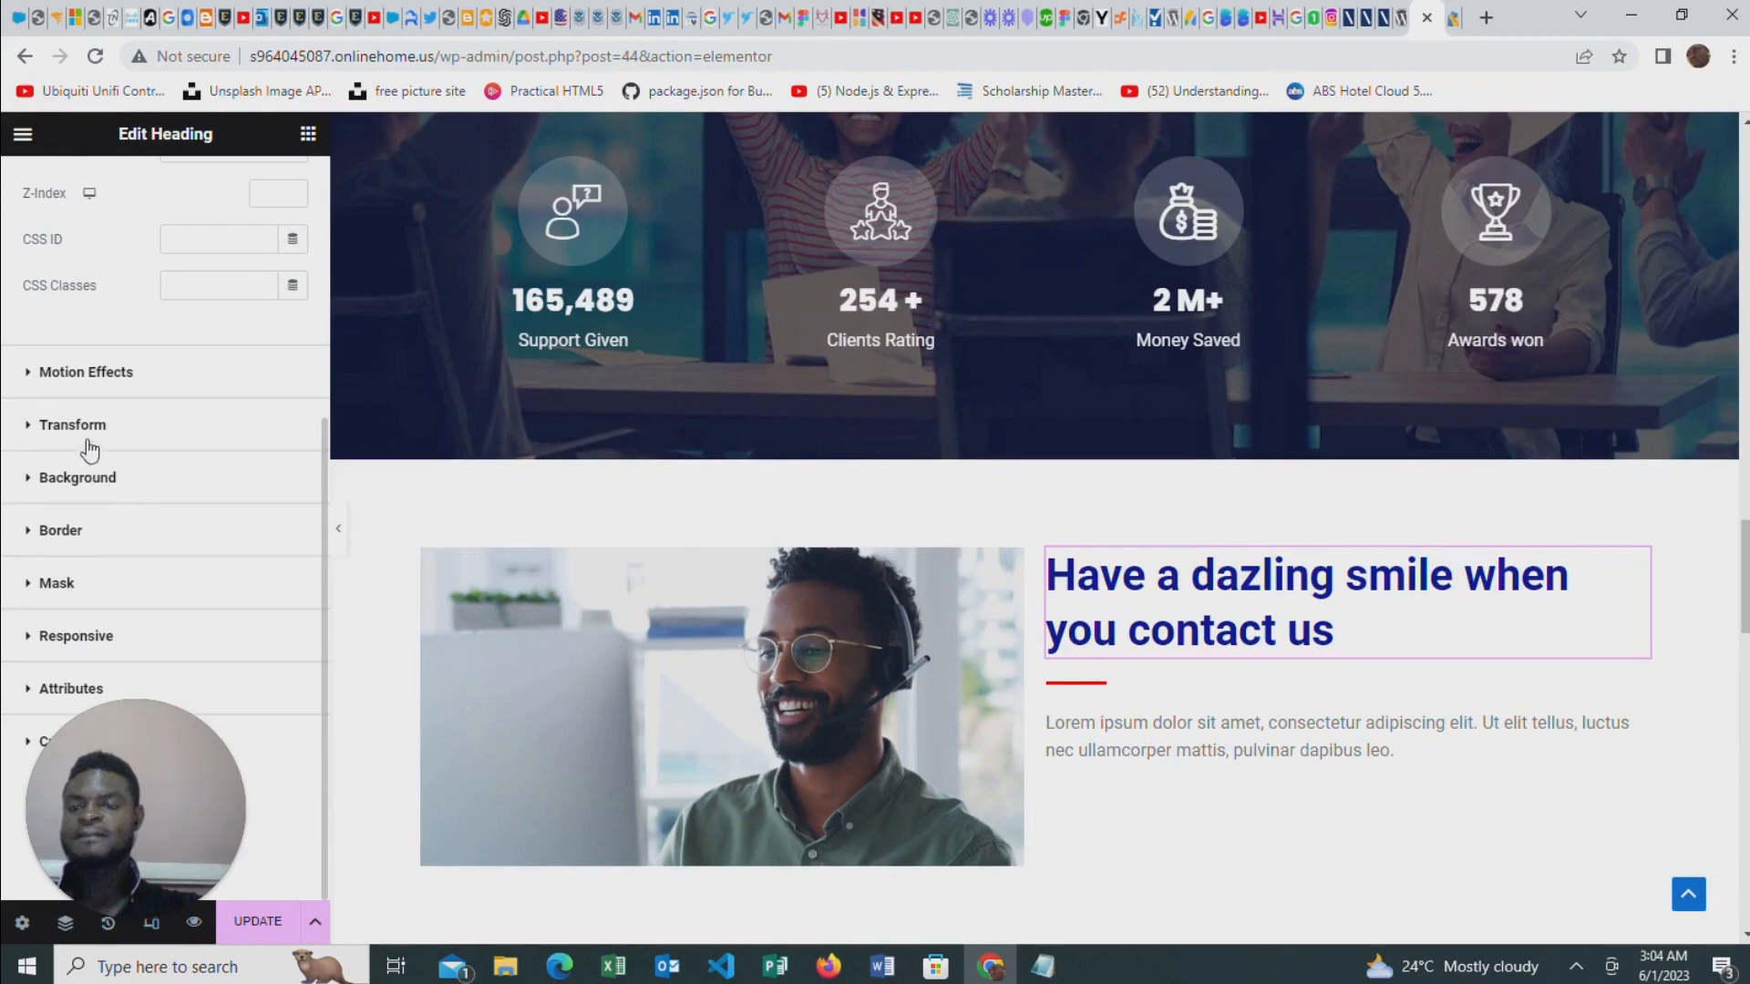
click(85, 374)
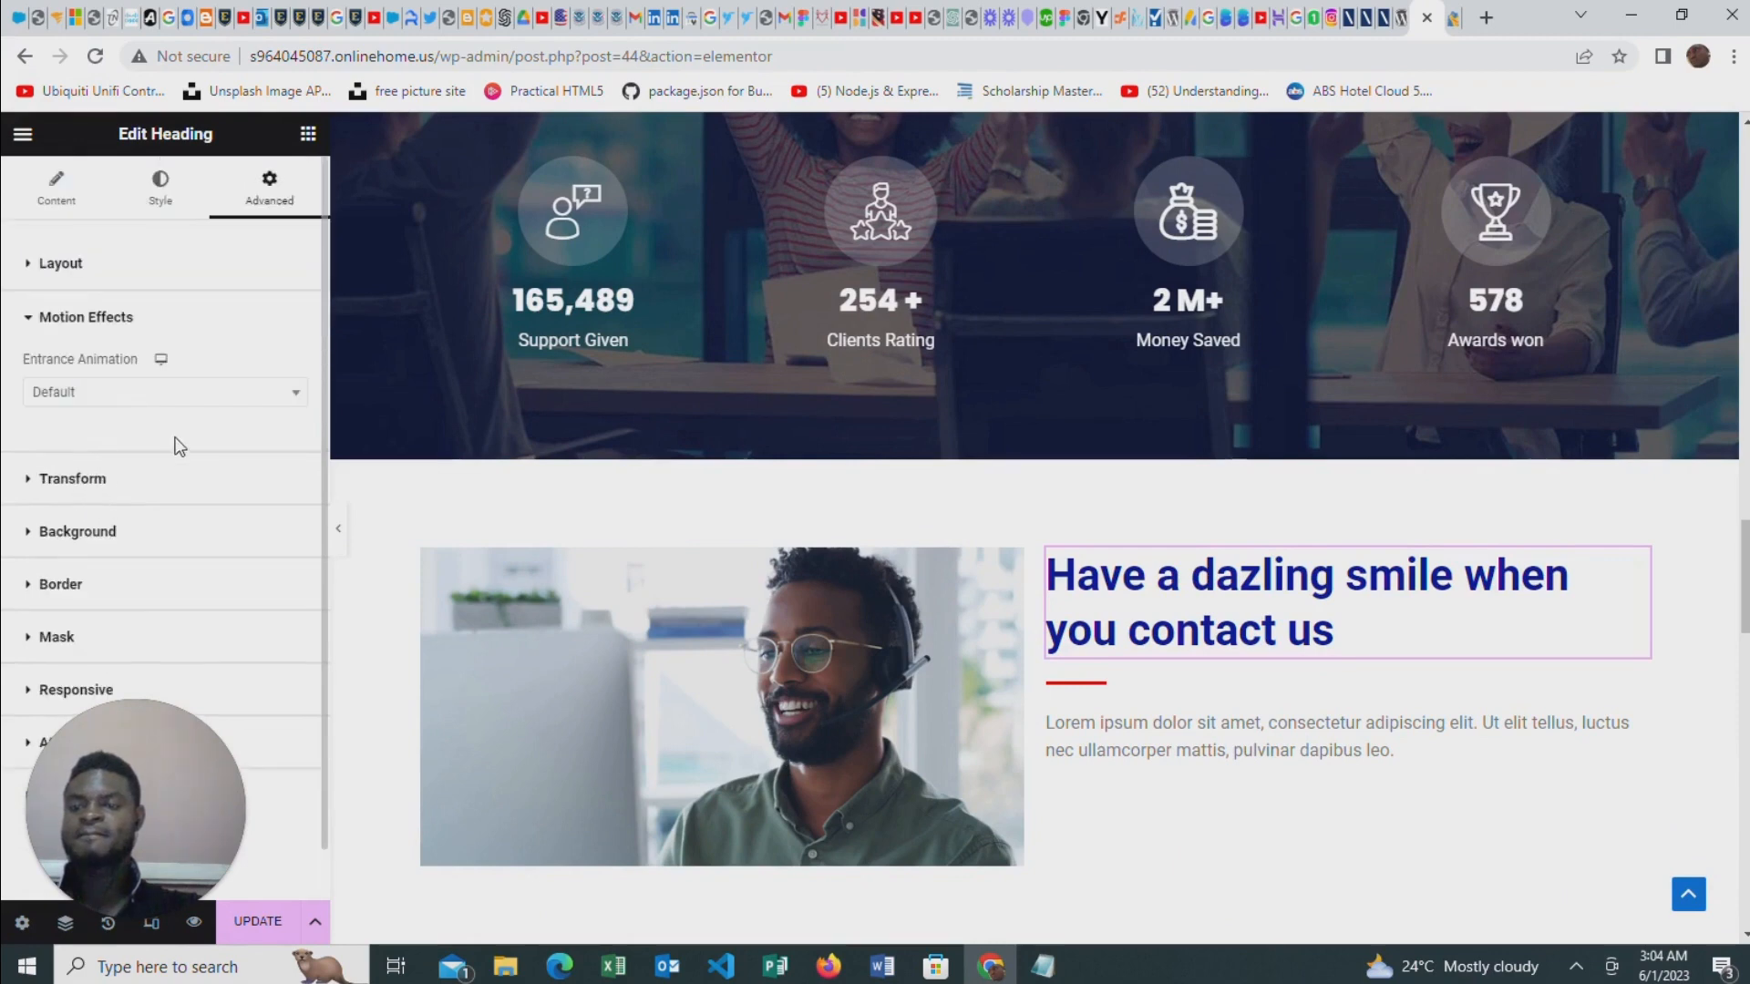
click(93, 394)
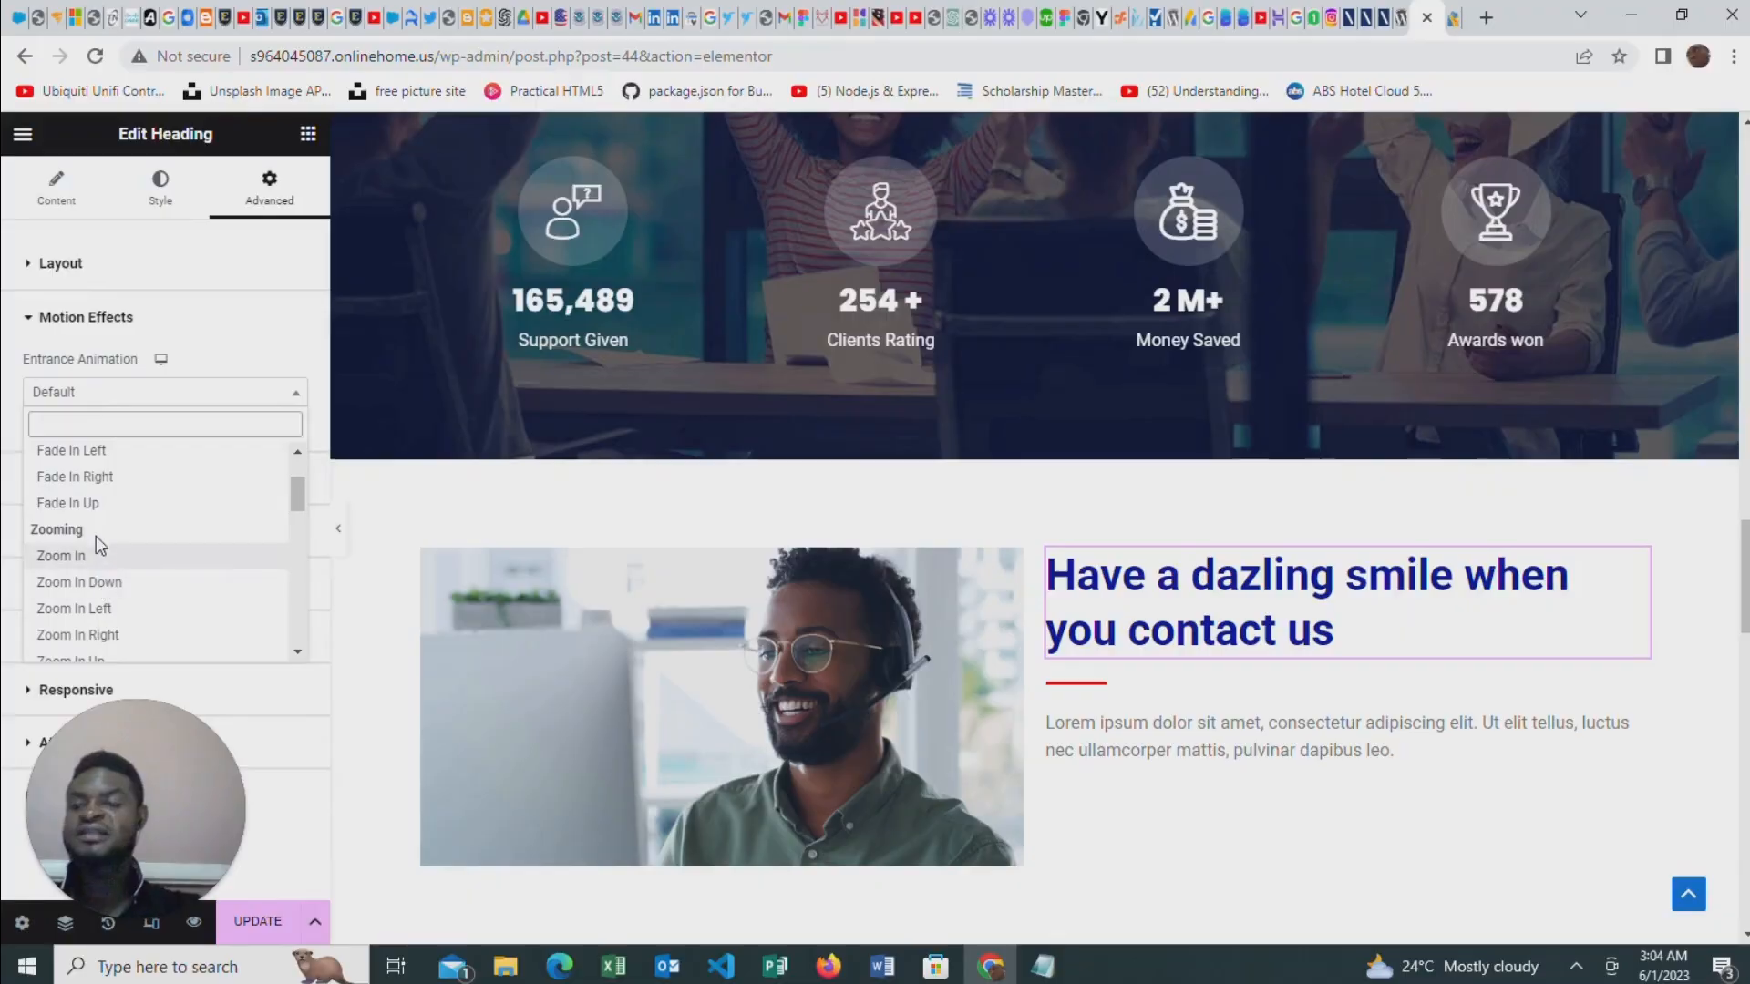
click(94, 504)
click(225, 441)
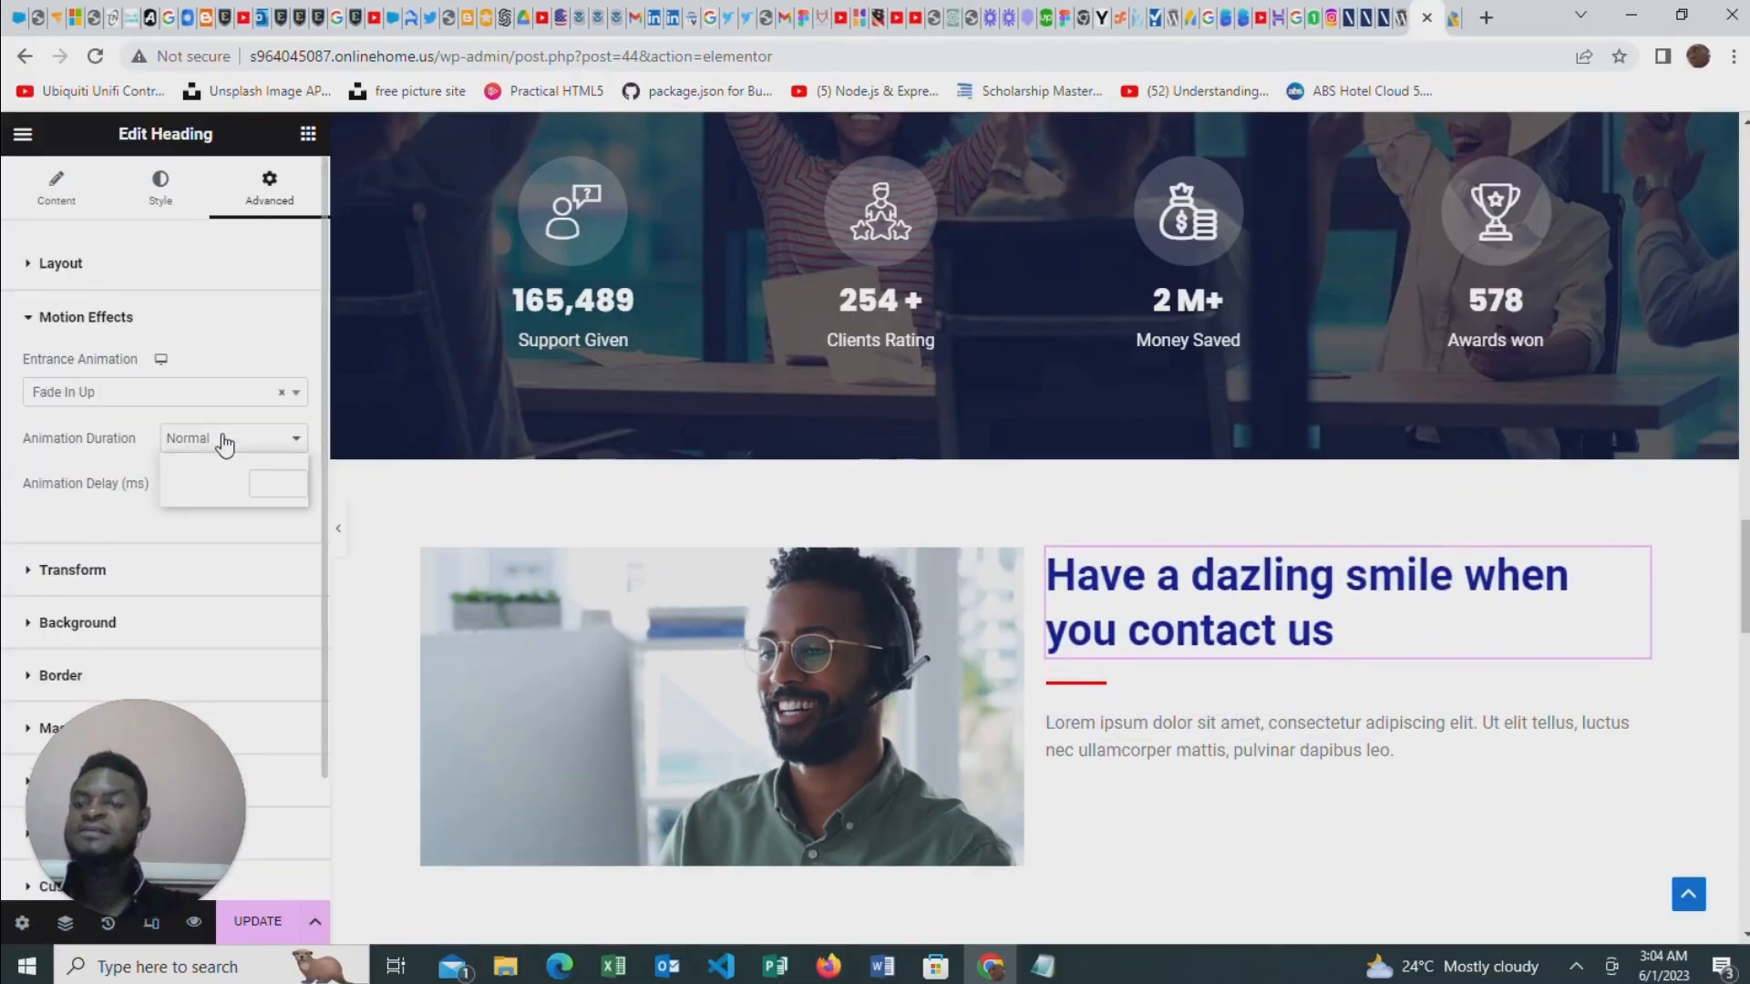
click(199, 462)
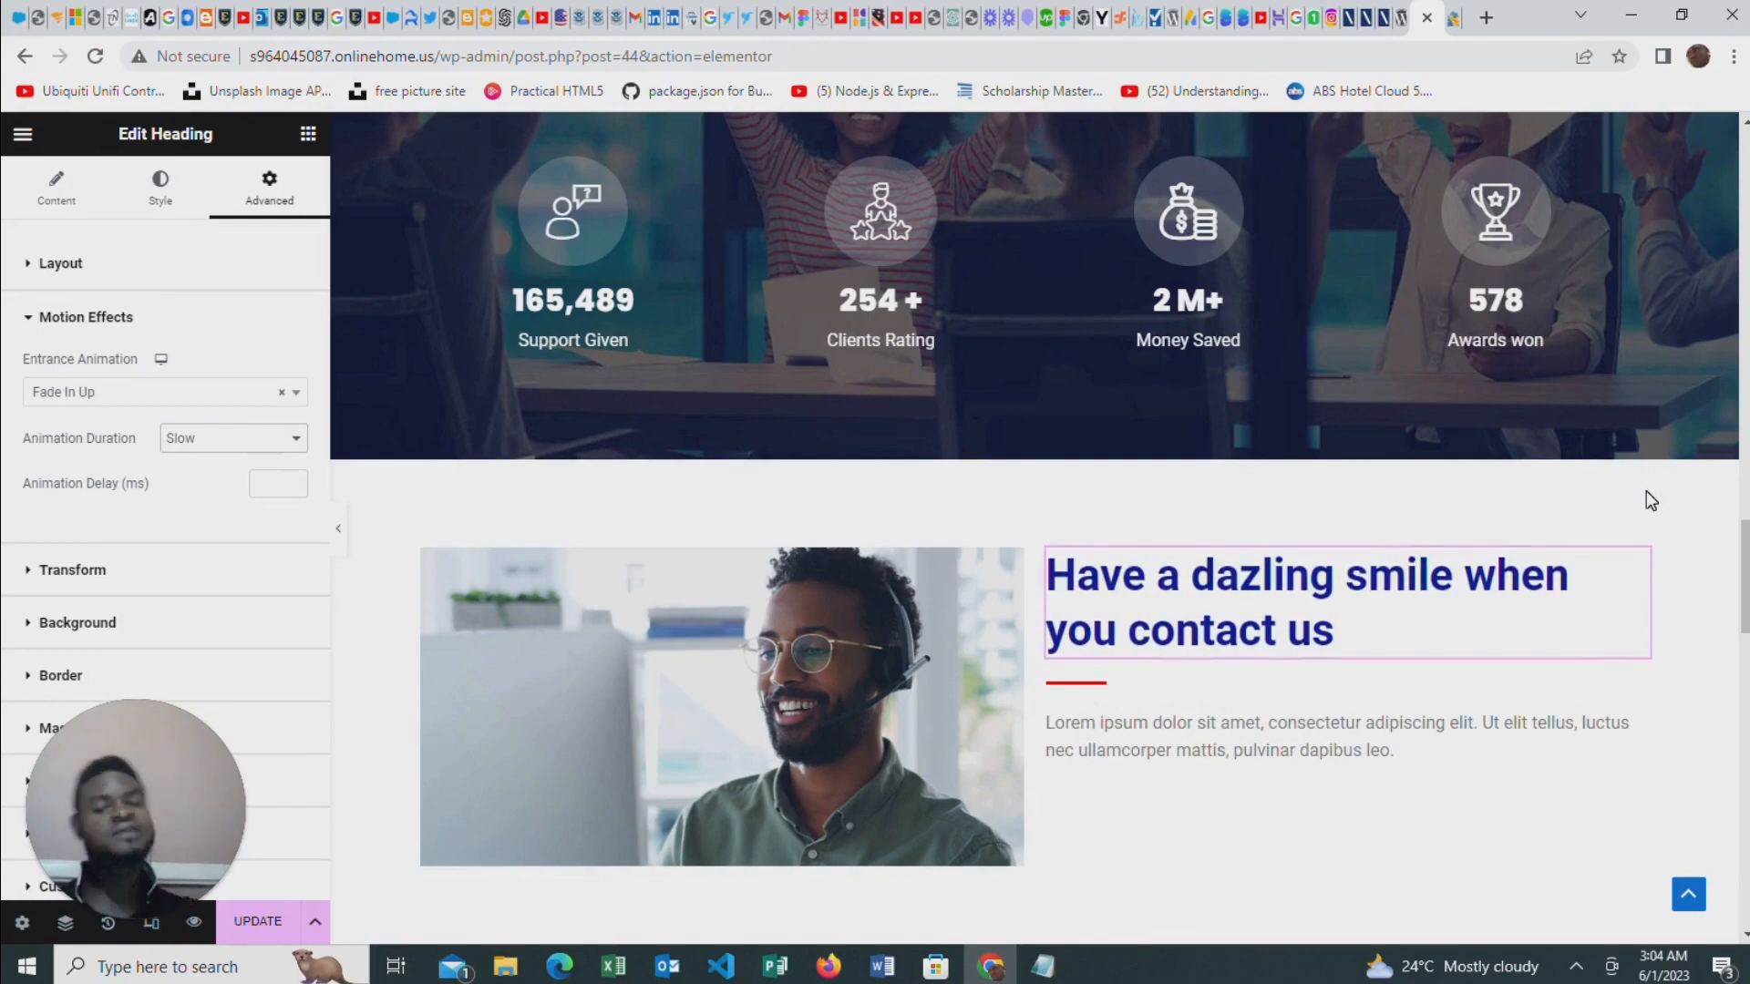
Select the image beside the heading and review the page's hero, services and company sections in the editor
click(741, 653)
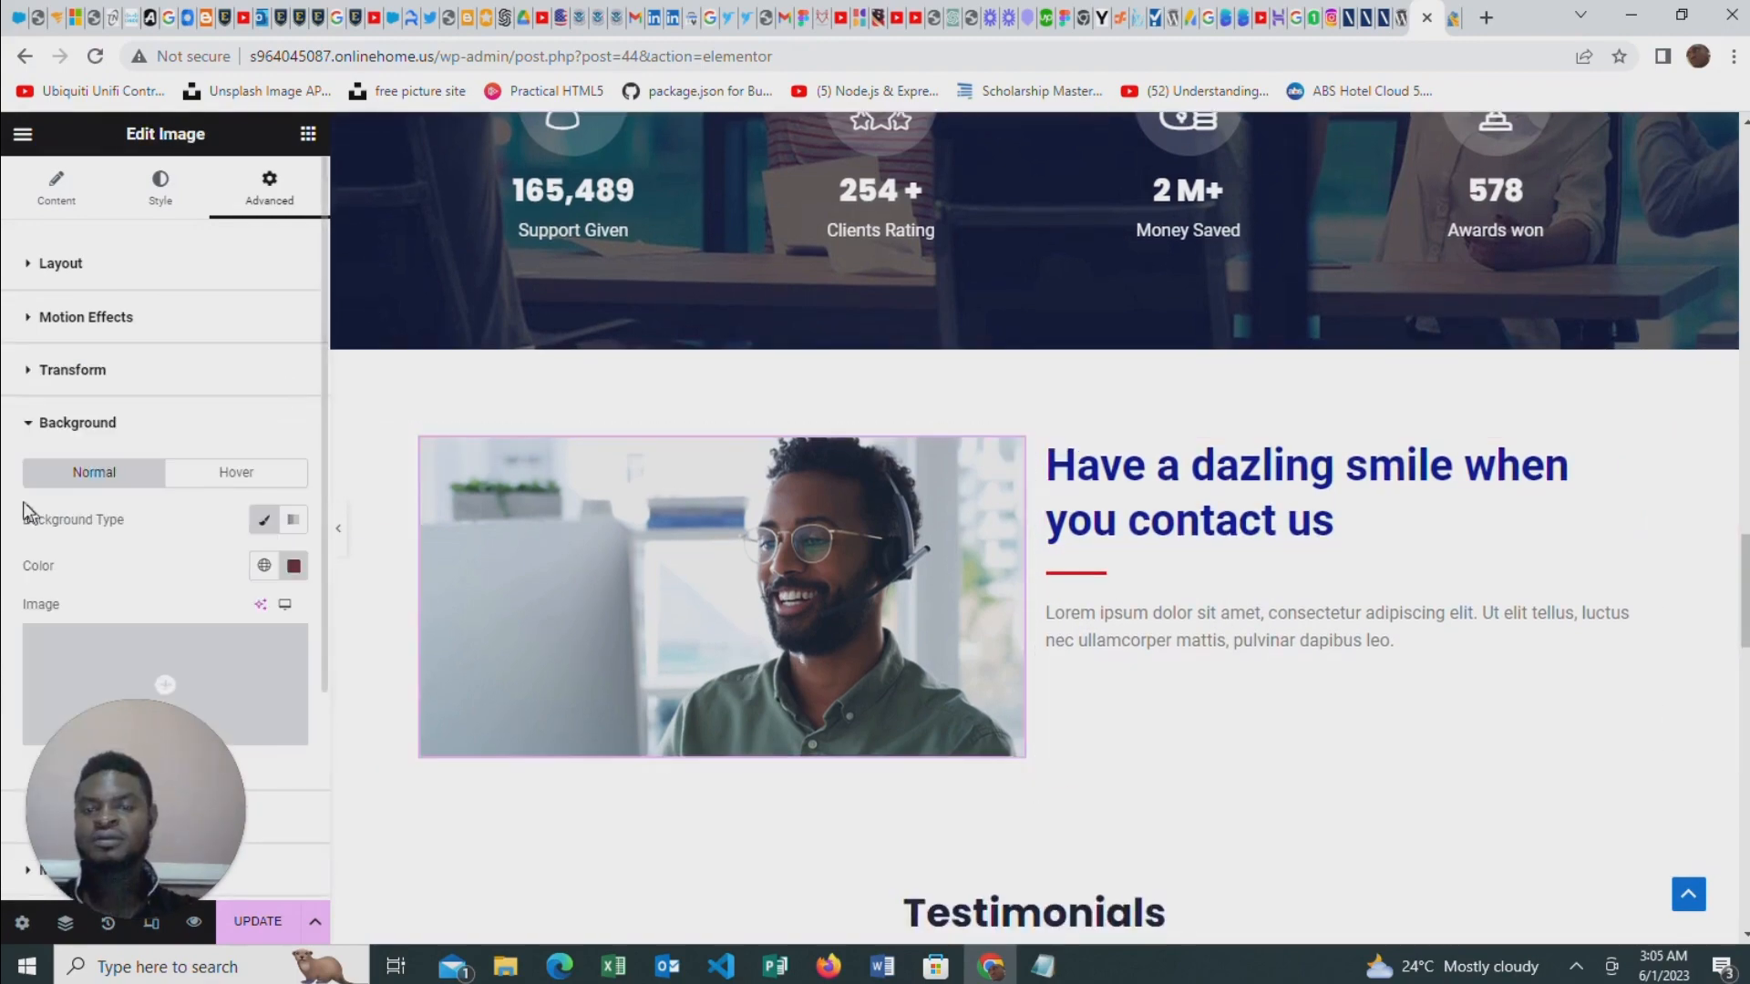
scroll(873, 752, up, 10)
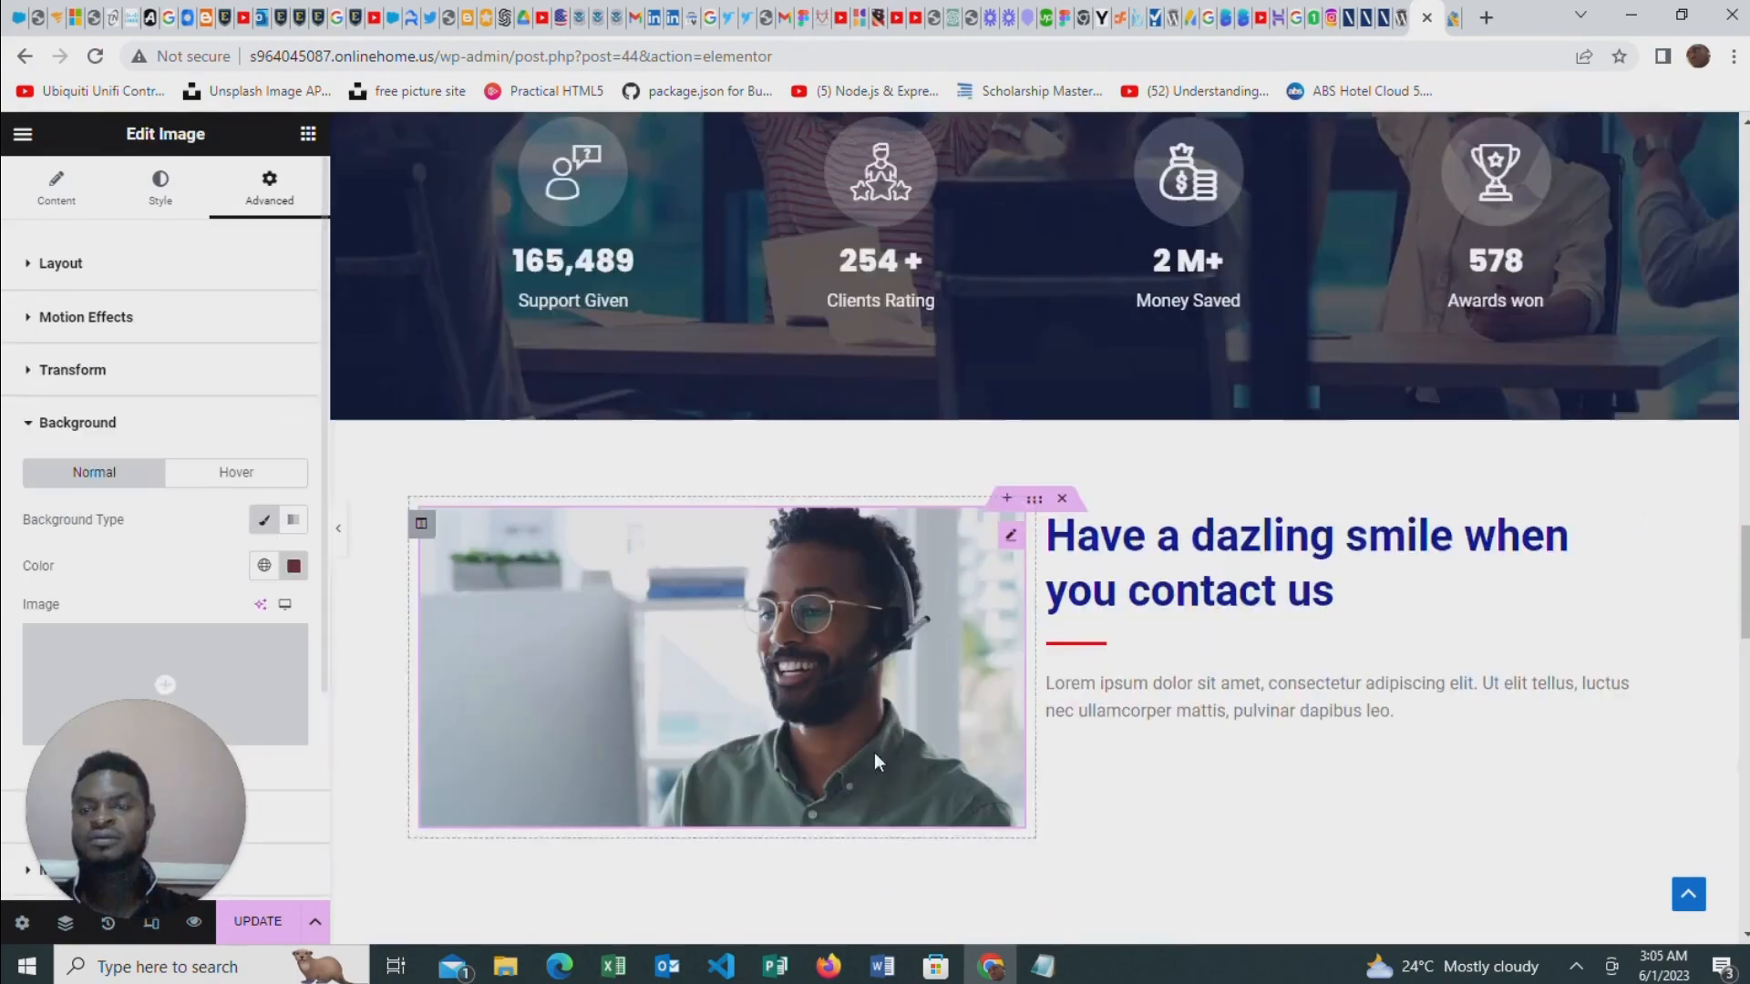
scroll(825, 689, up, 10)
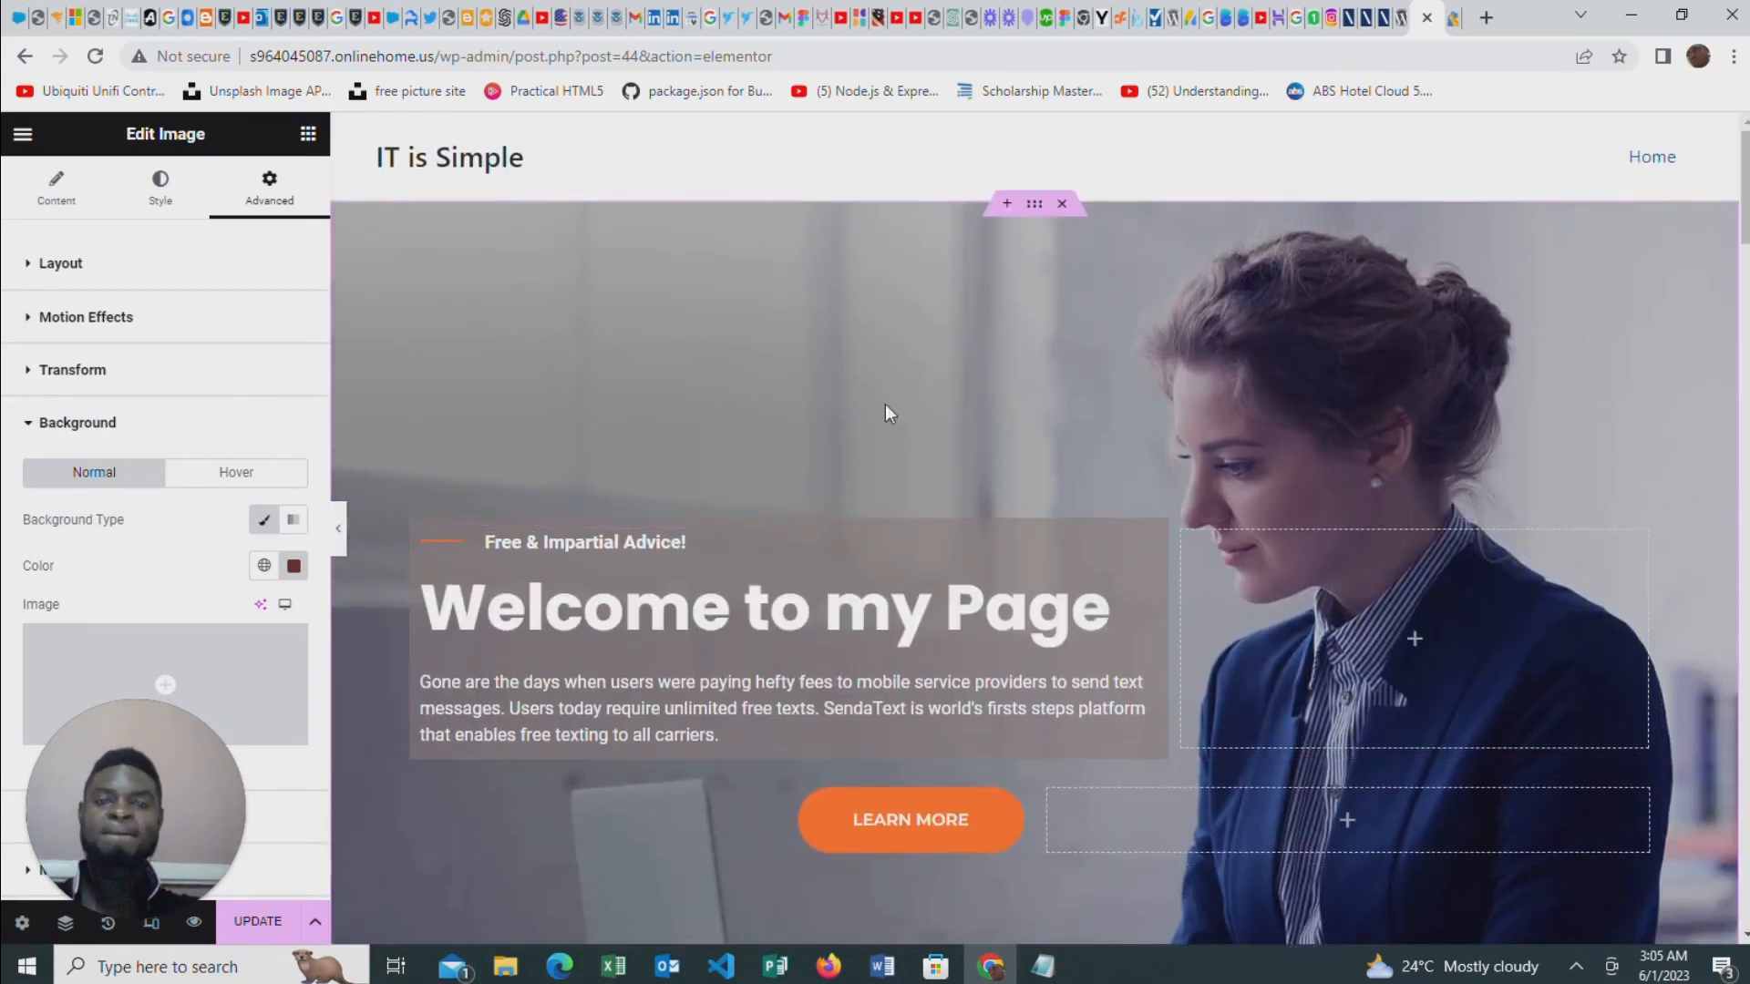
scroll(918, 438, down, 14)
scroll(850, 437, down, 6)
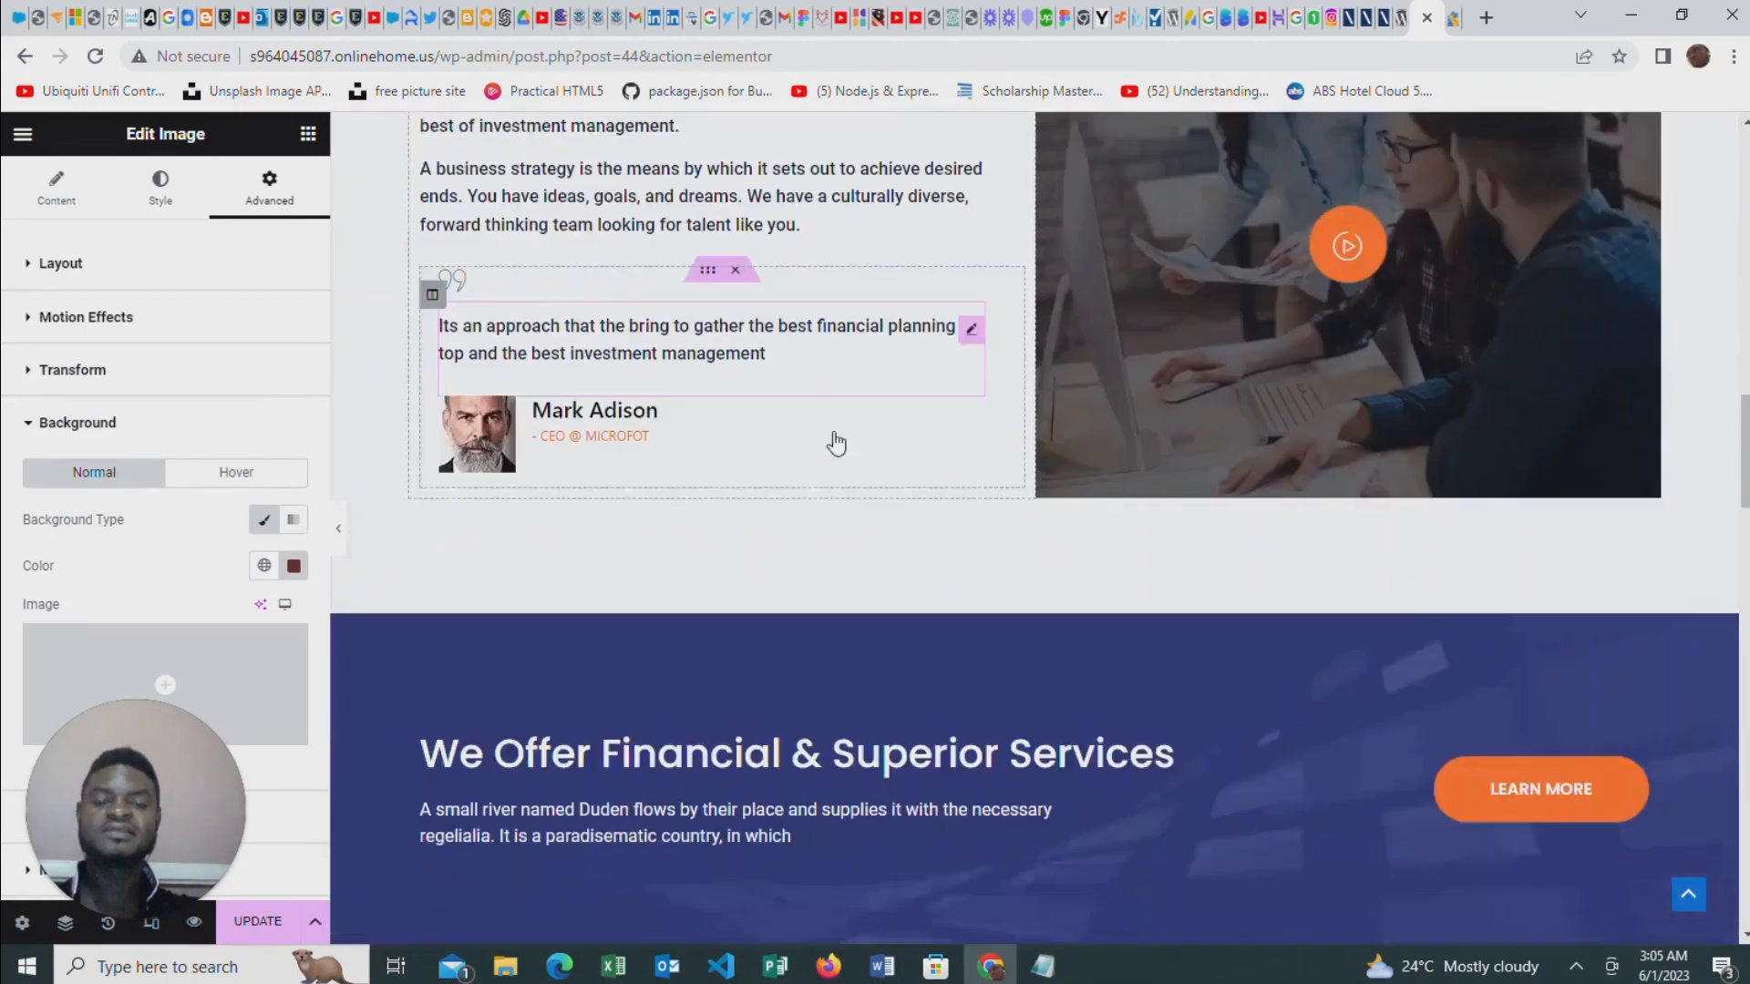
scroll(832, 442, up, 5)
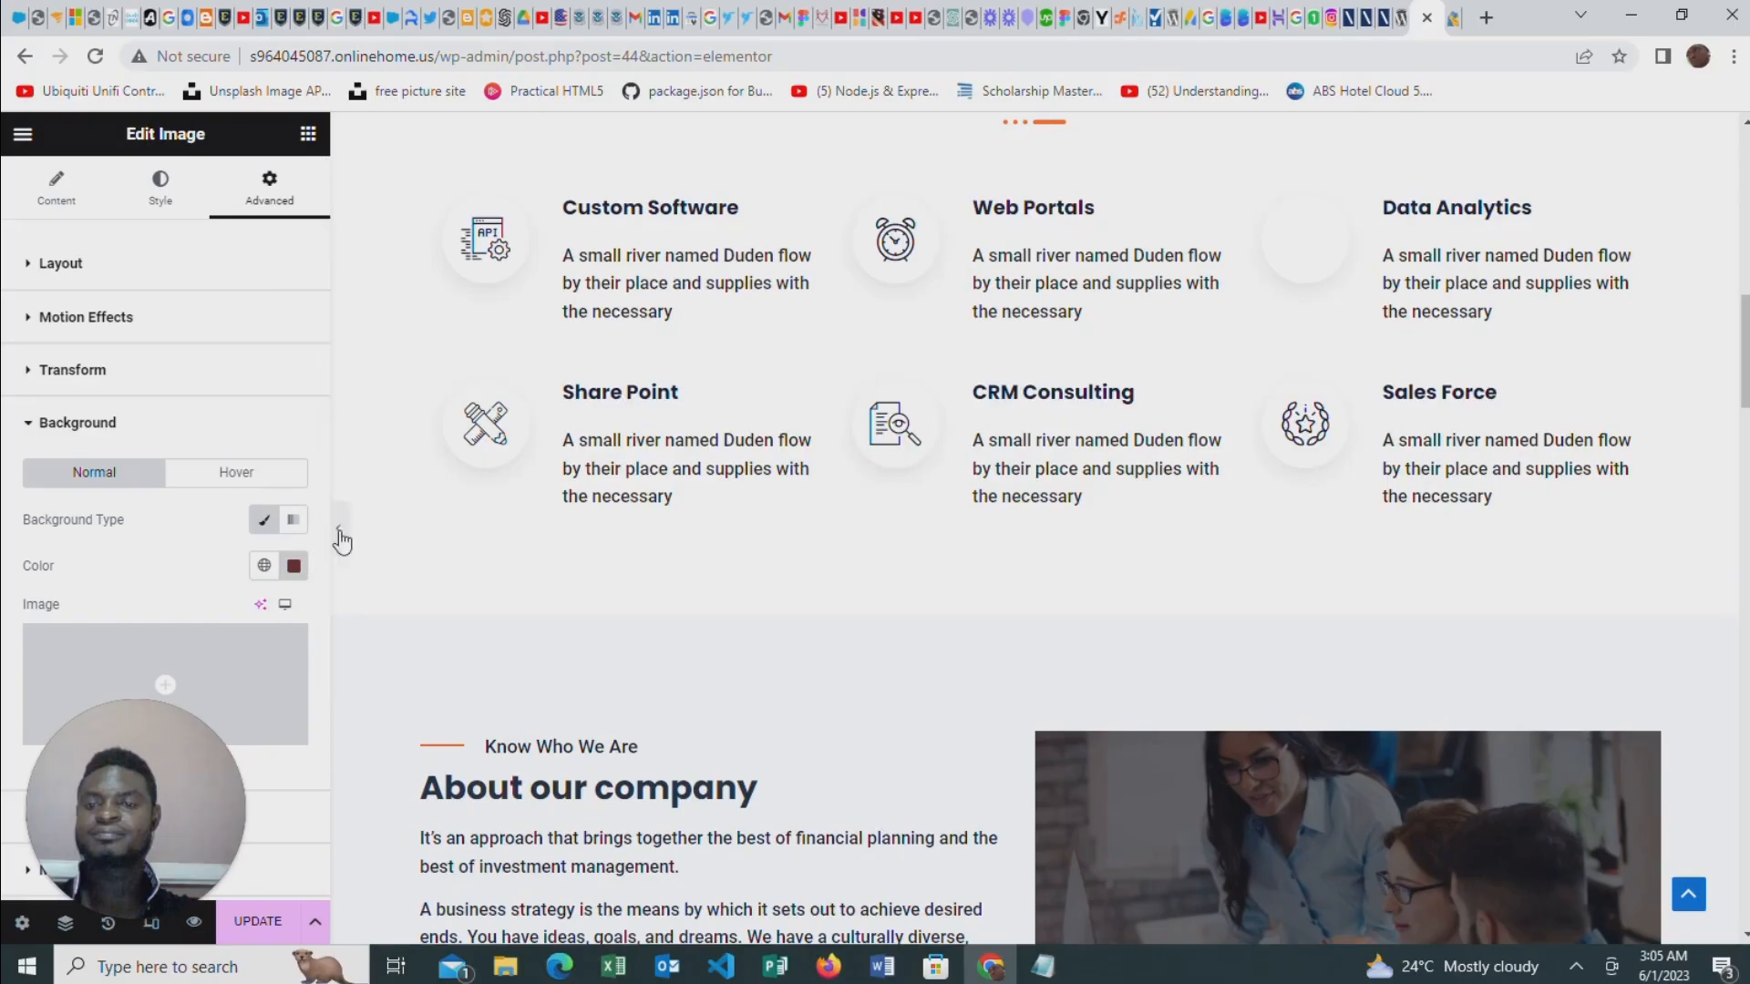
Preview the Home page at full width without the editing panel and examine its hero, Services and About our company sections
key(ctrl+p)
scroll(865, 618, up, 14)
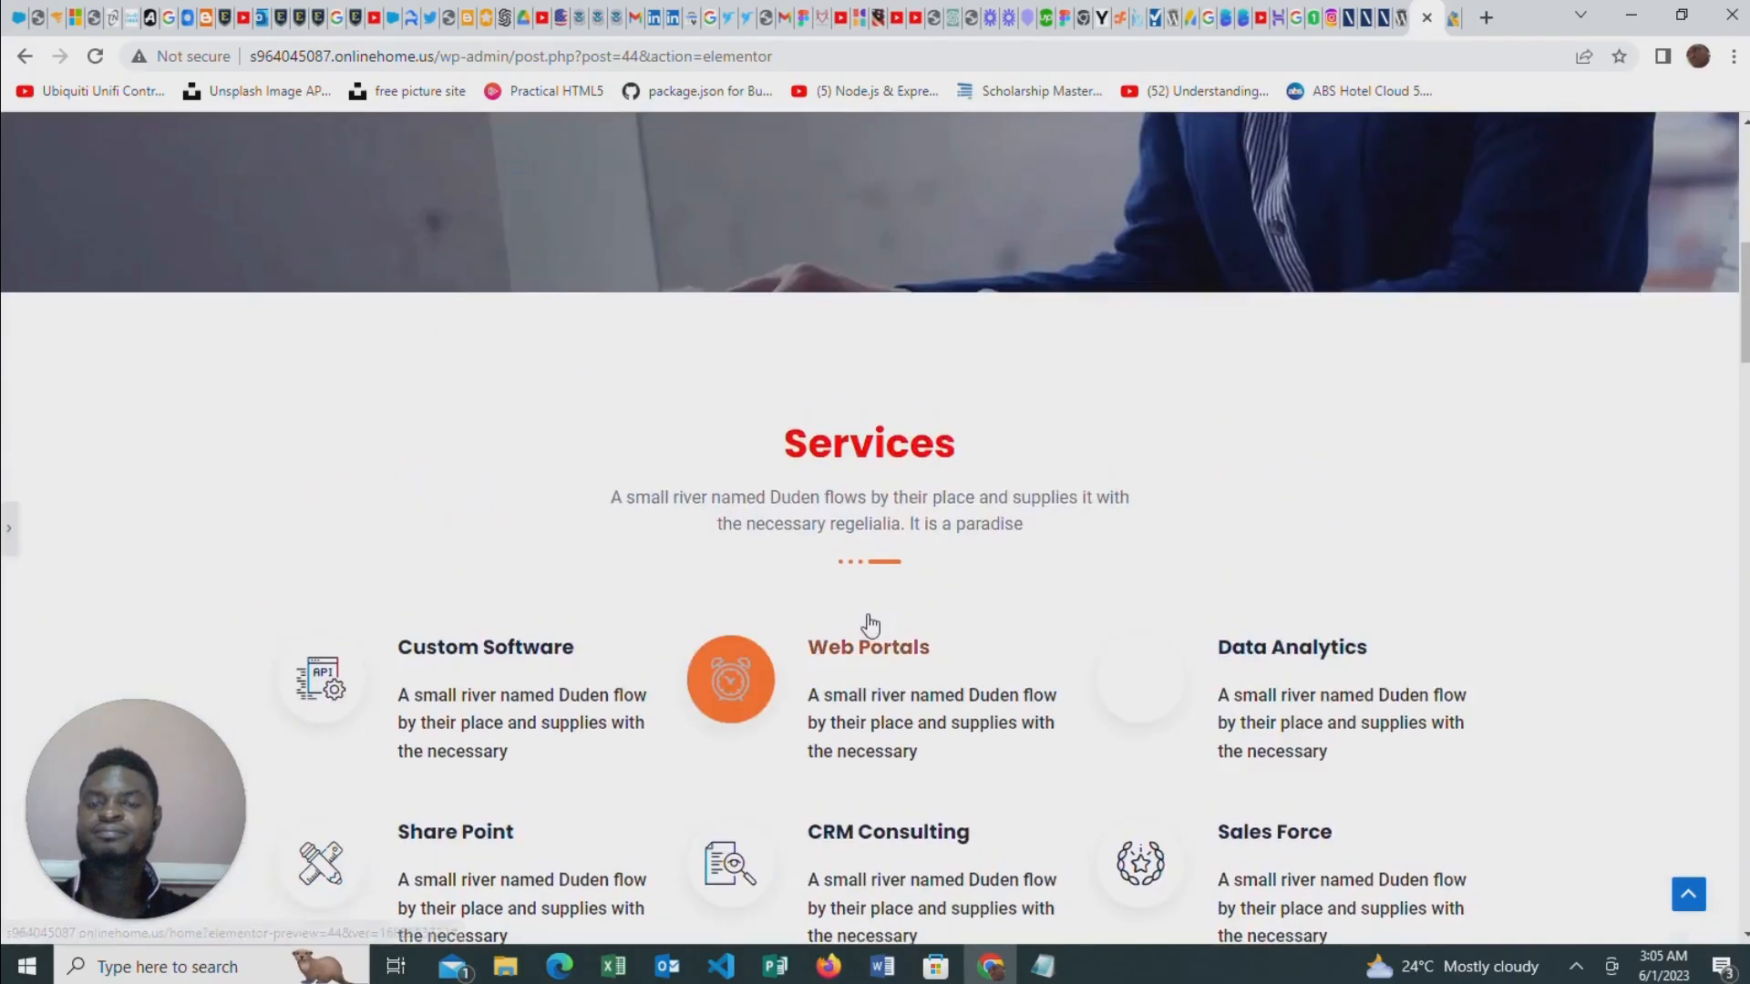
scroll(868, 616, down, 1)
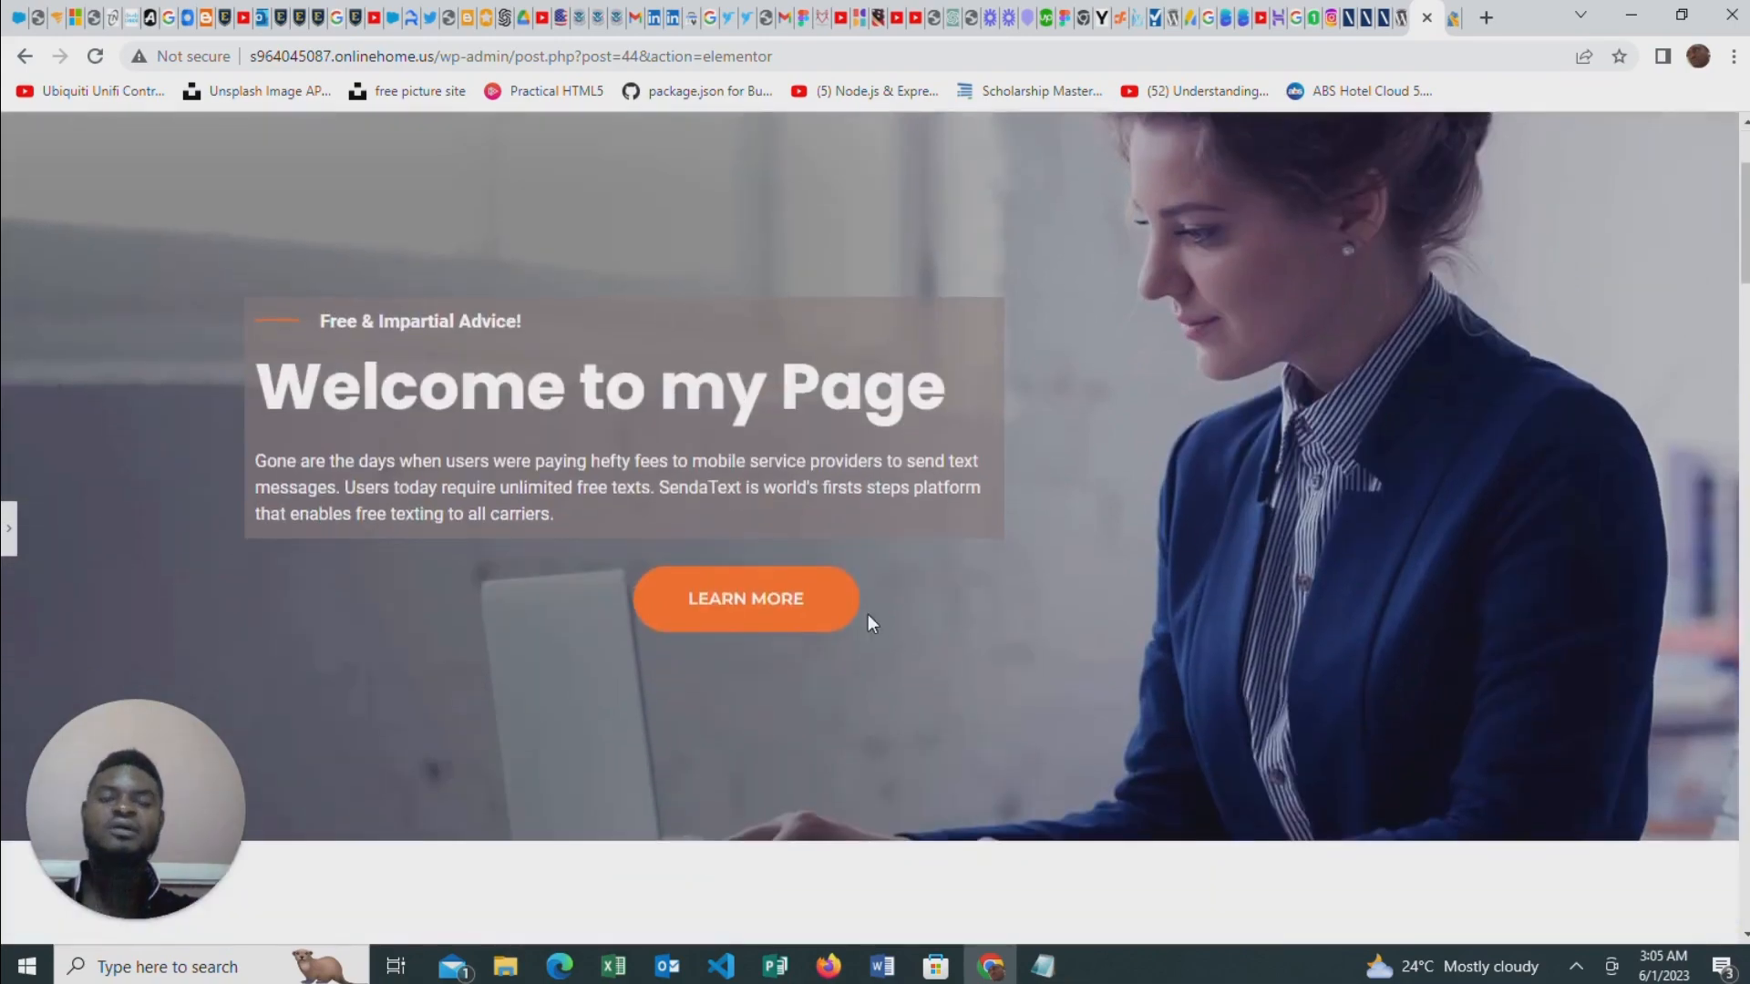
scroll(867, 616, down, 7)
scroll(870, 622, down, 9)
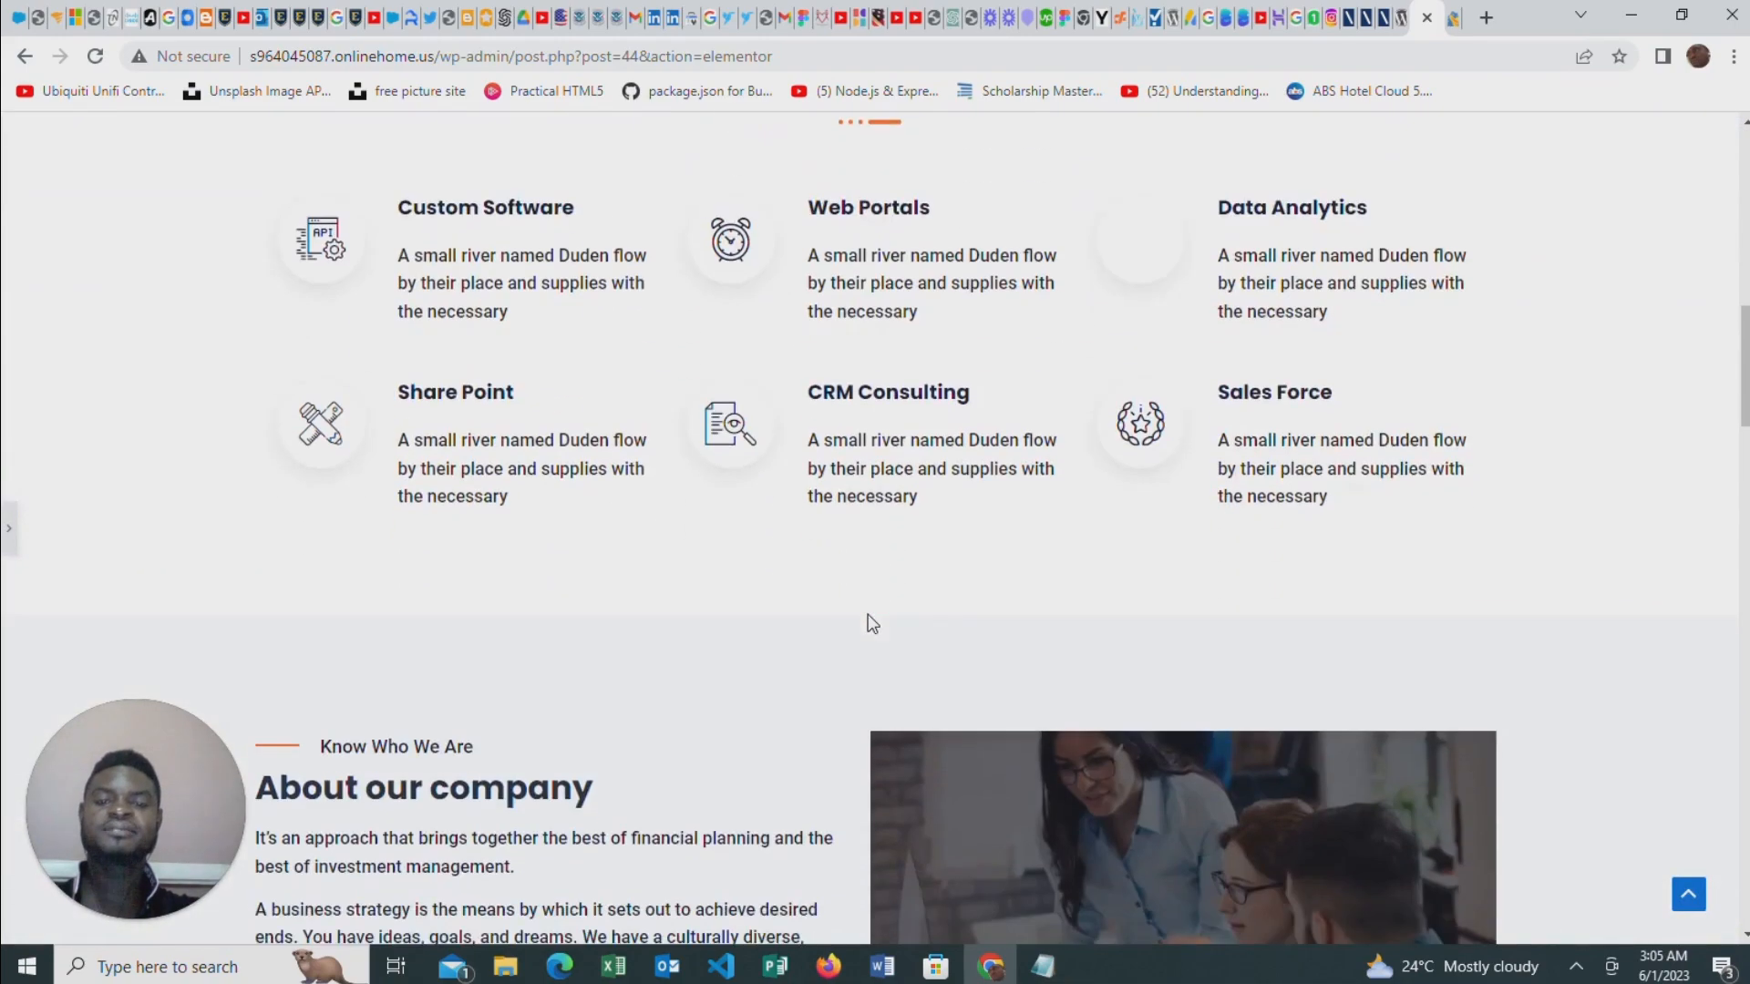
scroll(868, 616, down, 5)
scroll(871, 609, up, 17)
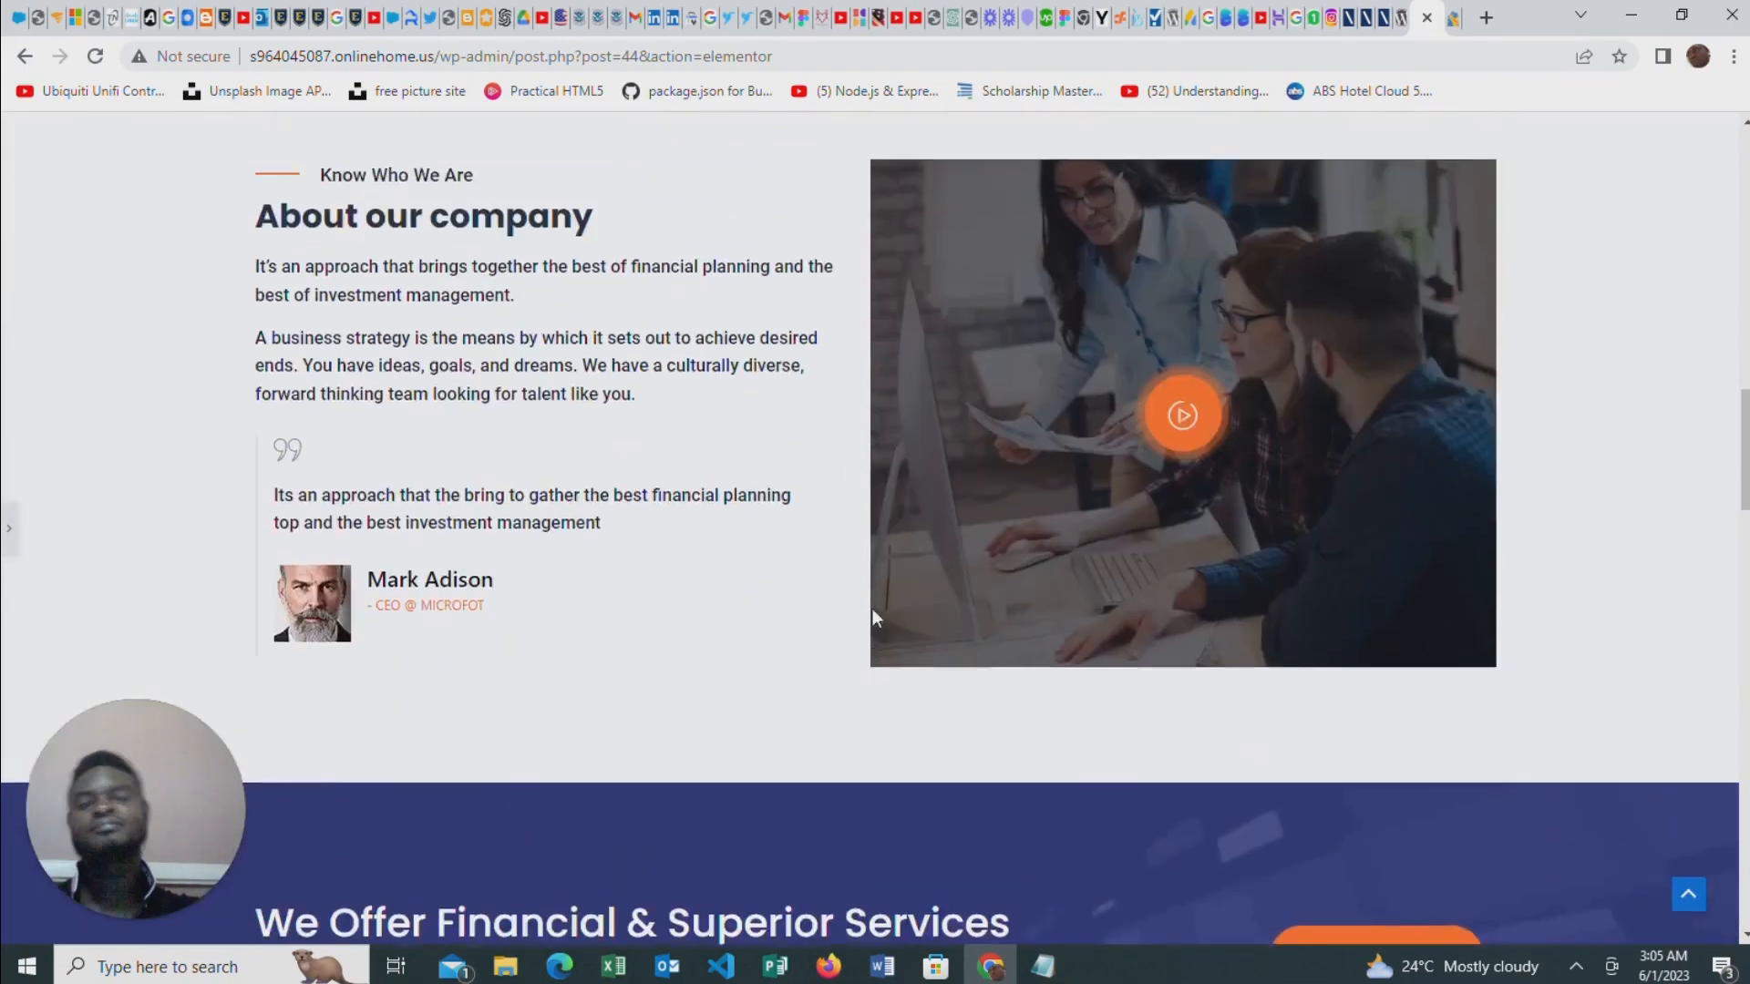
scroll(939, 585, up, 9)
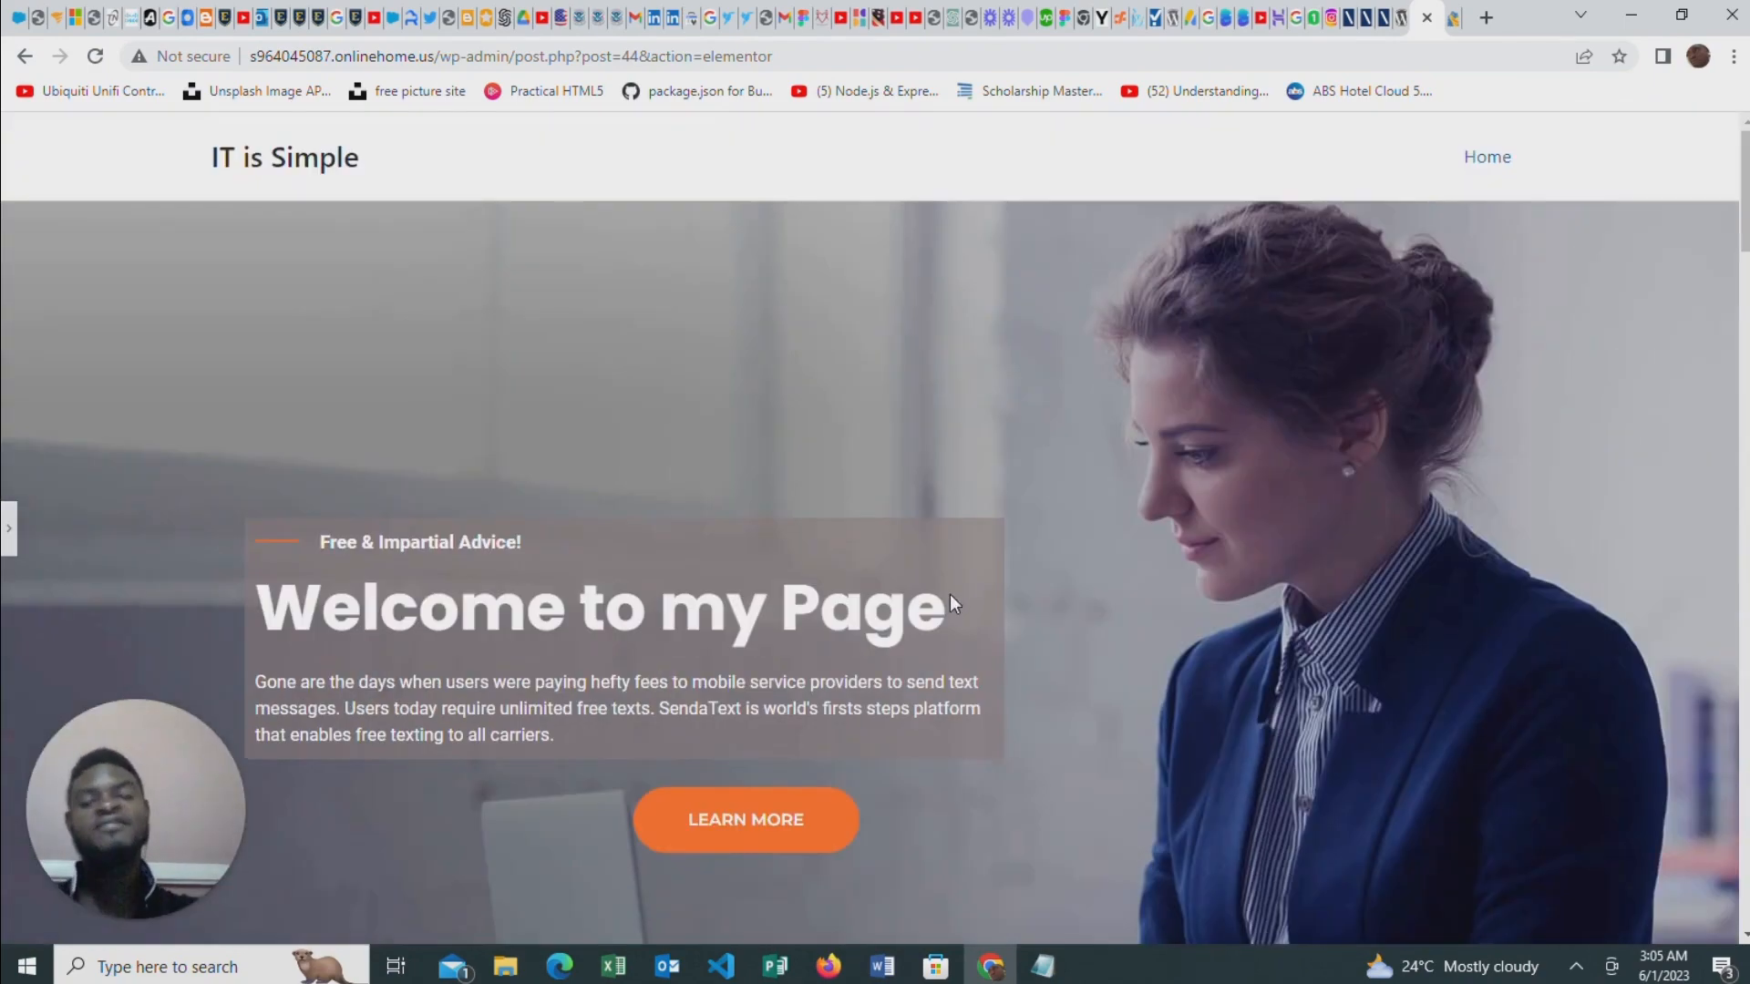